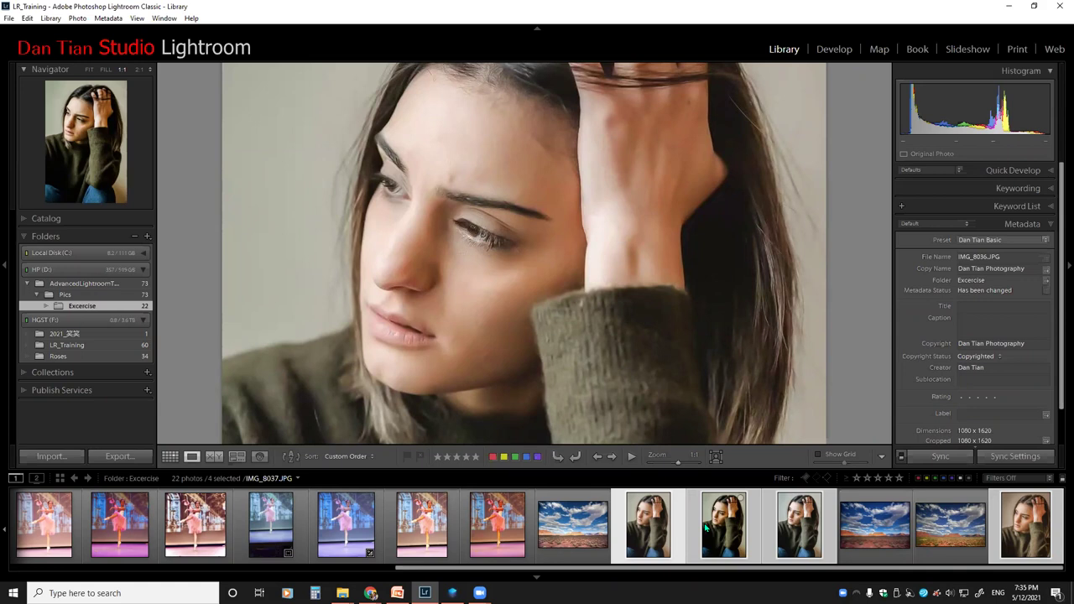
Step: Show the four selected portrait versions side by side in Survey view
key(n)
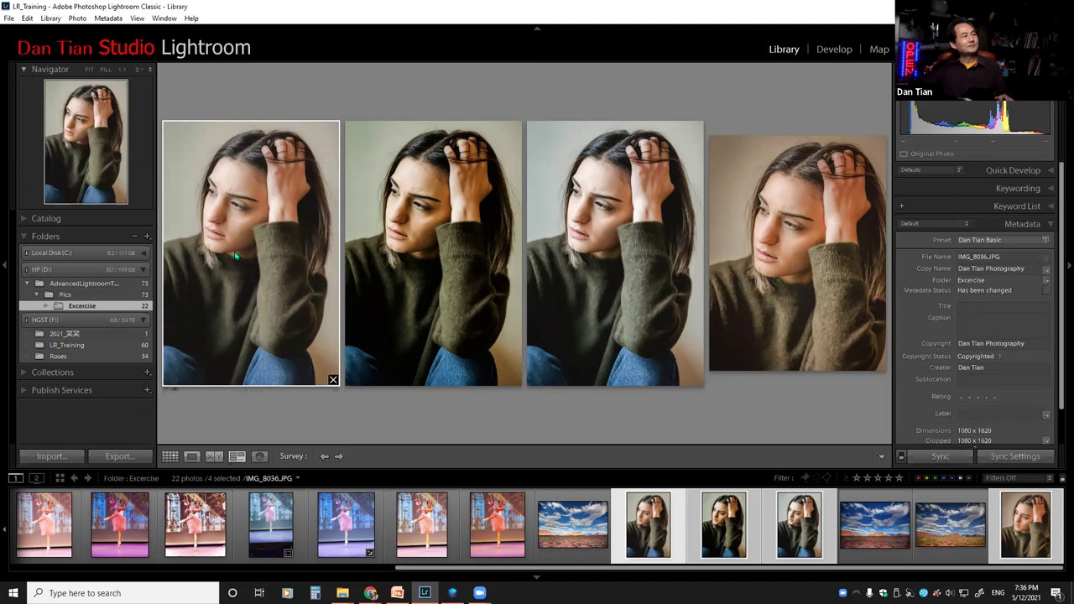
Step: View IMG_8036.JPG alone at 1:1 in Loupe and scroll the filmstrip back left
key(z)
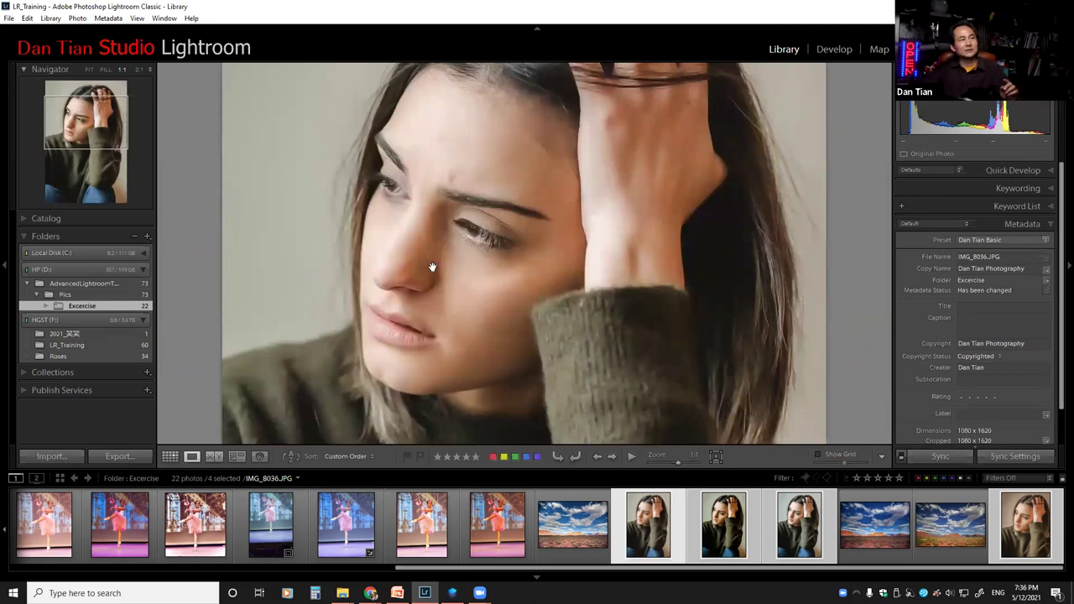
scroll(424, 283, up, 2)
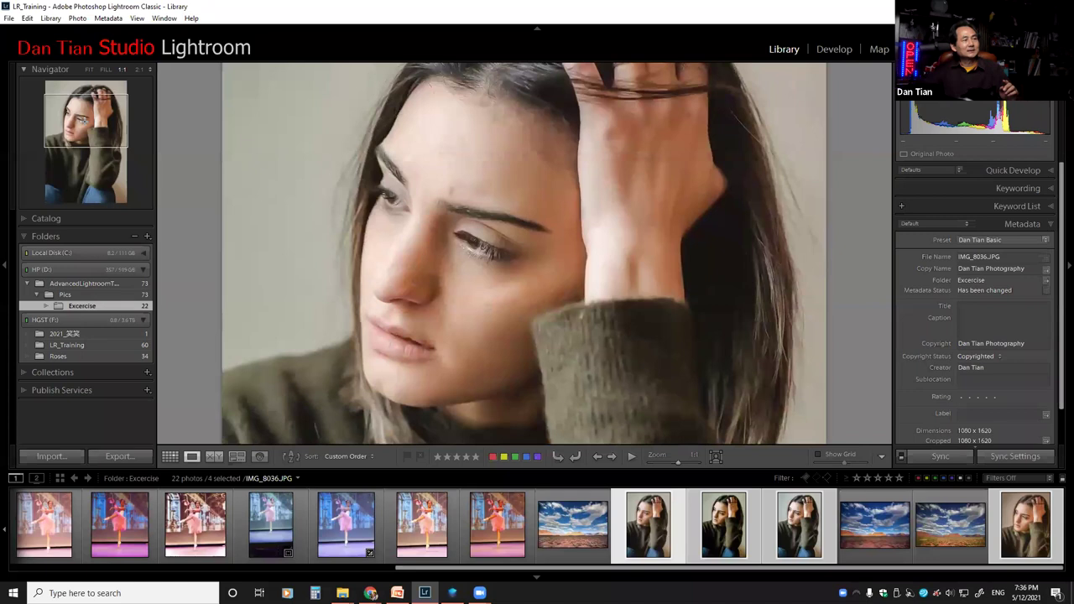
drag(761, 572, 201, 570)
Step: Show pexels-liza-summer-6382641.jpg alone, toggle between 1:1 and Fit, and collapse the Navigator
click(202, 537)
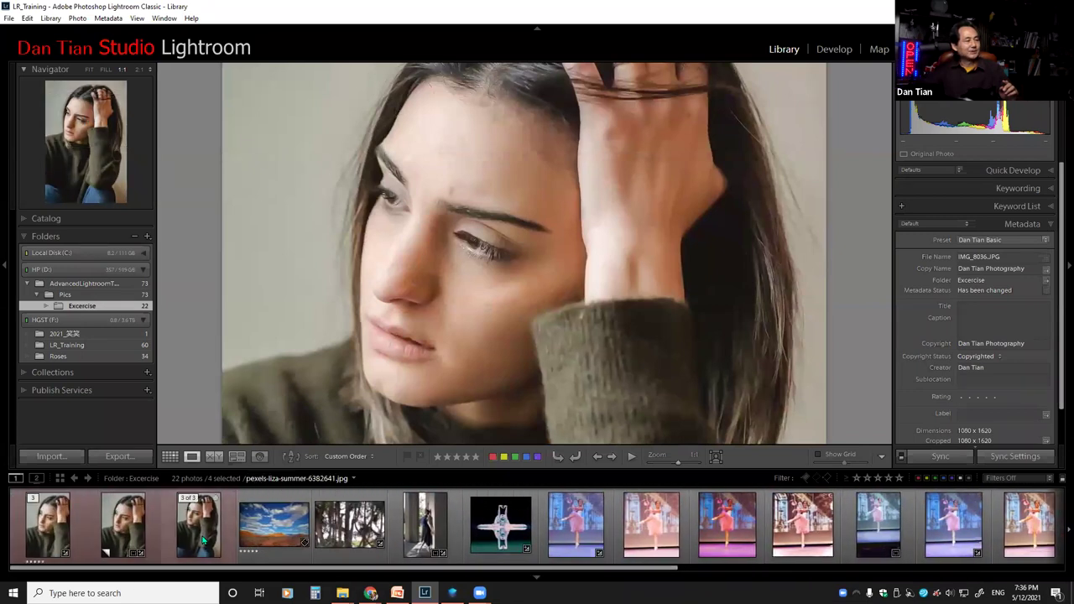
click(452, 201)
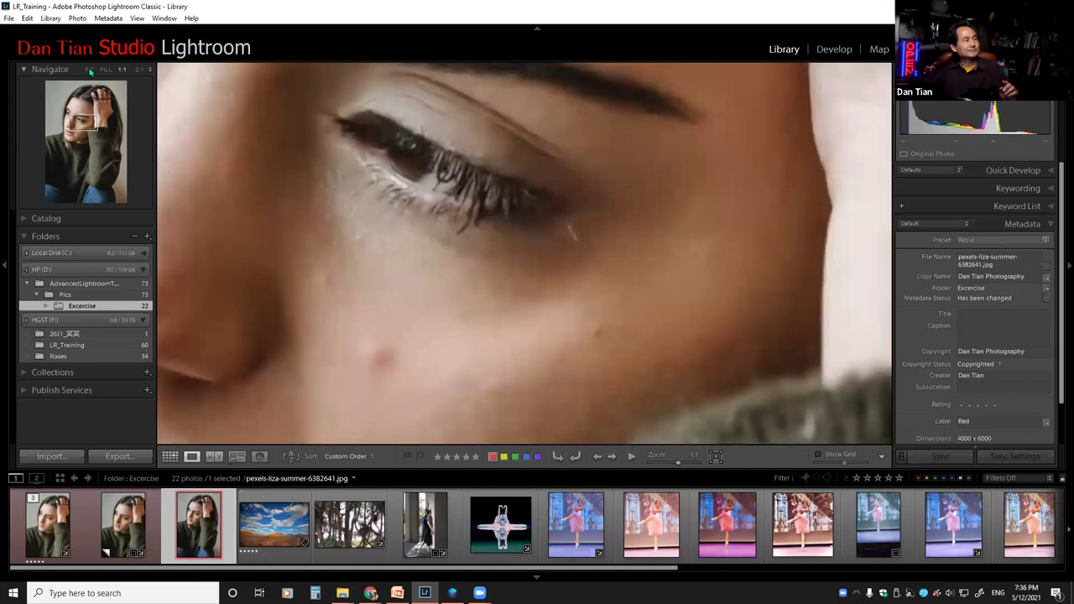
click(89, 68)
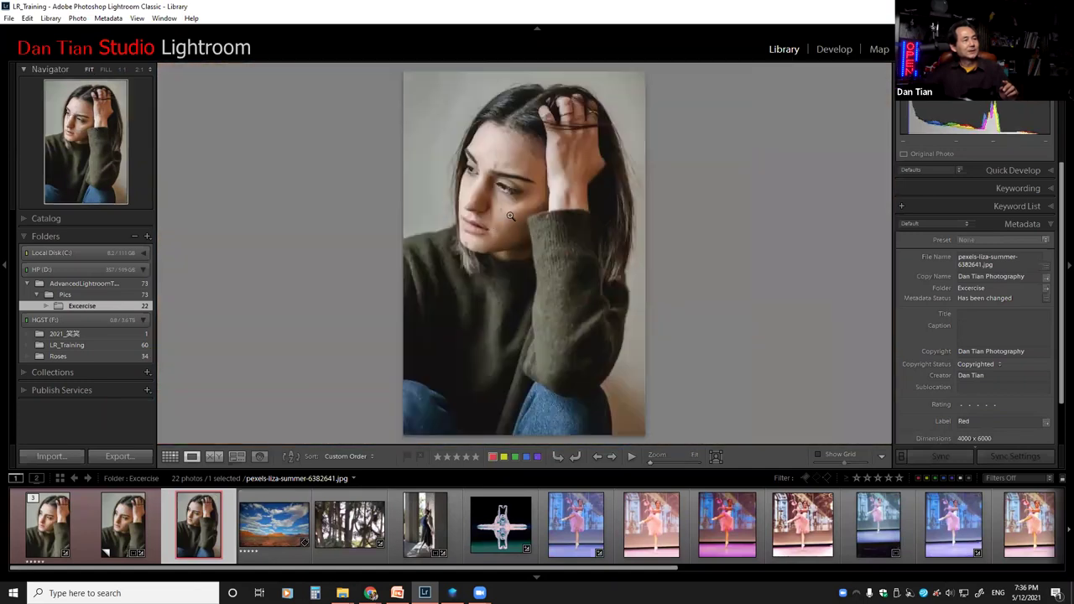
click(508, 215)
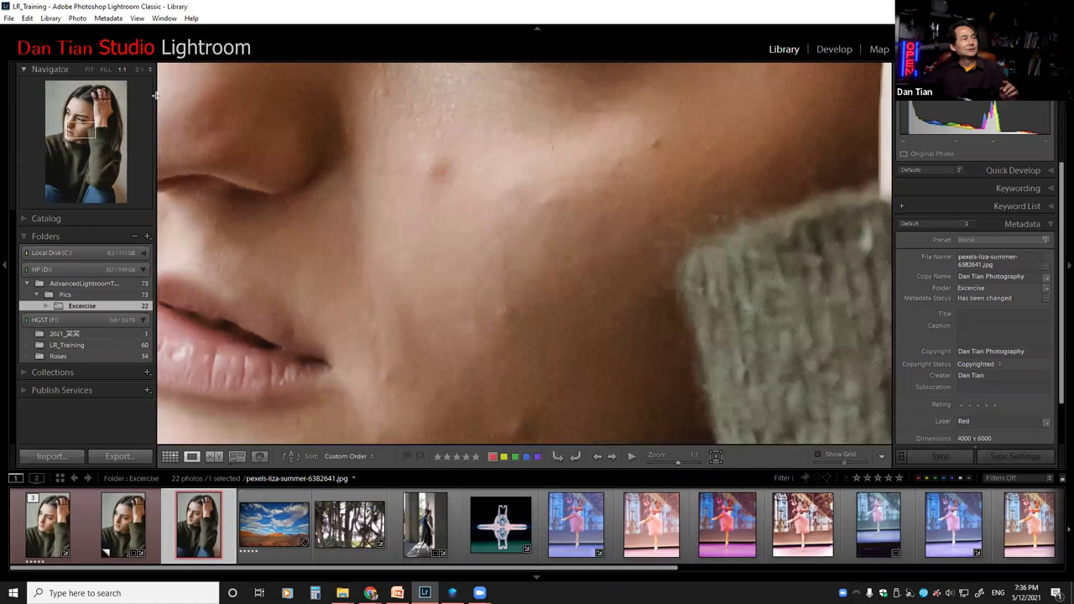
click(84, 71)
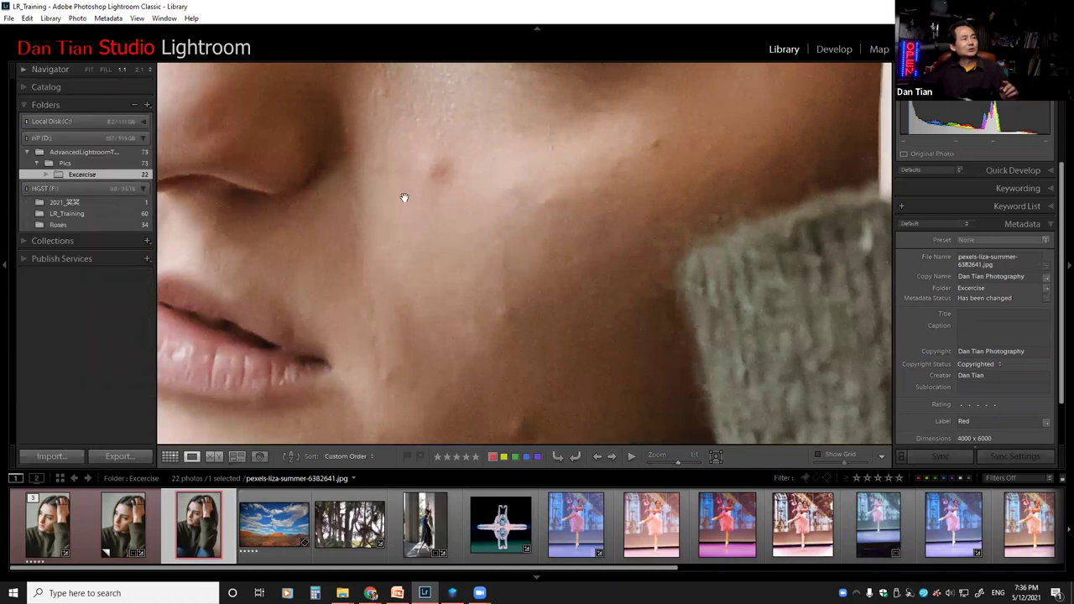
Step: Zoom to Fill and pan to reveal the hair, top of the head and hand
click(106, 69)
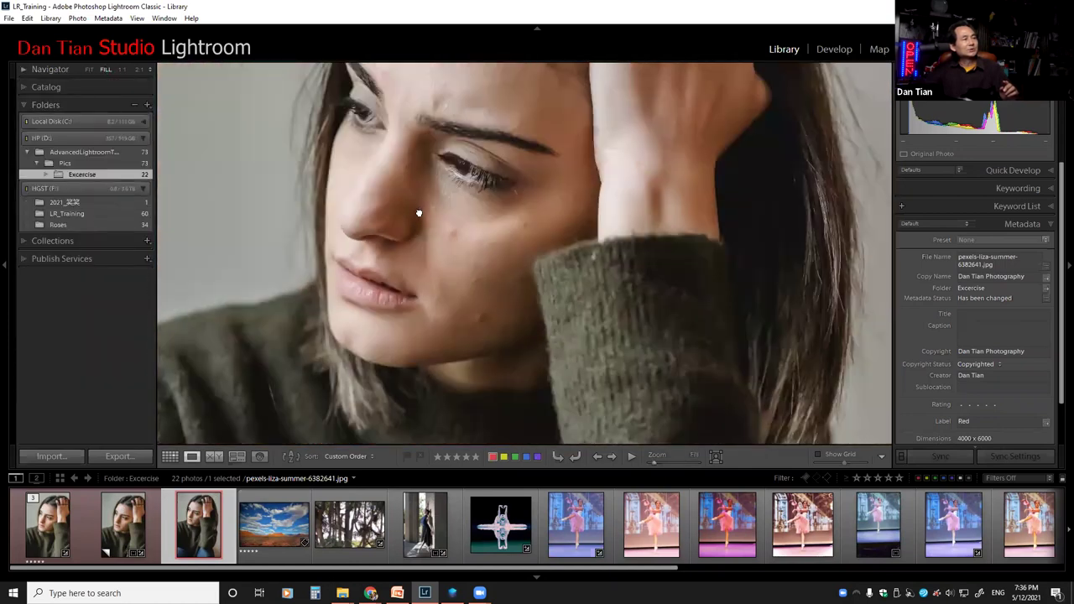
drag(418, 213, 422, 283)
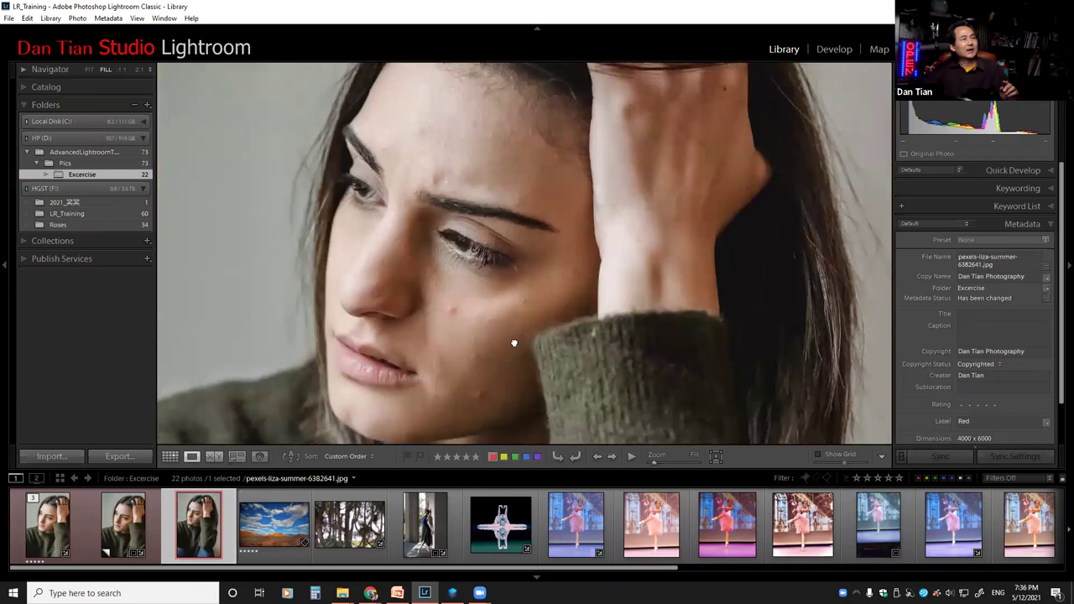
drag(513, 342, 515, 328)
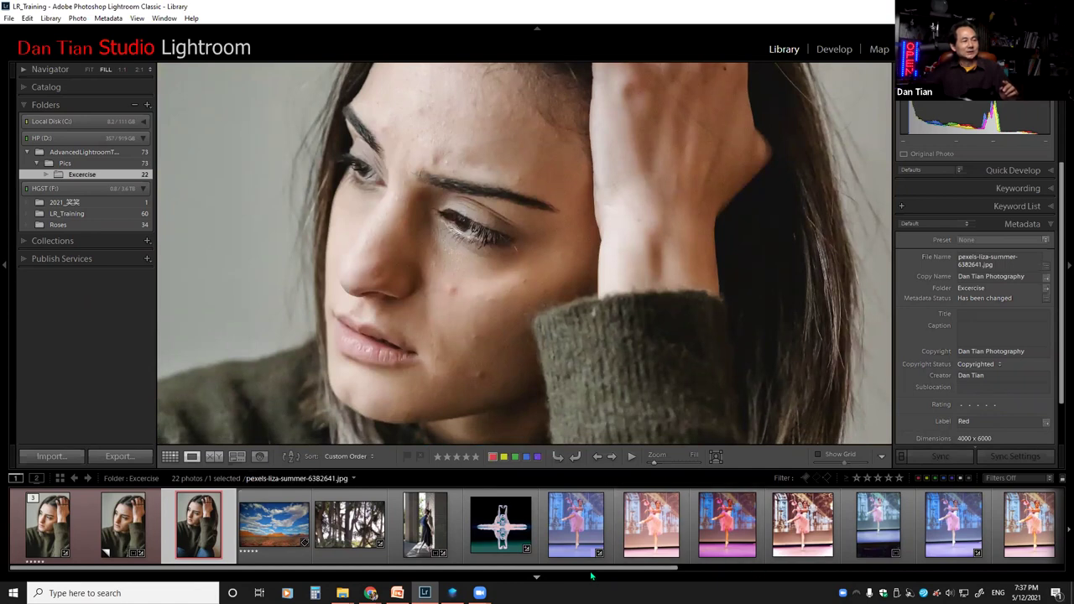
drag(532, 364, 440, 303)
drag(479, 571, 890, 570)
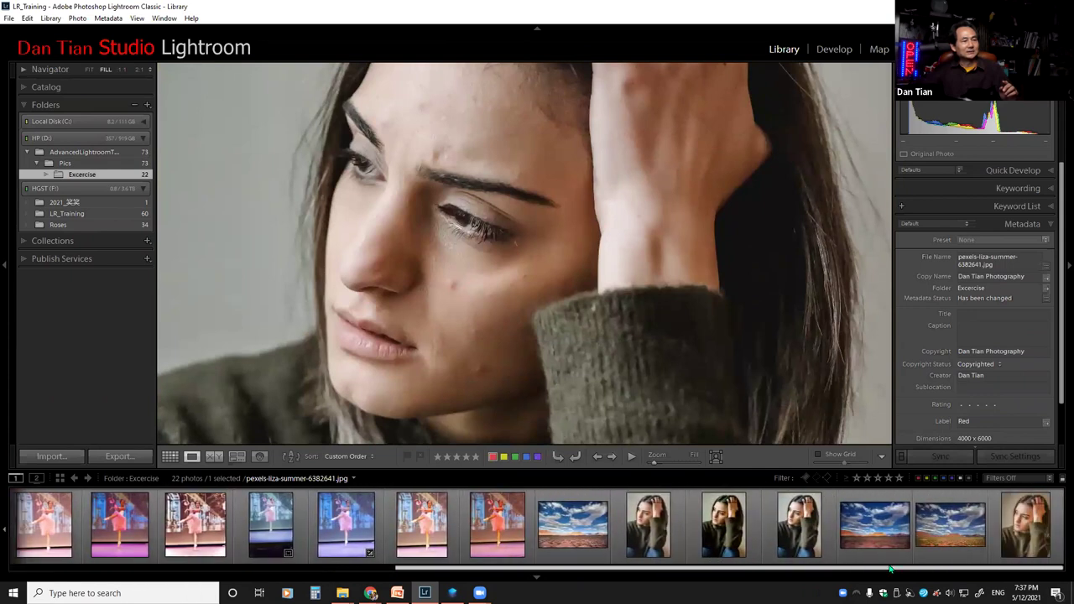
Step: Show IMG_8036.JPG, passing through Grid view and reopening it large in Loupe
click(647, 524)
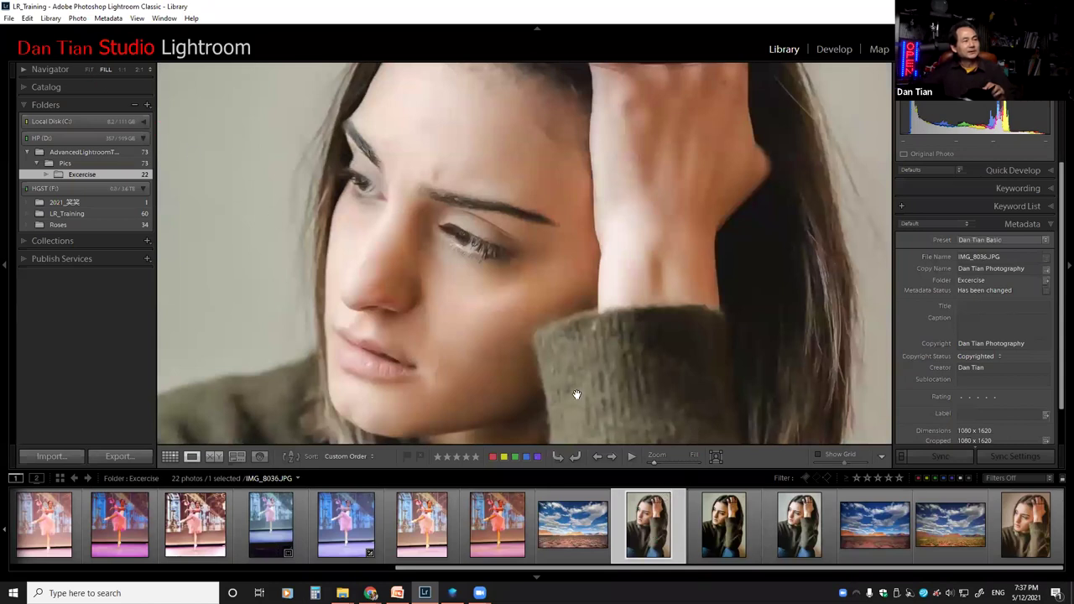
key(g)
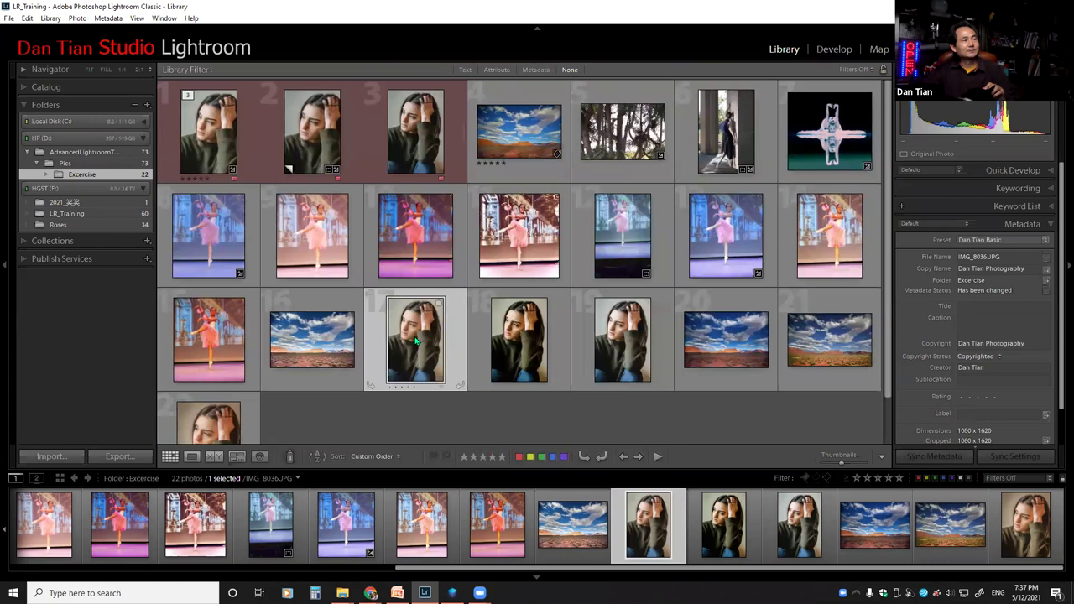
double_click(415, 339)
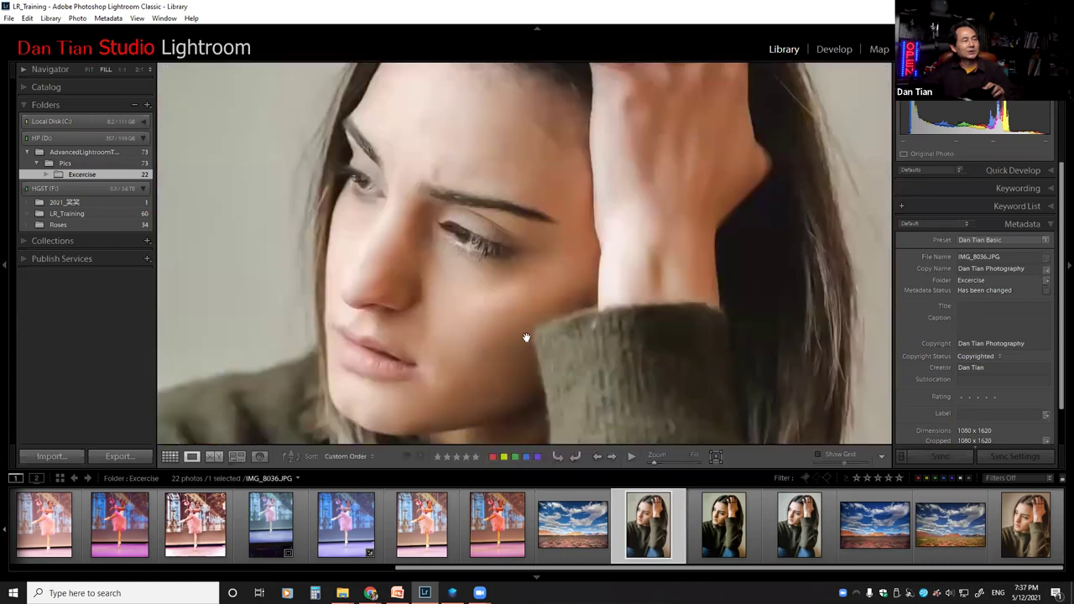
Step: Toggle IMG_8036 between Fit and 1:1, pan over the face, then zoom back out
click(89, 69)
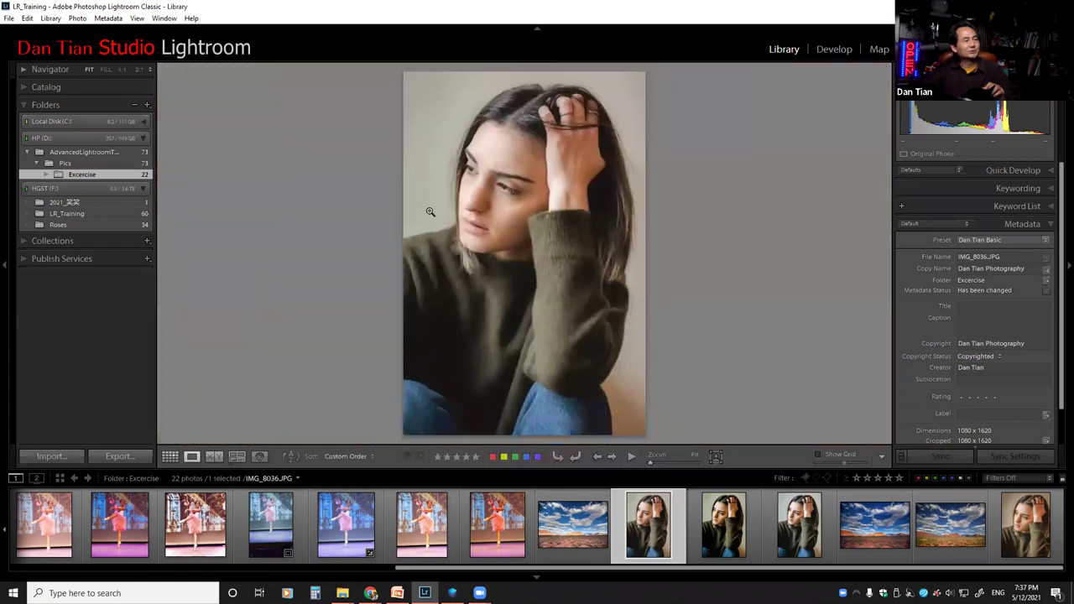
click(490, 198)
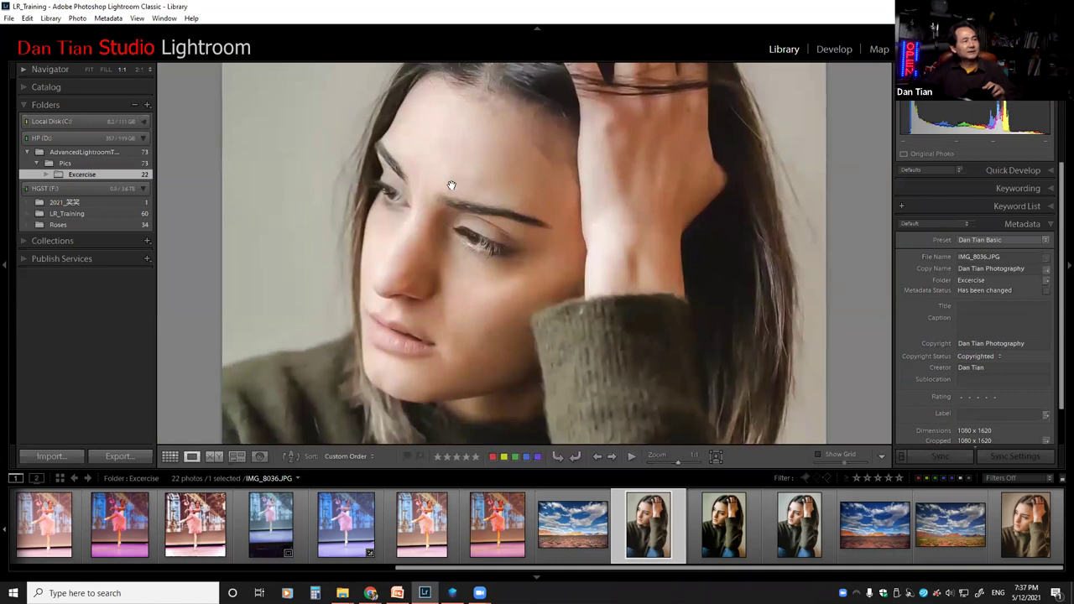
click(89, 69)
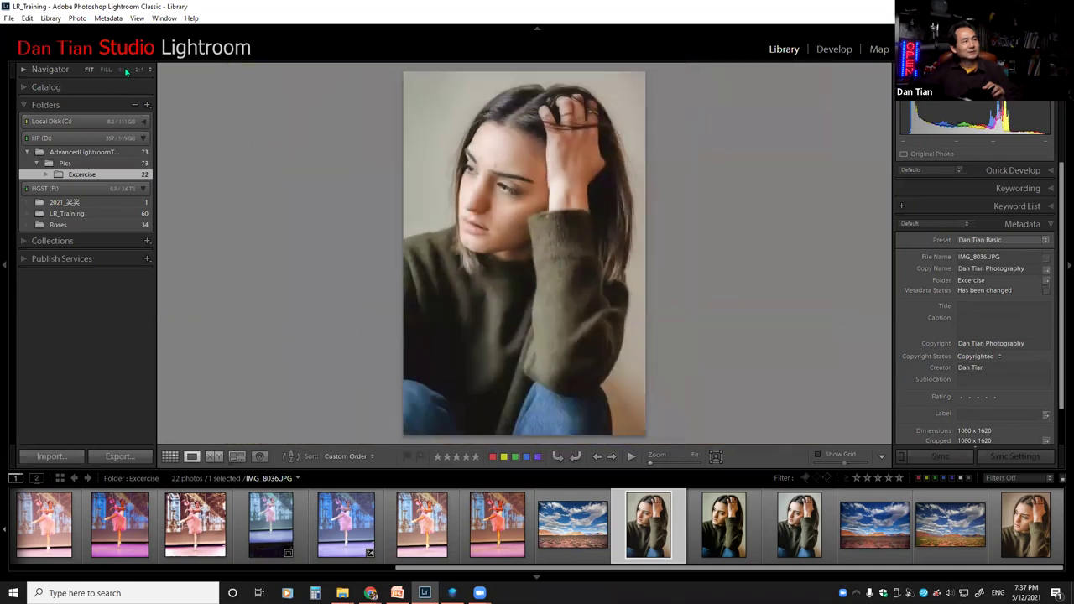
click(335, 126)
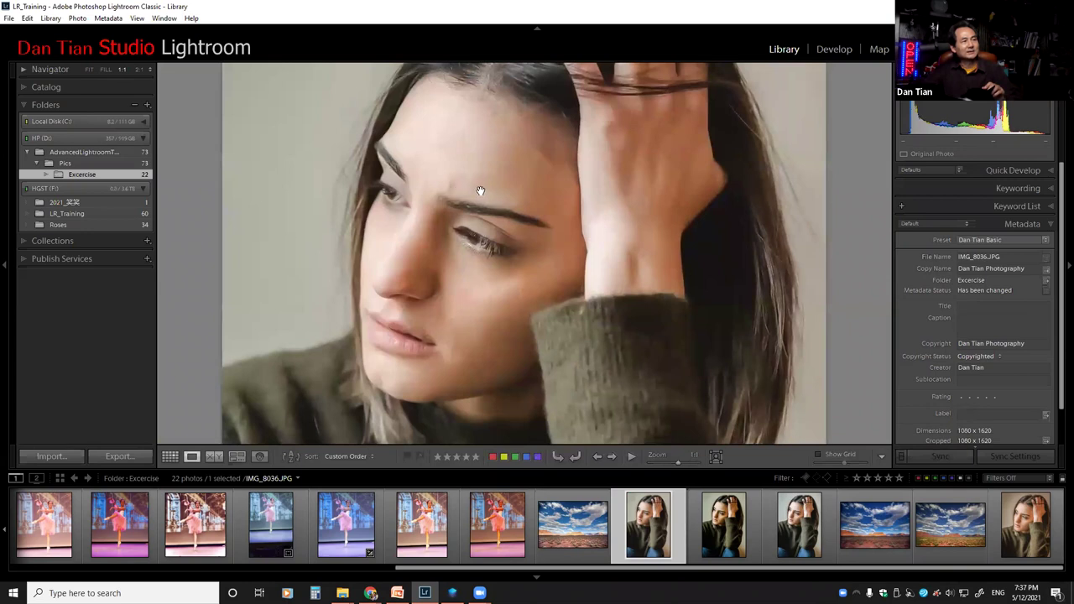
drag(495, 187, 485, 199)
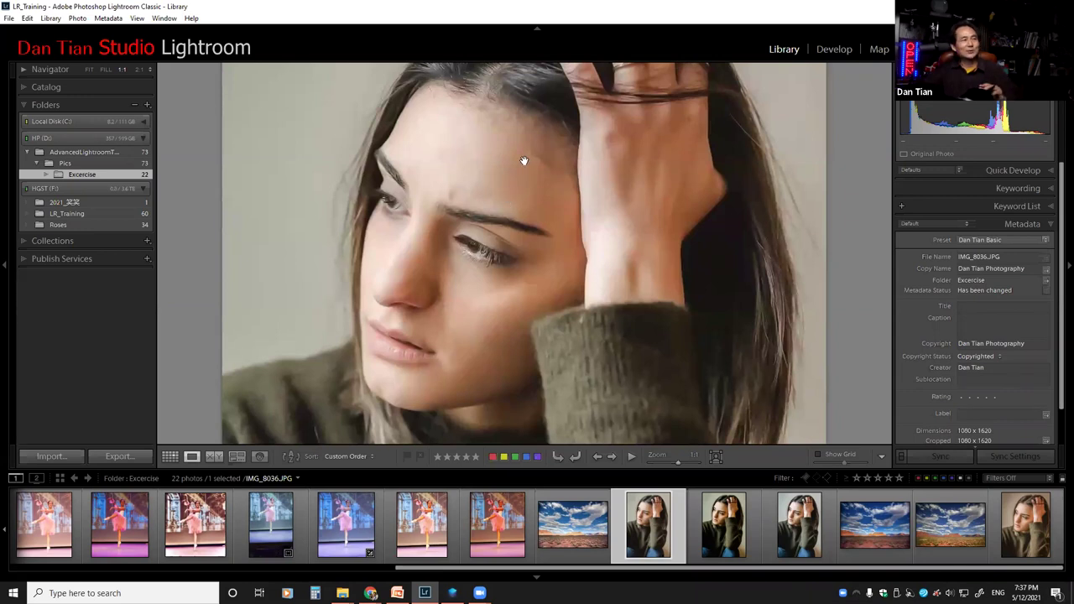
drag(501, 326, 486, 240)
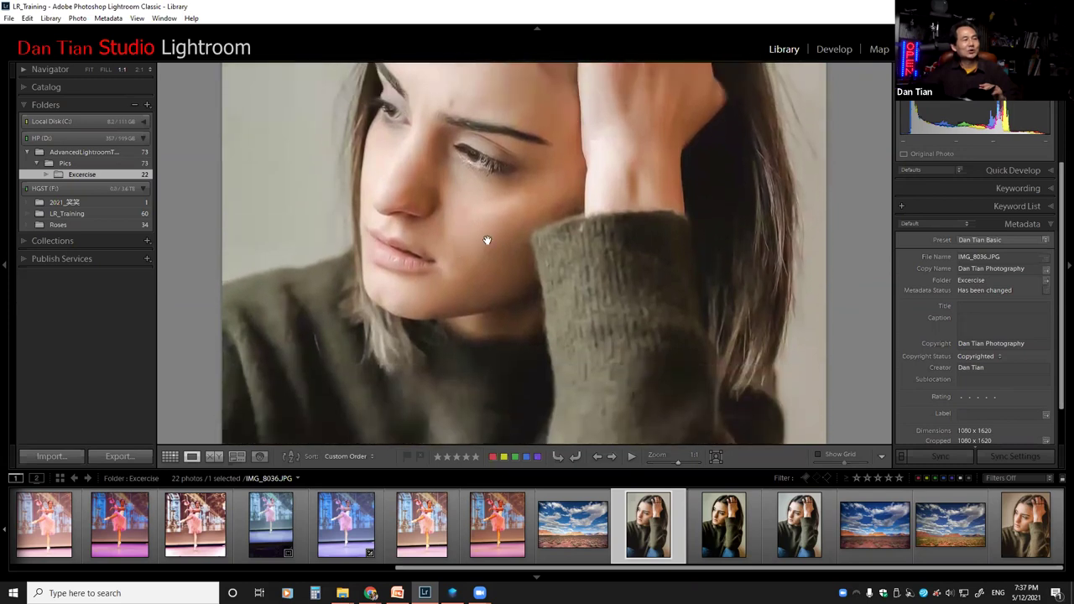
click(488, 244)
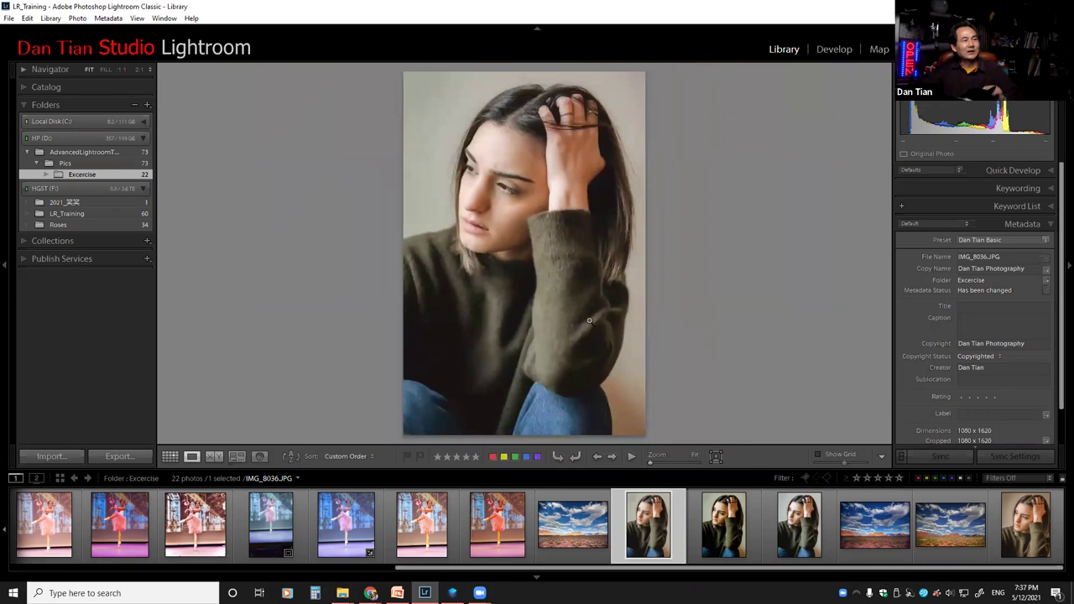
Step: Show IMG_8037 at 1:1 around her face, then add IMG_8036 to the selection
click(718, 534)
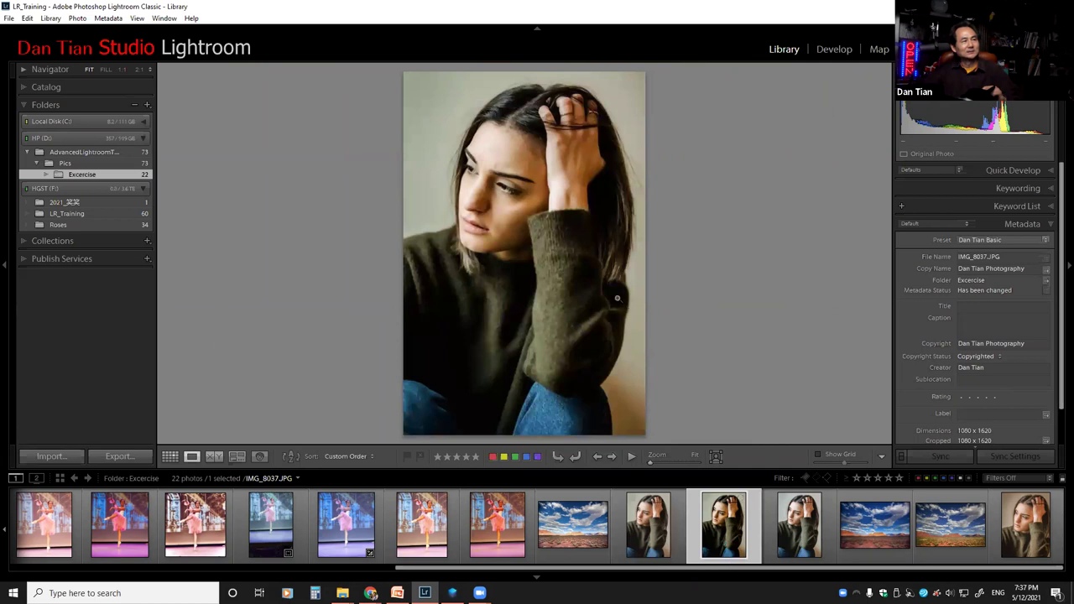
click(513, 203)
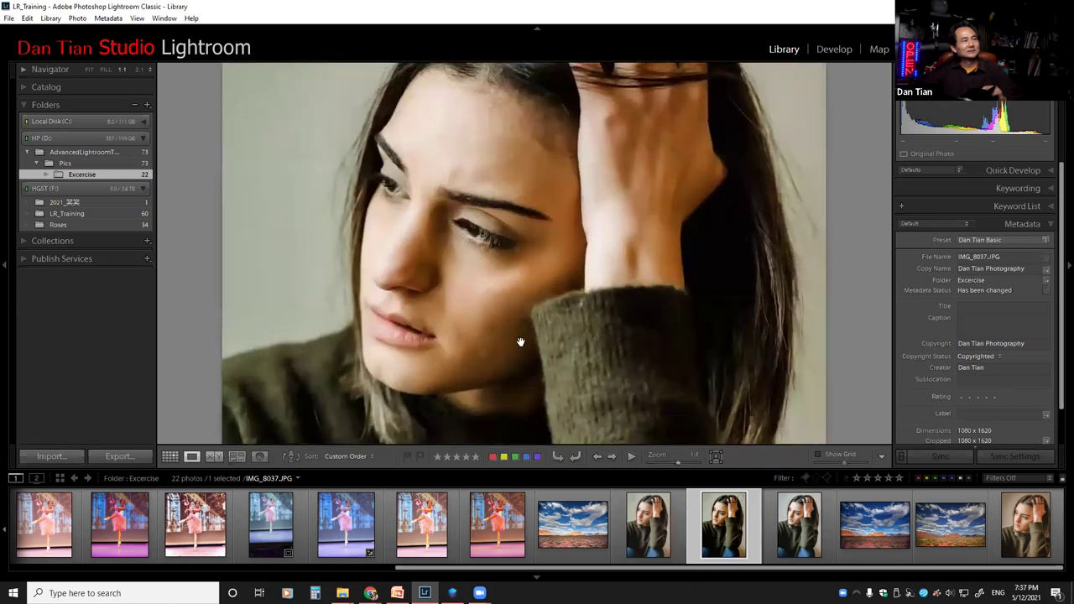
mouse_move(507, 314)
mouse_down()
mouse_move(518, 293)
mouse_move(506, 313)
mouse_up()
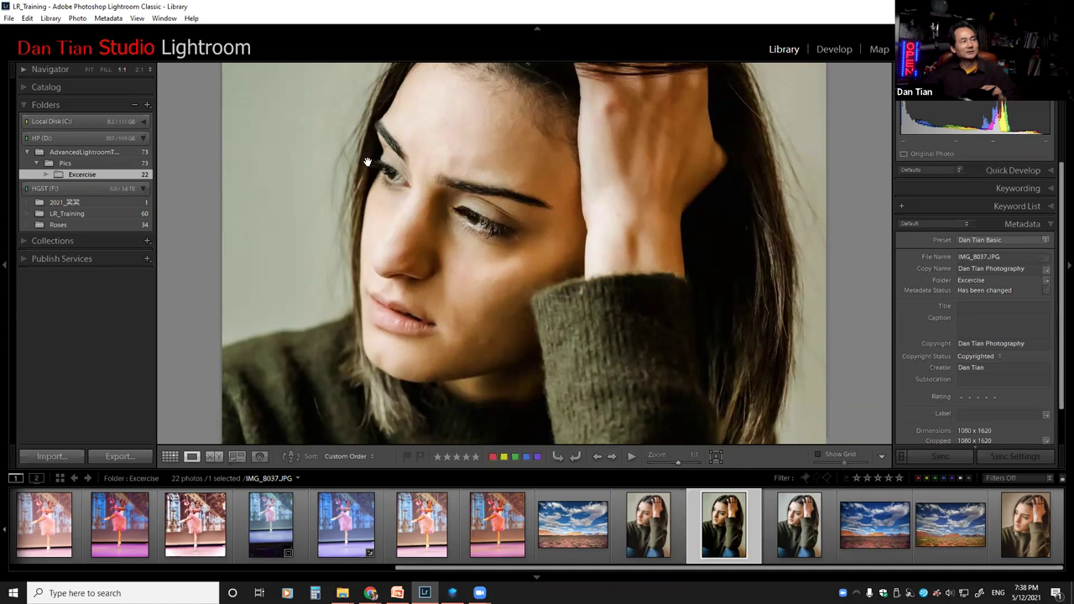
ctrl+click(658, 537)
Step: Compare IMG_8036 and IMG_8037 as Select and Candidate, pan, fit both, then exit with Done
key(c)
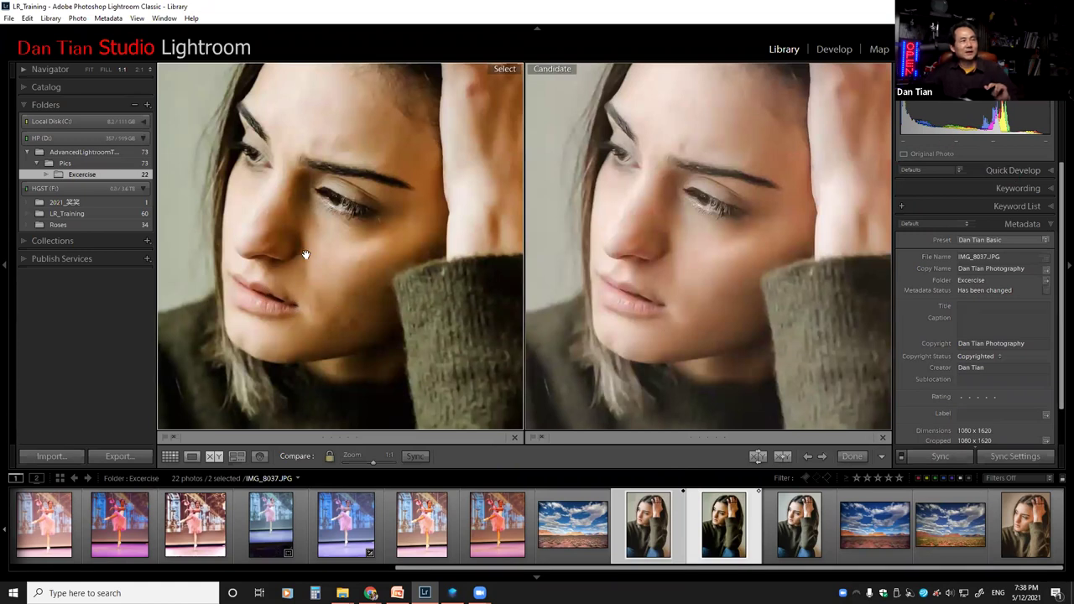
drag(347, 274, 342, 284)
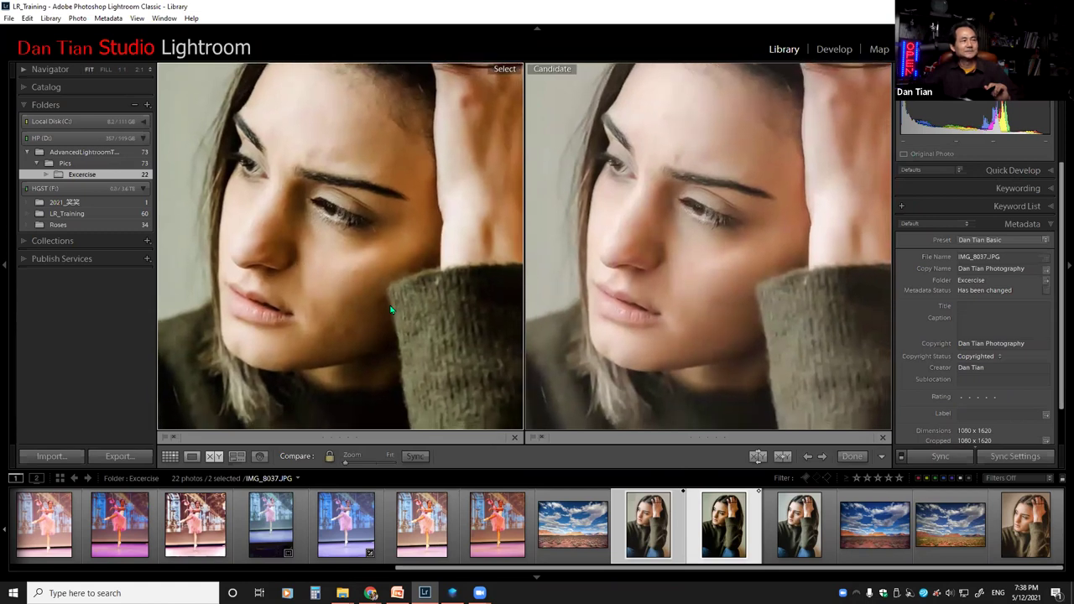
click(342, 285)
click(852, 456)
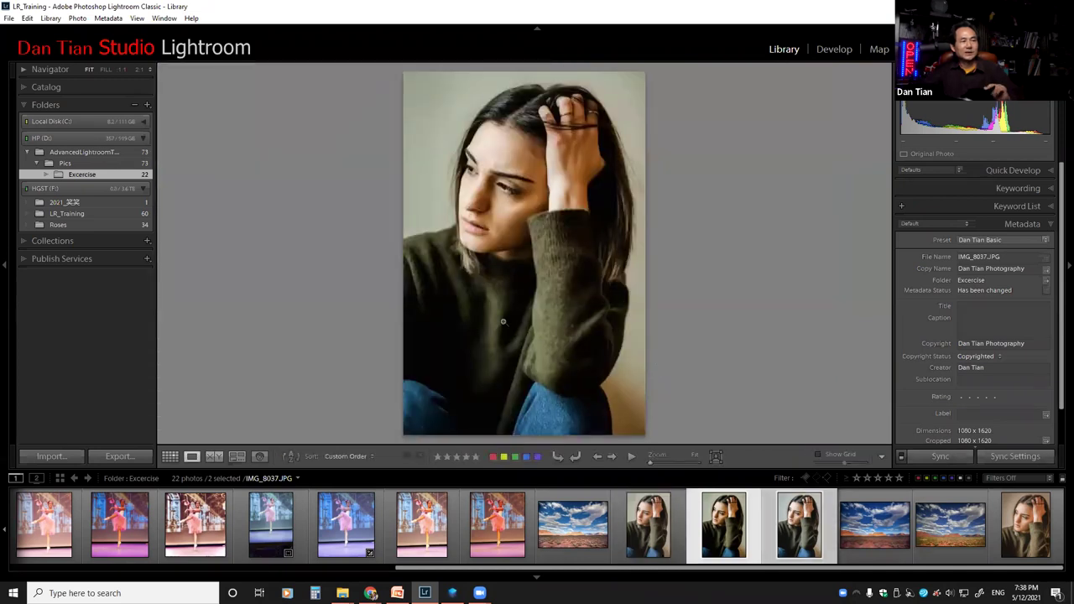
Step: Show IMG_8031.JPG and toggle it between 1:1 and Fit zoom
click(797, 531)
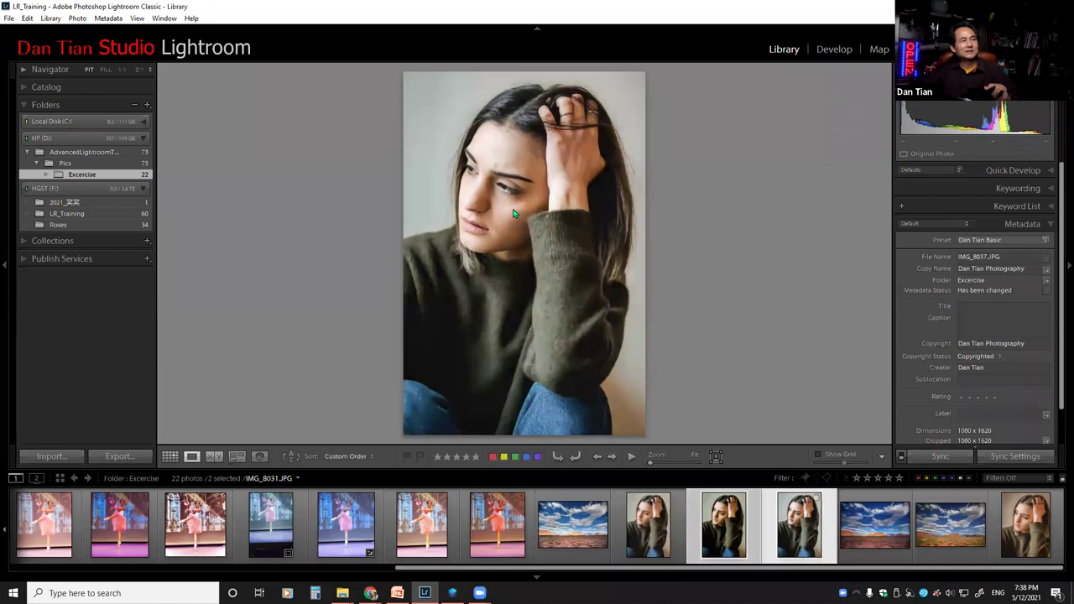
click(495, 188)
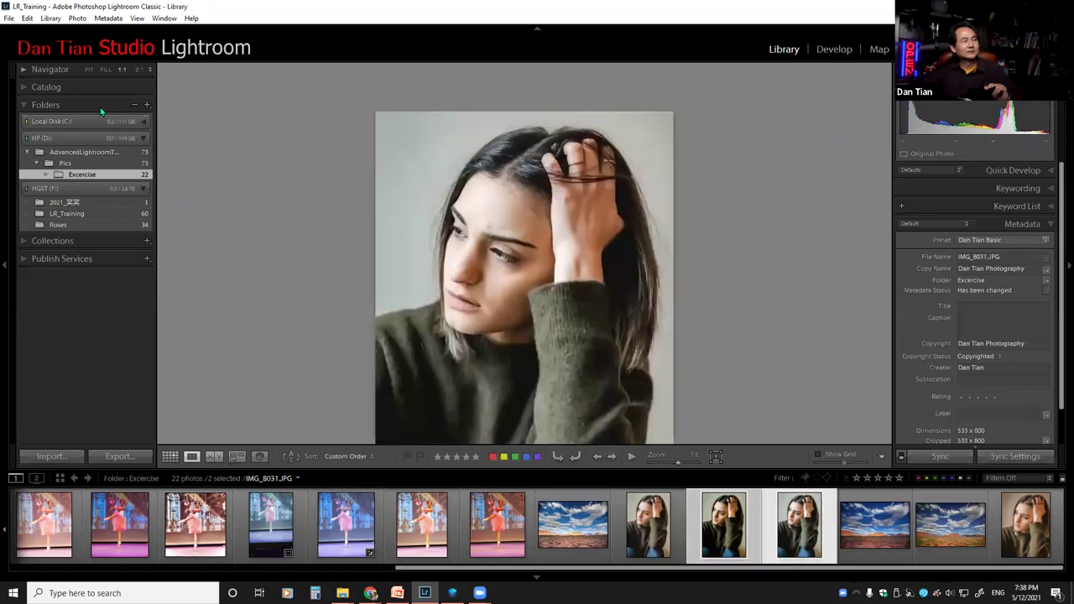
click(89, 70)
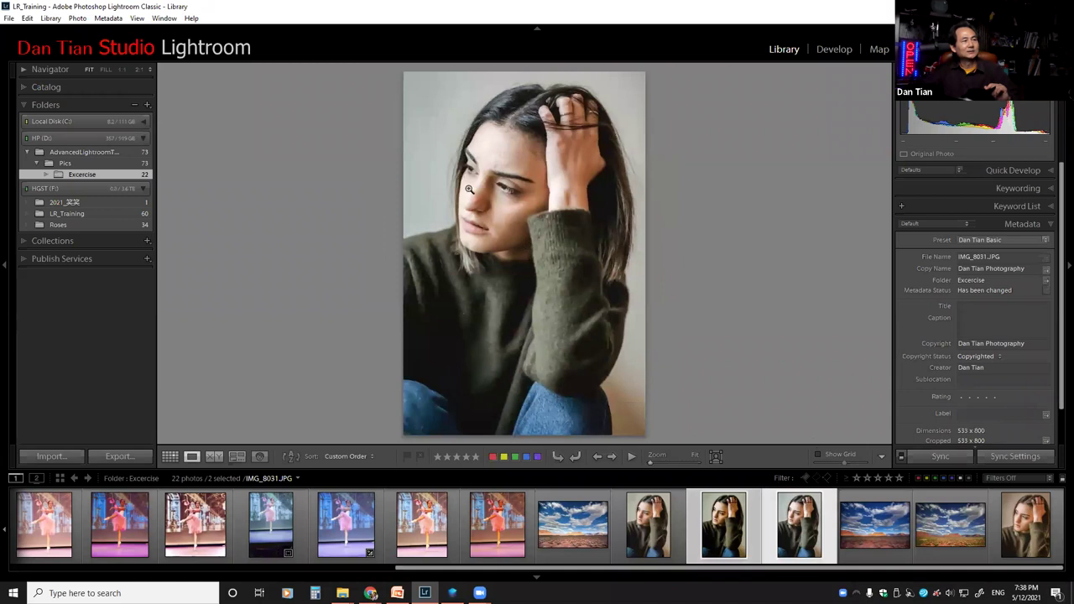
click(121, 70)
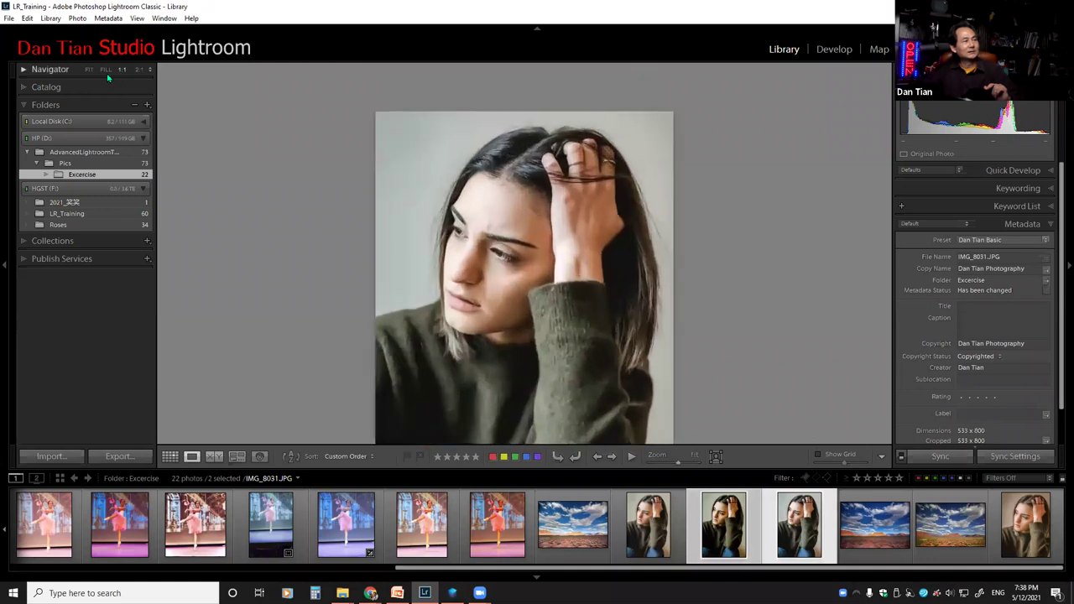
Step: Expand the Navigator, zoom IMG_8031 to 2:1, and pan to show the top of her head
click(44, 70)
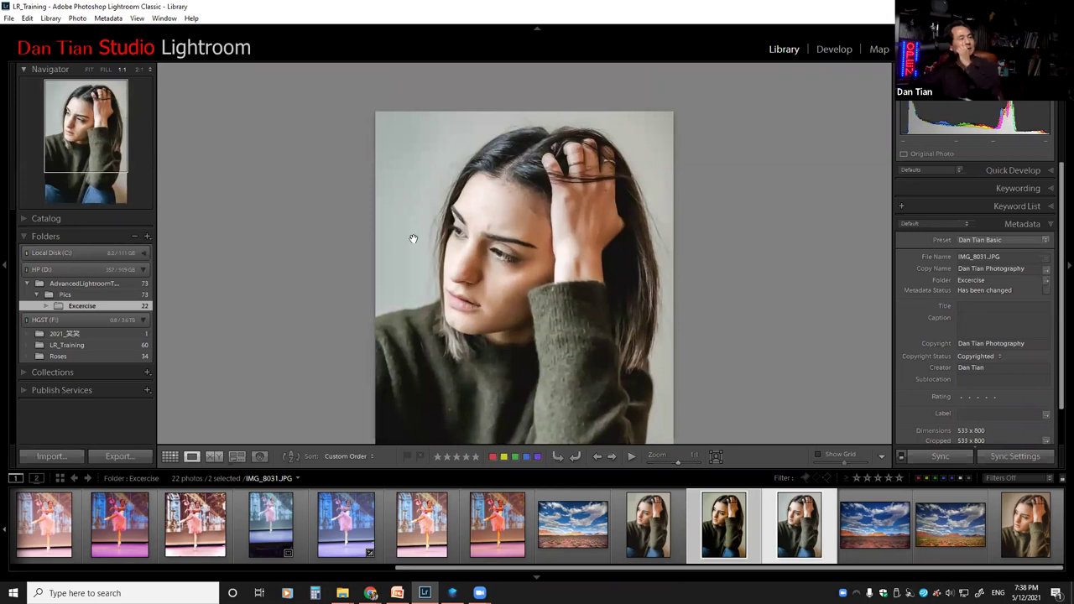
scroll(512, 268, down, 1)
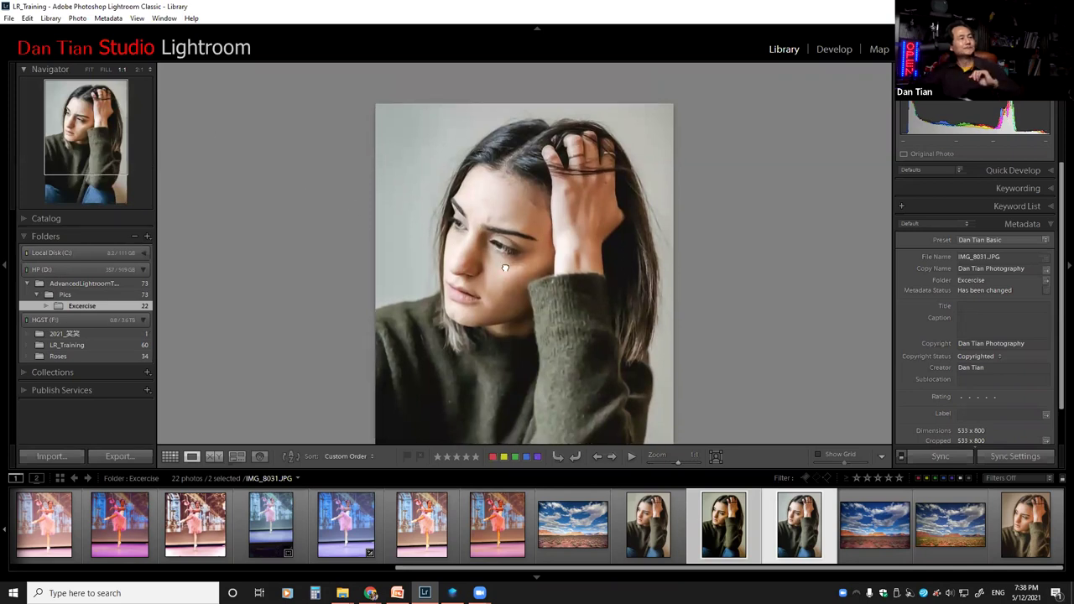
click(138, 70)
scroll(518, 229, up, 1)
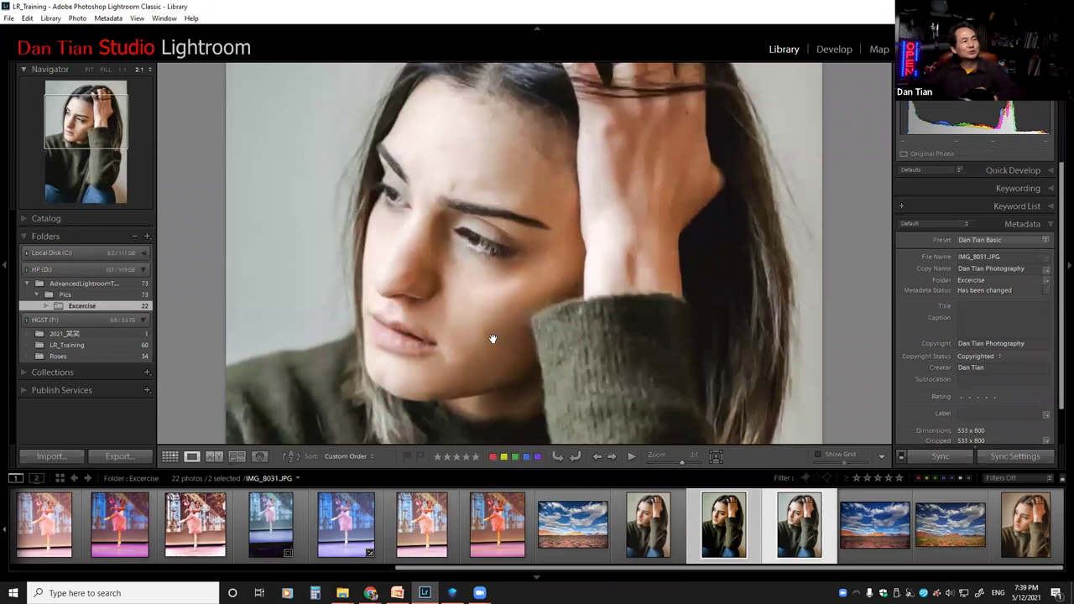
scroll(489, 285, down, 1)
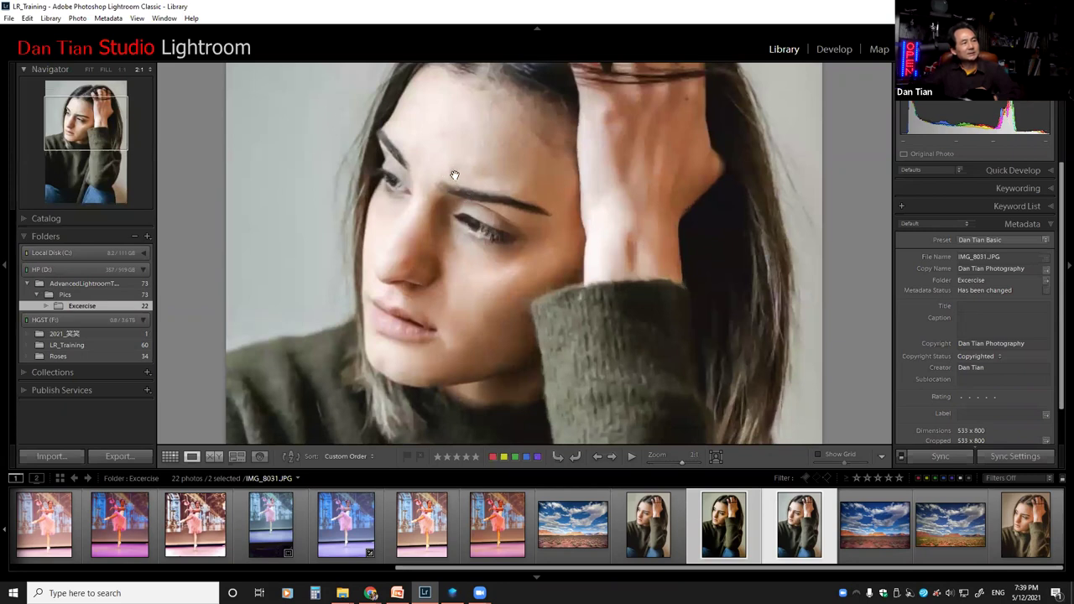
scroll(511, 284, down, 1)
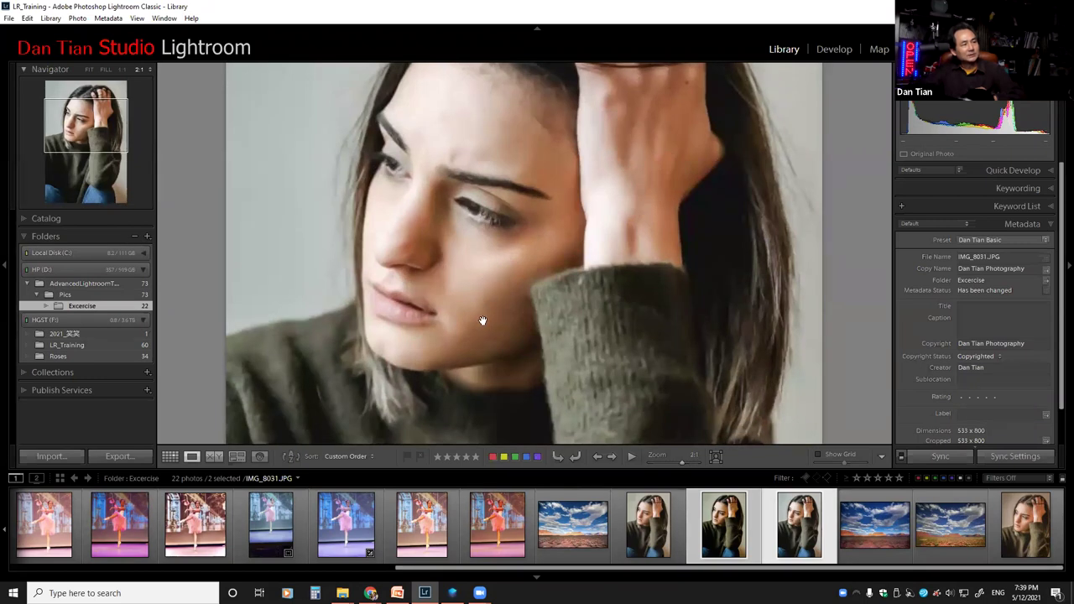
scroll(489, 317, down, 2)
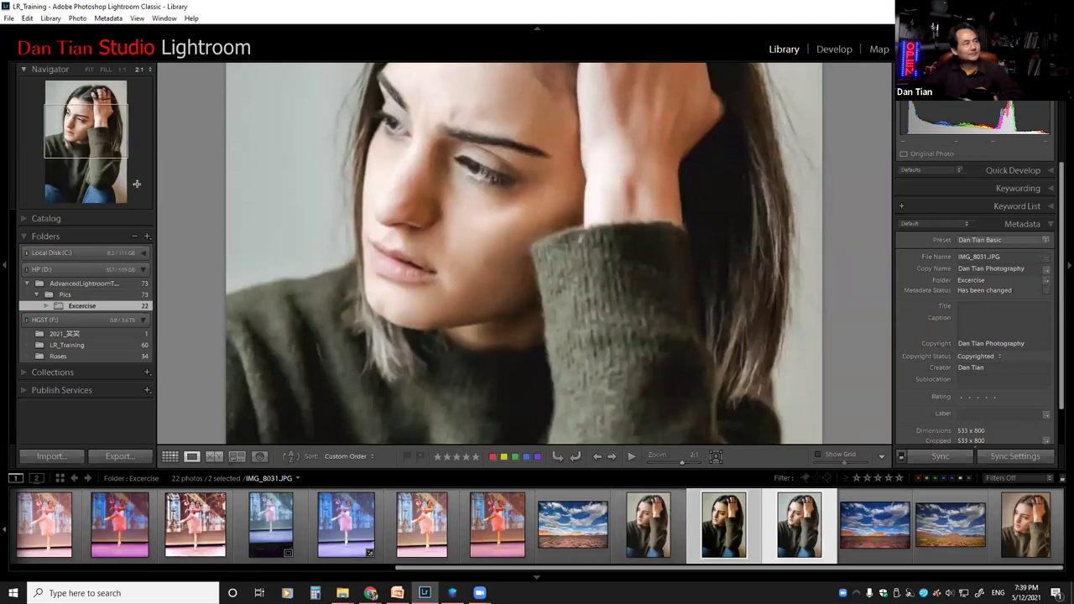
mouse_move(560, 262)
mouse_down()
mouse_move(558, 347)
mouse_move(551, 268)
mouse_up()
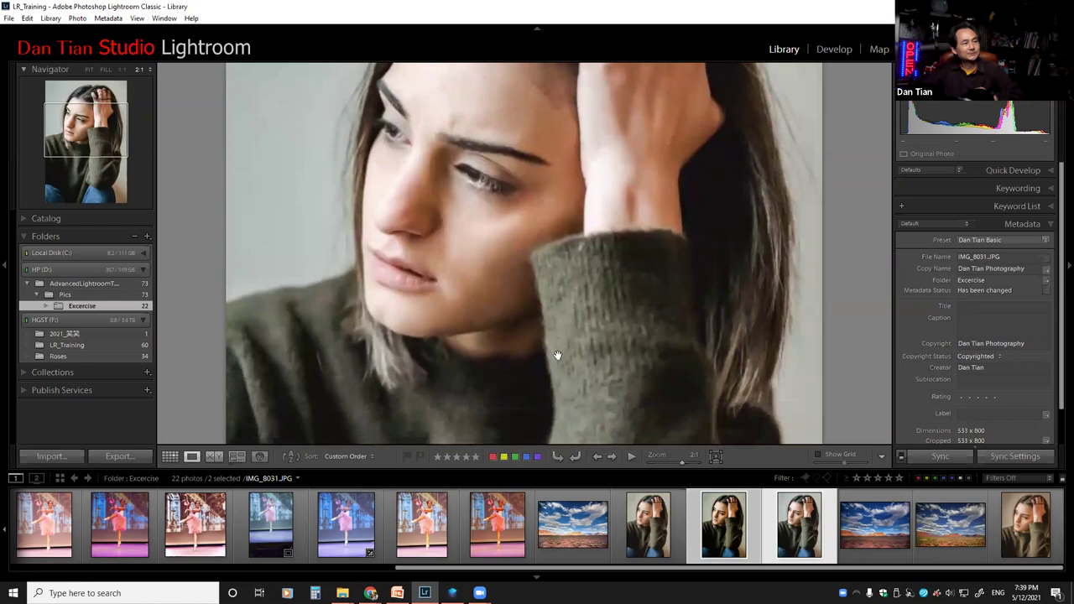
Step: Fit the photo, select IMG_8034 plus the other portrait versions, and show them in Survey view
click(482, 352)
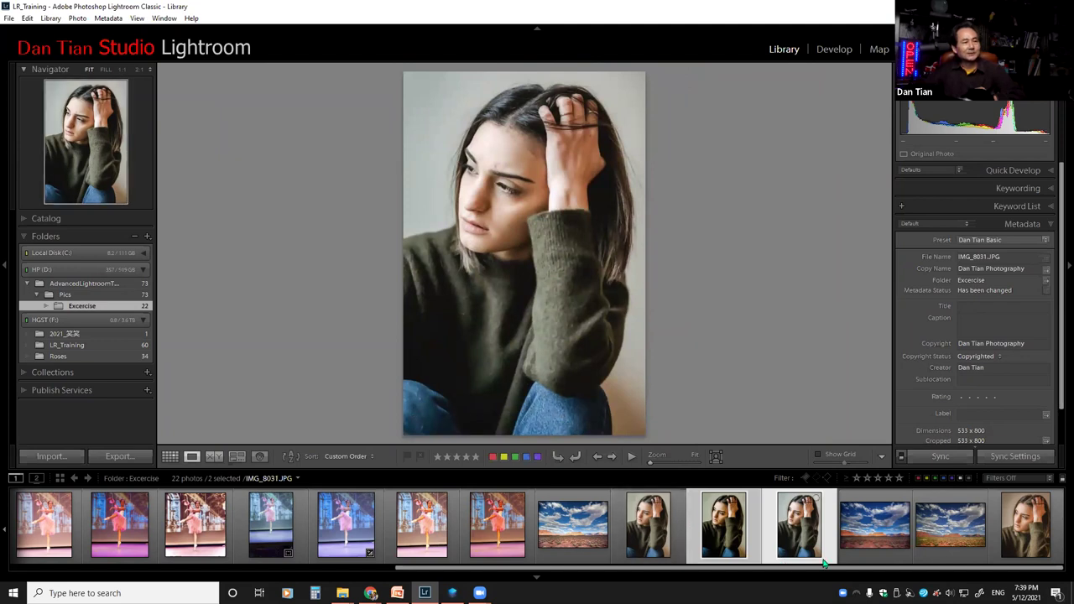
click(1035, 541)
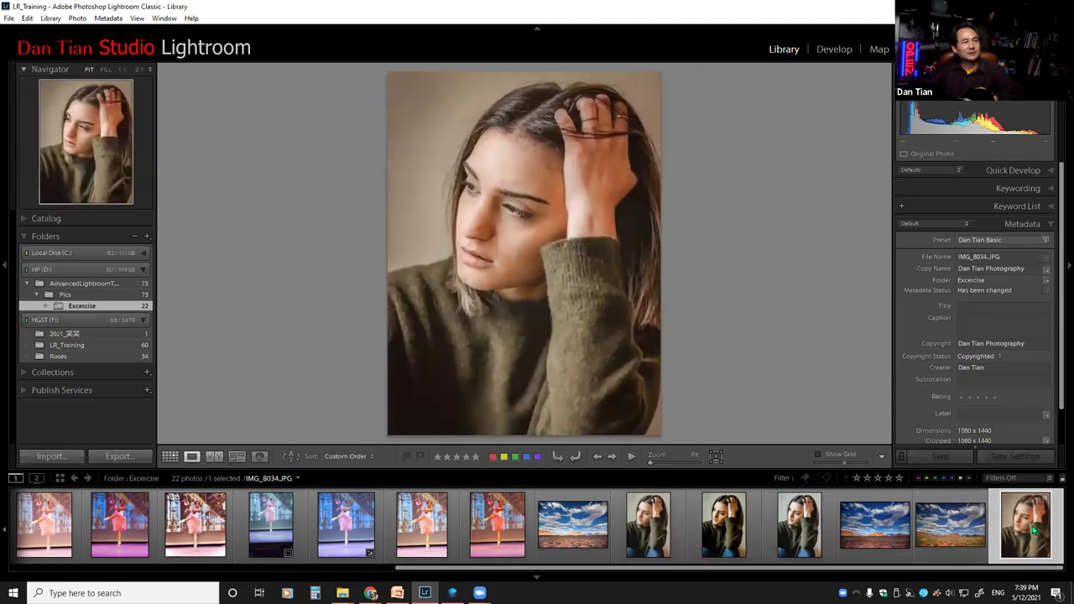
ctrl+click(662, 529)
ctrl+click(723, 529)
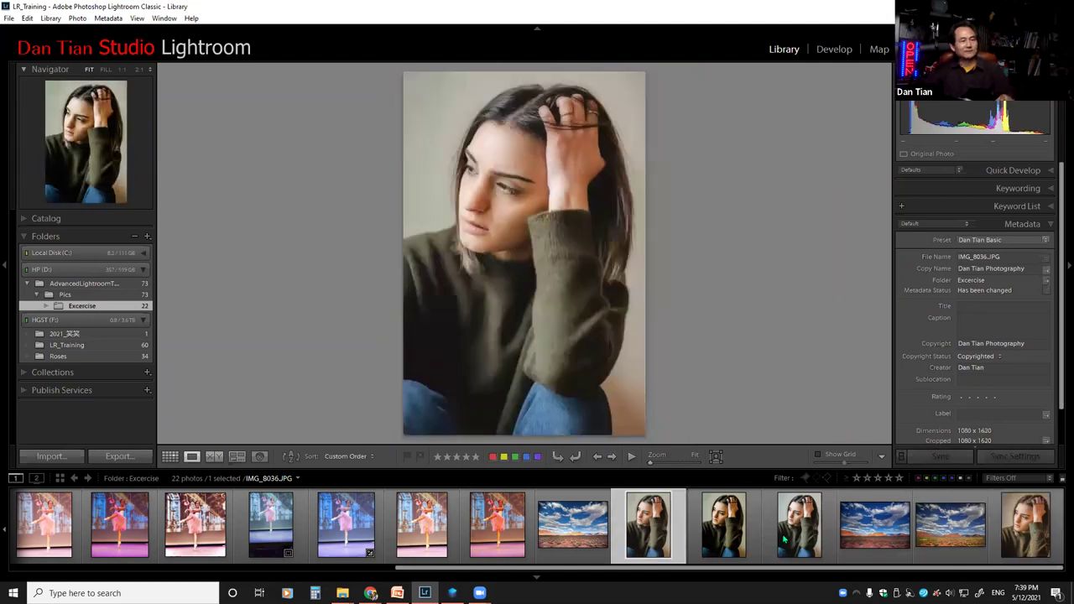
ctrl+click(785, 539)
ctrl+click(899, 544)
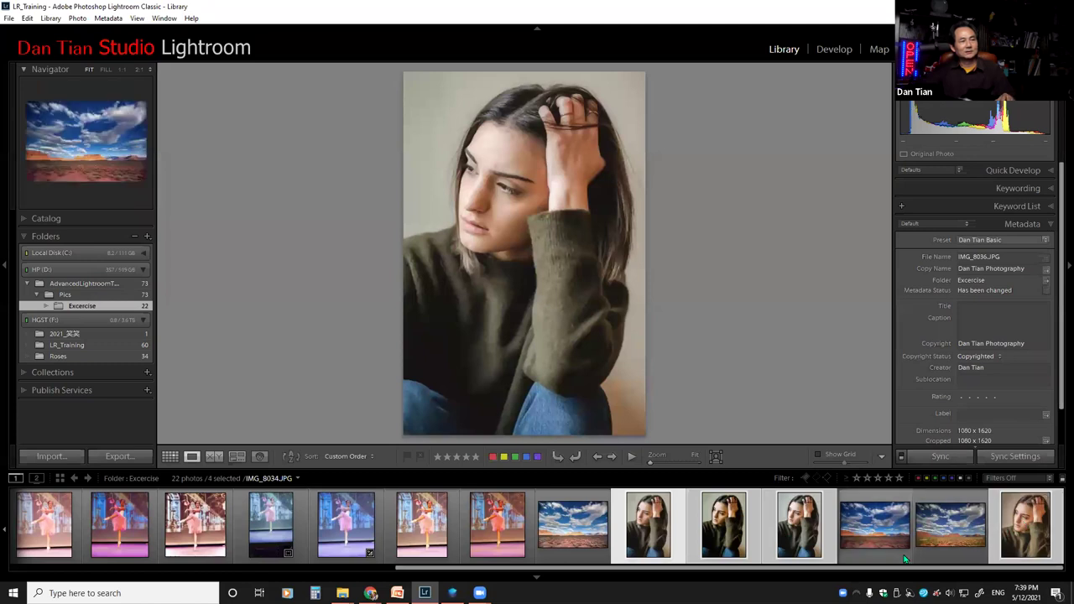
key(n)
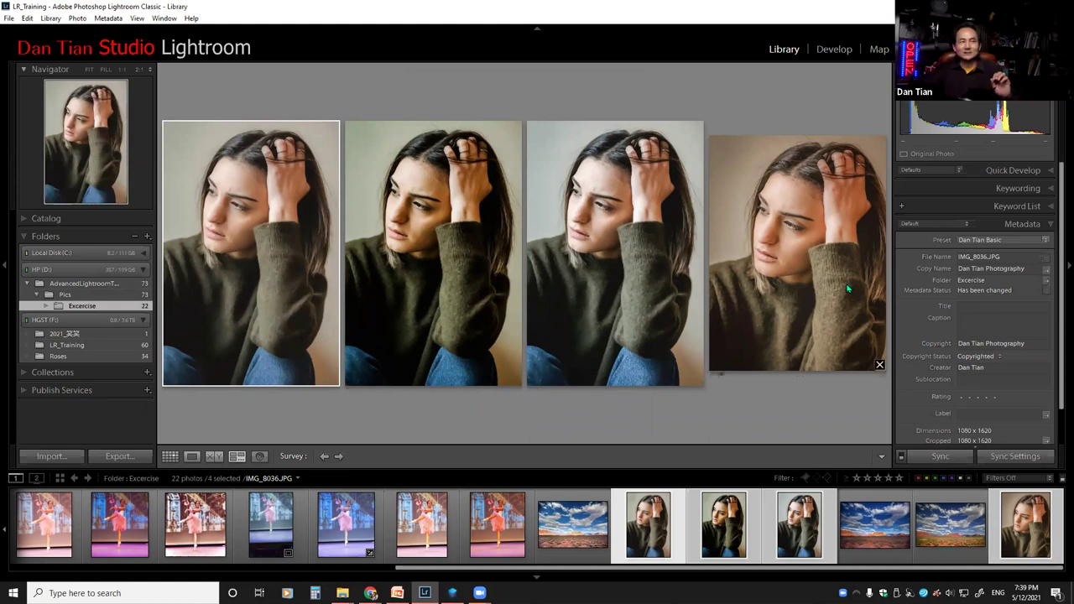
Step: View IMG_8034.JPG alone, zoom in on the woman's face, then return to Fit
double_click(224, 266)
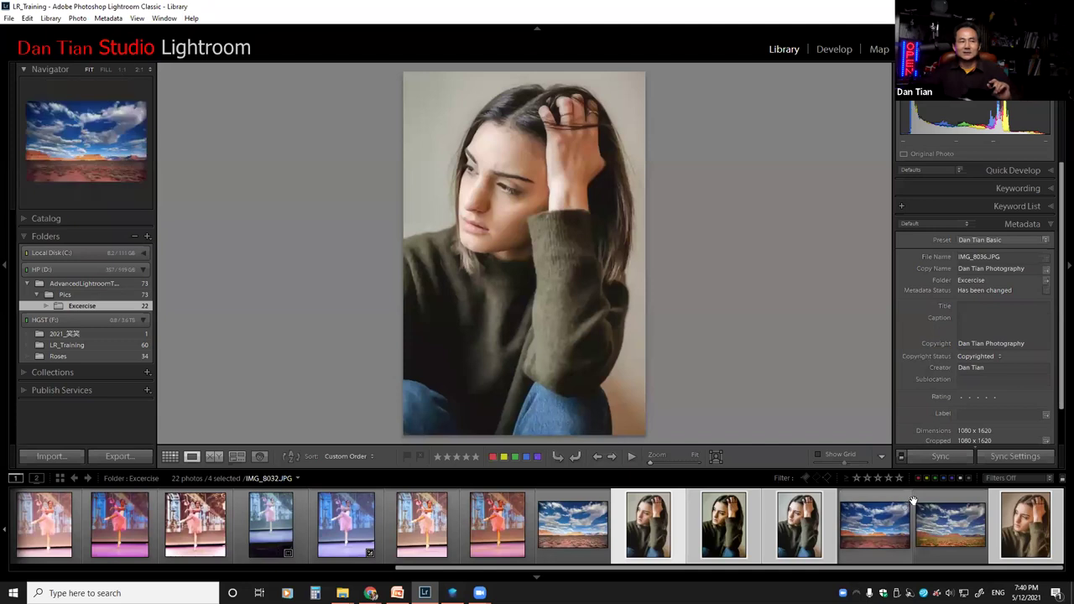
click(1004, 535)
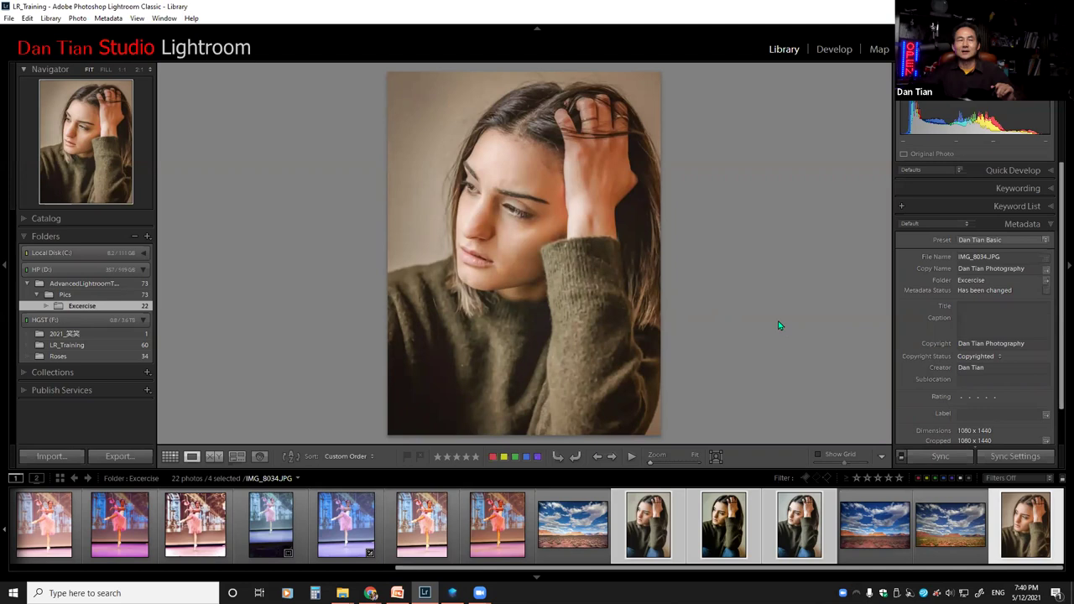
click(491, 195)
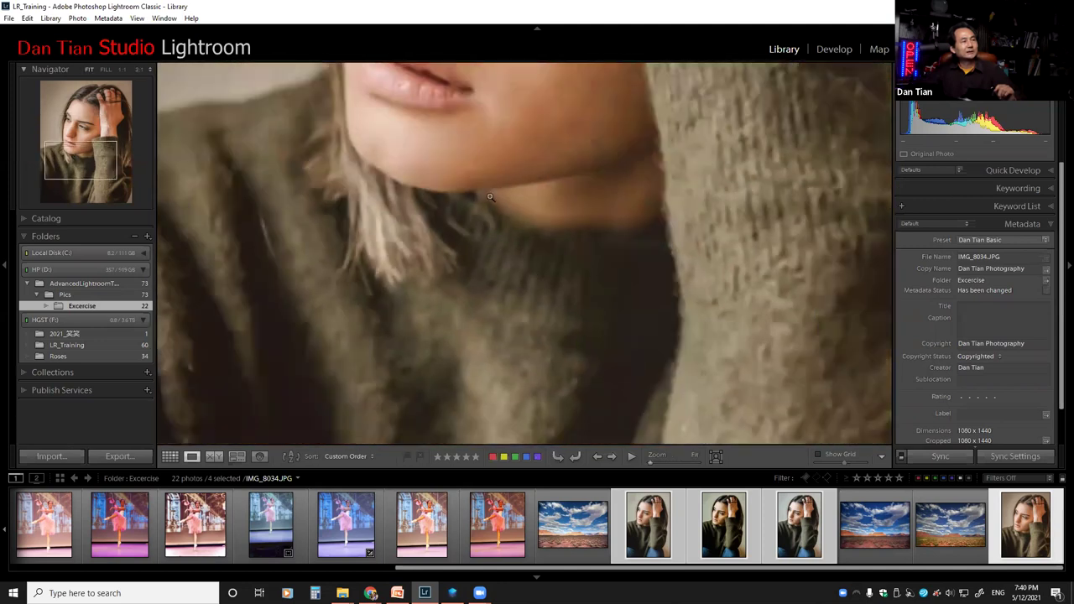
click(491, 205)
click(517, 238)
click(512, 225)
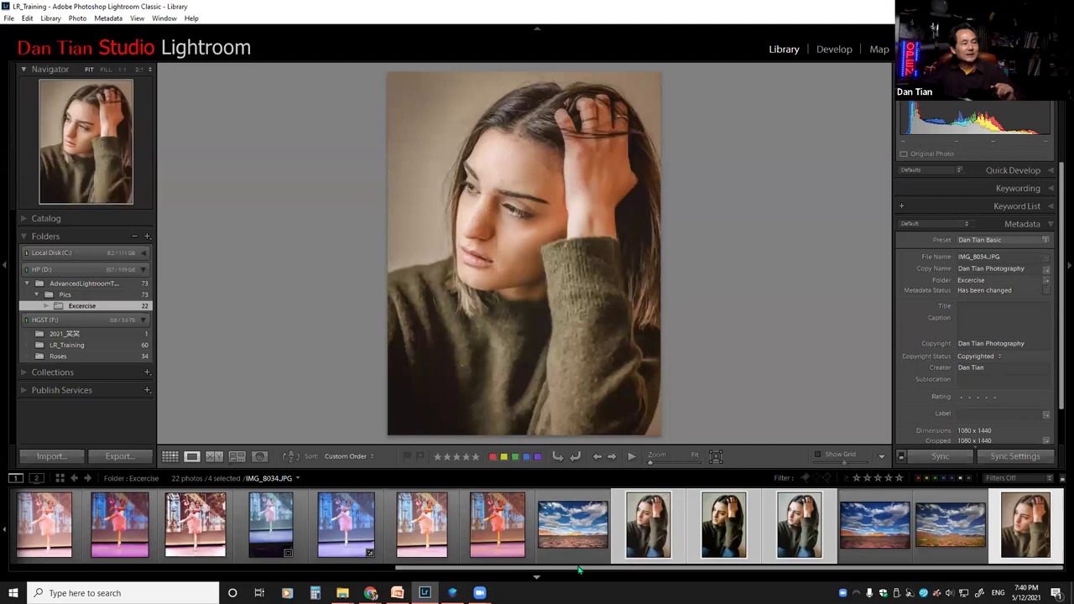
Step: Select the three desert landscapes, including IMG_8033.JPG, and show them in Survey view
click(562, 546)
ctrl+click(894, 545)
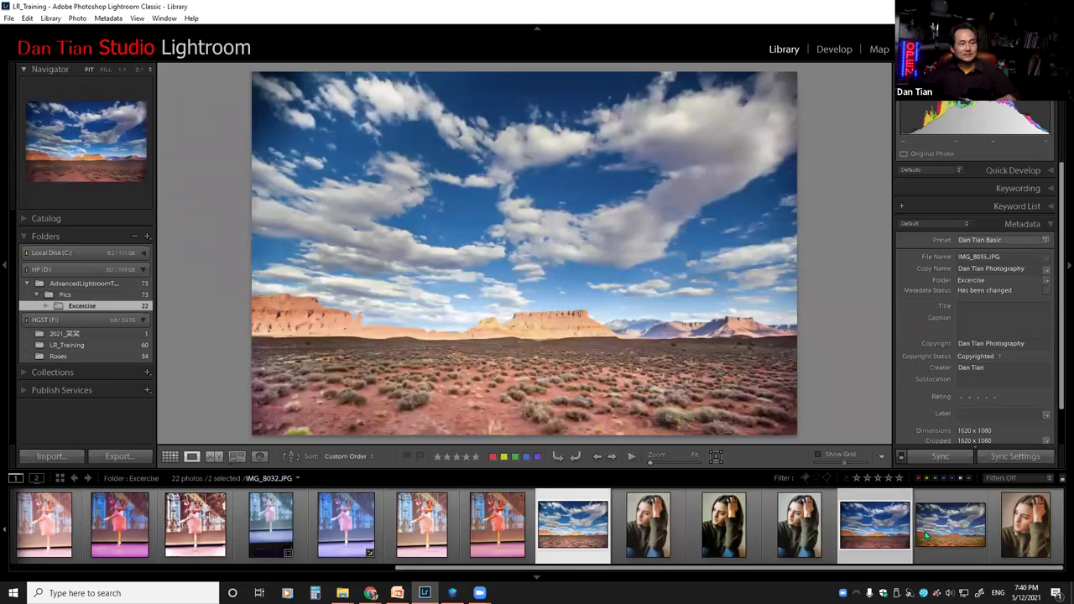
ctrl+click(946, 531)
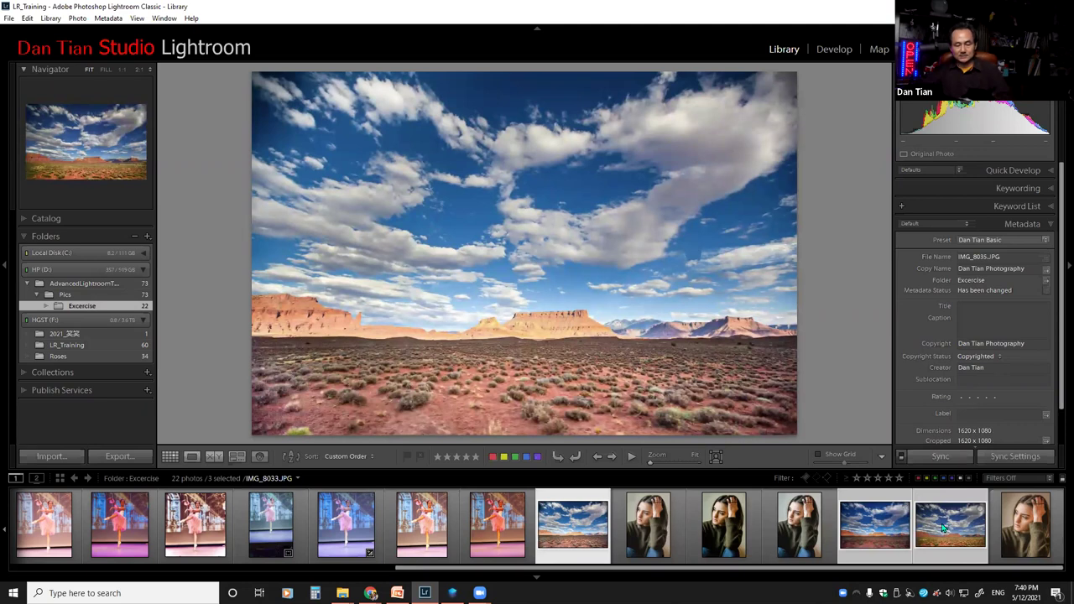
click(236, 456)
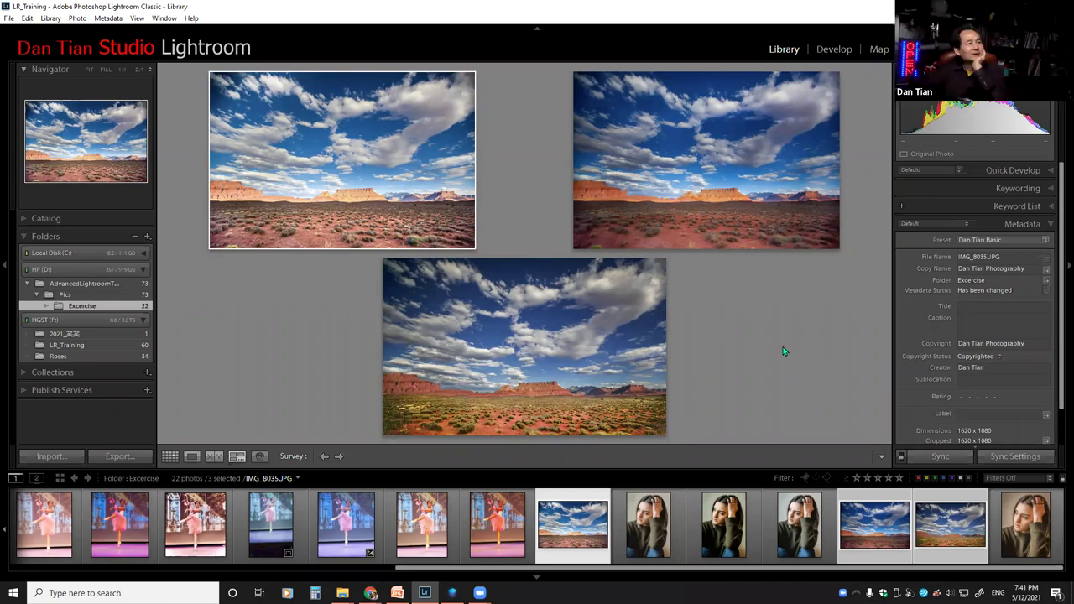
mouse_move(617, 349)
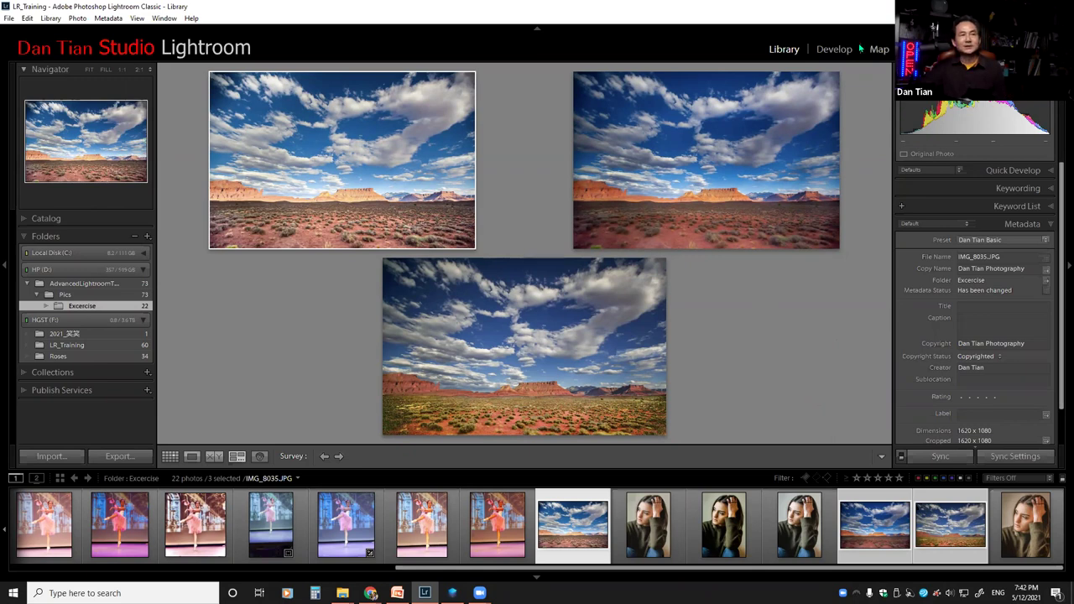
Step: Open IMG_8035.JPG in the Develop module with the Basic panel scrolled into view
click(832, 52)
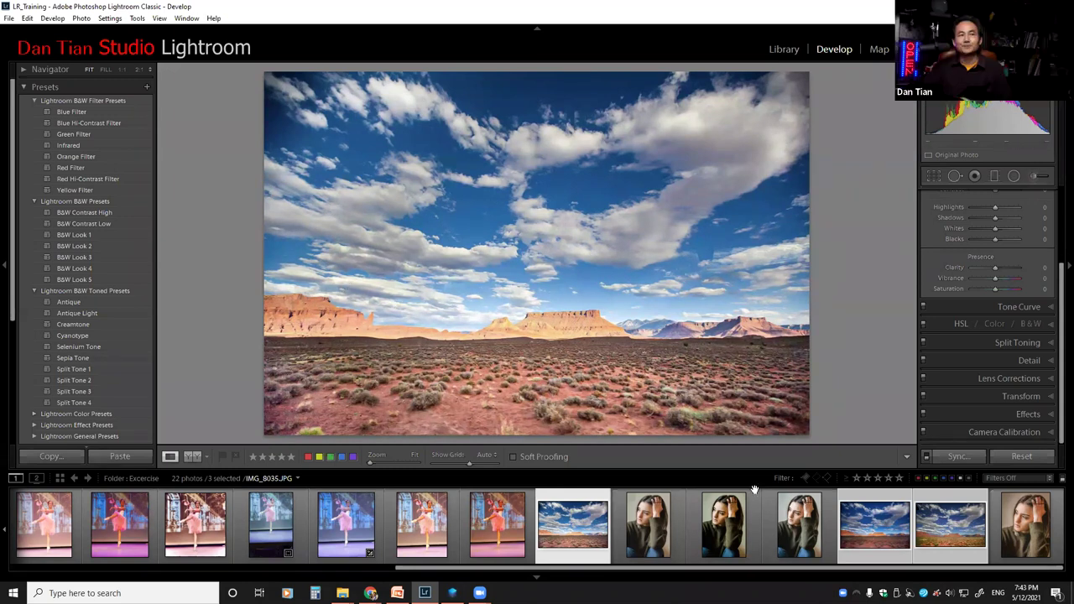
drag(1058, 315, 1059, 229)
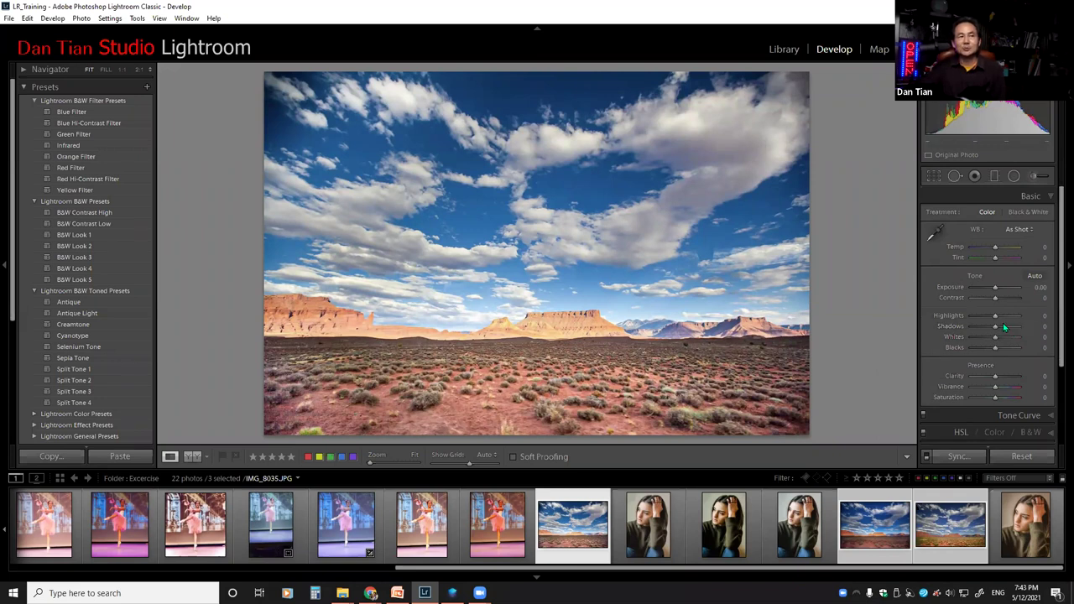
Step: Collapse the Basic panel so only section headers remain, then switch away from Lightroom
click(1055, 200)
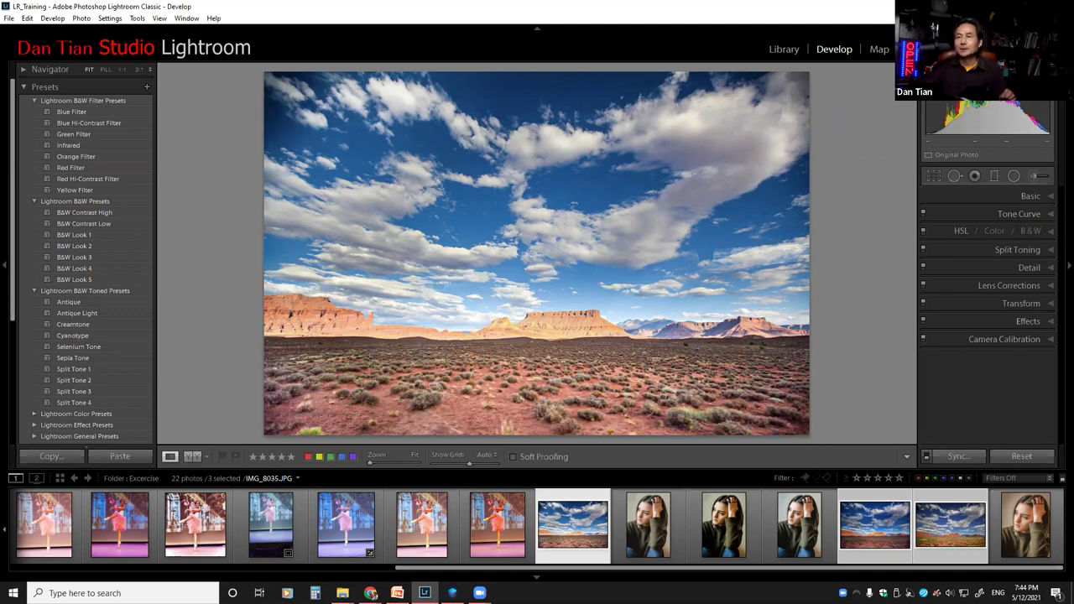
key(alt+Tab)
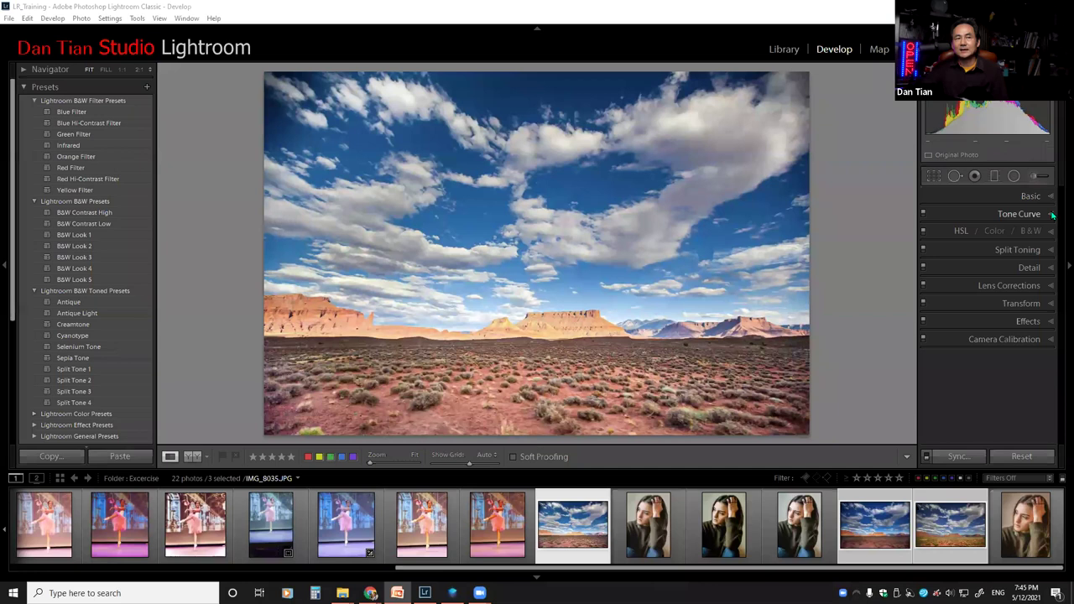
Step: Expand the Tone Curve panel for IMG_8035, showing its unedited linear Red channel curve
click(1052, 215)
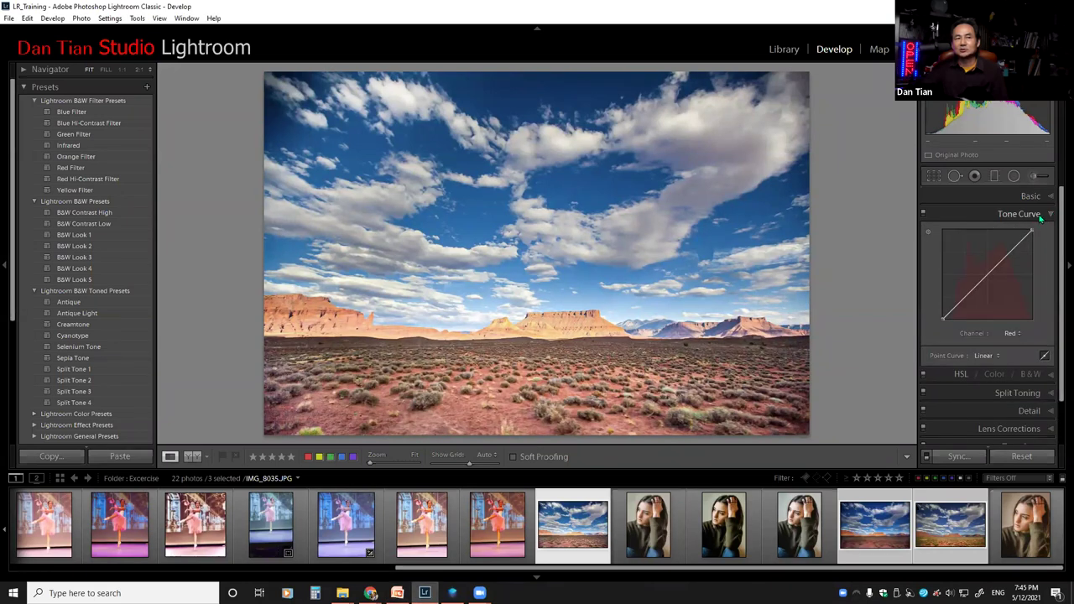
scroll(1040, 352, down, 2)
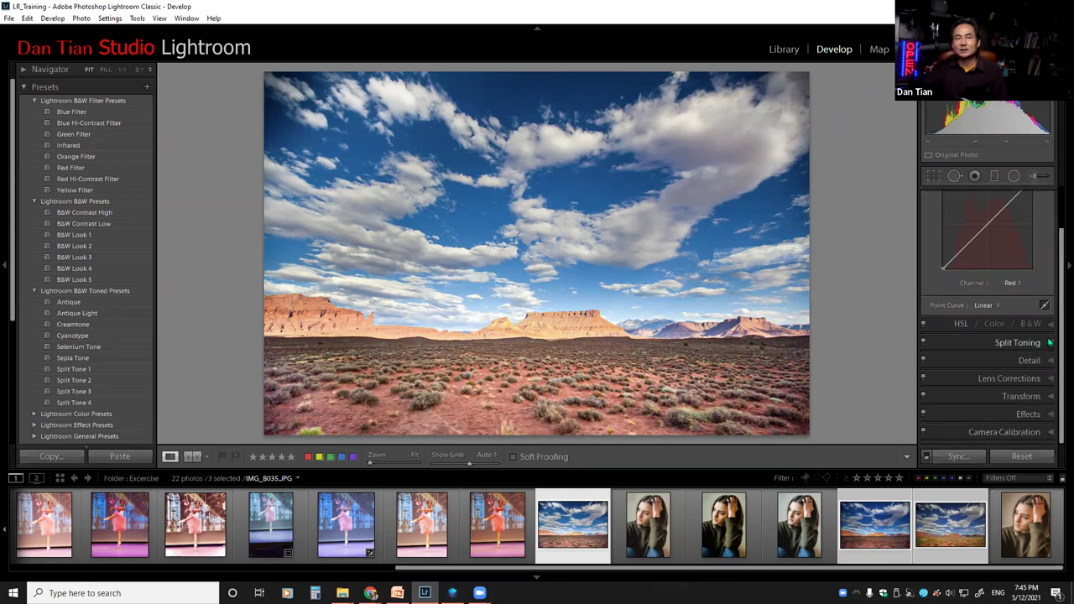
scroll(1055, 319, up, 2)
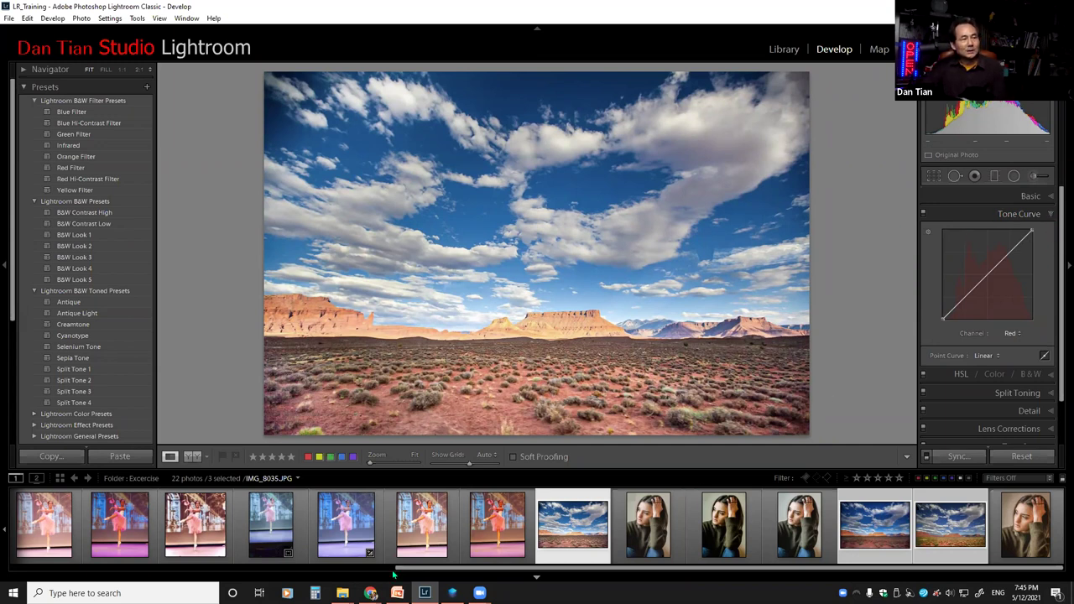
Step: In the Library, browse the LR_Training folder and select the teal lake photo IMG_4174.CR2
key(g)
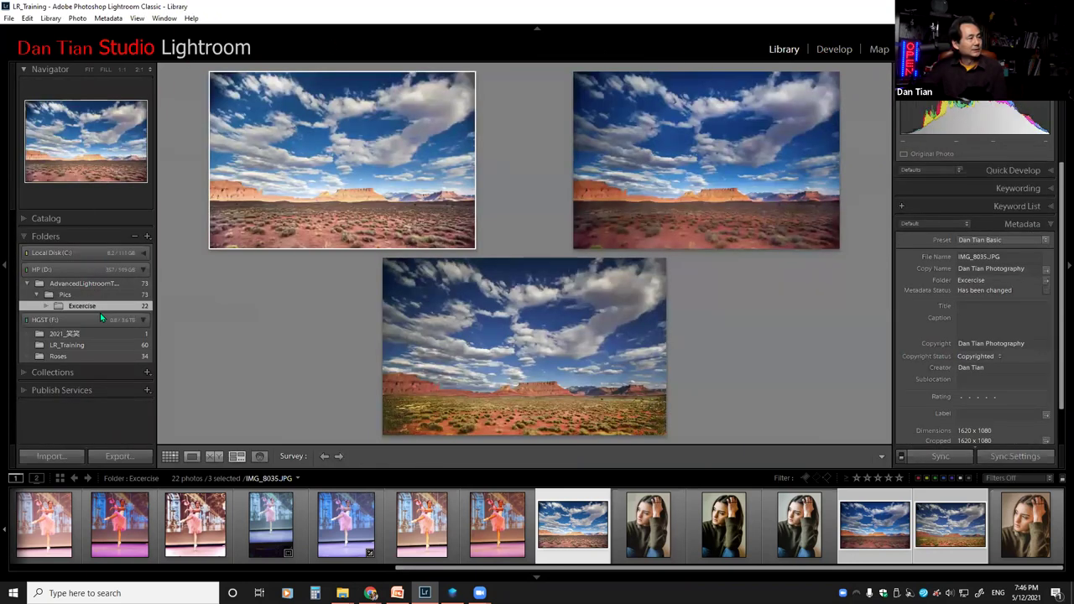
click(103, 344)
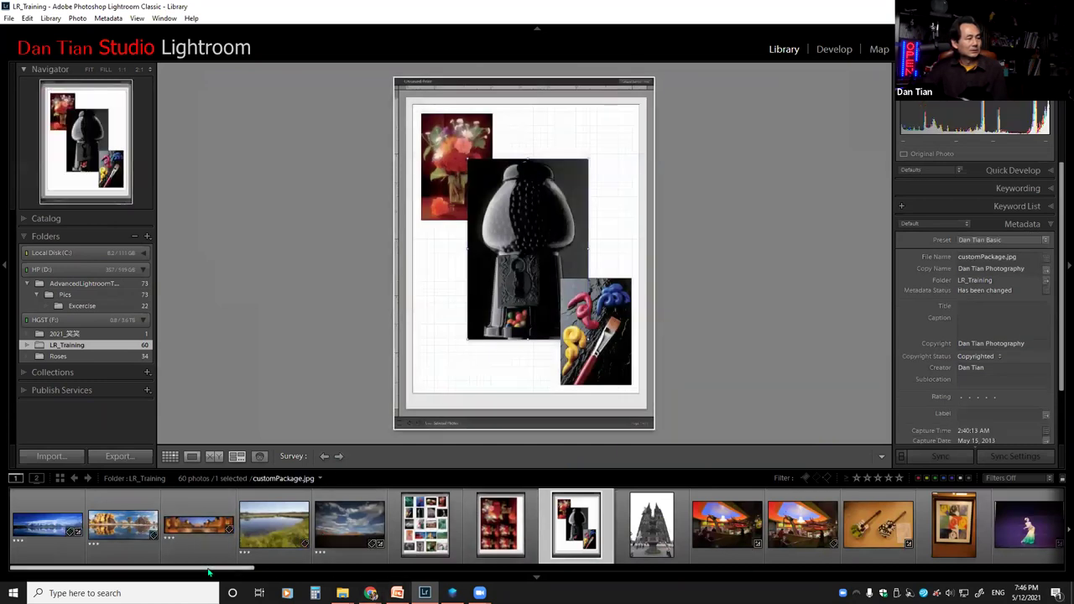
scroll(520, 524, down, 5)
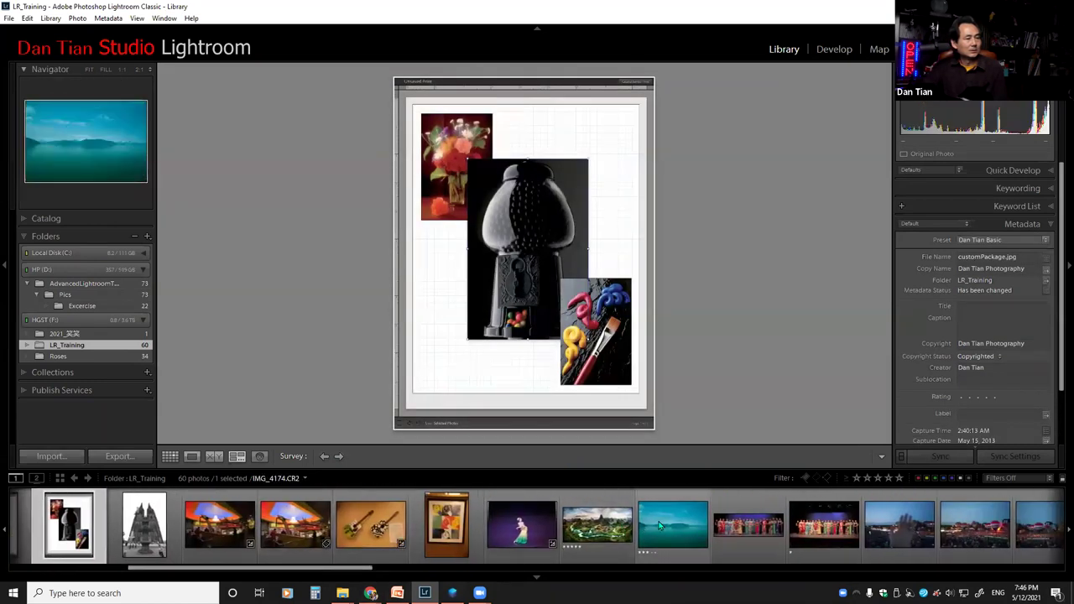
click(672, 524)
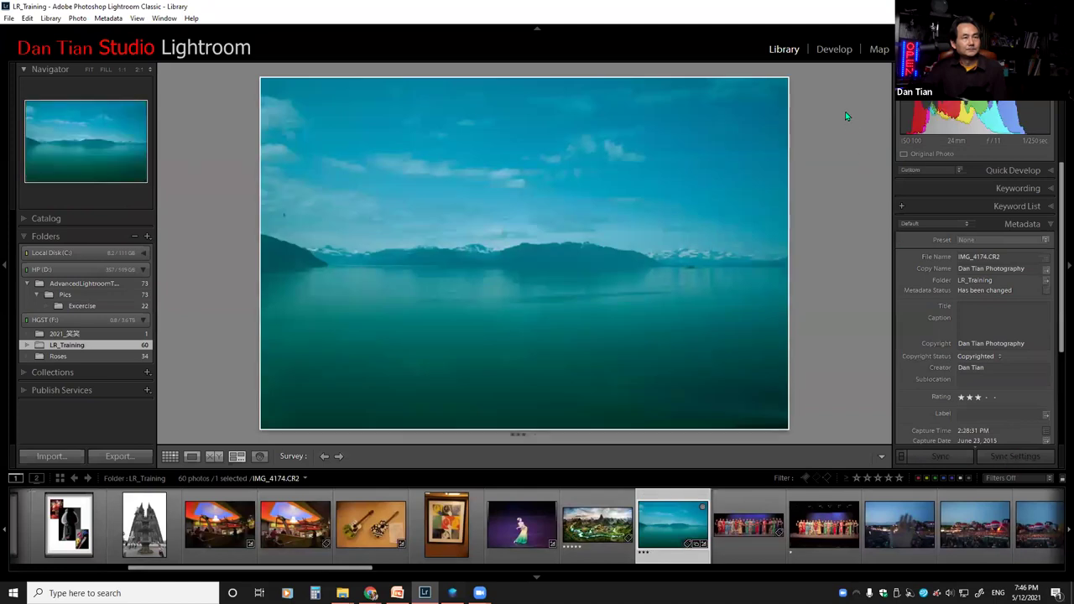
Step: Open IMG_4174.CR2 in Develop, showing its Custom Red-channel tone curve
key(d)
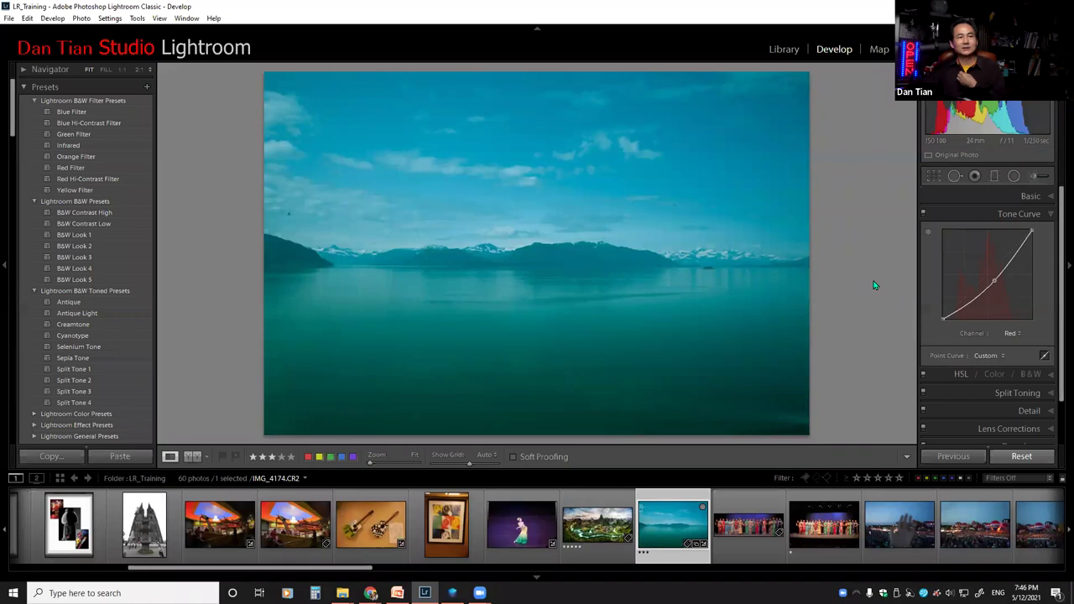
Step: Restore the lake photo's neutral colours and set the tone curve Channel from Red to RGB
click(1021, 457)
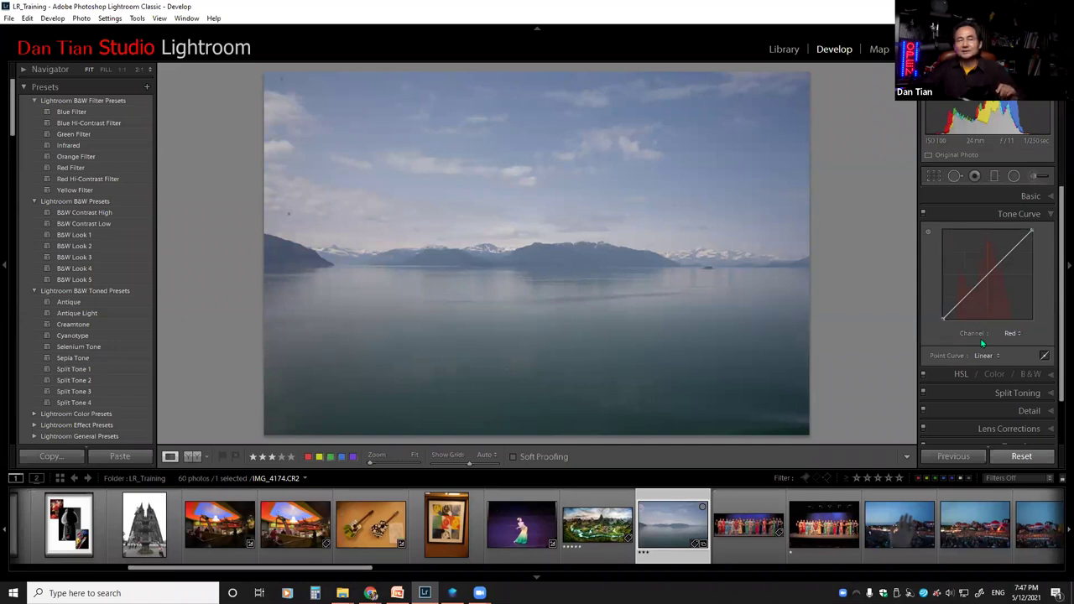
click(1015, 334)
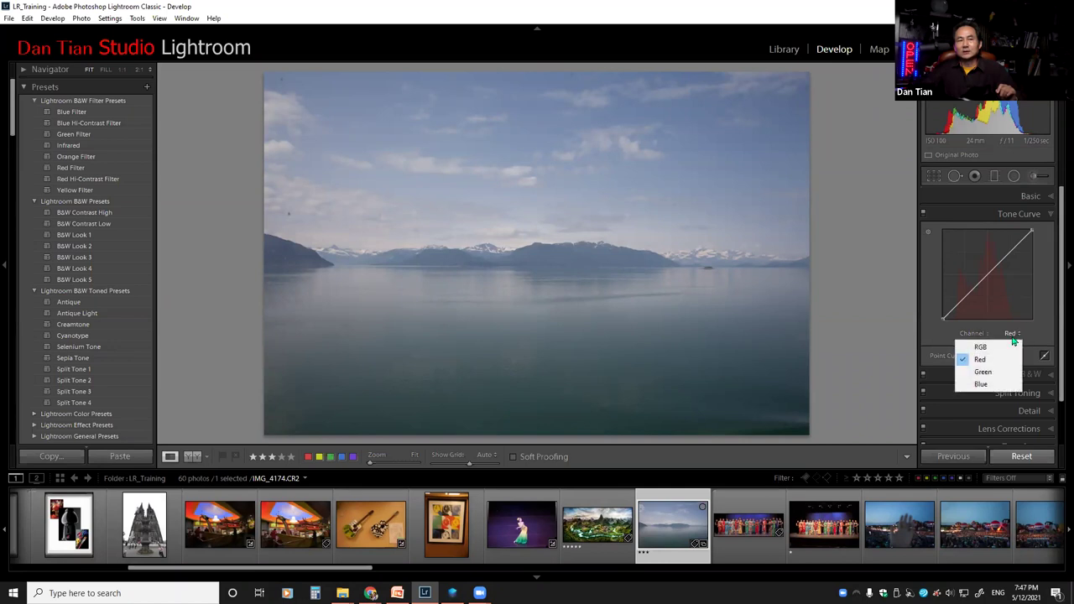
click(1017, 346)
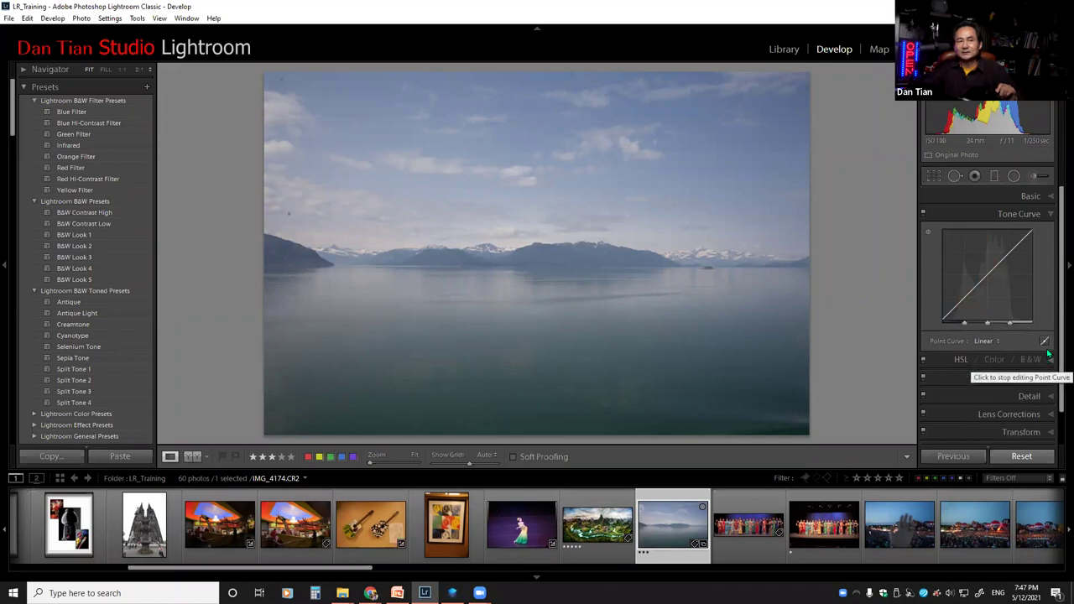
Step: Leave point-curve editing to show the parametric Highlights, Lights, Darks and Shadows region sliders
click(1044, 356)
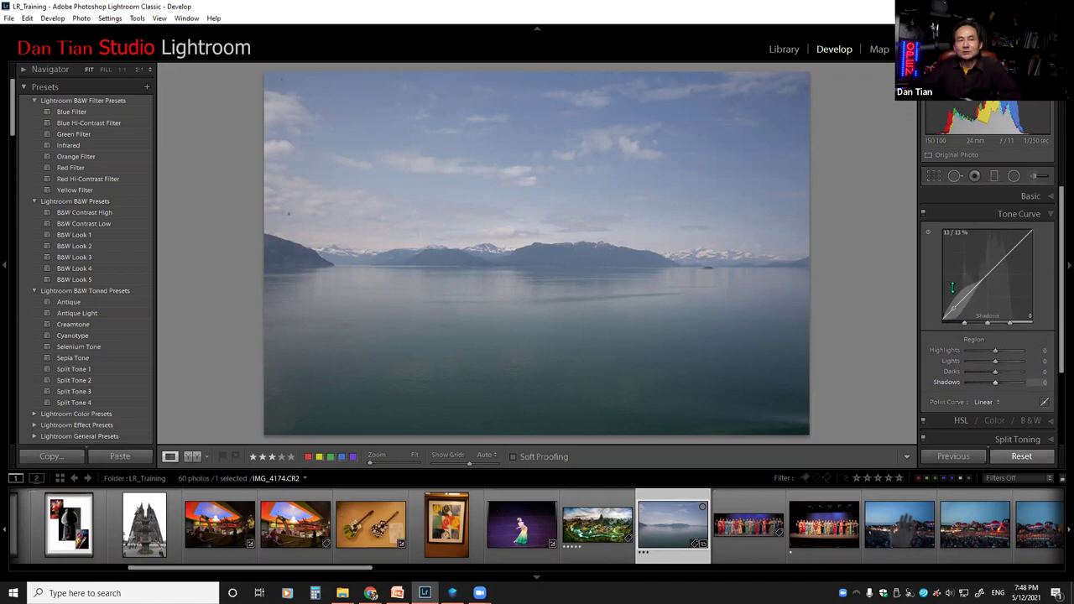
Step: Drag the lowered shadow end of the RGB curve up until it is straight again
drag(953, 283, 950, 279)
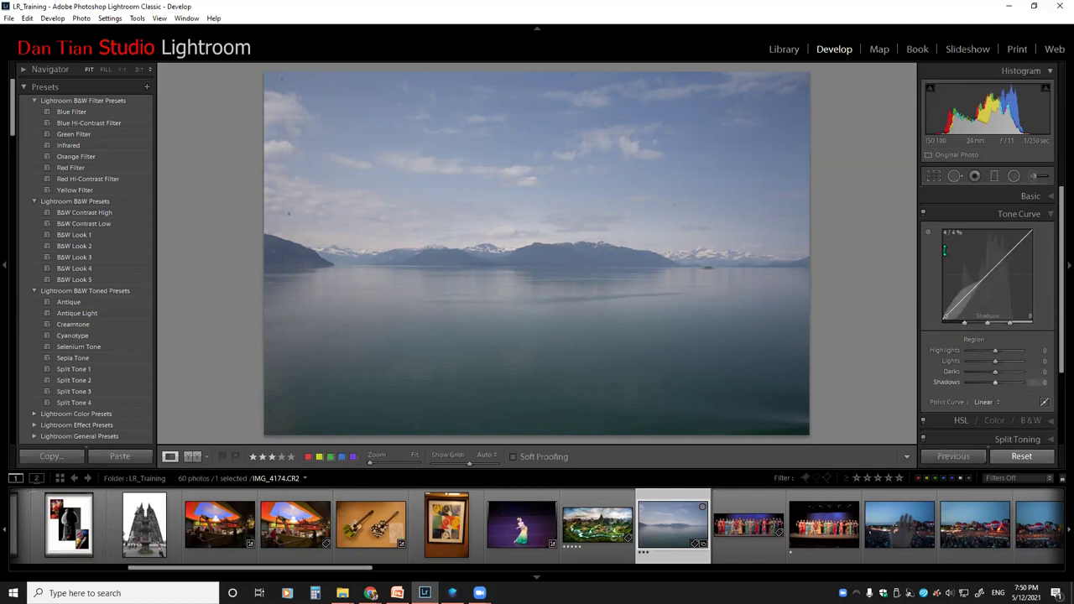
Step: Drag the curve's shadows region up, settling at Shadows +47 with Darks at +1
click(974, 285)
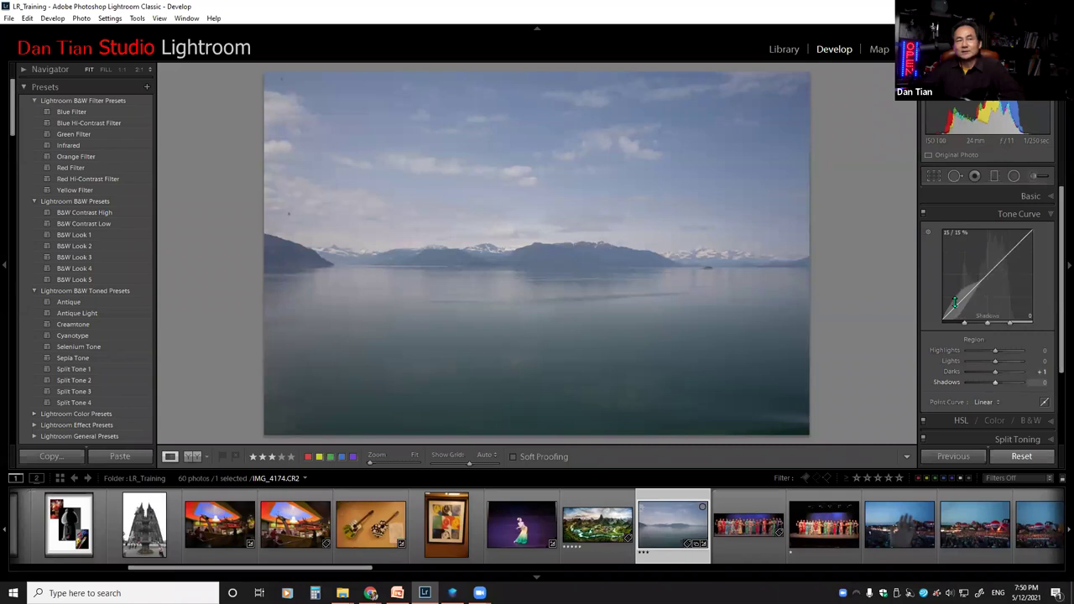
click(954, 303)
drag(956, 305, 956, 303)
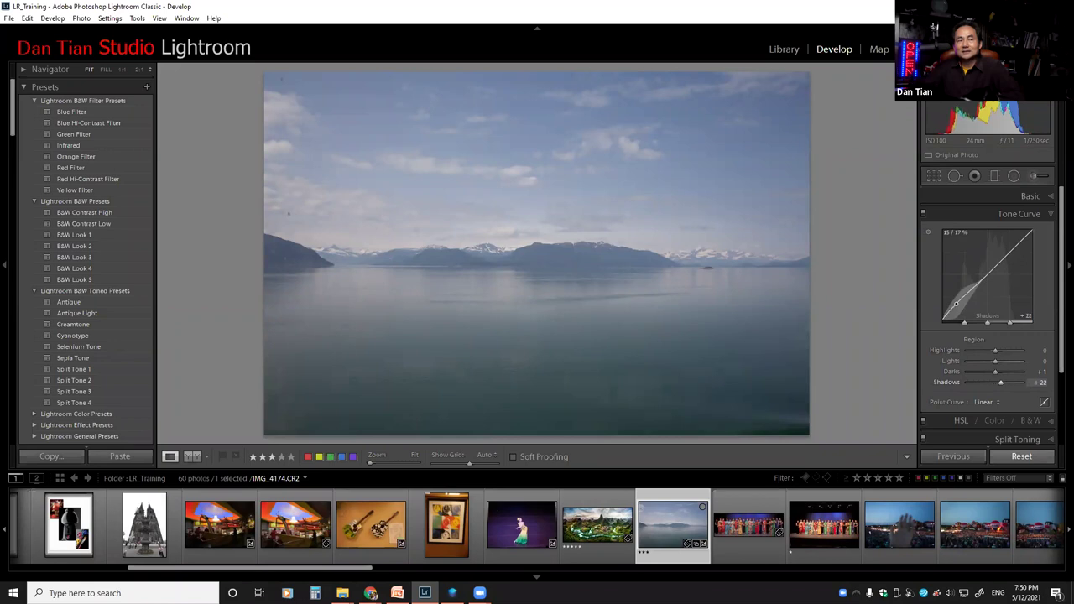
drag(956, 303, 956, 300)
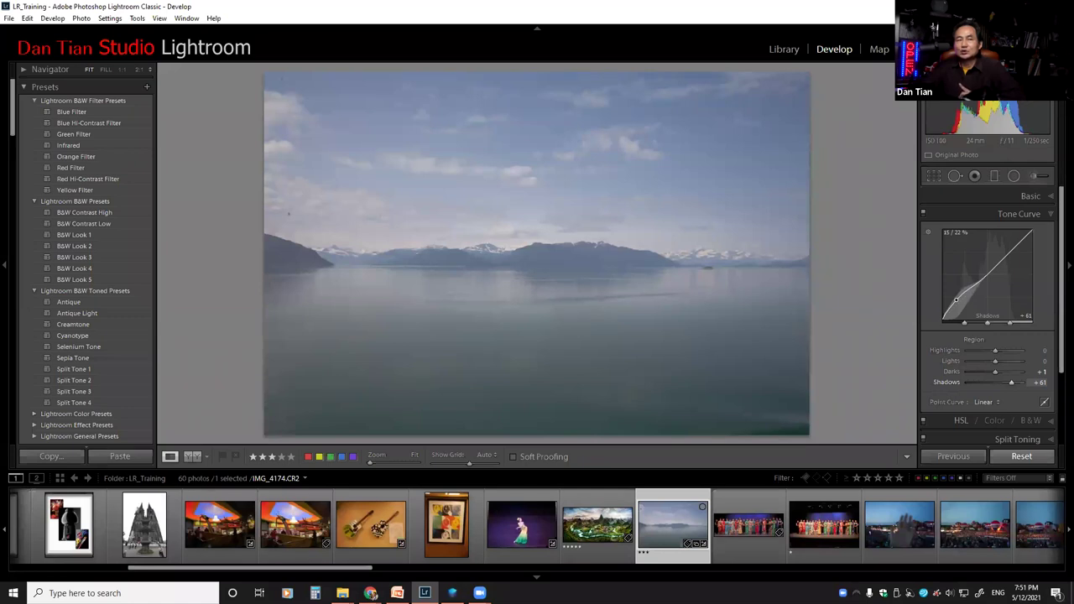
drag(957, 299, 957, 305)
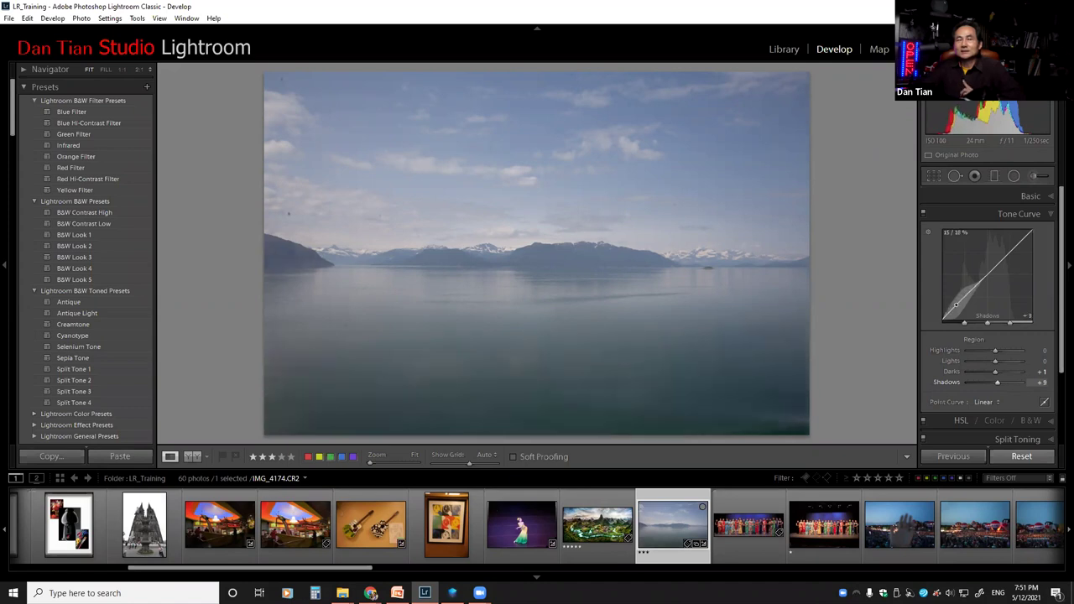
drag(956, 304, 956, 301)
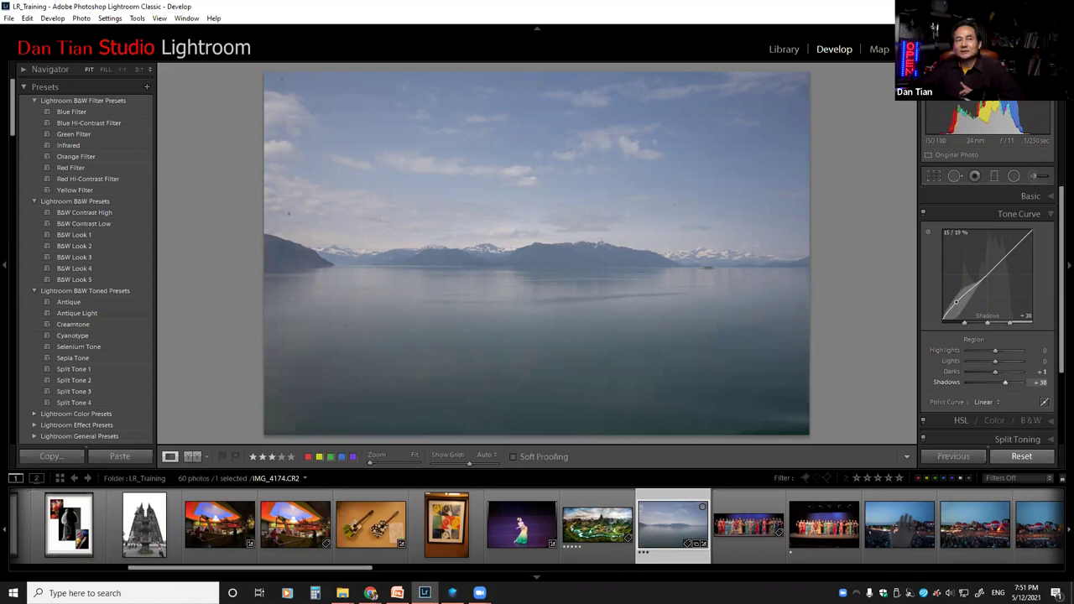
drag(956, 301, 956, 300)
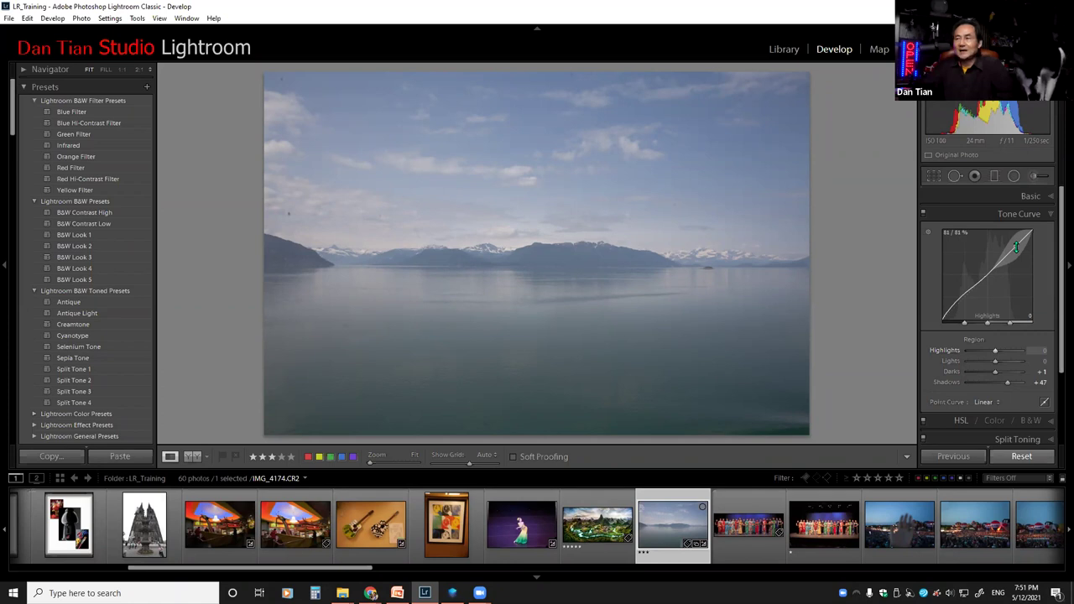
Step: Drag the highlights region of the tone curve down to Highlights -28
drag(1015, 246, 1015, 248)
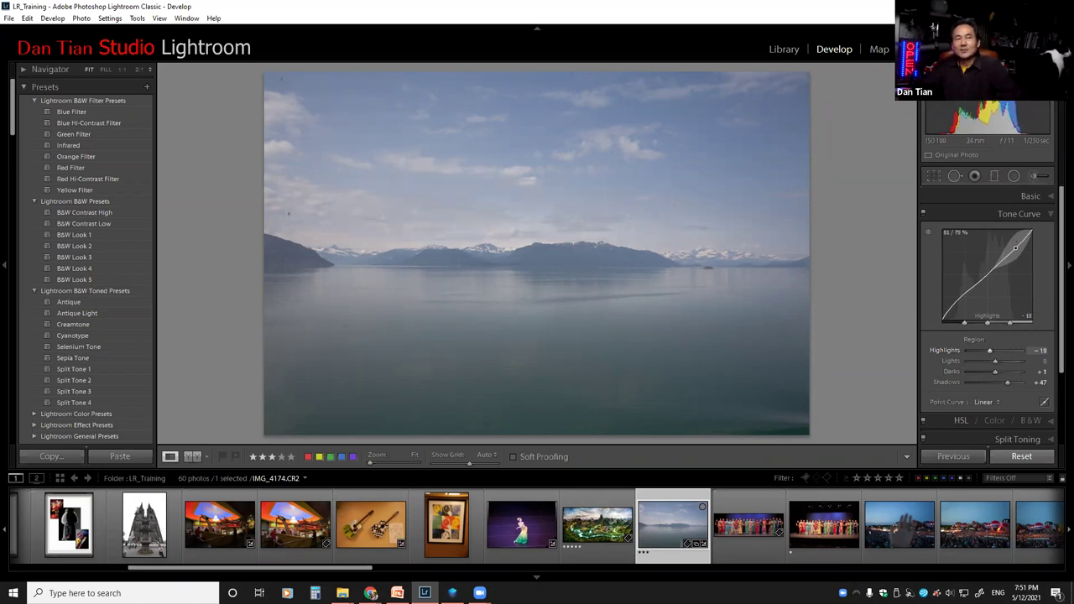
drag(1014, 248, 1015, 249)
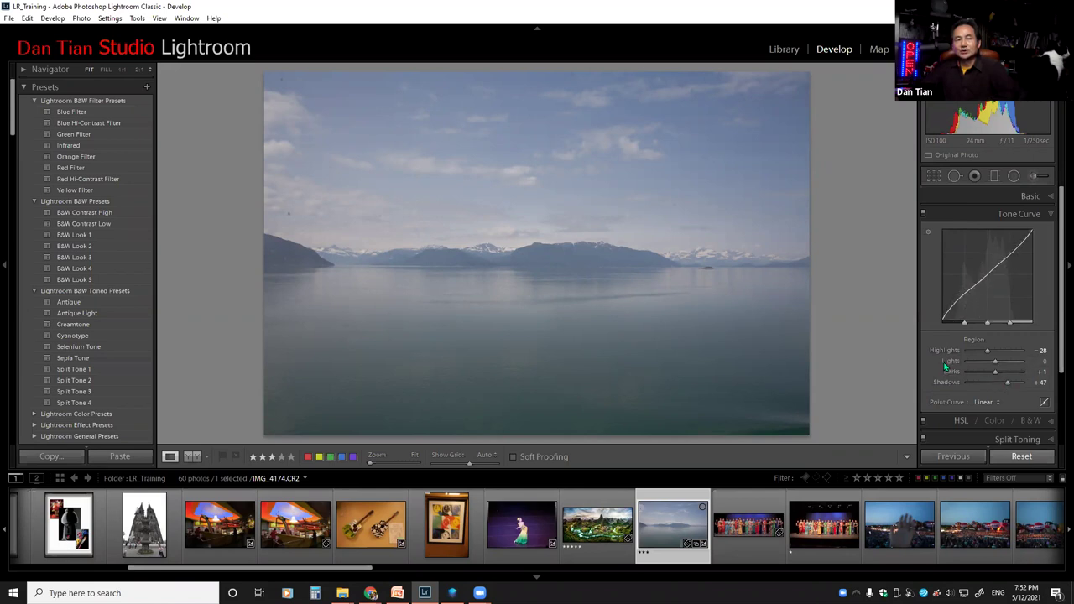
Step: Apply Reset All to the tone curve to return it to linear
right_click(988, 269)
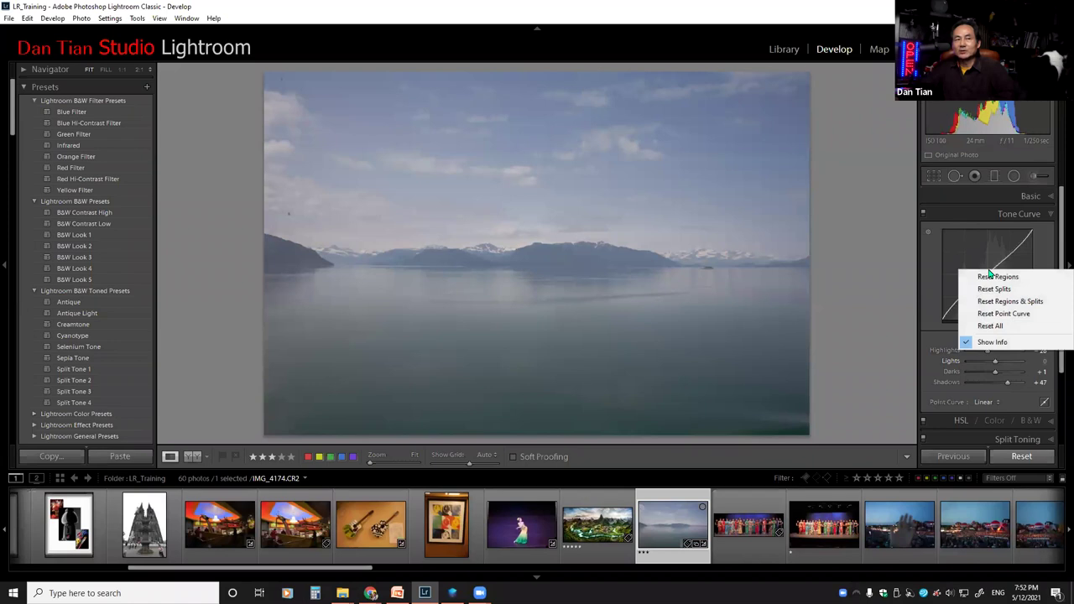
click(995, 326)
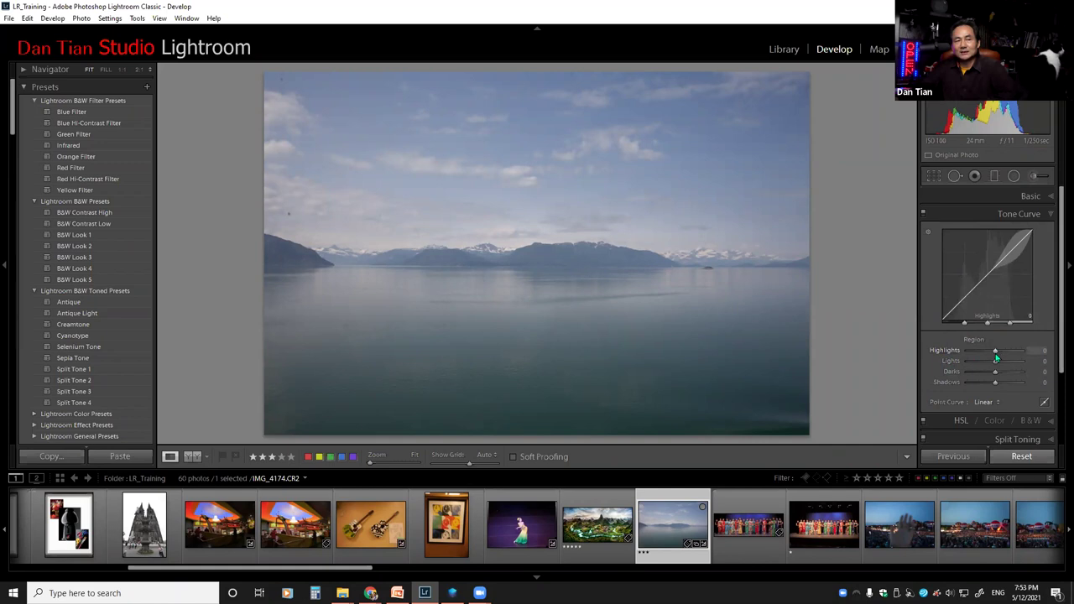
Step: Lower the Highlights and raise the Lights to +11, then show the Point Curve presets
drag(995, 356, 988, 353)
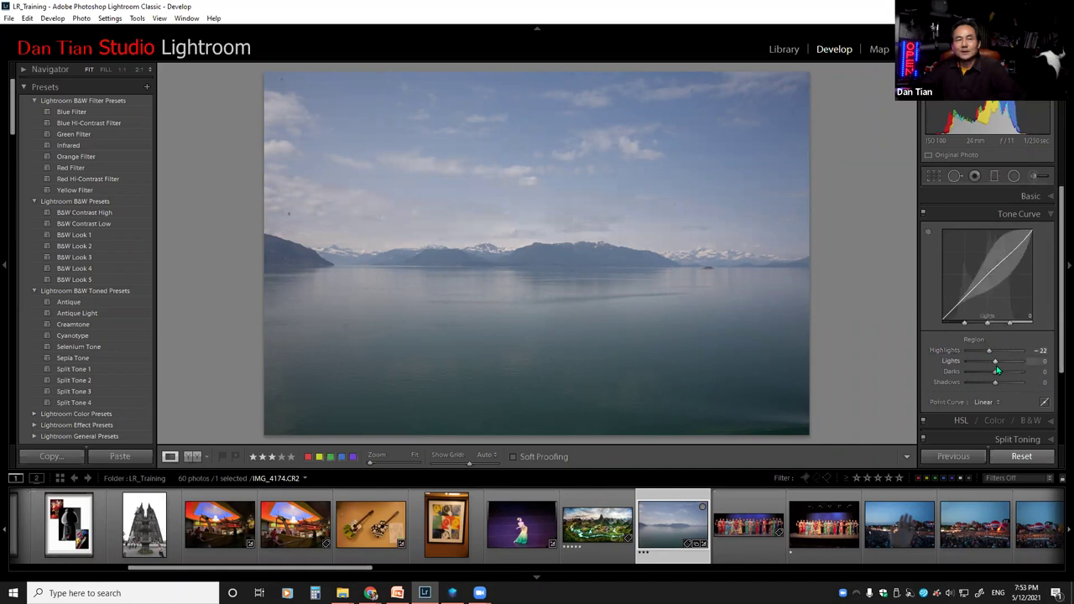
drag(997, 366, 1007, 383)
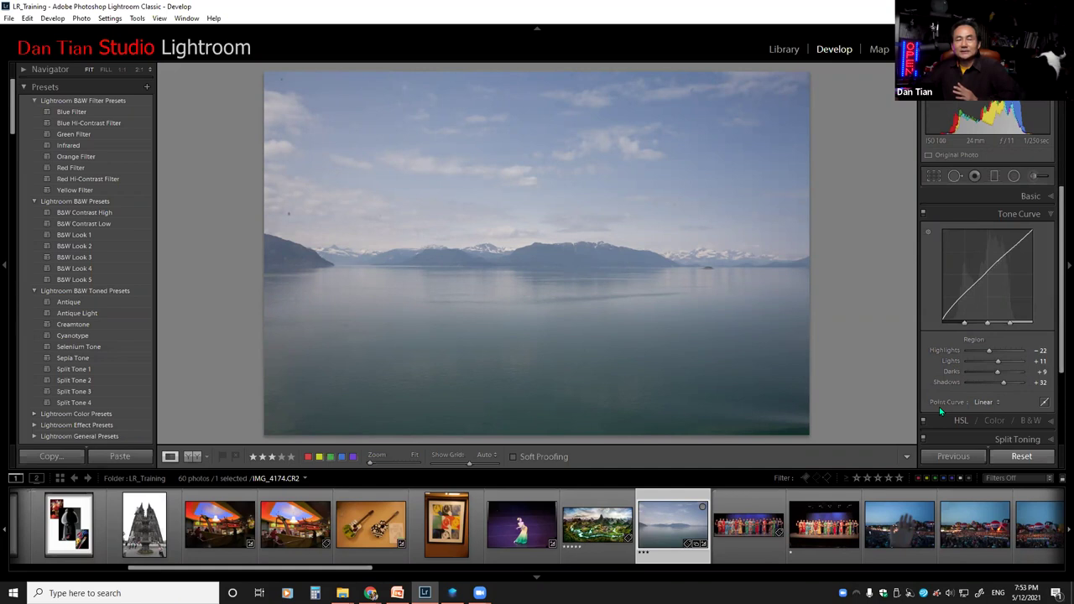
click(997, 403)
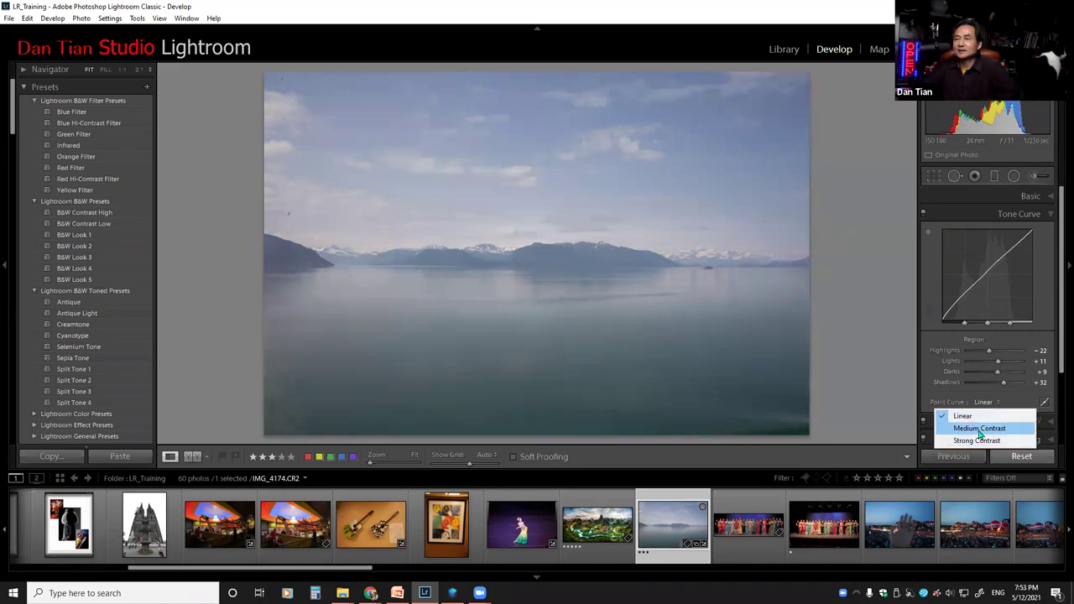
Step: Apply the Medium Contrast point curve, then replace it with Strong Contrast
click(979, 429)
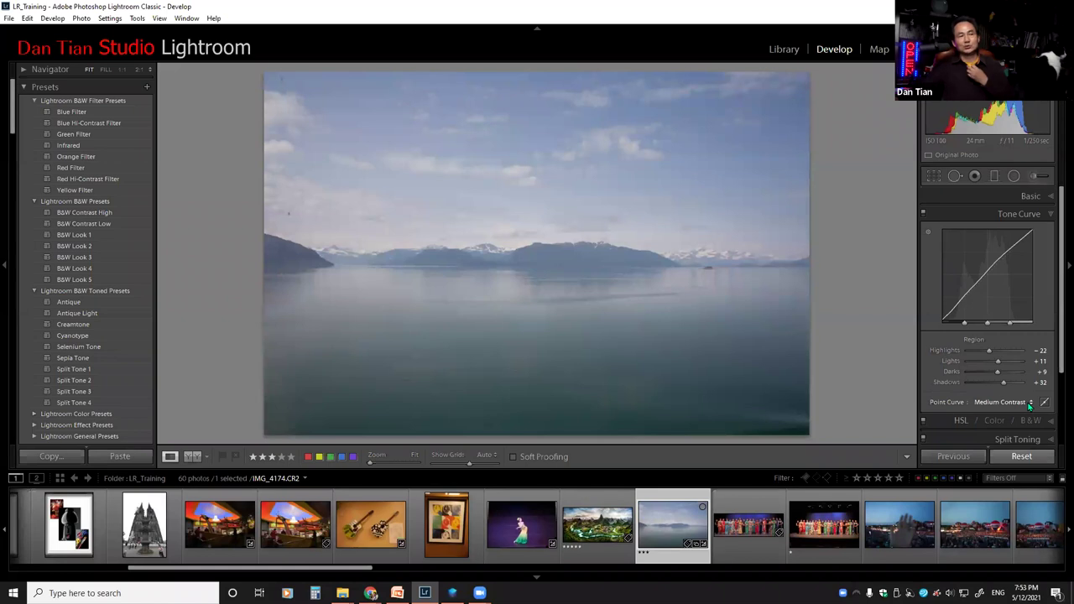
click(1029, 404)
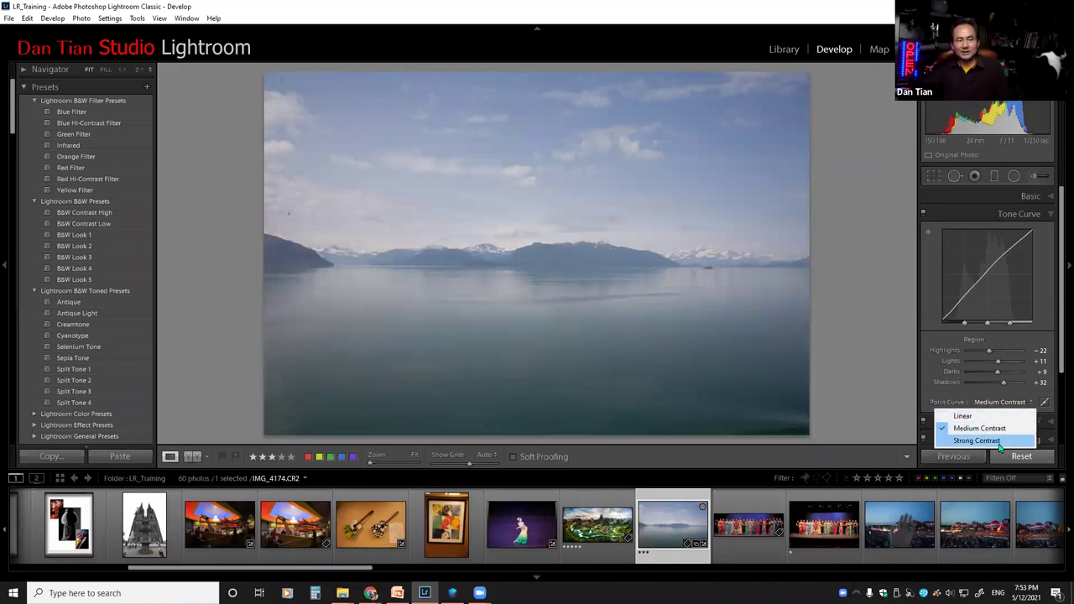
click(1000, 442)
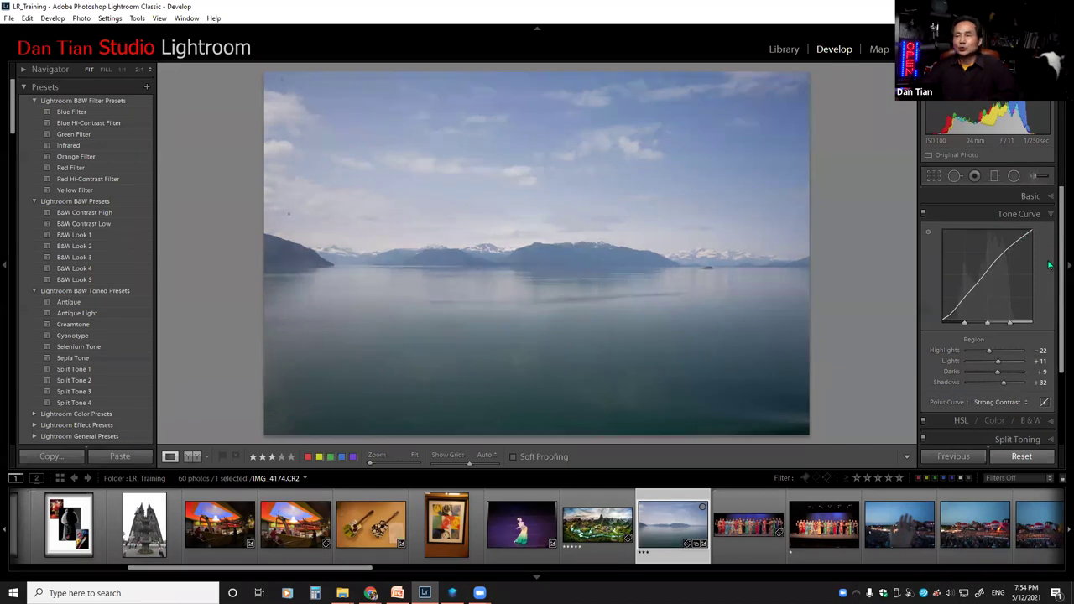
Step: Enter point-curve editing and drag the RGB midpoint down, making the curve Custom
click(1045, 402)
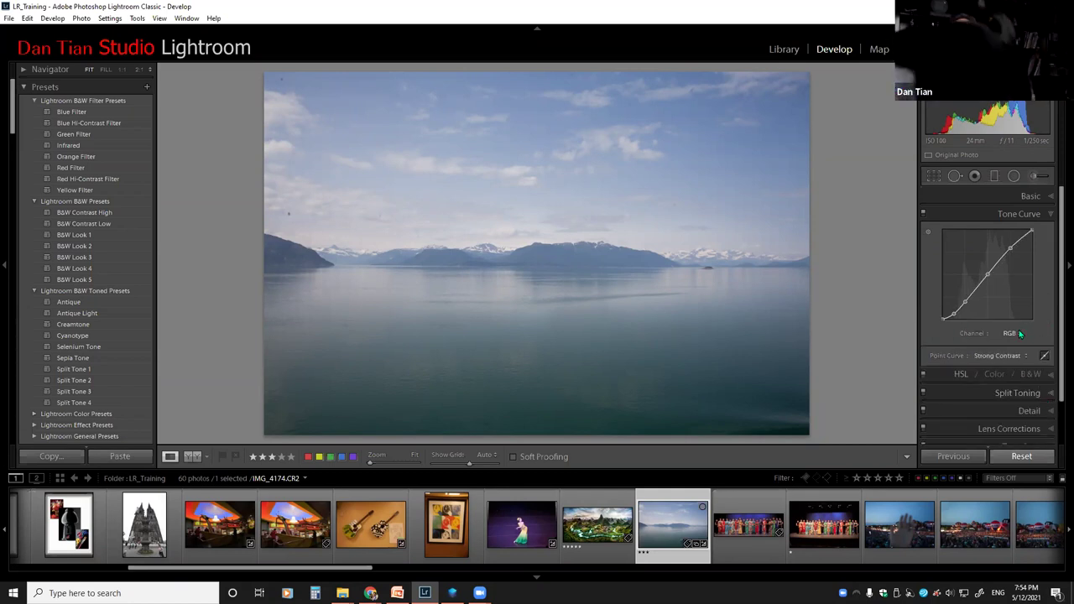
drag(982, 283, 978, 313)
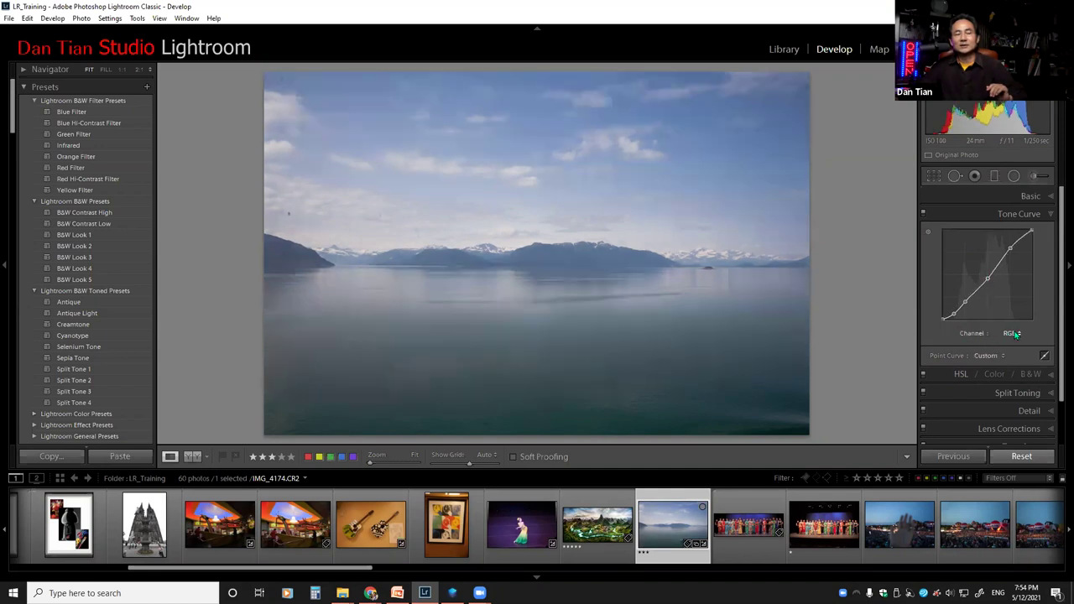
Step: Delete a control point, then apply Flatten Curve to make the RGB curve Linear
double_click(986, 280)
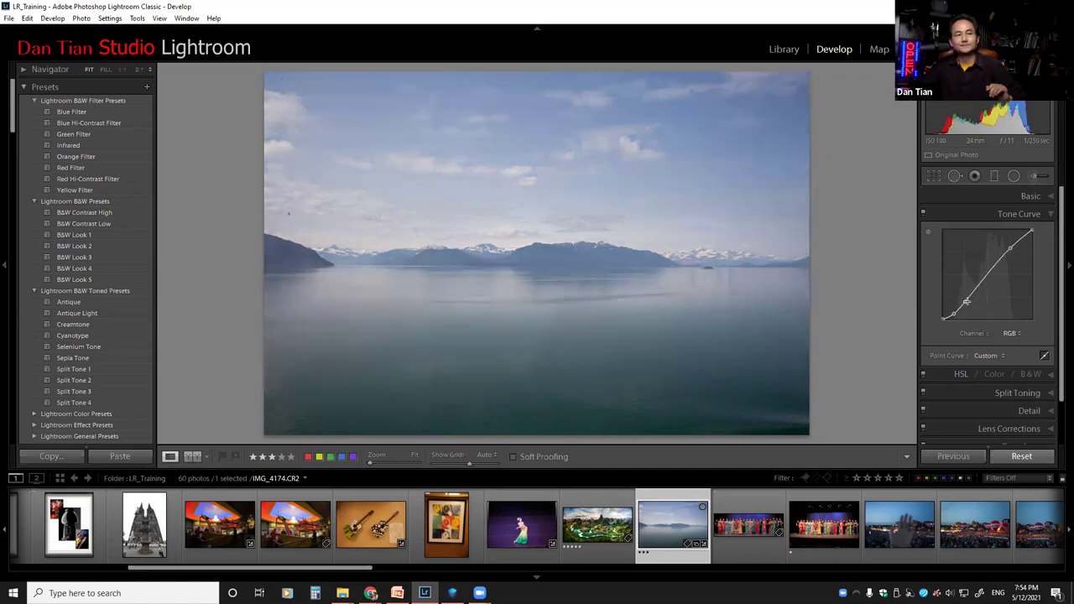
right_click(965, 301)
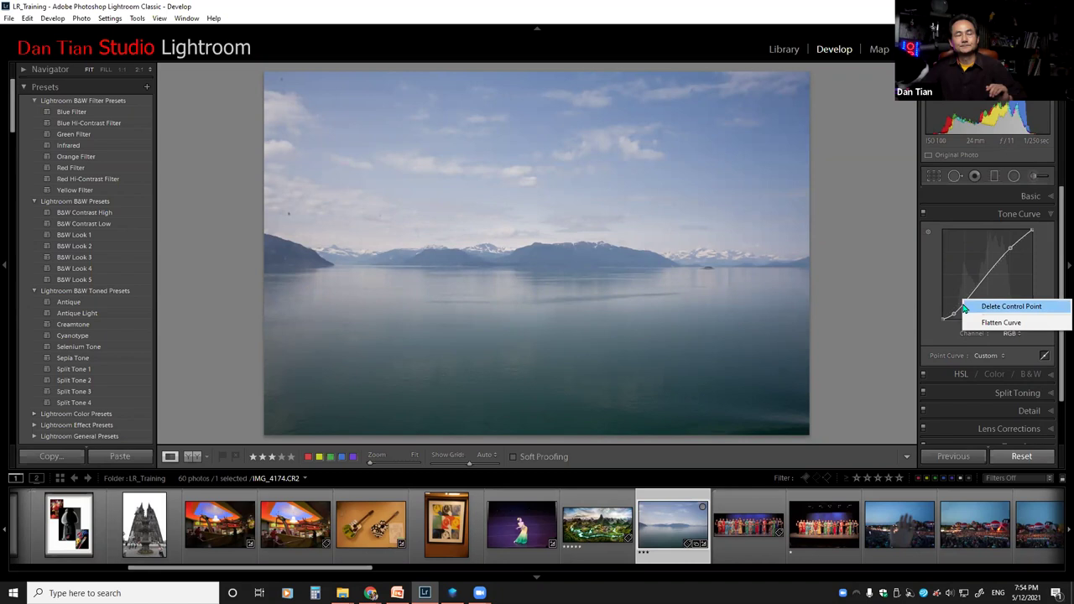
click(963, 309)
drag(963, 307, 962, 307)
right_click(962, 307)
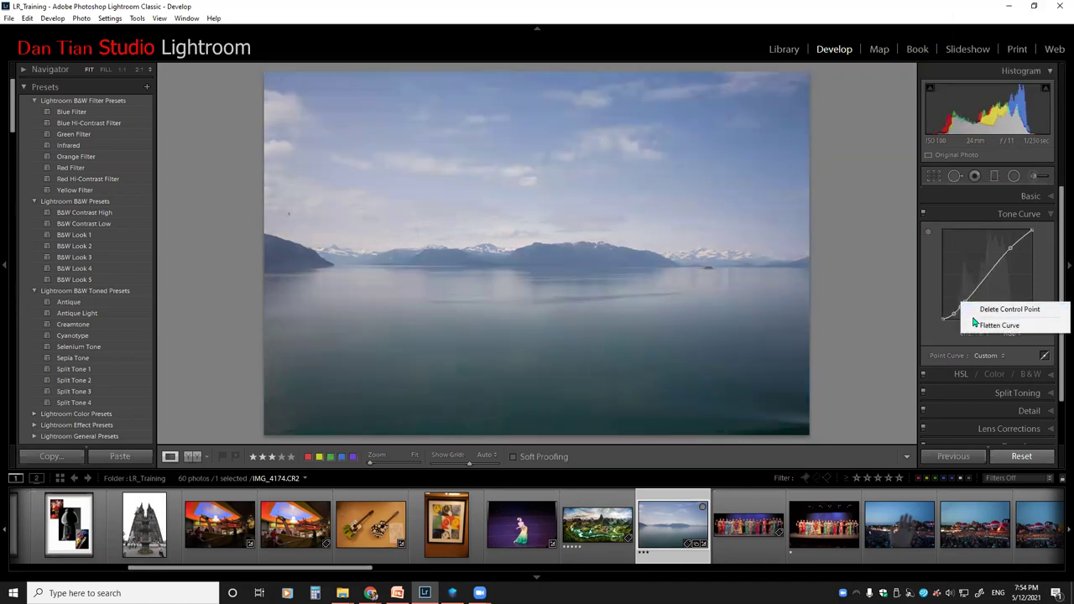
click(980, 325)
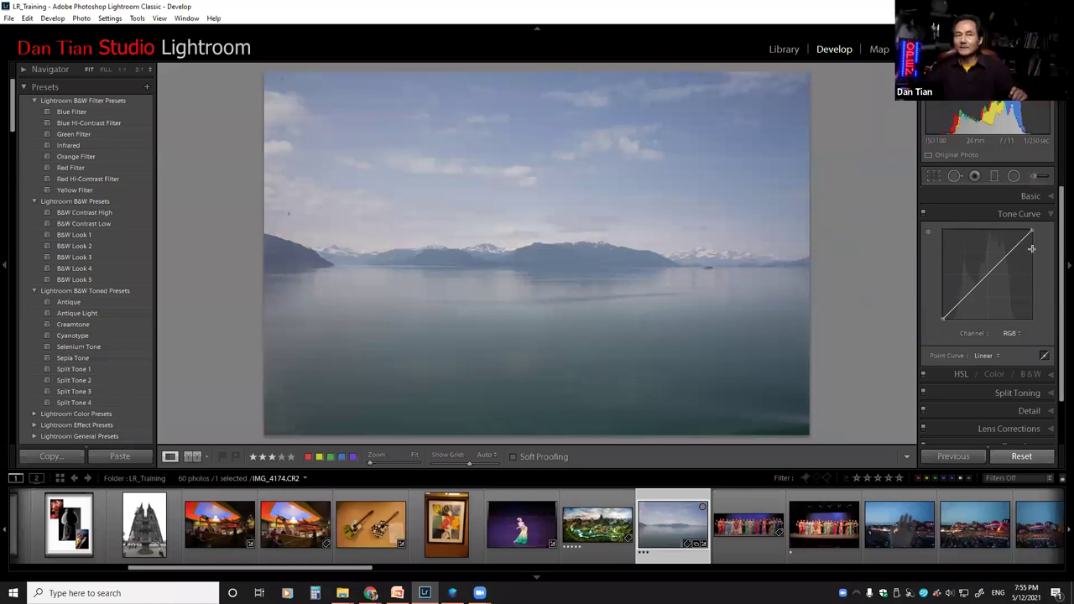
Step: Keep the RGB channel and switch to the Highlights, Lights, Darks and Shadows sliders
click(1018, 334)
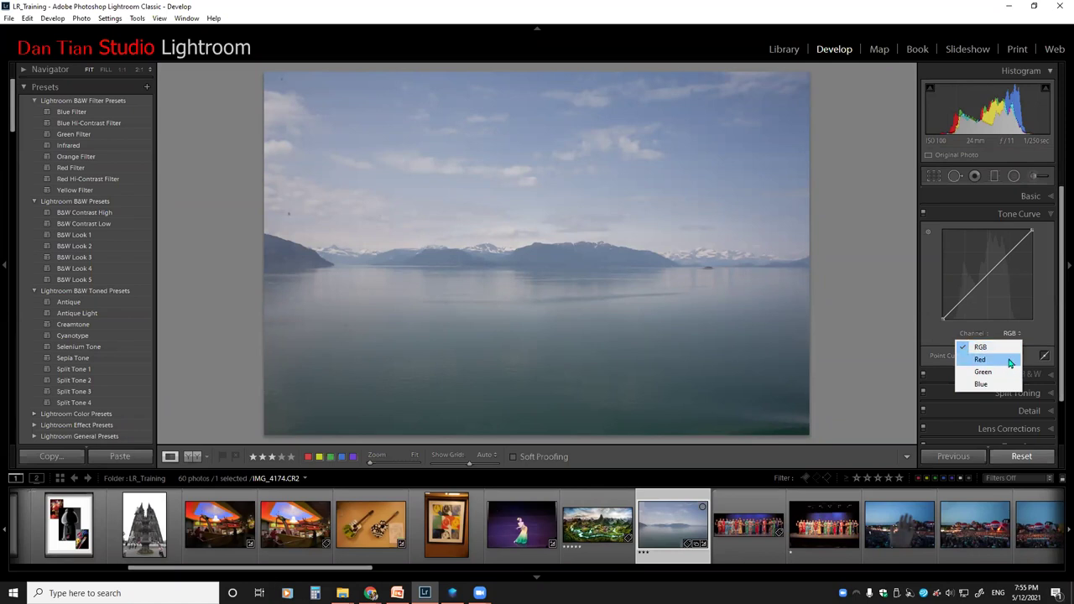
click(1035, 310)
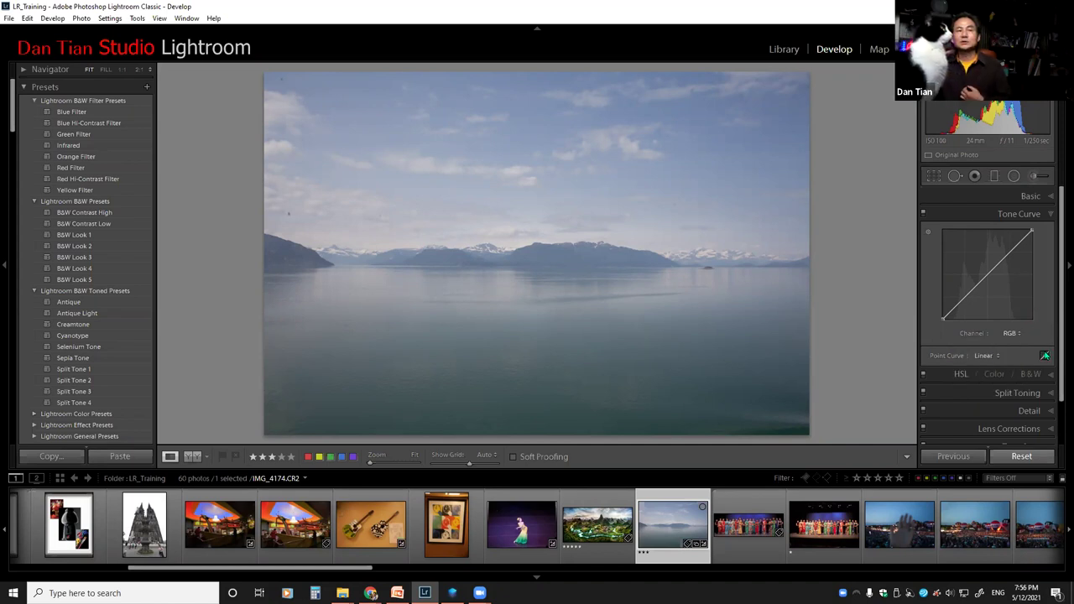
click(1044, 355)
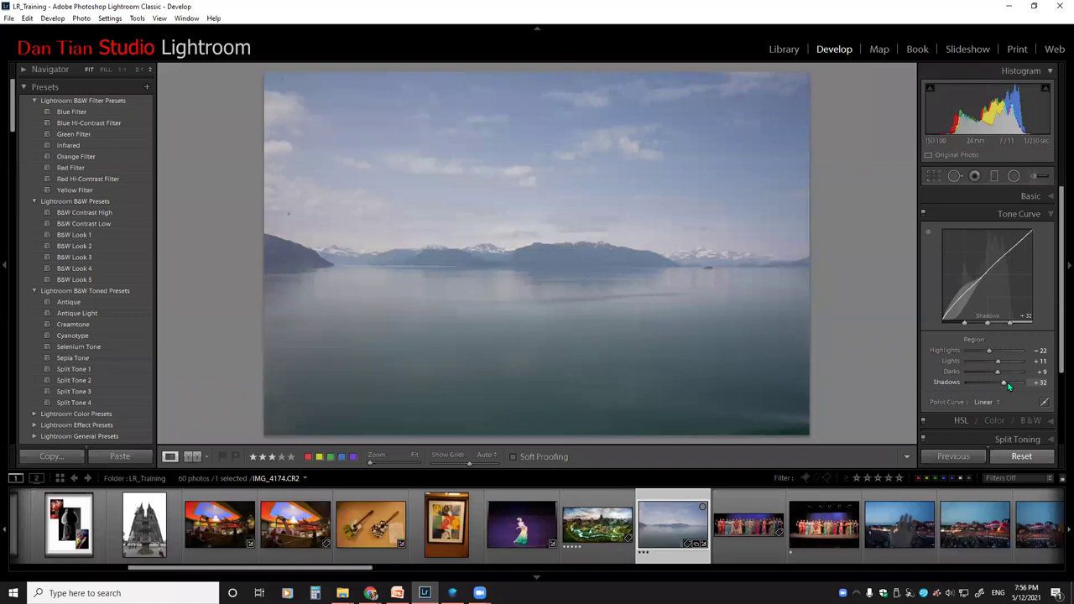
Step: Return to point-curve editing with the straight Linear RGB line, then switch to PowerPoint
click(1044, 402)
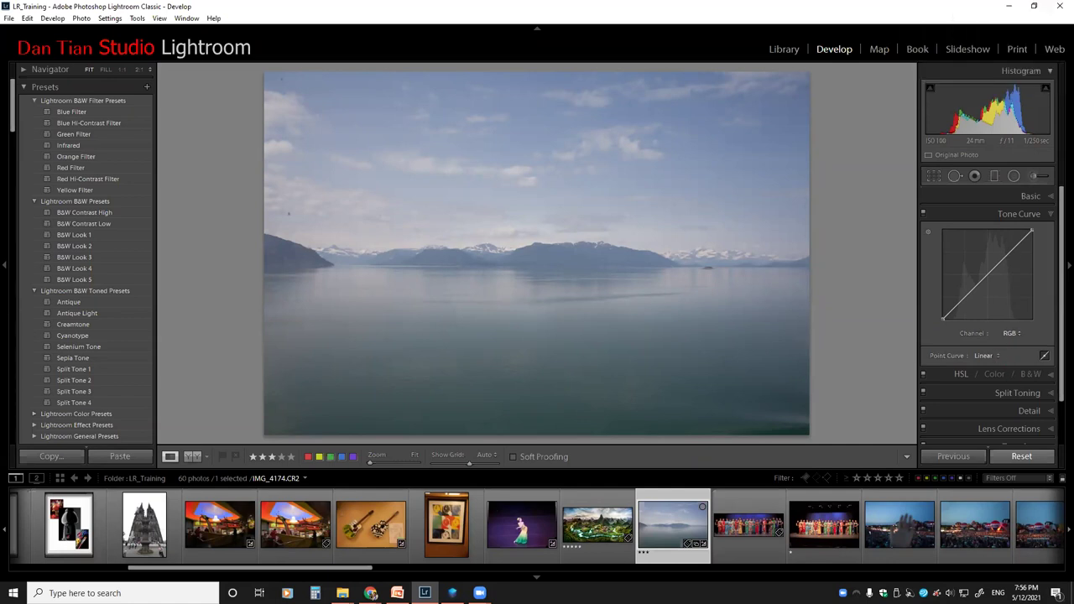
key(alt+Tab)
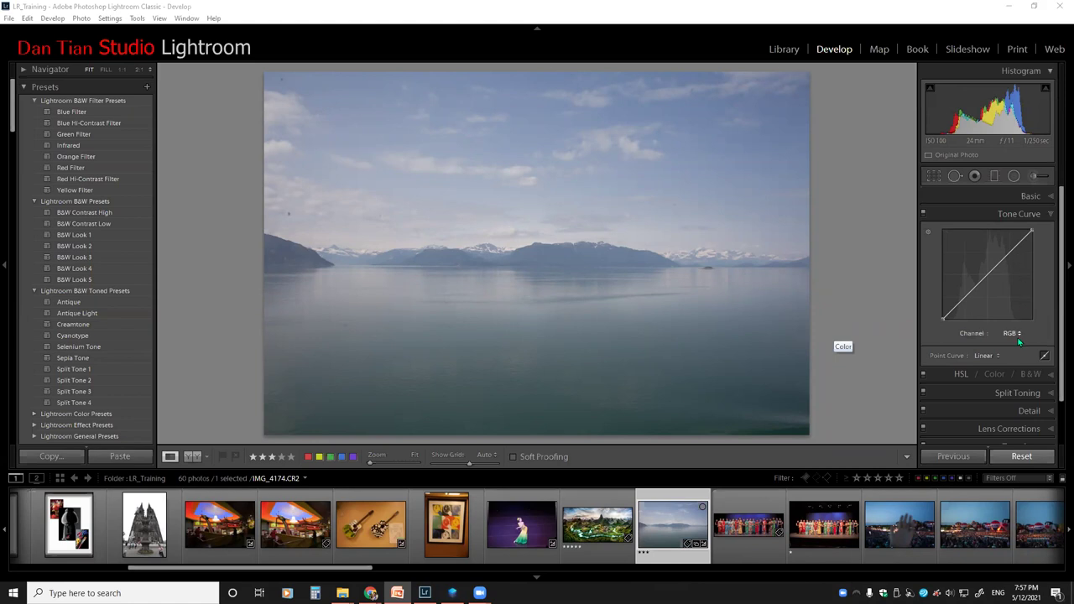
Step: Pull the upper curve point down and raise a lower point for a wavy, hazy curve
click(1013, 249)
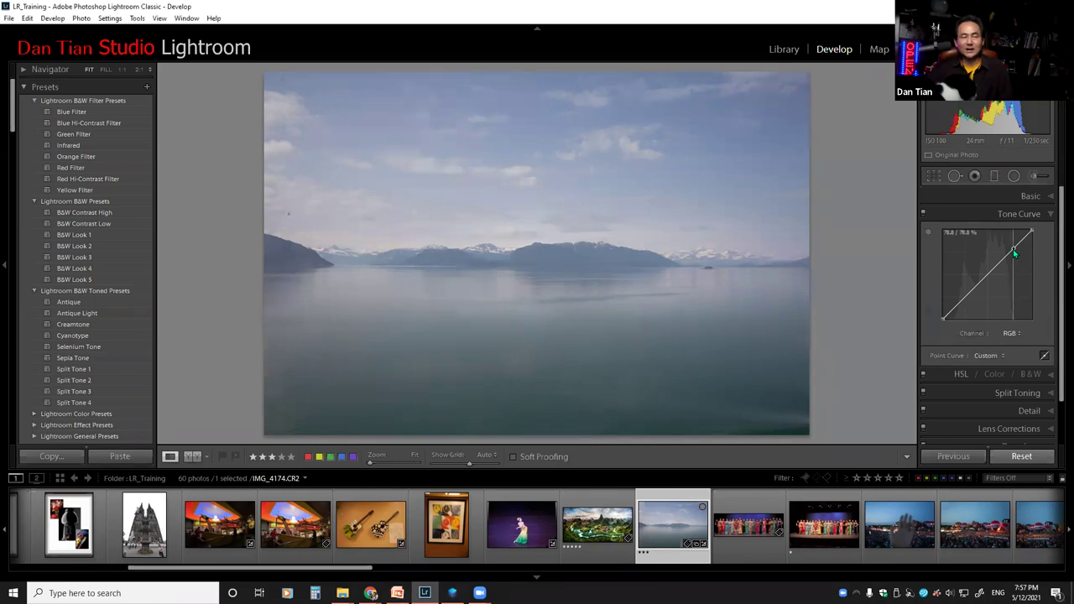
drag(1014, 252, 975, 286)
click(988, 287)
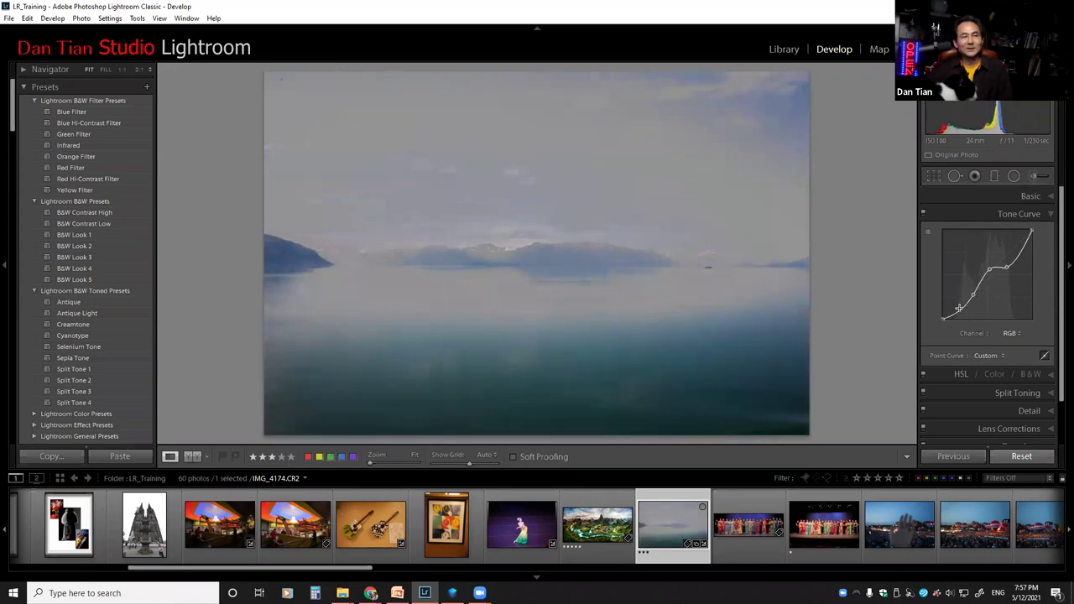
drag(958, 307, 943, 287)
Step: Apply Flatten Curve to turn the wavy RGB curve back into a straight Linear line
right_click(955, 285)
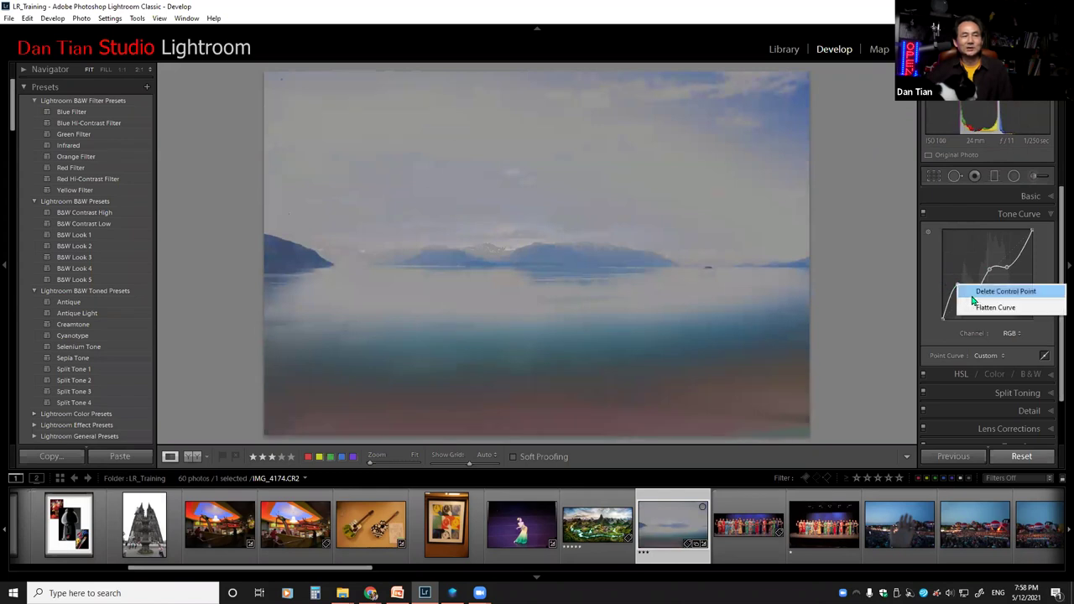
click(986, 308)
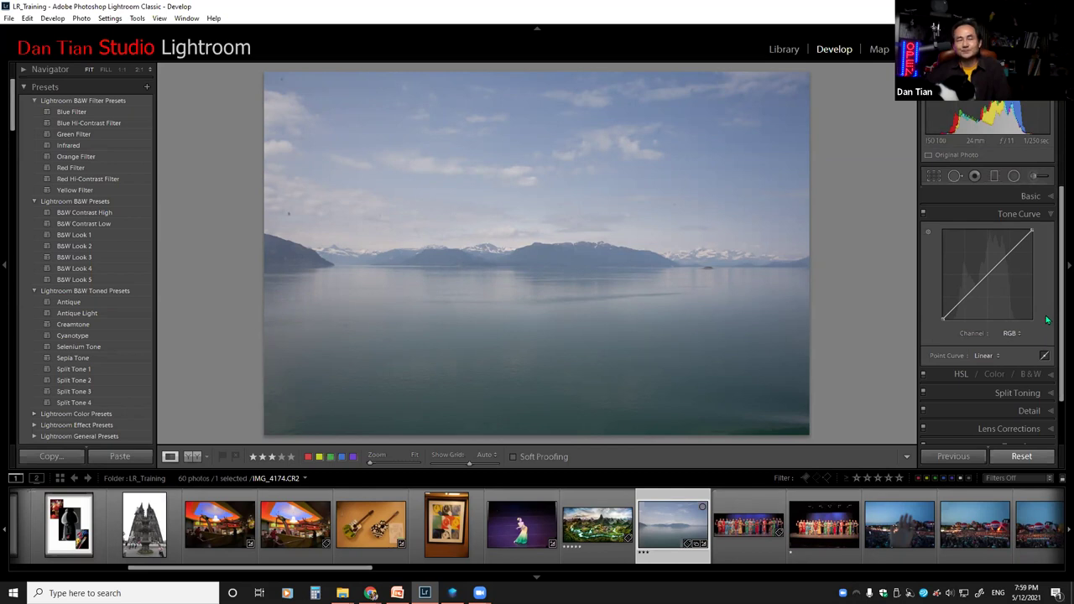
click(1017, 242)
drag(1020, 245, 1018, 241)
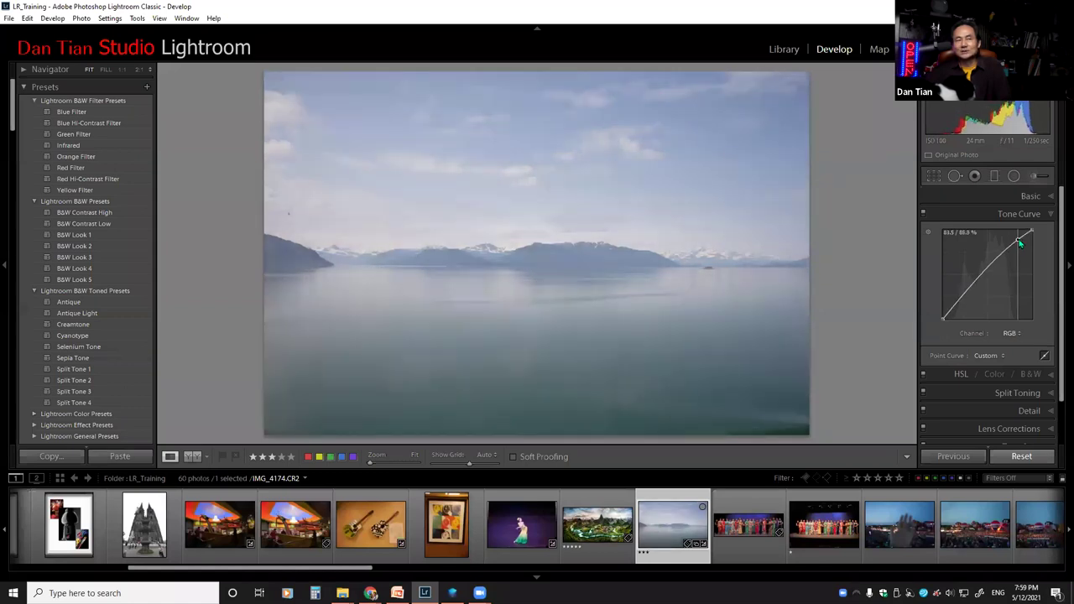
drag(1018, 239, 1020, 239)
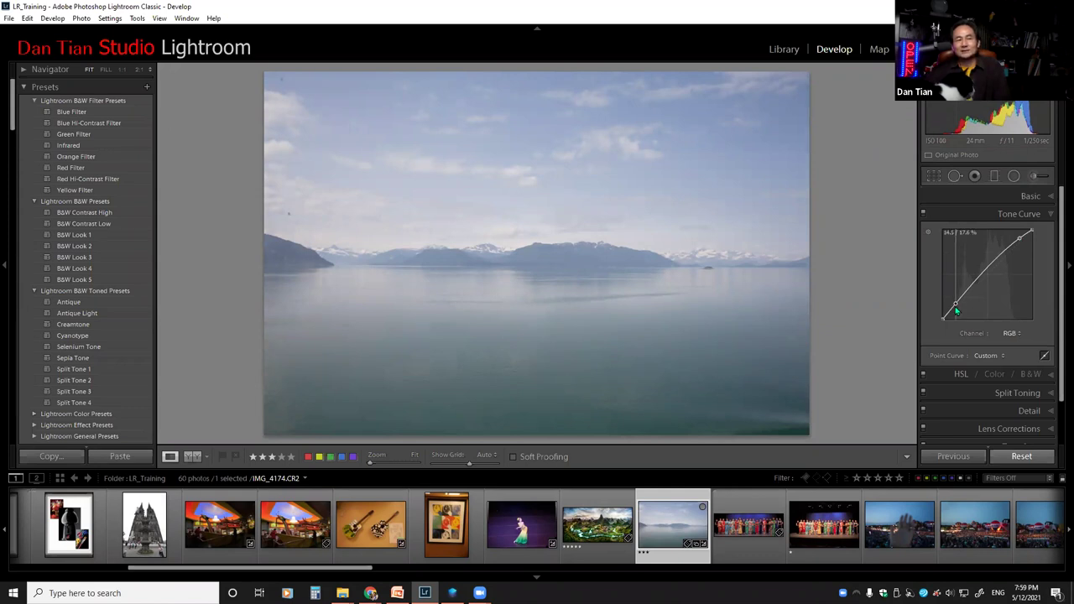
click(955, 306)
drag(954, 307, 955, 314)
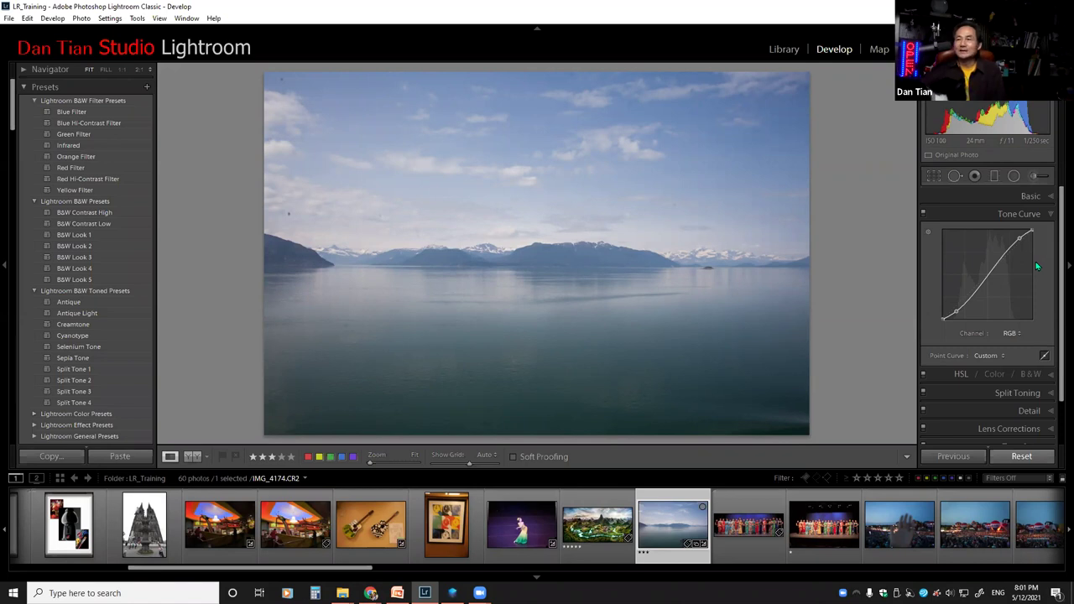
Step: Choose Red from the Tone Curve Channel dropdown
click(1018, 332)
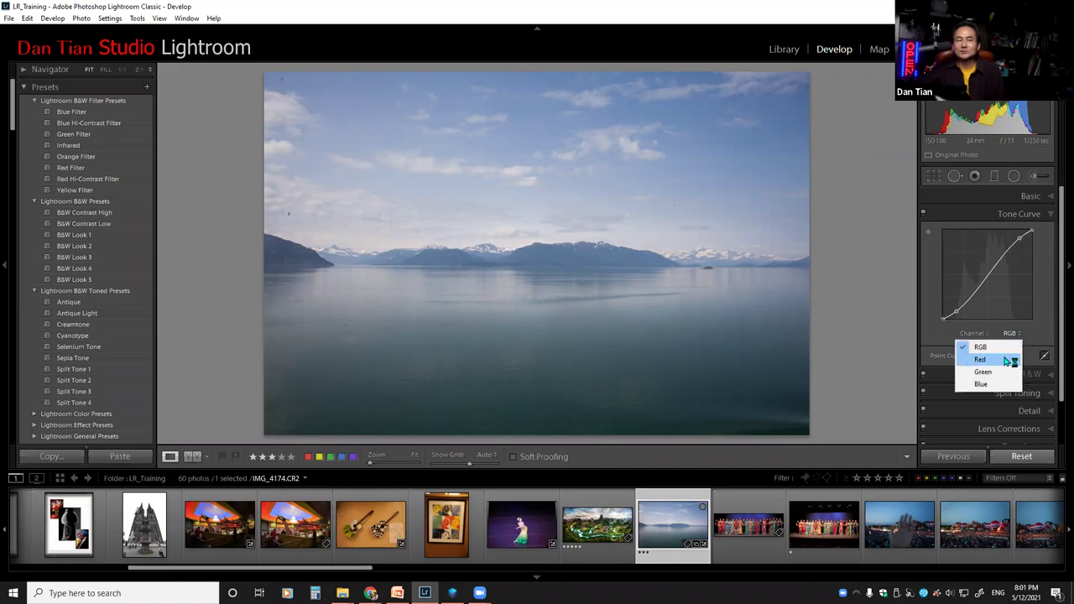
click(1005, 359)
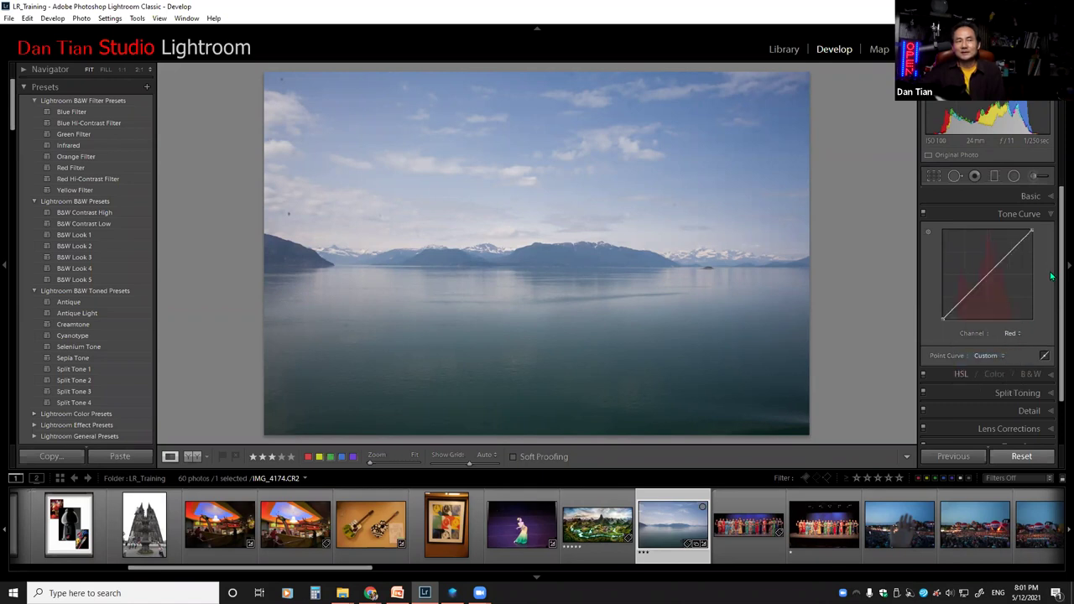
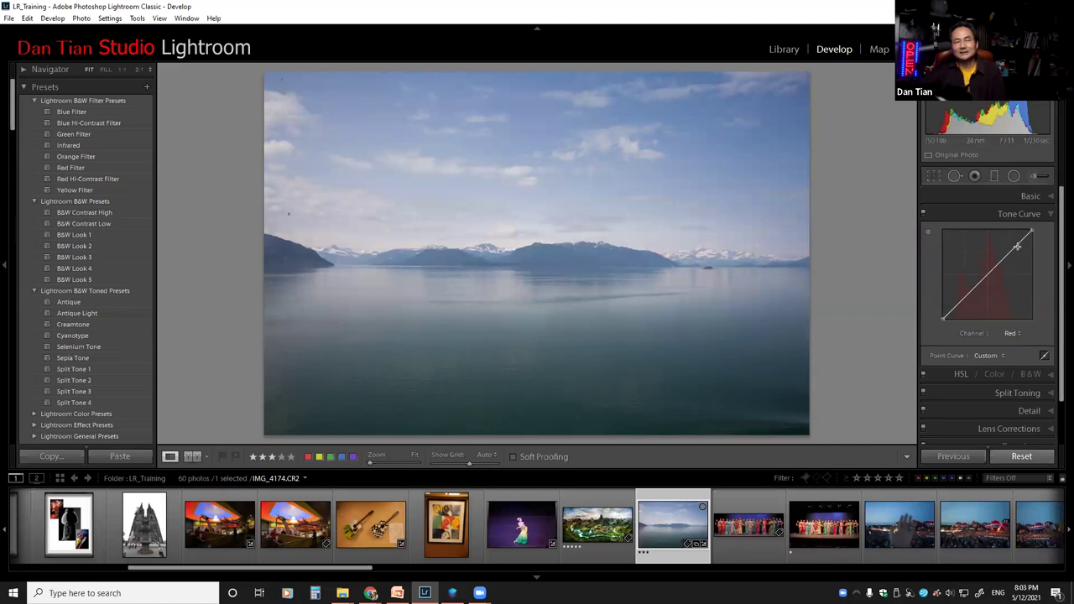
Step: Add a high point on the Red channel curve and raise it to tint the seascape pink-magenta
drag(1015, 248, 1013, 245)
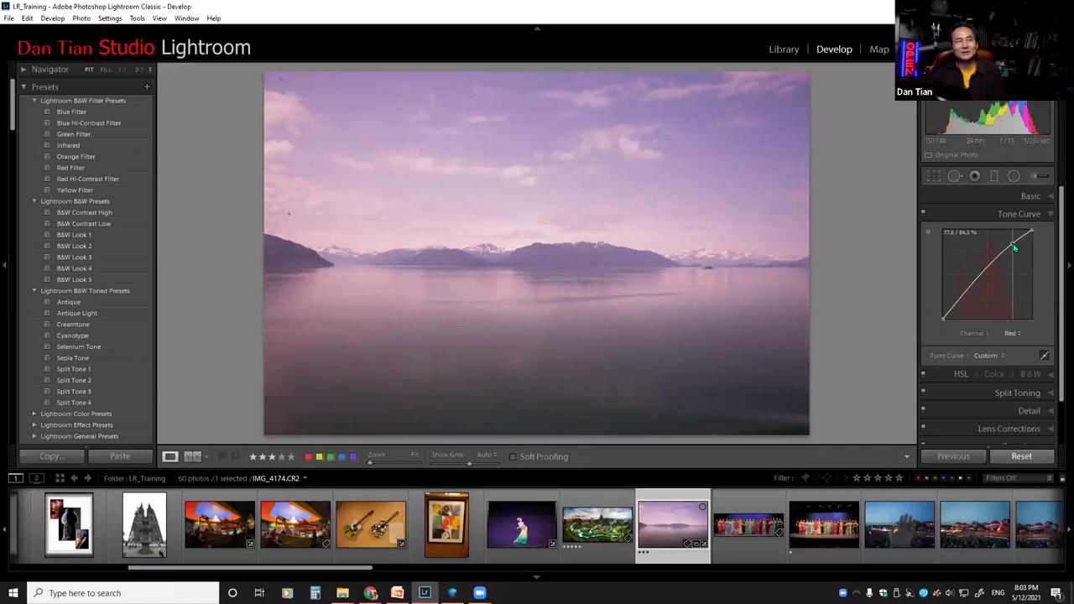
drag(1014, 246, 1015, 244)
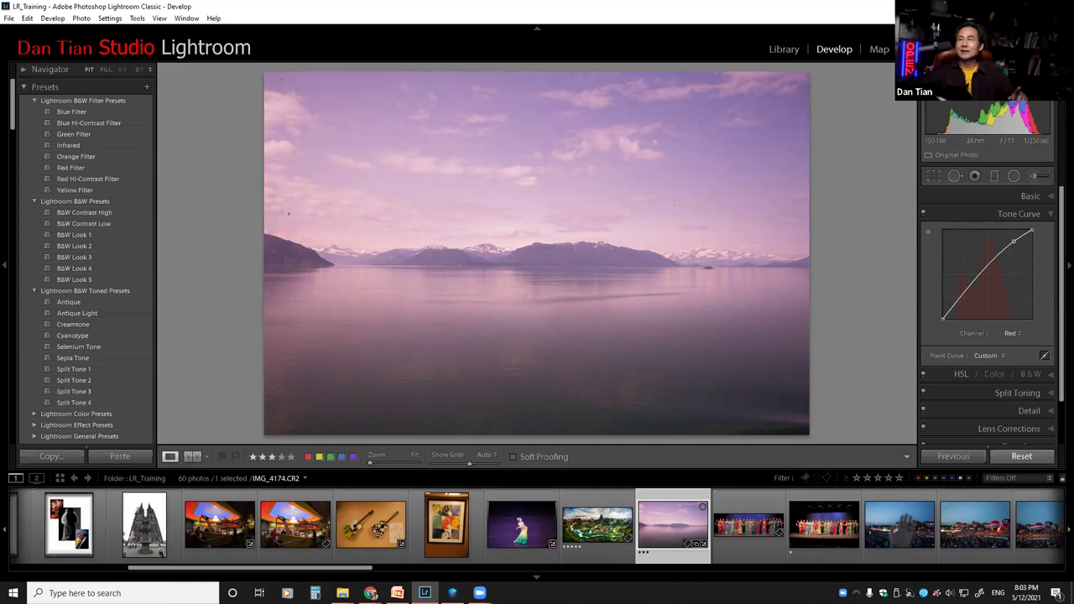
key(alt+Tab)
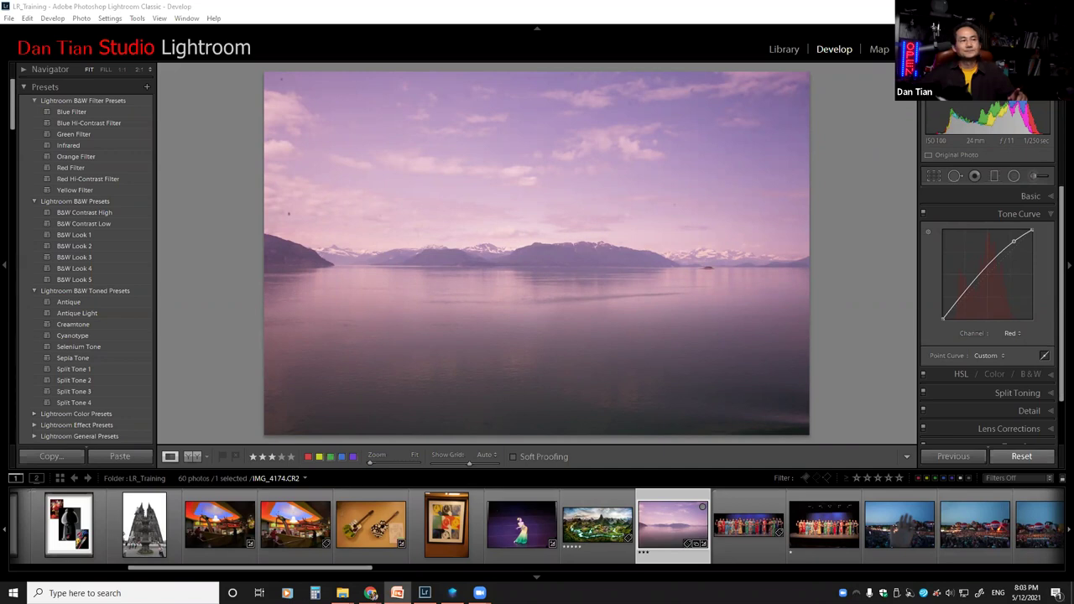
key(super+Up)
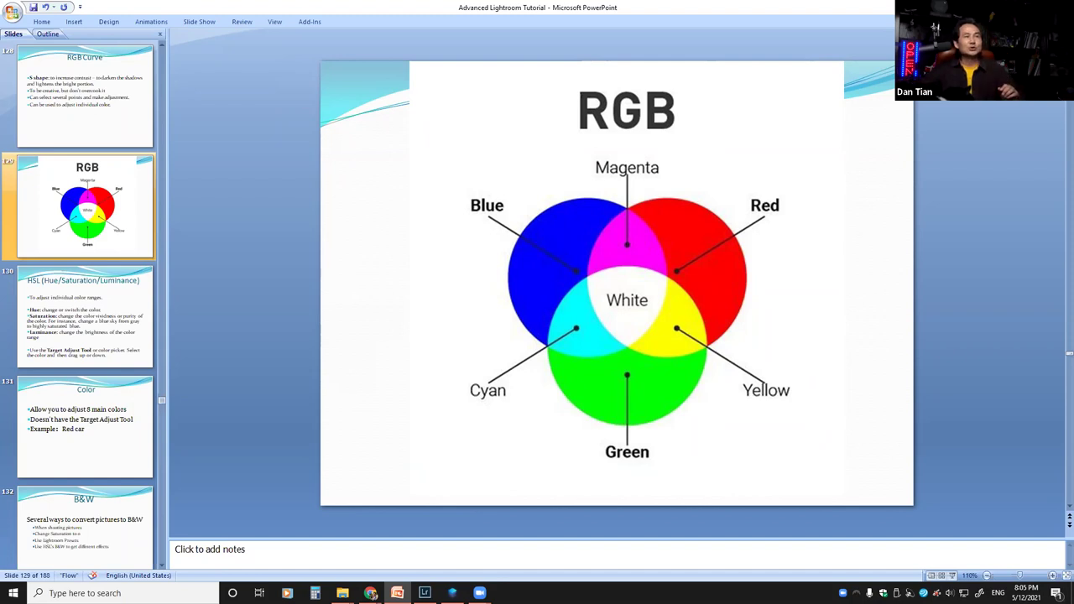
key(alt+Tab)
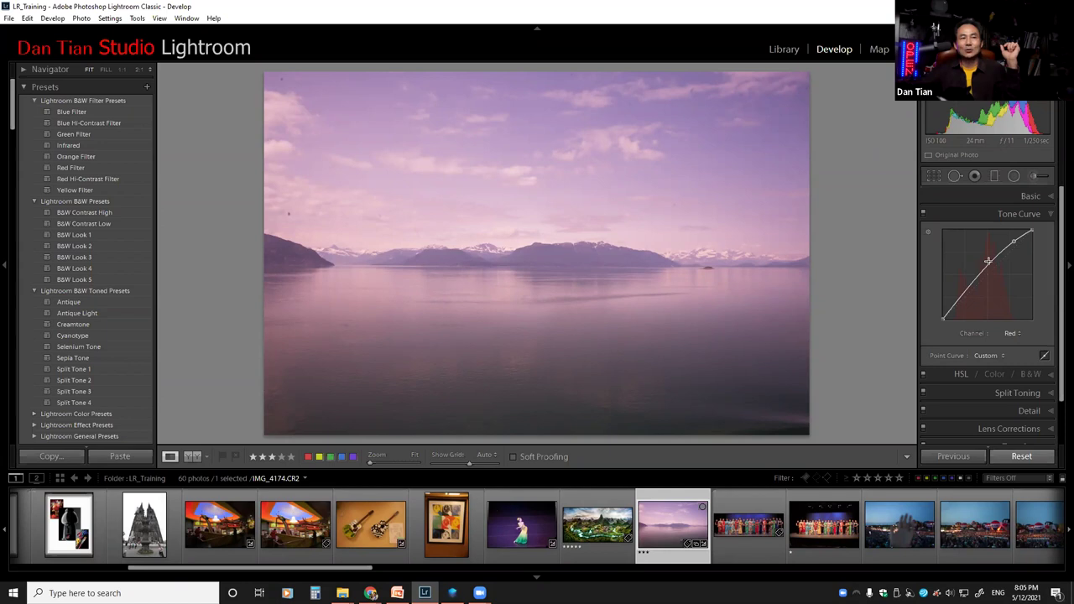
Step: Pull a Red curve midpoint down to turn the seascape teal, then switch the curve to Green
click(990, 265)
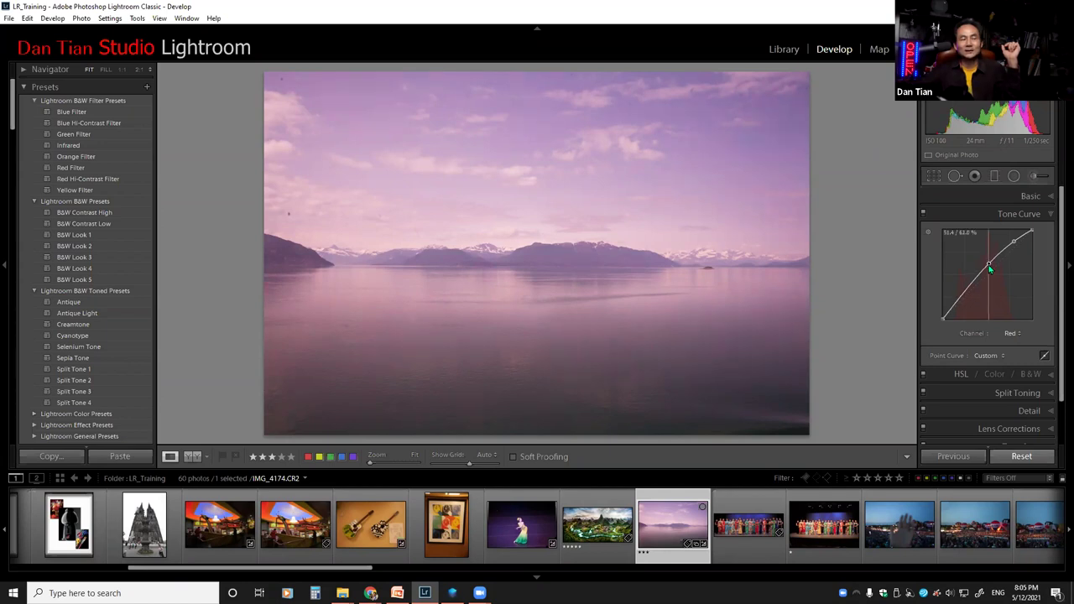
drag(991, 268, 993, 283)
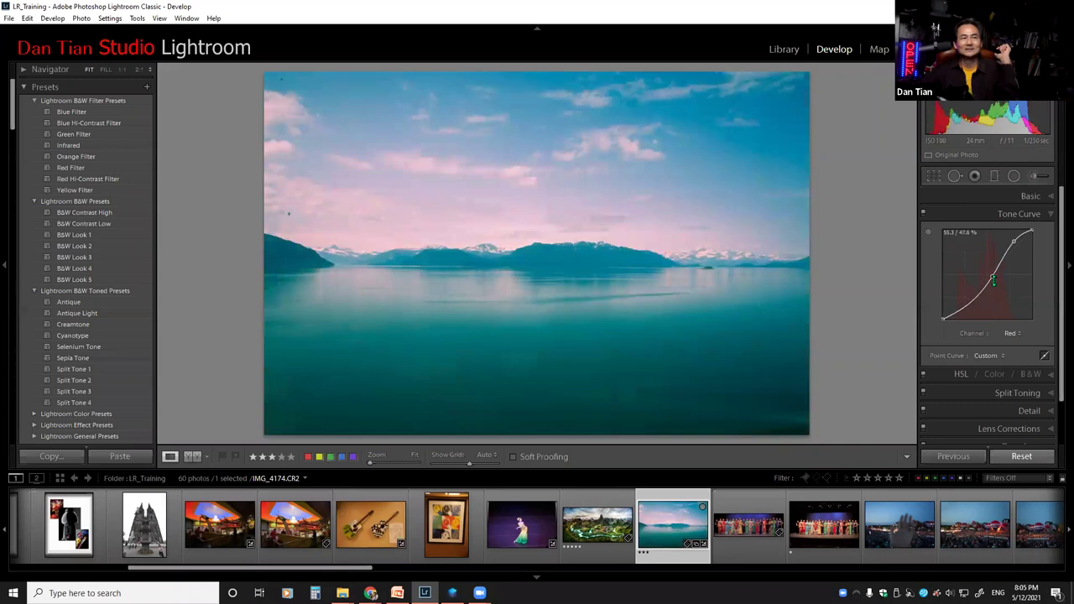
click(1018, 333)
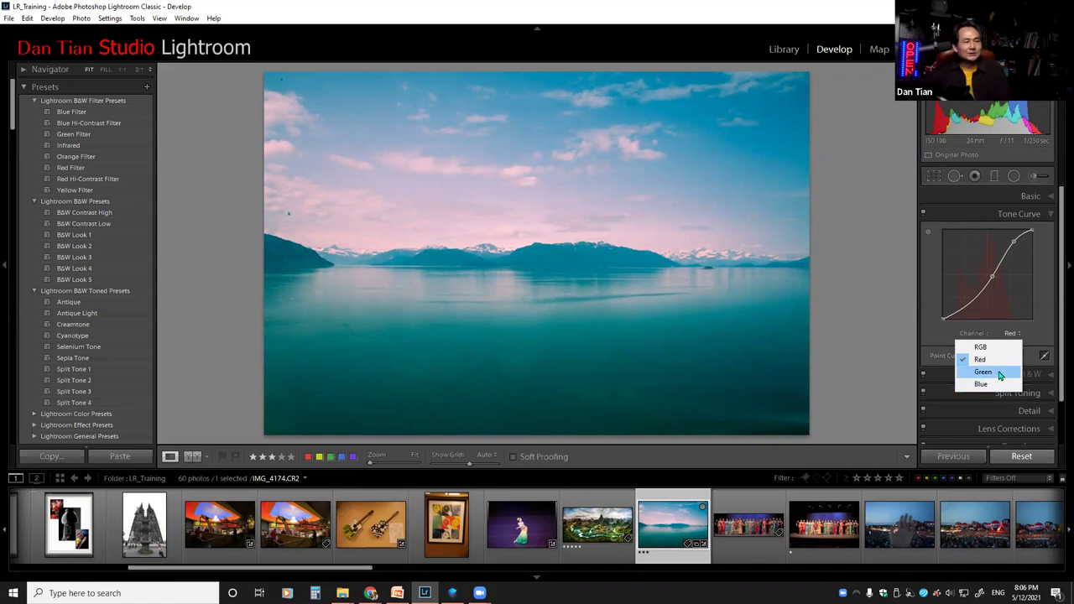
click(1000, 376)
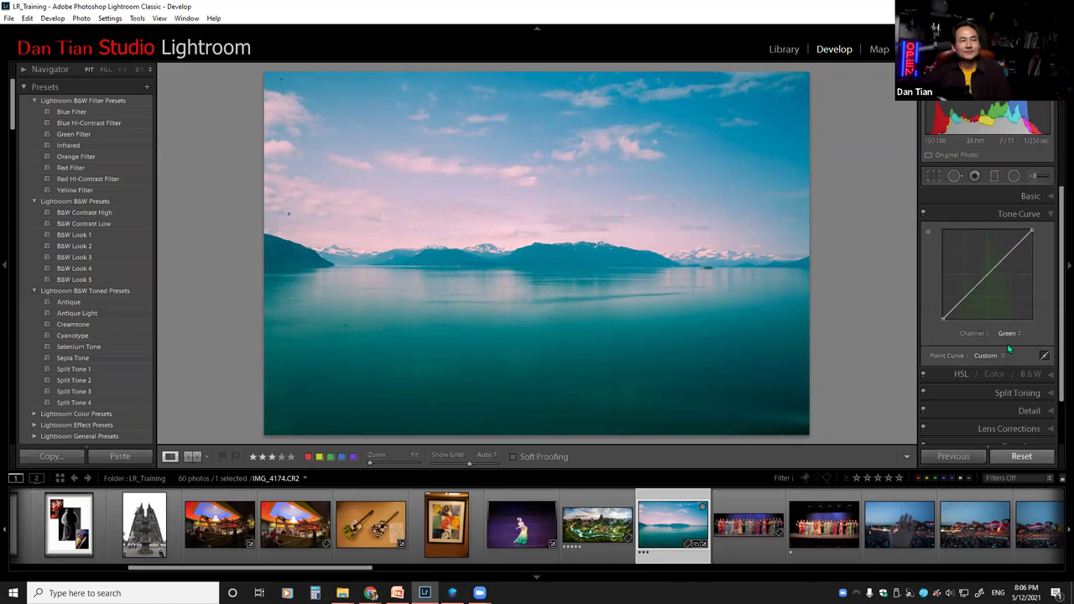
Step: Reset the photo, then raise and lower a Green curve midpoint, tinting green then purple
click(1021, 458)
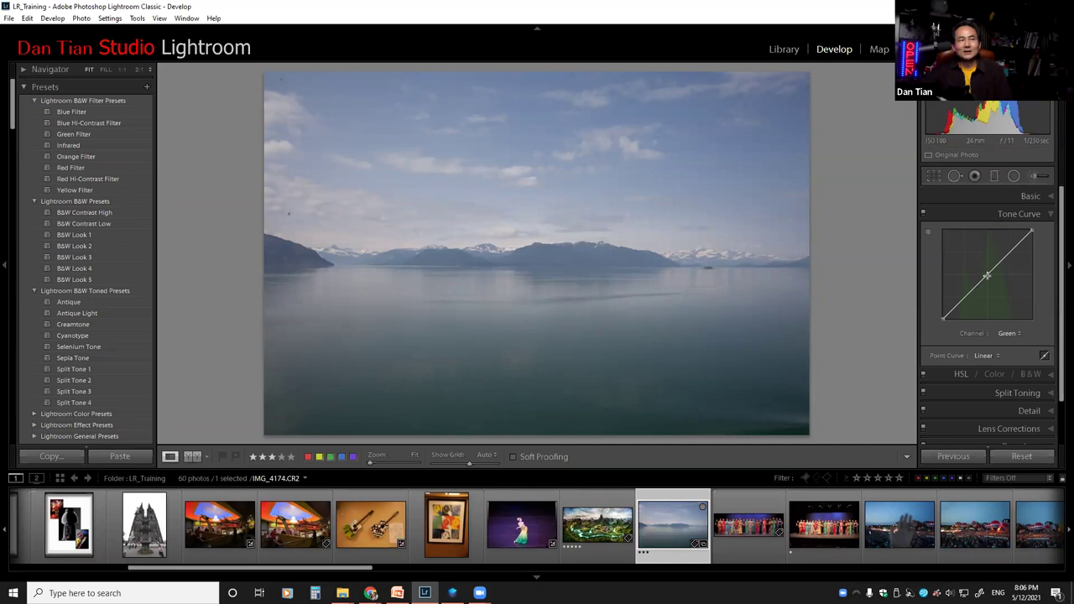
click(987, 274)
drag(988, 282, 987, 268)
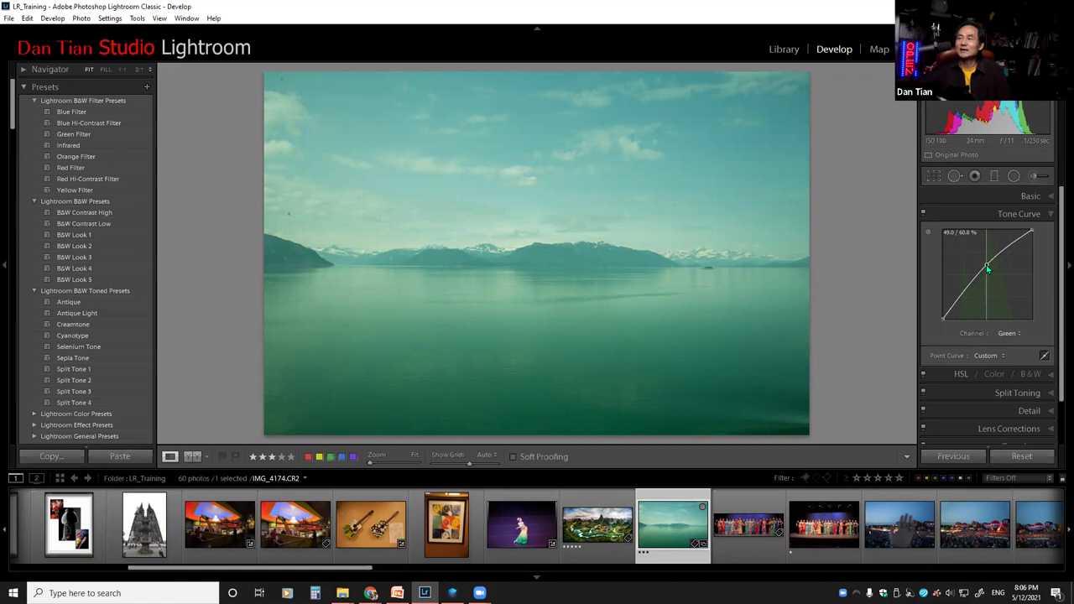
drag(987, 266, 990, 293)
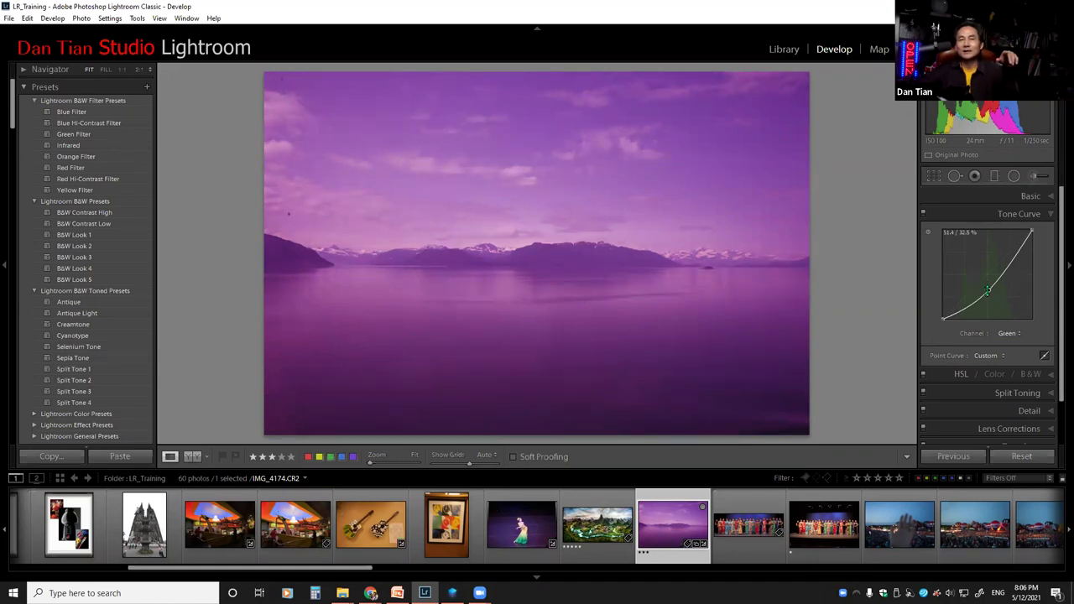
Step: Delete the Green curve's point so the curve returns to Linear
right_click(987, 290)
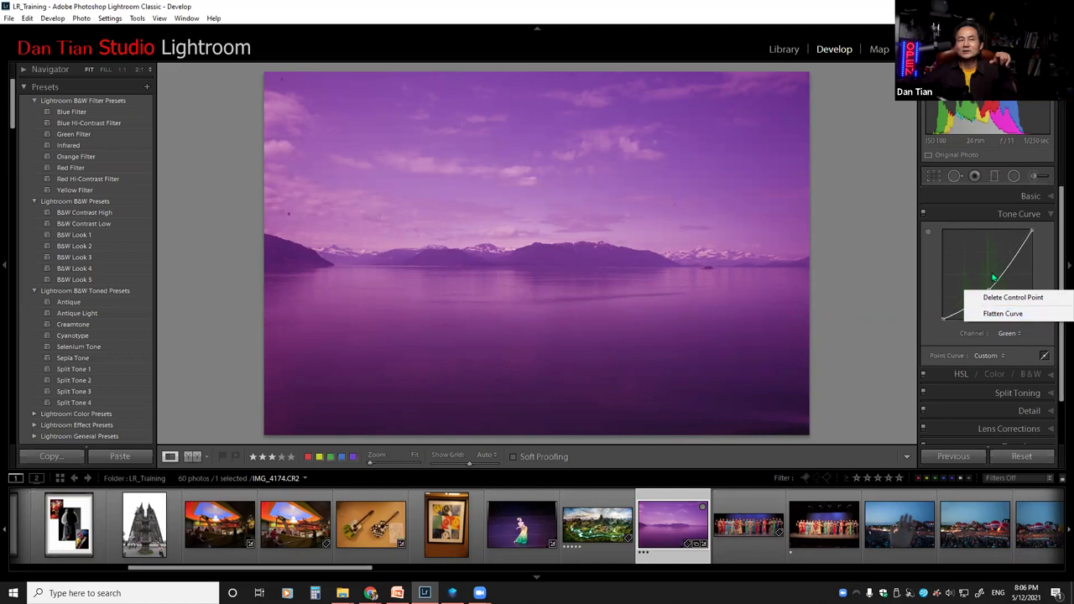
click(1038, 277)
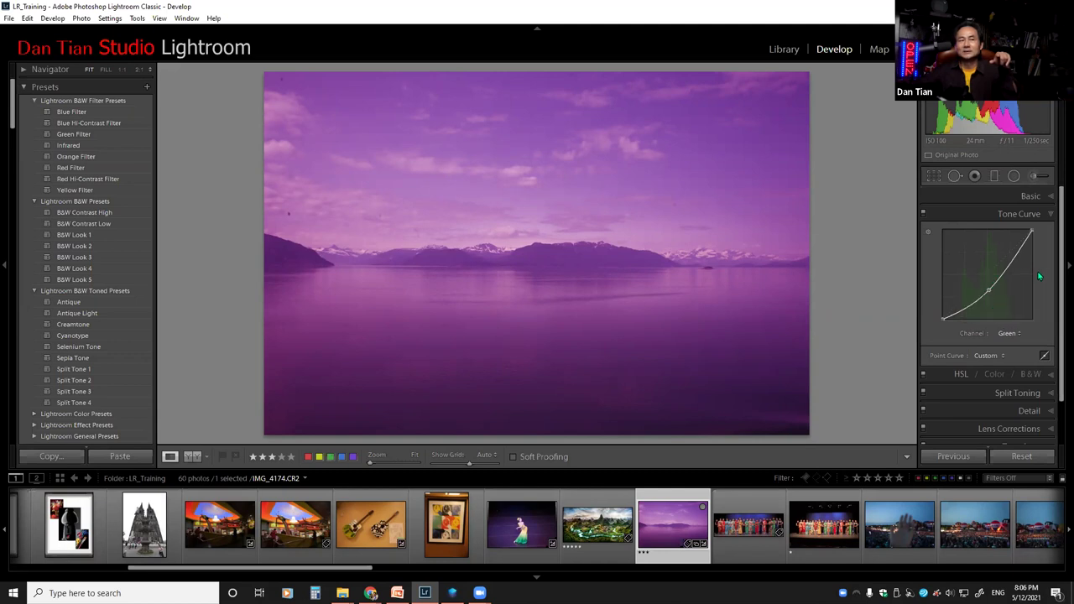
double_click(988, 293)
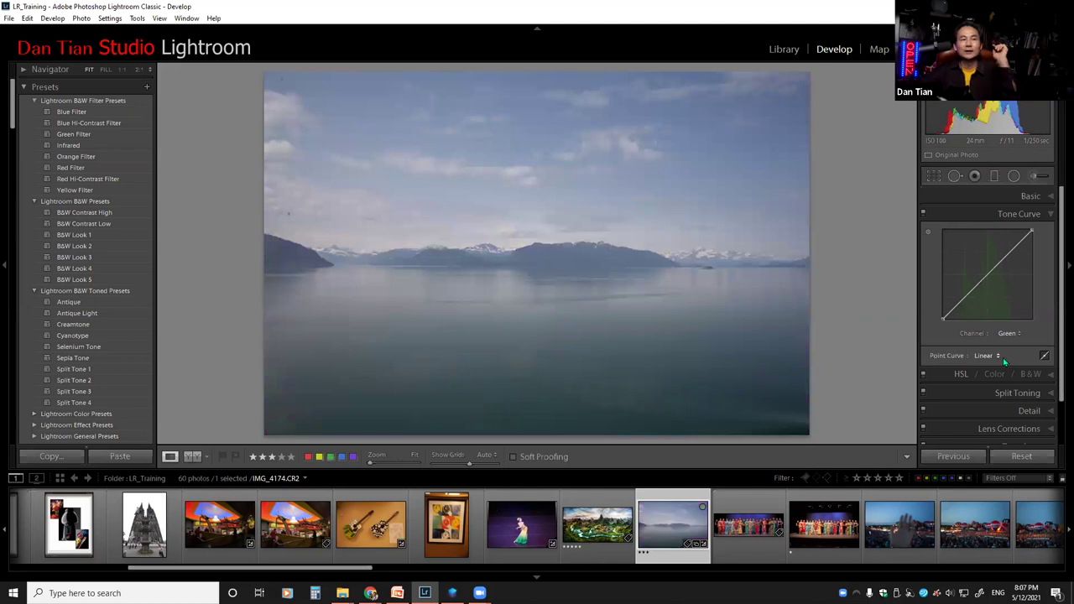
Step: On the Blue channel, raise the highlights and pull a lower point down for a yellow-green sea
click(1010, 333)
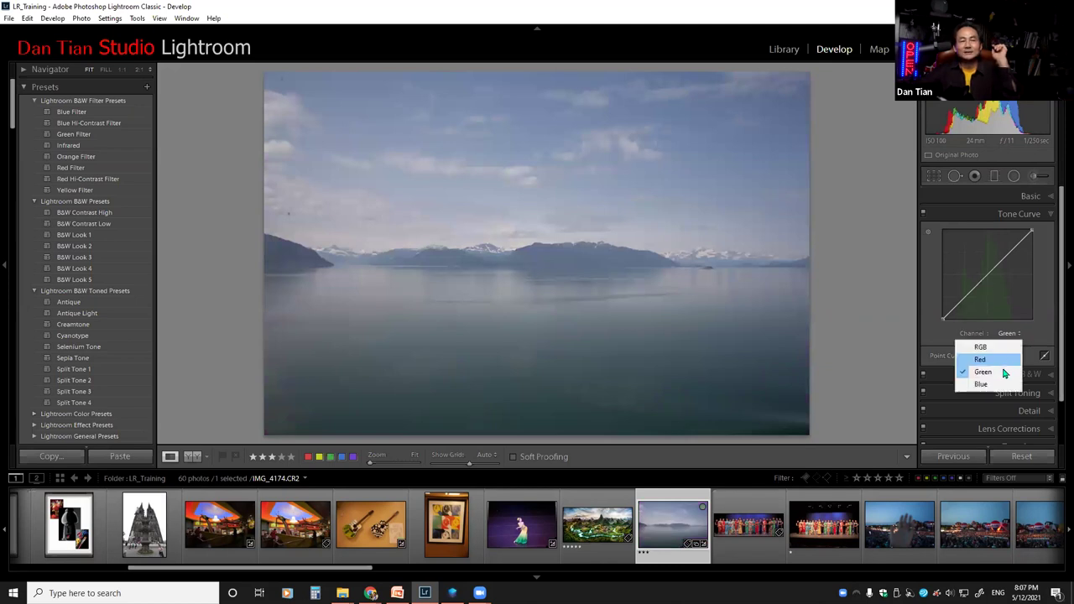
click(999, 385)
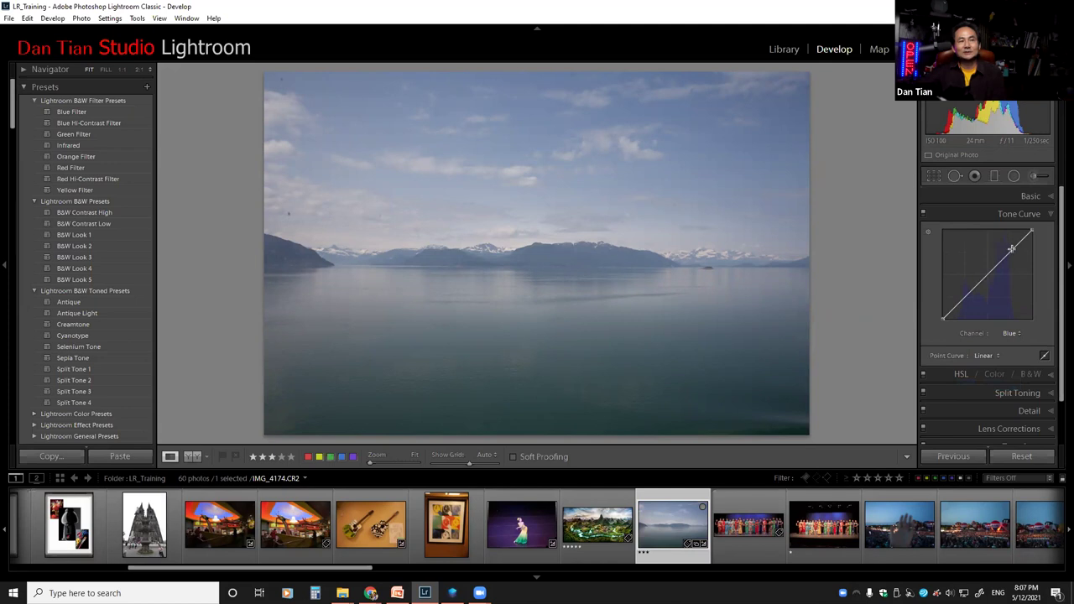
drag(1011, 248, 1012, 245)
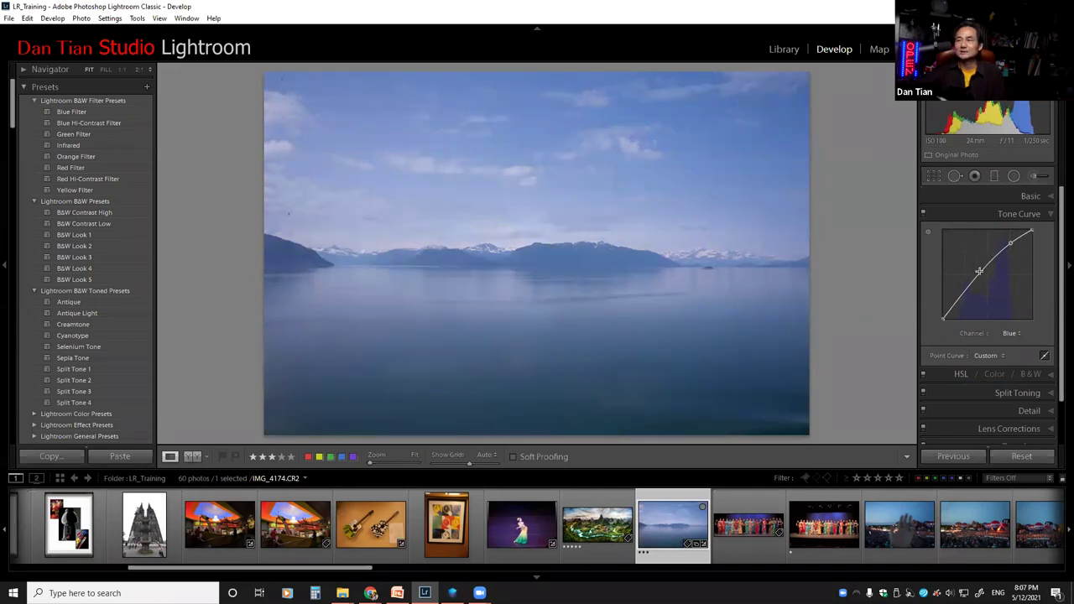
click(979, 272)
drag(980, 274, 985, 297)
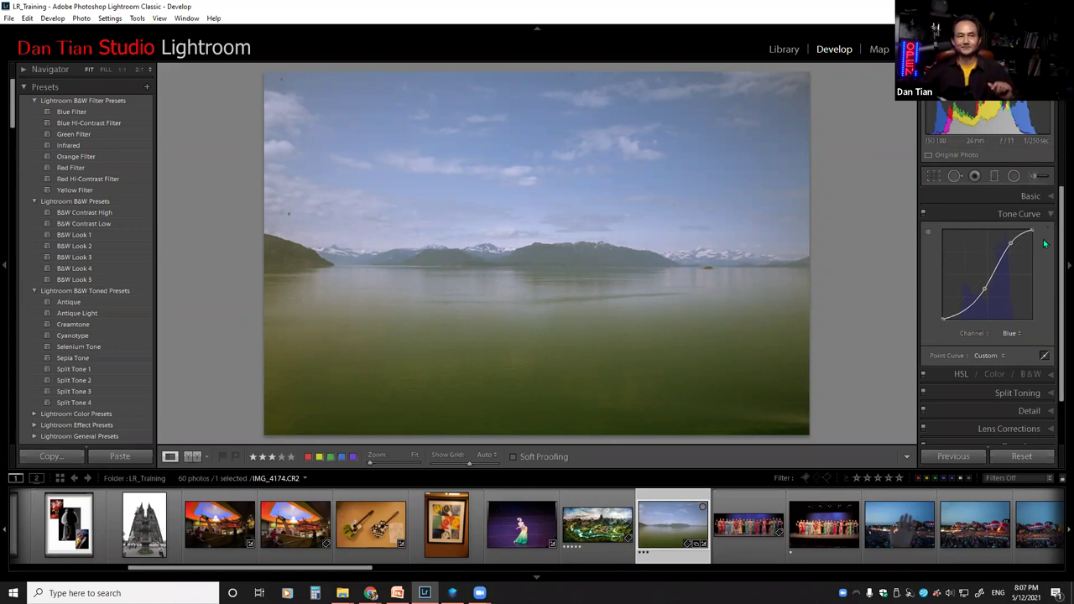
key(alt+Tab)
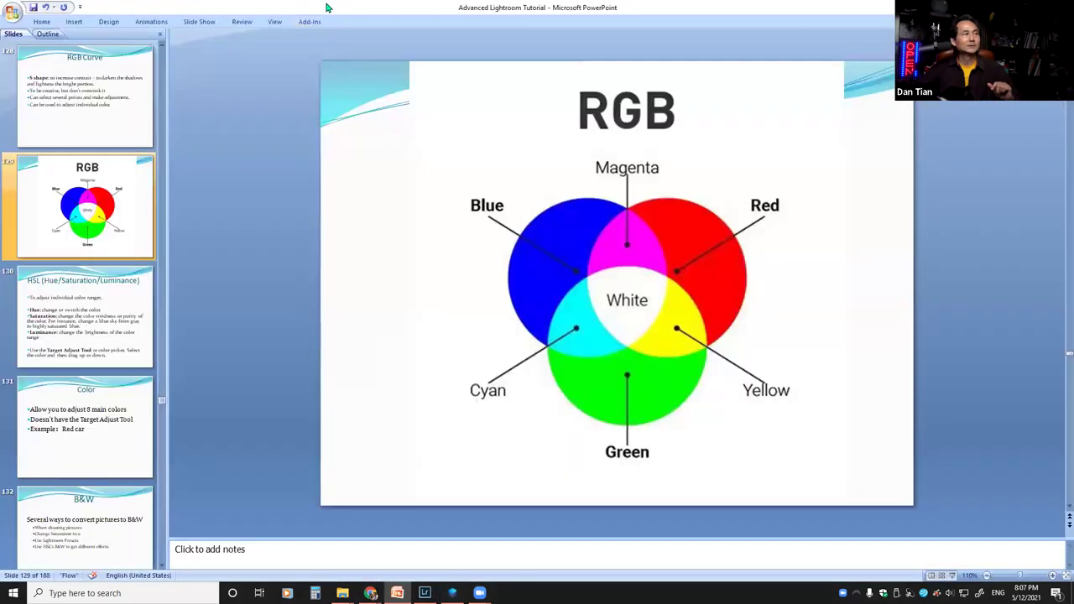
double_click(827, 15)
key(alt+Tab)
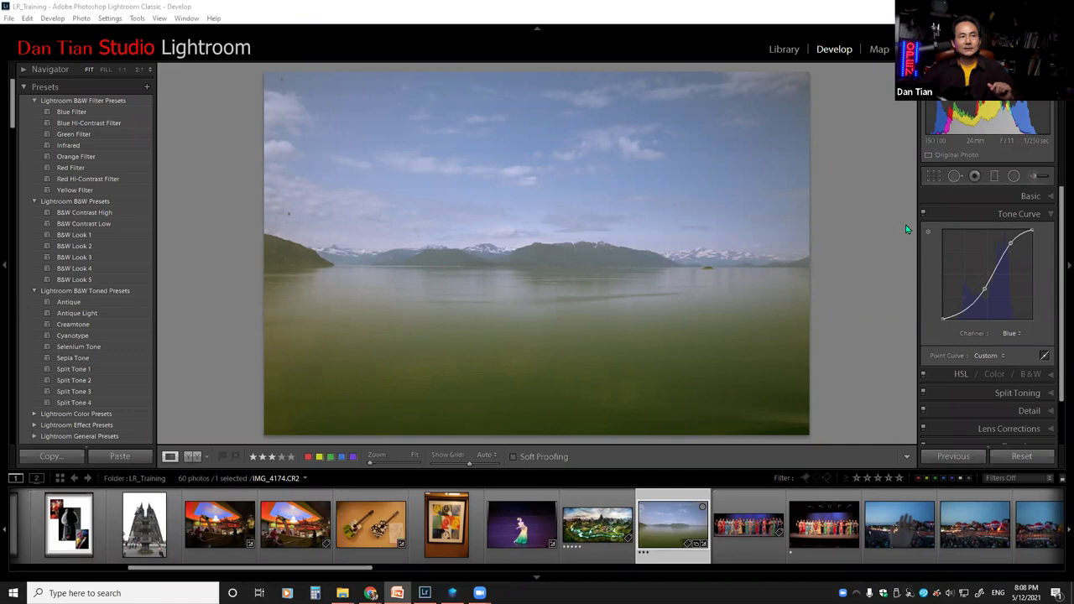
Step: Flatten the Blue curve to near-linear and enable the Tone Curve targeted adjustment tool
drag(984, 289, 988, 277)
drag(1011, 242, 1013, 334)
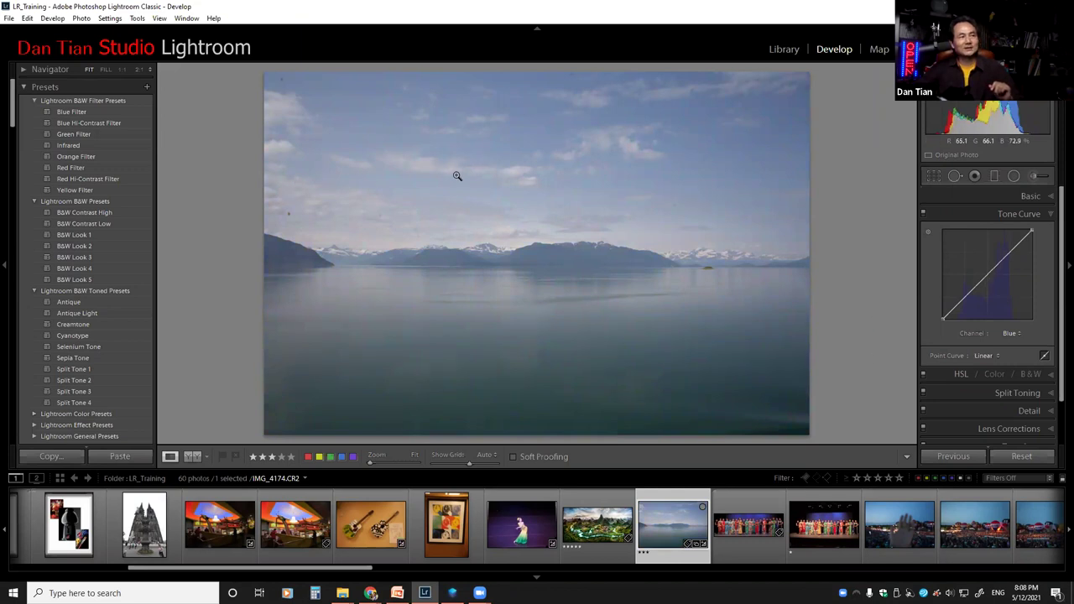
click(928, 232)
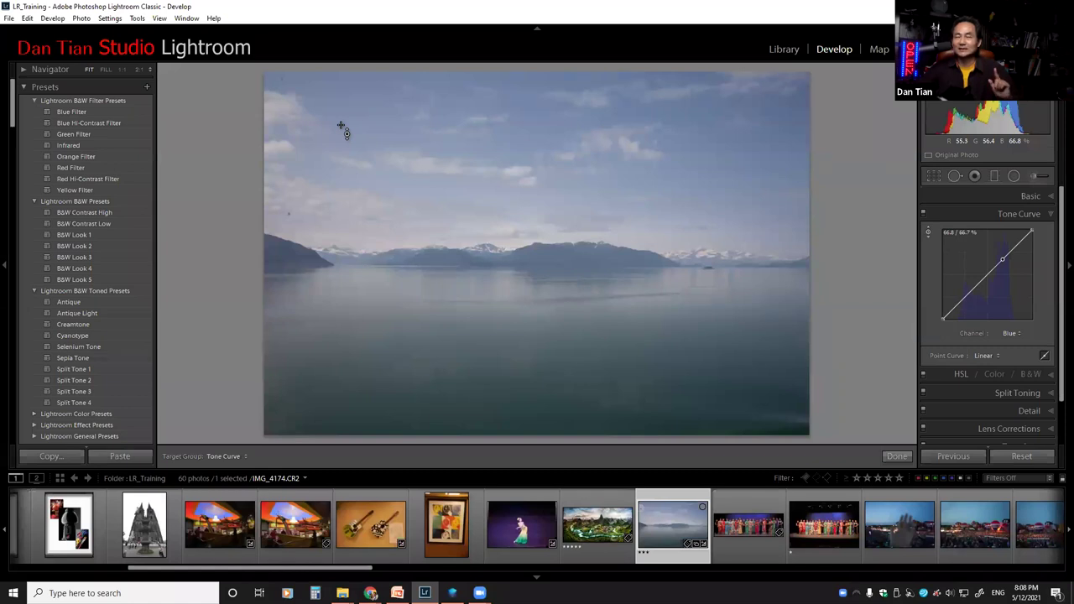
Step: Keep the Blue channel and nudge its upper curve point up four steps
click(1018, 333)
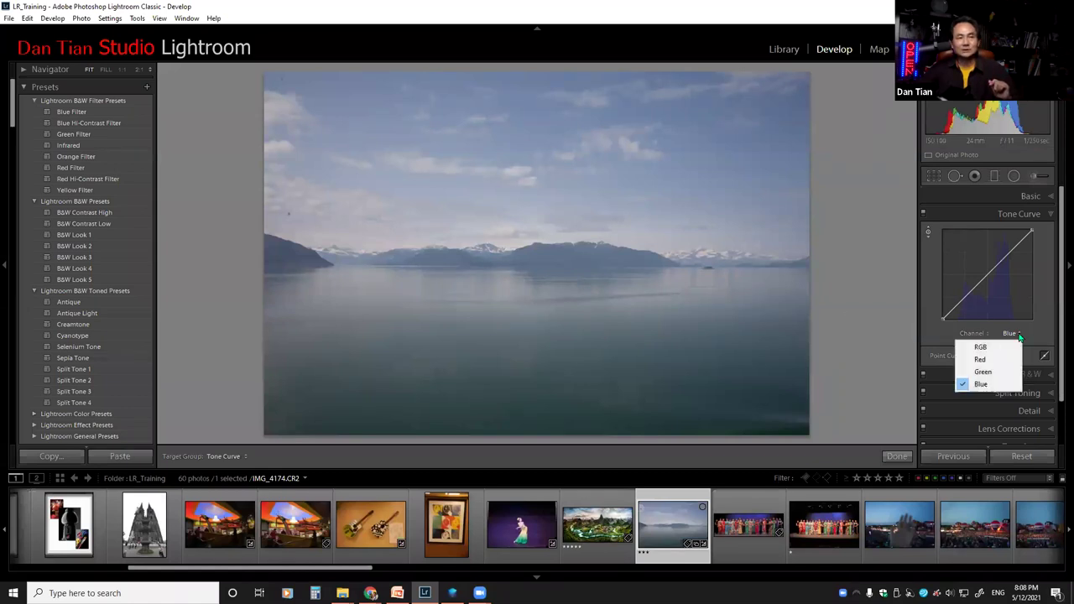
click(1000, 387)
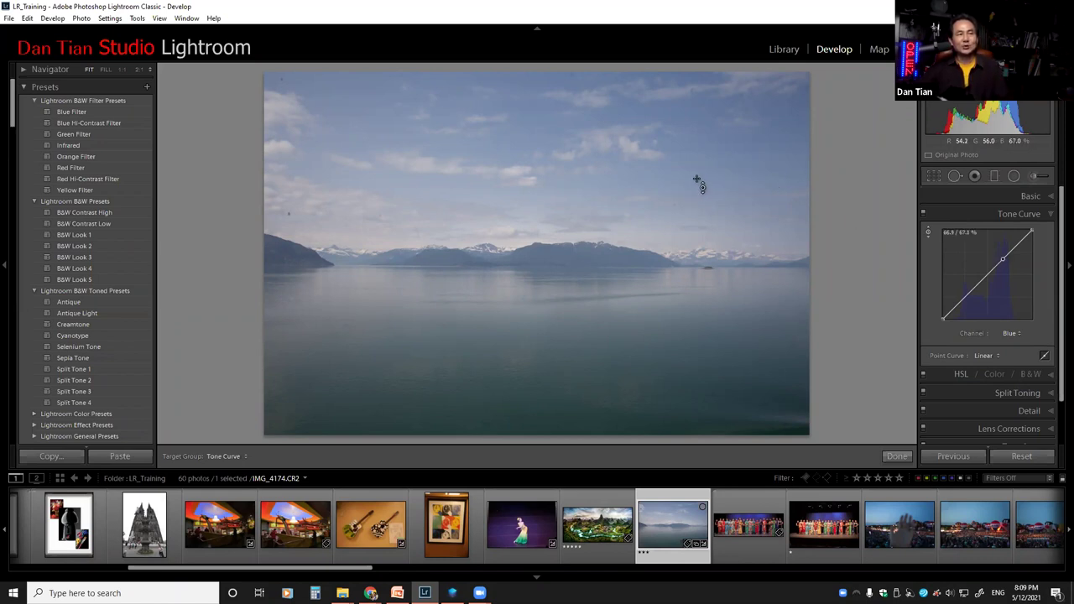
key(Up)
key(Up)
key(Up)
key(Up)
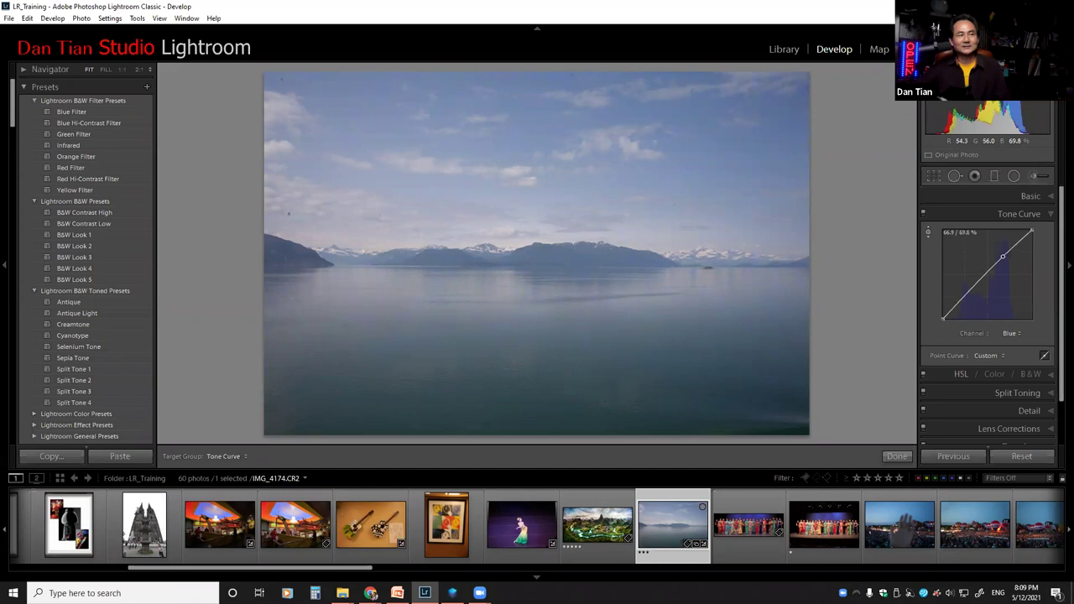
key(Up)
key(Up)
key(Up)
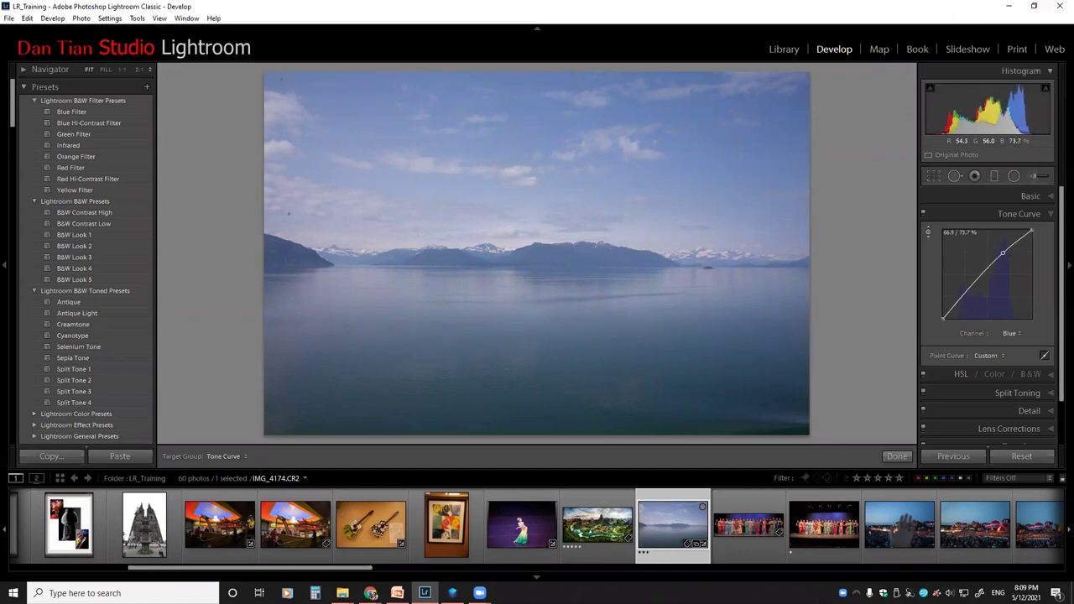
key(Up)
key(Up)
key(Up)
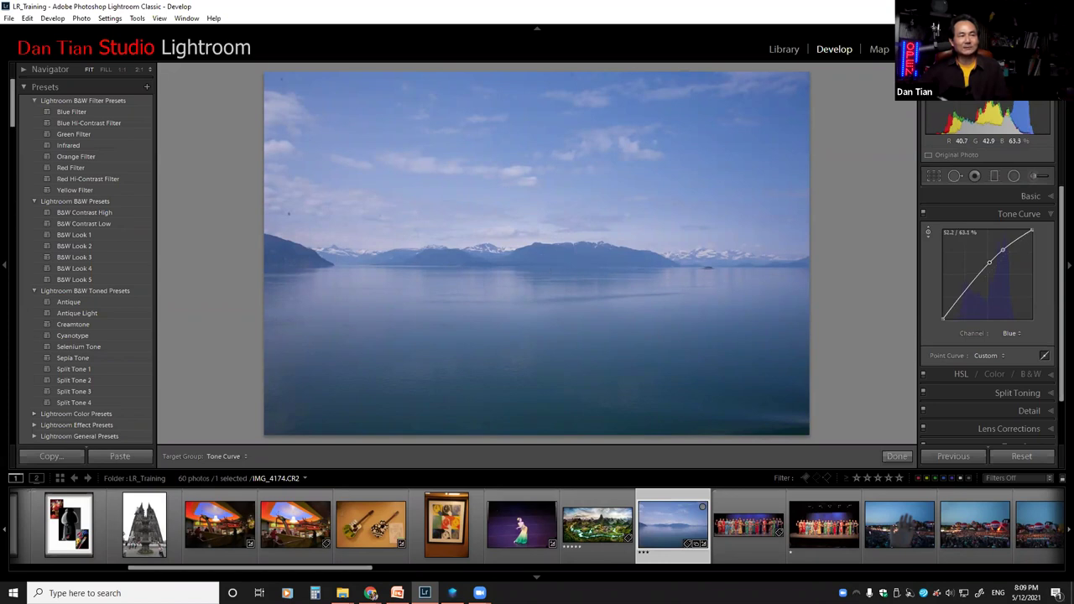
key(Up)
key(Up)
key(Up)
key(Up)
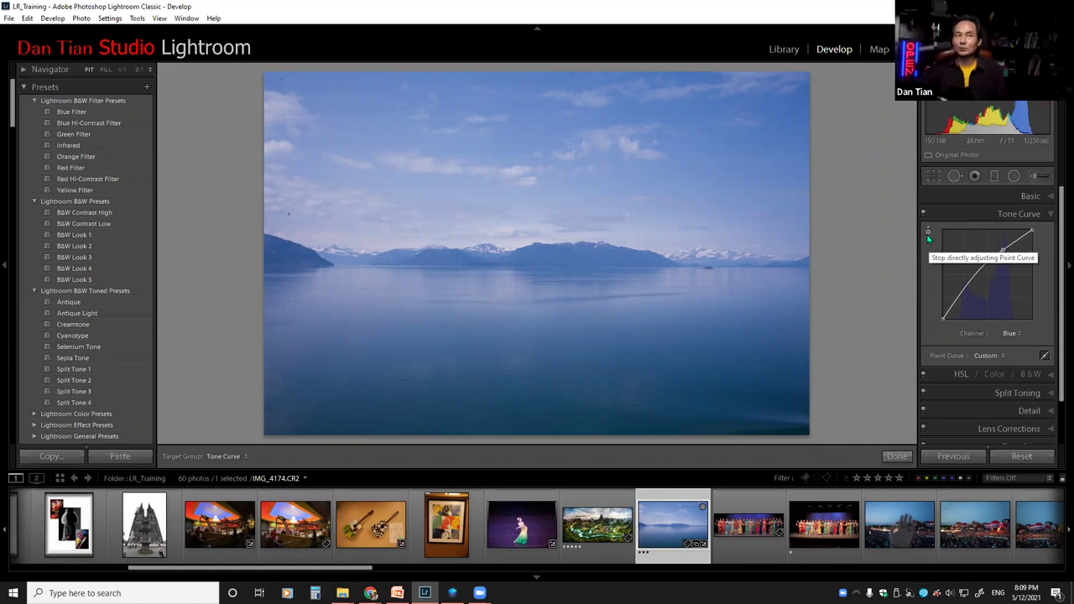
Step: Exit targeted adjustment and delete the Blue curve's point, leaving a straight line
drag(1005, 249, 1002, 249)
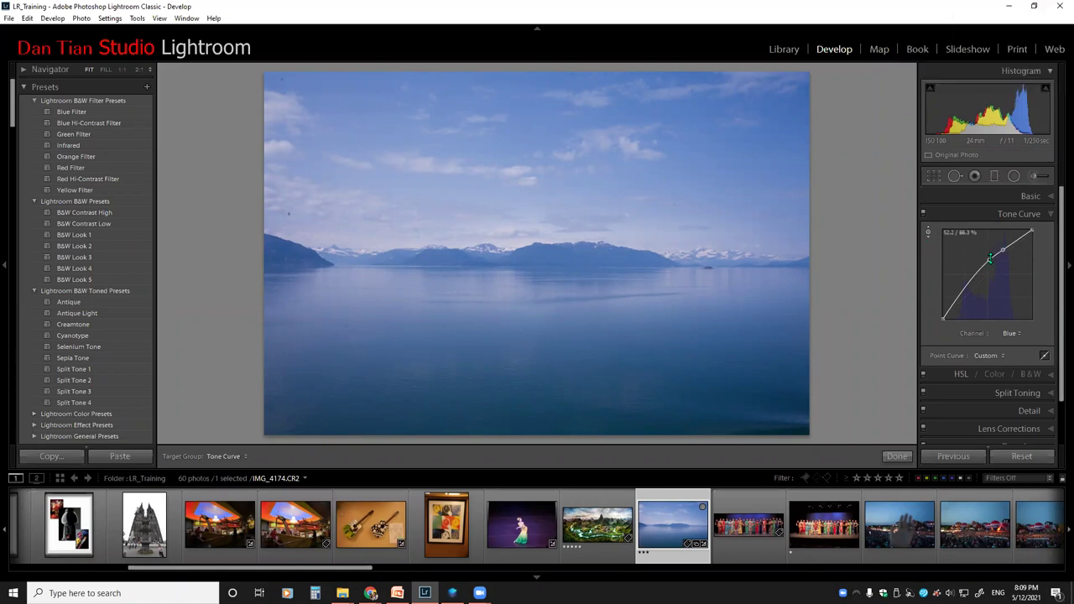
key(Escape)
double_click(1003, 250)
Step: On the RGB curve, raise the sky tones to 53.0 / 63.3 % to brighten the photo
click(1010, 333)
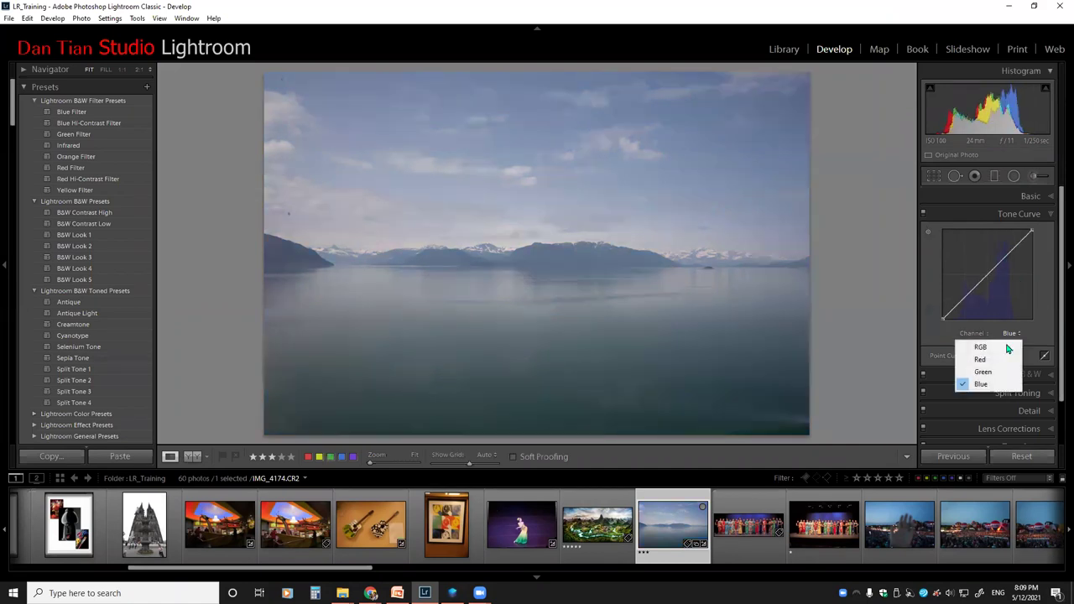
click(977, 346)
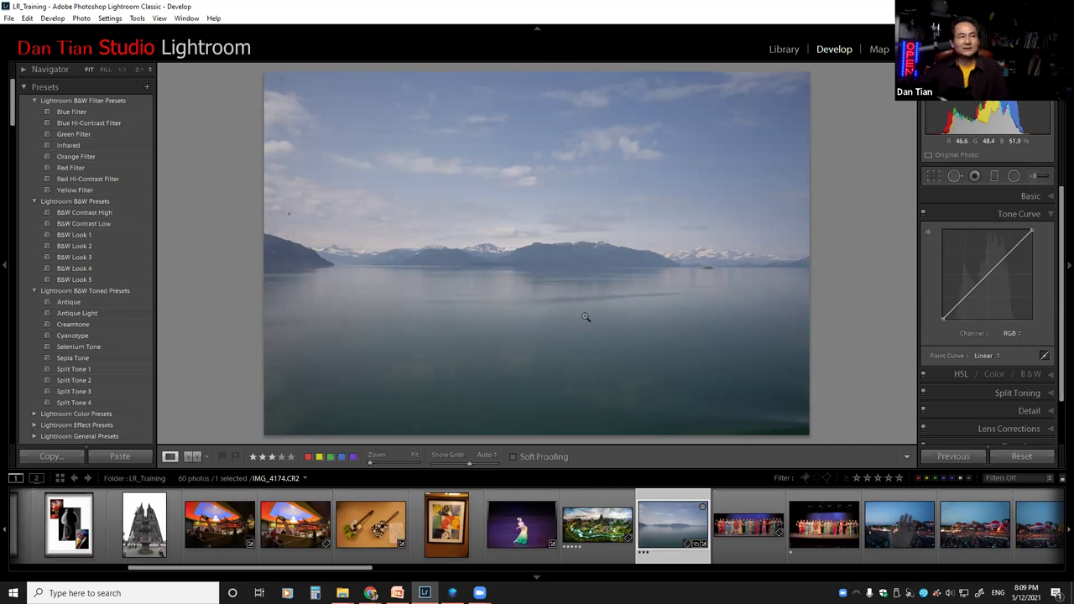
click(927, 233)
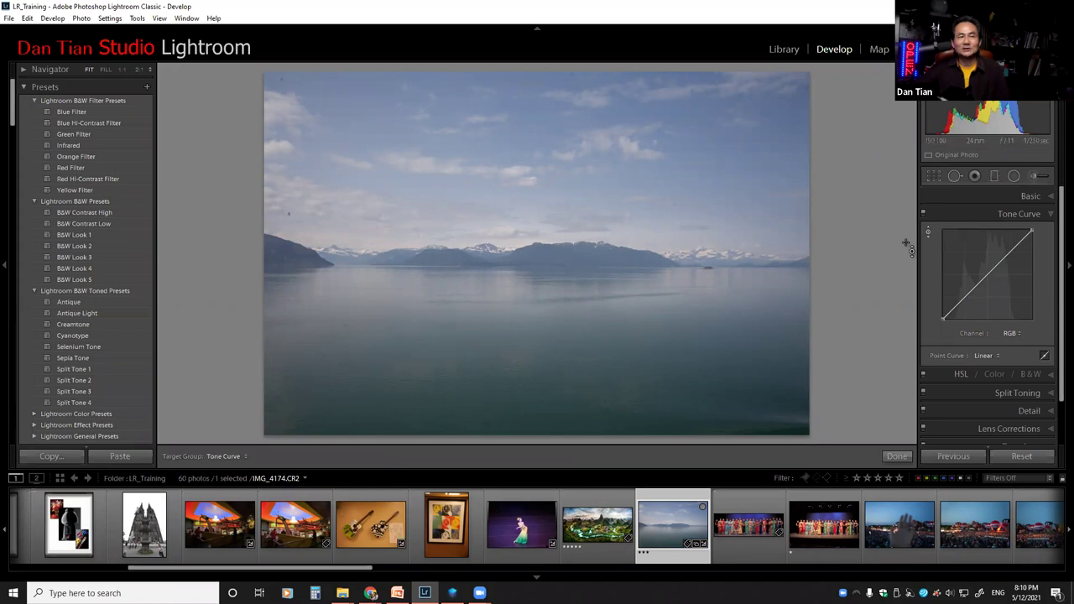
click(695, 169)
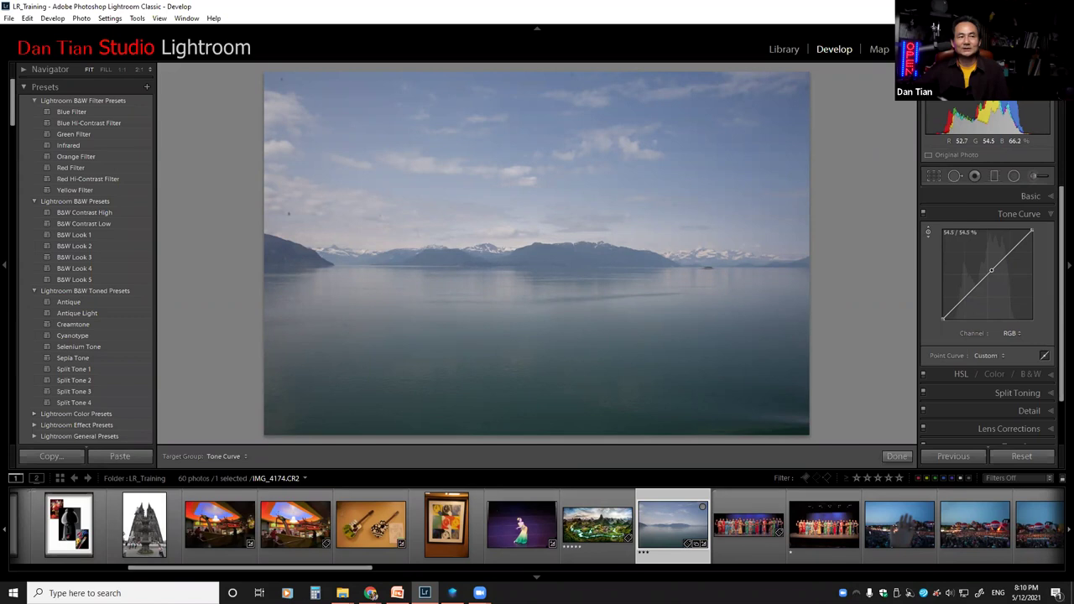
drag(696, 168, 695, 154)
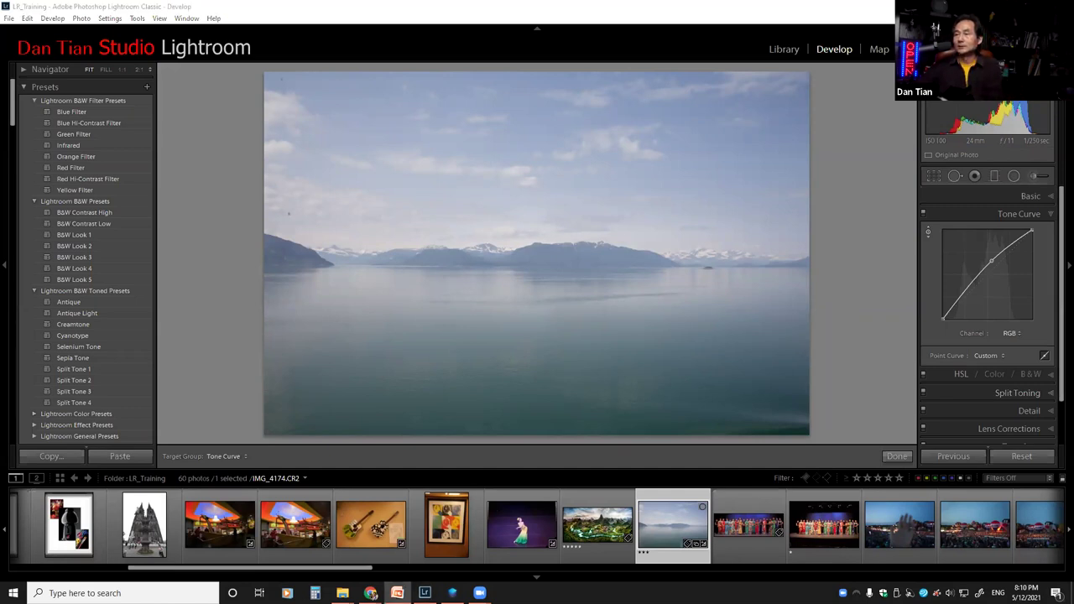
Step: Collapse the Tone Curve panel and expand the HSL / Color / B&W panel
click(1051, 215)
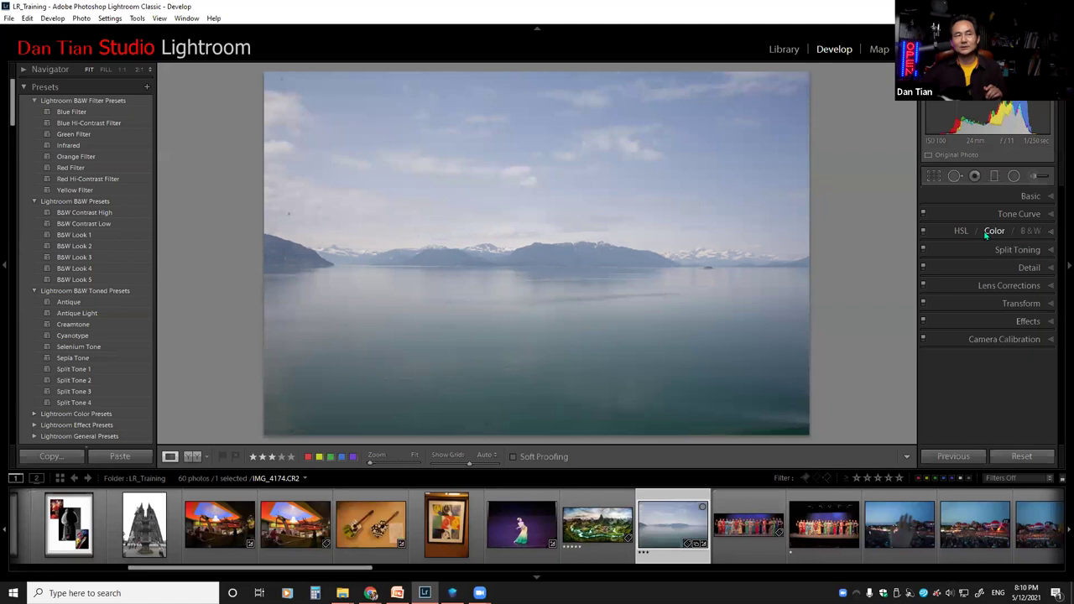
click(1050, 234)
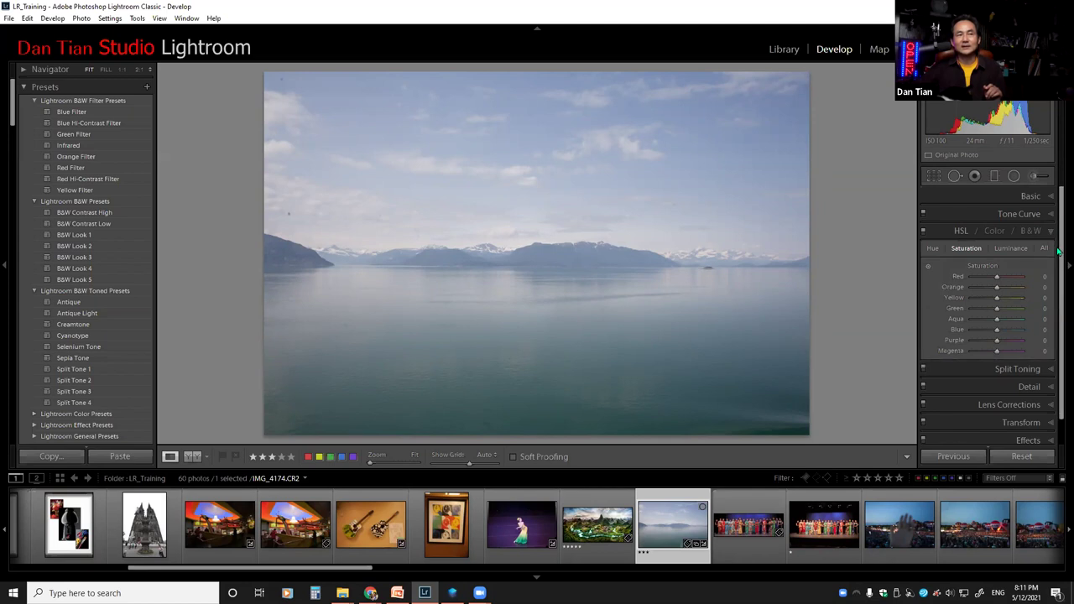
click(1050, 216)
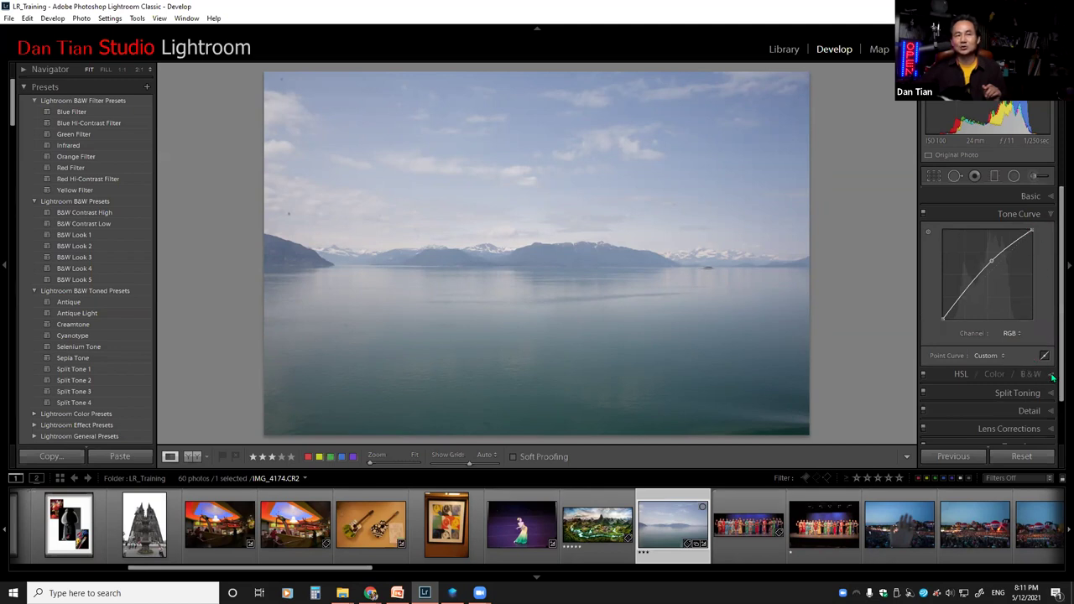
click(1052, 377)
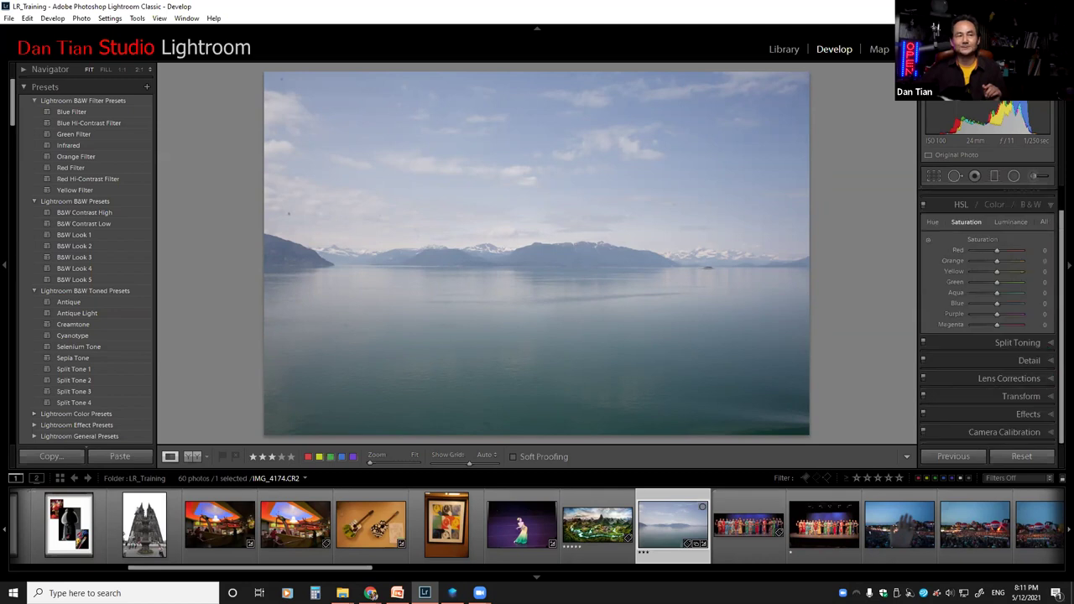
Step: Show the HSL Hue sliders, briefly checking the All view; all eight hues stay at 0
scroll(1058, 226, up, 1)
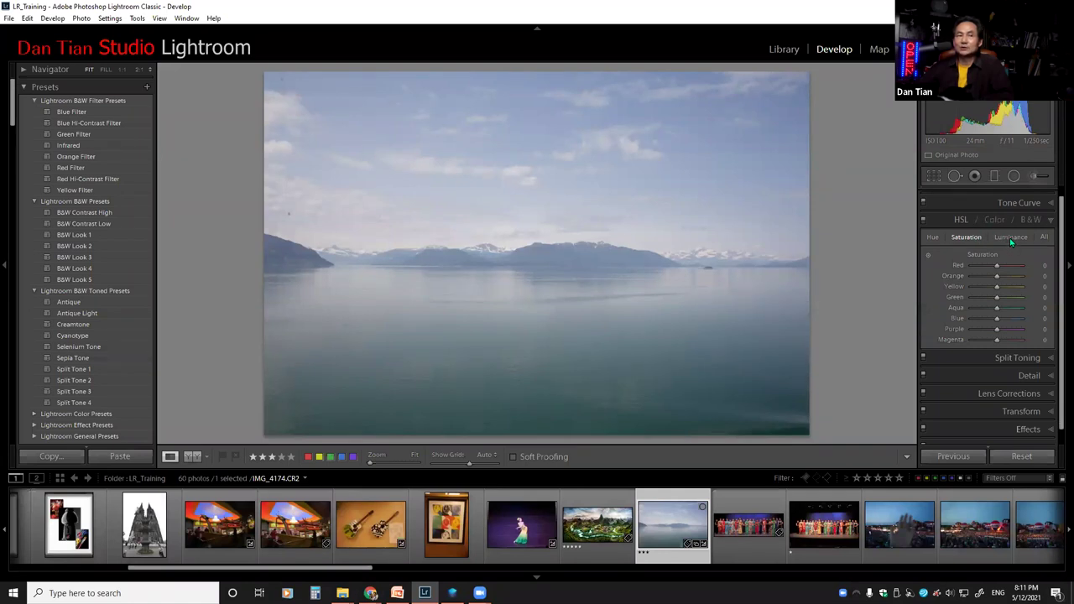
click(933, 238)
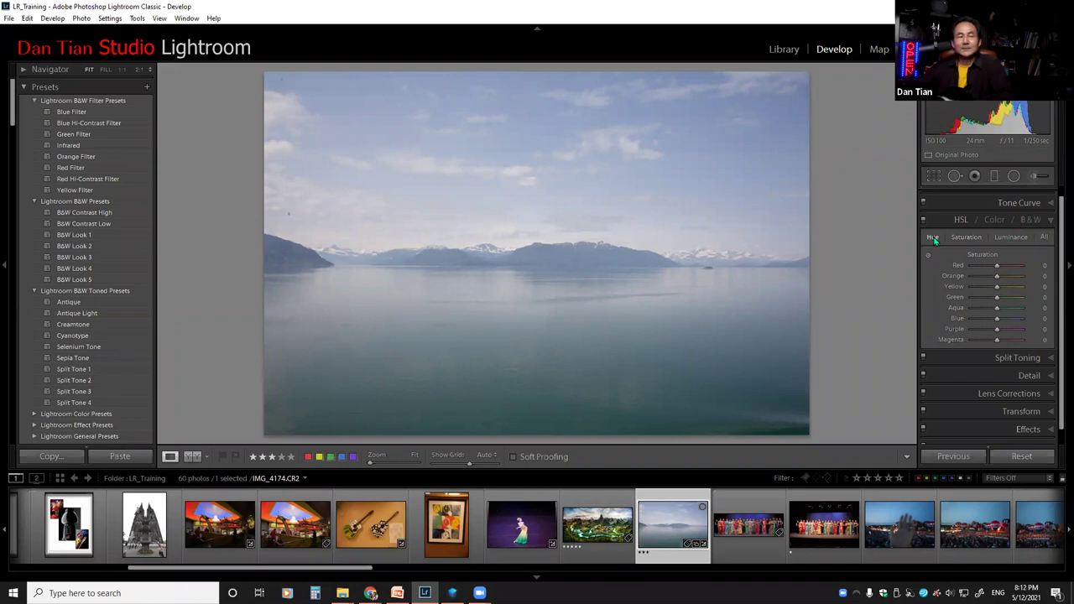
click(1044, 236)
click(933, 237)
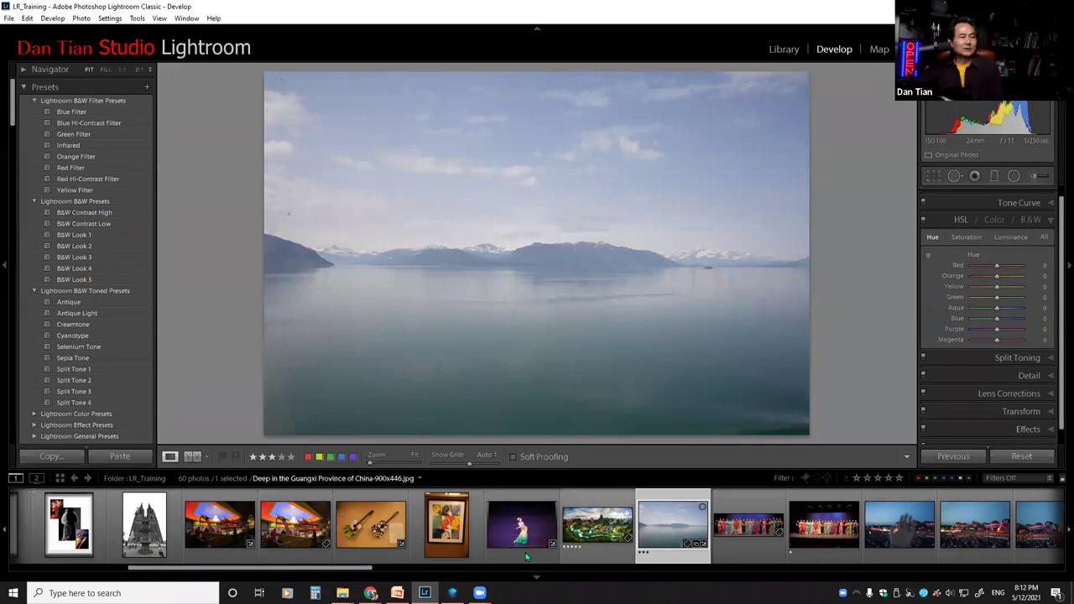
Step: Open audi_r8r_hdr_by_calzinger.jpg from the filmstrip and show its HSL Hue sliders
drag(257, 572, 597, 541)
click(662, 524)
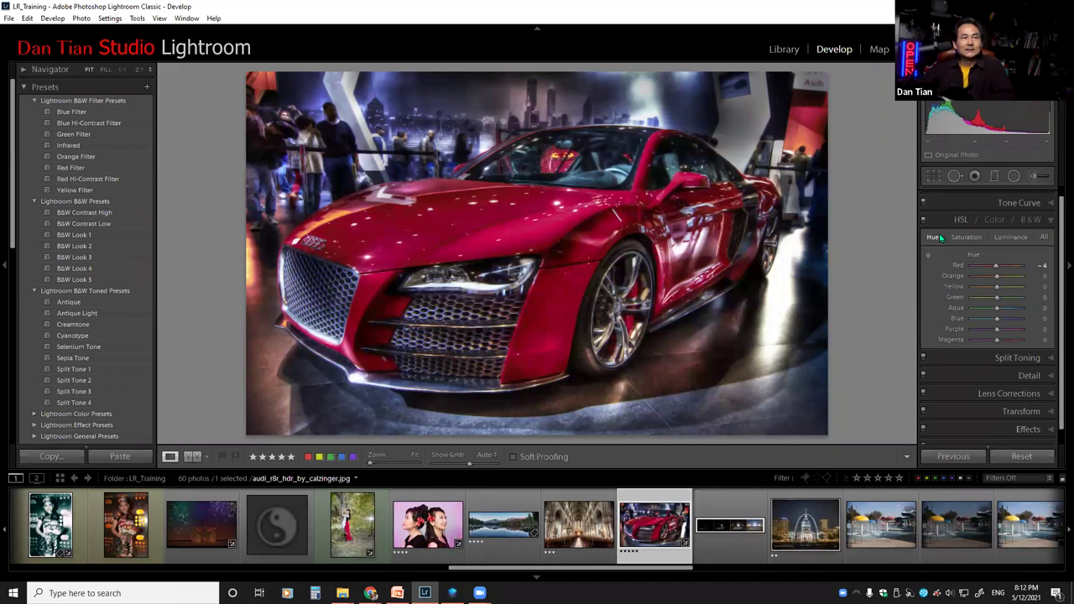
click(1044, 236)
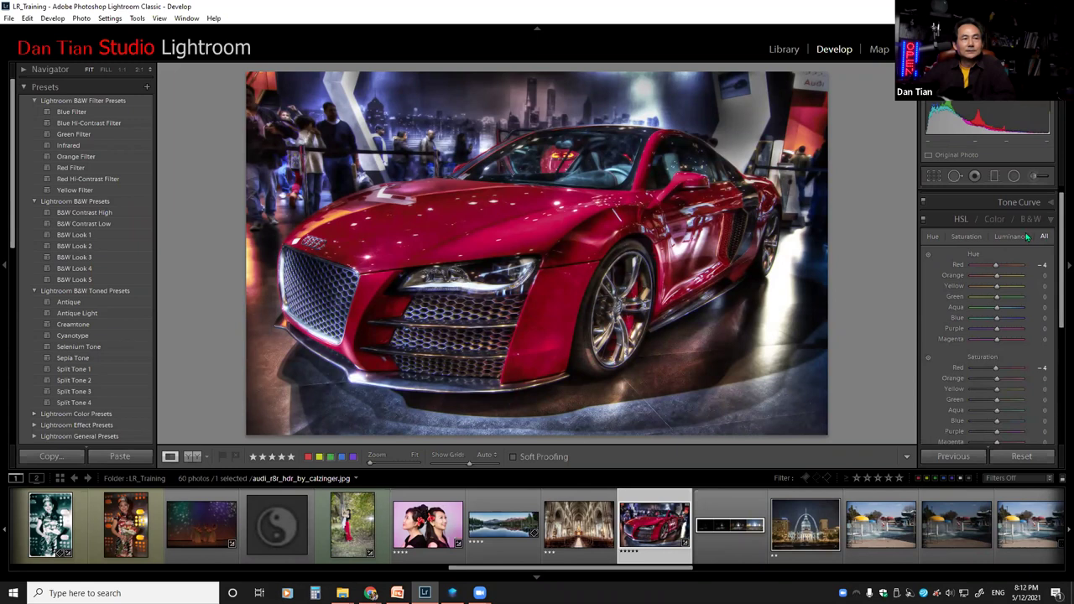
click(932, 237)
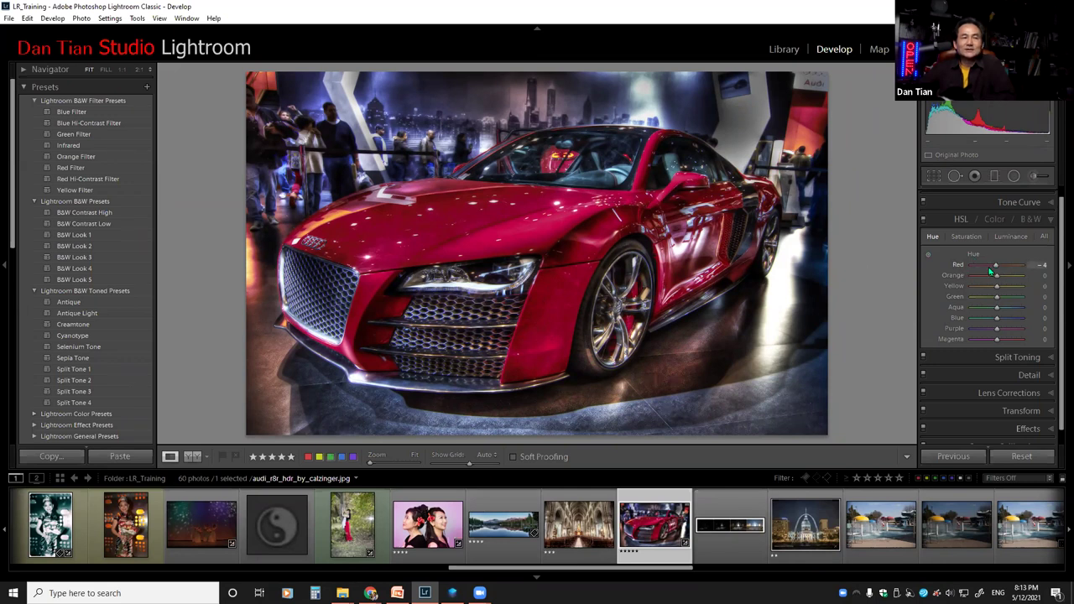
Step: Test the Red hue slider, then set the Orange hue to +22 and the Magenta hue to +9
mouse_move(997, 267)
mouse_down()
mouse_move(978, 269)
mouse_move(1010, 273)
mouse_move(998, 267)
mouse_up()
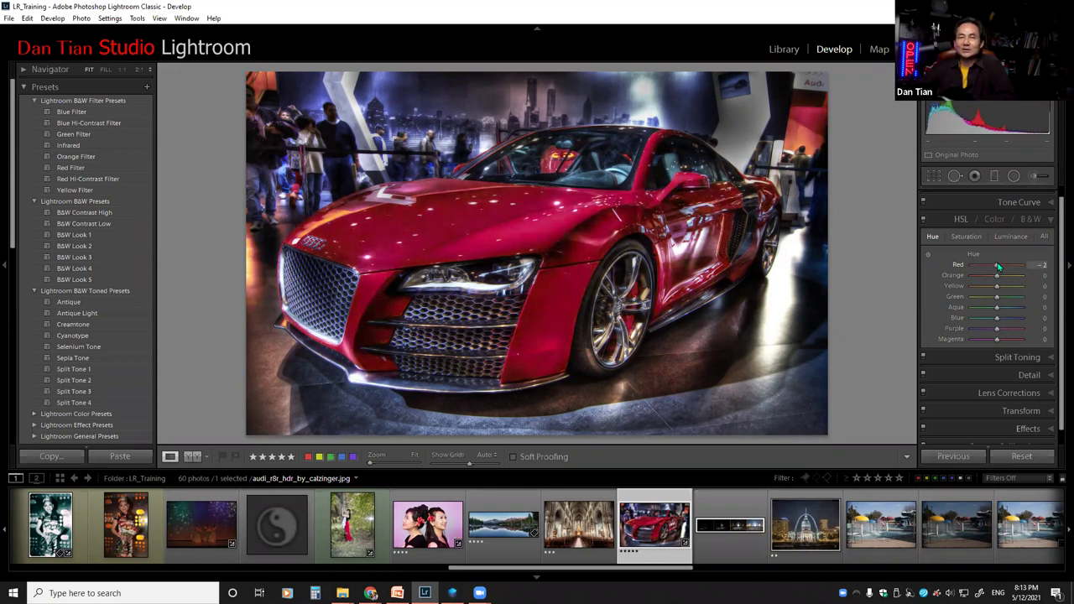
mouse_move(998, 266)
mouse_down()
mouse_move(973, 267)
mouse_move(999, 266)
mouse_up()
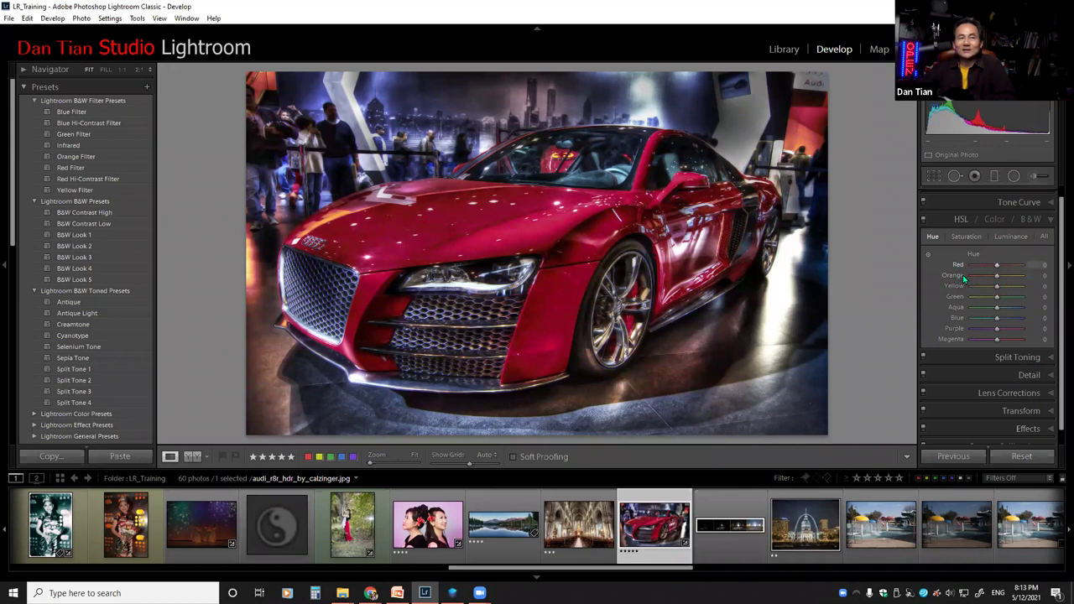
drag(998, 278, 1026, 275)
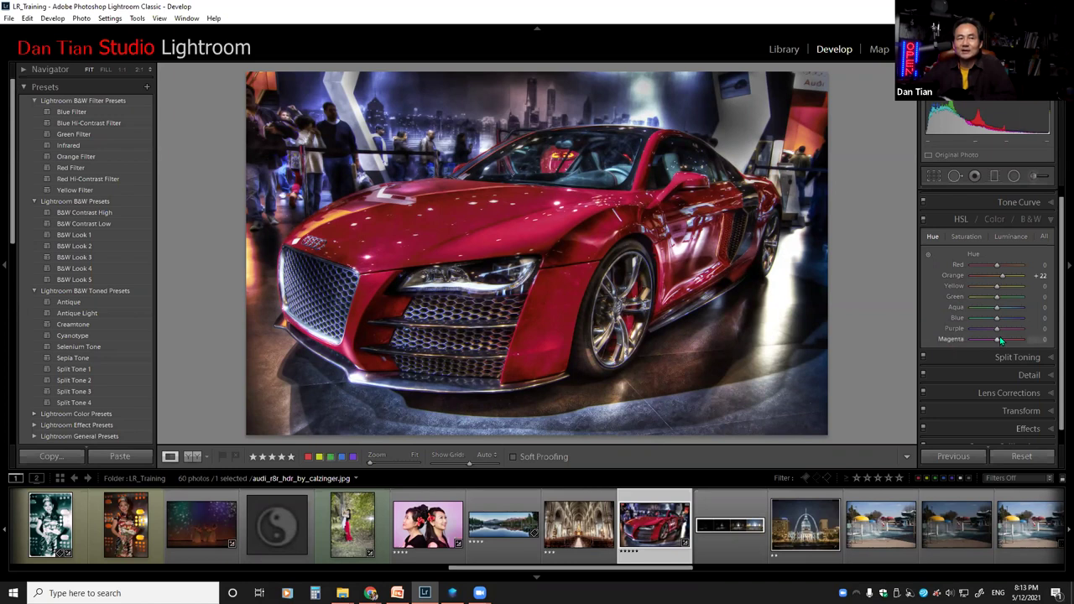
drag(997, 343, 998, 344)
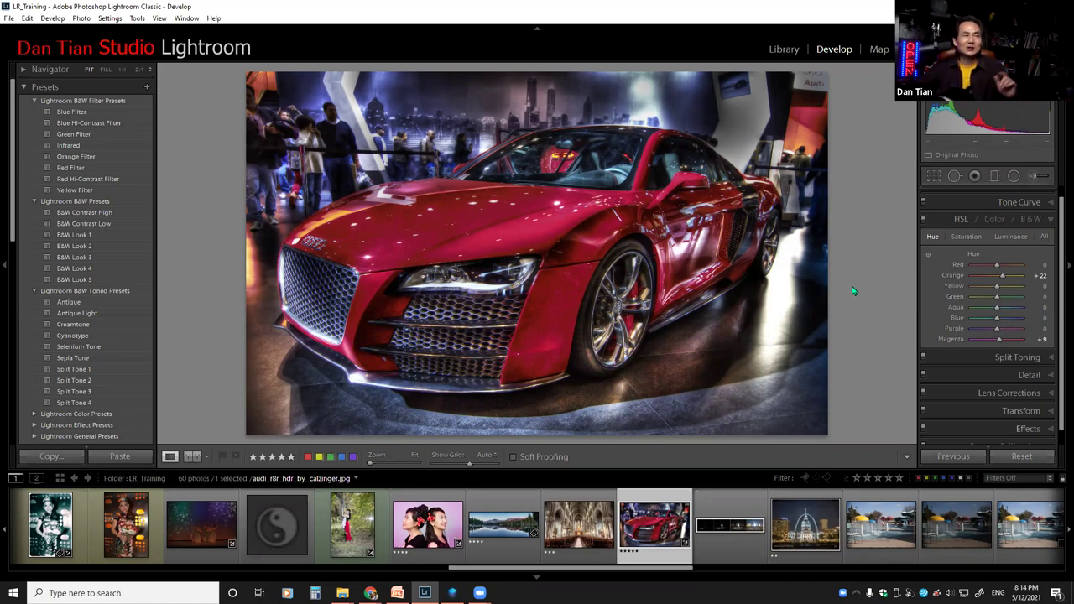
Step: Reset the Orange hue, try a range of Red hue values on the car, then reset Red to 0
double_click(955, 275)
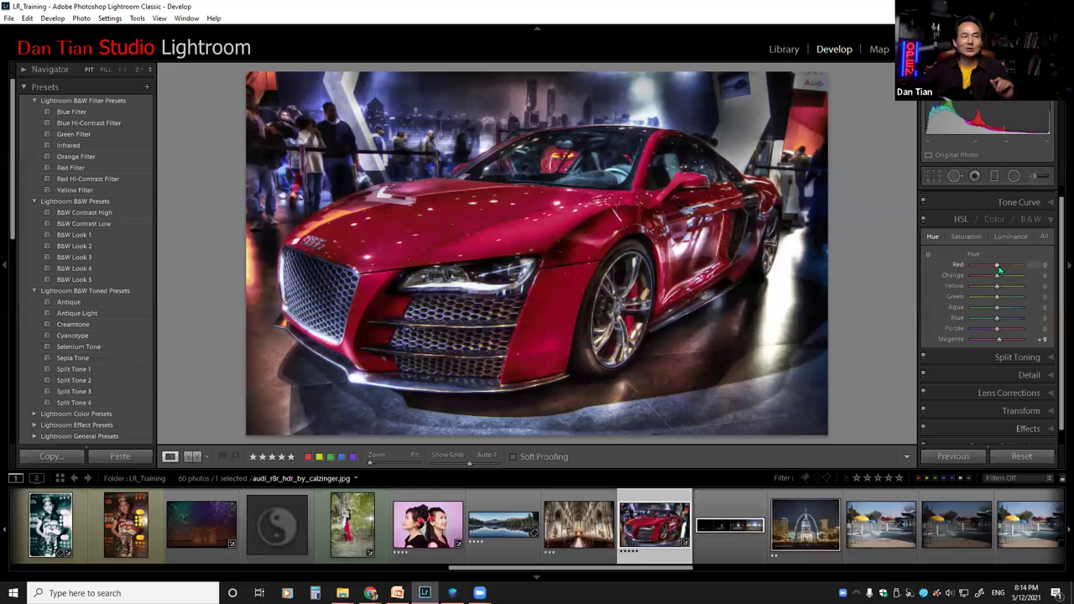
drag(997, 266, 983, 274)
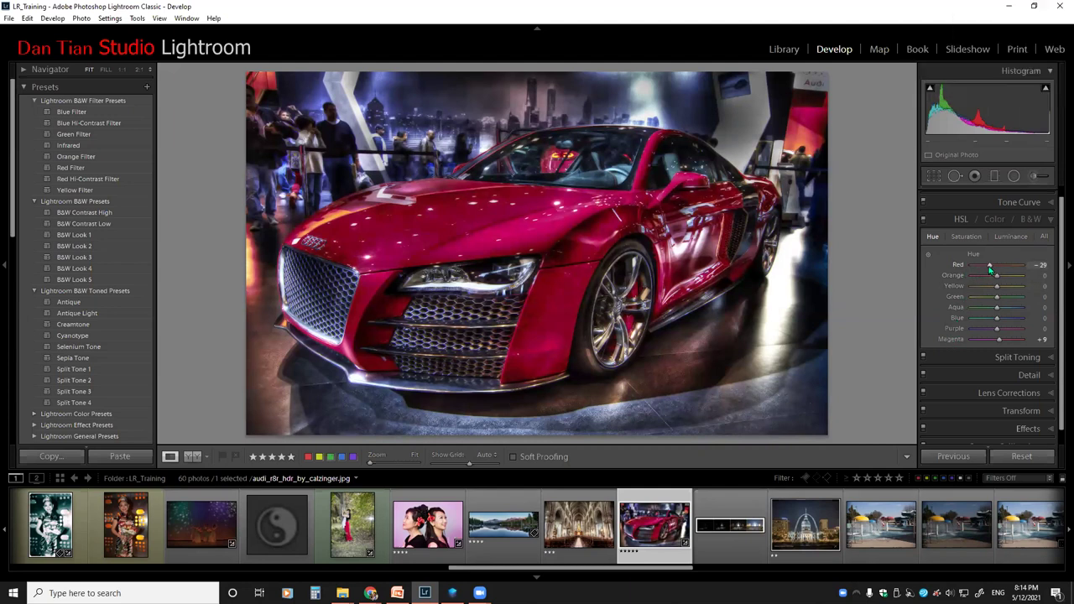
drag(986, 266, 958, 271)
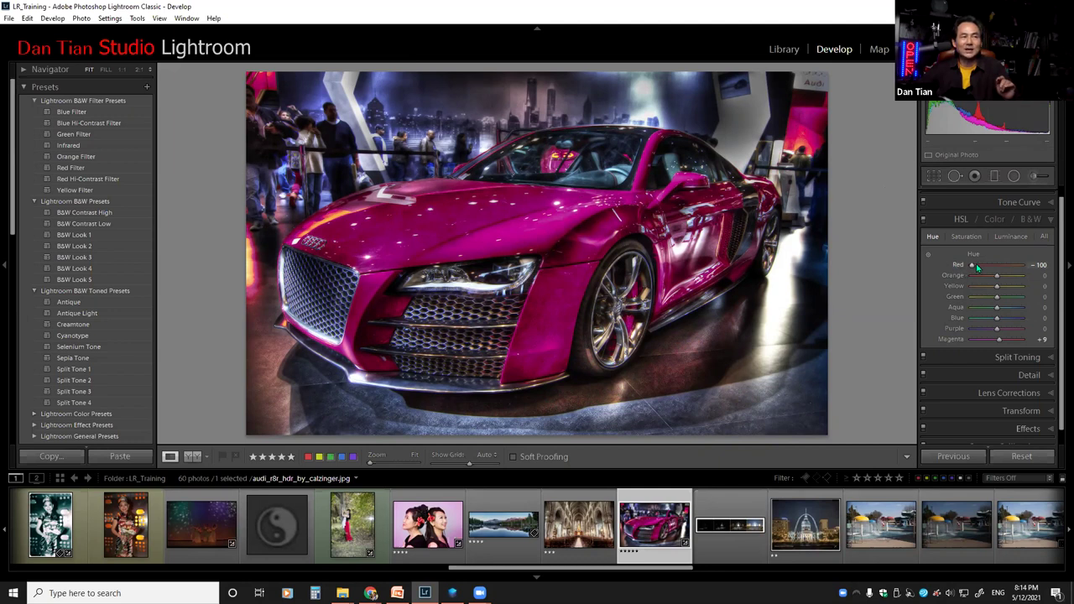
drag(981, 267, 998, 264)
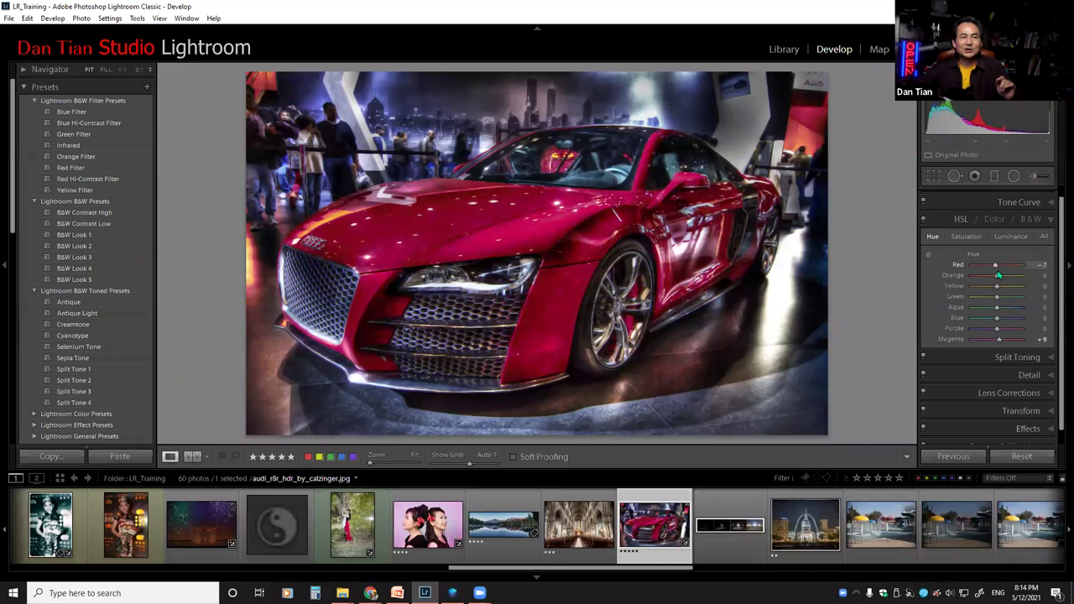
drag(998, 262, 1019, 265)
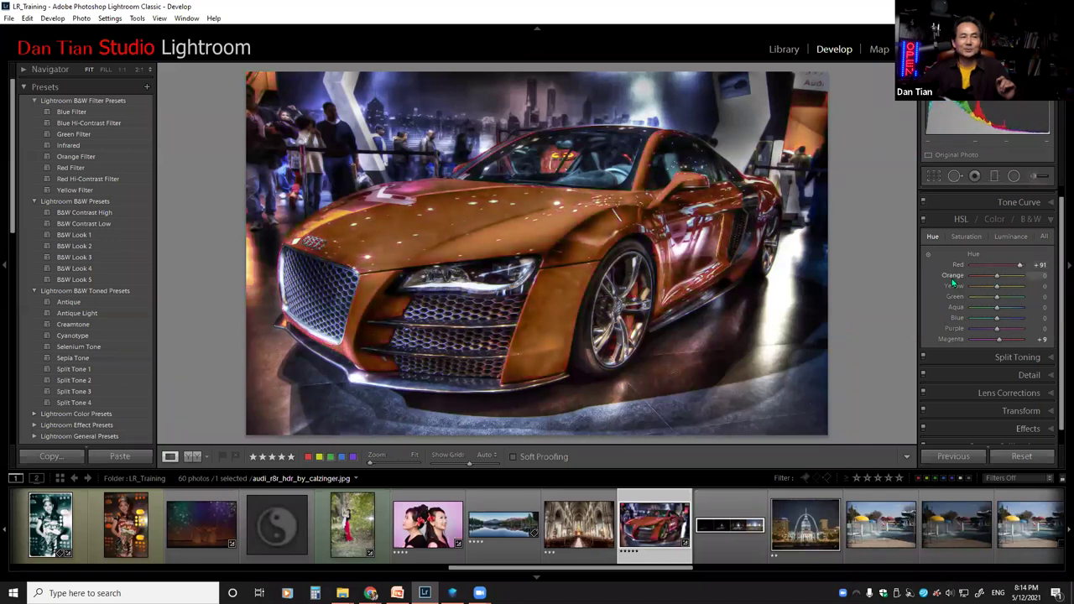
drag(1019, 266, 998, 266)
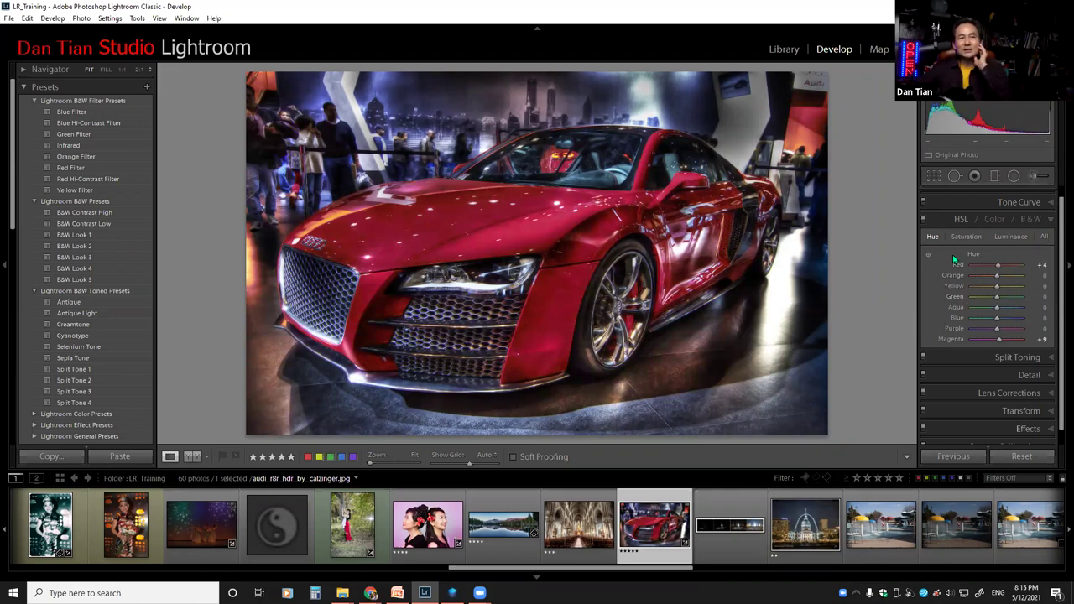
scroll(968, 266, up, 8)
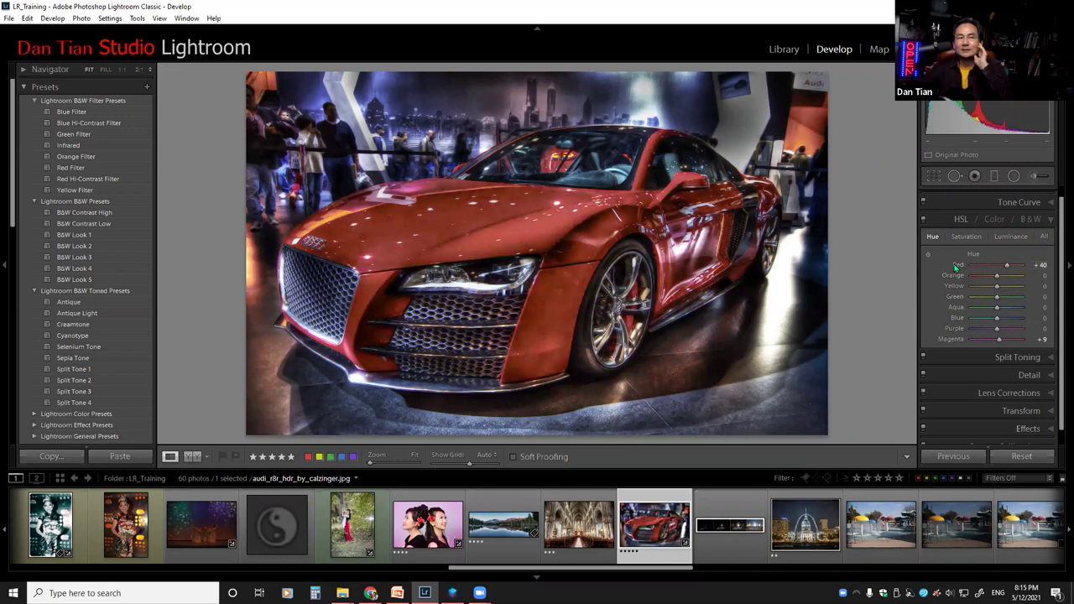
double_click(958, 266)
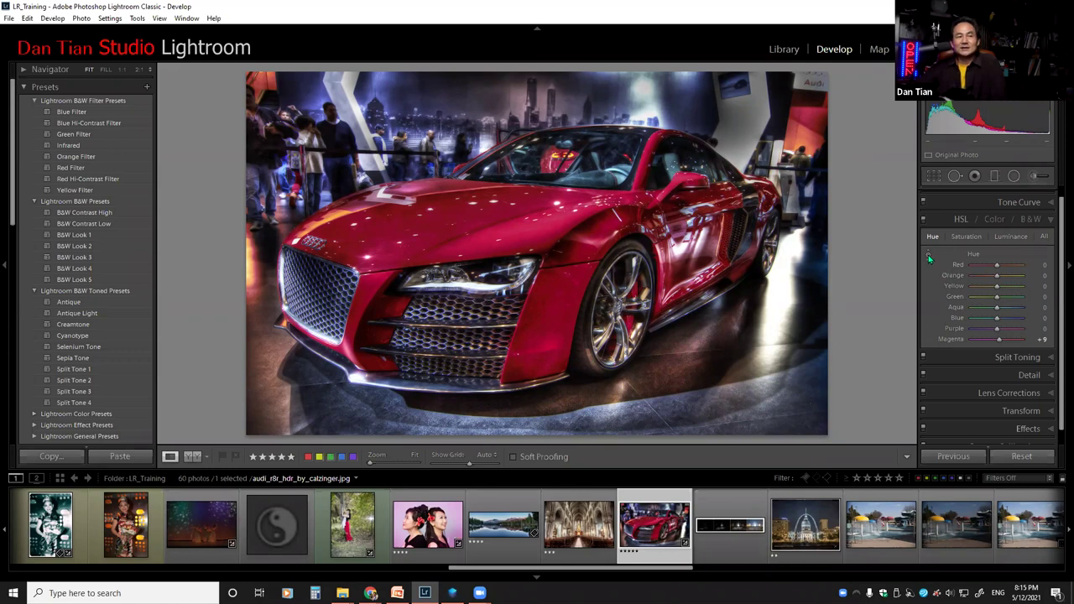
Step: Drag on the car body with the targeted tool to reach Red hue -57 and Orange hue -12
click(928, 256)
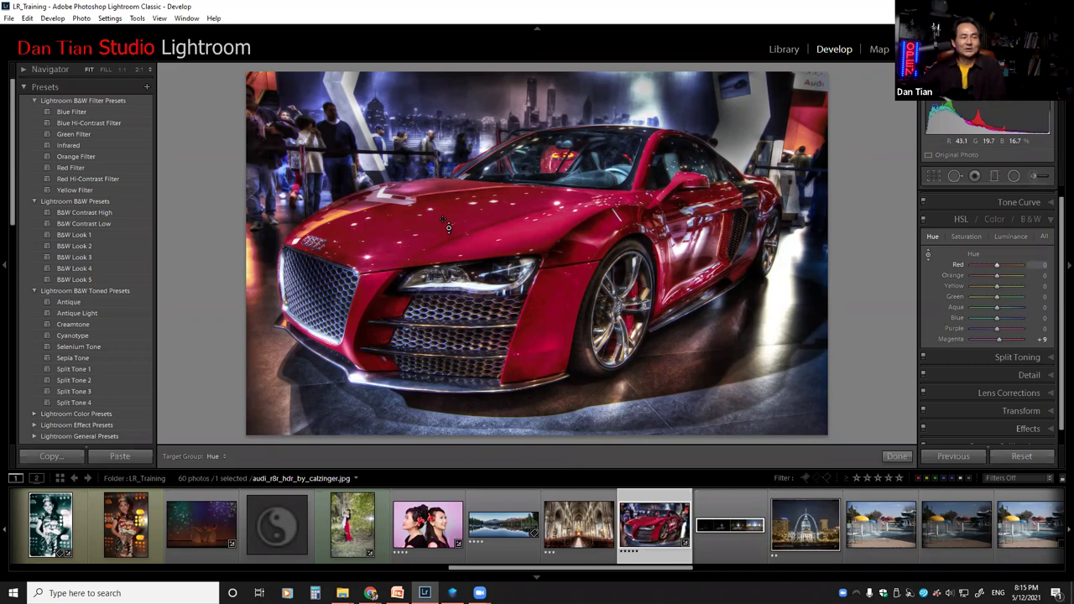
drag(448, 226, 448, 201)
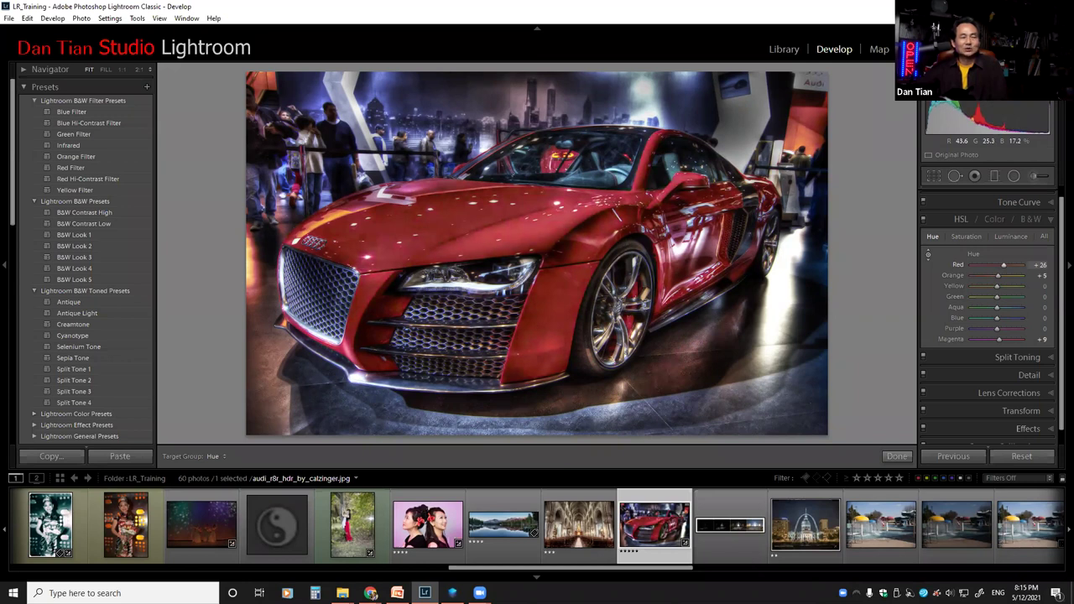
drag(448, 199, 448, 174)
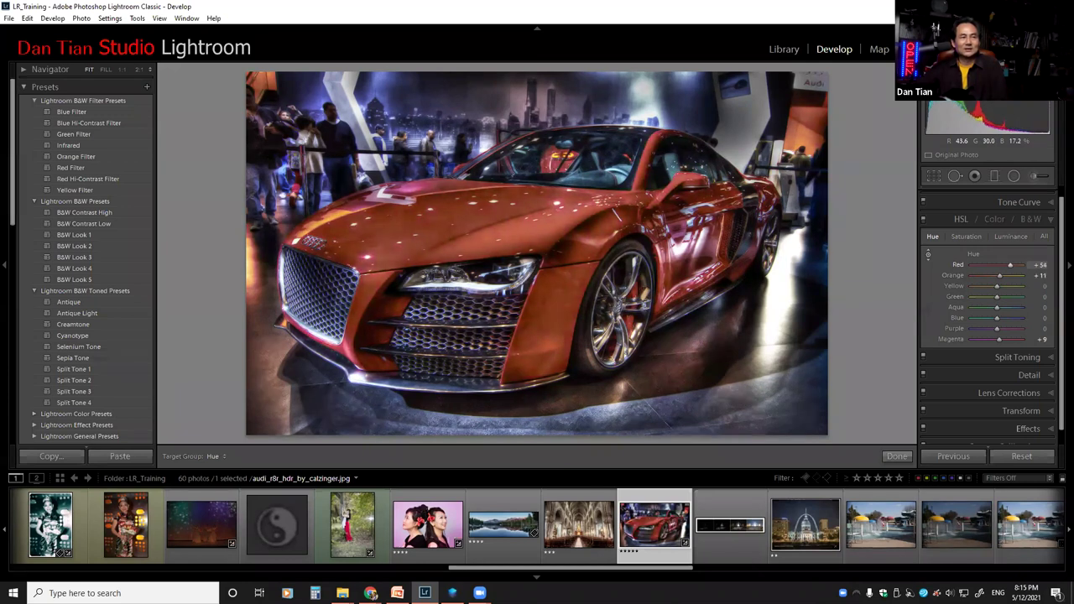
drag(448, 177, 447, 286)
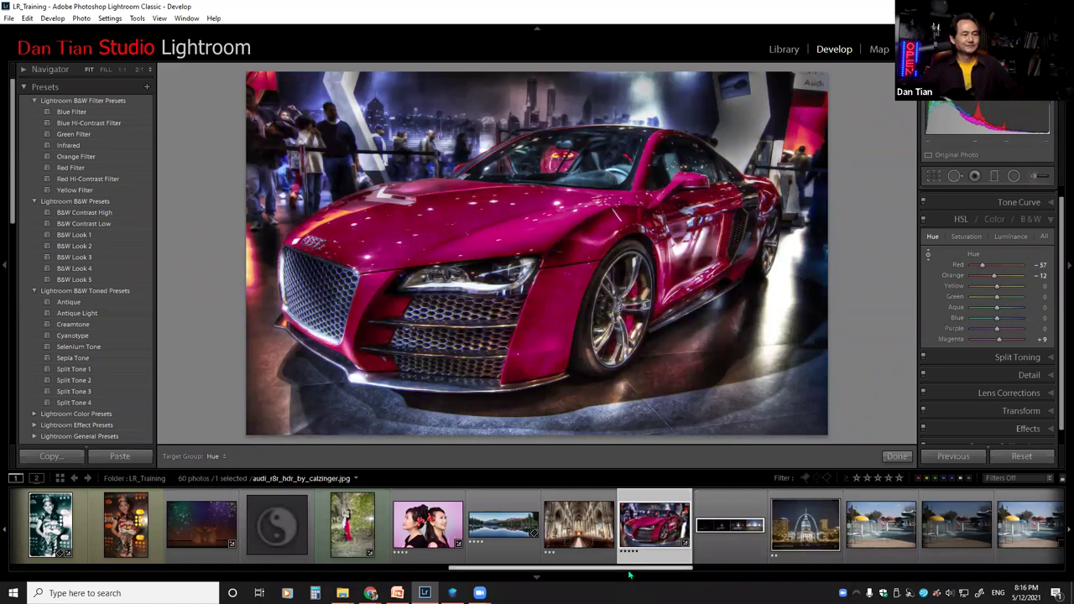
scroll(629, 574, up, 1)
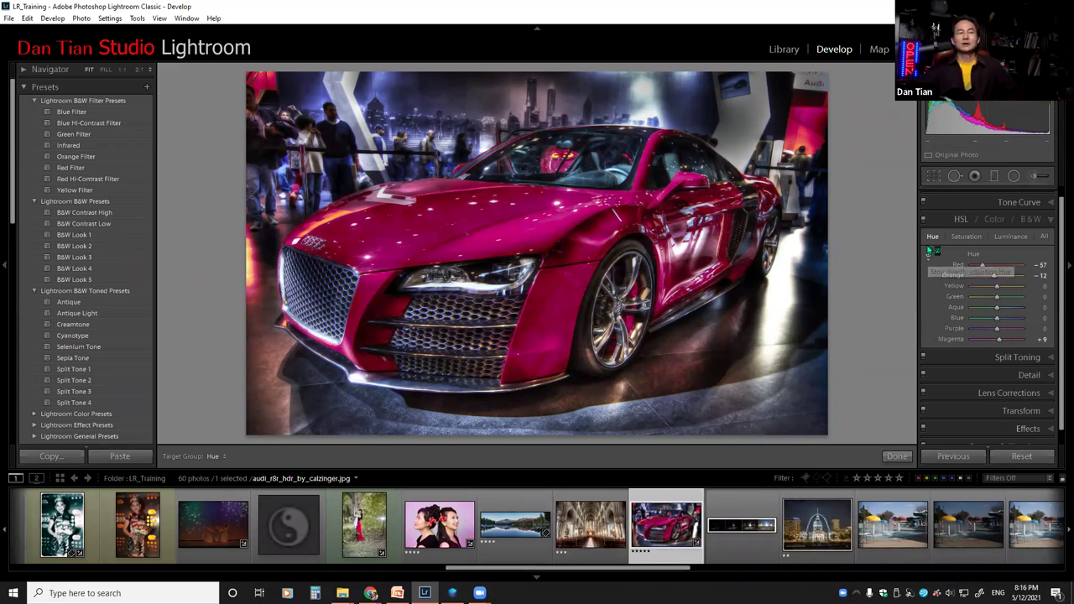
Step: Reset all hues, try the Yellow hue at +40, then reset all eight hues to 0 again
double_click(973, 255)
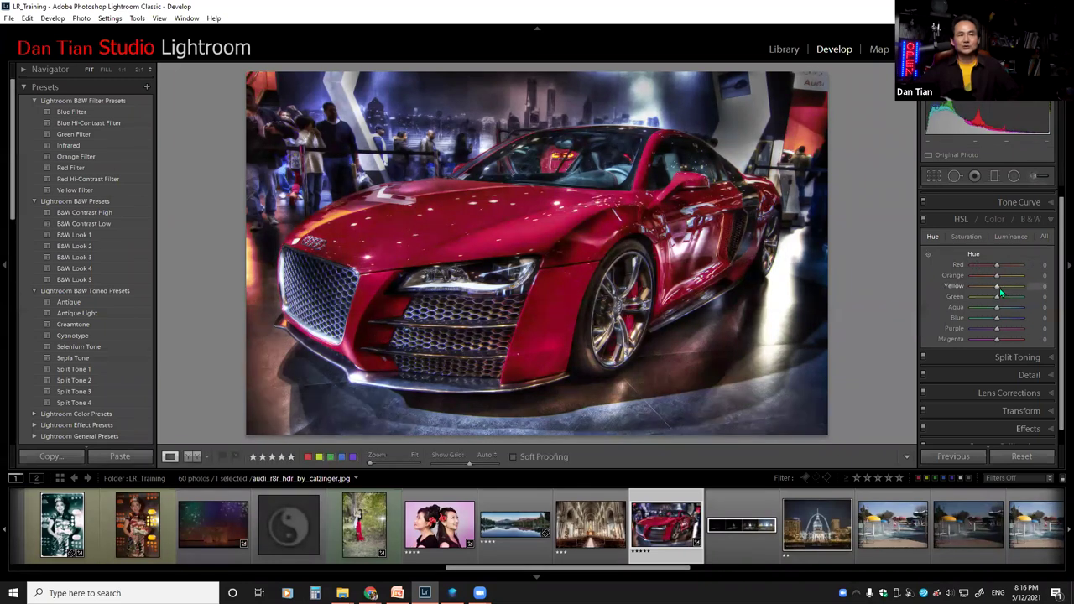
drag(996, 287, 975, 338)
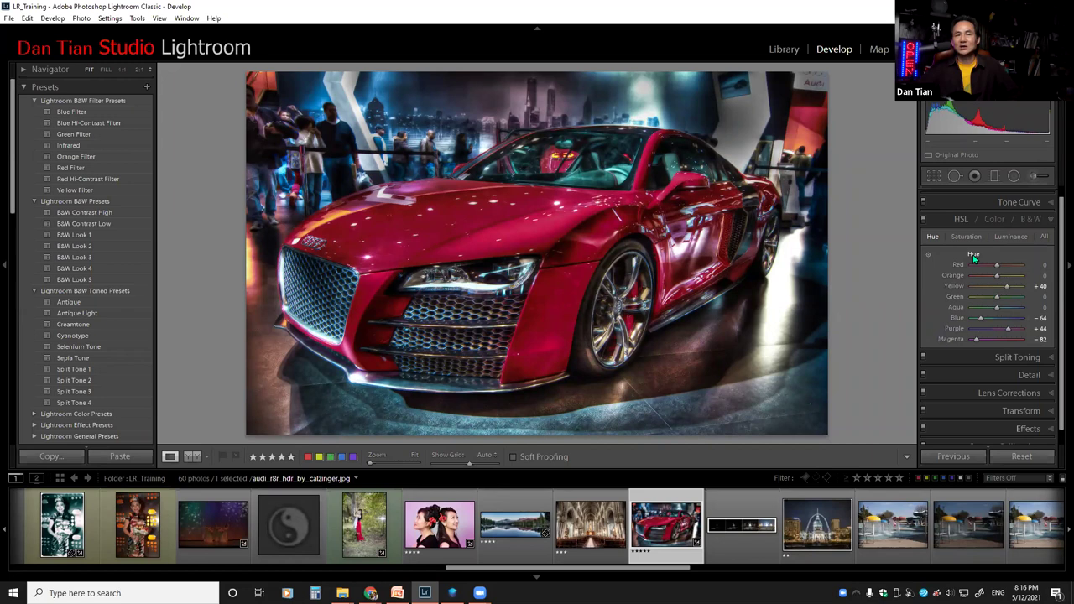
double_click(974, 252)
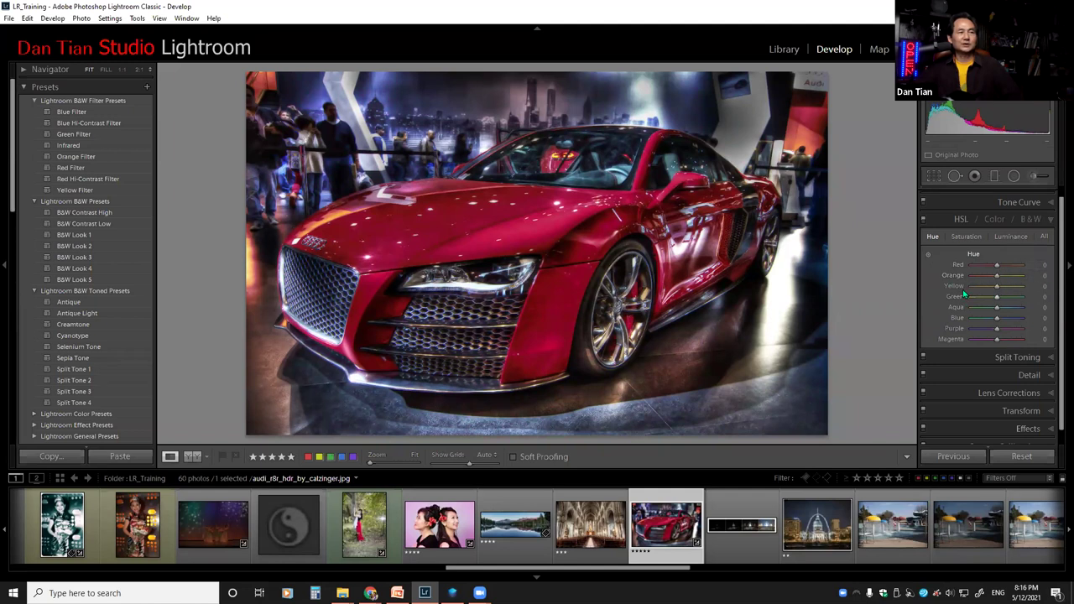
Step: Switch the HSL panel to Saturation, showing Red at -4 and the other colours at 0
click(964, 237)
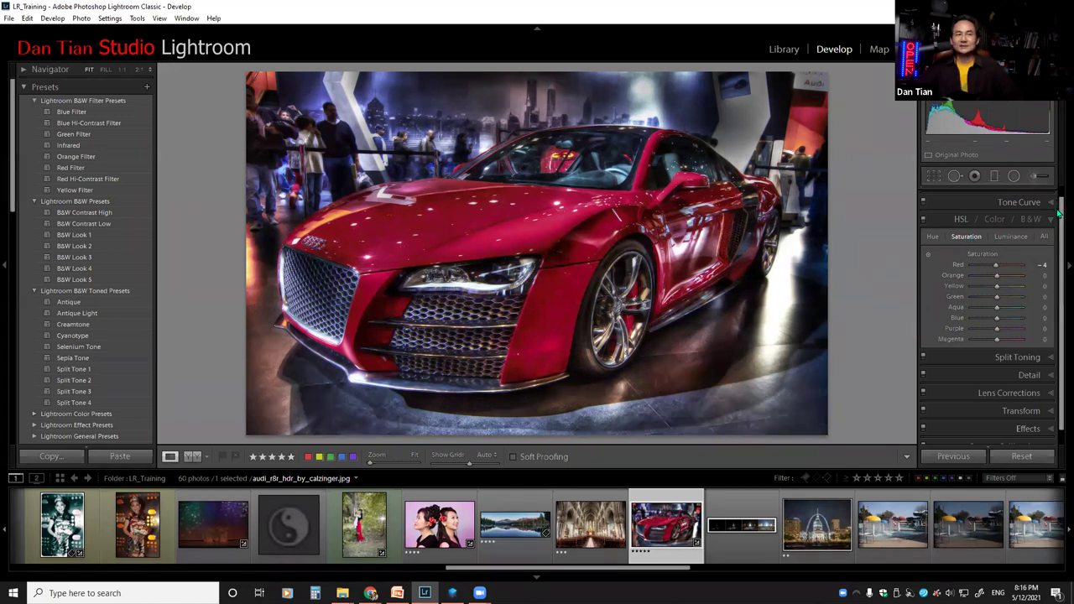
scroll(1059, 201, up, 1)
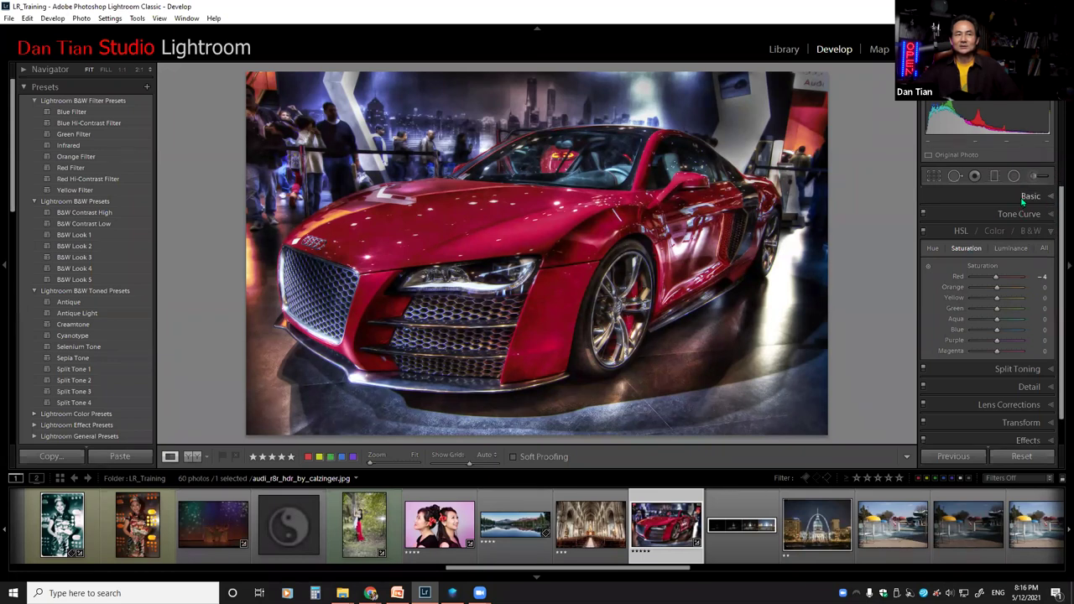
Step: In the Basic panel, drop Vibrance to -100 and test Saturation, then reset both to 0
click(1025, 200)
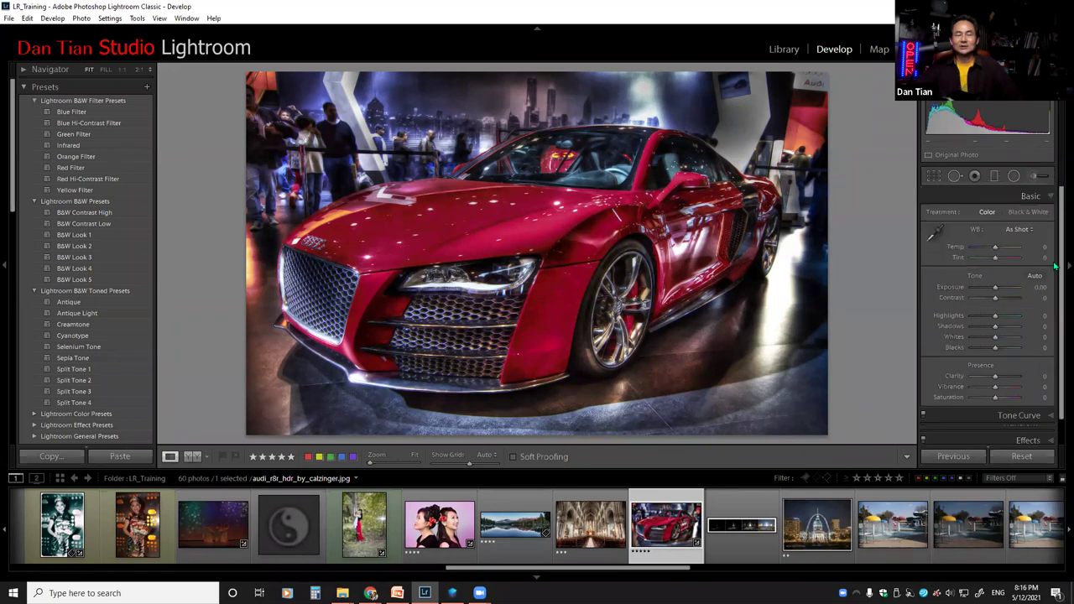
drag(995, 390, 955, 406)
double_click(951, 386)
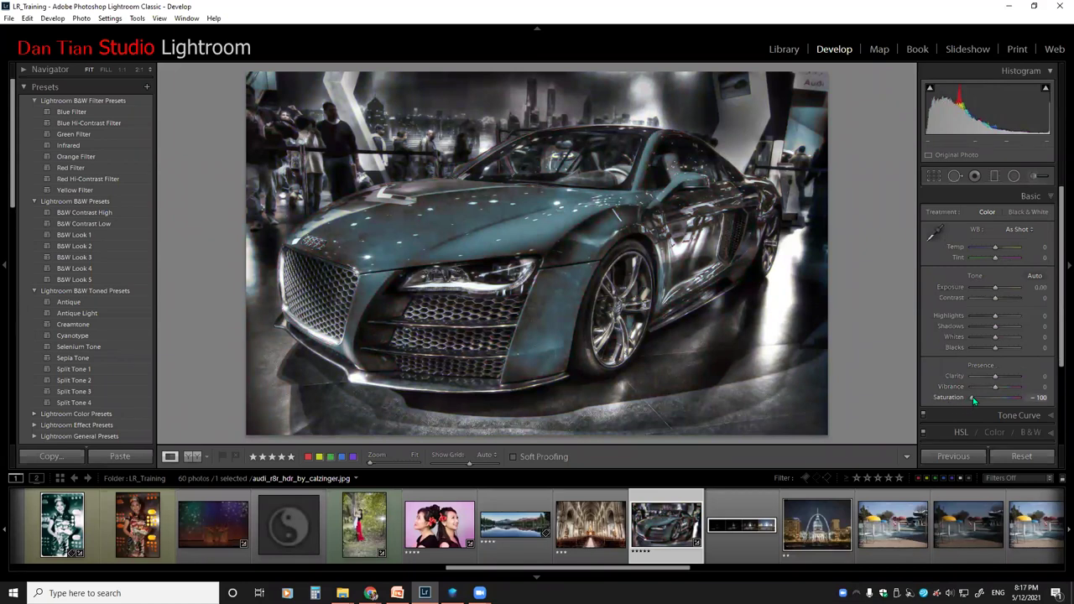
drag(973, 398, 995, 396)
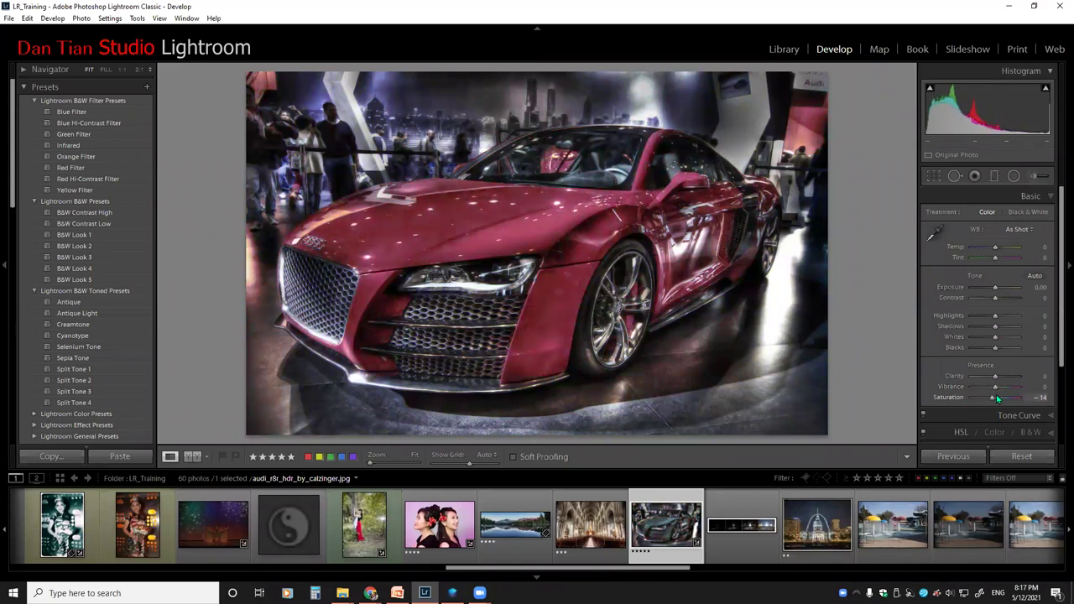
double_click(948, 397)
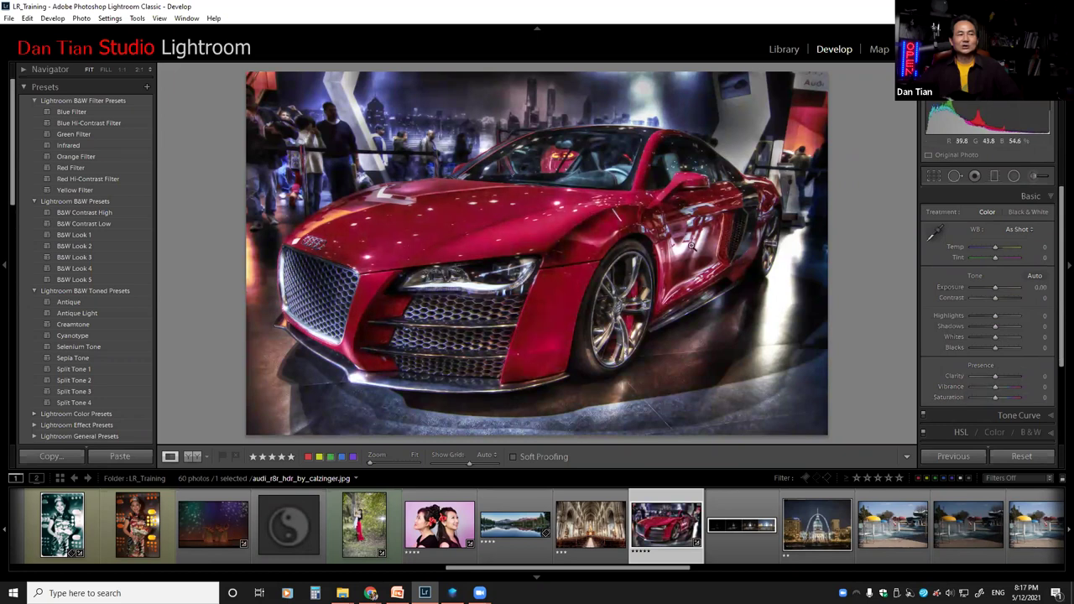
drag(1059, 228, 1059, 304)
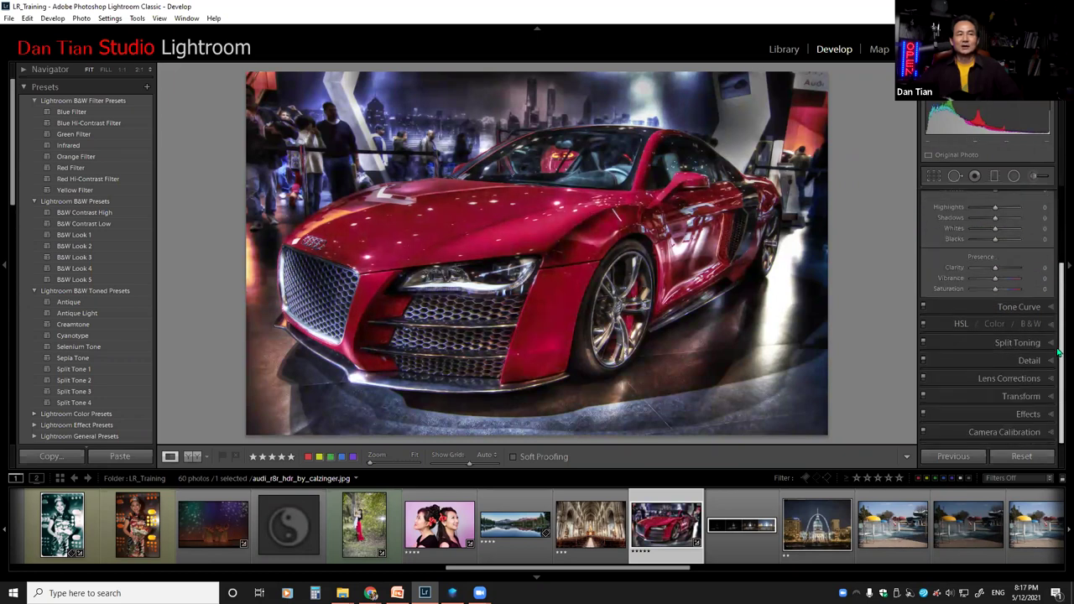
Step: Expand HSL/Color/B&W, try the Red saturation slider, and reset it back to 0
click(959, 325)
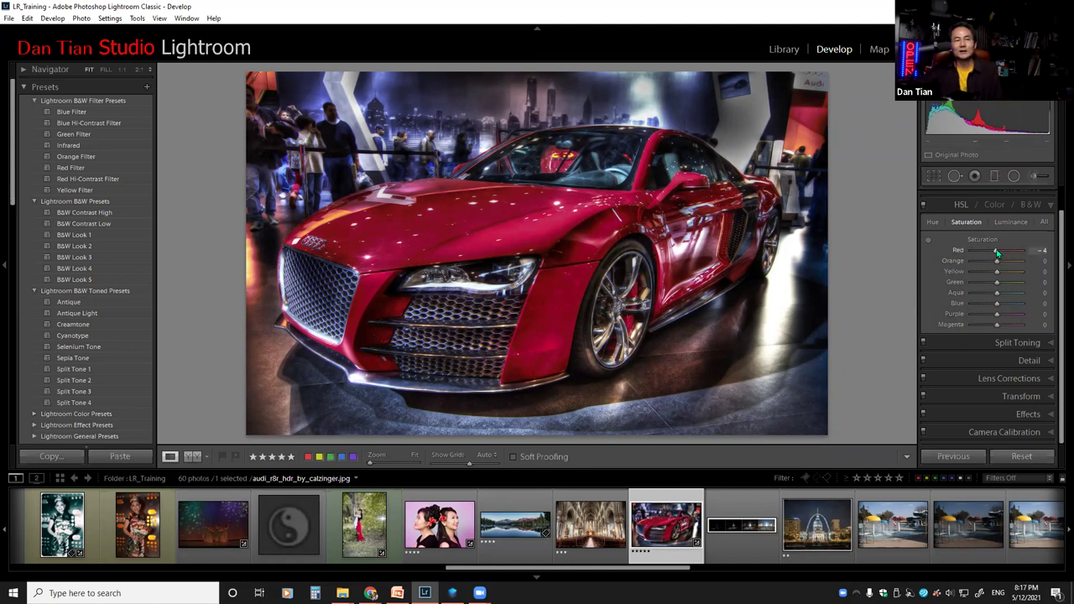
mouse_move(997, 251)
mouse_down()
mouse_move(974, 249)
mouse_move(1007, 249)
mouse_up()
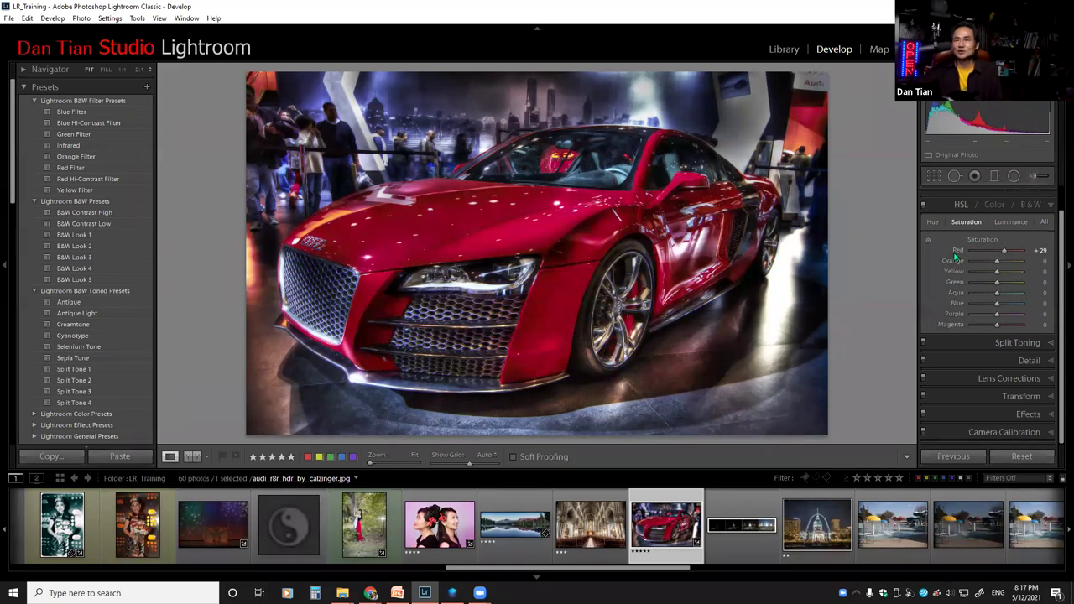
double_click(955, 251)
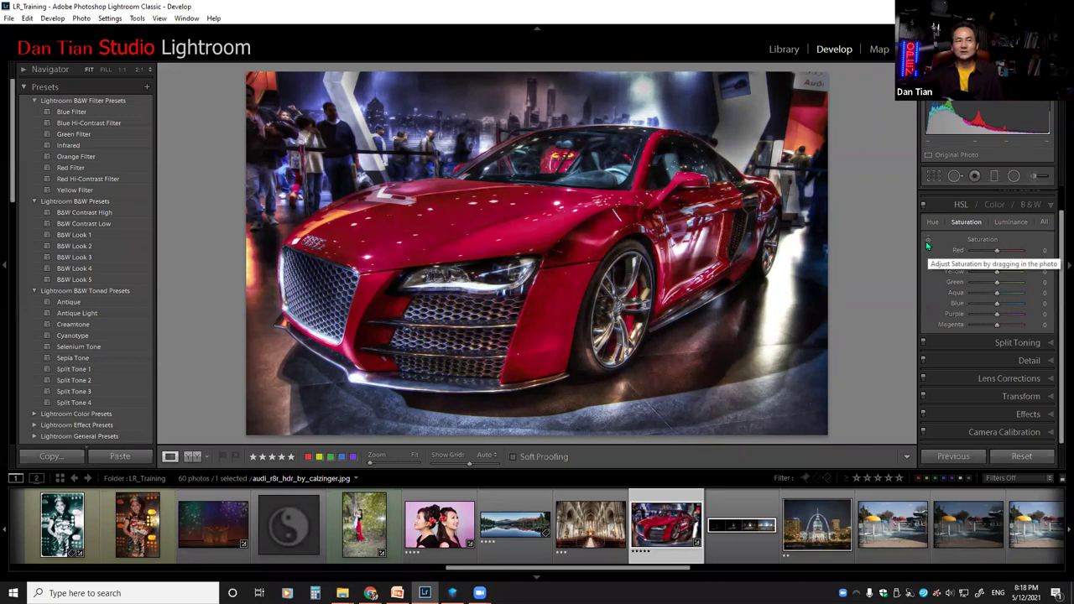
click(927, 244)
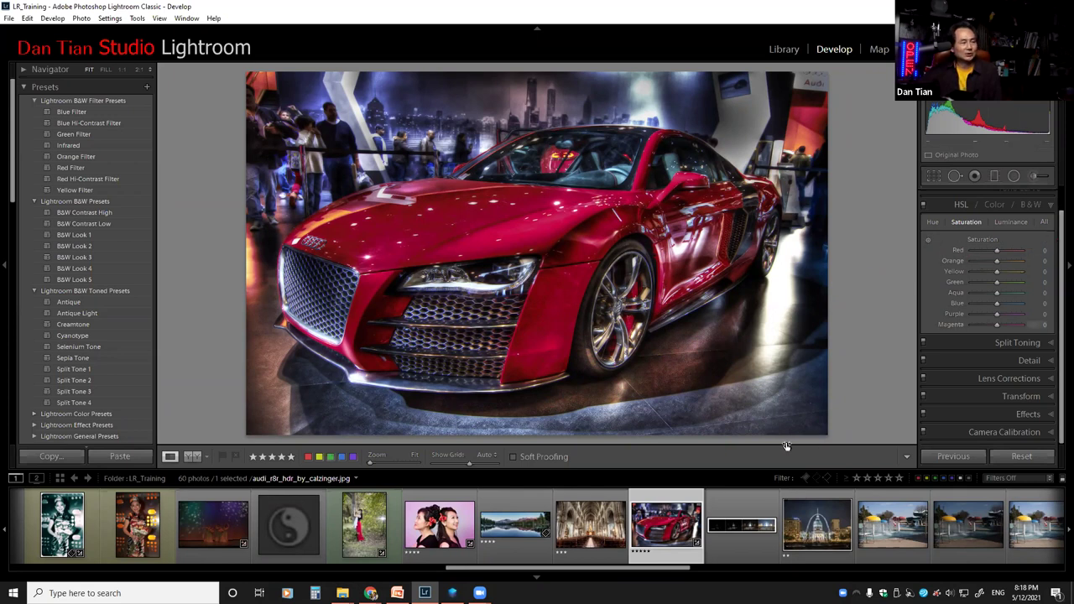
drag(653, 568, 376, 567)
Step: Open the seascape IMG_4174.CR2 and raise its Blue saturation to +44
click(495, 509)
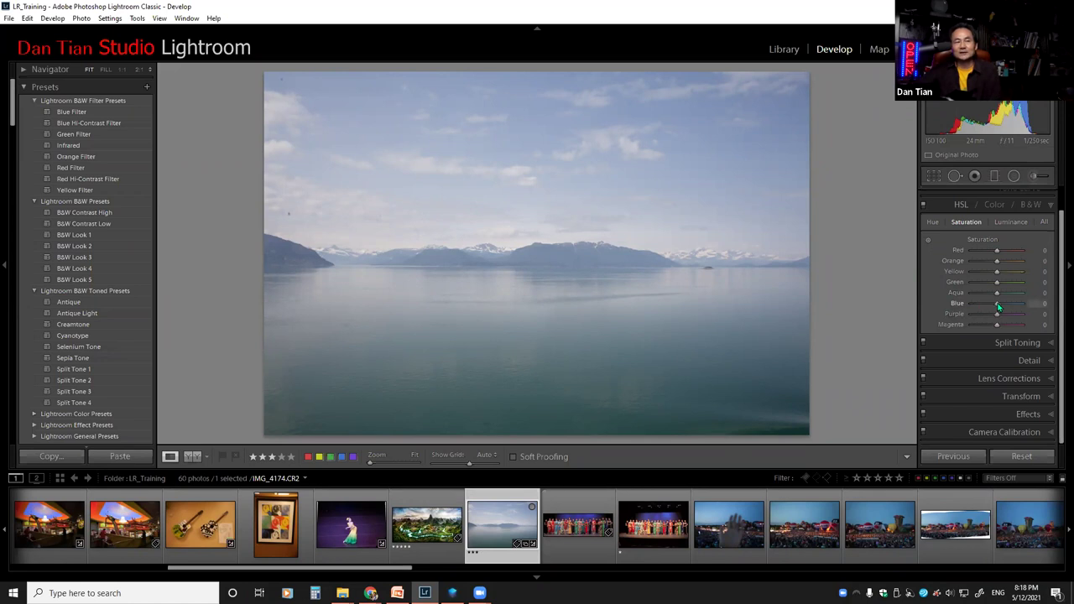
drag(997, 307, 1008, 304)
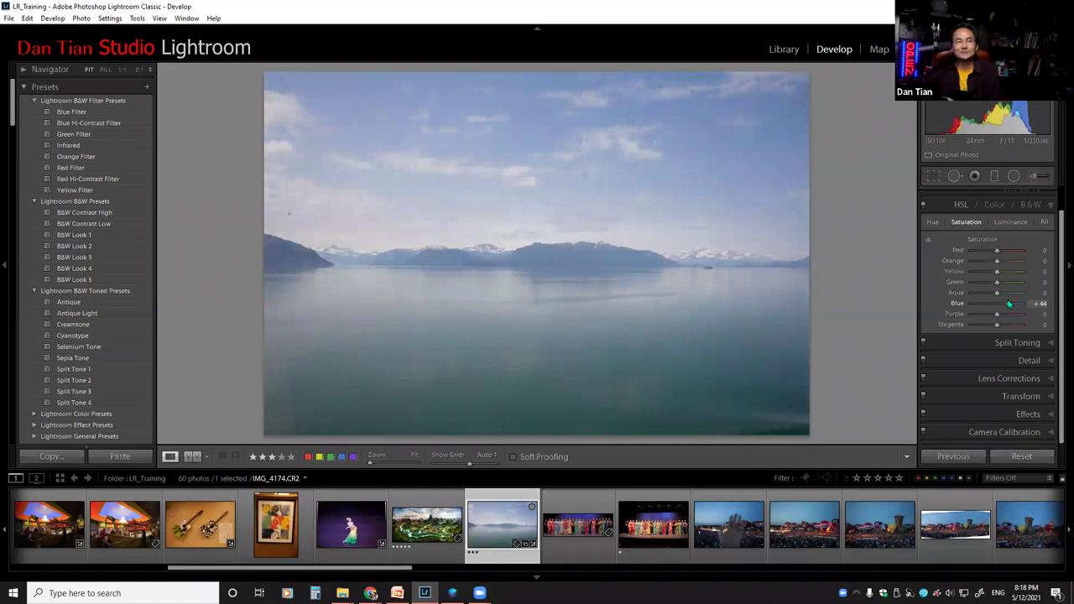
click(928, 240)
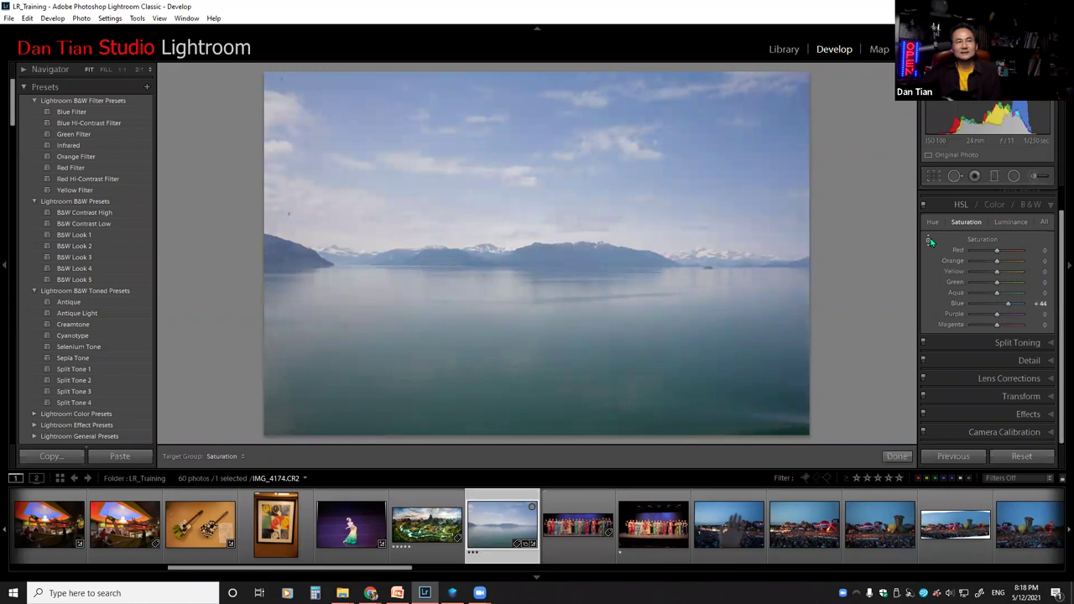
Step: Reset Blue saturation, then boost the sky and water's blues by dragging on the photo
double_click(952, 303)
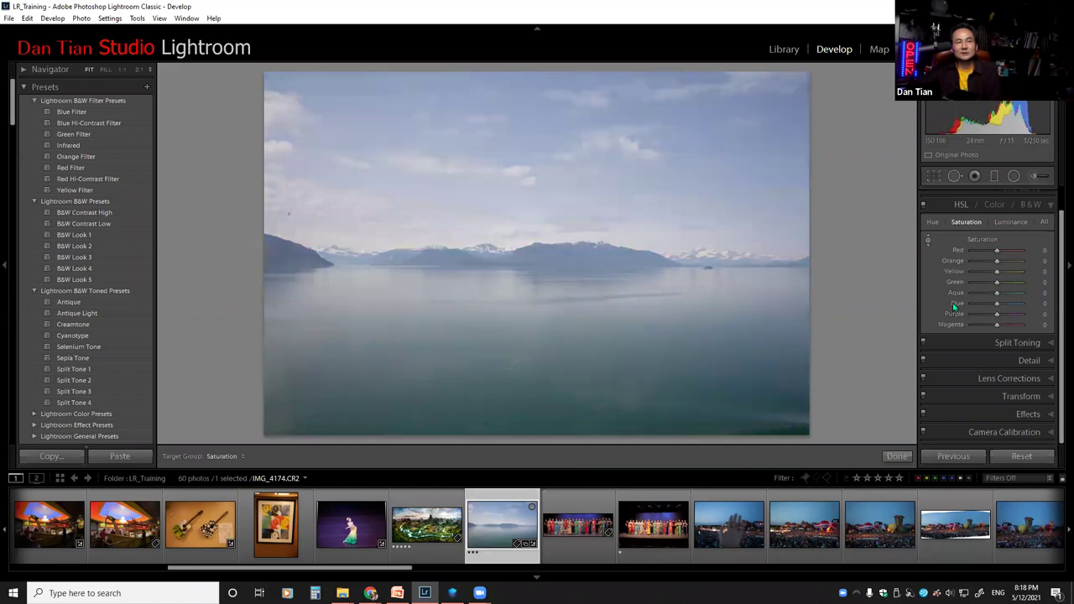
click(928, 240)
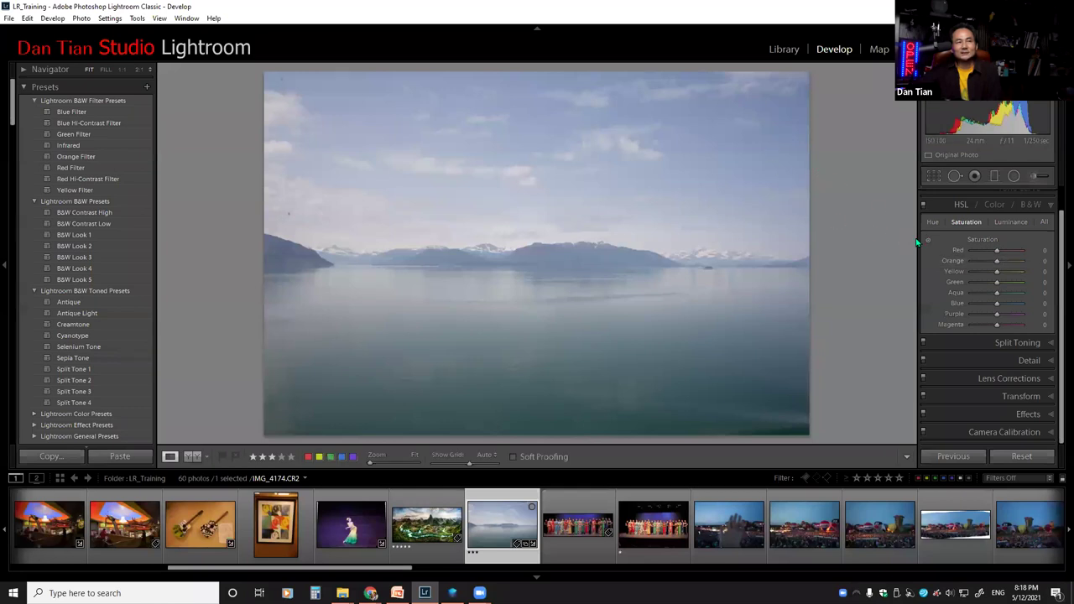
click(928, 241)
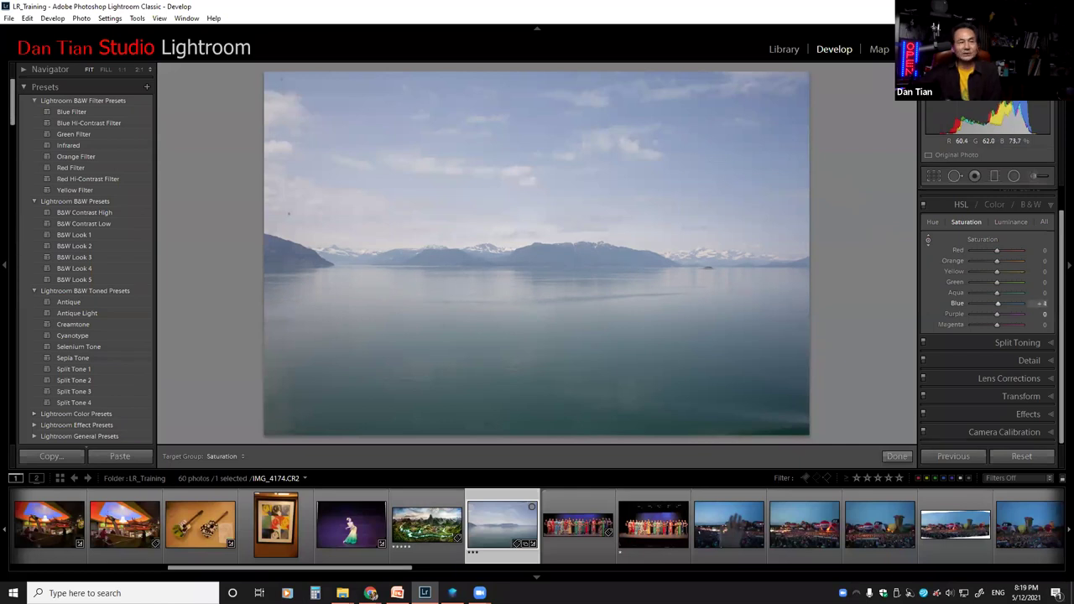
drag(537, 167, 537, 71)
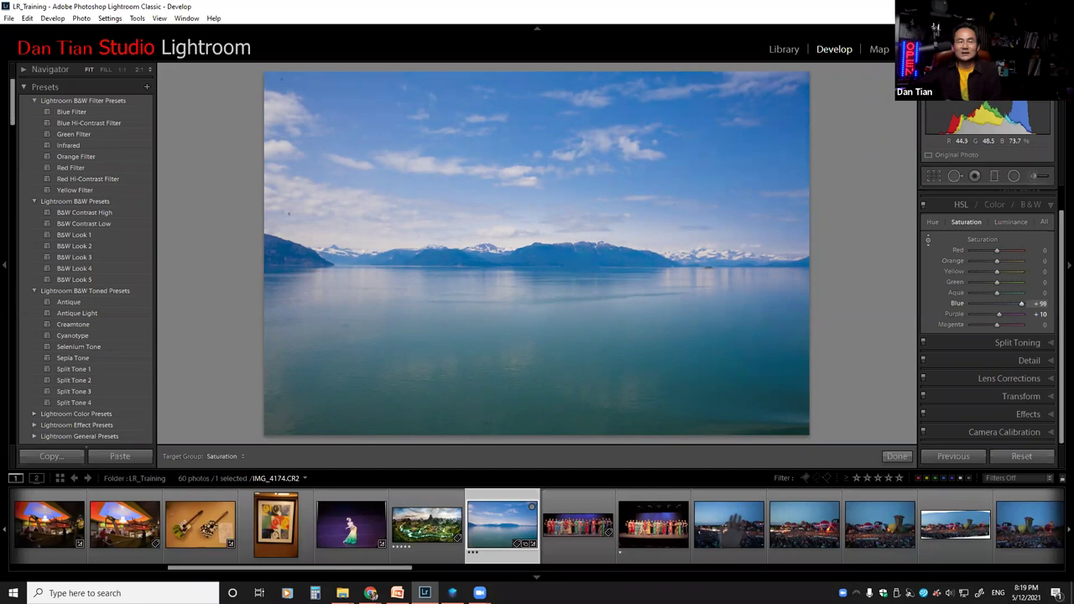
Step: Step the Blue saturation down until it reads -6
key(Down)
key(Down)
key(Down)
key(Down)
key(Down)
key(Down)
key(Down)
key(Down)
key(Down)
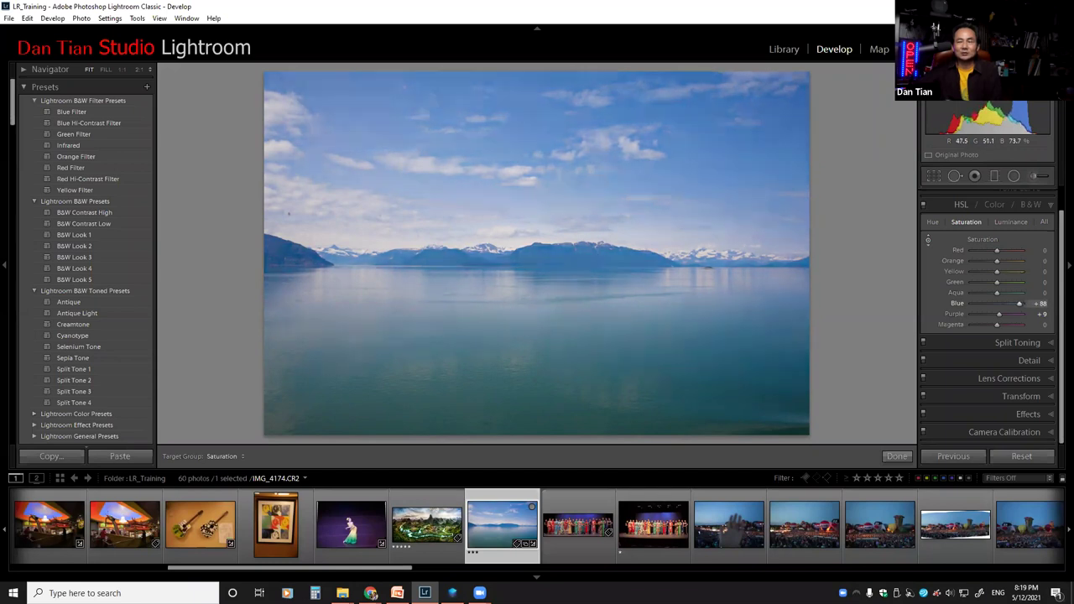
key(Down)
key(Down)
key(Down)
key(Down)
key(Down)
key(Down)
key(Down)
key(Down)
key(Down)
key(Down)
key(Down)
key(Down)
key(Down)
key(Down)
key(Down)
key(Down)
key(Down)
key(Down)
key(Down)
key(Down)
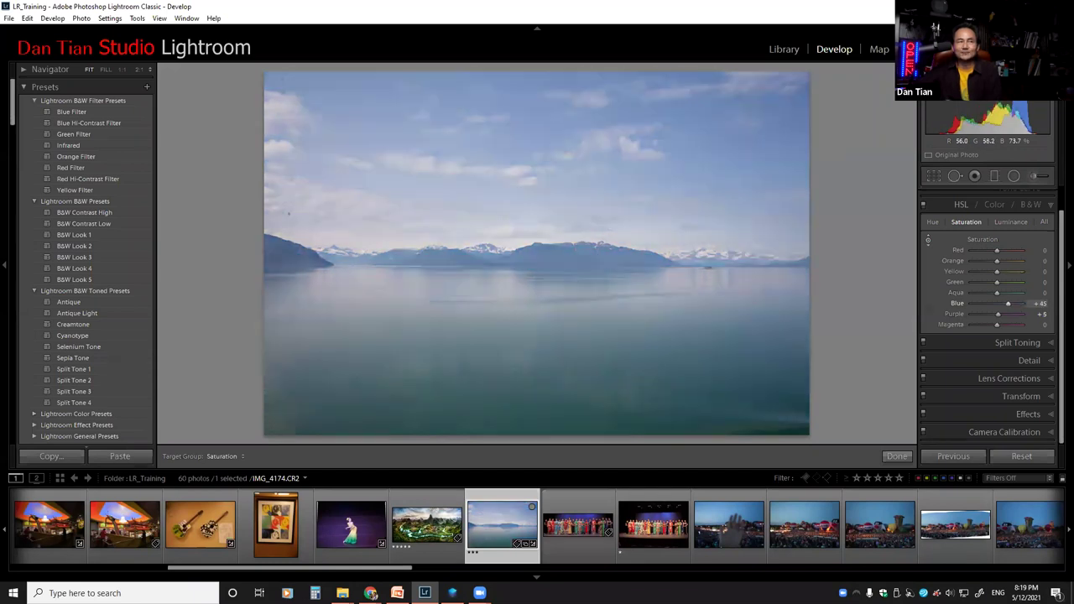
key(Down)
key(Down)
key(Down)
key(Down)
key(Down)
key(Down)
key(Down)
key(Down)
key(Down)
key(Down)
key(Down)
key(Down)
key(Down)
key(Down)
key(Down)
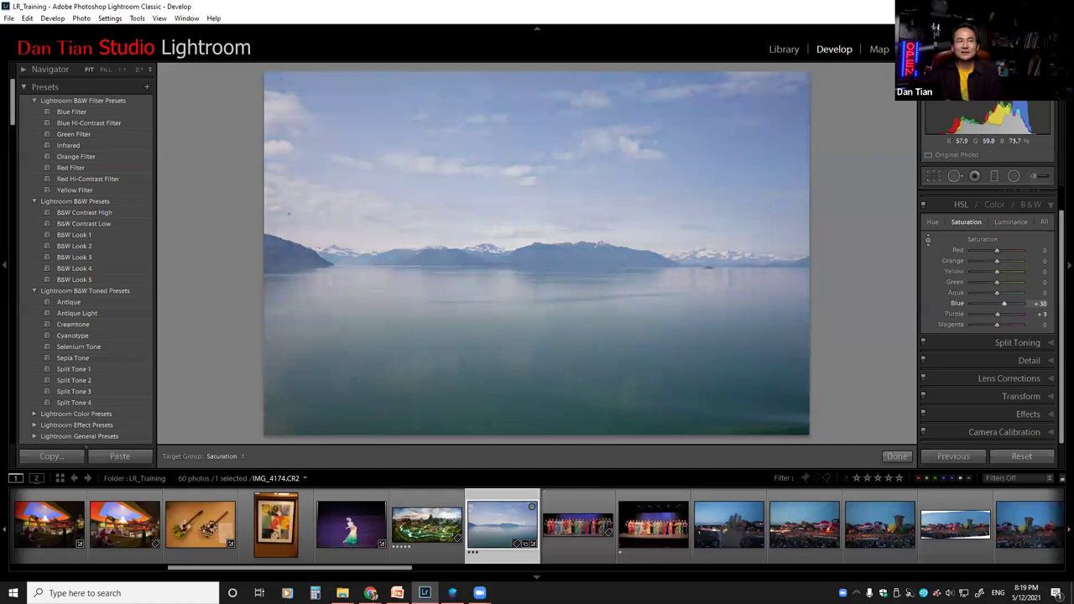
key(Down)
key(Down)
key(Down)
key(Down)
key(Down)
key(Down)
key(Down)
key(Down)
key(Down)
key(Down)
key(Down)
key(Down)
key(Down)
key(Down)
key(Down)
key(Down)
key(Down)
key(Down)
key(Down)
key(Down)
key(Down)
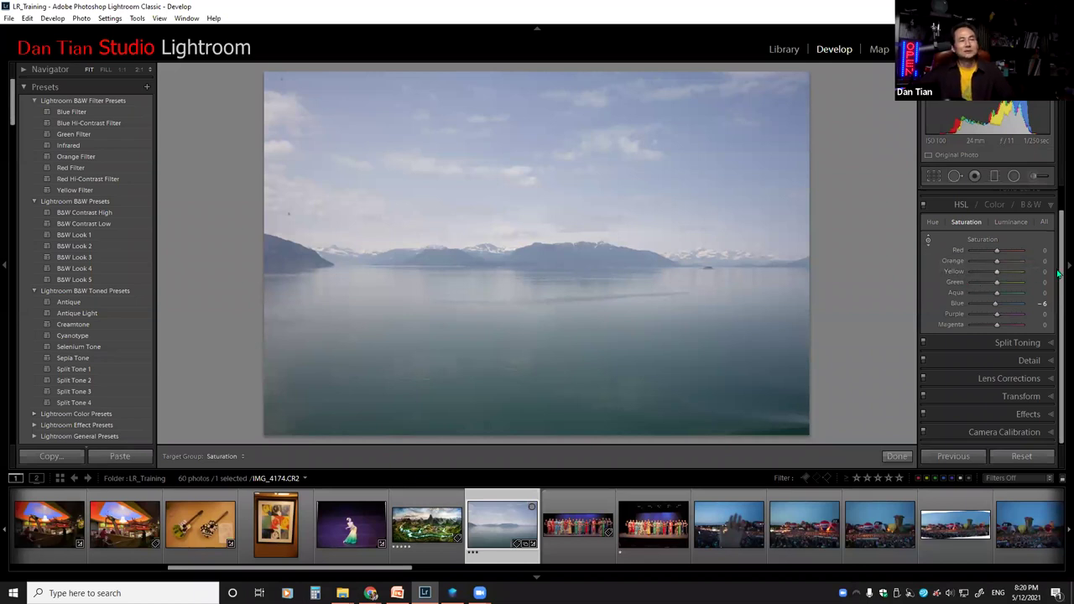
scroll(1059, 270, up, 2)
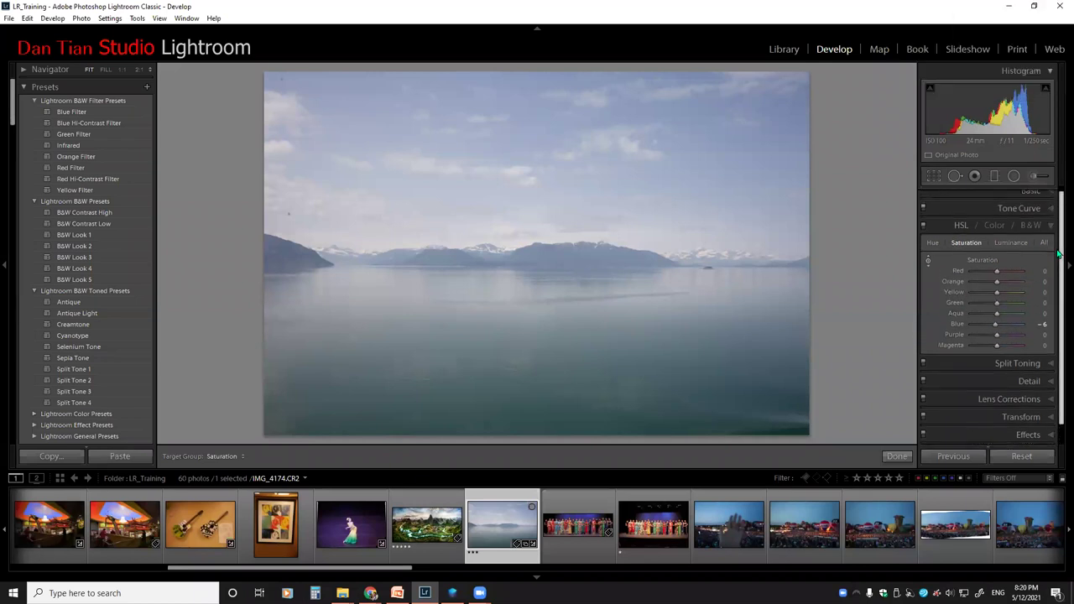
scroll(1058, 254, down, 1)
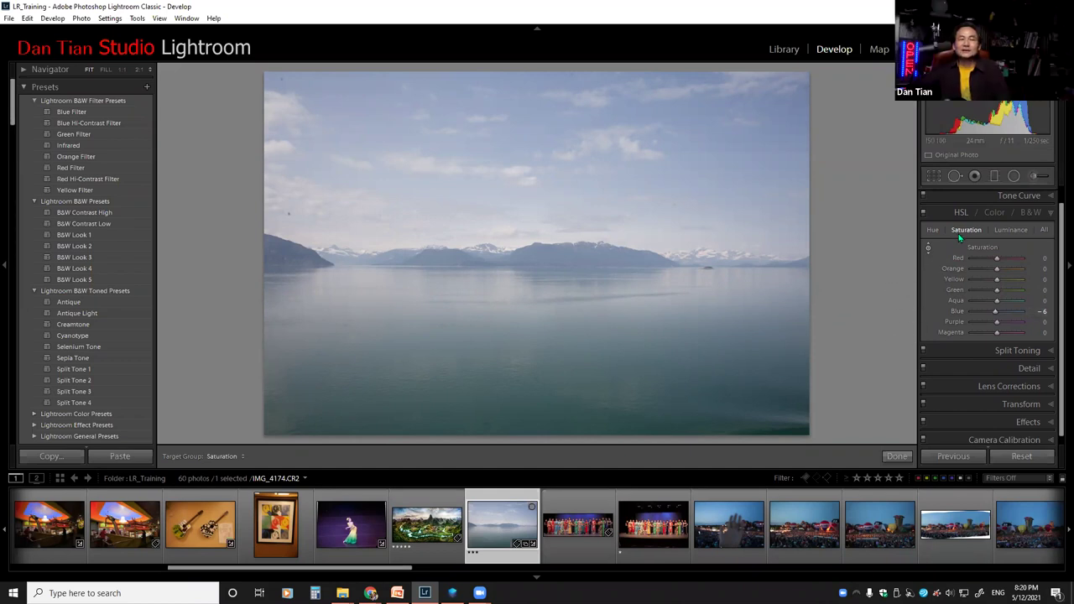
Step: In HSL Luminance, test the Blue slider and reset it to 0
click(1006, 230)
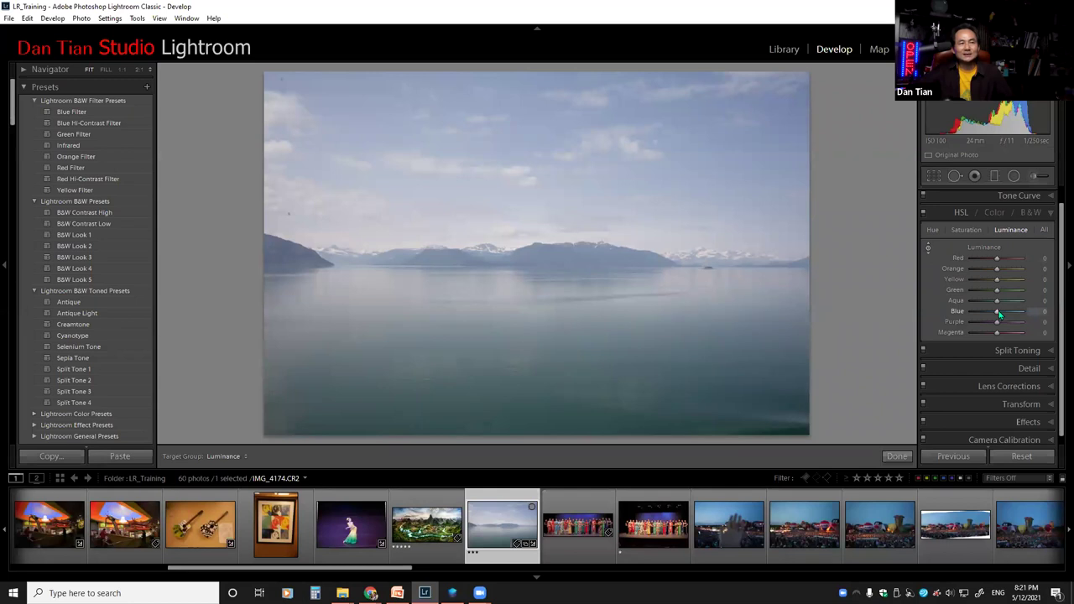
drag(1000, 314, 953, 322)
double_click(953, 316)
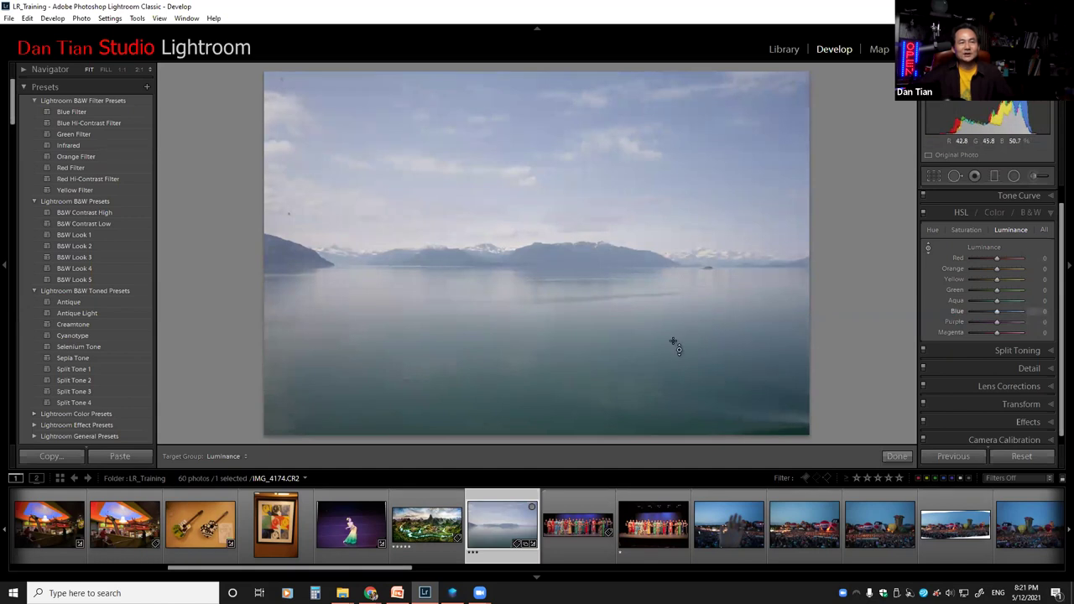
Step: Darken the sky and water on the photo to Blue -58 and Aqua -19 luminance
click(929, 250)
click(928, 250)
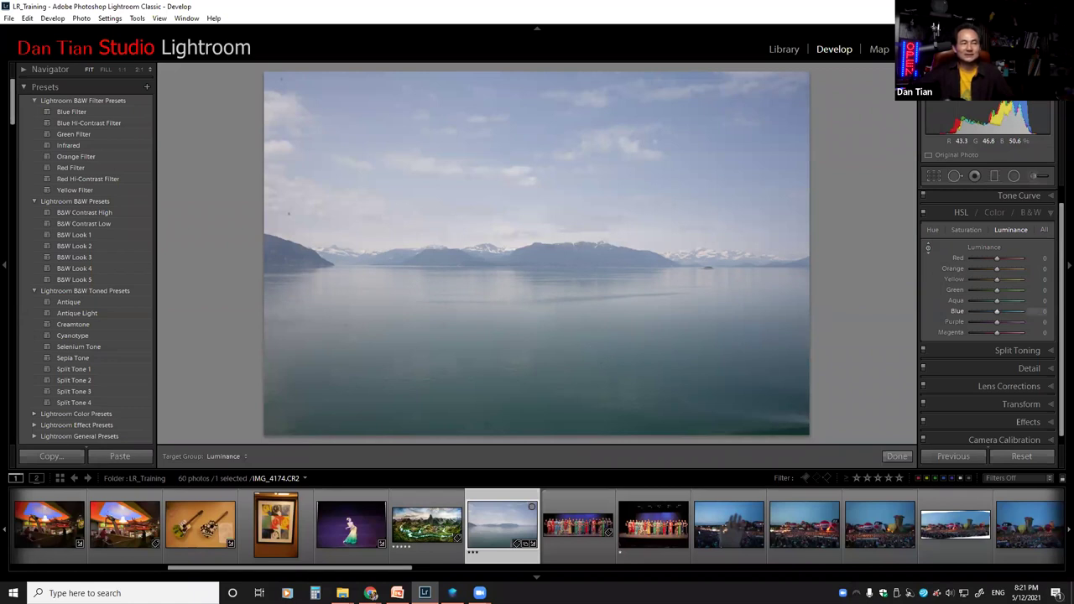
drag(432, 126, 432, 167)
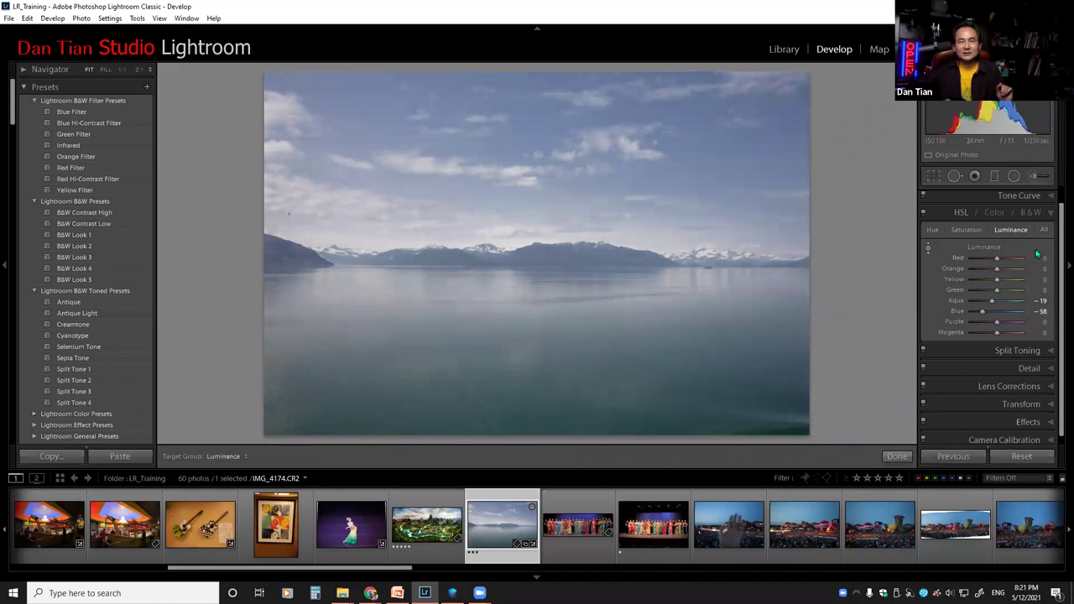
scroll(1059, 277, down, 1)
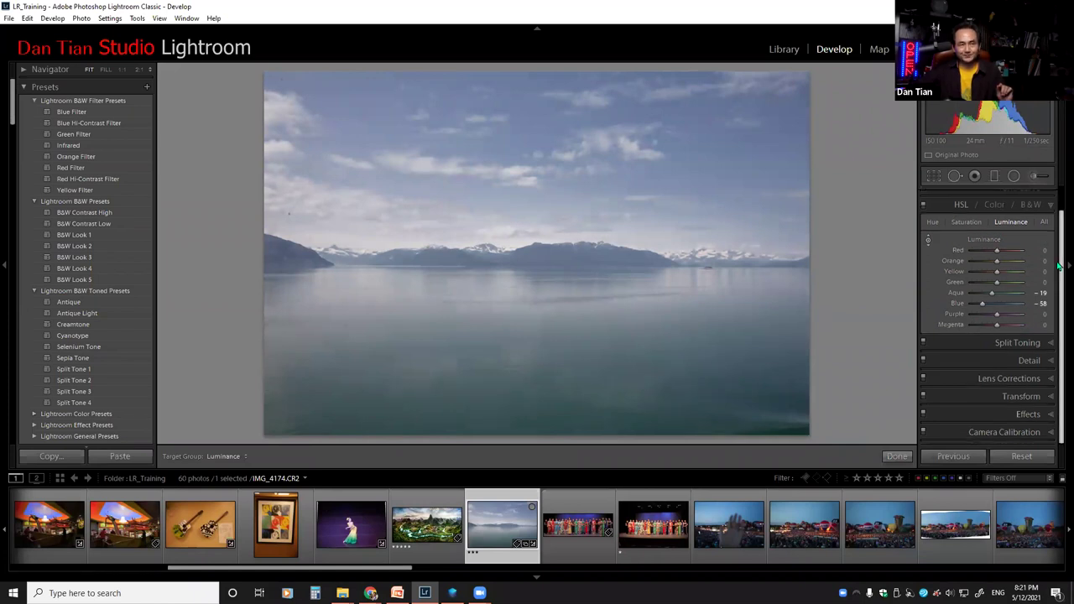
scroll(1058, 276, up, 1)
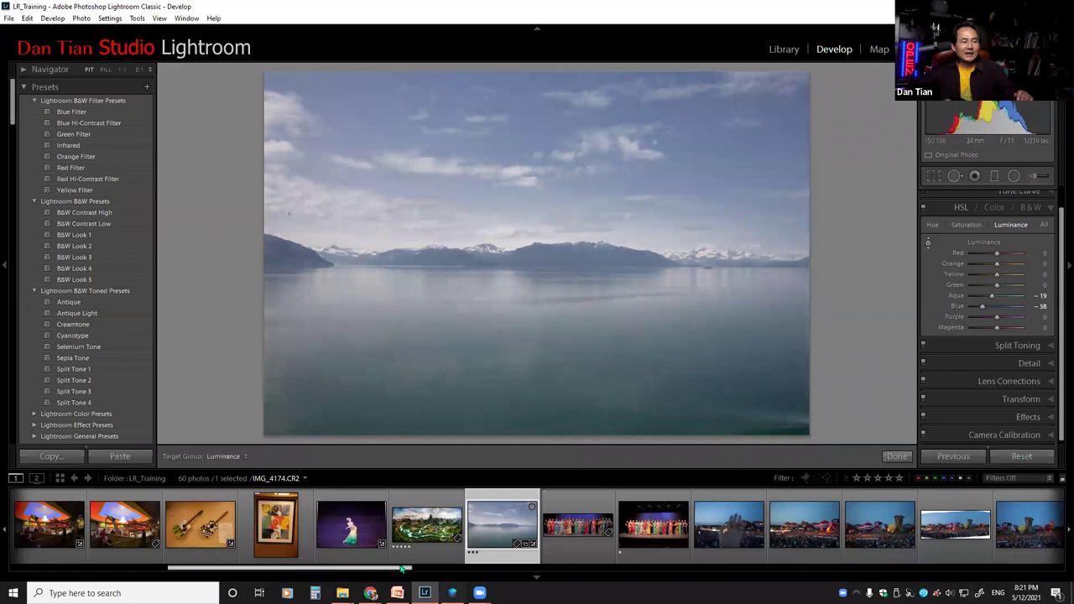
Step: Open the hay-bale field photo Ennis-1008.CR2 and reset all its adjustments to default
click(496, 570)
click(503, 569)
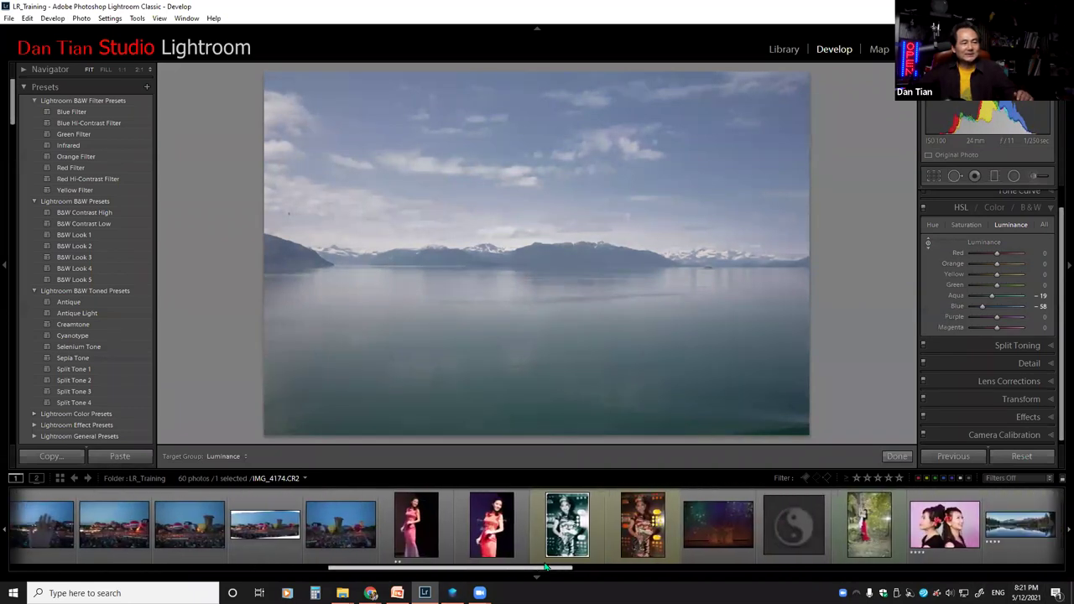
drag(598, 567, 760, 560)
scroll(753, 541, down, 5)
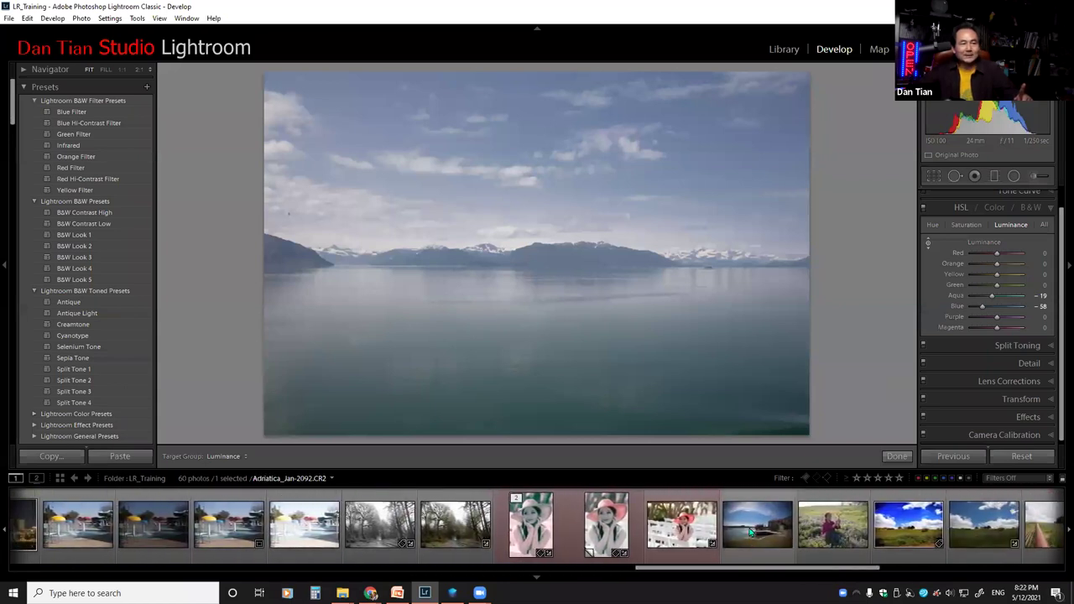
click(980, 518)
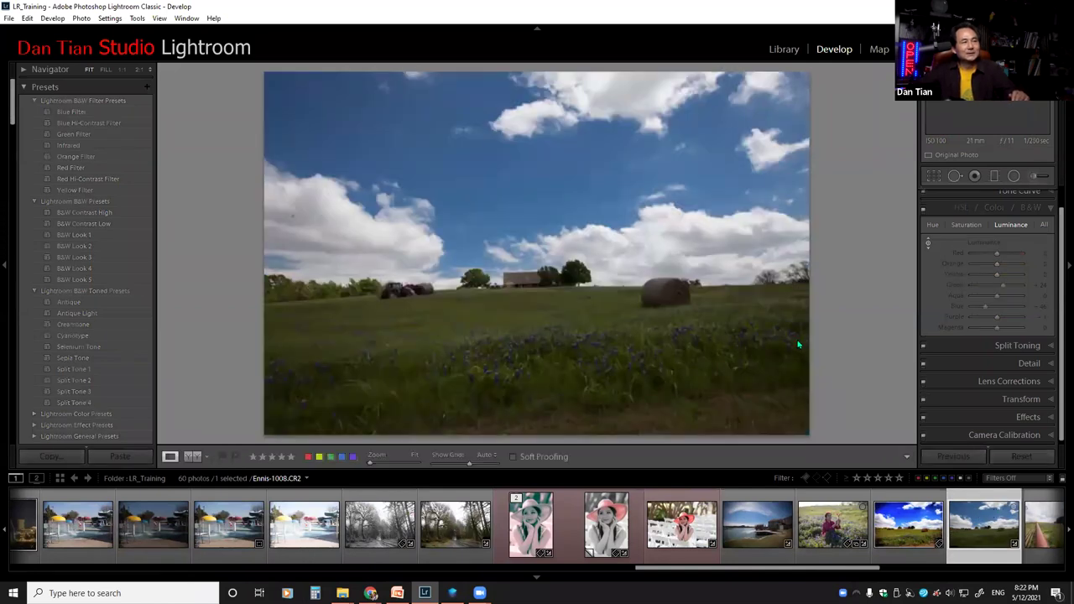
click(1020, 456)
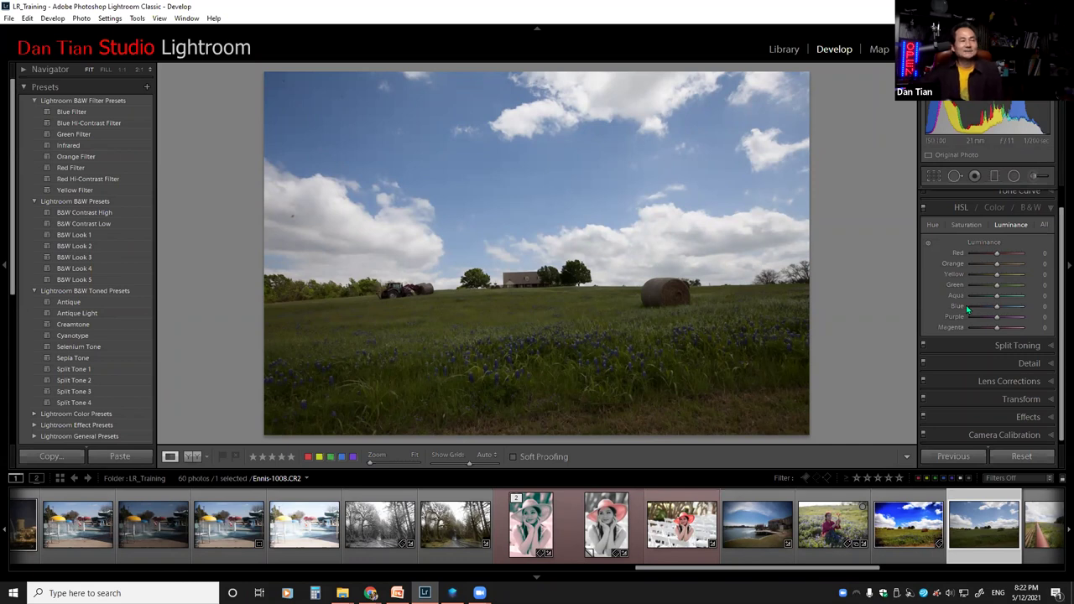
scroll(1058, 228, up, 2)
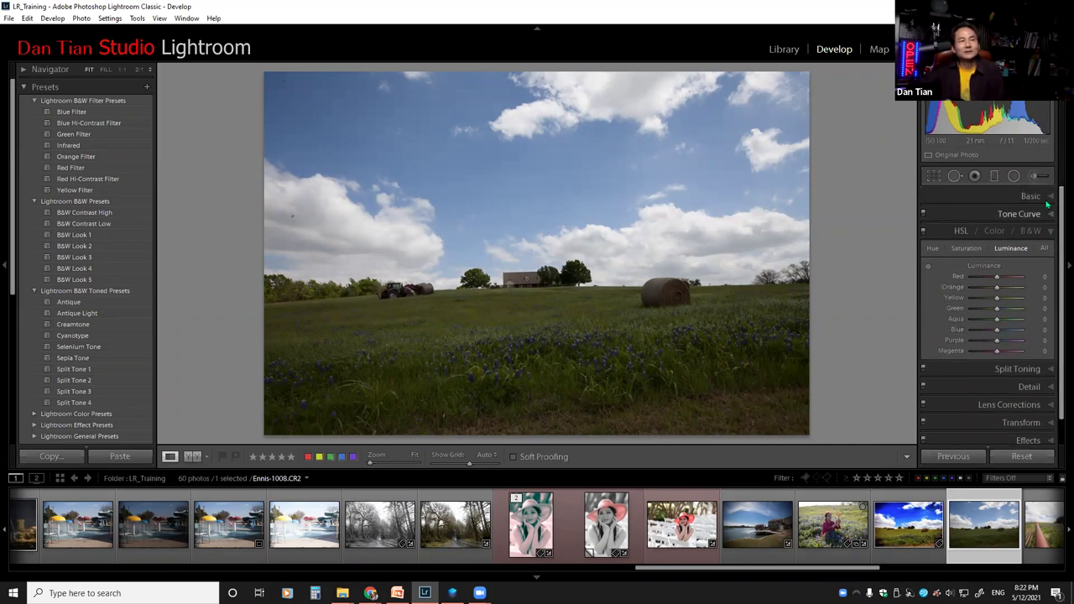
Step: Reset the field photo's Vibrance in the Basic panel from +33 to 0
click(1030, 196)
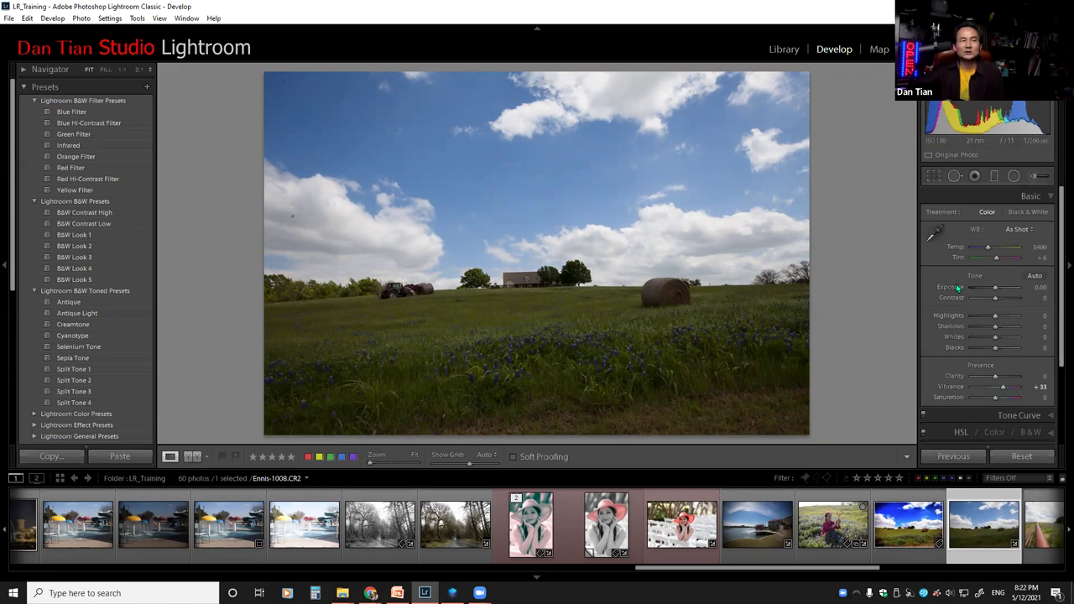
double_click(950, 387)
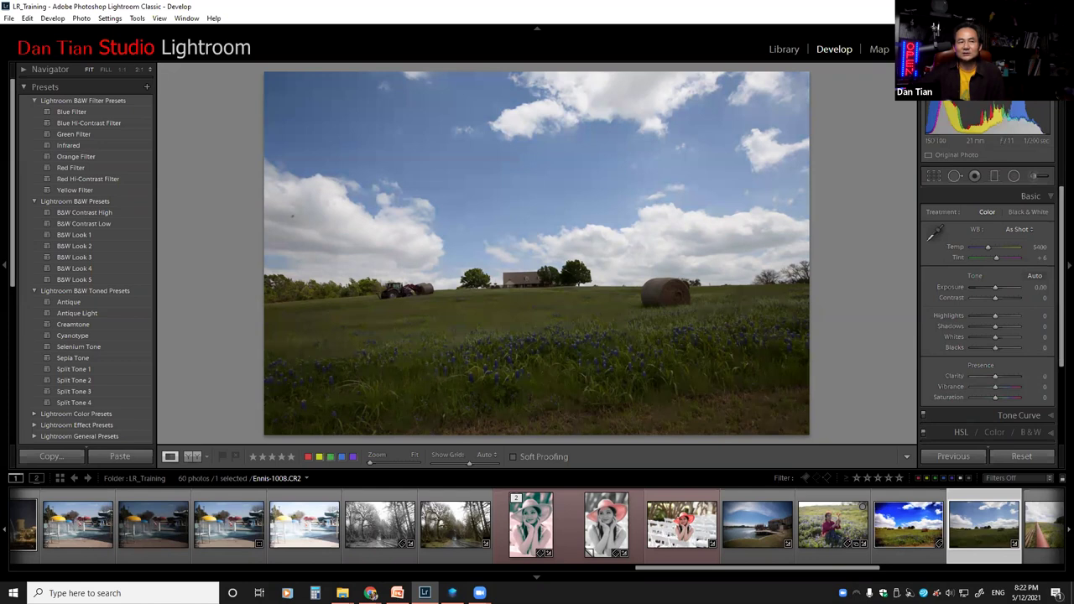
scroll(1059, 240, down, 2)
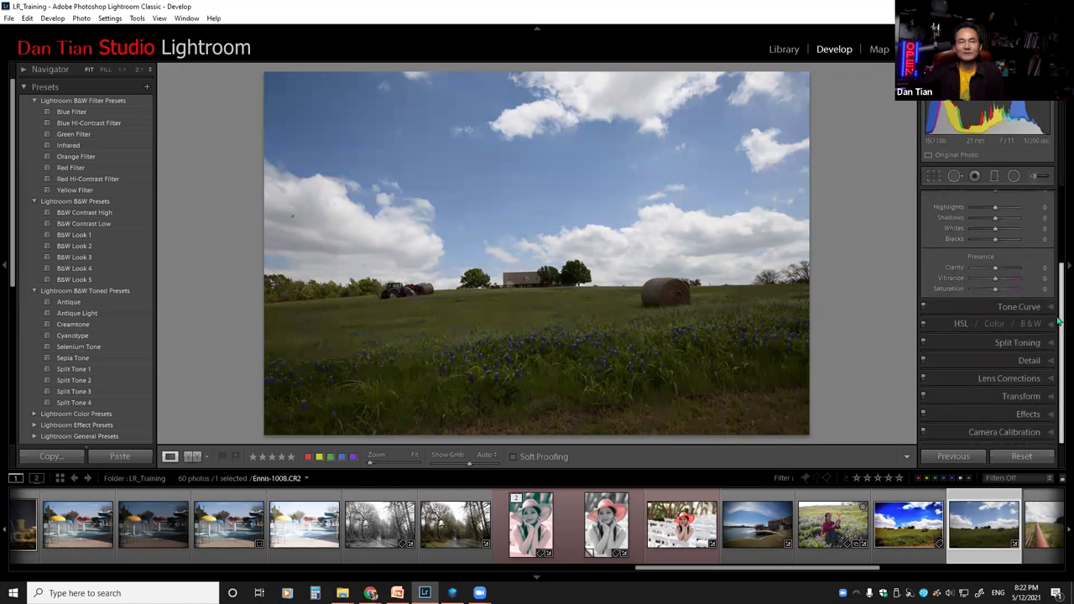
Step: Lower the HSL Blue luminance to -27 to darken the field's sky
click(952, 325)
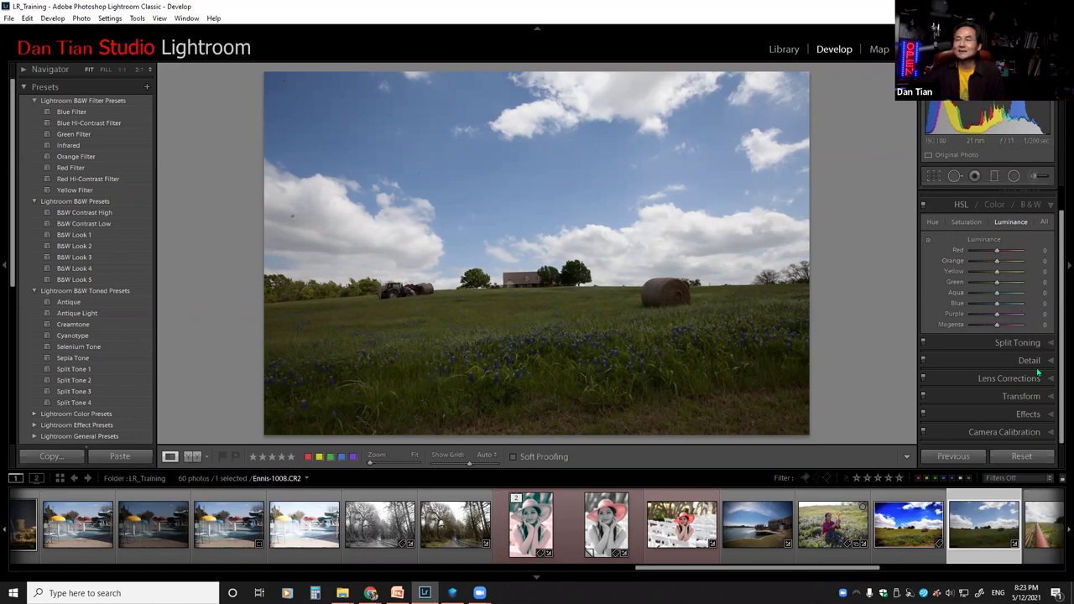
click(966, 223)
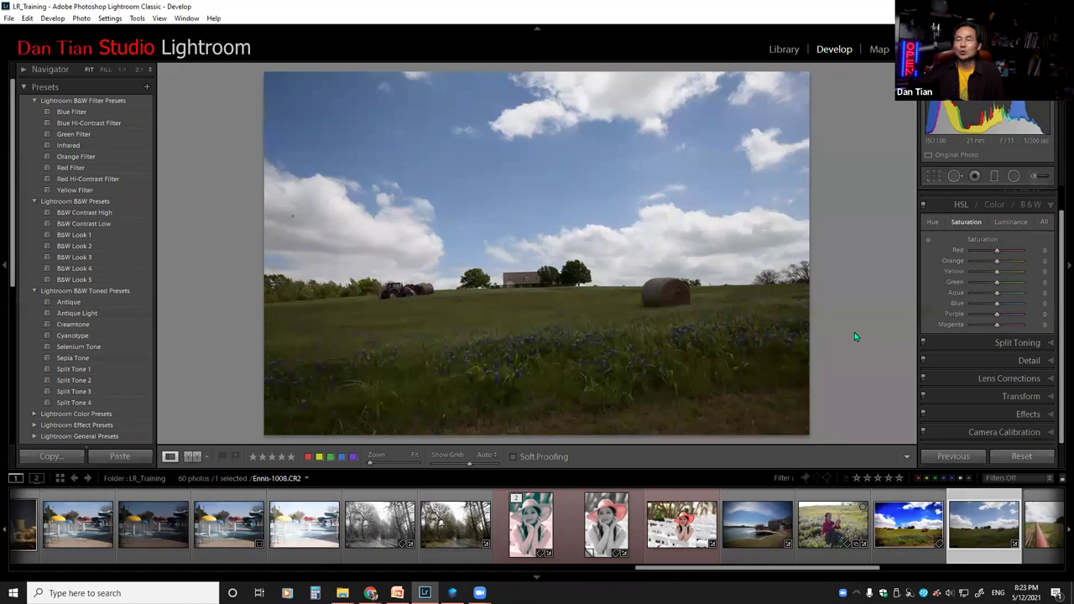
click(1011, 223)
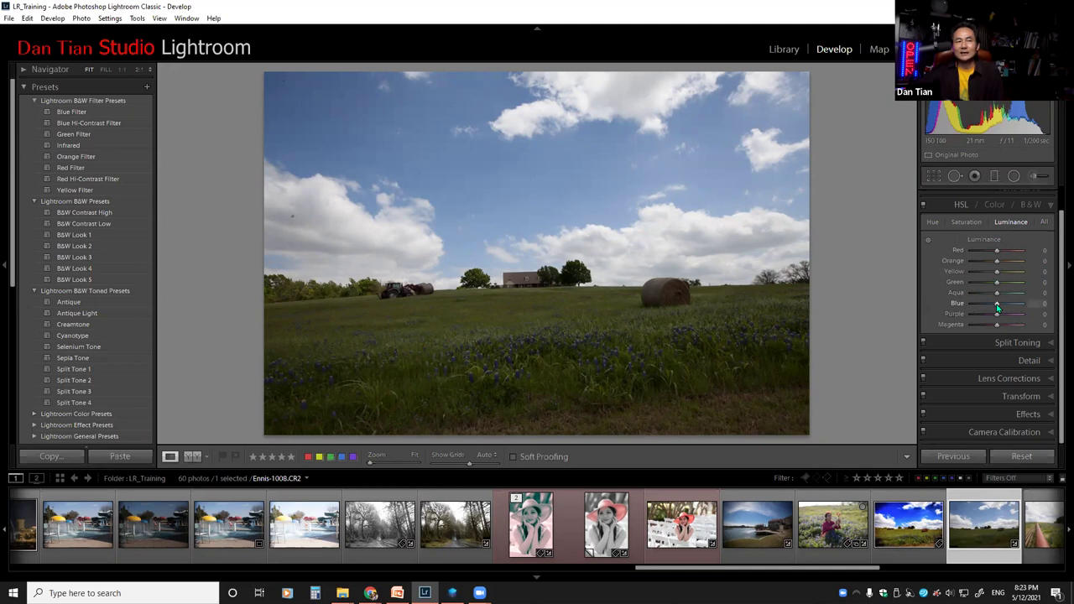
drag(997, 308, 989, 311)
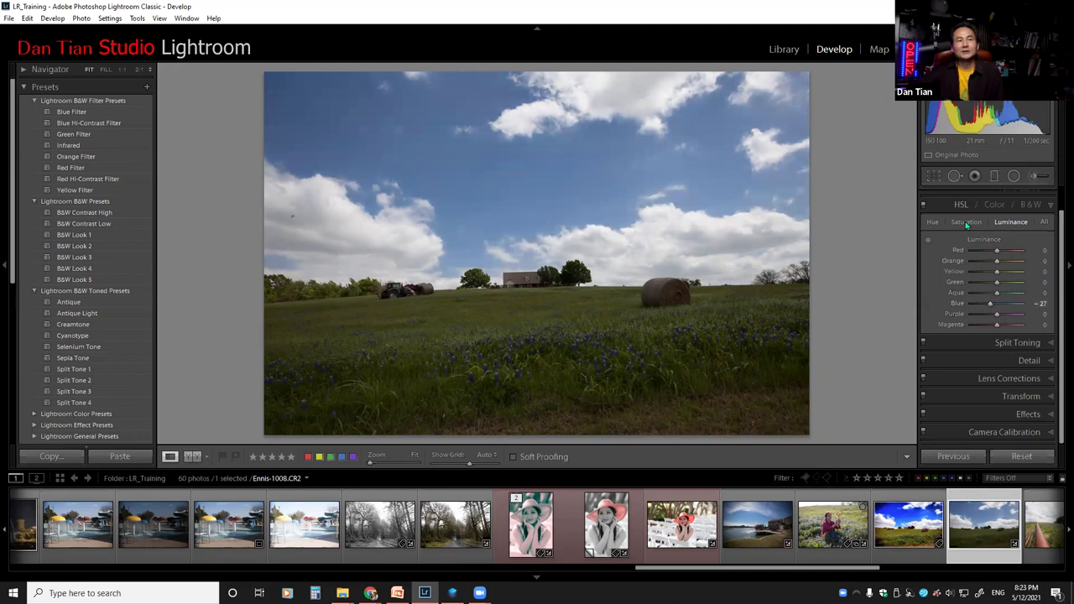
Step: Raise Blue saturation to +27 and slightly darken the Green luminance
click(966, 223)
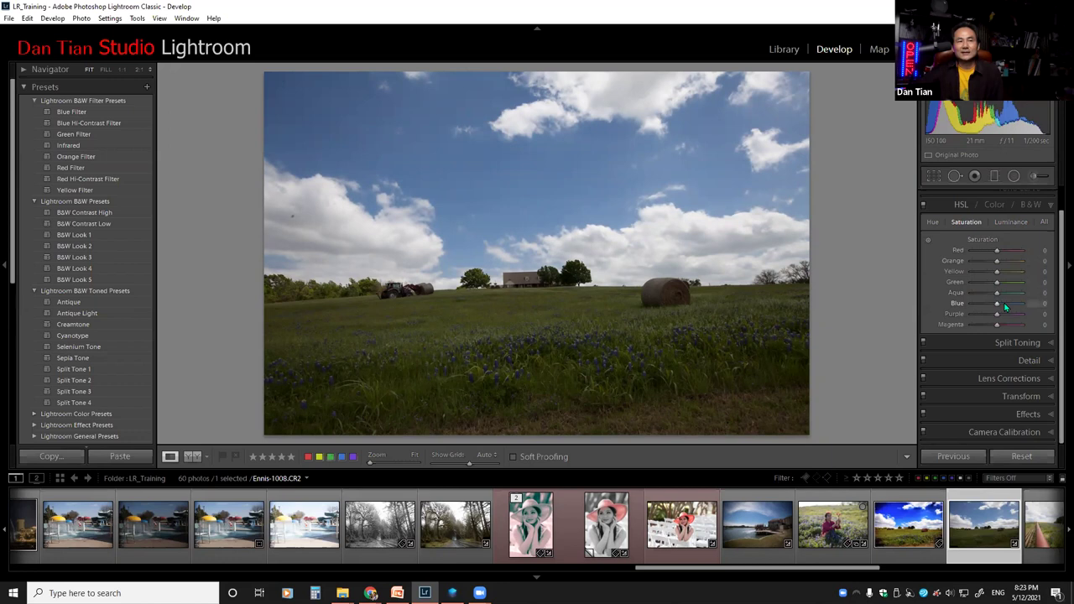
drag(1001, 309, 1009, 309)
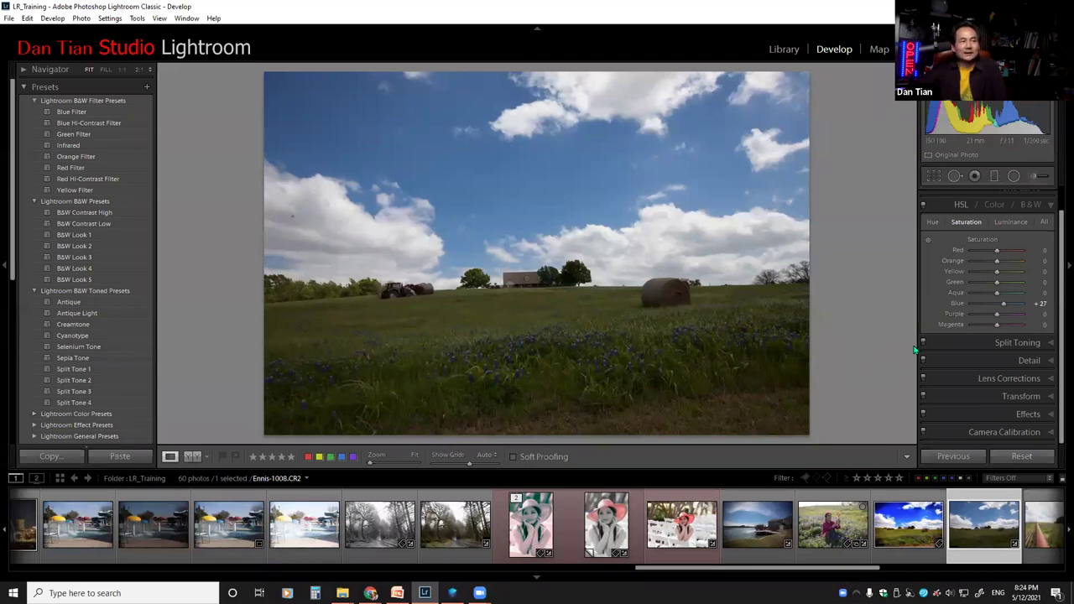
click(1009, 222)
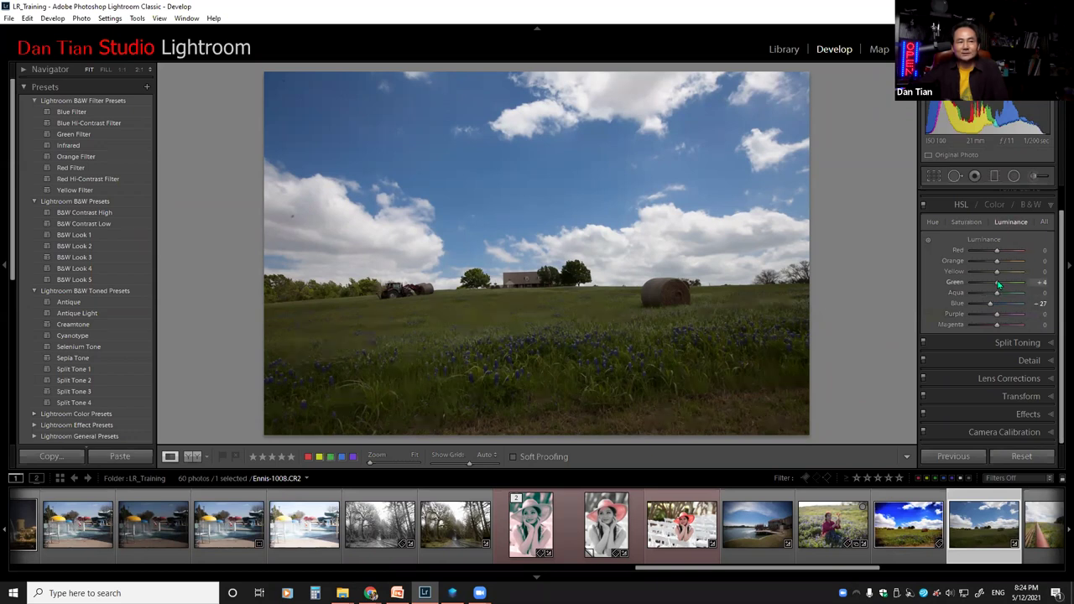
drag(995, 283, 992, 283)
Step: Boost Green saturation to +36 to enrich the grass
click(961, 223)
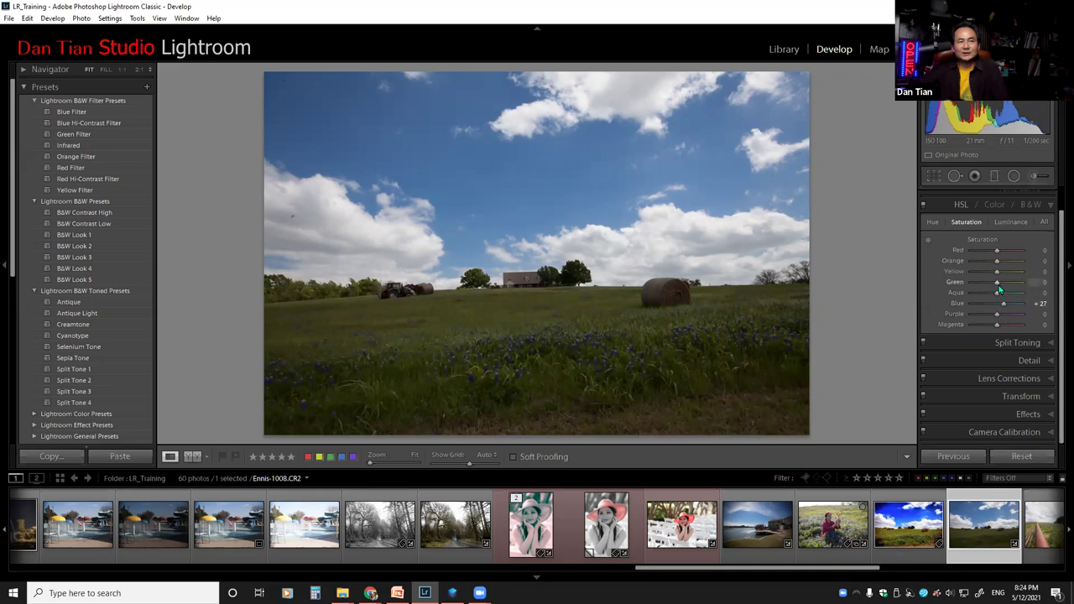
drag(997, 286, 1000, 286)
drag(981, 117, 994, 117)
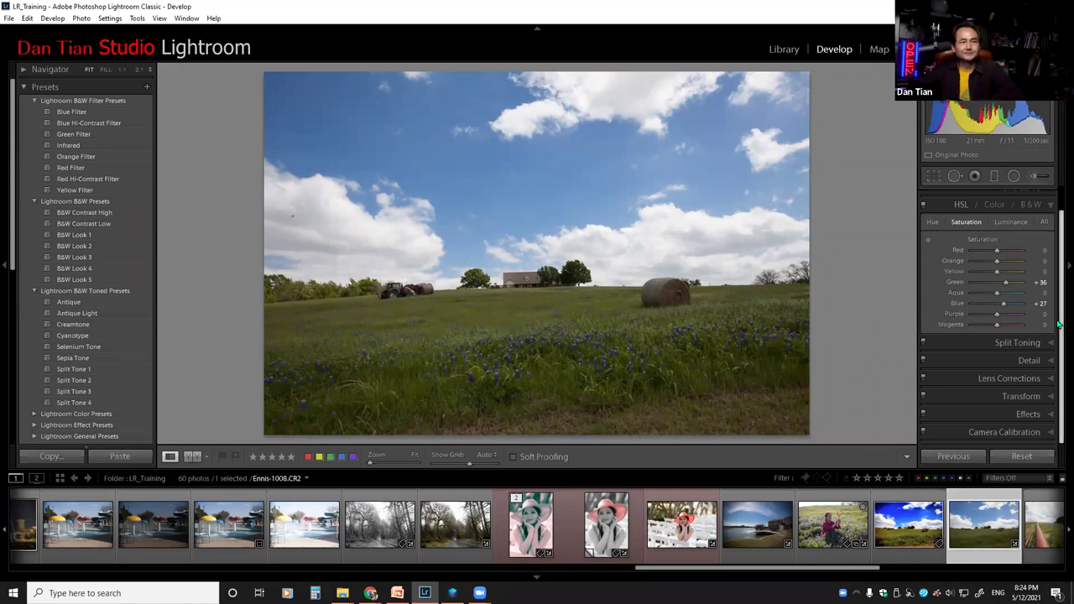
scroll(1052, 314, up, 1)
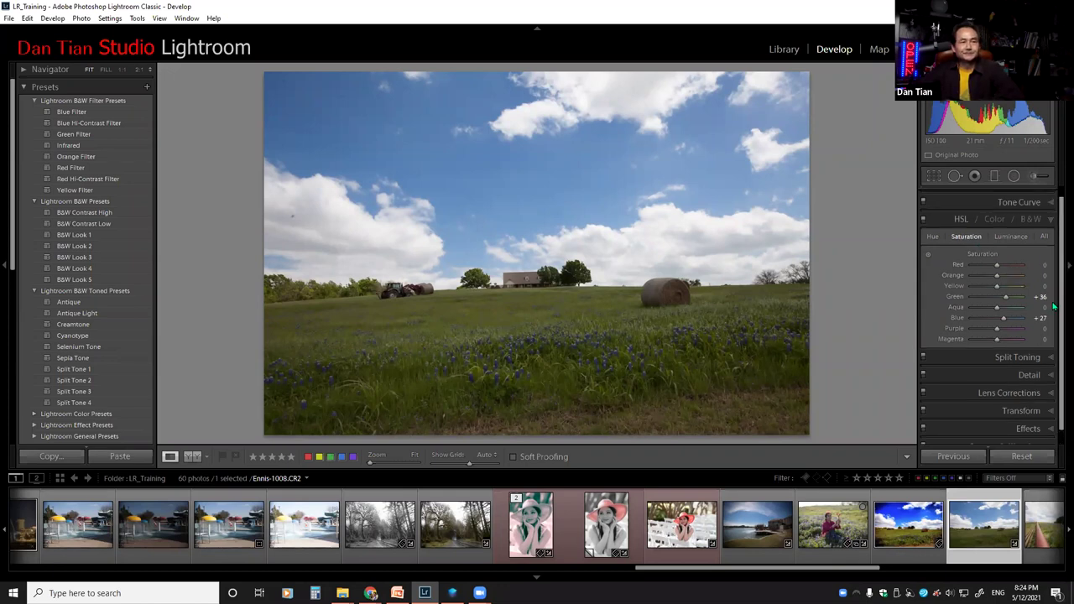
click(928, 256)
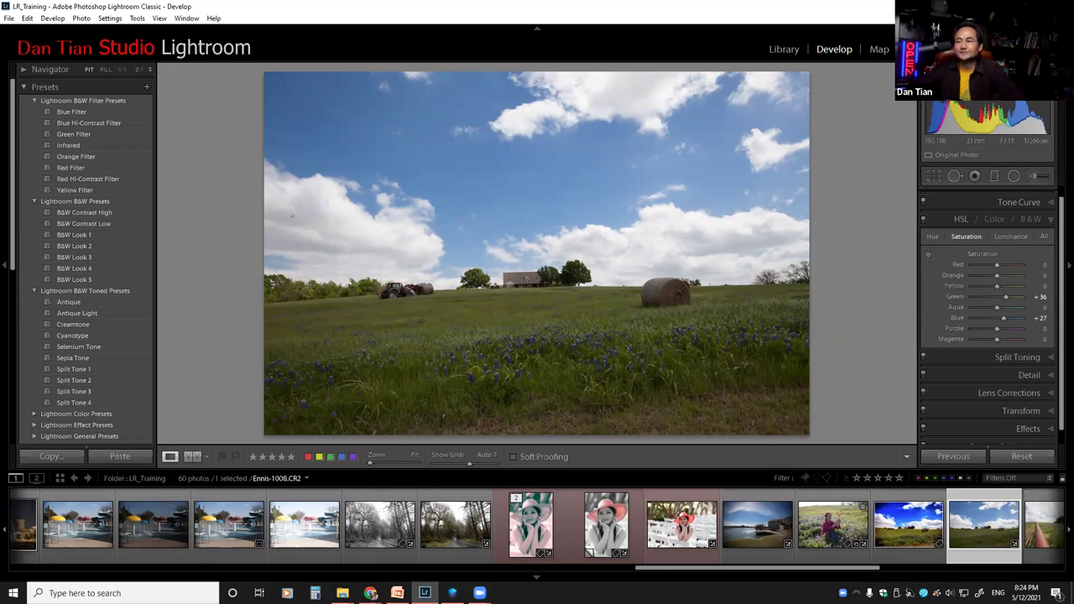
click(397, 593)
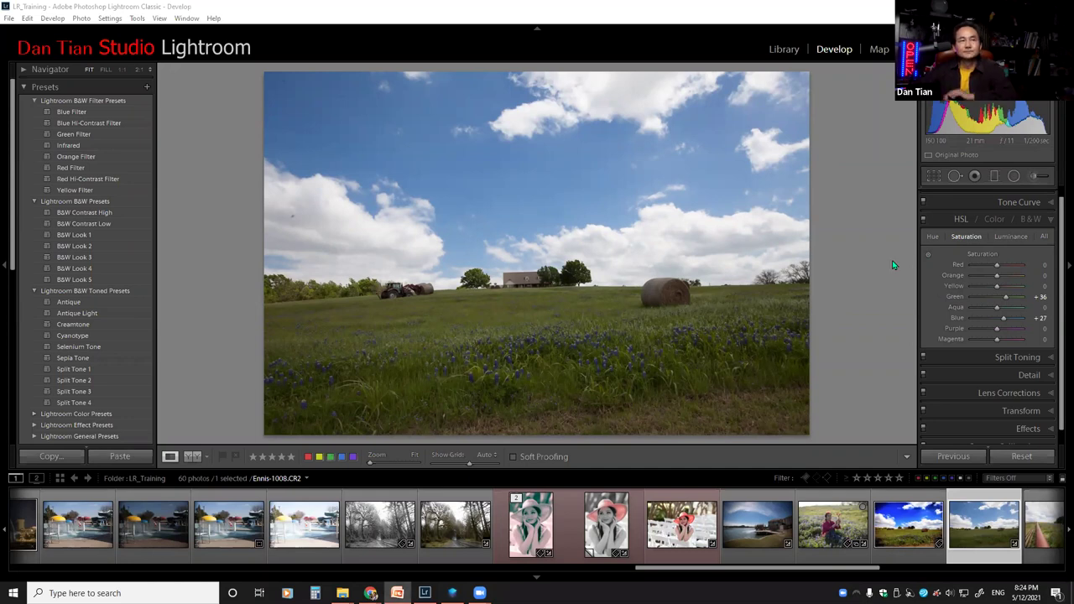
Step: Reset the field photo's colour adjustments and load the red Audi photo from the filmstrip
click(993, 219)
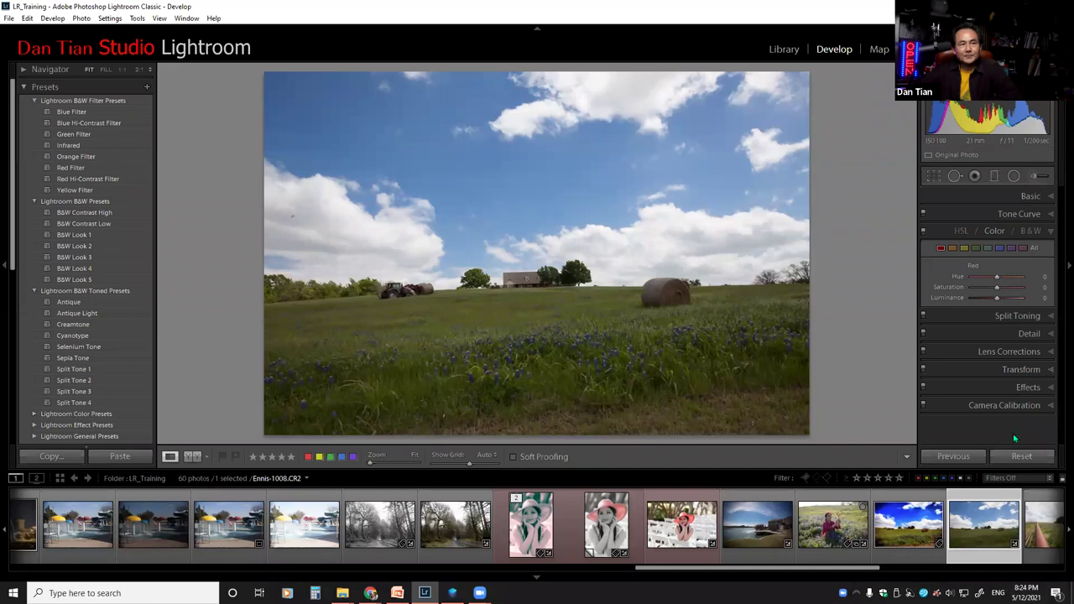
click(1020, 456)
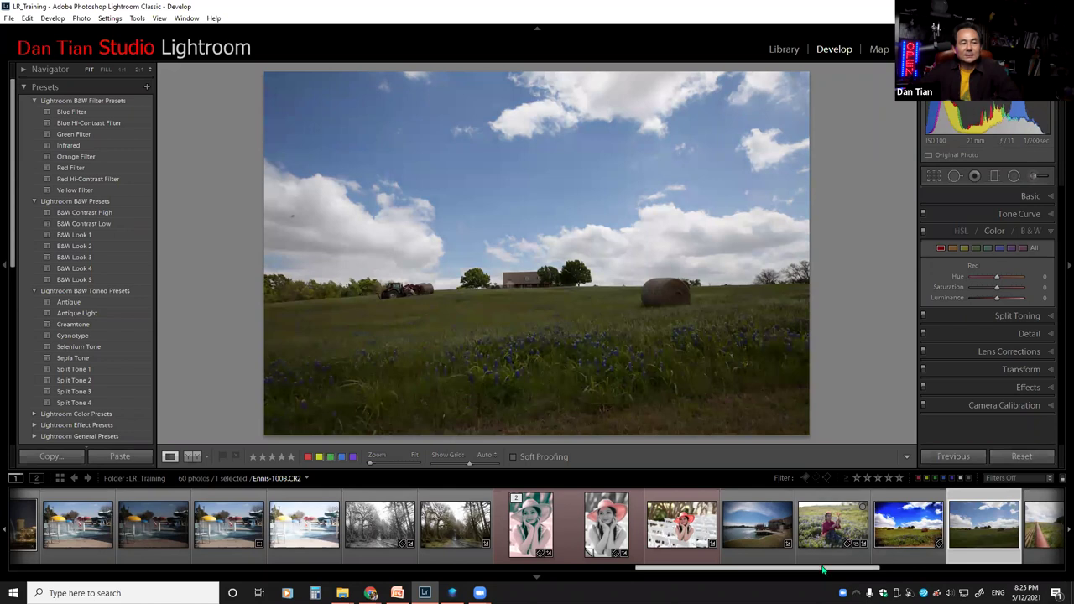
drag(822, 570, 678, 571)
scroll(671, 529, up, 2)
click(740, 522)
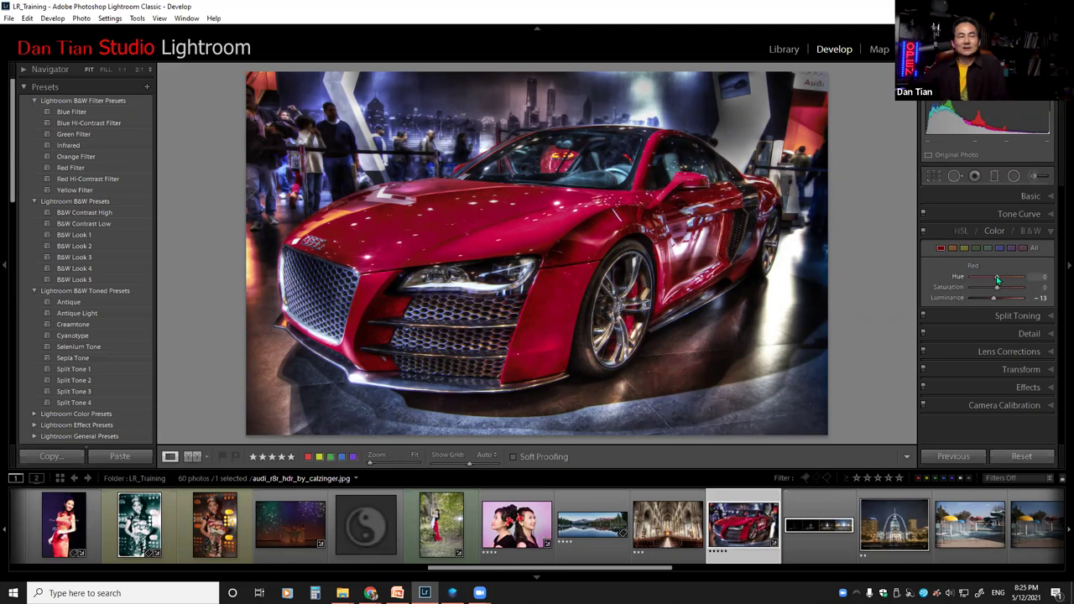
Step: Try shifting Orange hue to +100 and Red hue to +87, then reset Red hue to 0
drag(998, 279, 1023, 276)
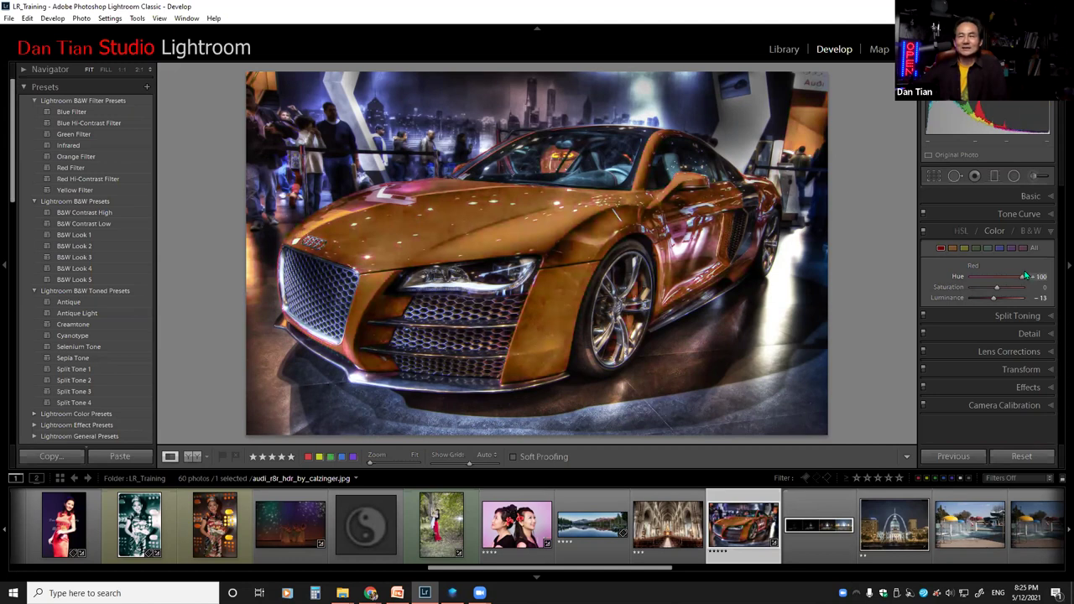
click(952, 248)
drag(998, 278, 1036, 281)
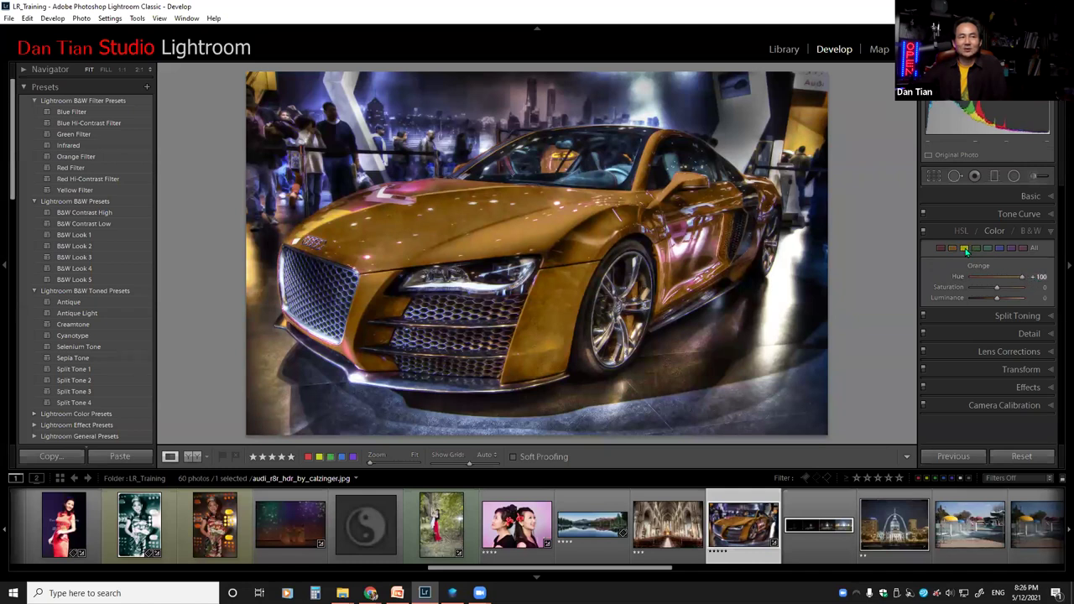
drag(996, 279, 1019, 278)
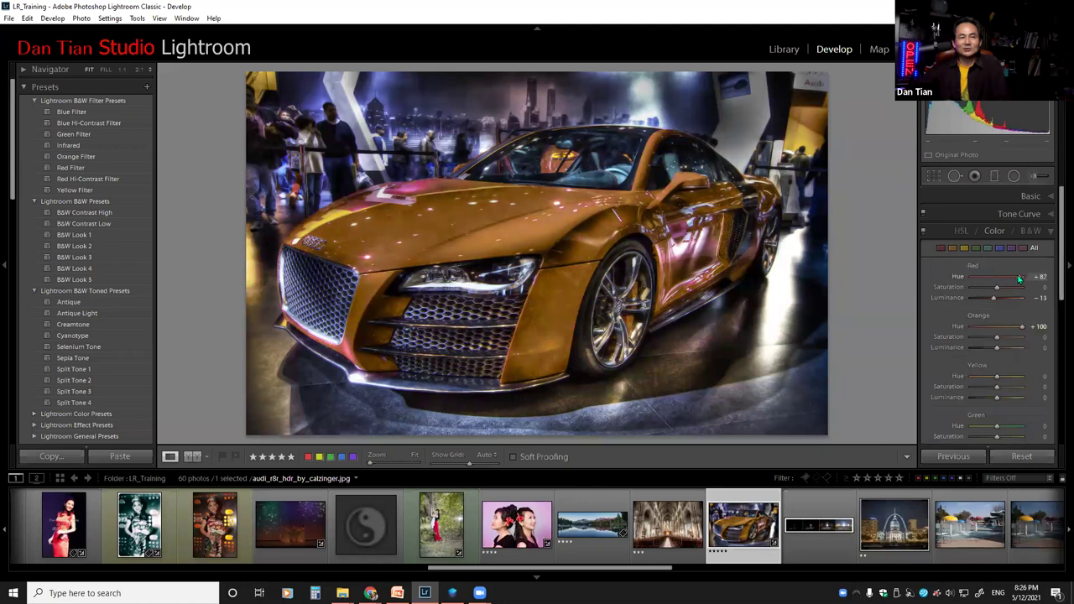
double_click(959, 277)
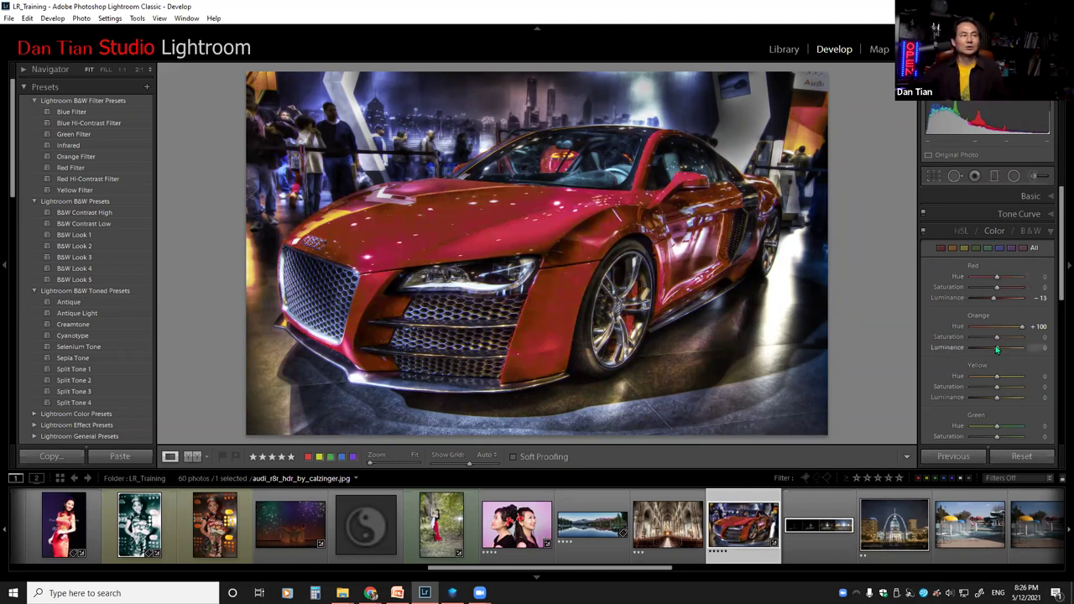
Step: Convert the Audi to black and white, giving a mix of Red -9, Yellow -22, Blue +10
click(967, 239)
click(965, 234)
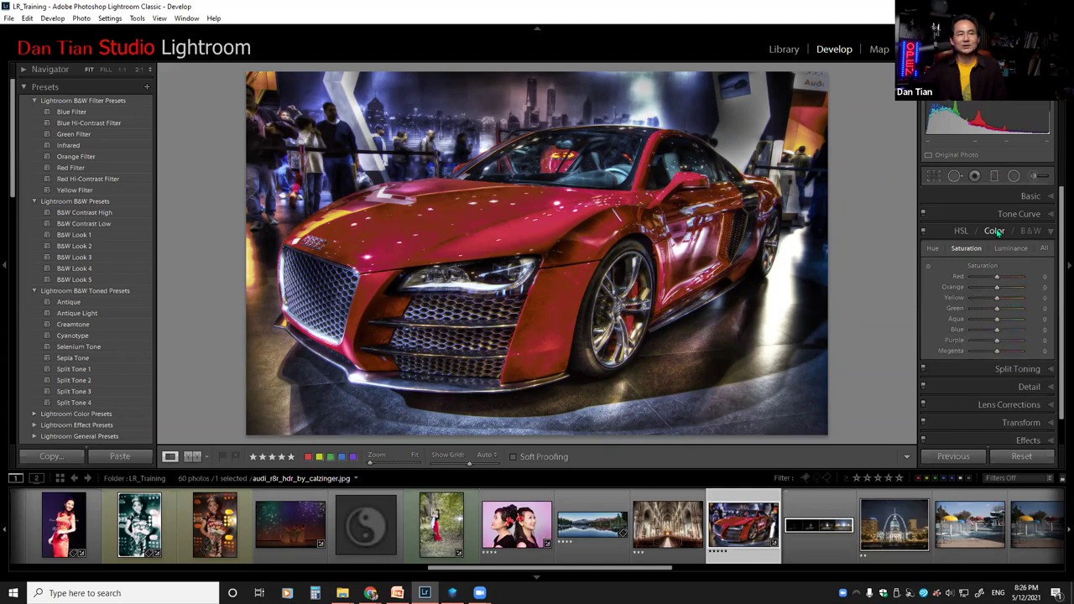
click(995, 230)
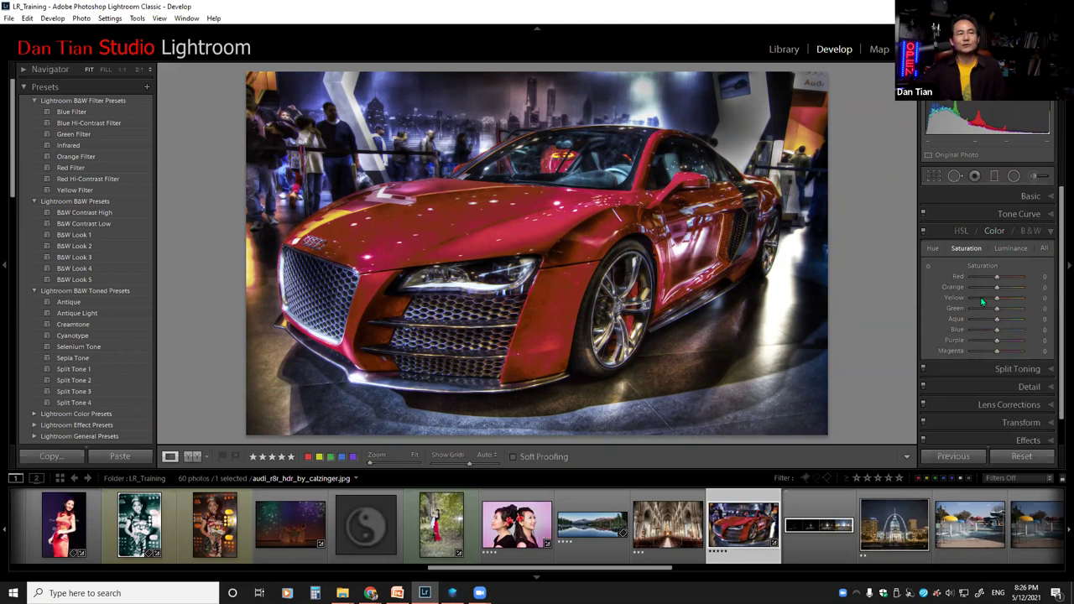
click(994, 231)
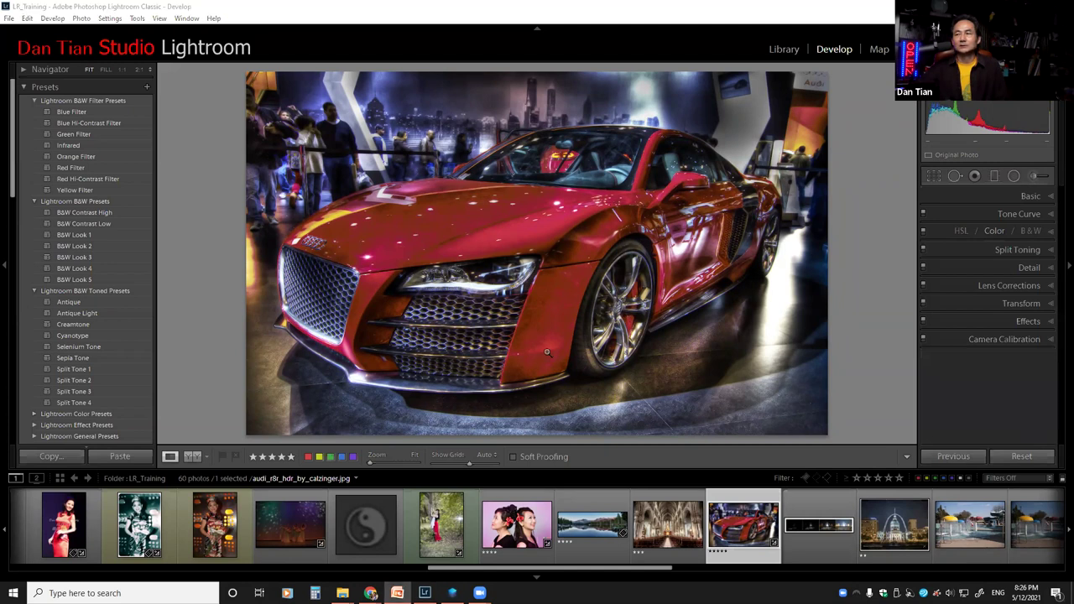
click(977, 231)
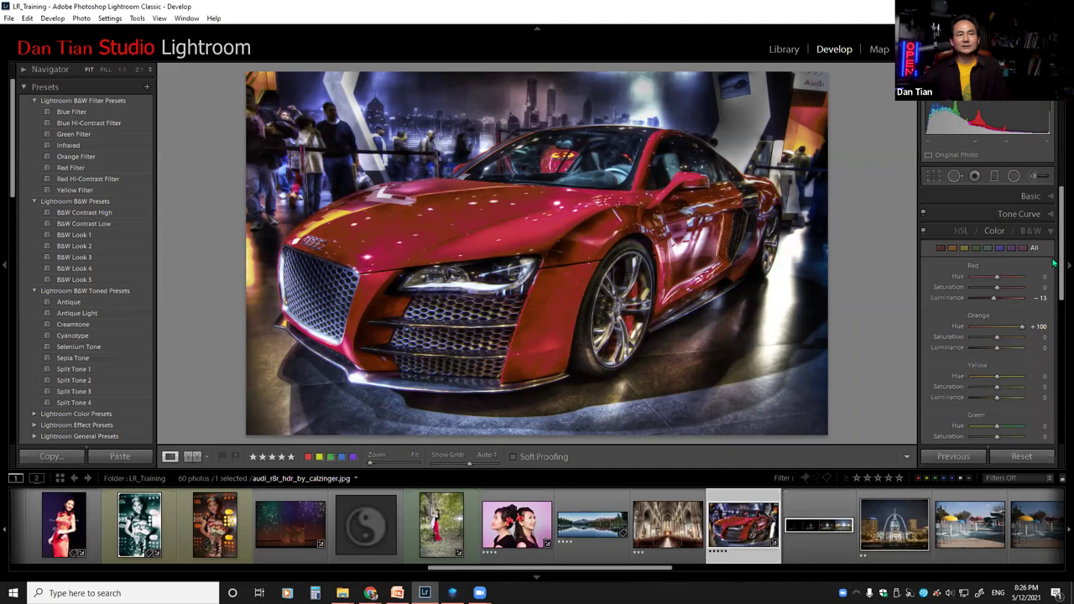
drag(1061, 252, 1061, 384)
scroll(988, 319, up, 10)
click(1031, 232)
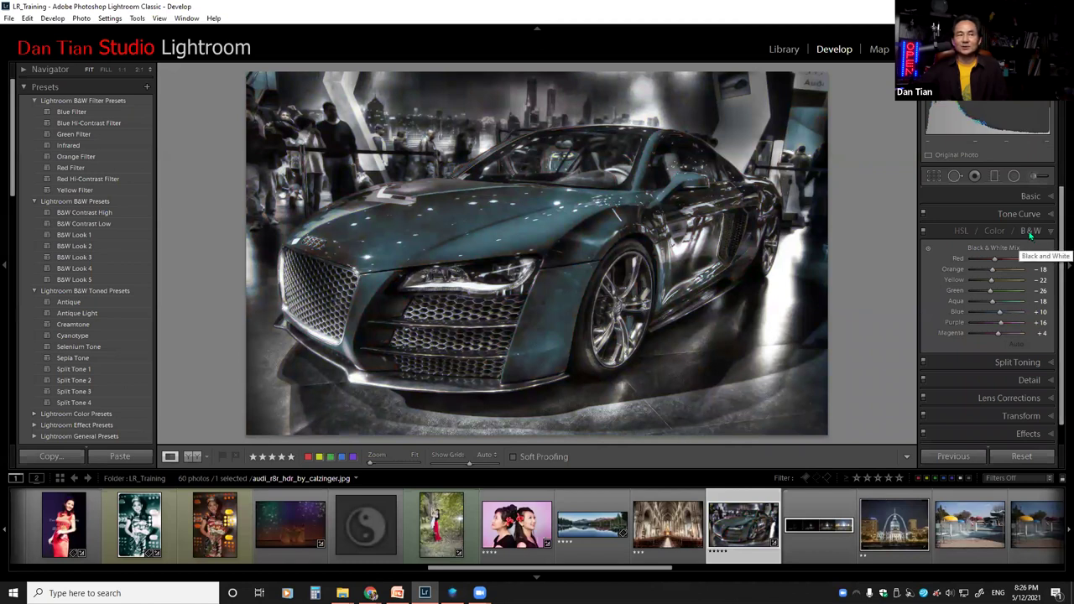
click(1032, 232)
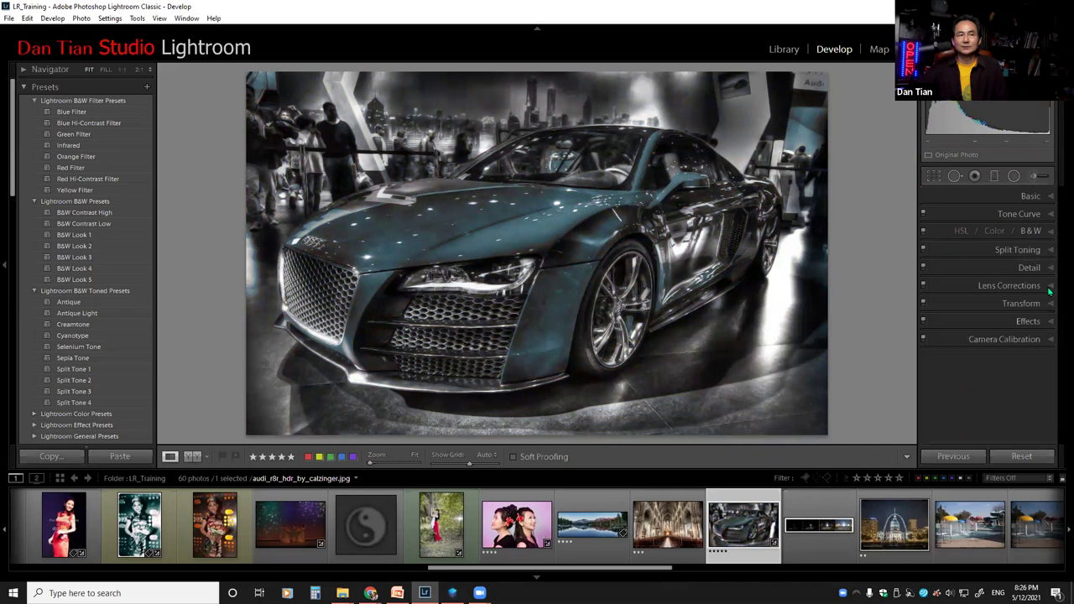
click(1033, 232)
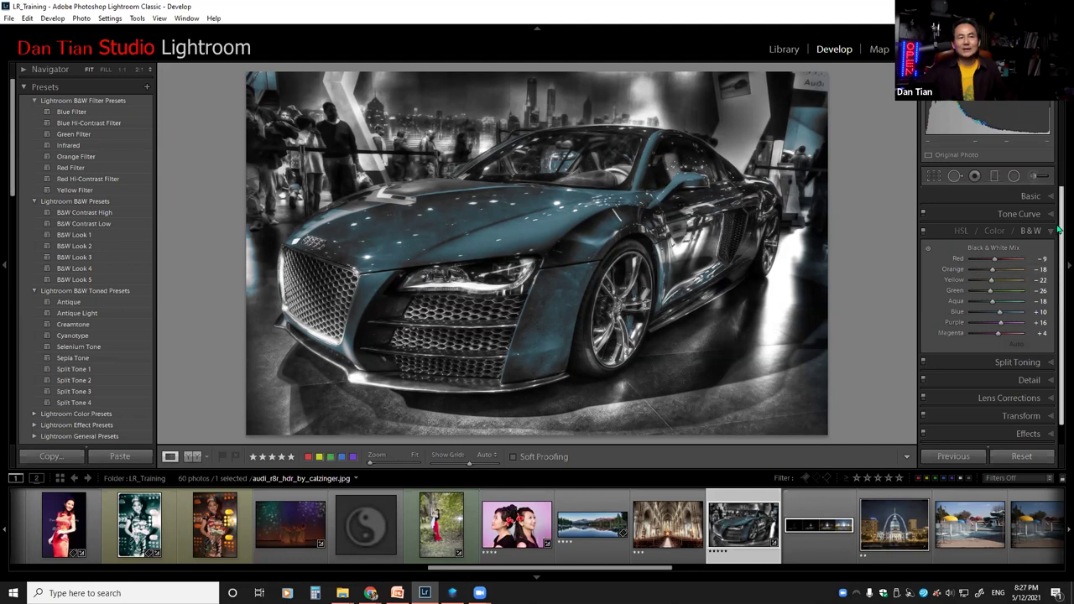
click(1036, 196)
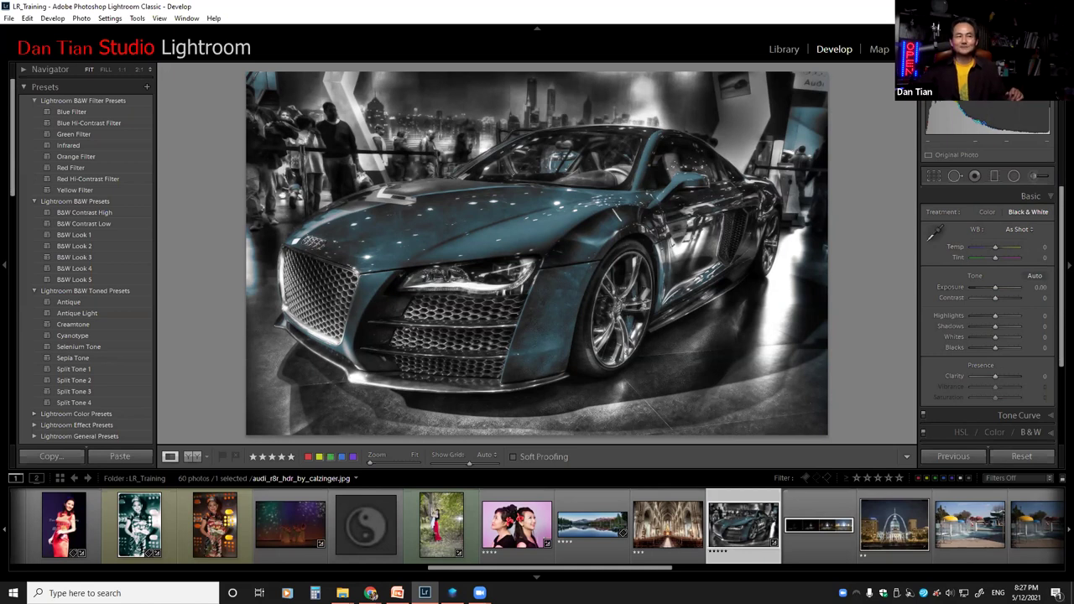
scroll(987, 319, down, 3)
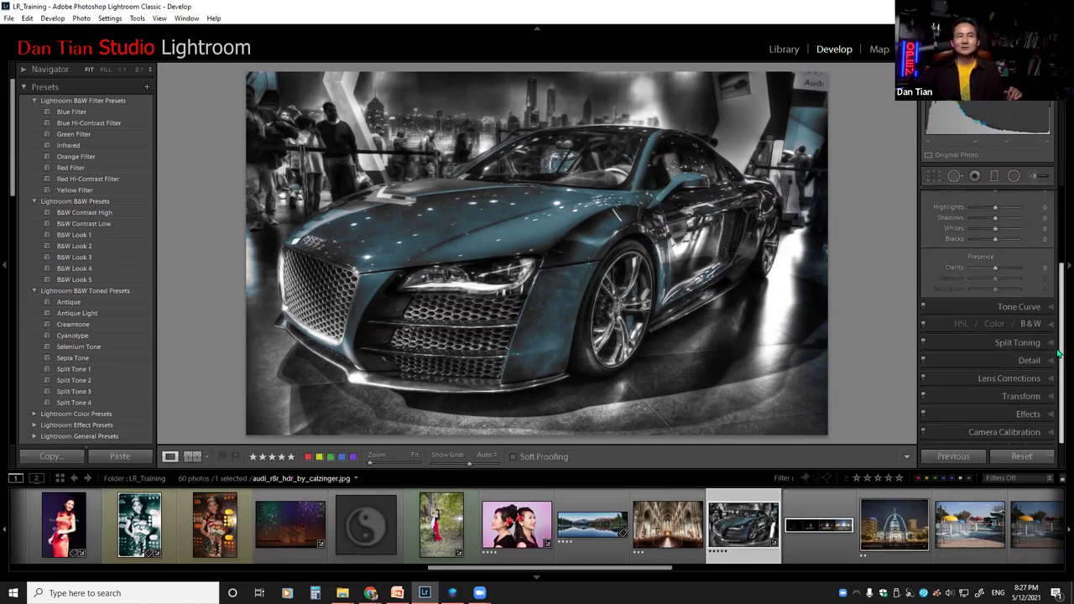
click(1030, 323)
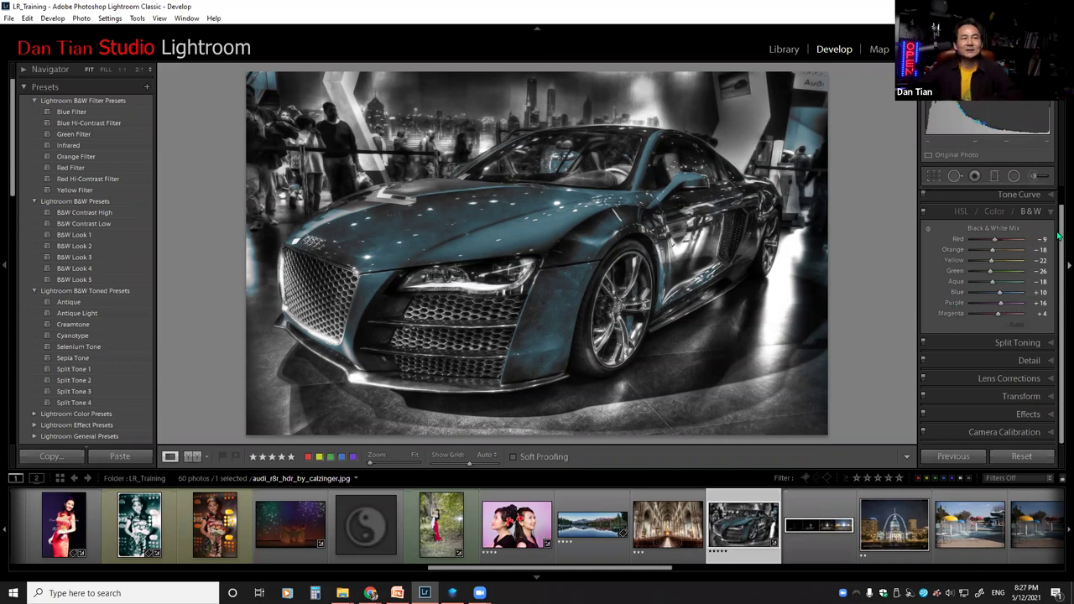
click(1003, 213)
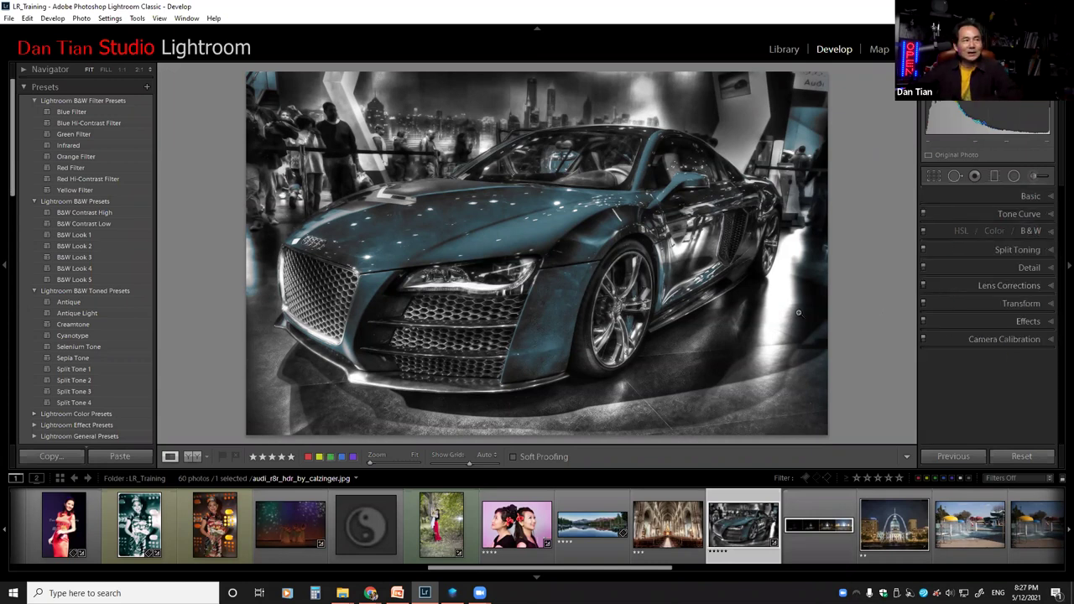
click(1025, 231)
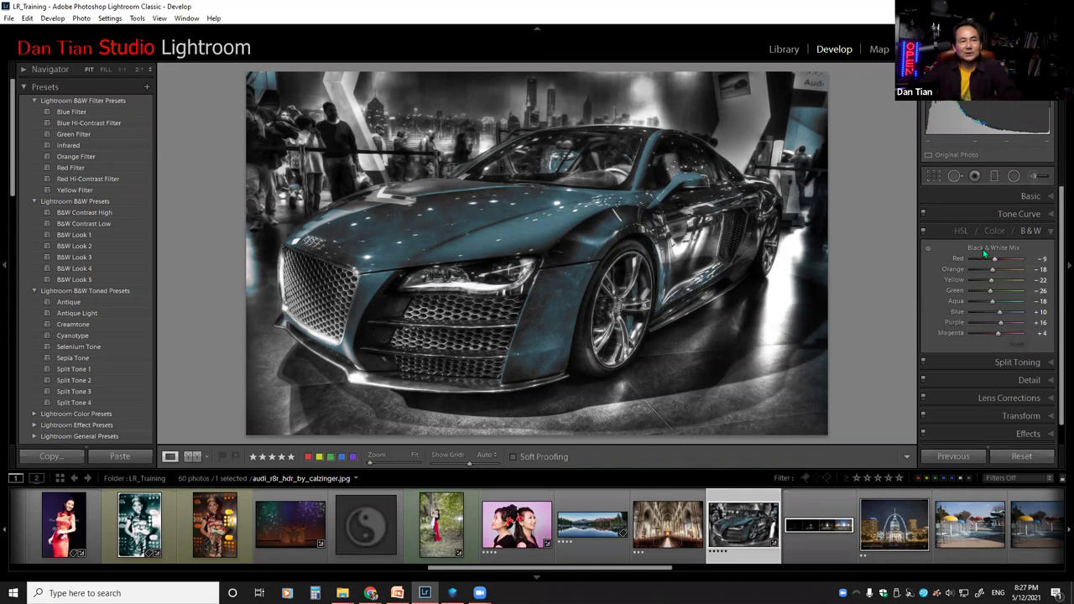
Step: Reset all the Audi's edits and reapply B&W for a neutral grayscale mix
click(1020, 456)
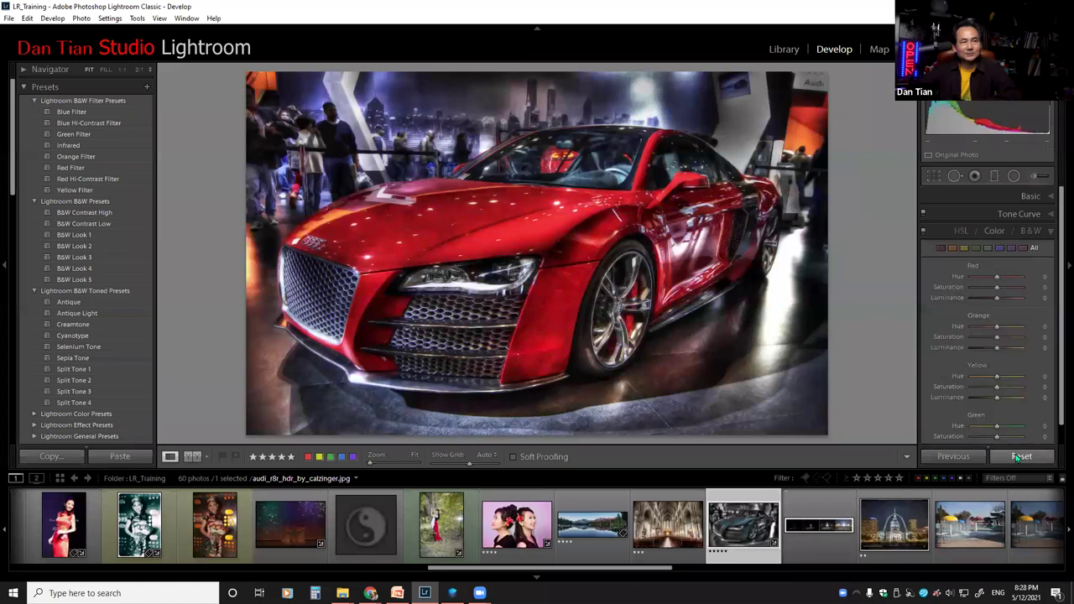
click(1032, 232)
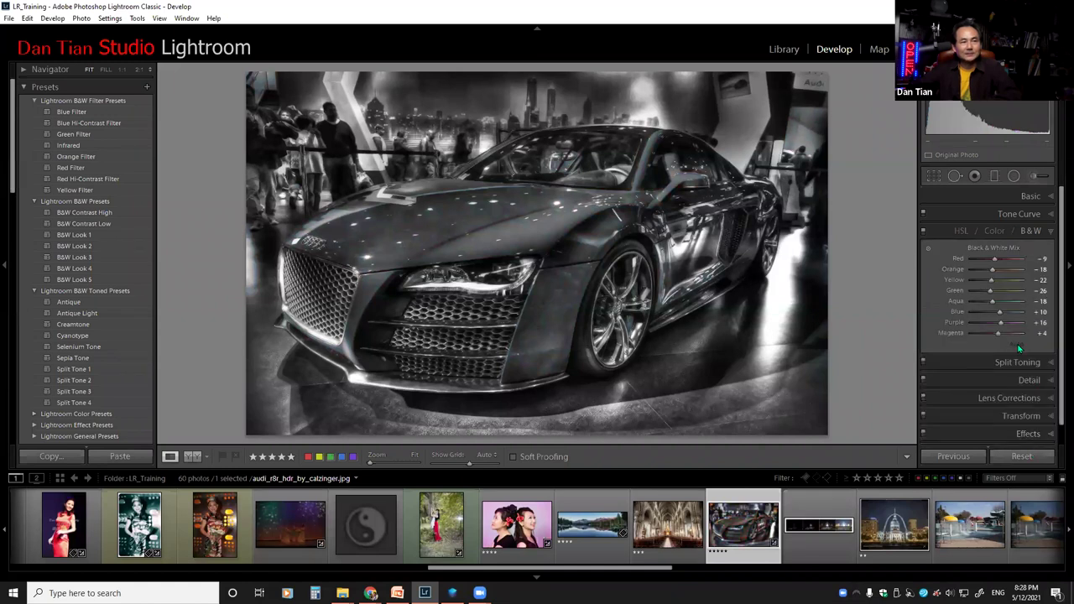
click(1034, 235)
click(1033, 235)
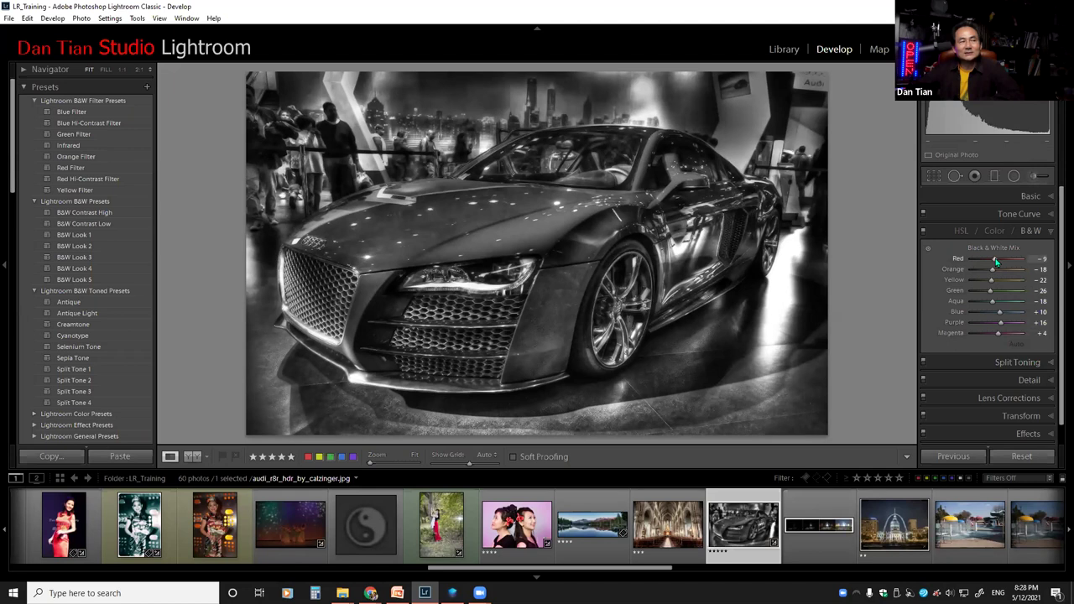
Step: Darken Red and brighten Yellow to +49 in the B&W mix, then apply Auto
drag(996, 263, 1007, 284)
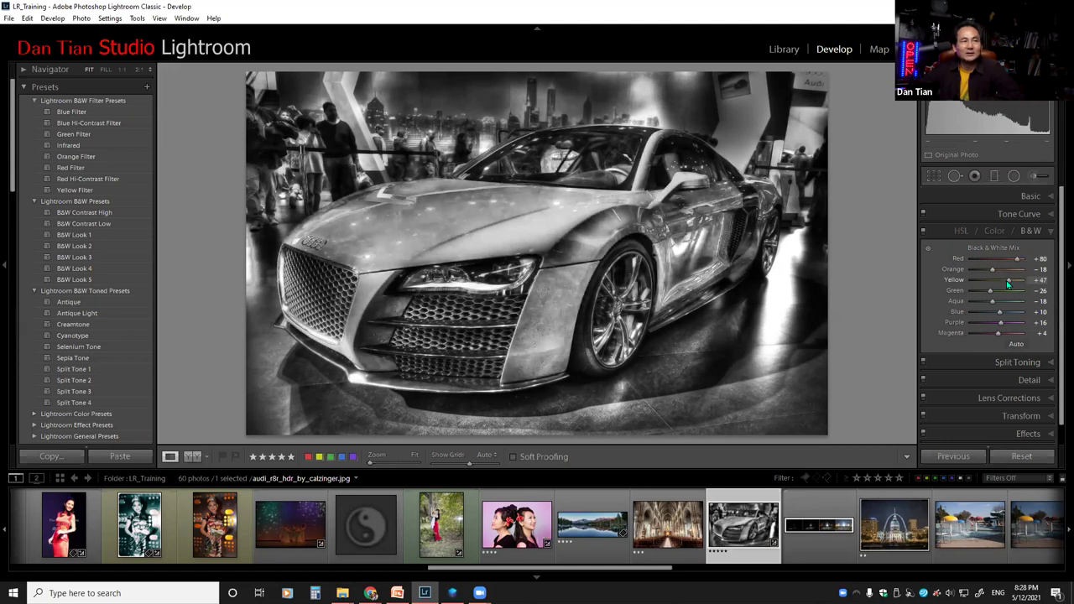
drag(1007, 285, 1018, 337)
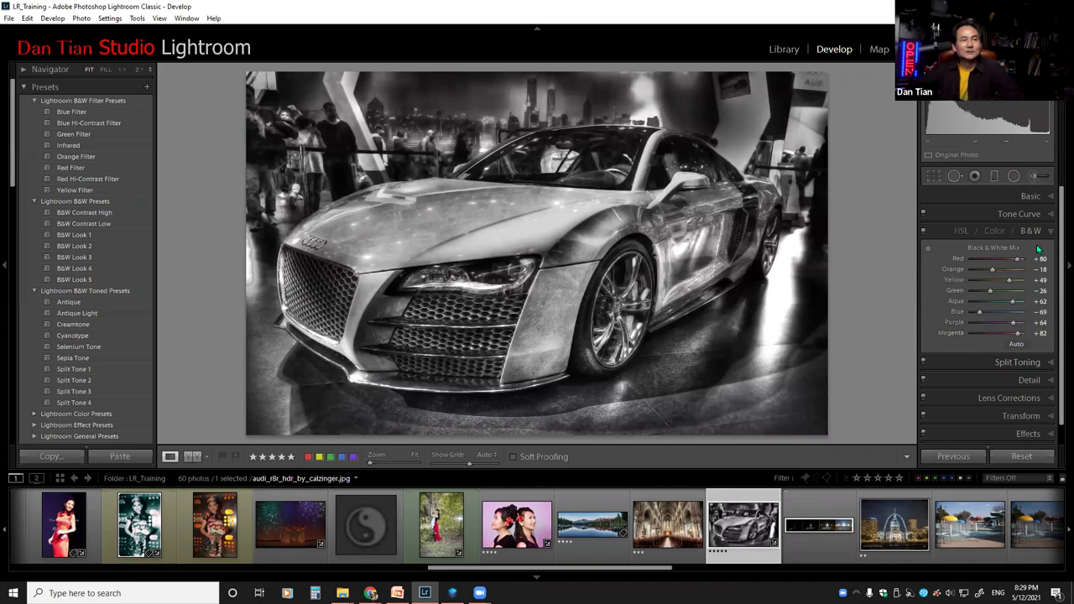
click(1015, 344)
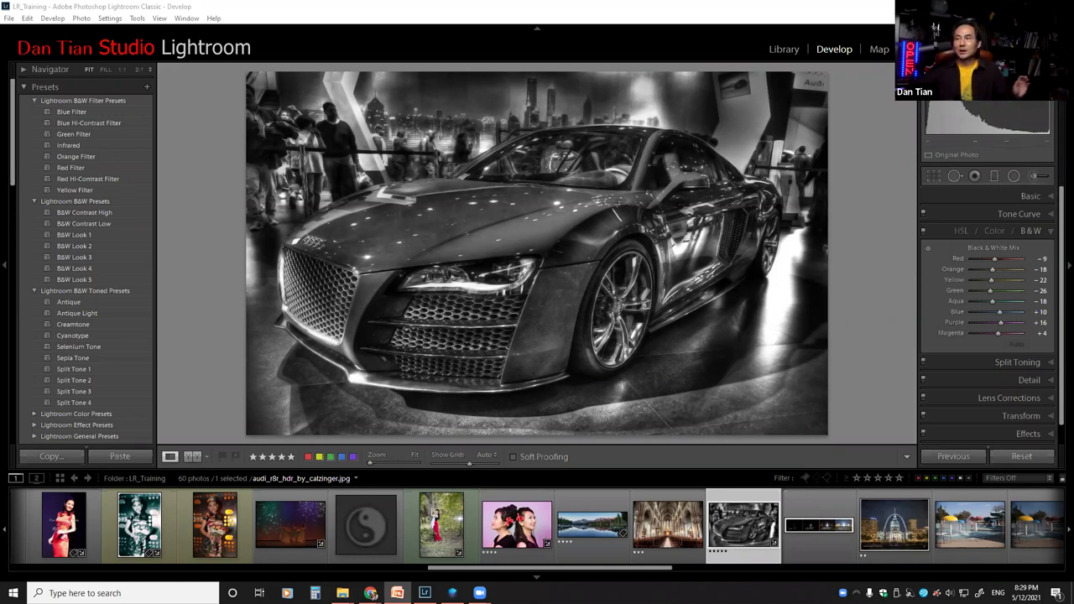
Step: Collapse the B&W mix and expand the Audi's Split Toning settings
click(1051, 233)
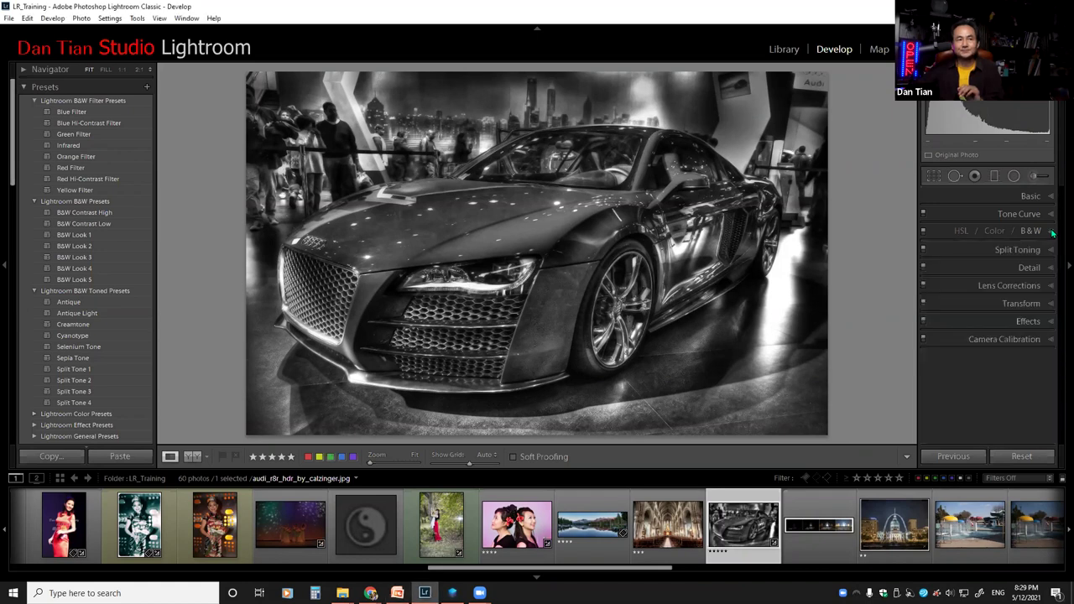
key(alt+Tab)
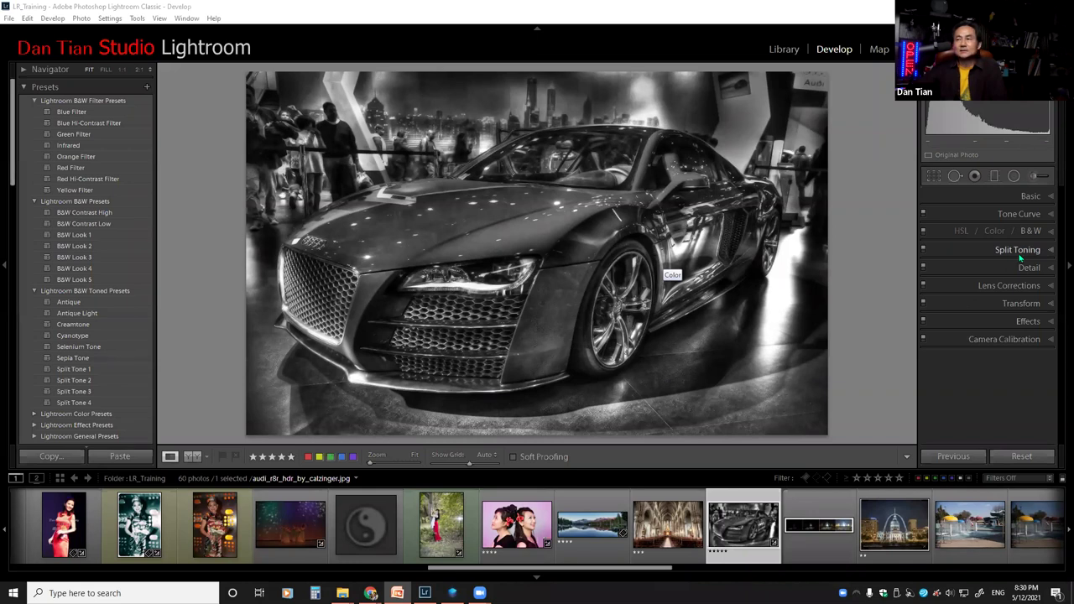
click(1051, 250)
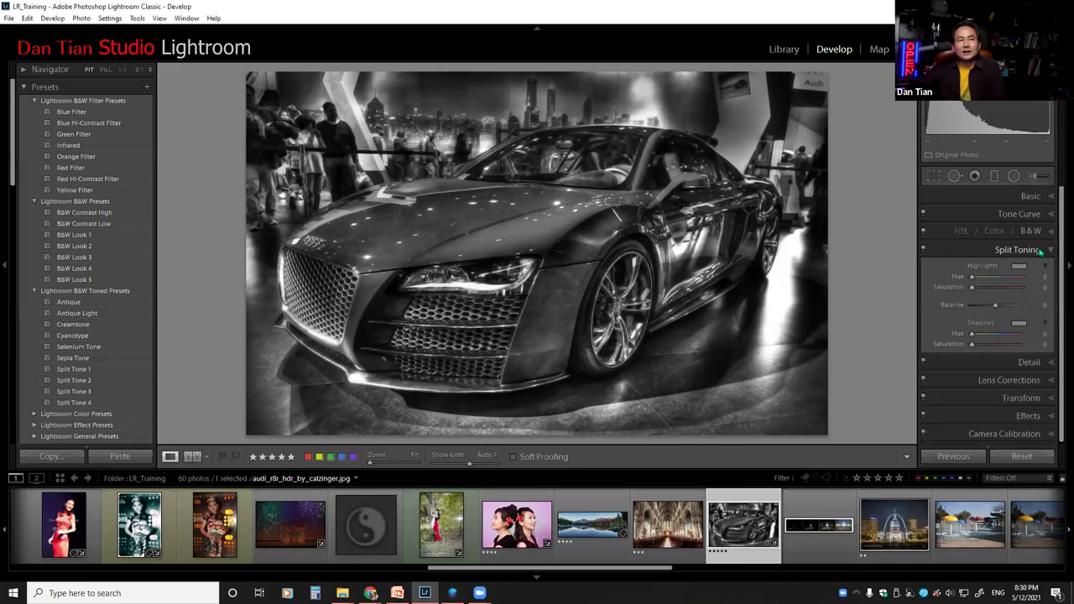
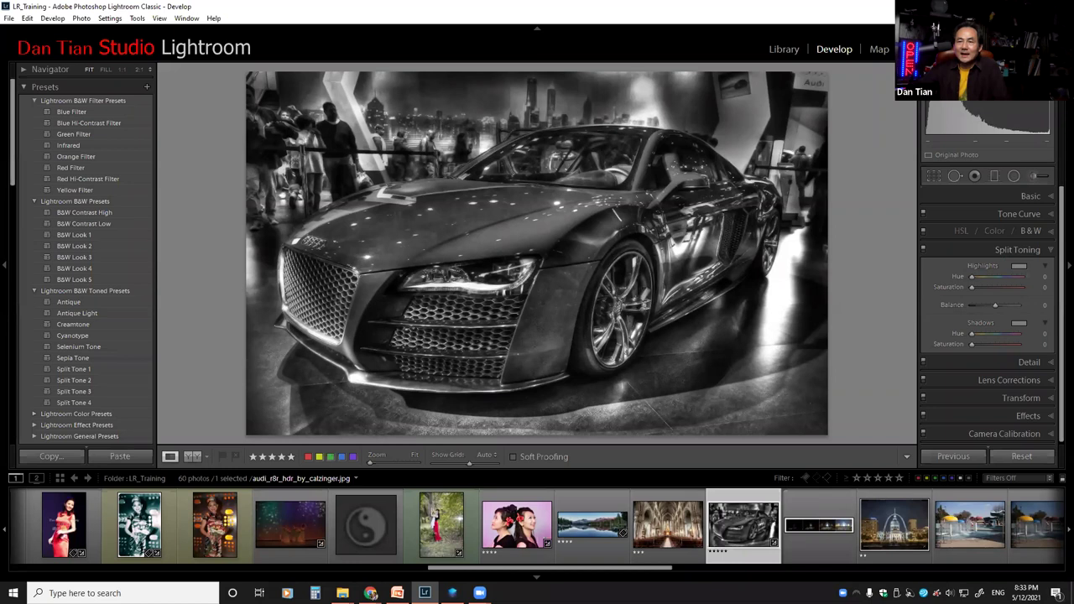
Step: Bring the Advanced Lightroom Tutorial presentation forward, showing the Split Toning slide
click(397, 592)
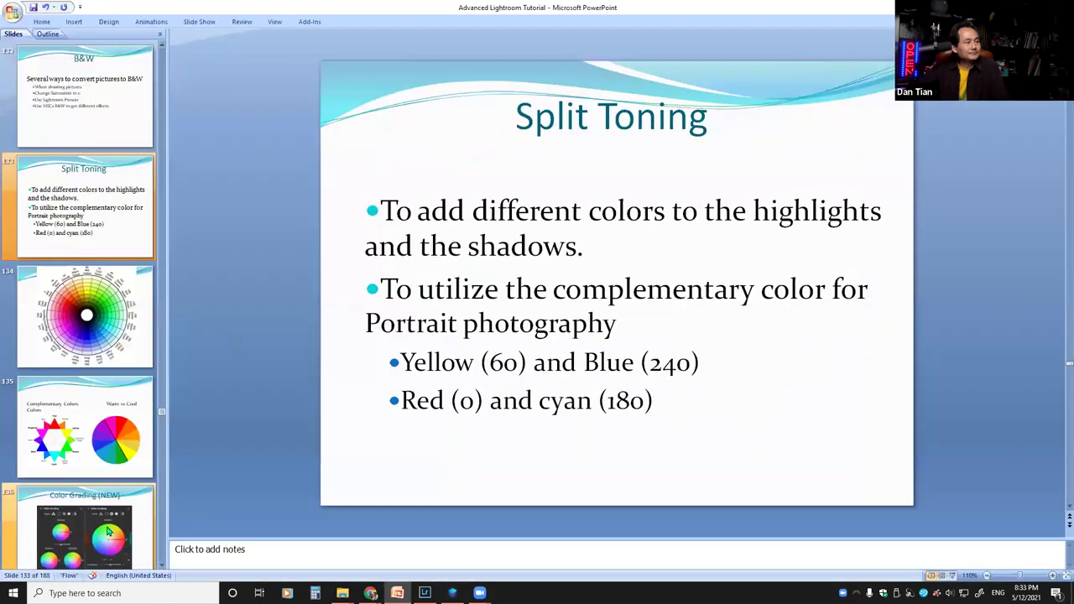
Step: Show slide 136 'Color Grading (NEW)' and restore the PowerPoint window so Lightroom shows behind it
click(107, 526)
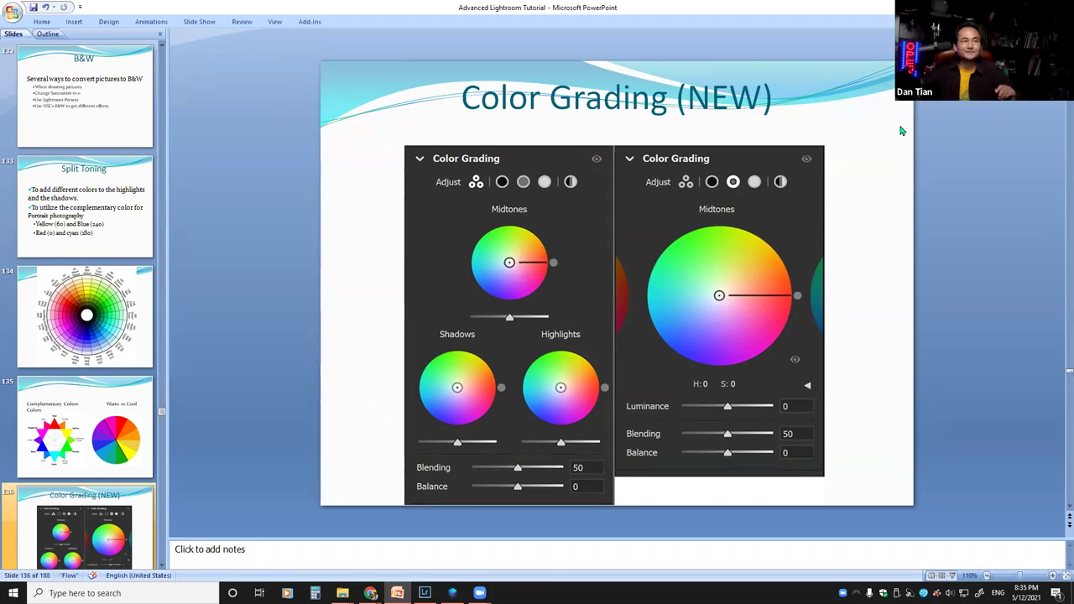
double_click(723, 8)
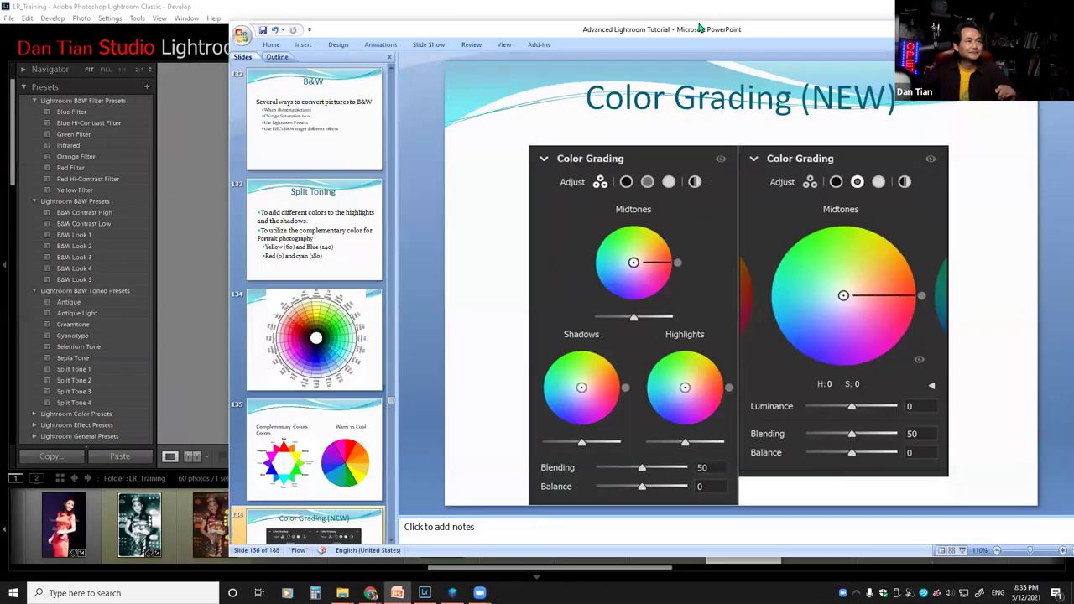
Step: Reset the cyan split-toned portrait to full colour, then return to PowerPoint's slide 133
key(alt+Tab)
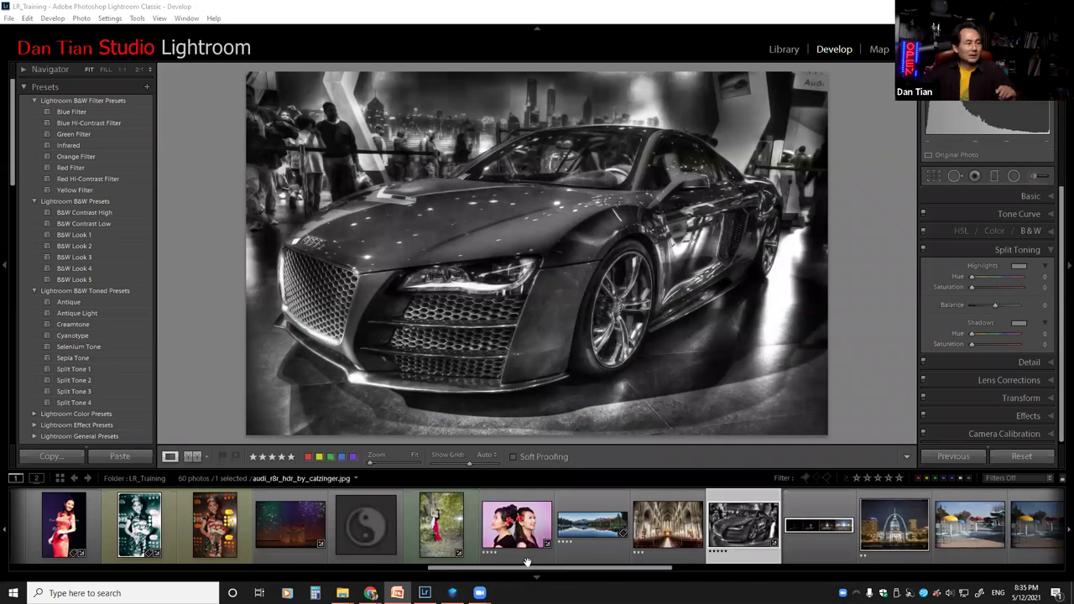
drag(537, 570, 480, 570)
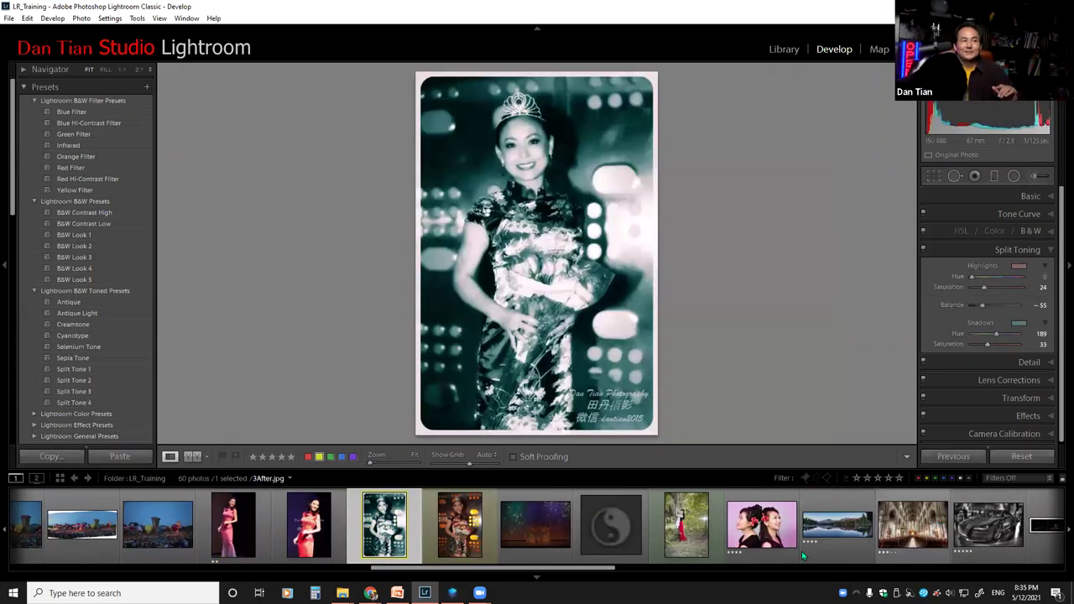
click(1013, 458)
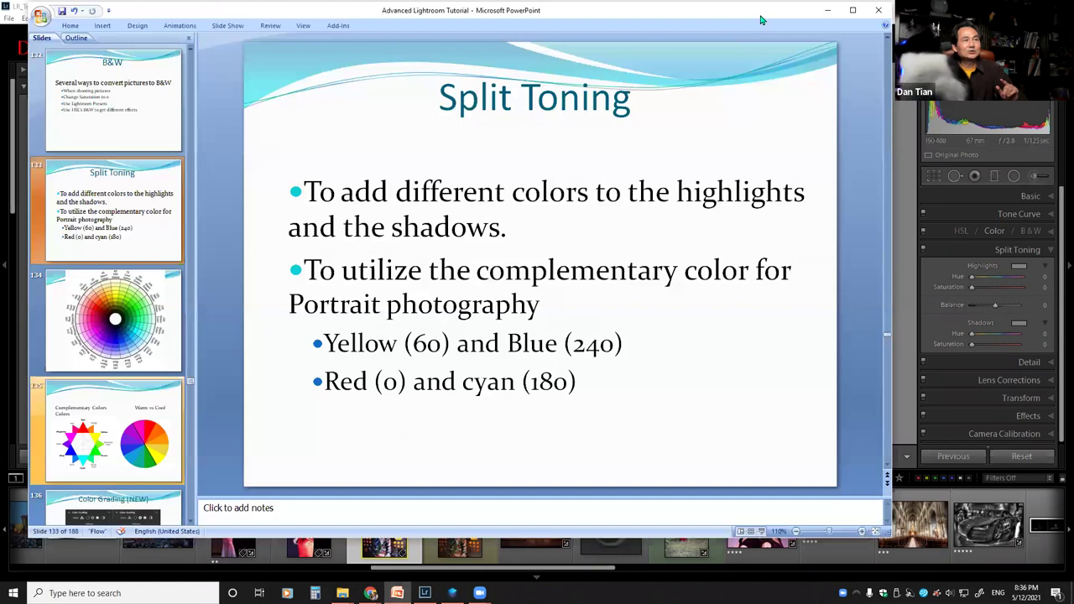
double_click(759, 20)
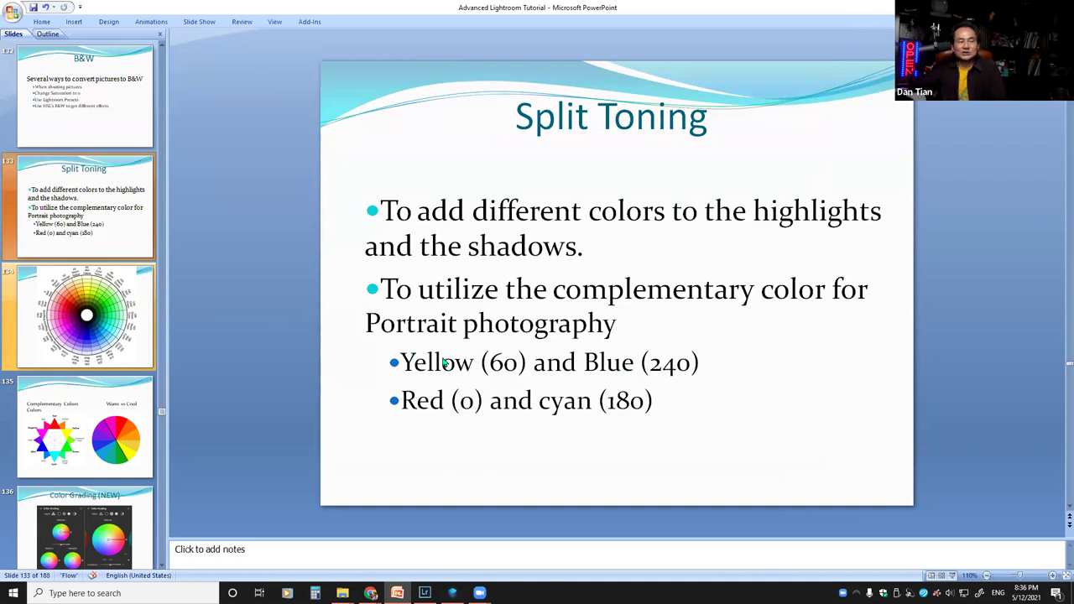
Step: View the hue colour wheel on slide 134, return to slide 133, then hide PowerPoint
click(47, 331)
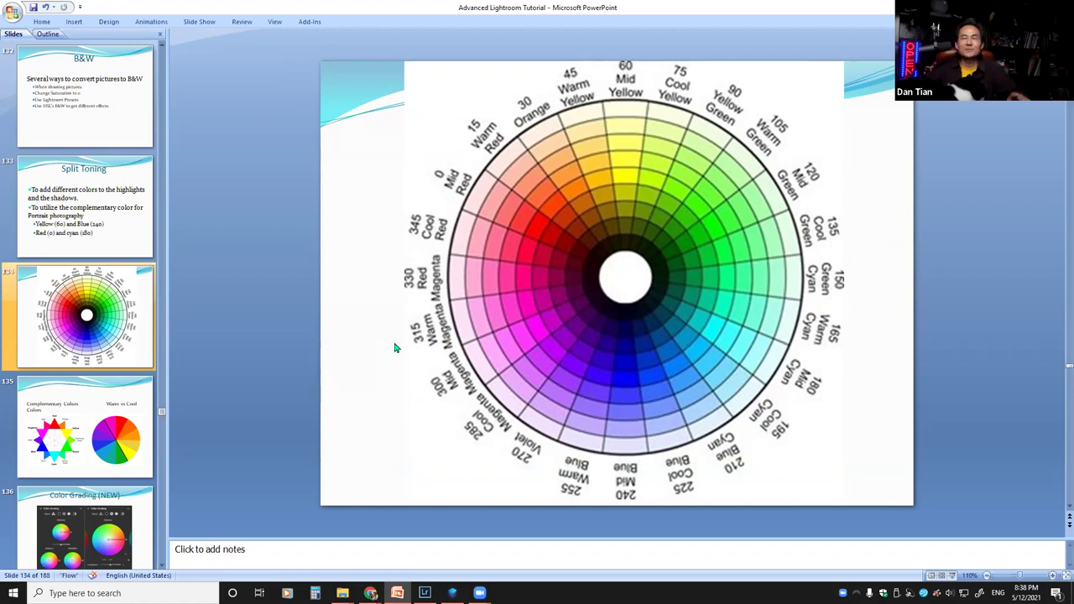
click(73, 237)
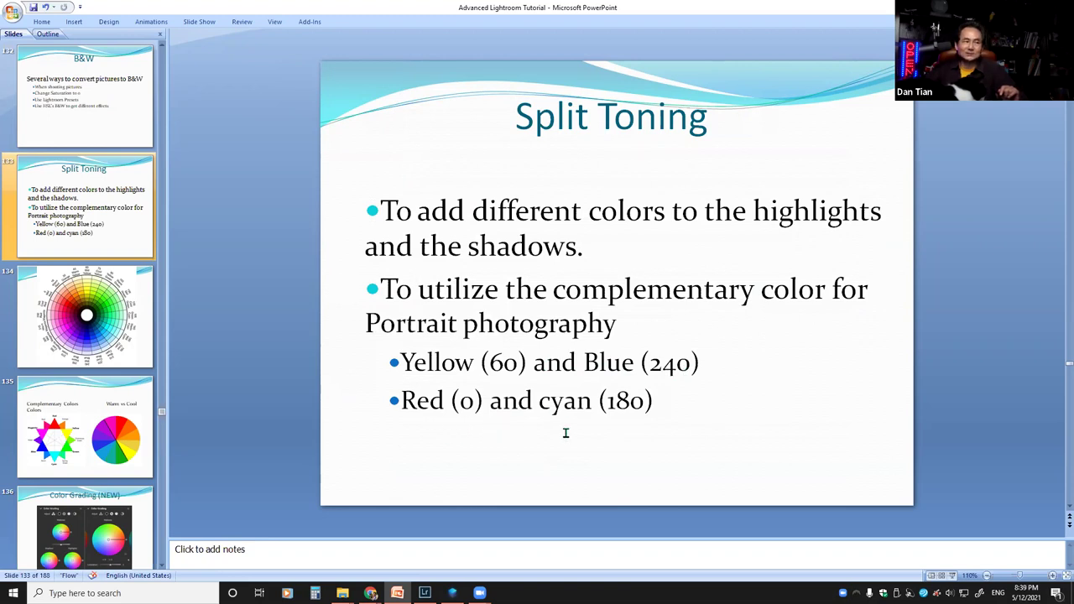
double_click(882, 10)
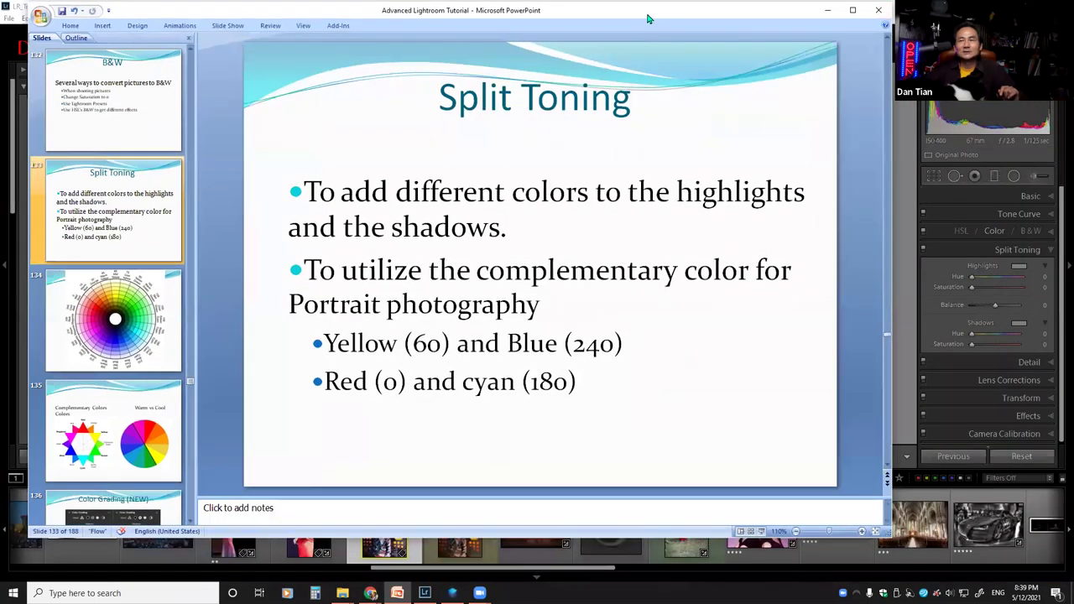
key(alt+Tab)
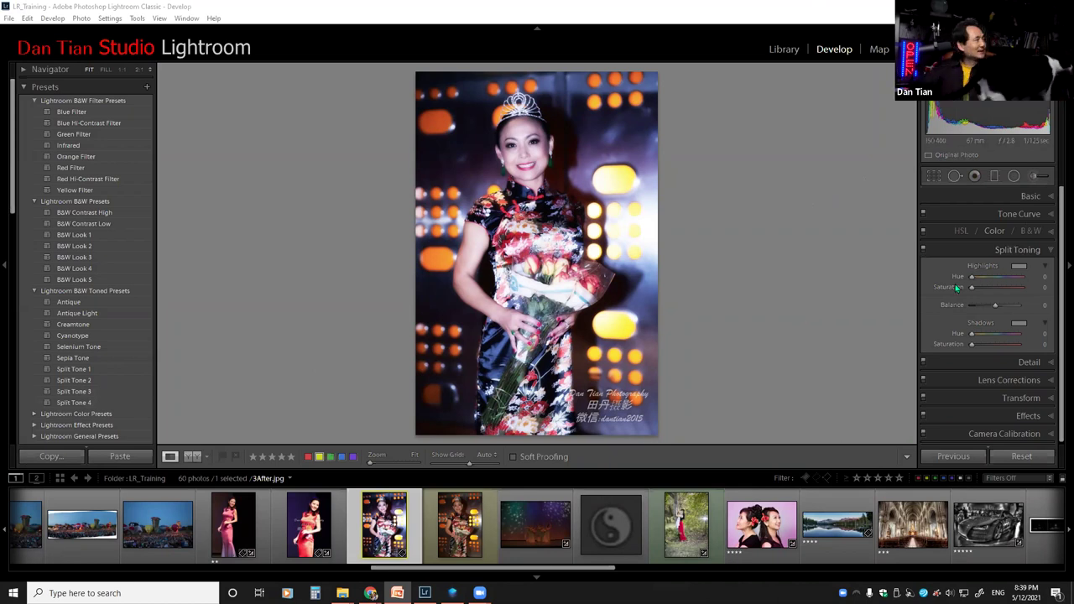
Step: Set the crowned woman portrait's Treatment to Black & White in the Basic panel
click(1032, 195)
click(1027, 212)
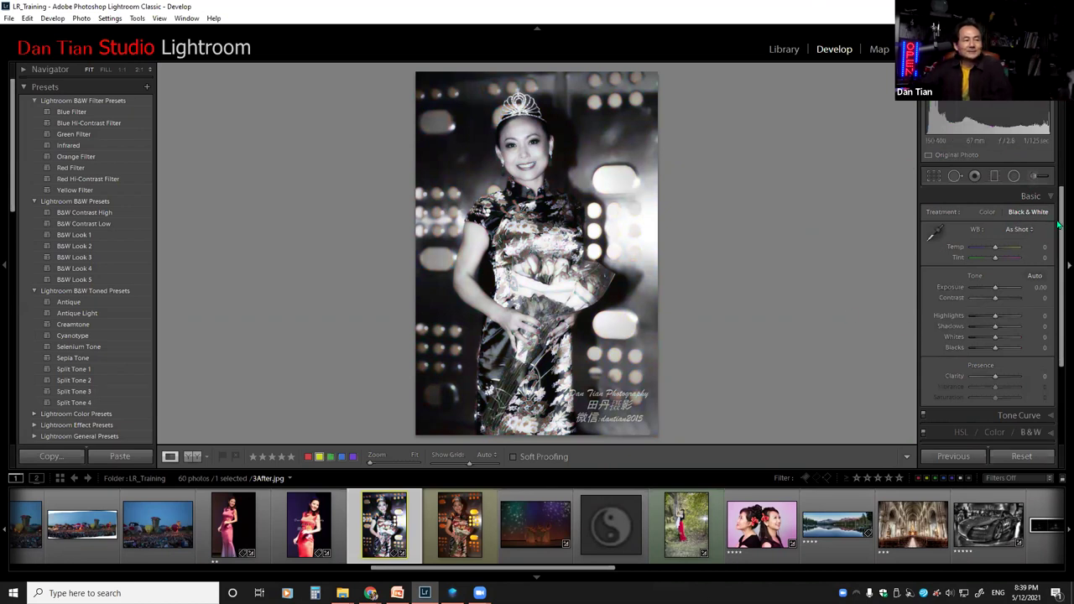
drag(1058, 216, 1058, 294)
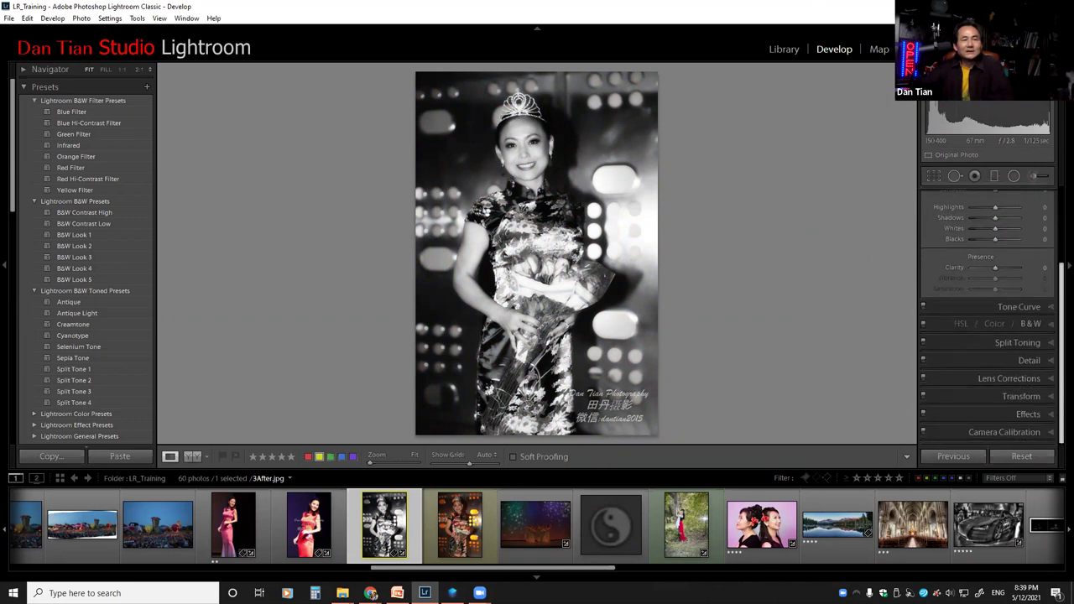
Step: In Split Toning, set Highlights Hue to 60 and Highlights Saturation to about 32
click(1016, 344)
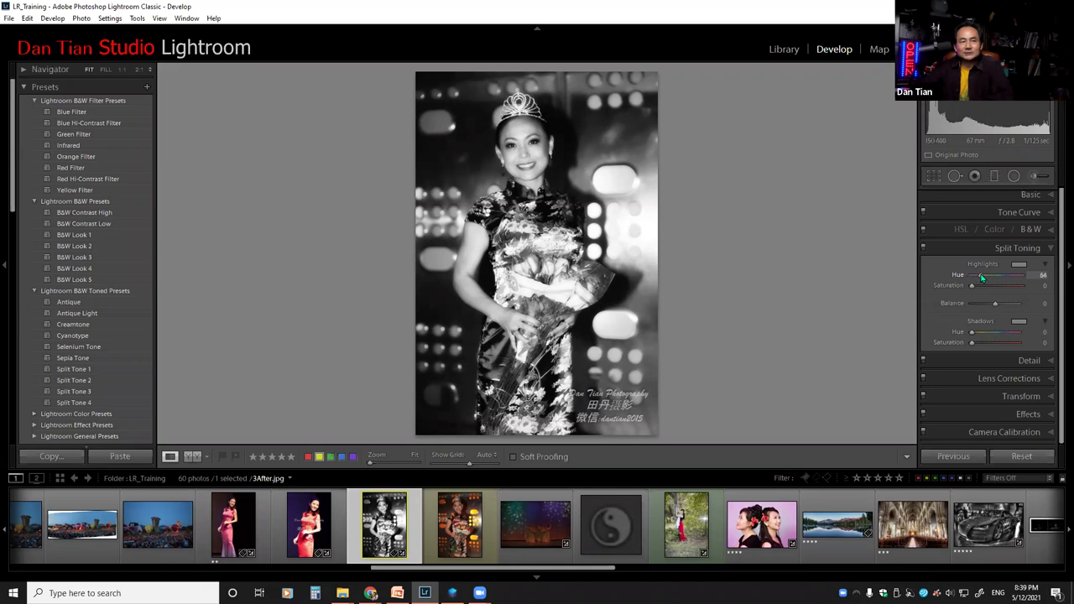
click(1043, 274)
text(60)
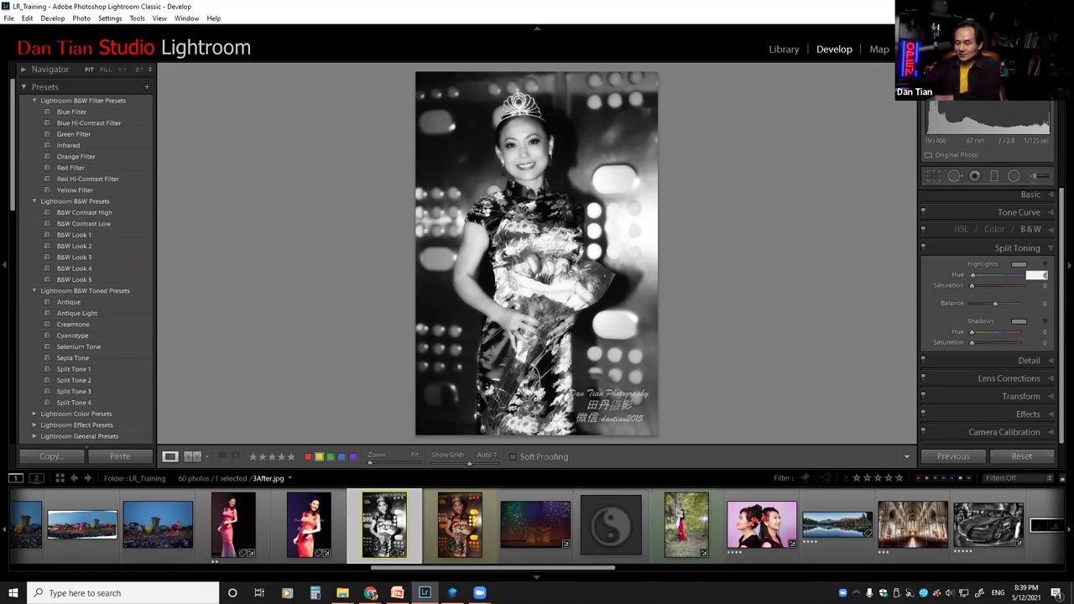
click(850, 289)
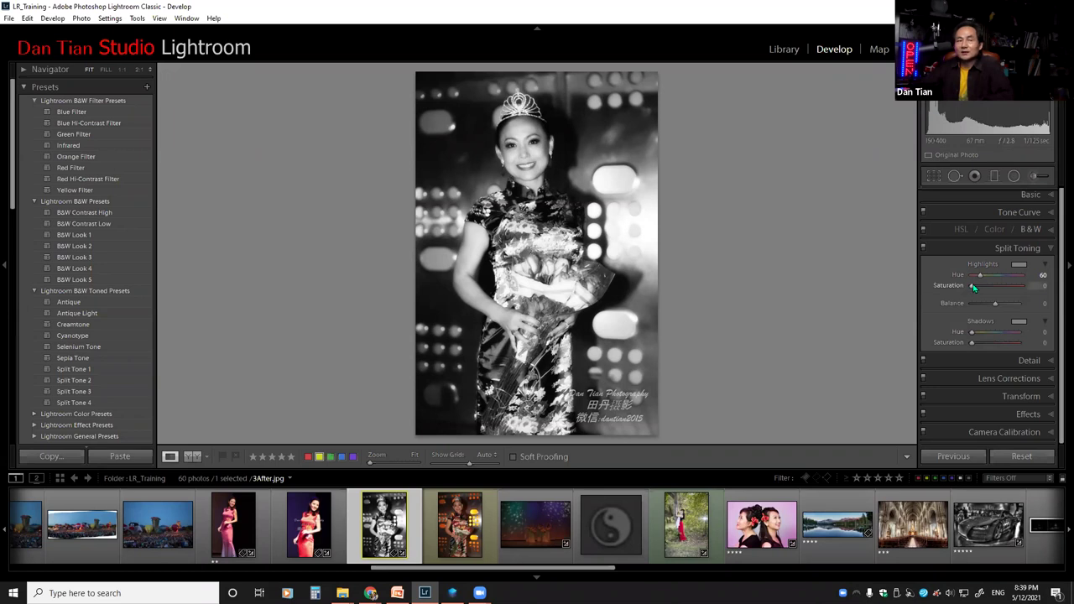
drag(972, 287, 988, 284)
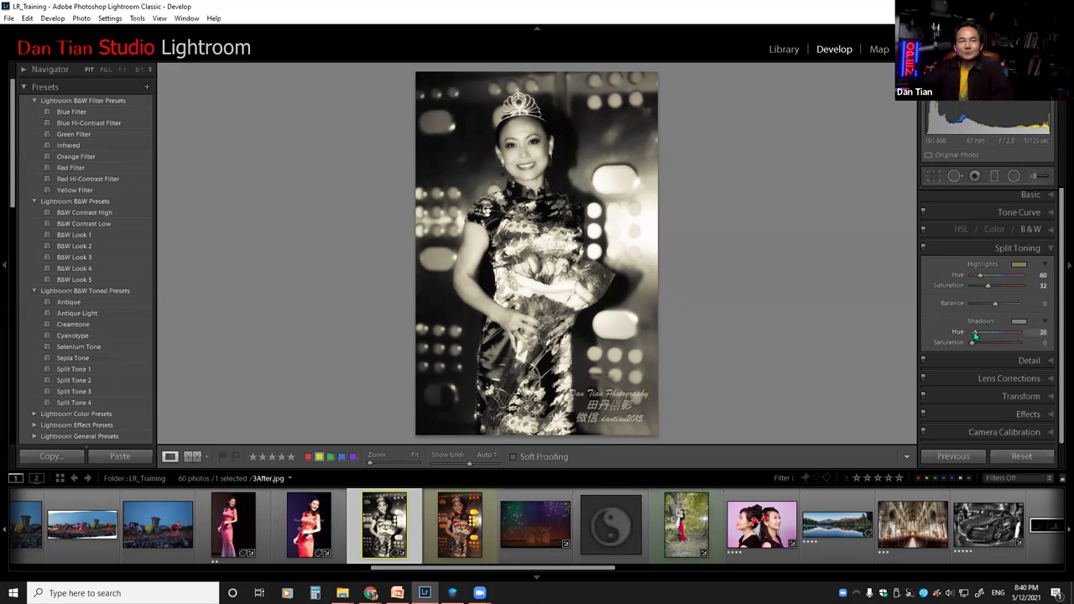
Step: Set Split Toning Shadows Hue to 240 and Shadows Saturation to 45
drag(982, 333, 999, 333)
click(1039, 333)
text(240)
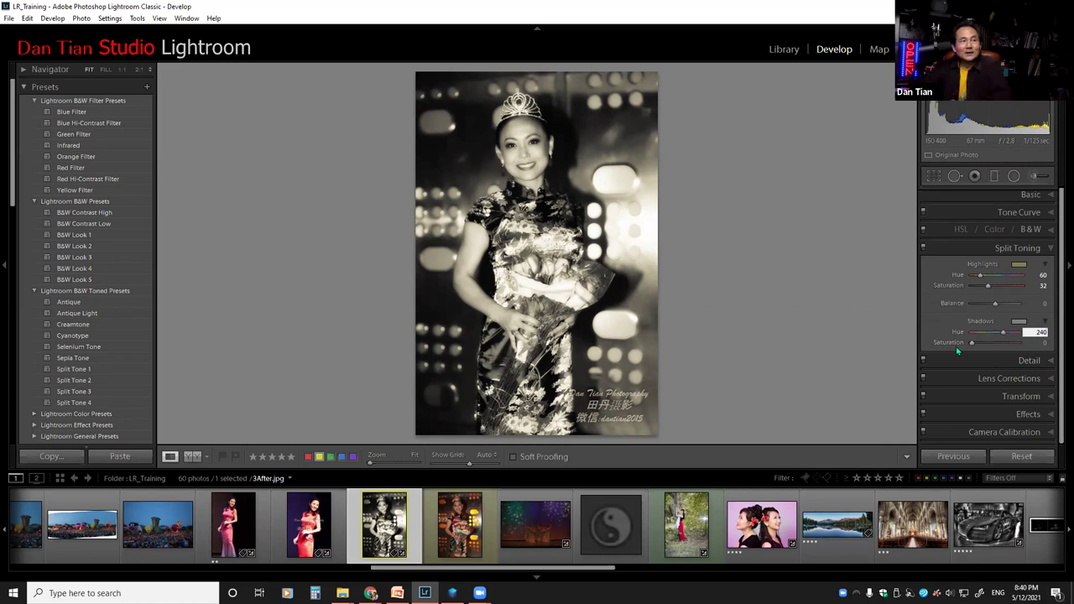
key(Return)
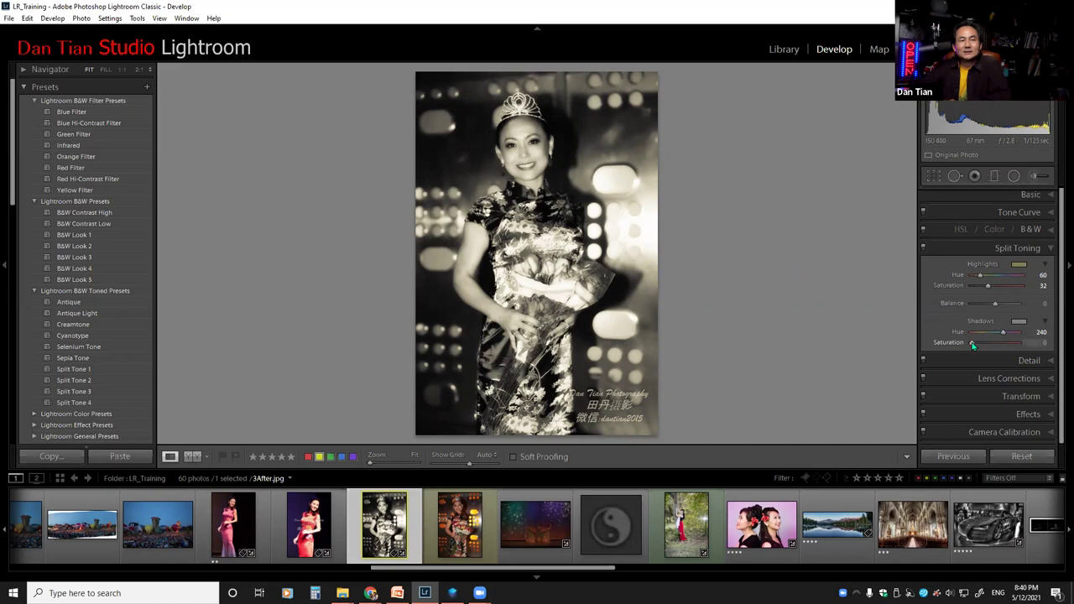
drag(973, 344, 985, 343)
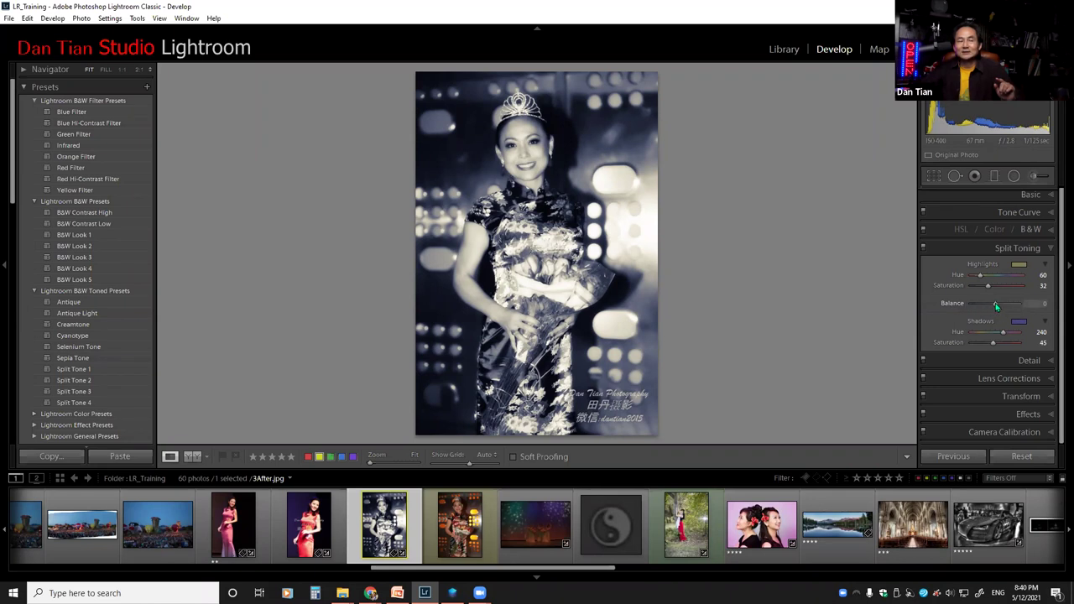
Step: Set the Split Toning Balance to about +60, then select the _K1A1601-Edit fan portrait
drag(995, 308, 983, 310)
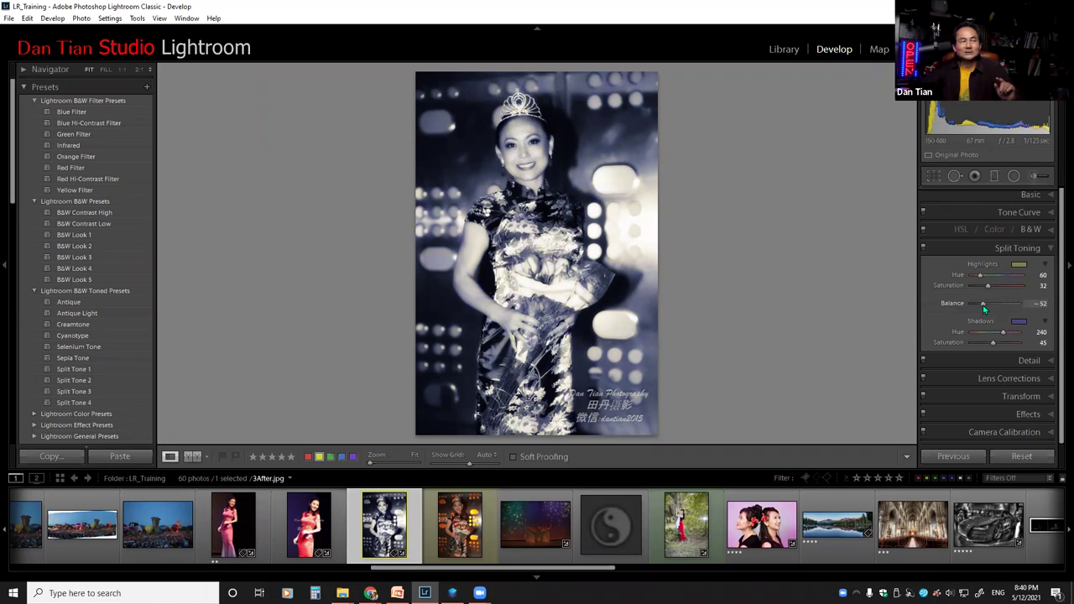
mouse_move(985, 305)
mouse_down()
mouse_move(1016, 304)
mouse_move(986, 307)
mouse_up()
drag(988, 311, 1011, 309)
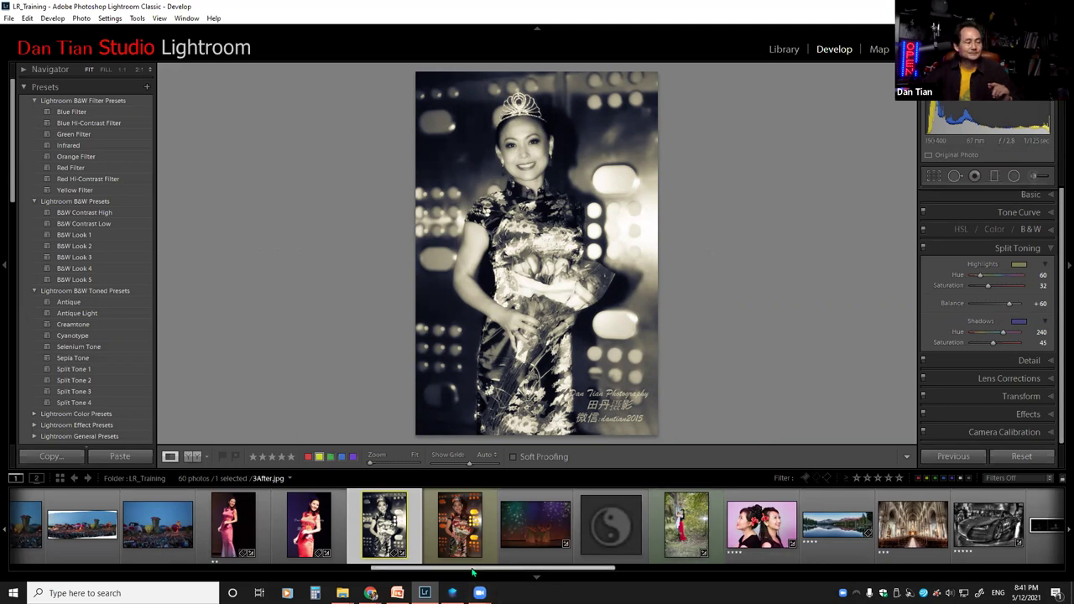
drag(472, 571, 862, 538)
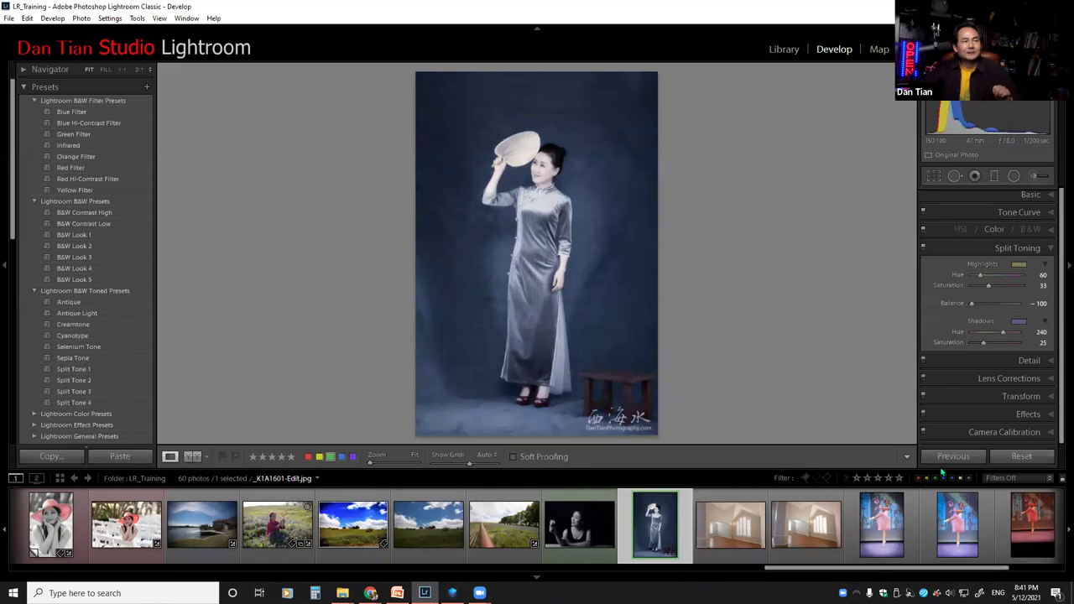
Step: Reset the fan portrait to clear its blue split toning
click(1022, 458)
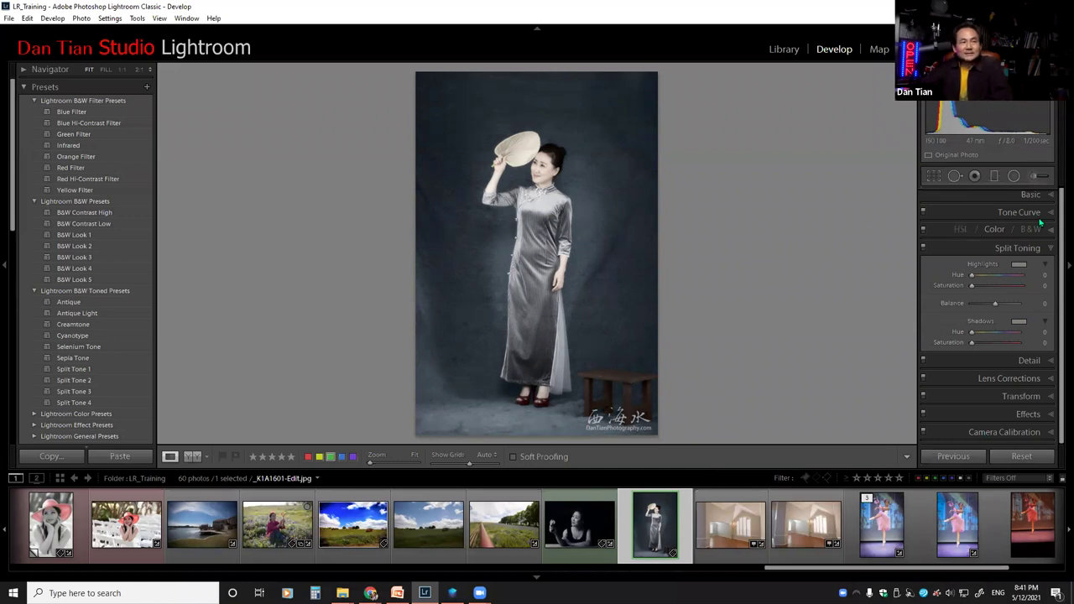
scroll(1043, 206, up, 1)
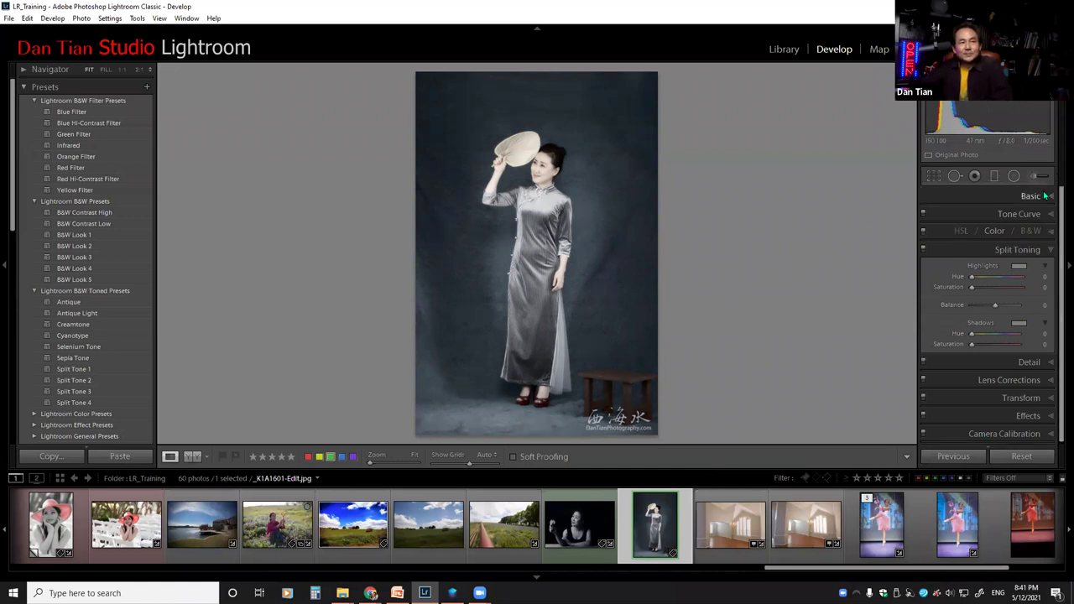
Step: Set the fan portrait's Treatment to Black & White in the Basic panel
click(1027, 196)
click(1018, 212)
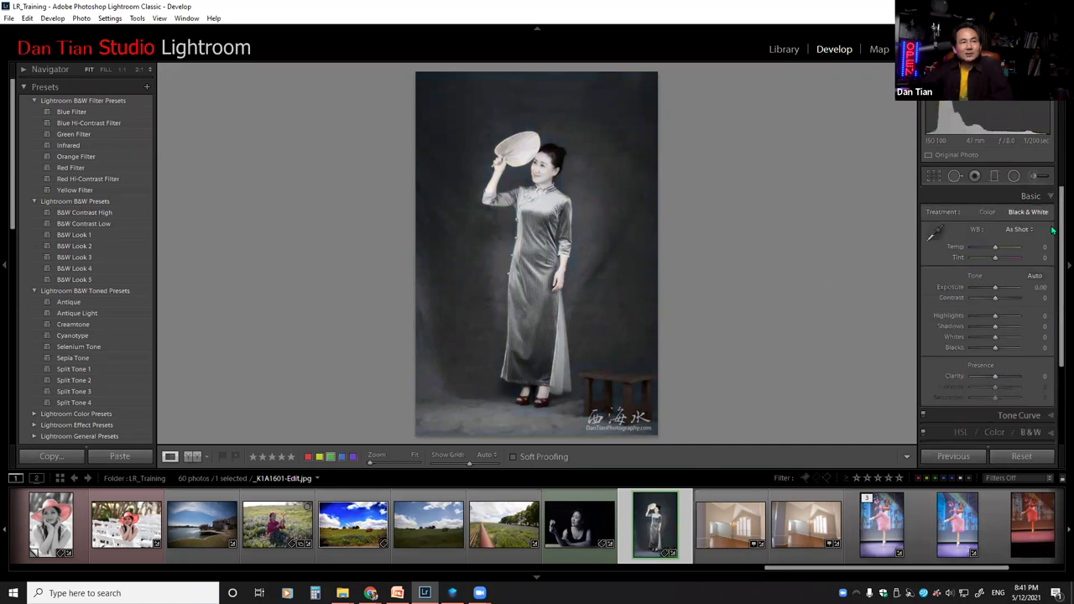
drag(1058, 227, 1059, 307)
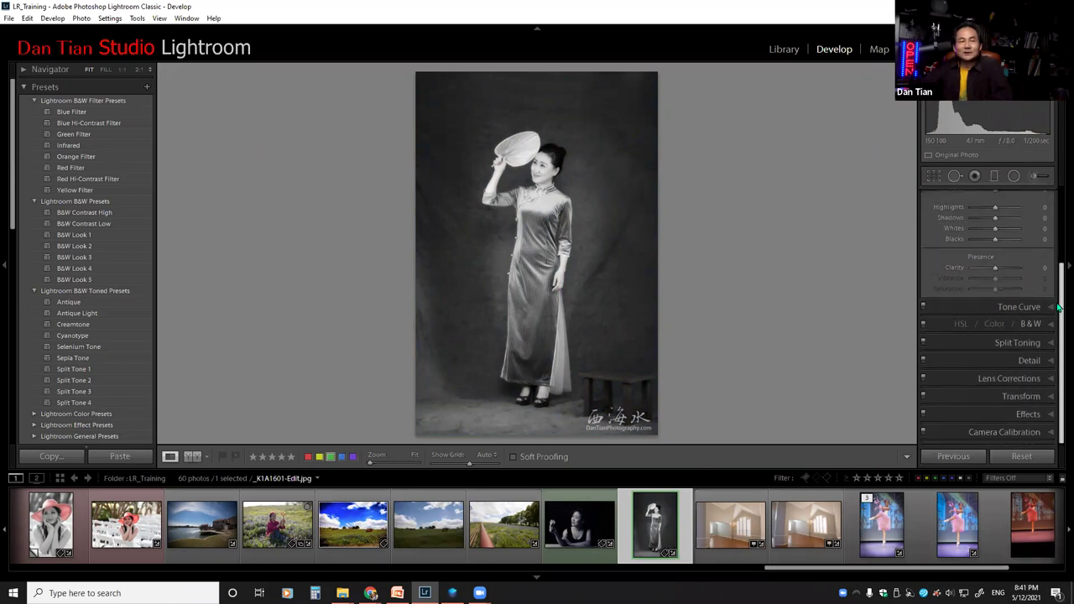
Step: Tint the portrait's highlights with Split Toning hue 60 and saturation 31
click(1019, 343)
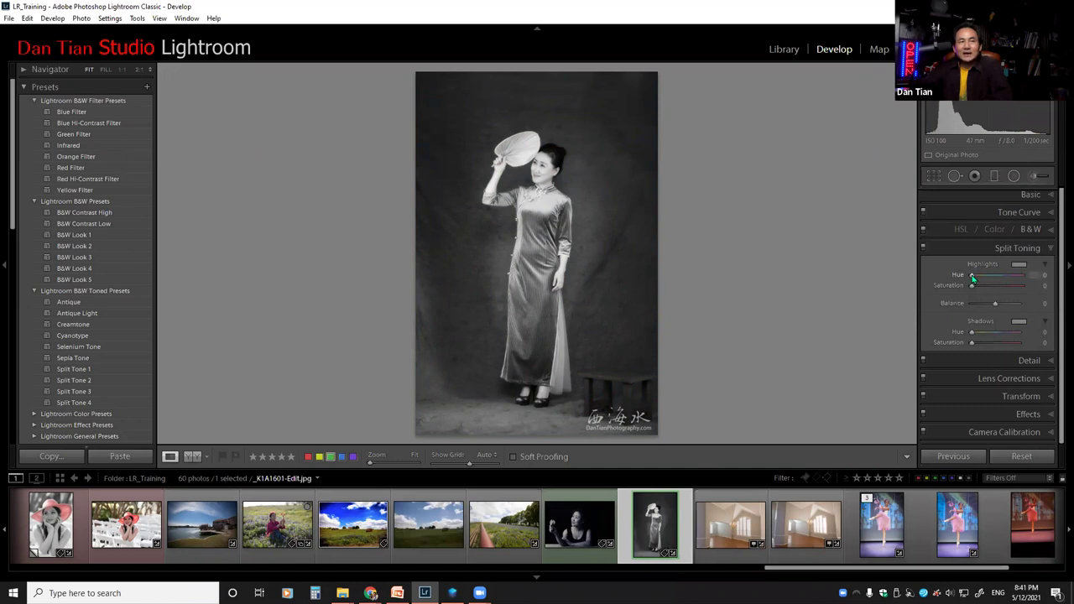
drag(972, 278, 982, 279)
click(1043, 276)
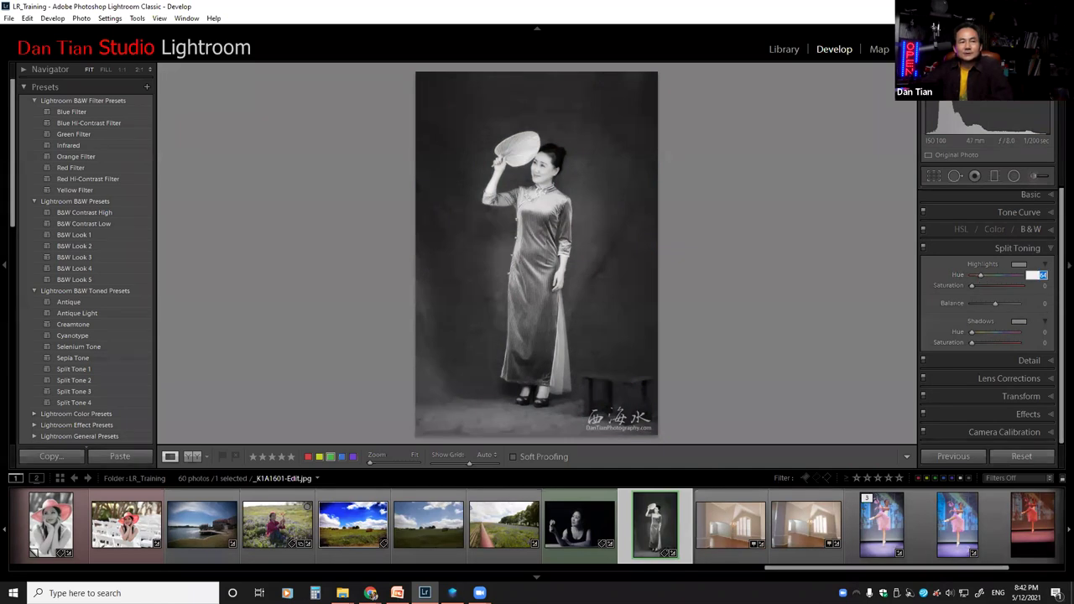
key(Return)
drag(972, 287, 986, 288)
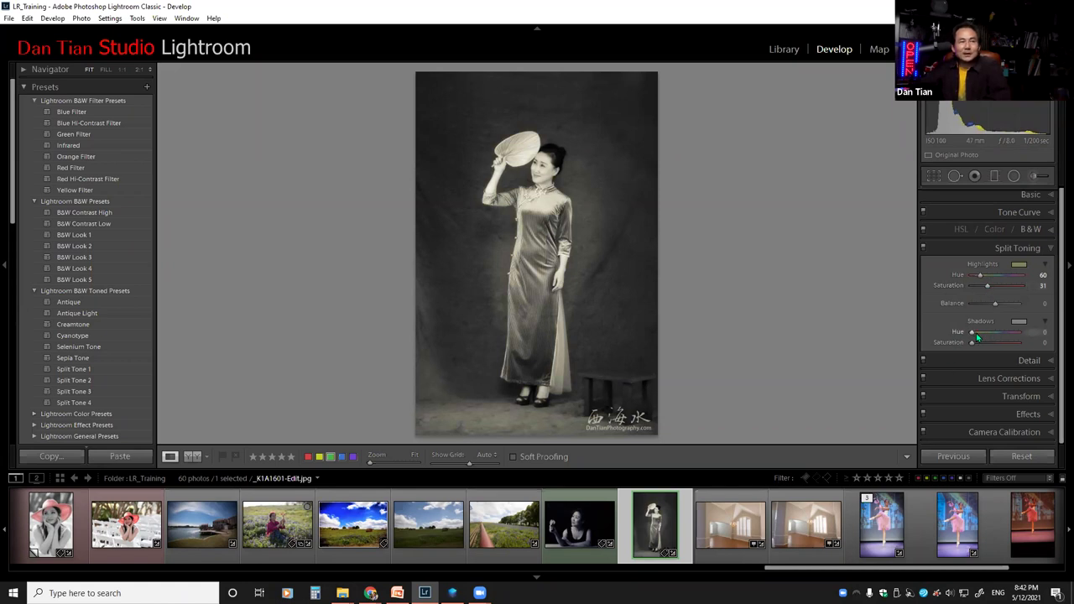
Step: Tint the shadows to hue 240 and saturation 31, with balance set to -60
drag(976, 333, 1000, 333)
drag(972, 344, 984, 345)
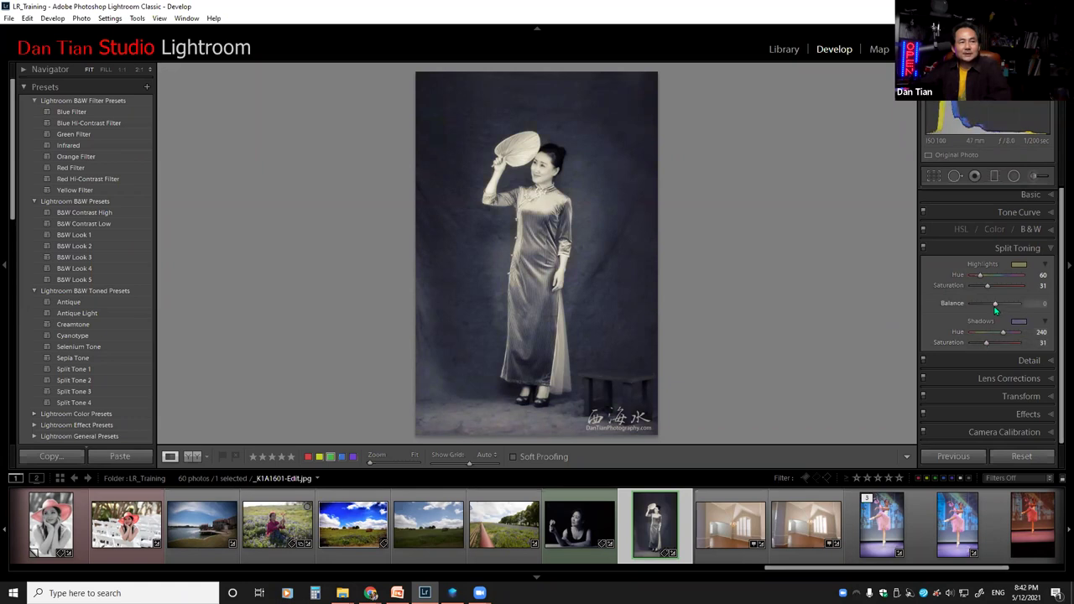
drag(995, 309, 976, 309)
mouse_move(994, 303)
mouse_down()
mouse_move(1013, 303)
mouse_move(989, 311)
mouse_up()
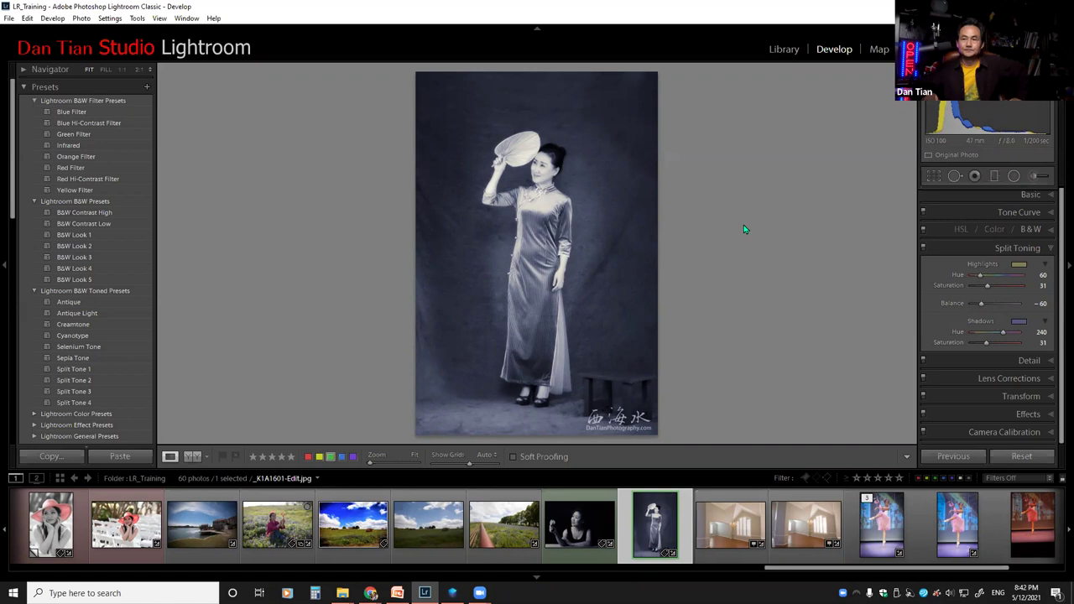
Step: Swap Split Toning for the Detail panel and open the ballerina-on-stage photo from the filmstrip
key(alt+Tab)
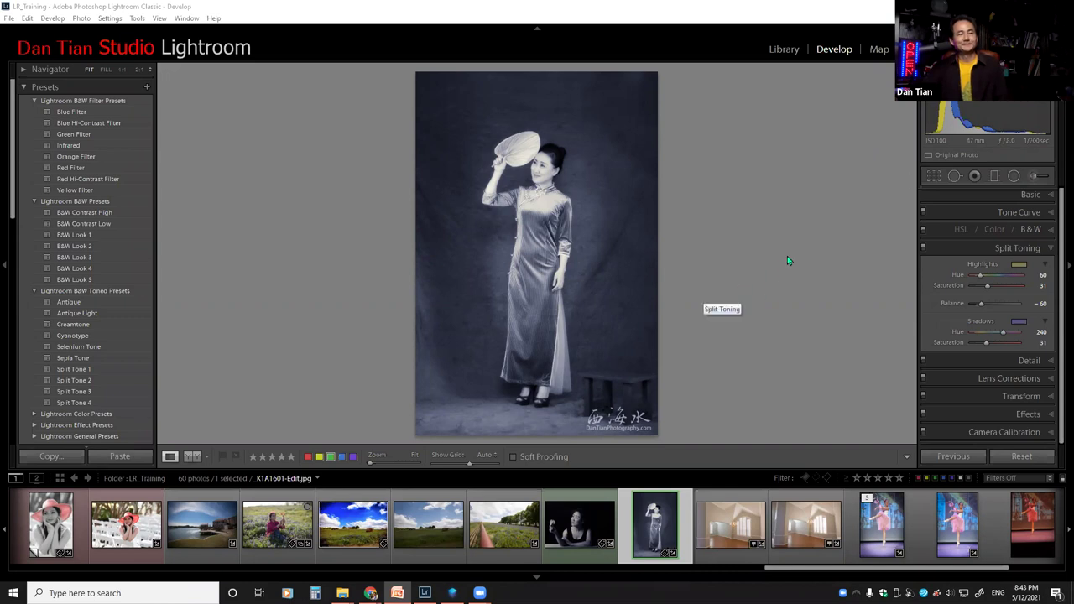
click(1050, 250)
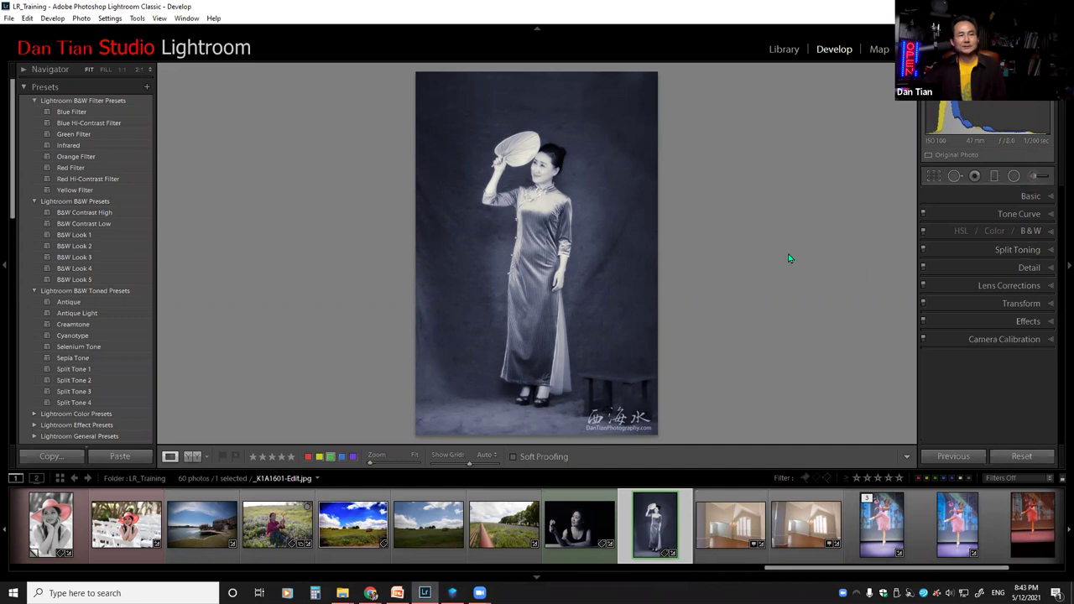
click(1051, 268)
drag(1059, 215, 1059, 257)
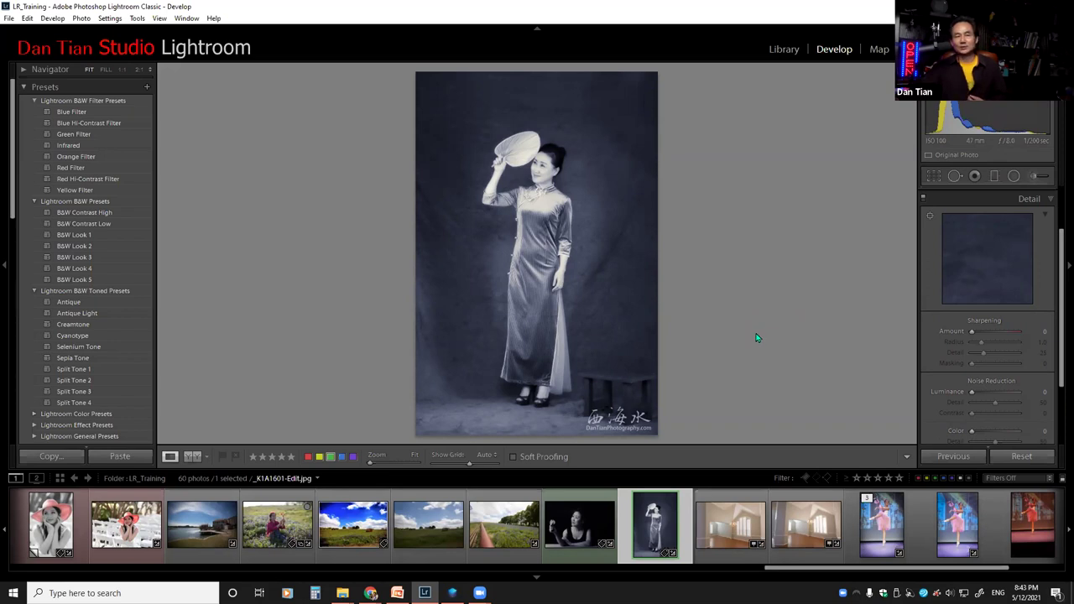
click(1012, 530)
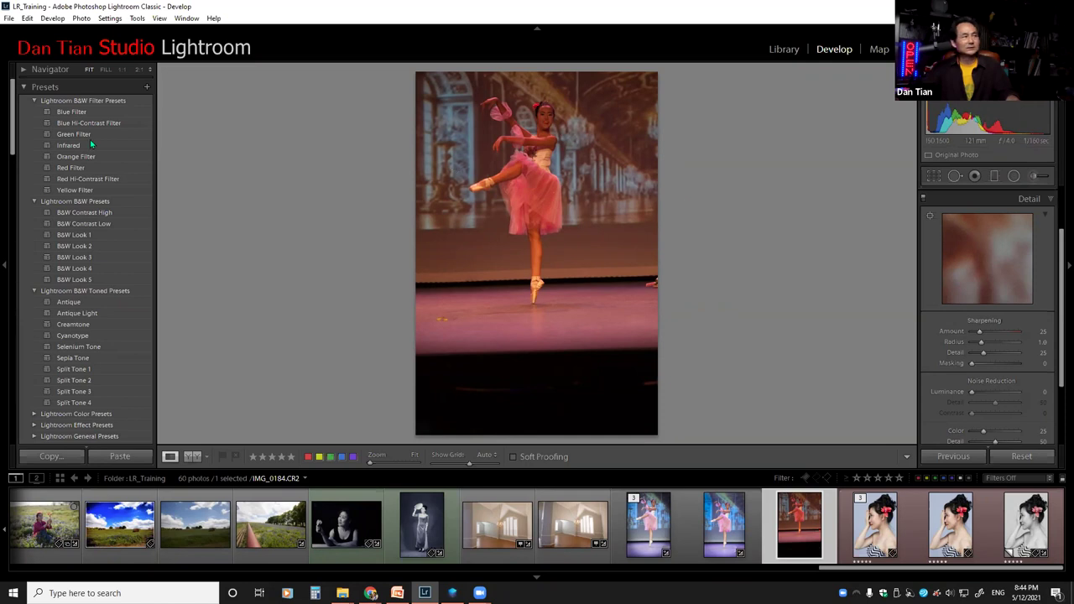
Step: Expand the Navigator panel to preview the ballerina photo
click(26, 73)
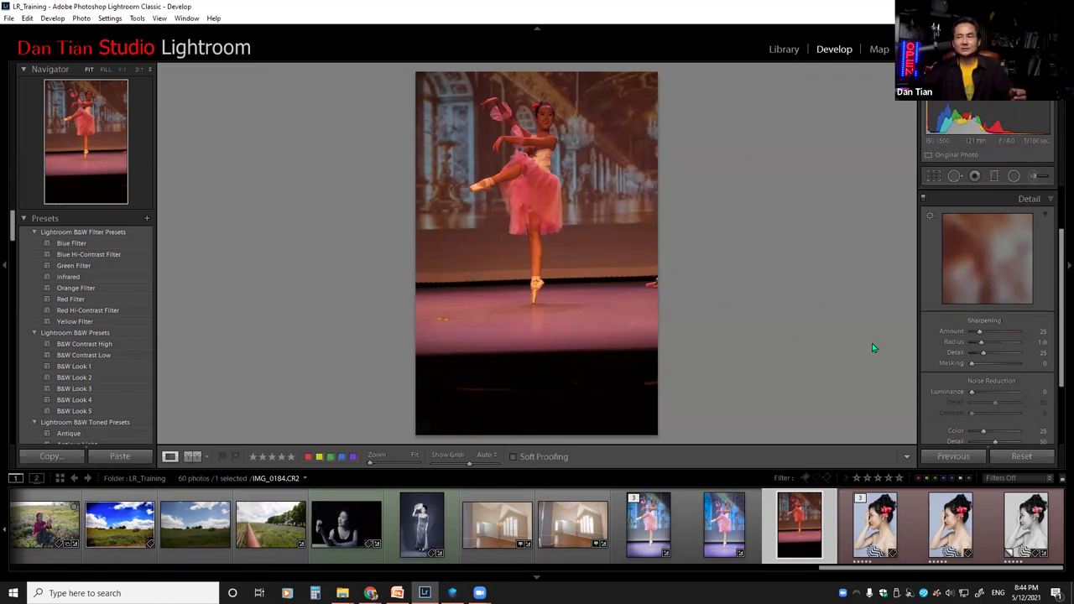
drag(1059, 244, 1058, 201)
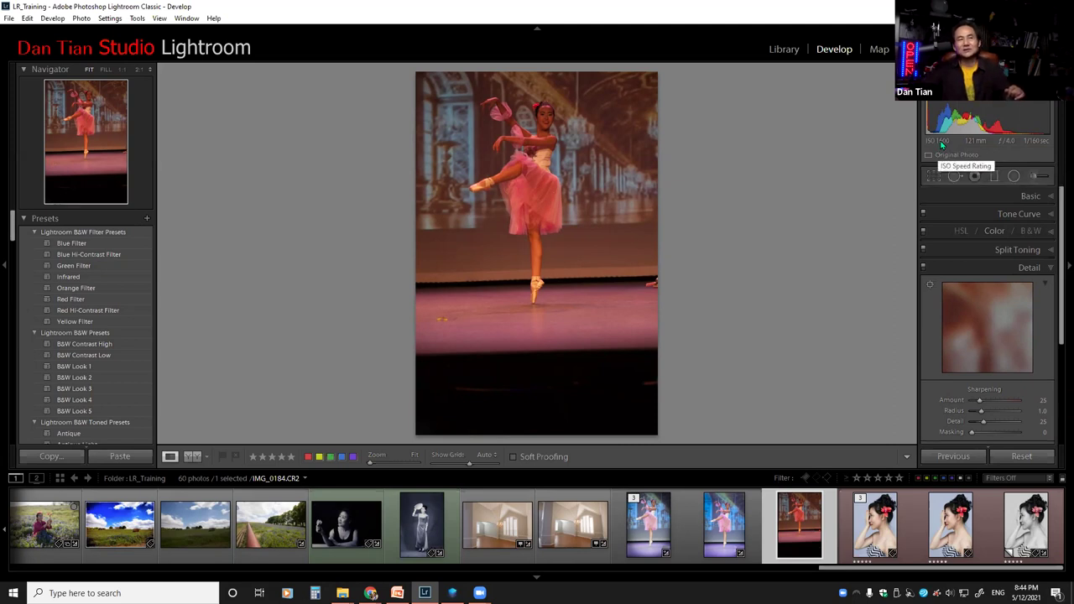
Step: Zoom the ballerina photo to 1:1 and pan to the dancer's arms and face
click(122, 70)
scroll(228, 115, up, 6)
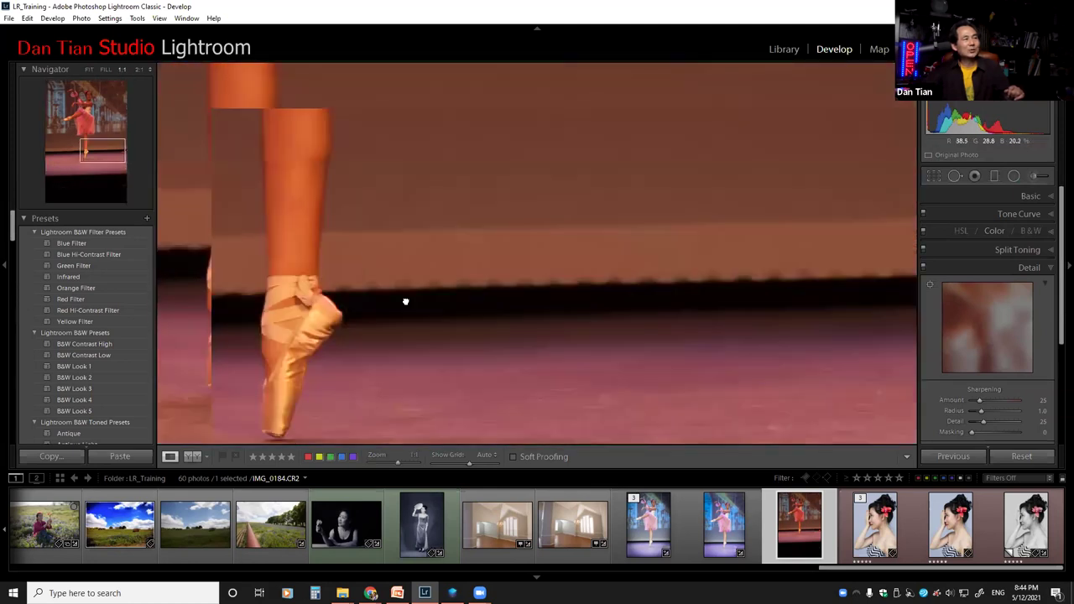
scroll(522, 406, up, 6)
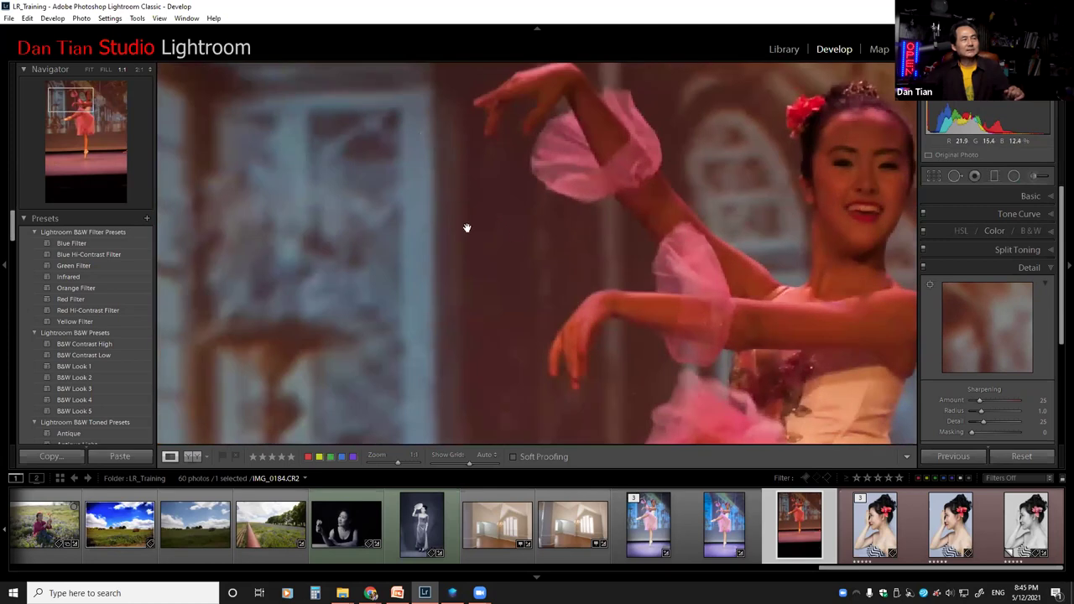
drag(621, 306, 591, 261)
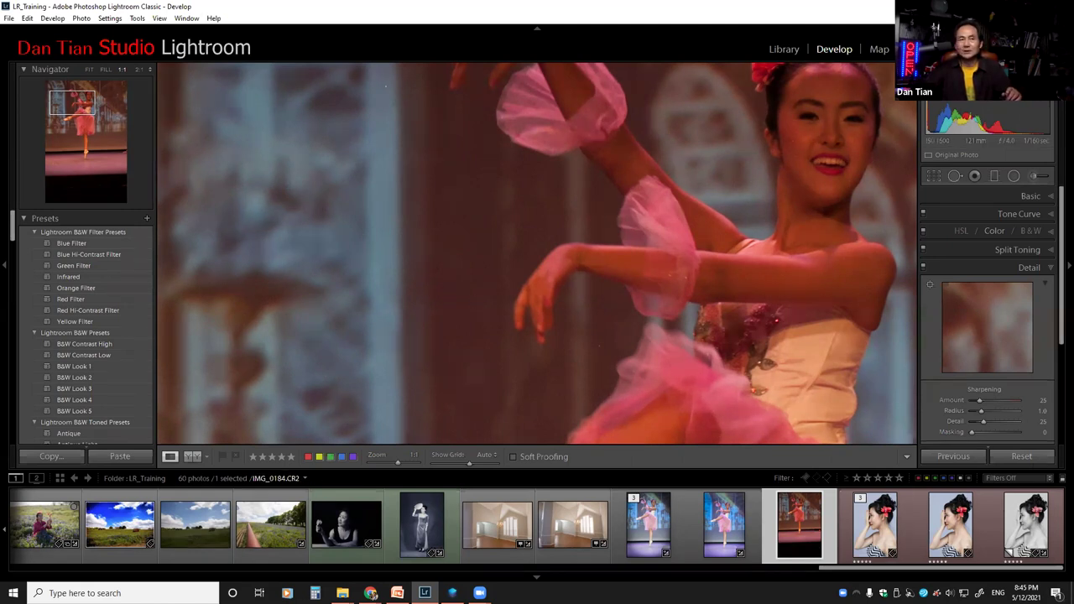
key(alt+Tab)
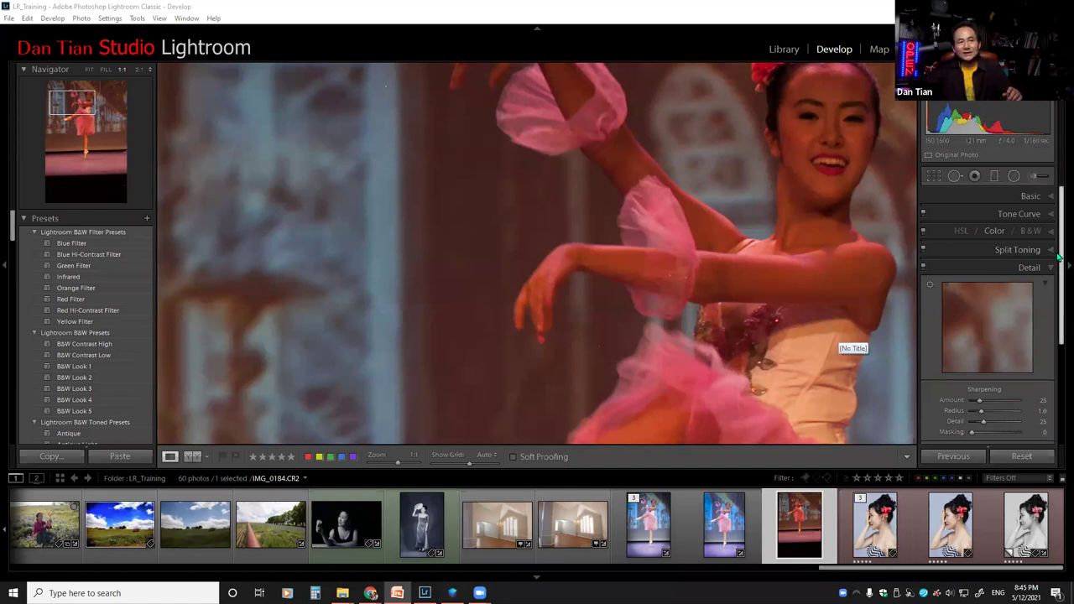
scroll(1059, 259, down, 2)
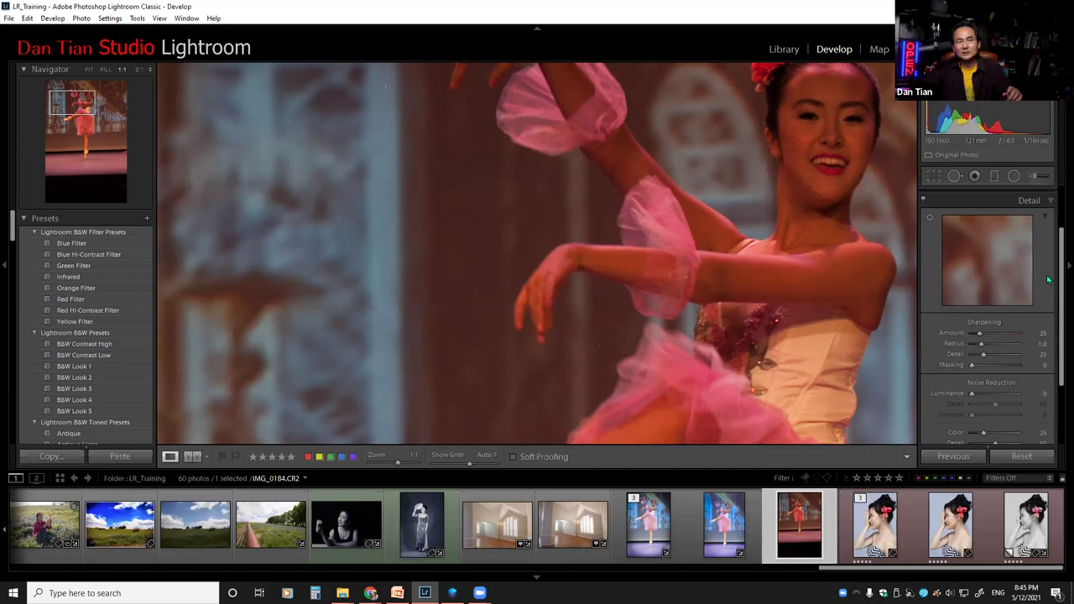
scroll(1059, 265, up, 1)
scroll(1059, 265, up, 1)
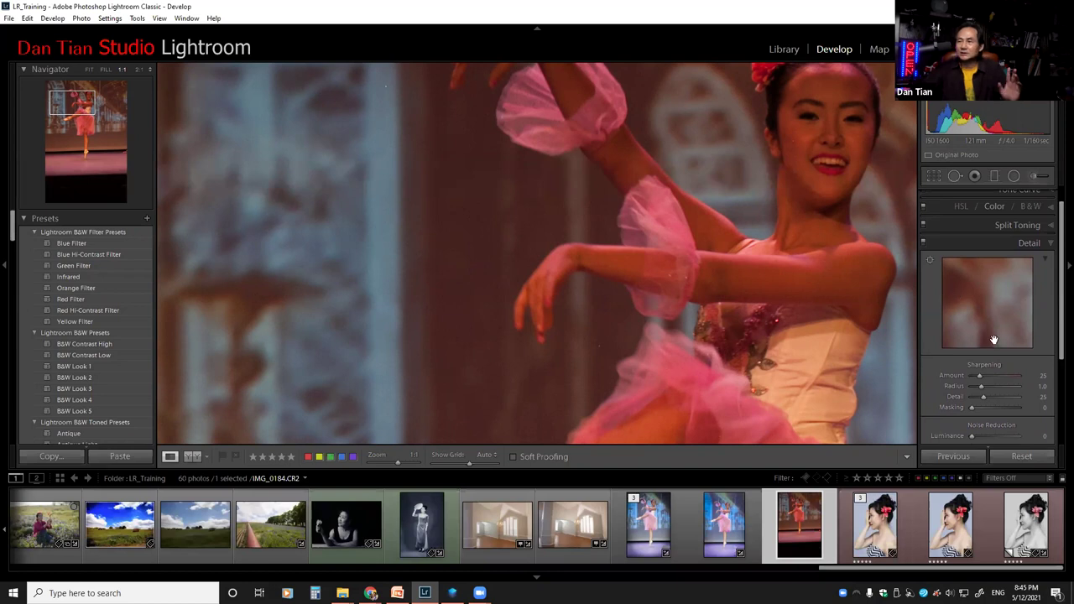
Step: Target the Detail preview box on the photo and move it to the dancer's face and lips
click(930, 262)
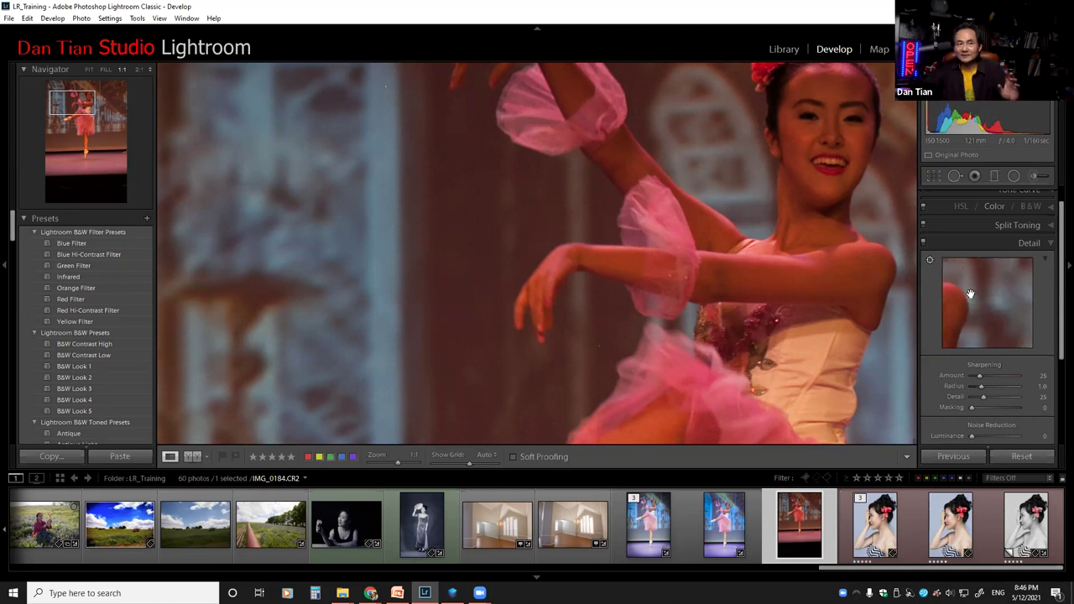
mouse_move(951, 280)
mouse_down()
mouse_move(987, 311)
mouse_move(988, 288)
mouse_move(965, 279)
mouse_up()
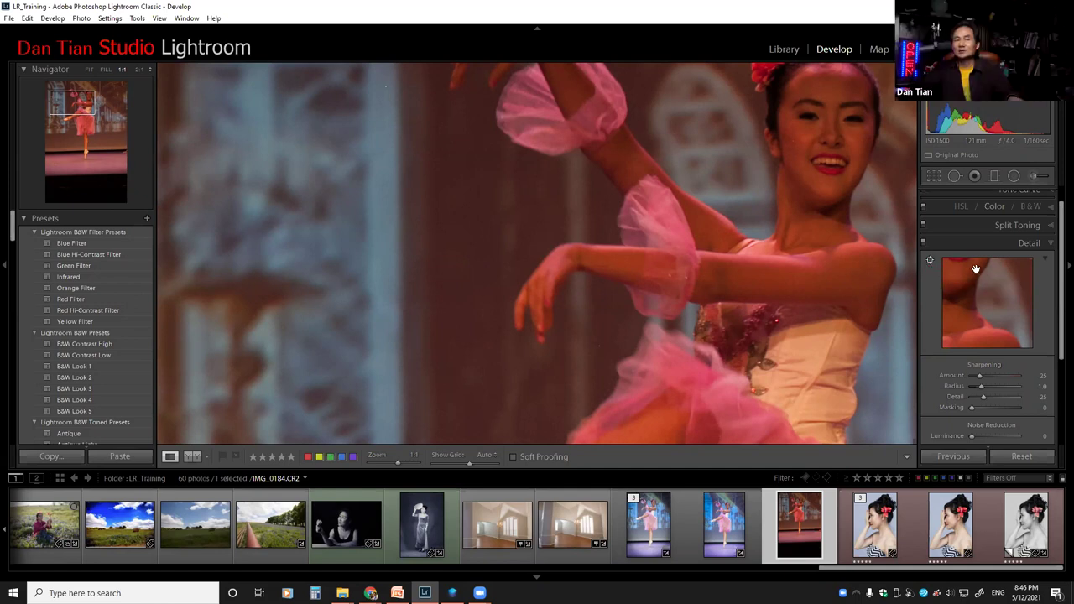
drag(969, 275, 988, 318)
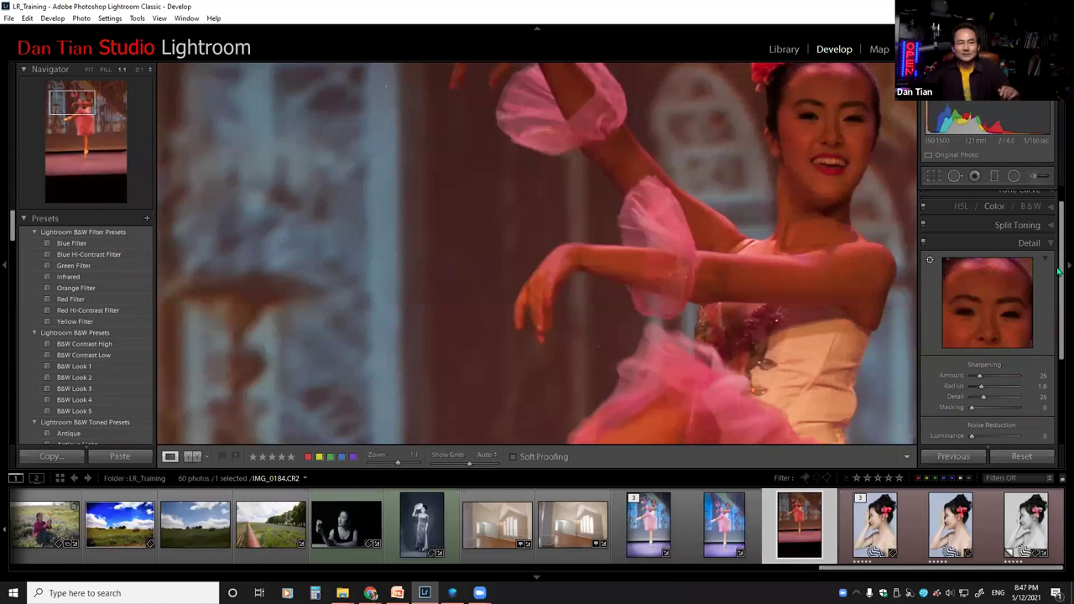
Step: Sharpen the dancer photo to Amount 50, Radius 1.5, Detail 29, Masking 23 while previewing her face
drag(1058, 265, 1058, 287)
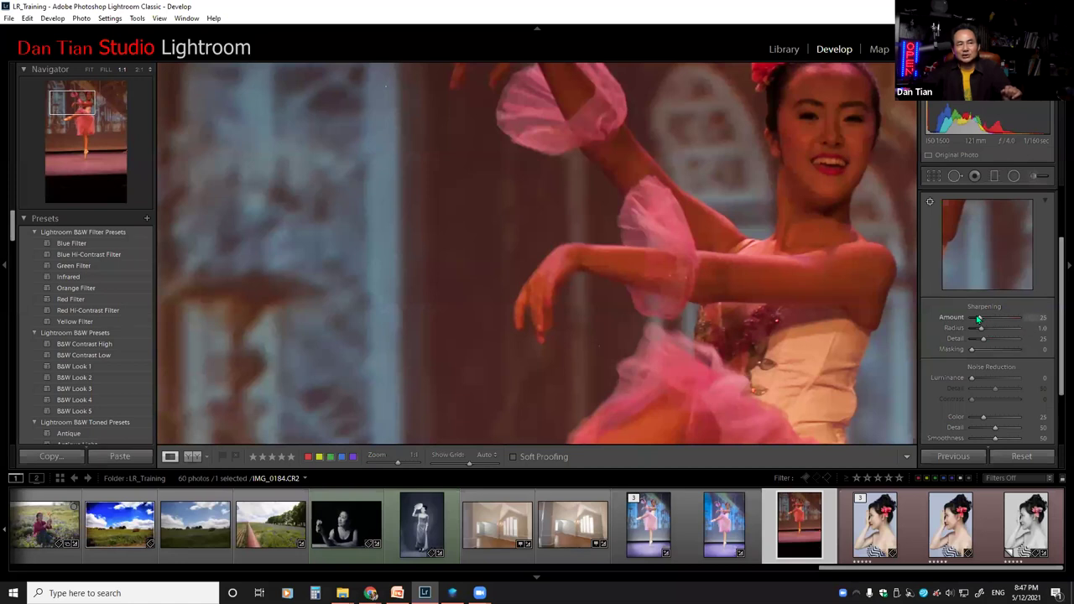
drag(1007, 233, 951, 290)
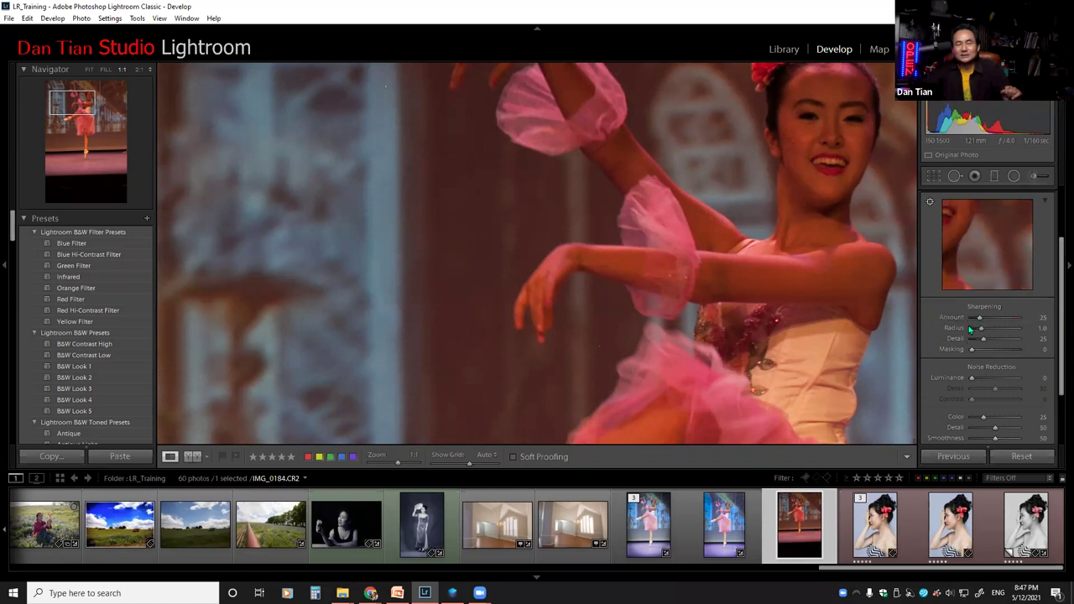
drag(980, 319, 987, 320)
drag(958, 228, 988, 261)
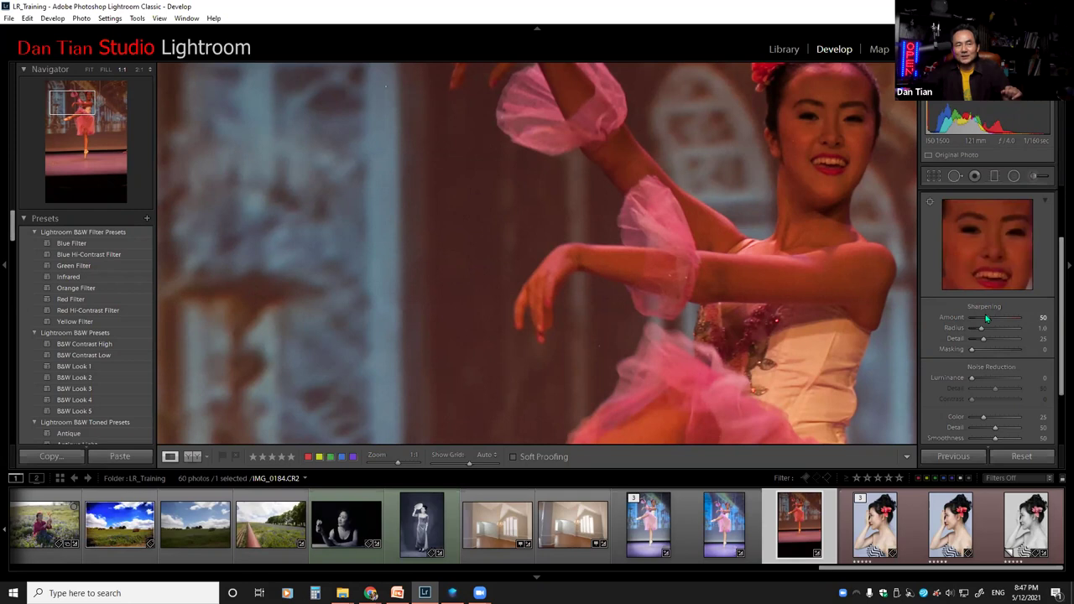
double_click(949, 317)
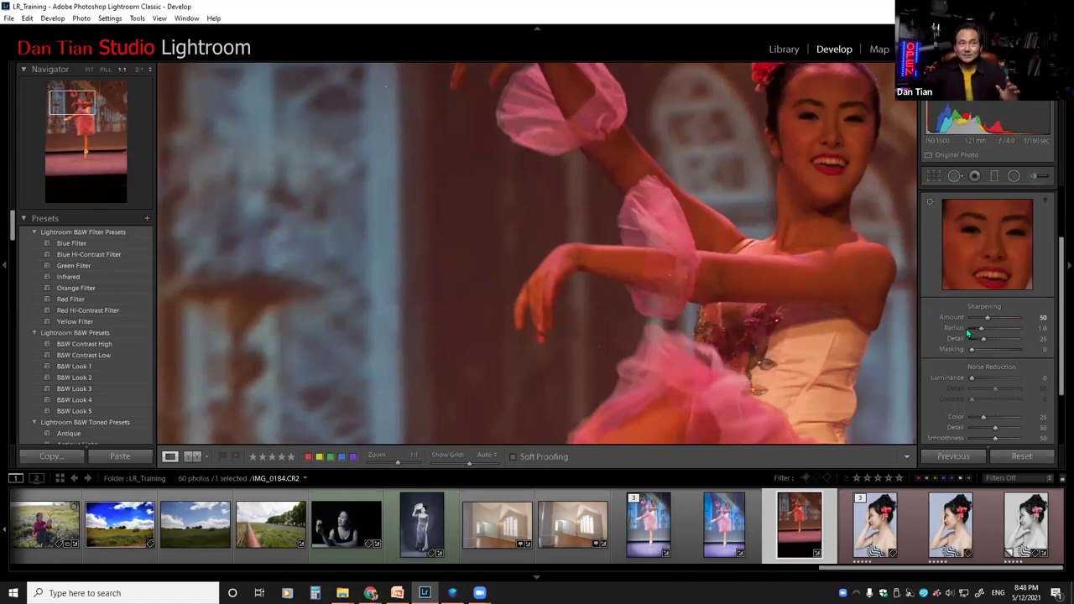
drag(985, 332, 986, 356)
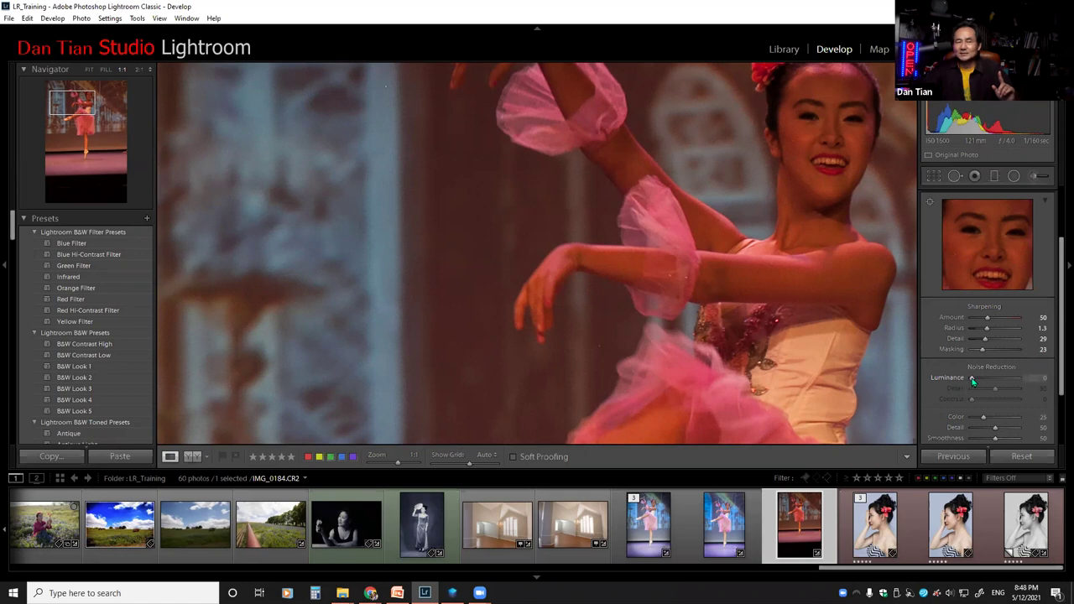
Step: Try initial luminance noise reduction and raise the photo's exposure from the histogram
drag(973, 381, 974, 381)
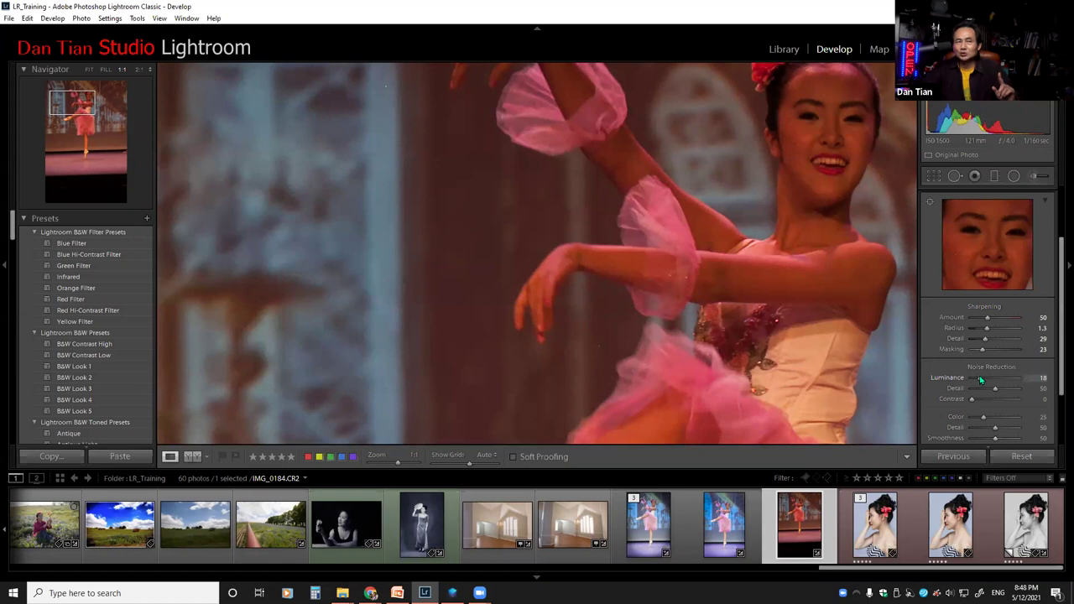
drag(985, 380, 991, 380)
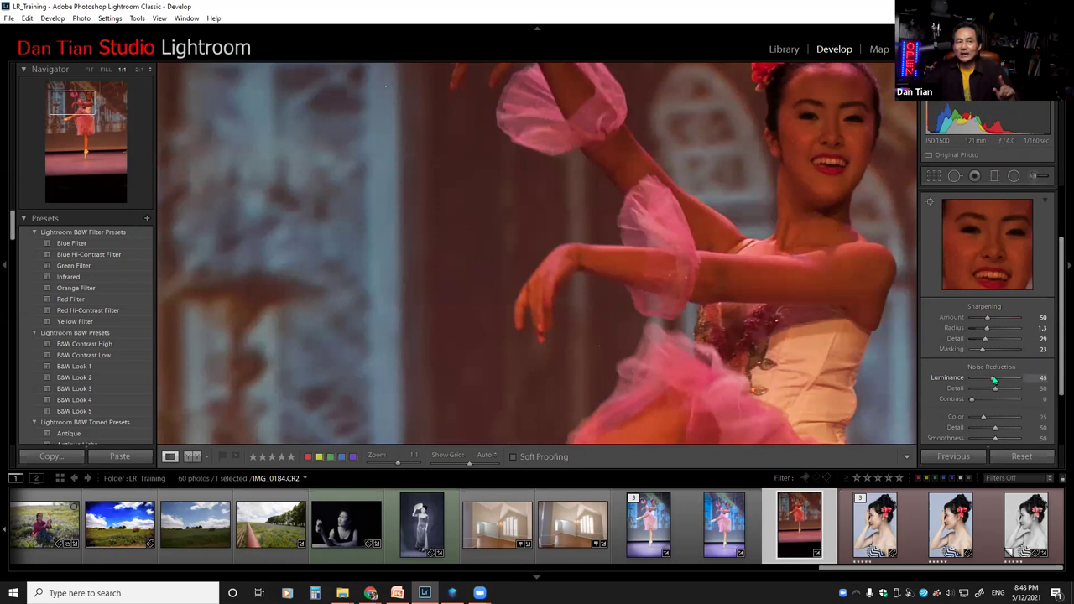
drag(993, 380, 994, 380)
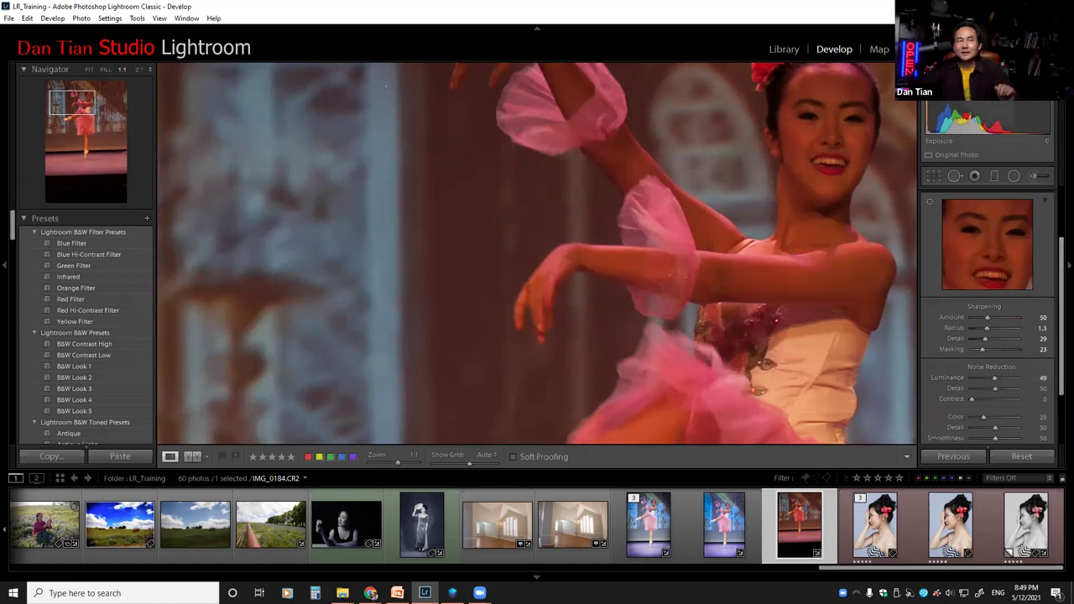
drag(994, 84, 1035, 84)
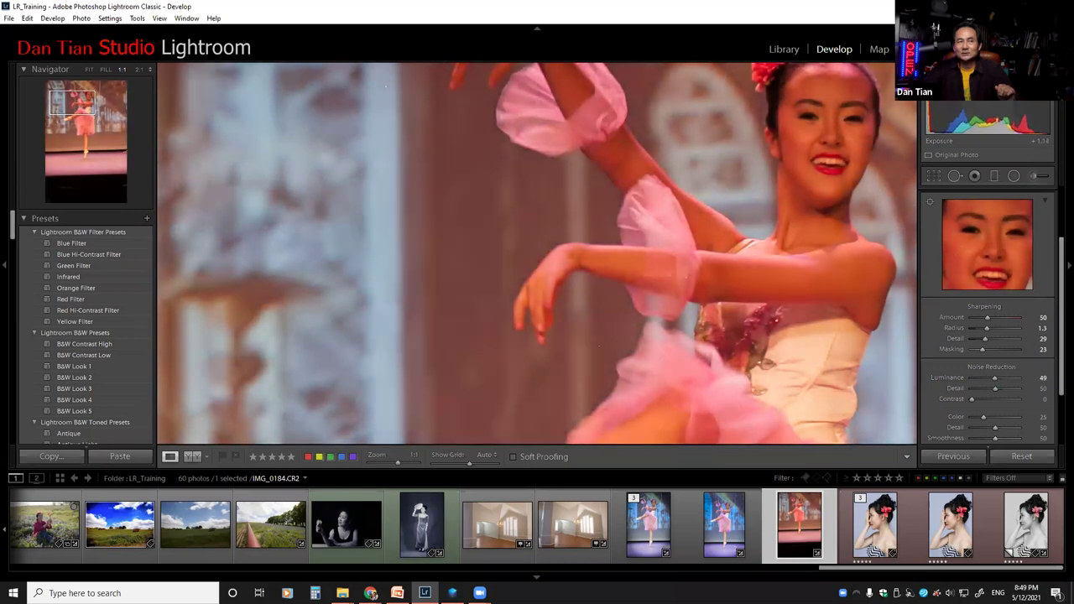
Step: Set Luminance noise reduction to 50 and Color noise reduction to 33
double_click(951, 379)
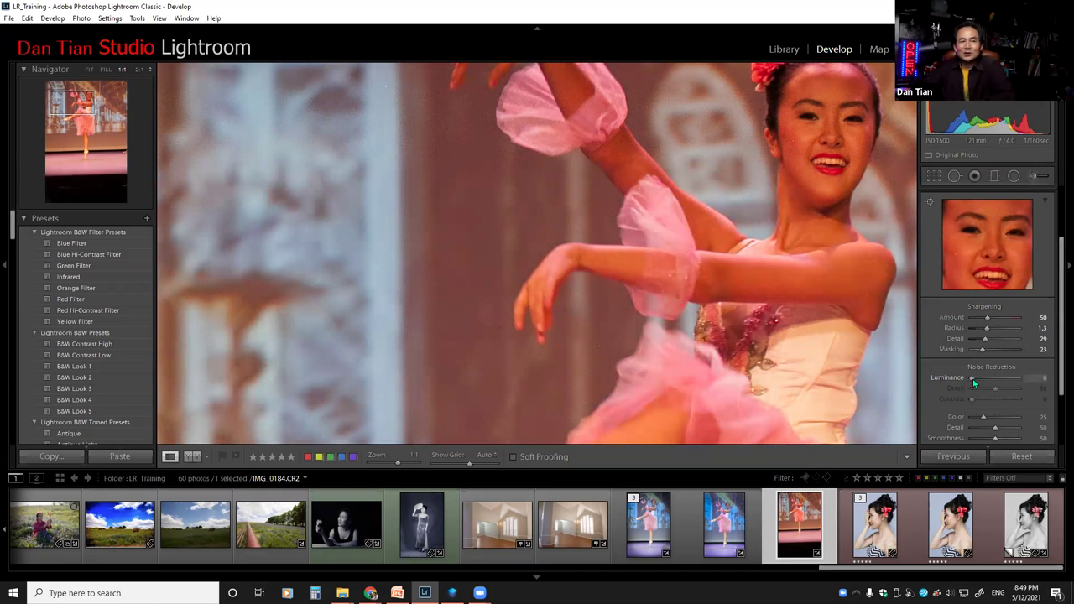
drag(973, 382, 996, 380)
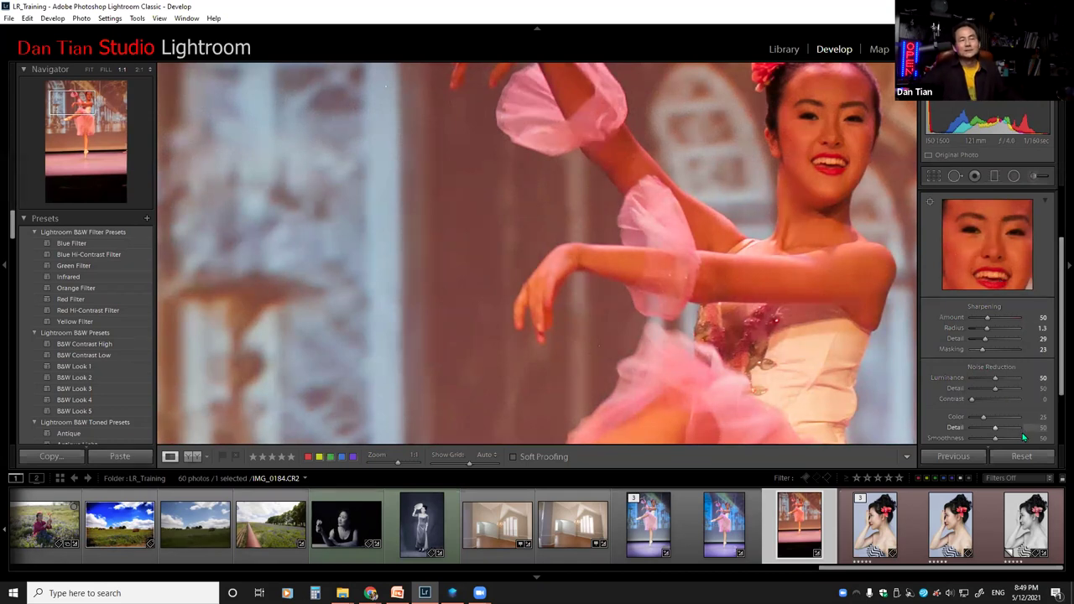
drag(973, 420, 984, 418)
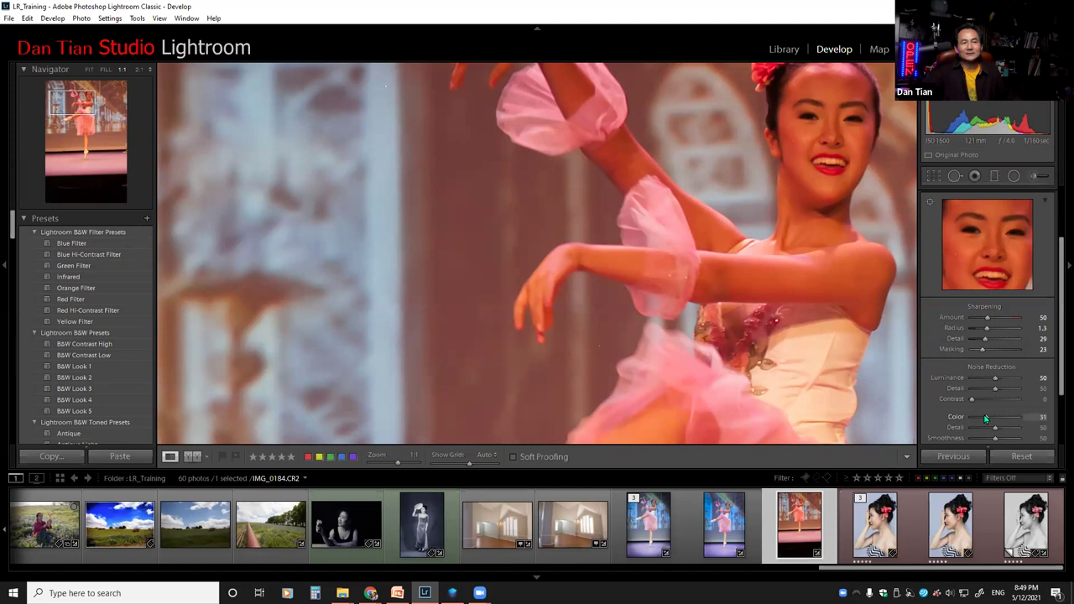
drag(988, 418, 978, 426)
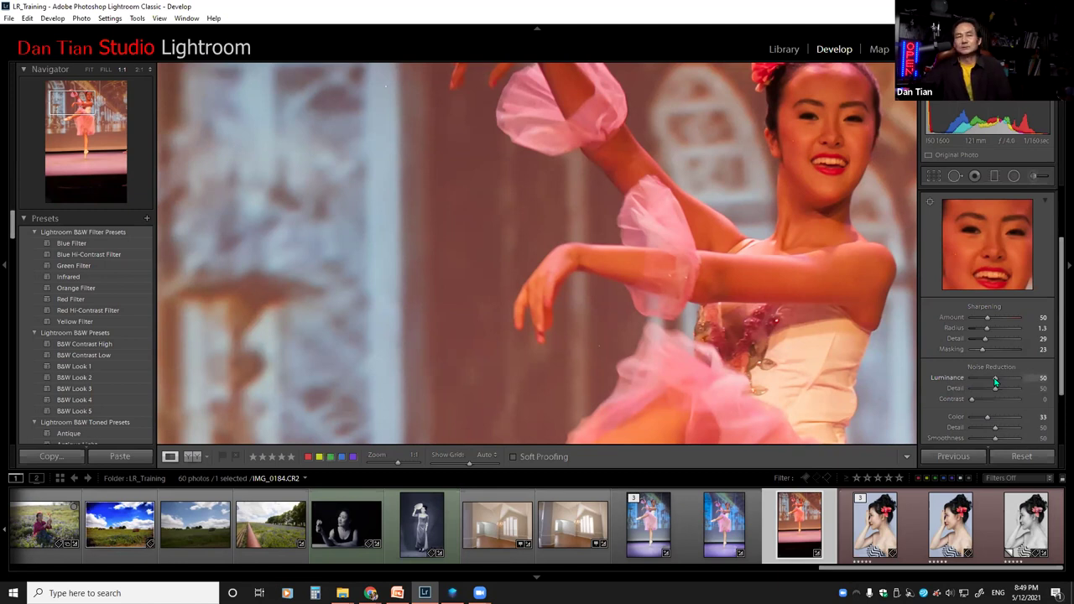
drag(997, 381, 1019, 380)
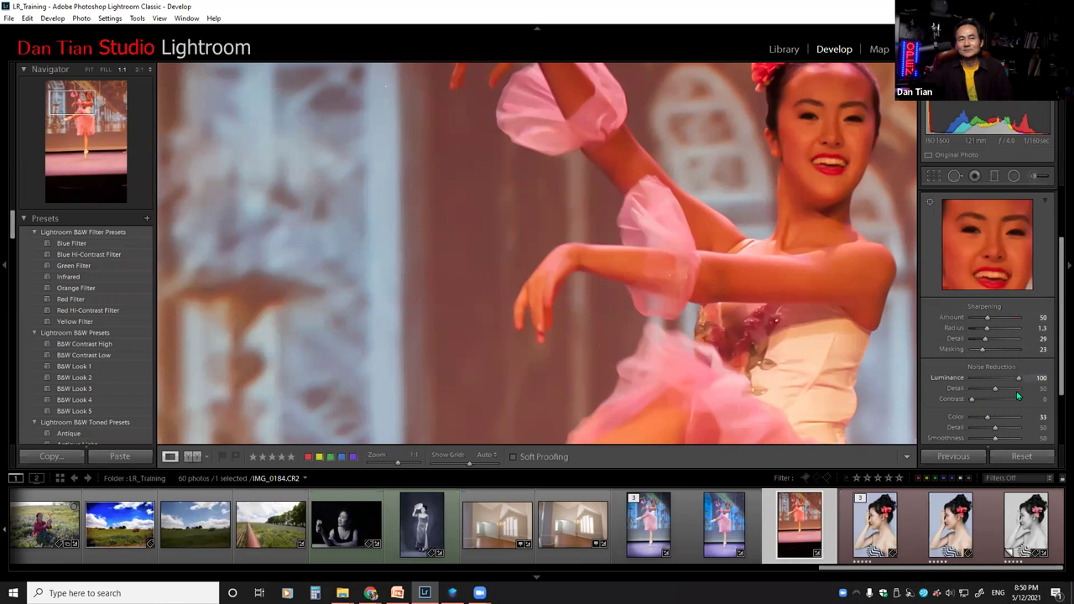
drag(996, 382, 993, 380)
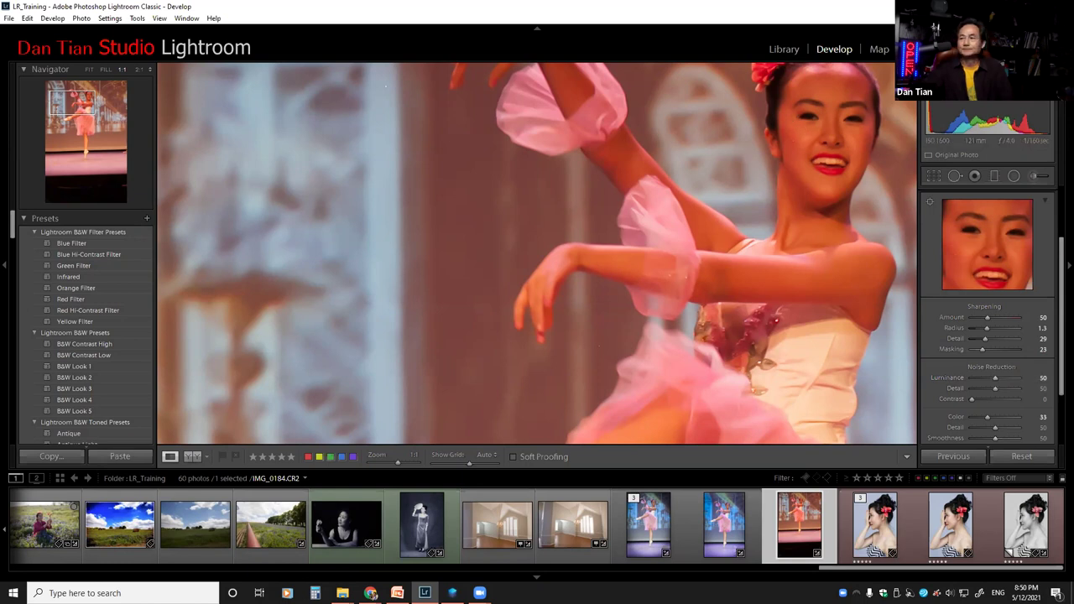
click(397, 592)
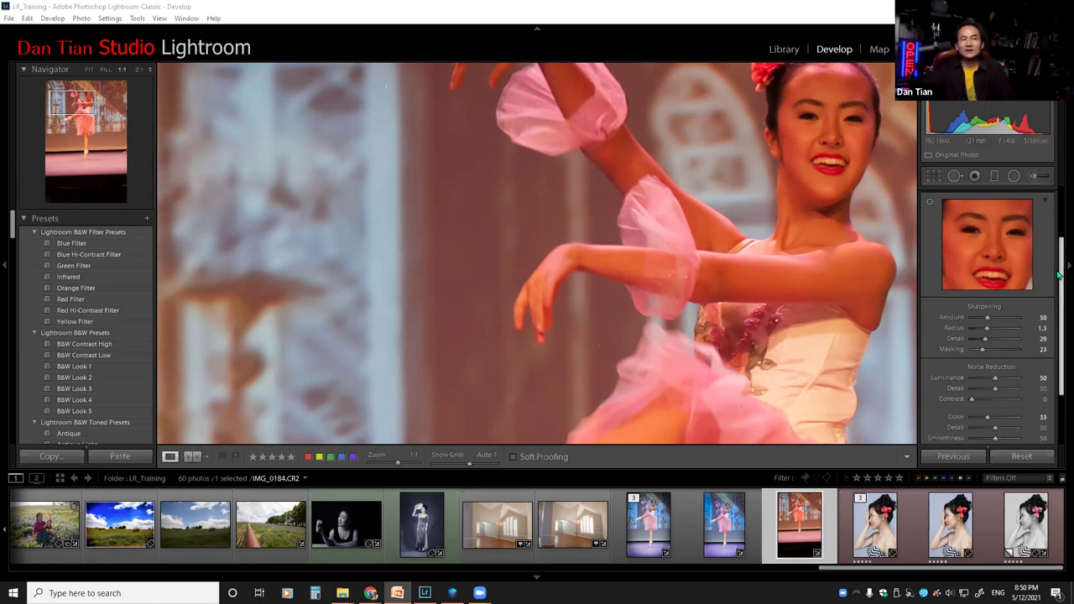
Step: Collapse Detail and expand manual Lens Corrections to show the Defringe and Vignetting controls
scroll(1059, 275, up, 2)
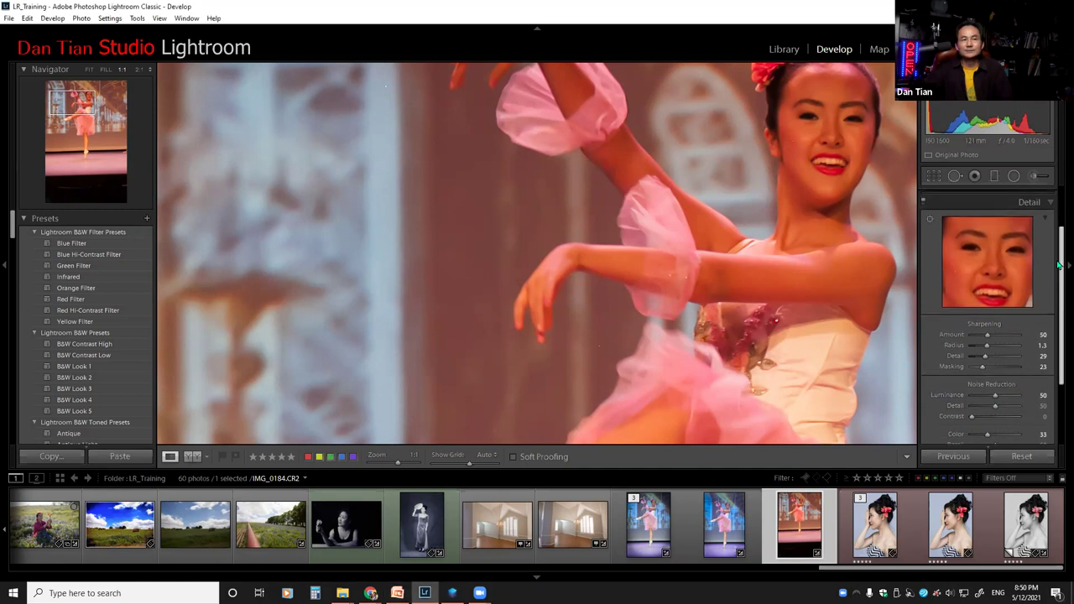
click(1046, 204)
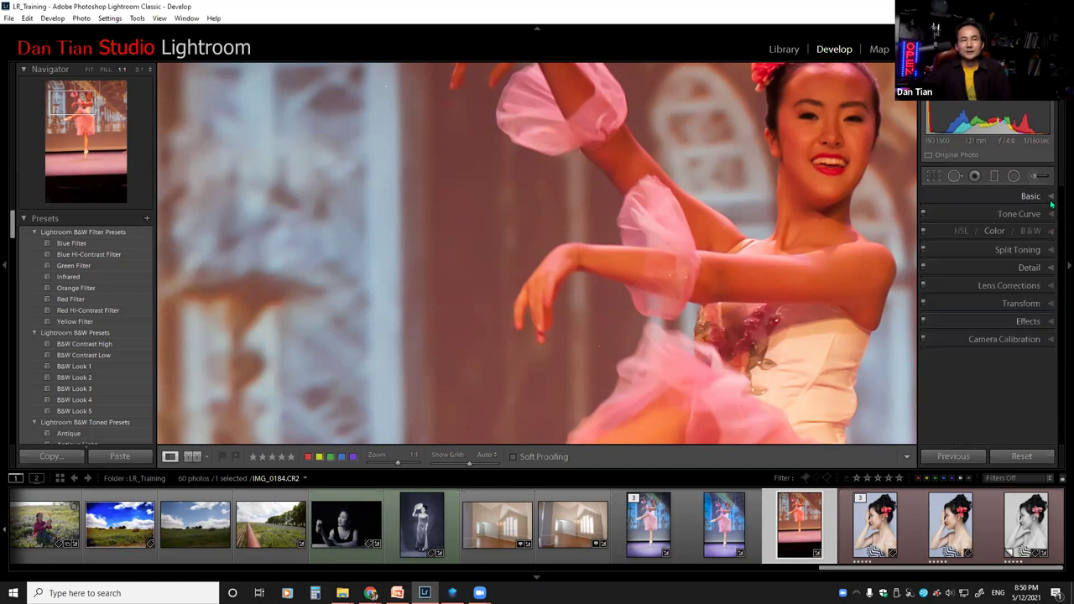
click(1046, 287)
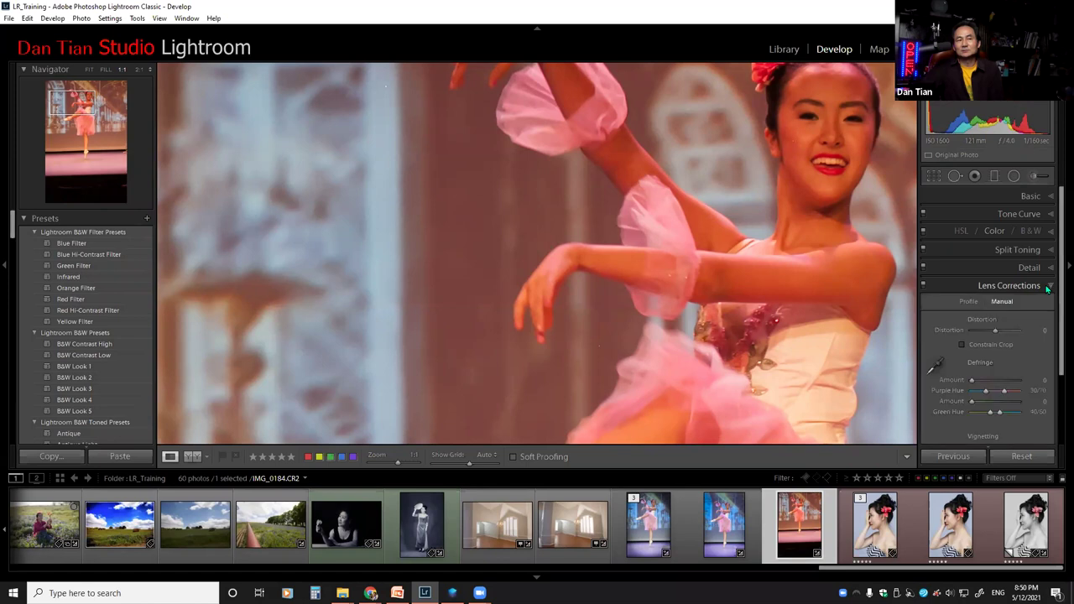
drag(1059, 267, 1059, 322)
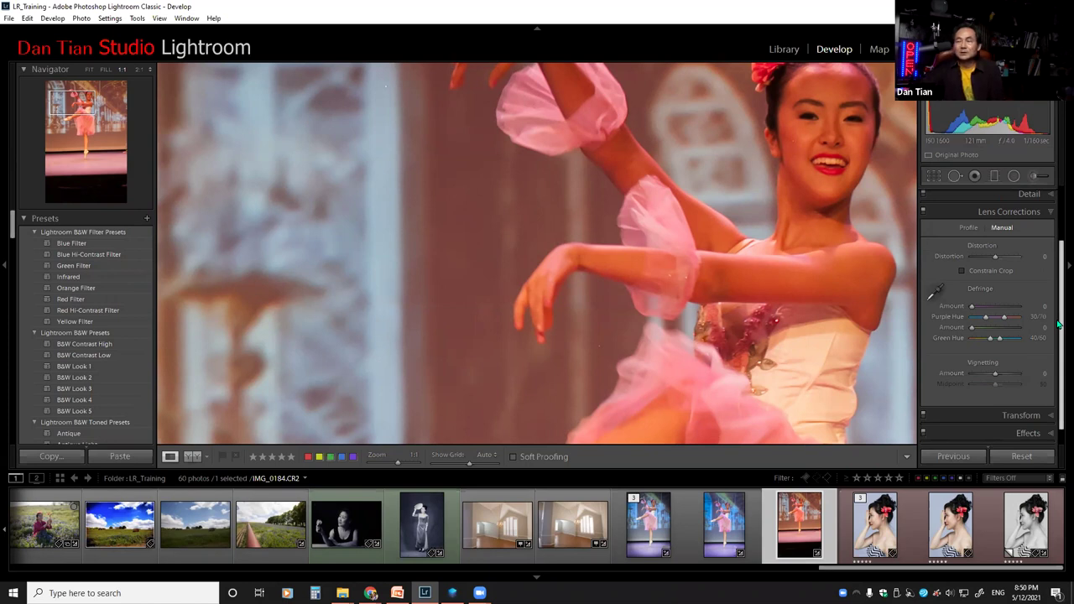
drag(1059, 324, 1059, 325)
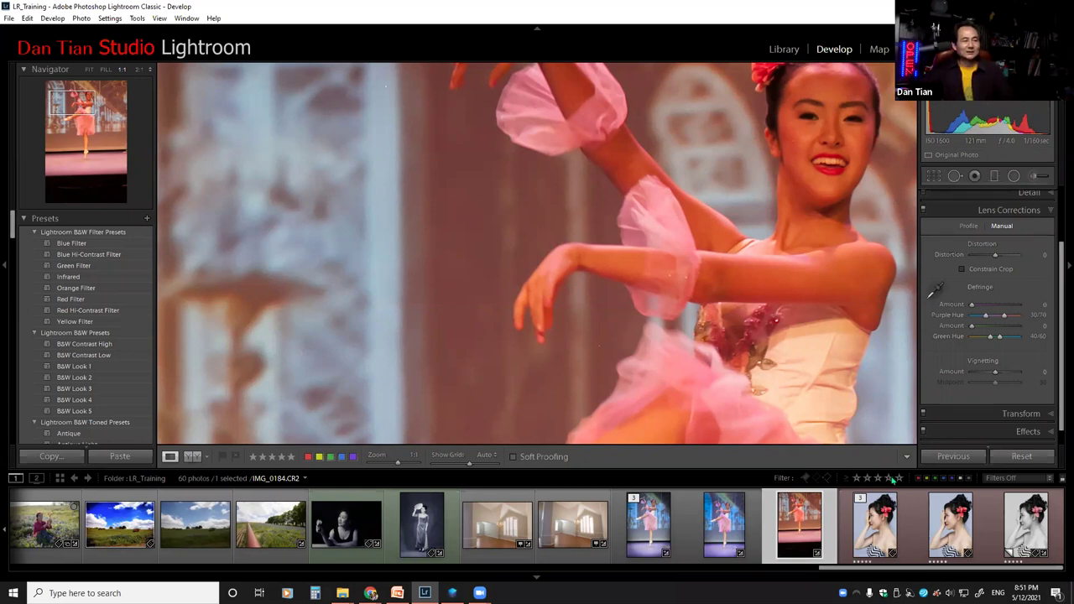
drag(857, 573, 721, 573)
Step: Open Adriatica_Jan-2092 fitted to the view, then hide the Navigator panel
click(549, 524)
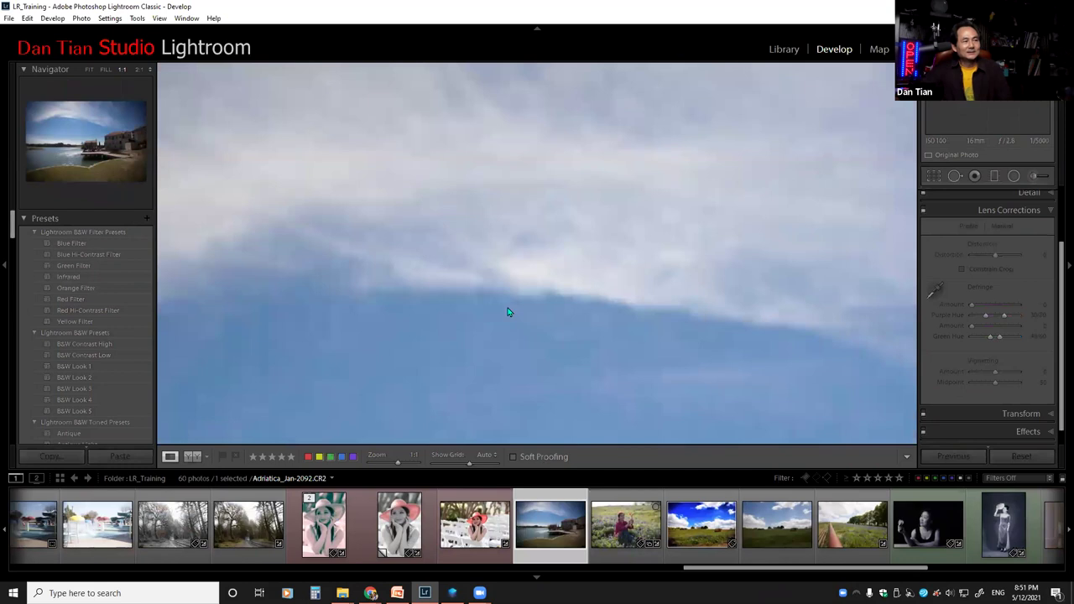
click(88, 70)
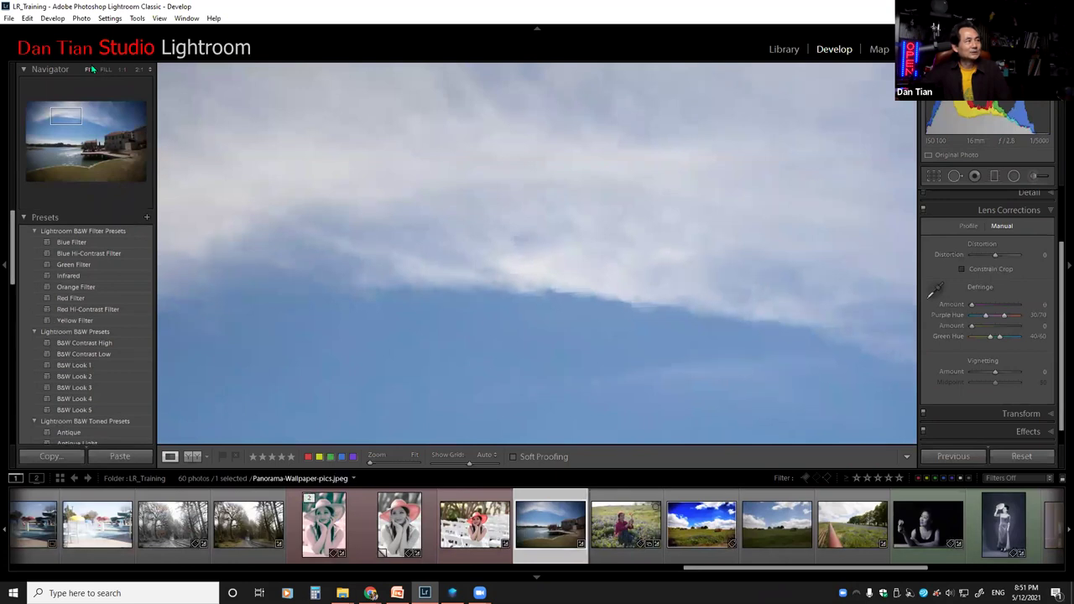
click(92, 70)
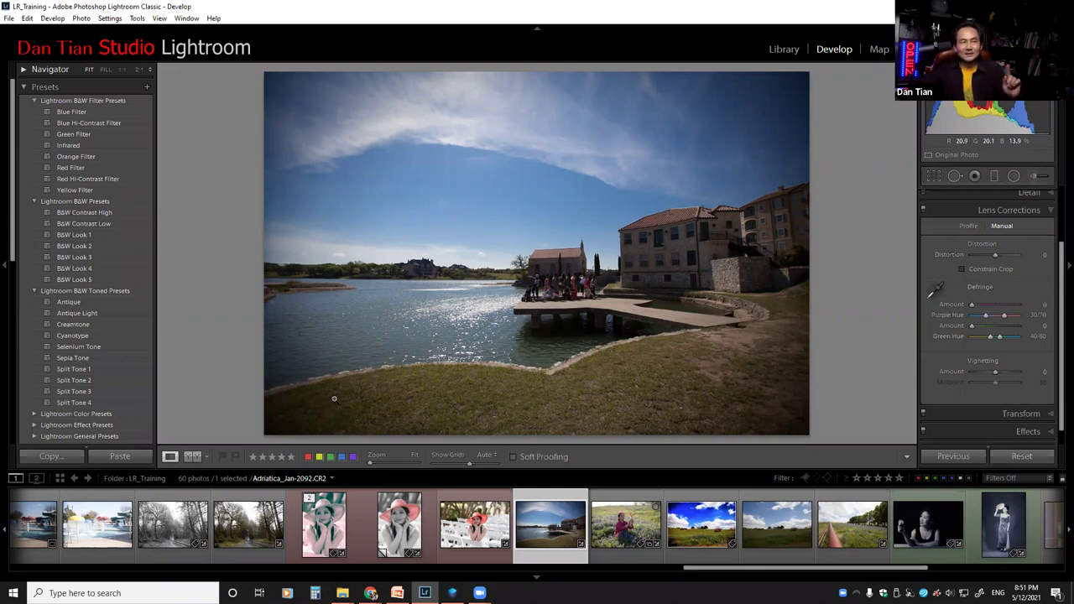
click(969, 227)
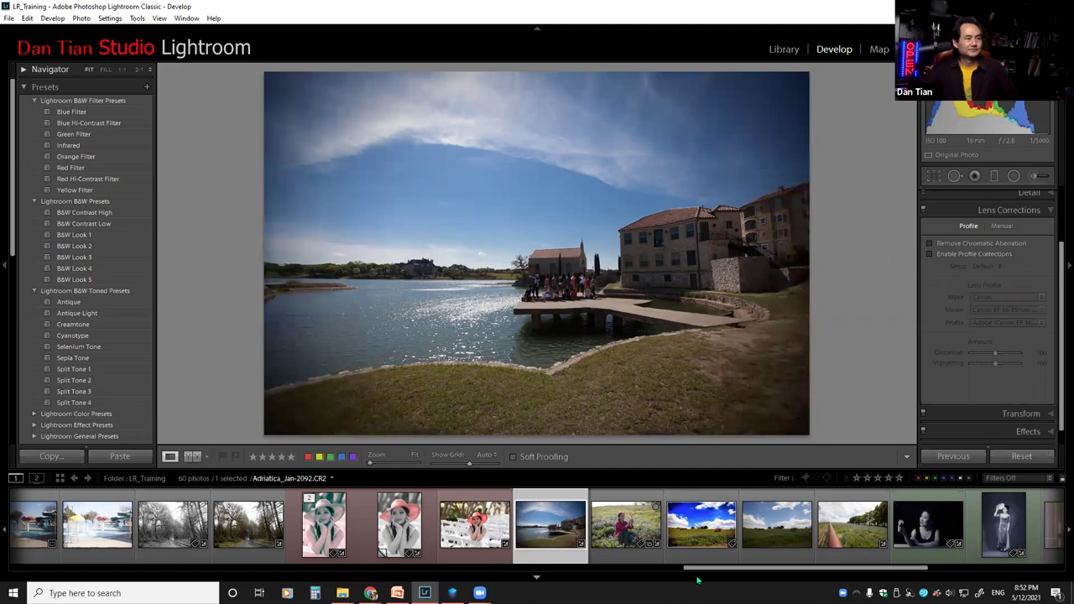
drag(700, 571, 95, 571)
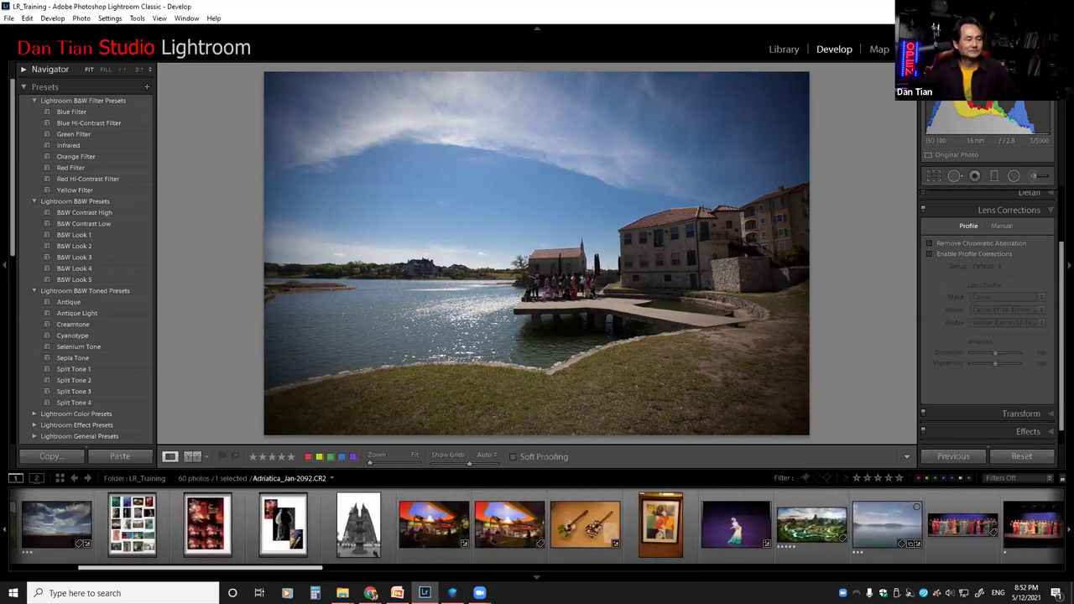
scroll(536, 525, down, 5)
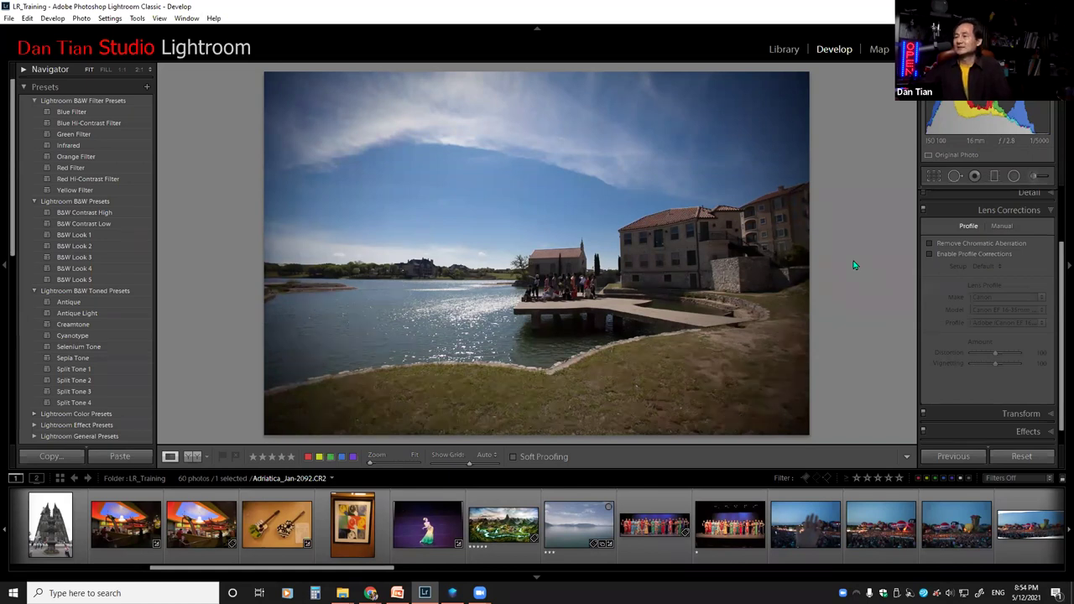
Step: In Library, pick the Excercise folder and select the trees photo TS560x560_3087569.jpg
click(782, 48)
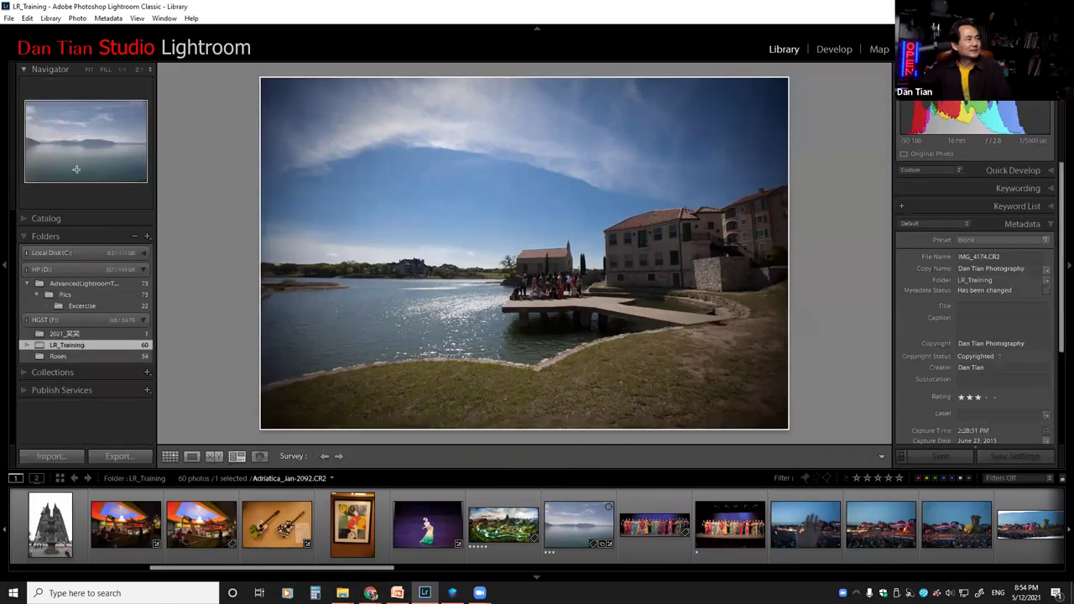
click(80, 307)
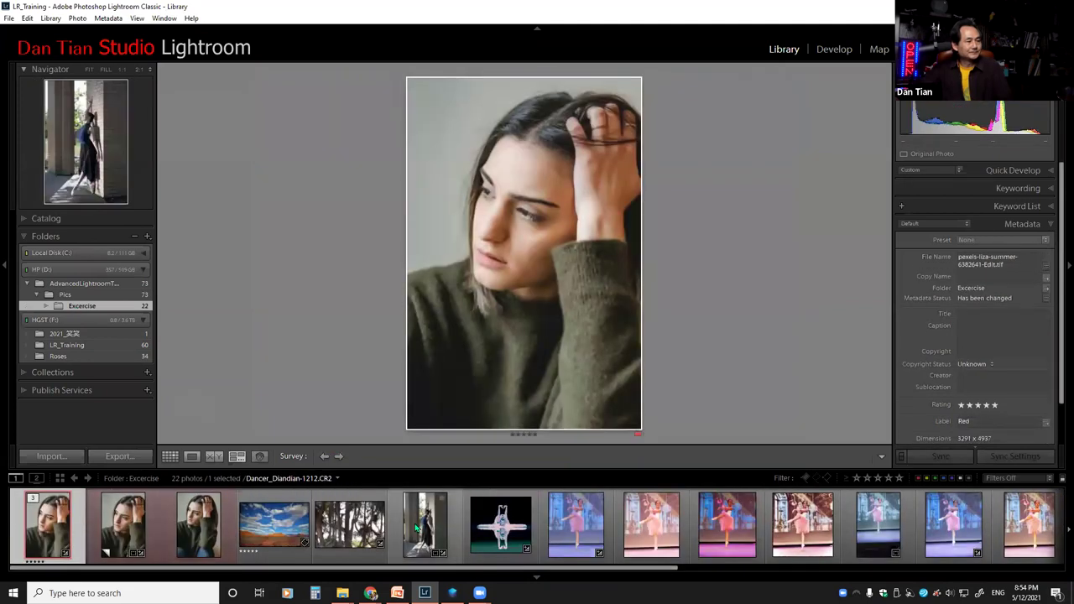
click(369, 527)
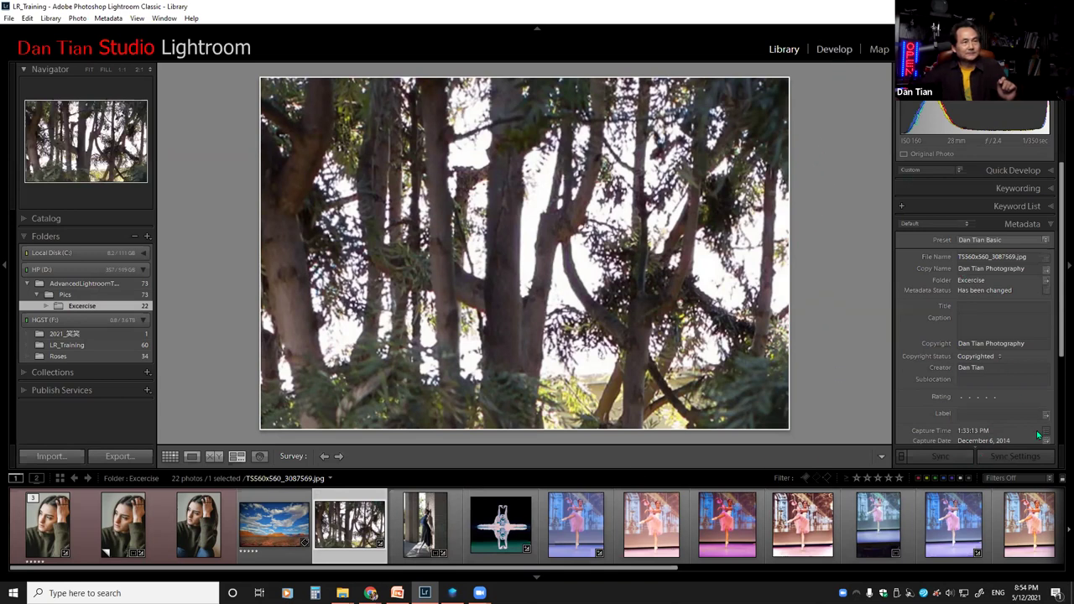
Step: Open the trees photo in Develop and reset its develop settings
key(d)
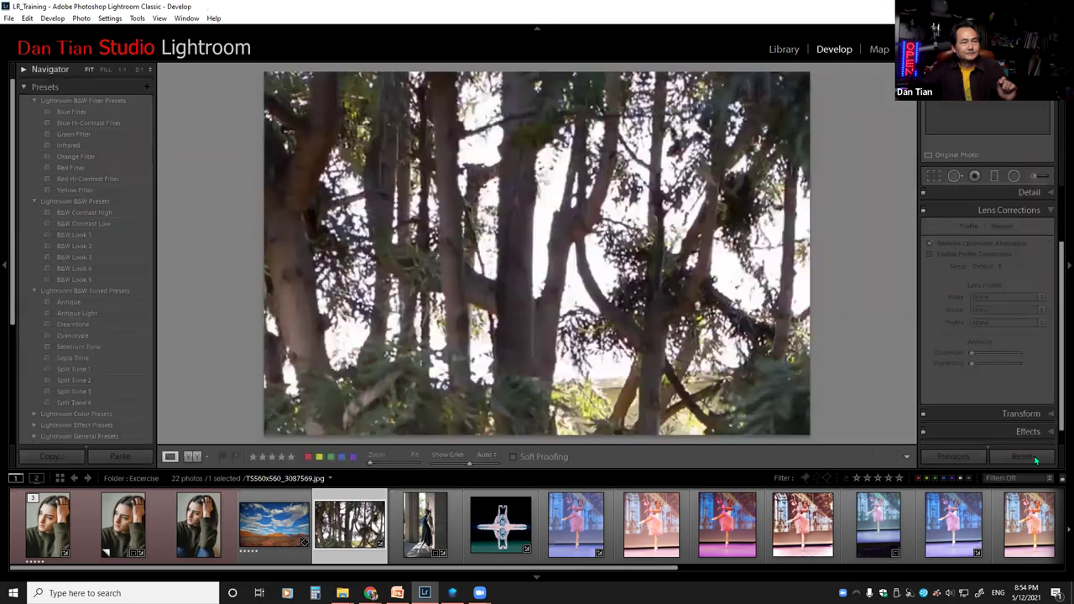
click(1038, 460)
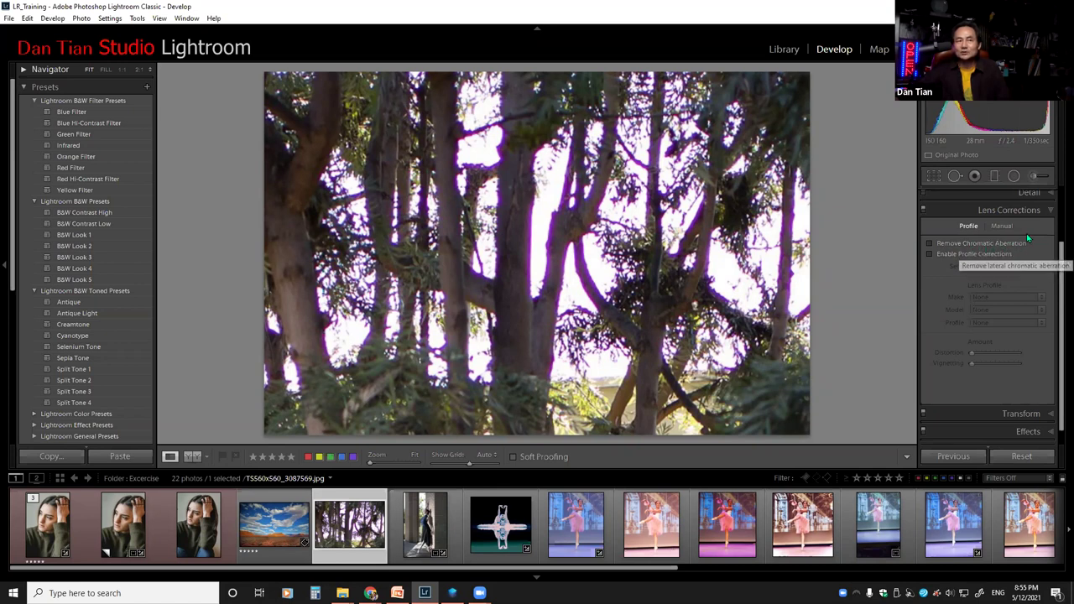
Step: Test Remove Chromatic Aberration and profile corrections on the trees photo, reset it, then select the dancer photo
click(927, 242)
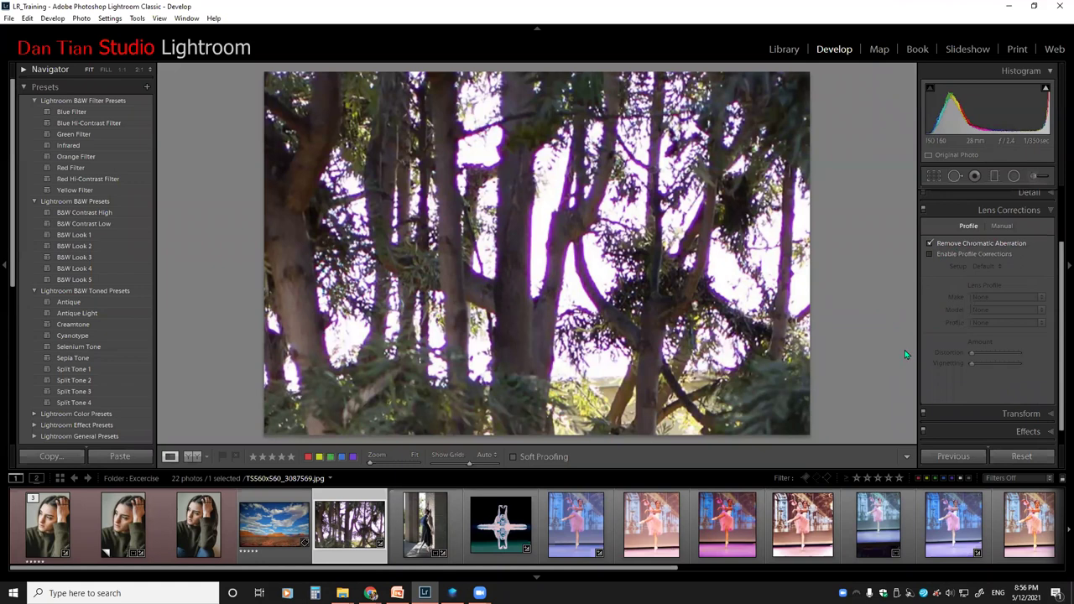
click(931, 254)
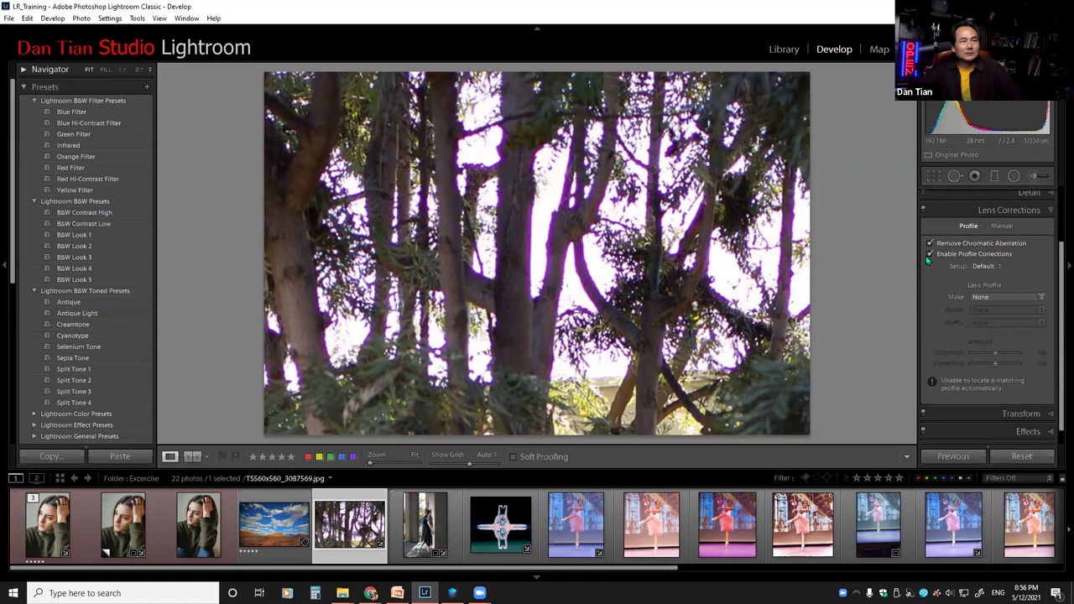
click(927, 254)
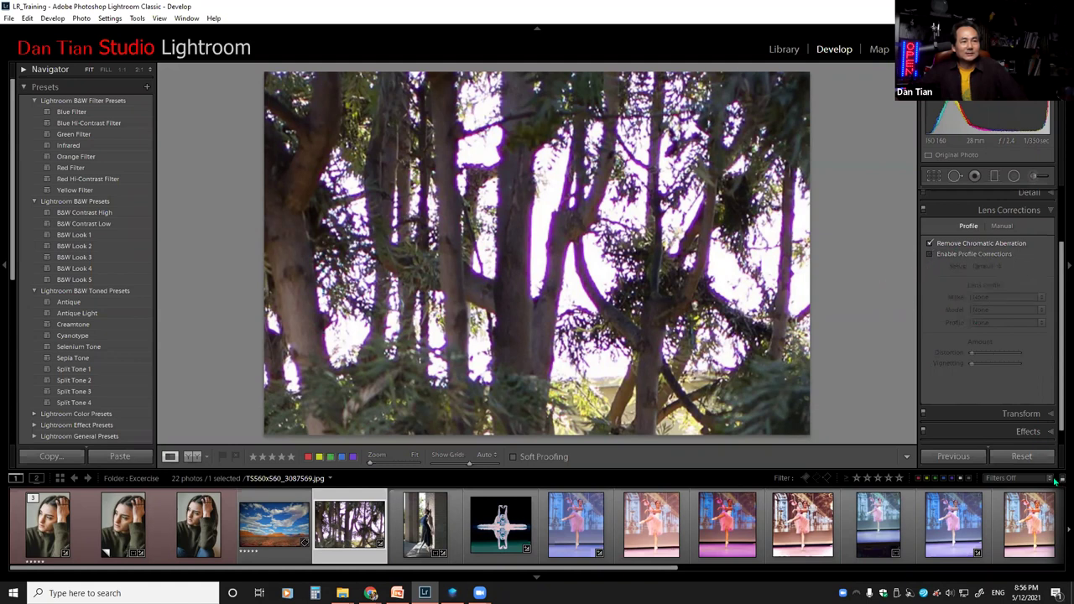
click(1032, 454)
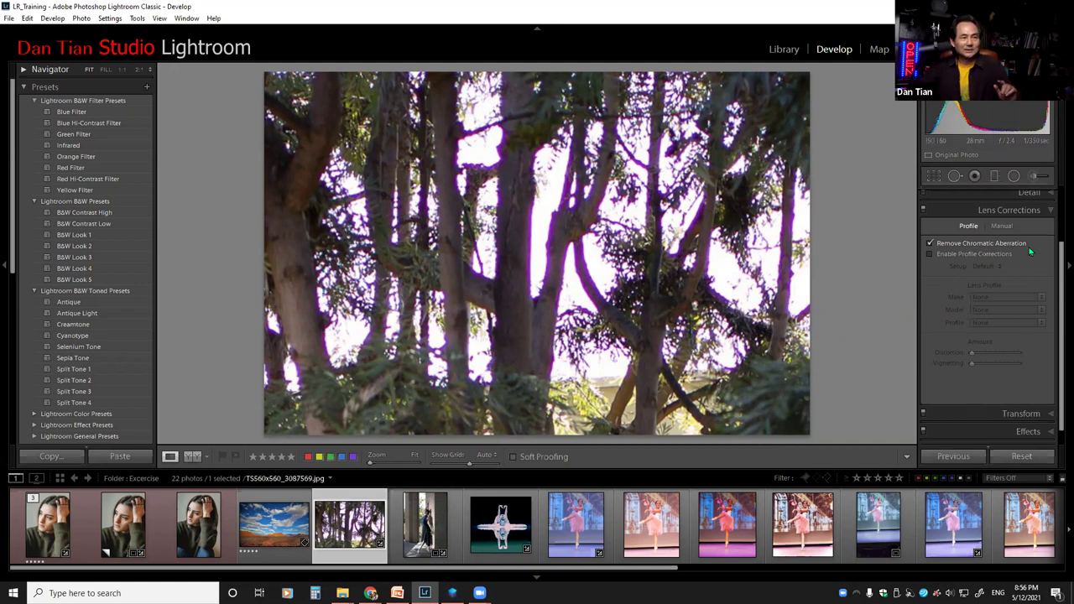
click(425, 530)
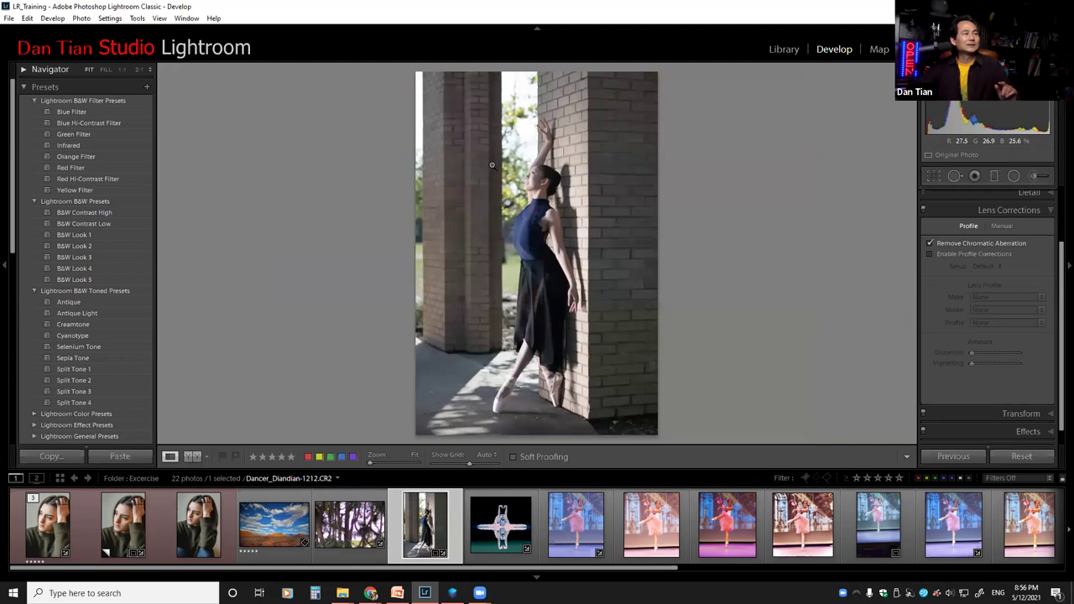
Step: Zoom the dancer photo to 1:1, then 2:1, and pan to the brick edge against the sky
click(494, 104)
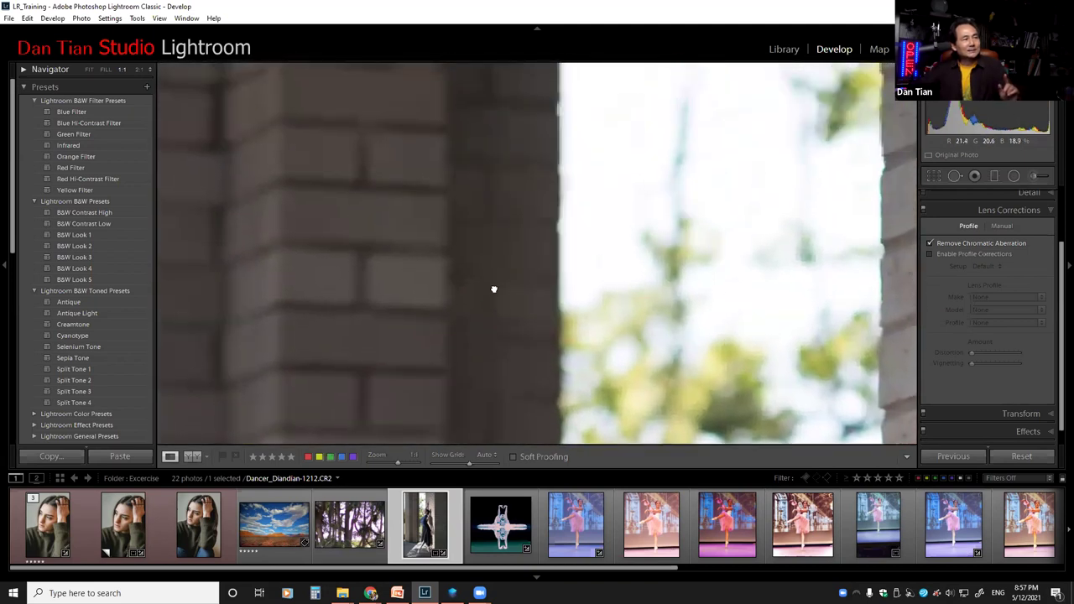
drag(506, 327, 489, 175)
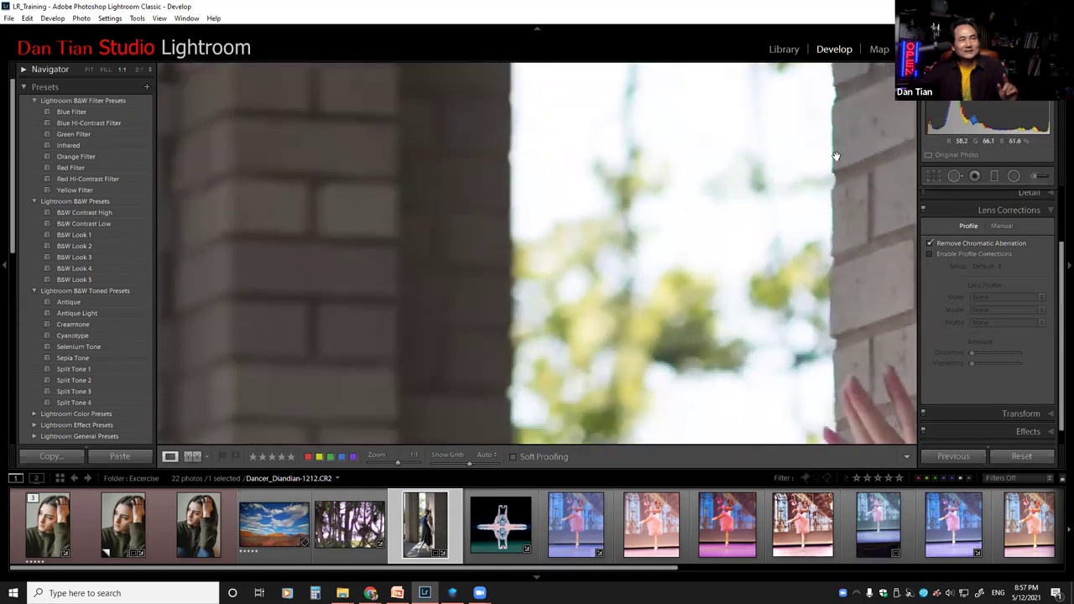
click(140, 71)
drag(435, 209, 585, 244)
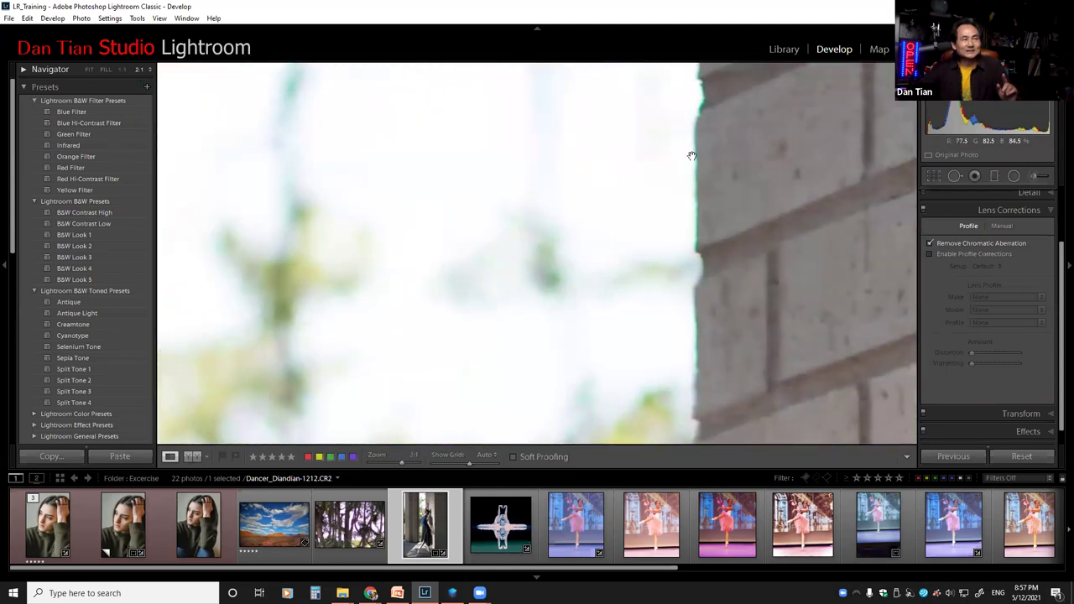
drag(738, 173, 695, 239)
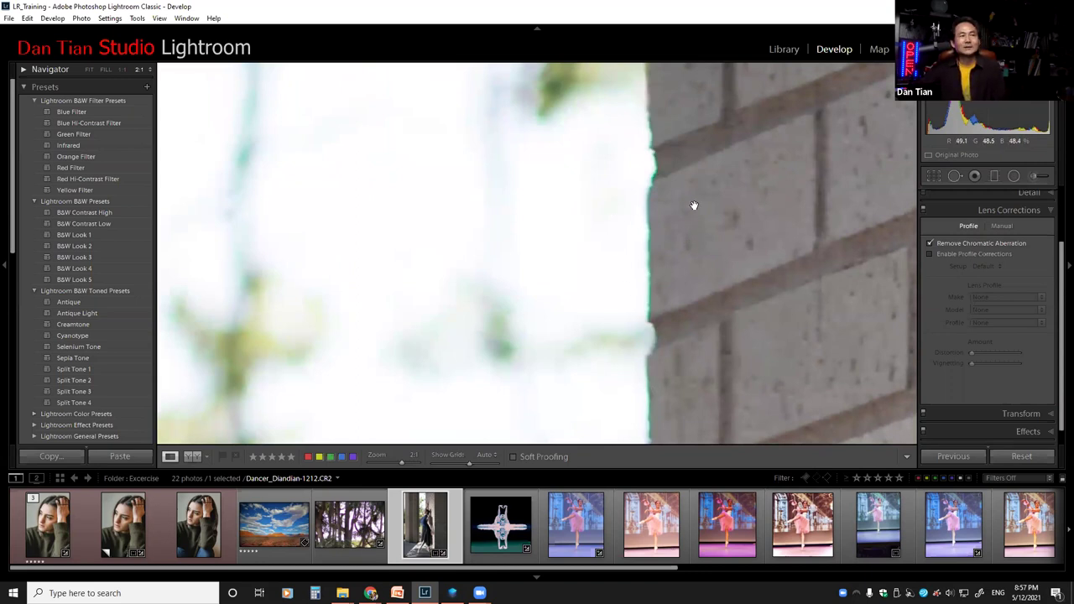
Step: Zoom 2:1 on the dancer's hand on the wall and toggle chromatic aberration removal to compare
click(800, 215)
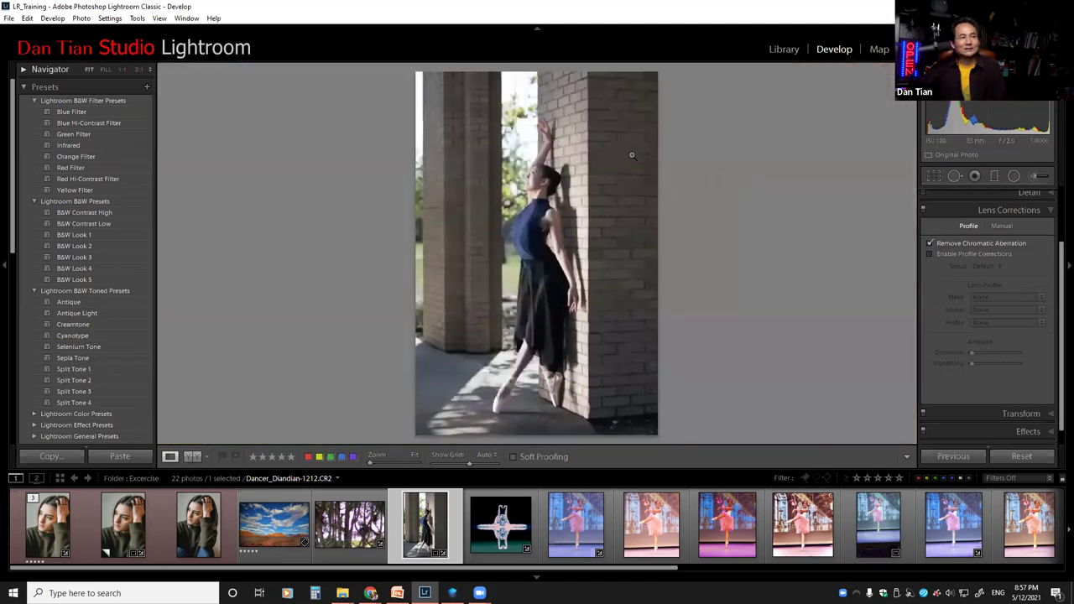
click(632, 155)
drag(506, 131, 729, 273)
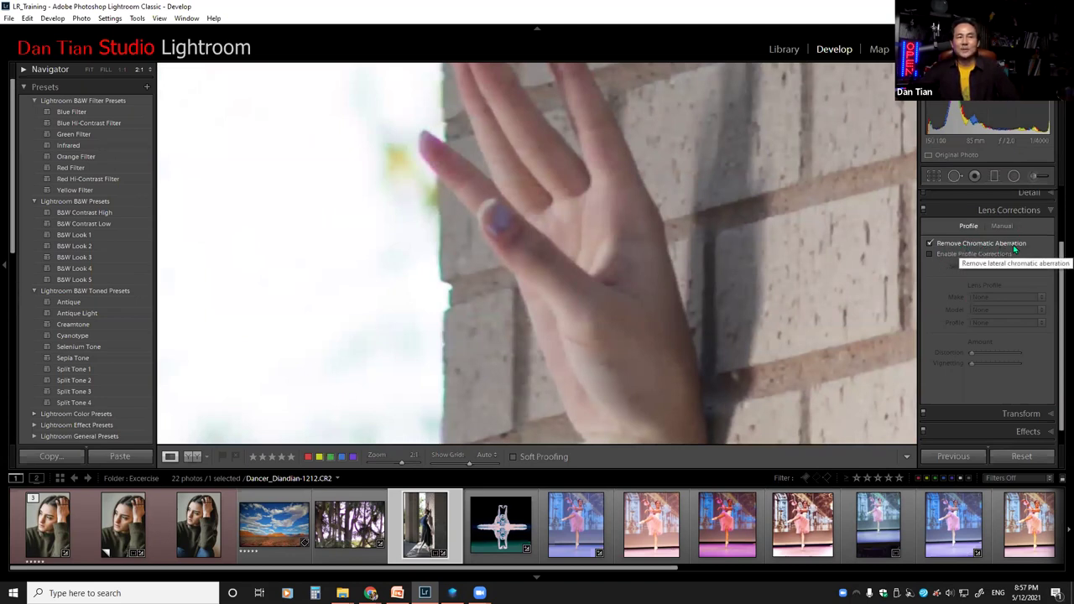
click(928, 244)
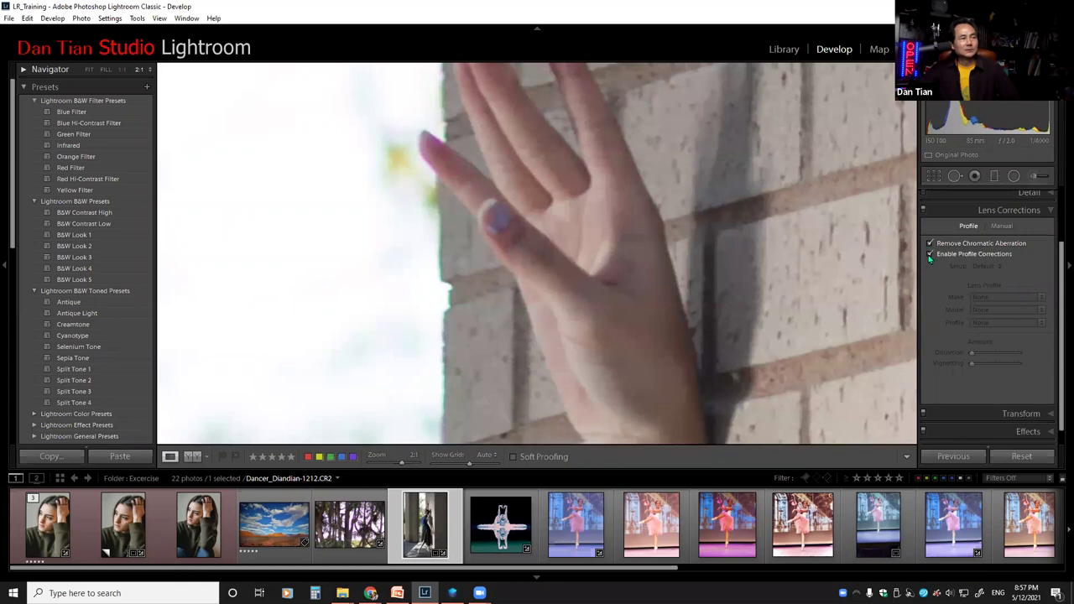
Step: Enable the Canon lens profile on the dancer photo, show the Manual defringe controls, then return to the trees photo
click(929, 244)
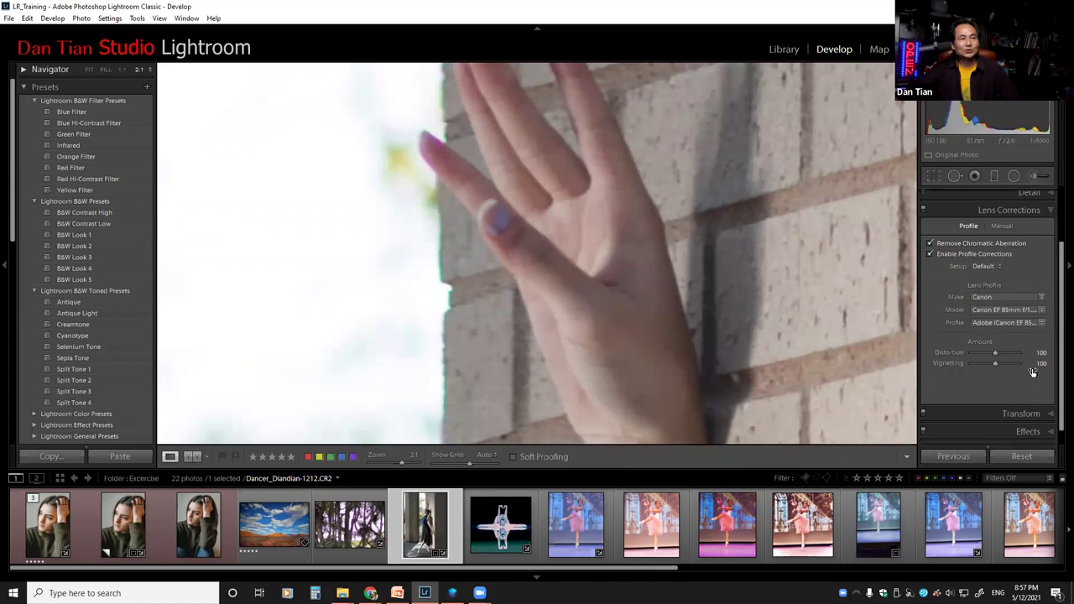
click(1004, 226)
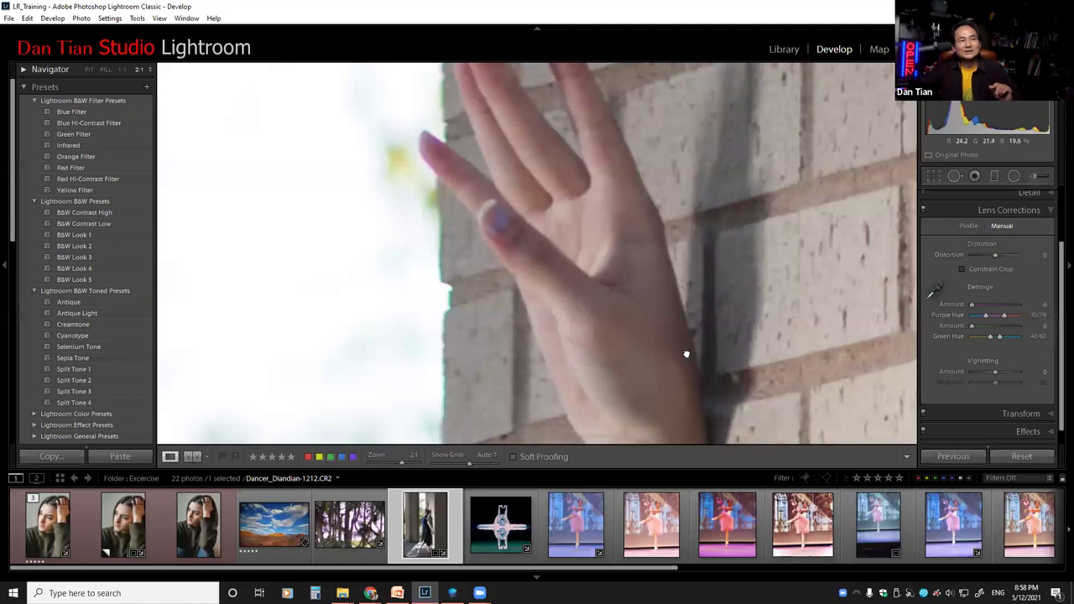
drag(685, 355, 714, 355)
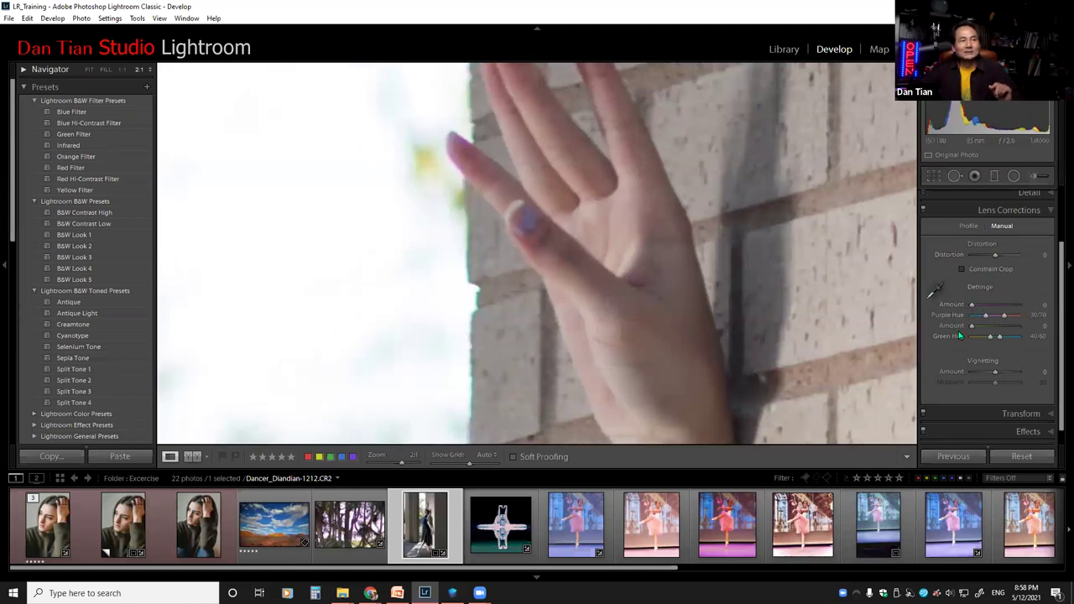
click(370, 534)
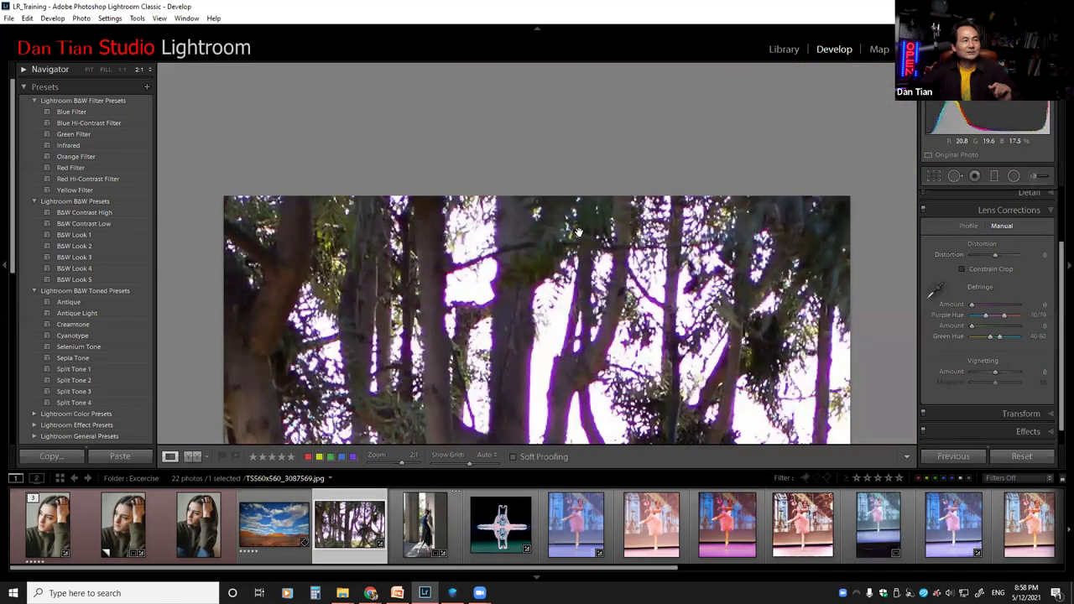
Step: Fit the trees photo and turn on Remove Chromatic Aberration, then show the Manual controls
click(596, 271)
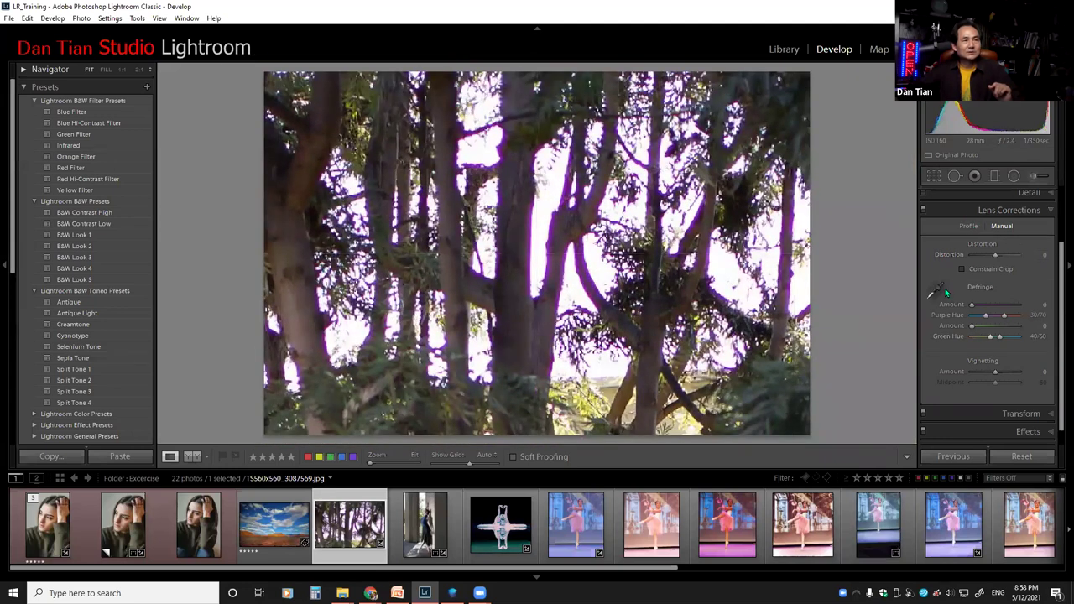
click(967, 225)
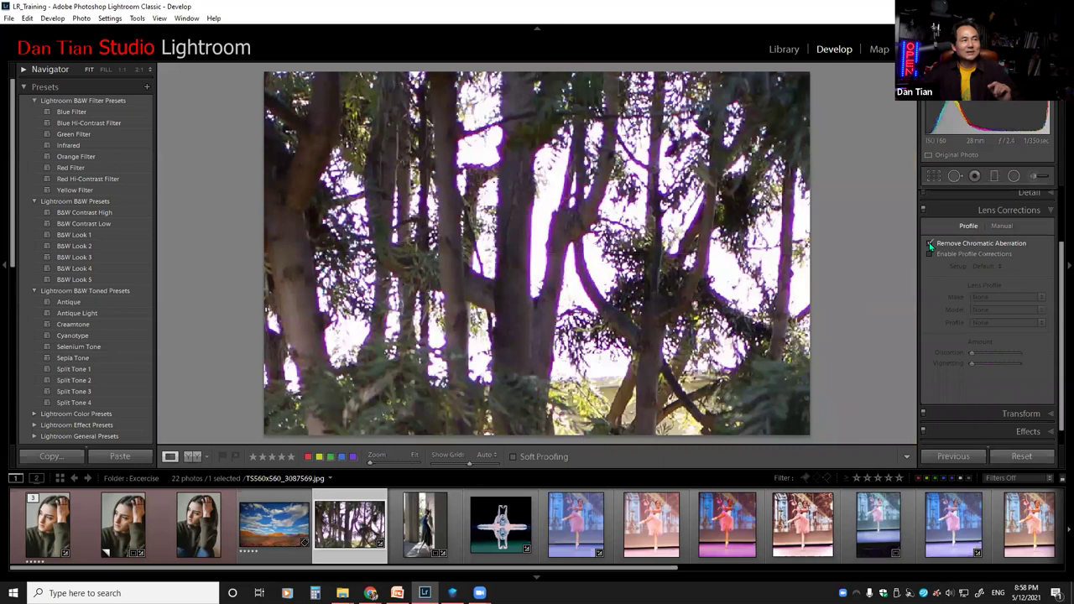
click(929, 243)
click(999, 225)
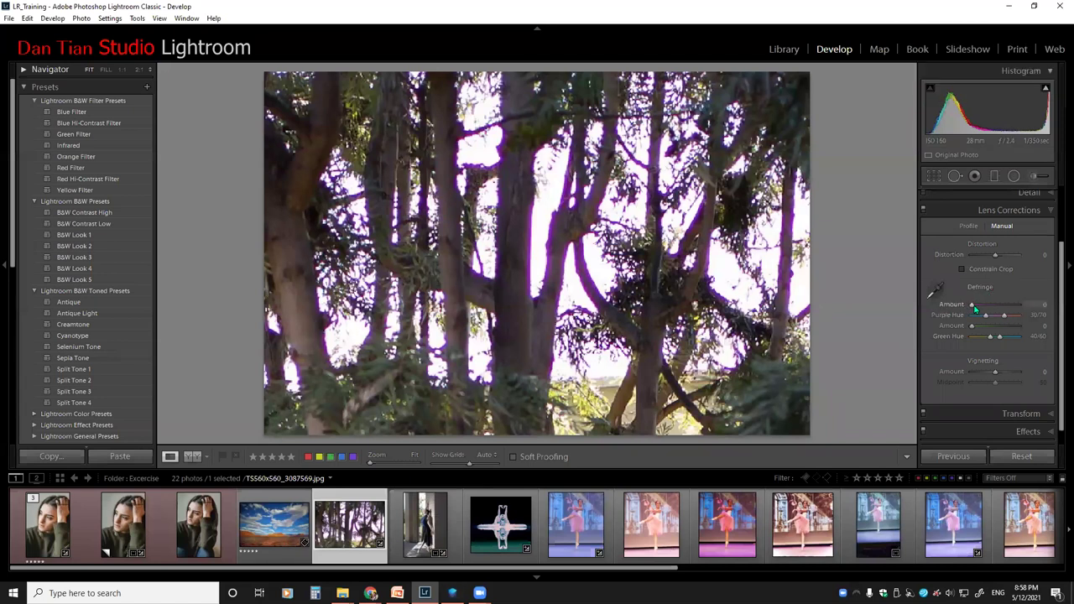
Step: Set the Defringe Purple Amount to 8, then move on to the dancer photo
drag(973, 308, 983, 308)
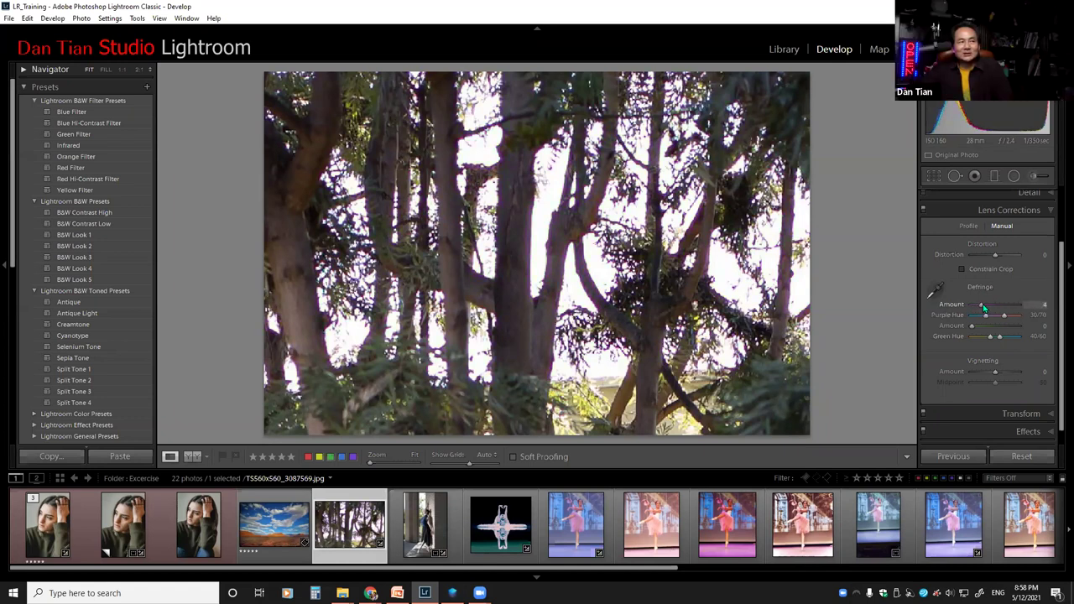
drag(985, 304, 988, 307)
drag(991, 300, 989, 302)
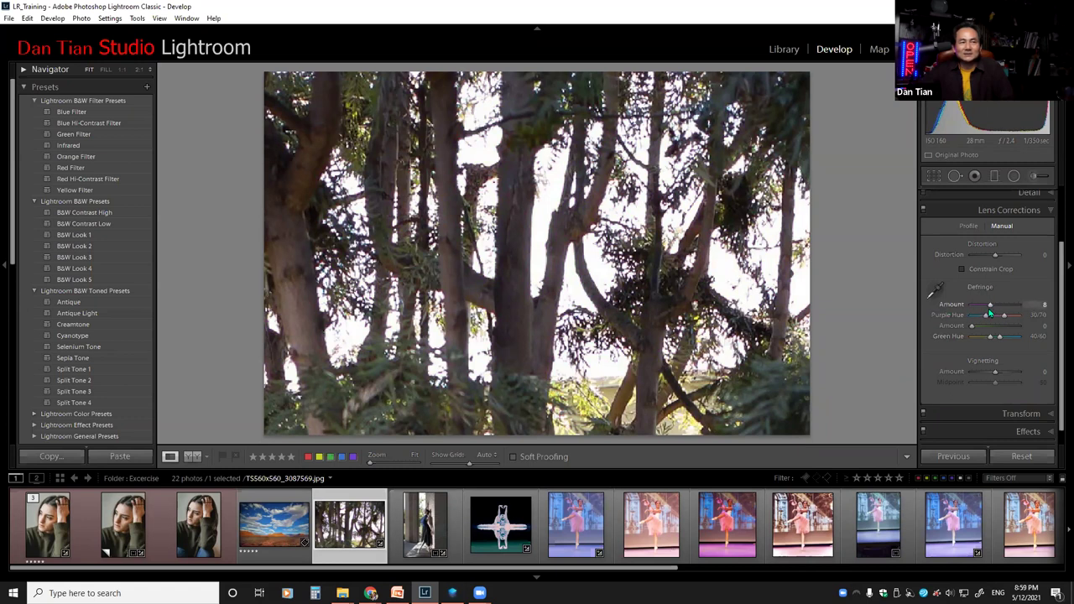
click(453, 518)
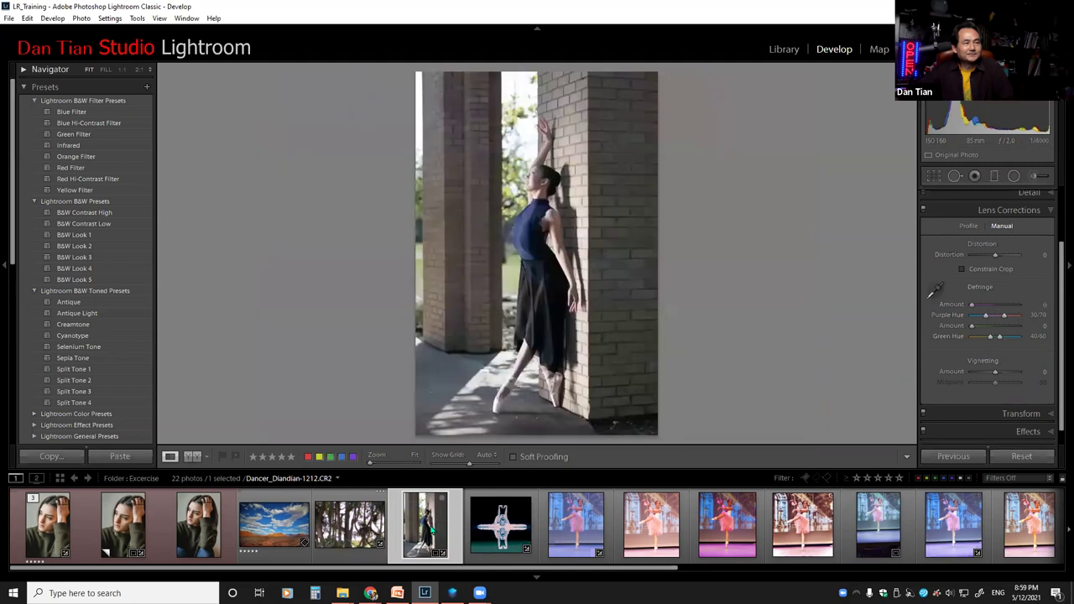
Step: Zoom the dancer photo to 2:1 and set Defringe Green Amount to 10, checking at Fit and zoomed
click(538, 102)
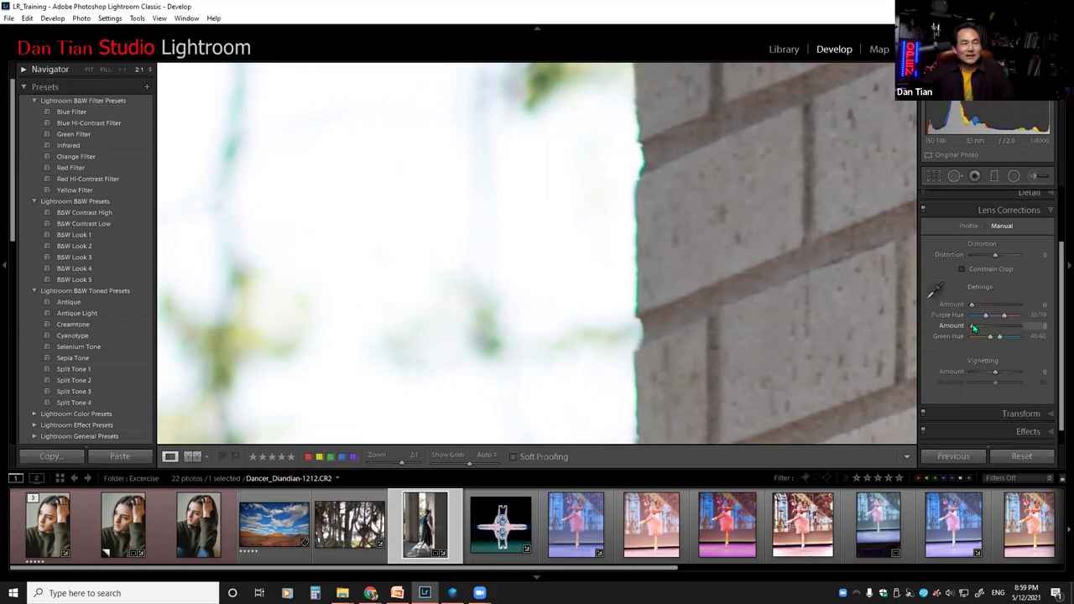
drag(973, 327, 974, 328)
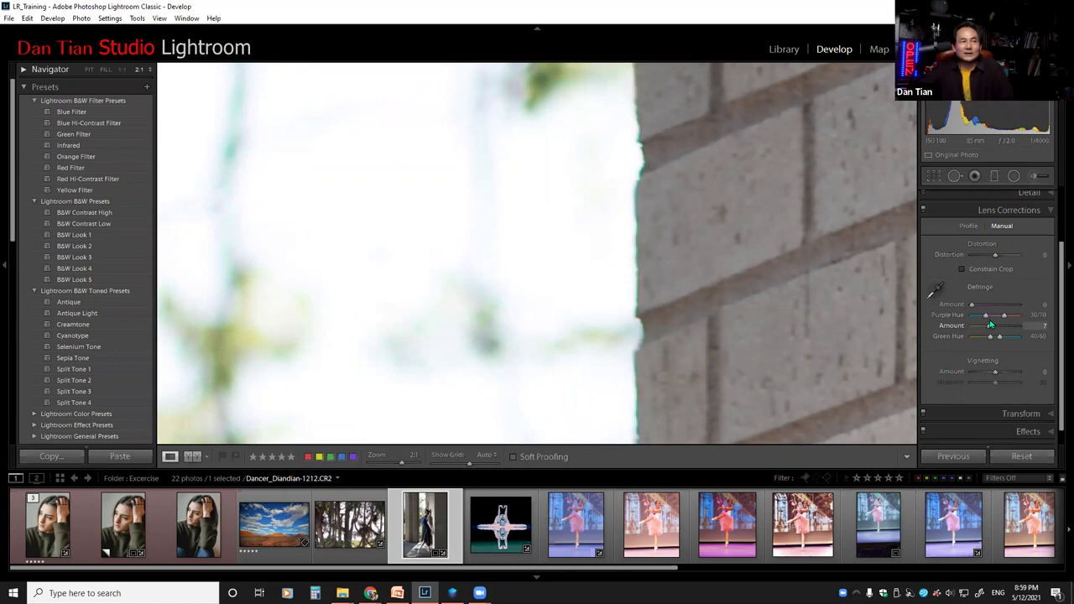
drag(993, 324, 996, 324)
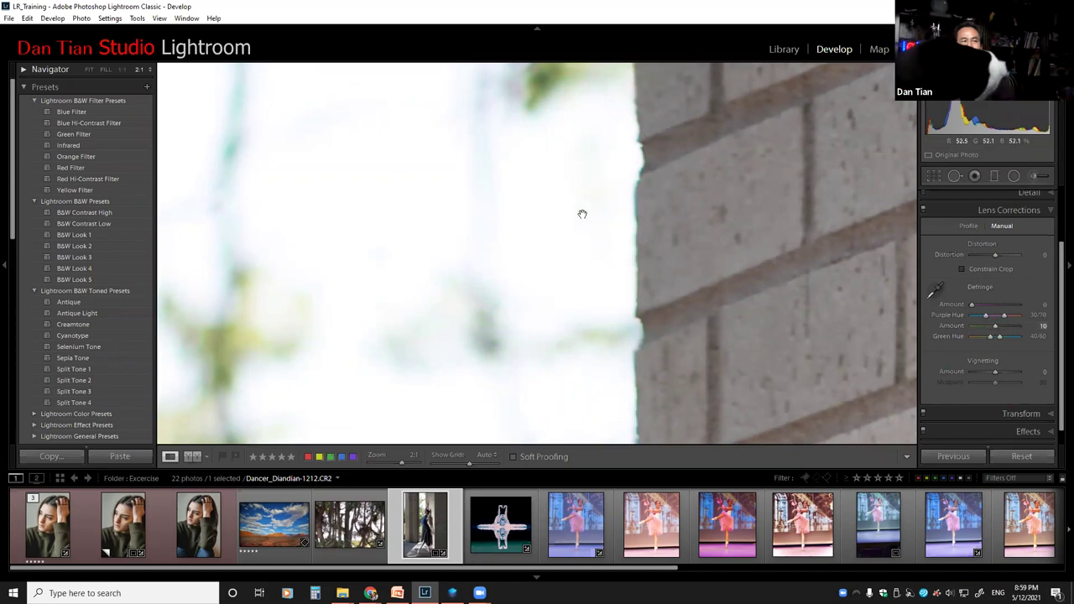
click(676, 245)
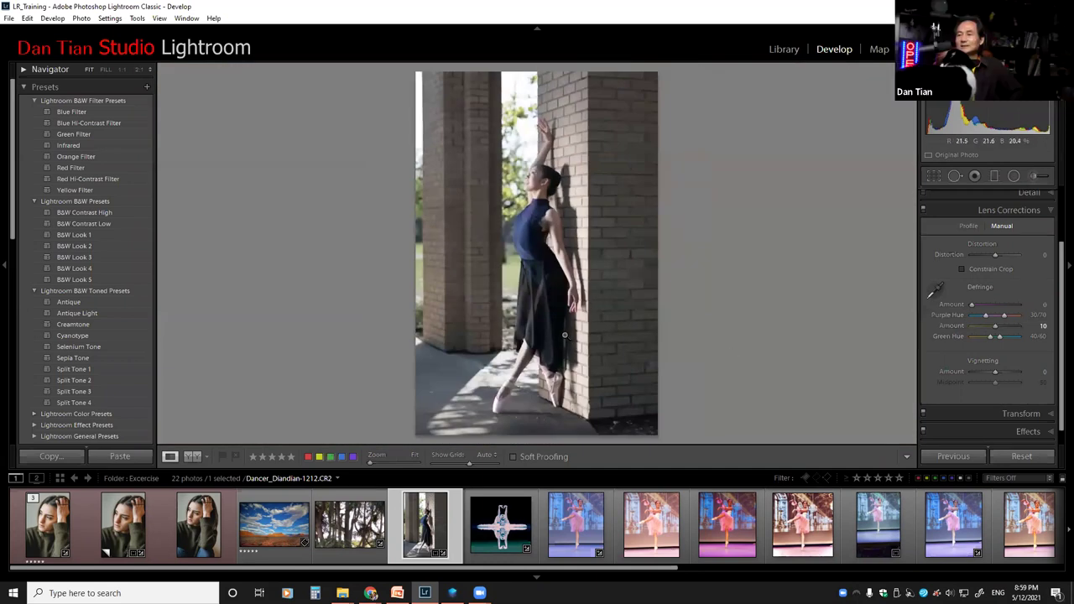
click(548, 289)
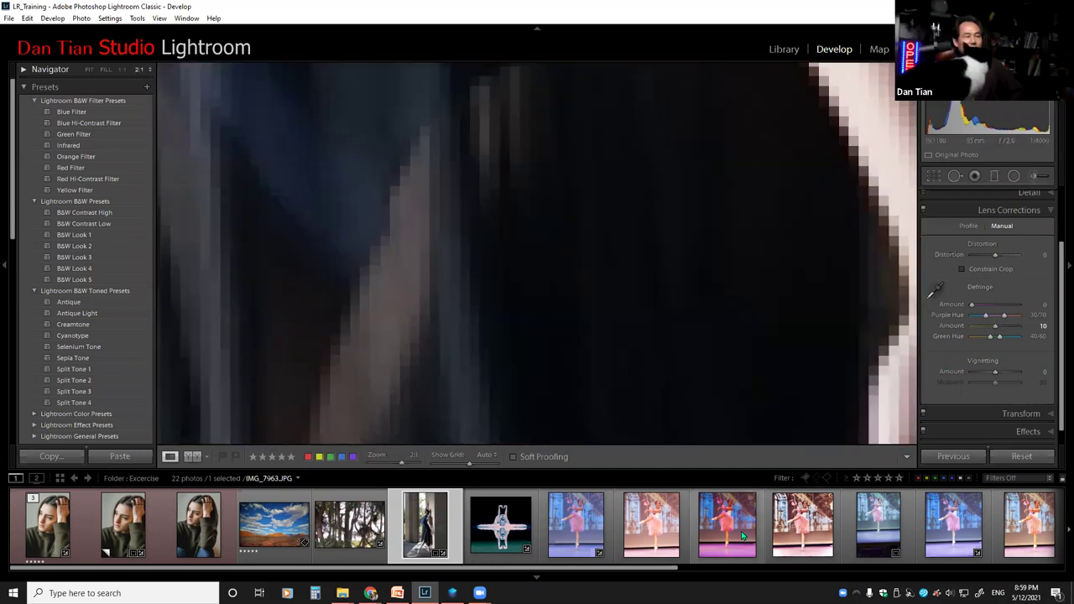
click(619, 370)
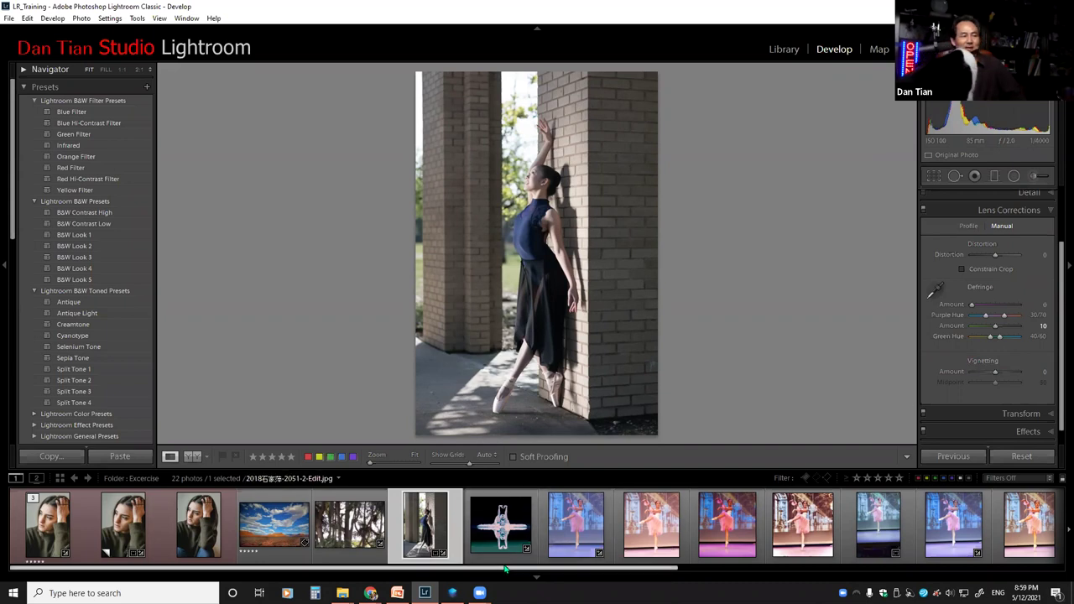
Step: Select SunsetOnUS167.jpg and set the manual Vignetting Amount to +38
click(270, 526)
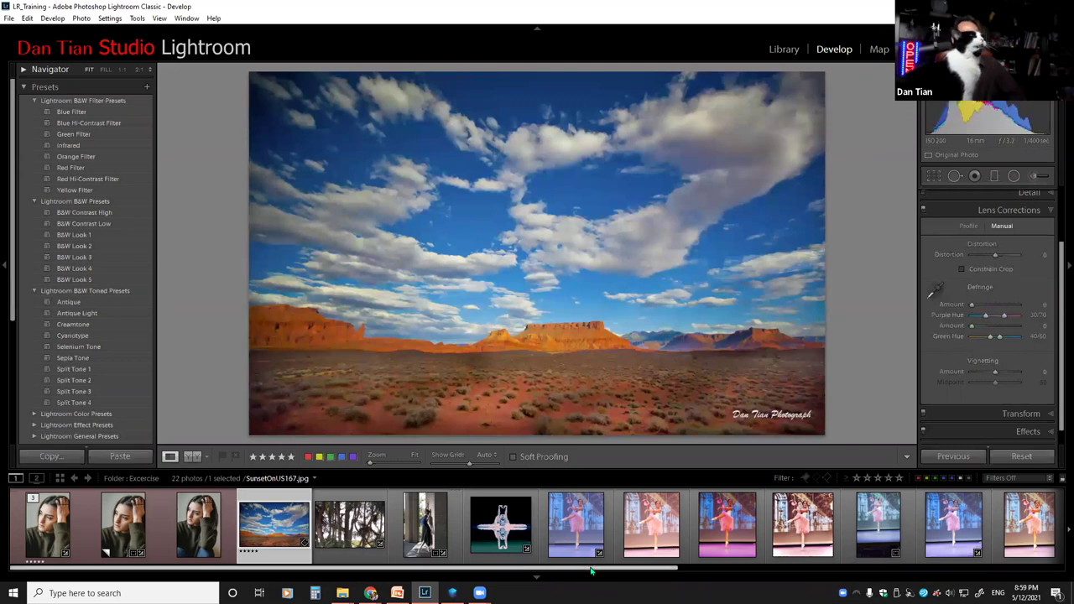
drag(592, 571, 594, 571)
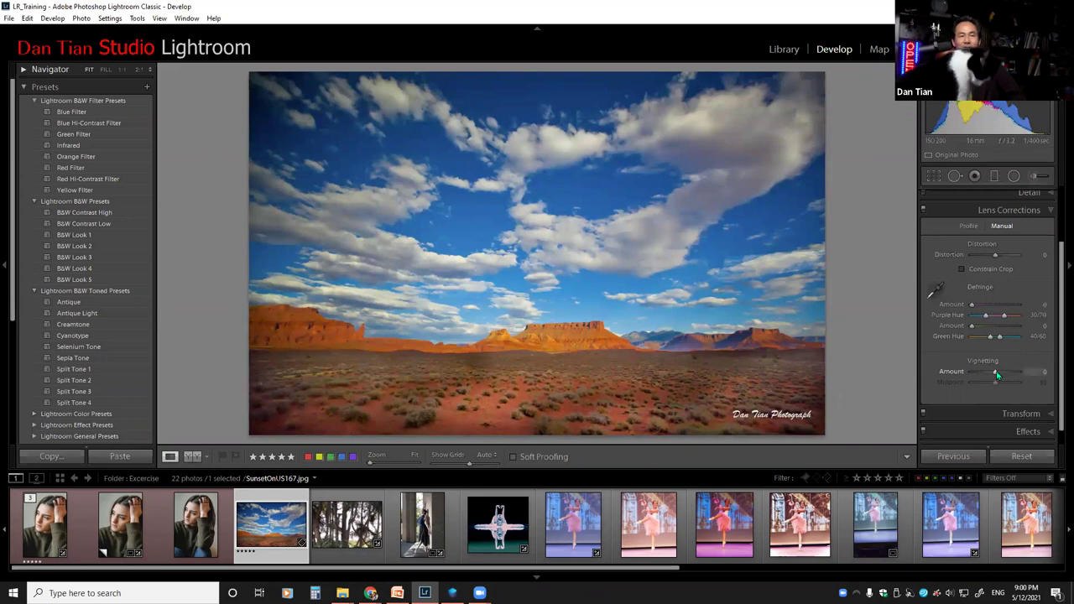
drag(993, 371, 998, 374)
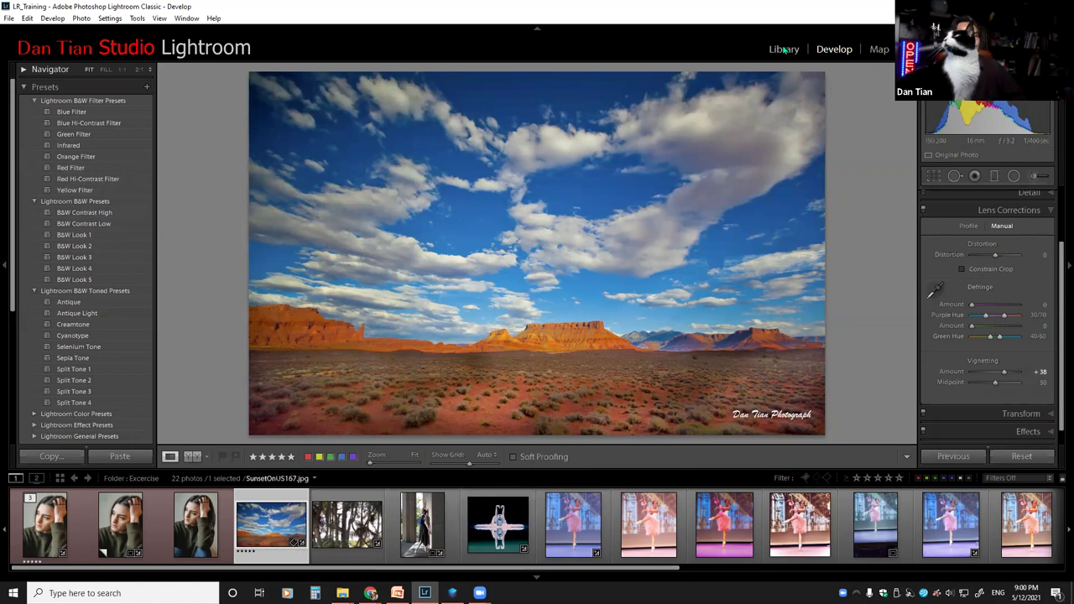
Step: Select IMG_6690.CR2 from the LR_Training folder in Library and open it in Develop
key(e)
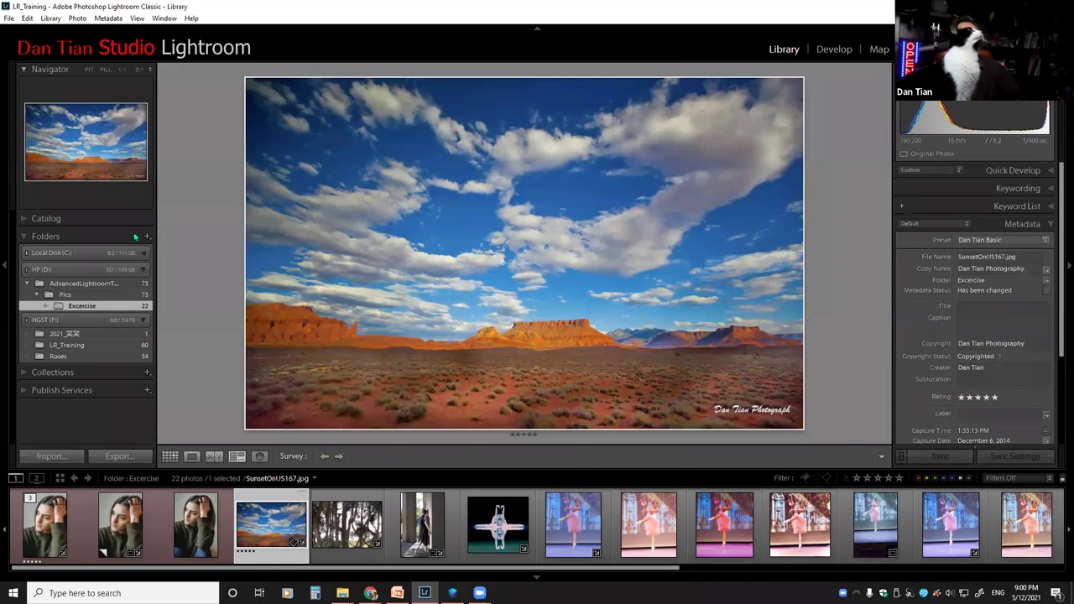
click(67, 345)
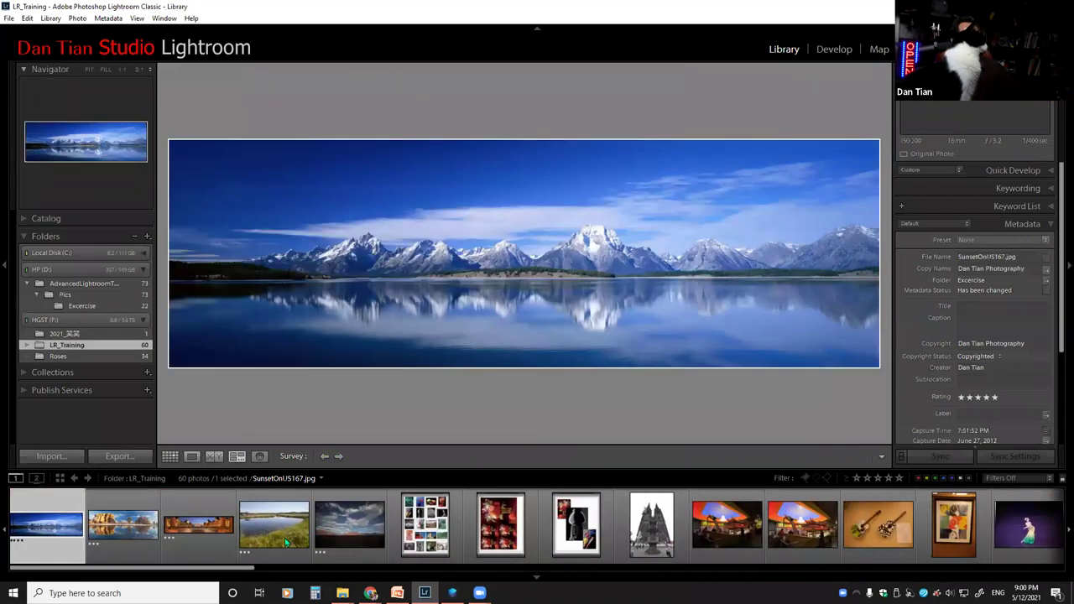
click(348, 529)
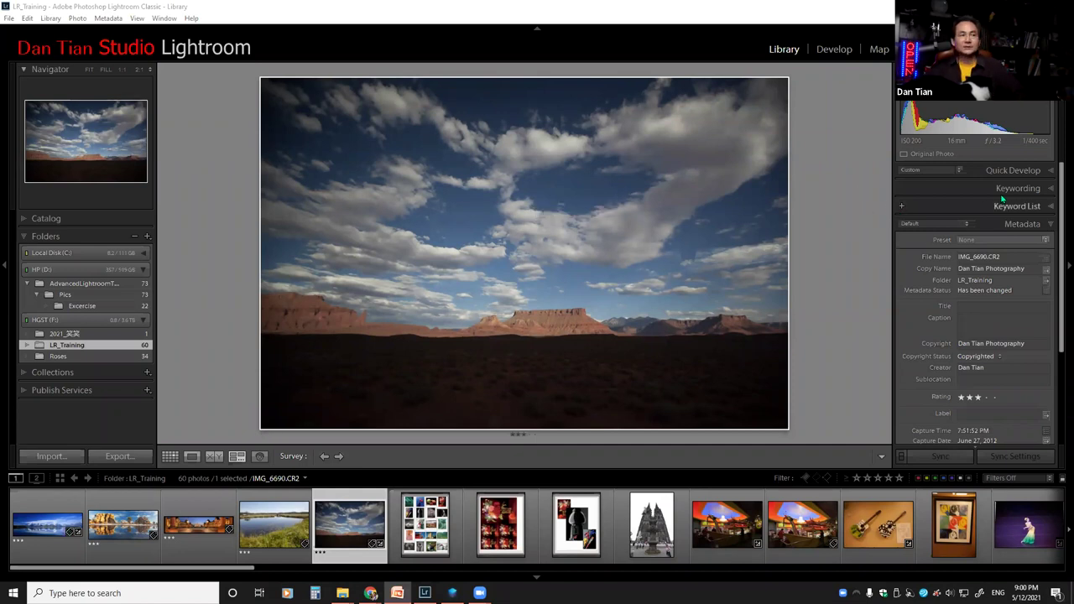
scroll(1058, 256, down, 2)
drag(1059, 256, 1059, 295)
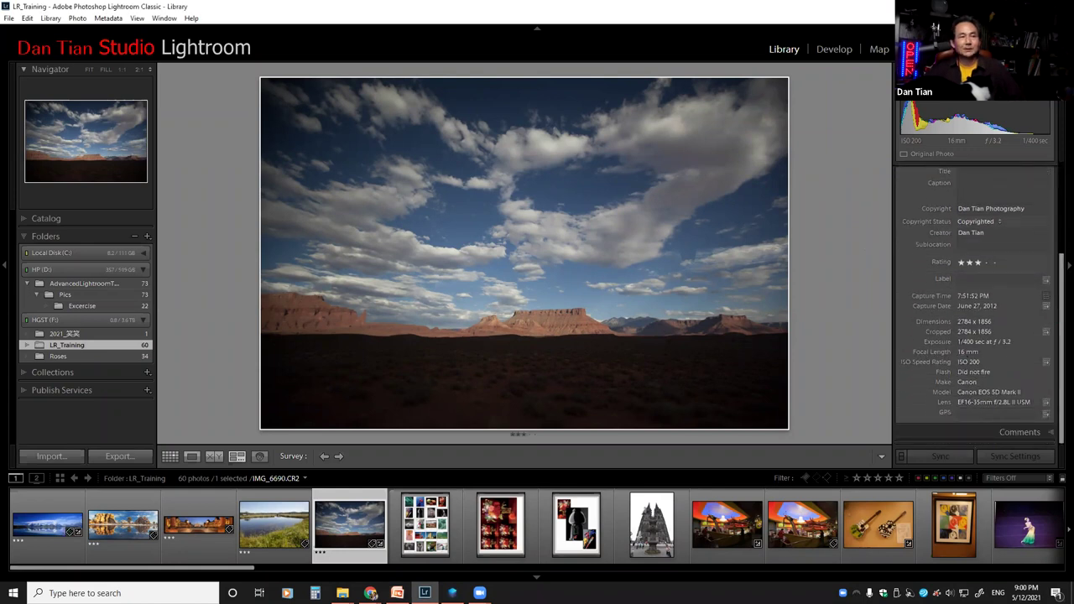
click(831, 48)
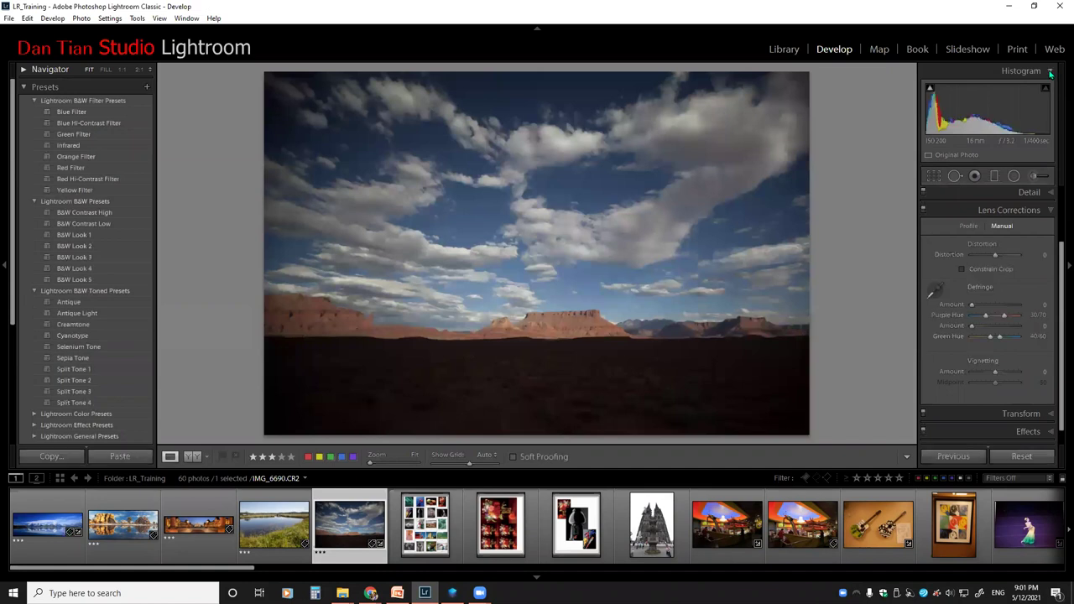
Step: Hide the right panels with F8, briefly expanding Transform before collapsing them again
key(F8)
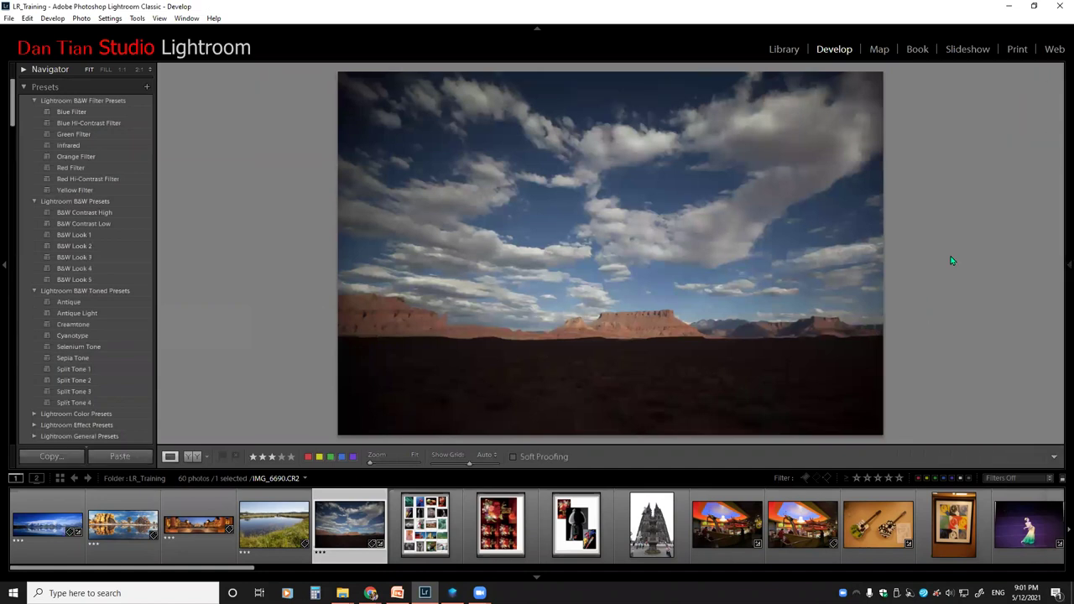
mouse_move(1060, 275)
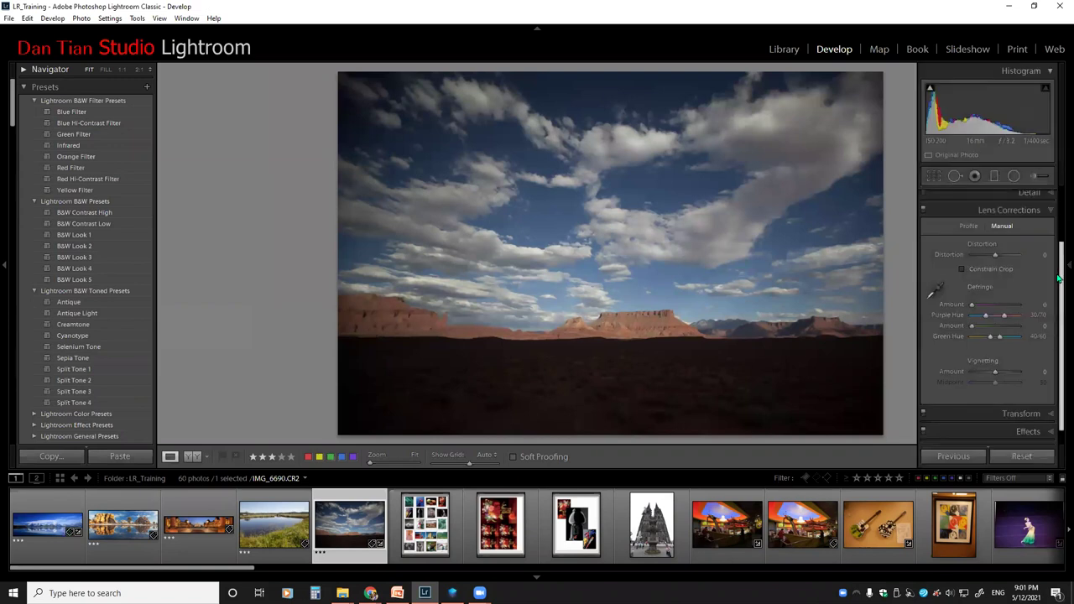
scroll(1060, 277, down, 1)
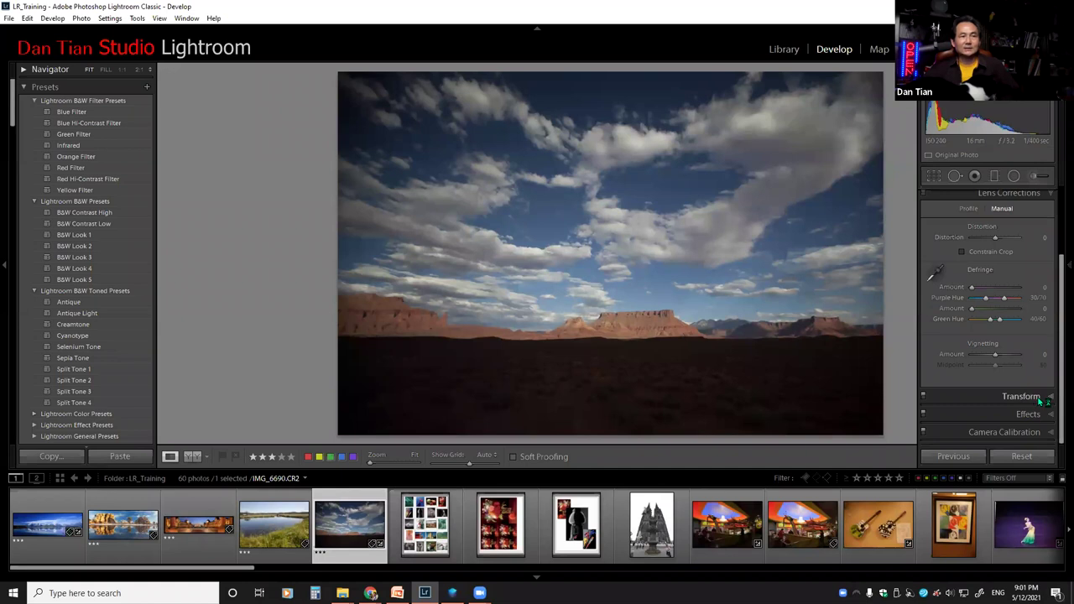
click(1041, 400)
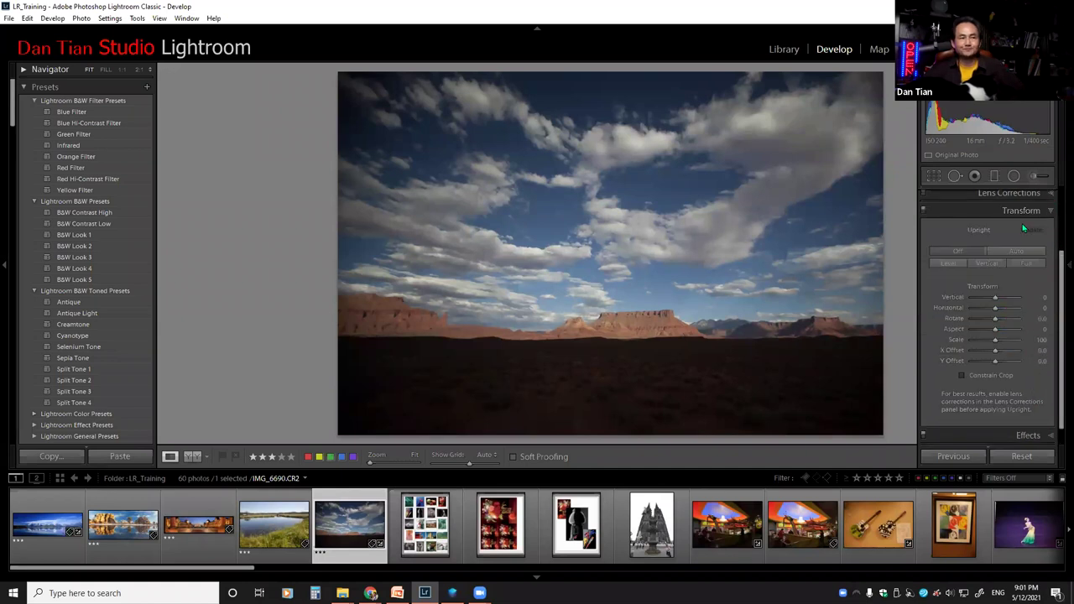
click(1069, 262)
Step: Scroll the filmstrip and select the interior room photo _K1A5519.CR2
mouse_move(1065, 270)
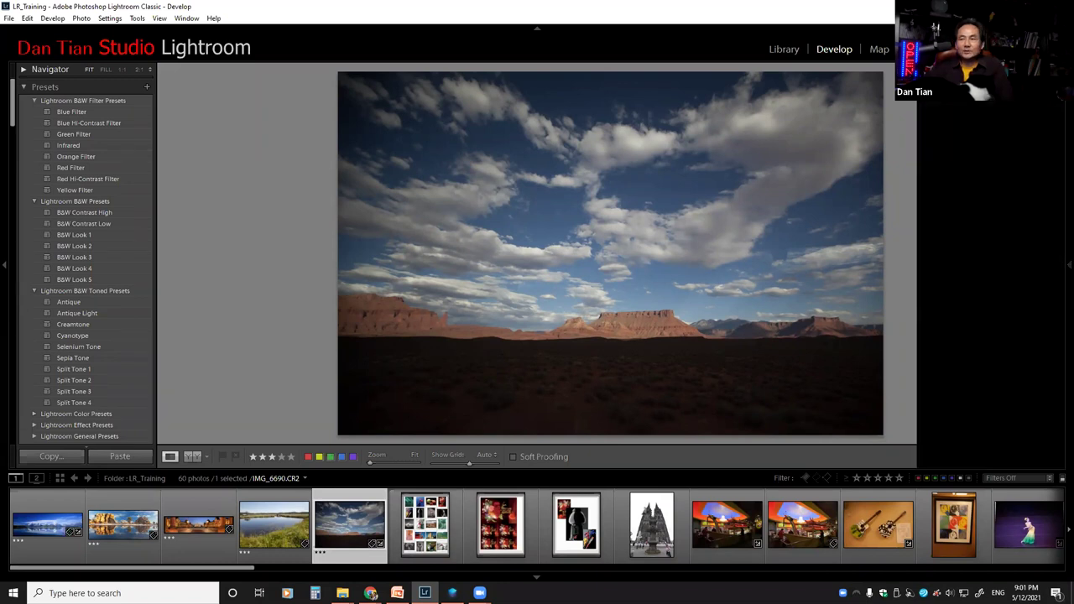
scroll(1058, 279, down, 1)
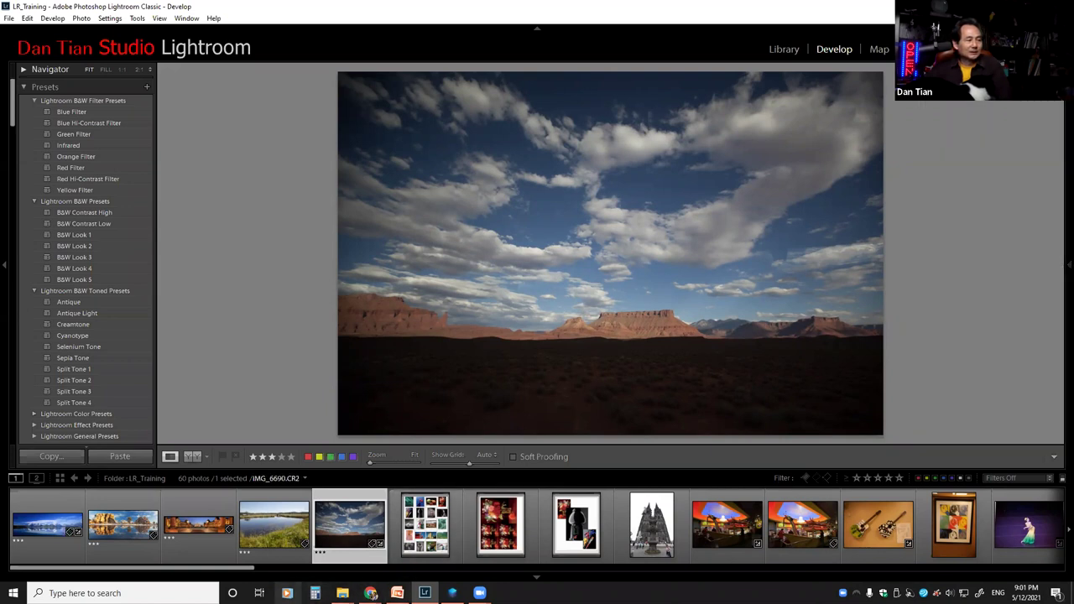
drag(237, 570, 956, 524)
click(957, 524)
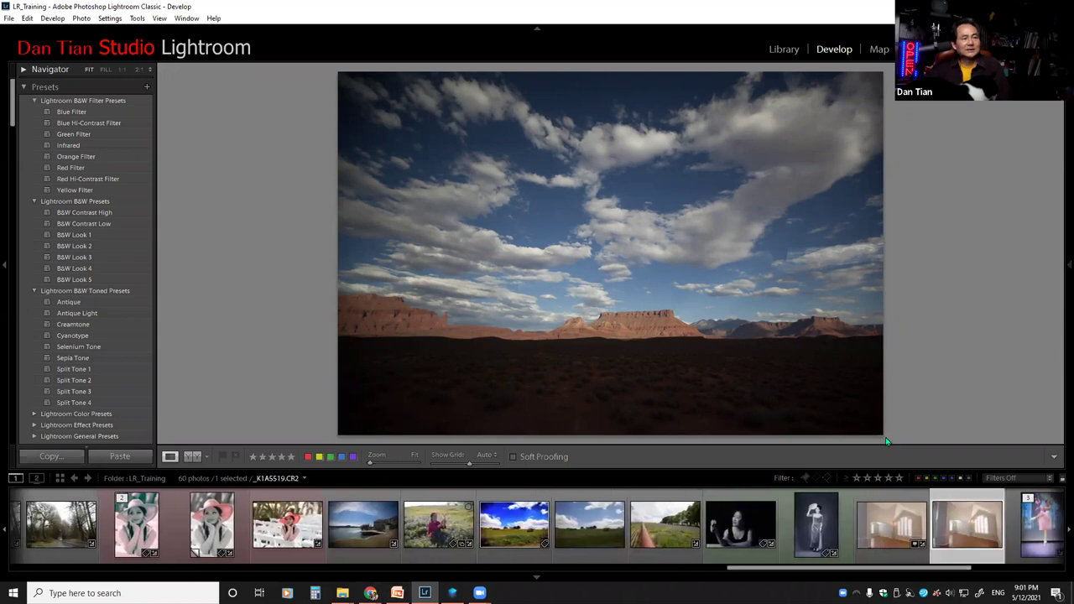
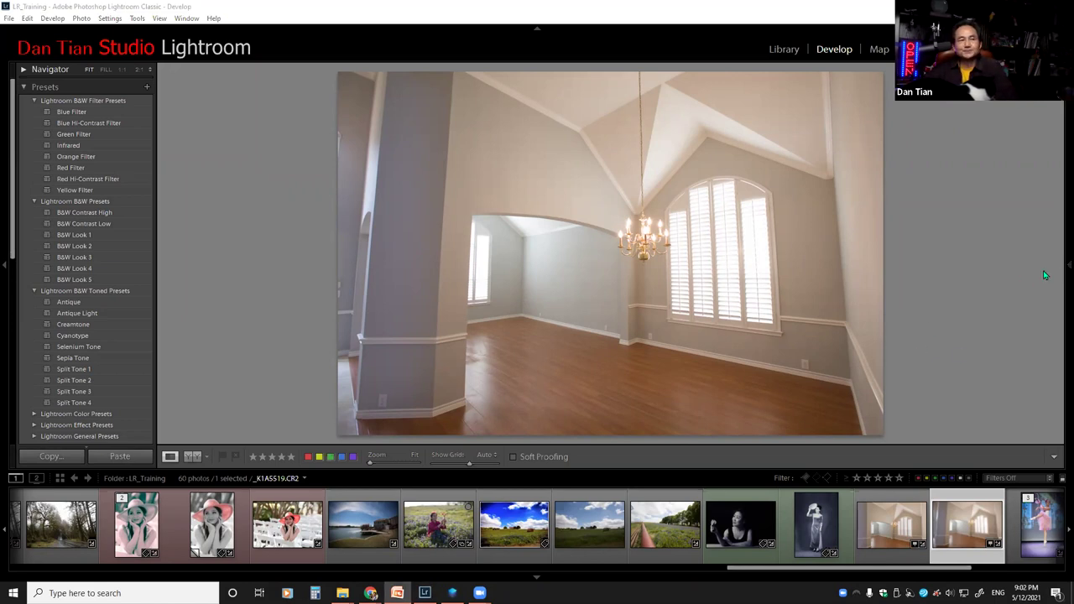
Step: Show the right Develop panel and scroll to the room photo's Transform section
click(1065, 267)
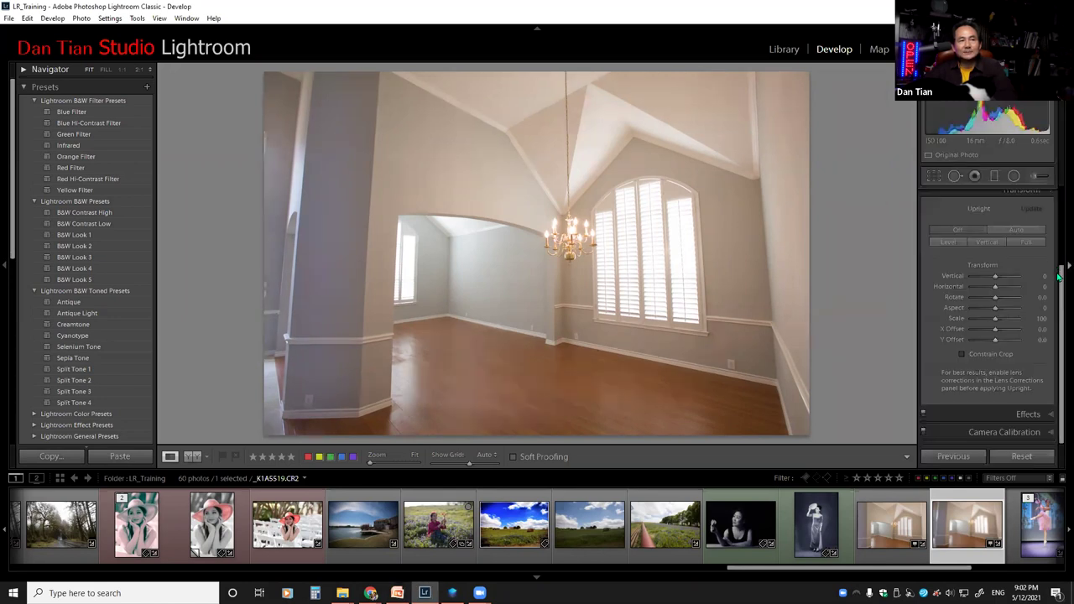
scroll(1058, 275, up, 1)
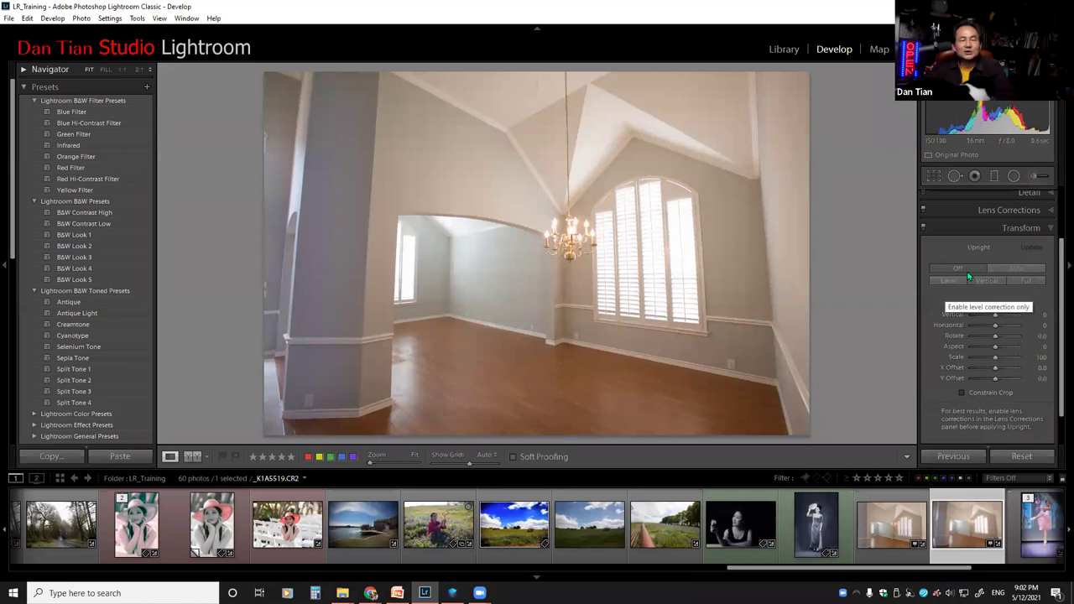
Step: Compare Upright Auto, Off and Level on the room photo, then choose Vertical
click(1016, 266)
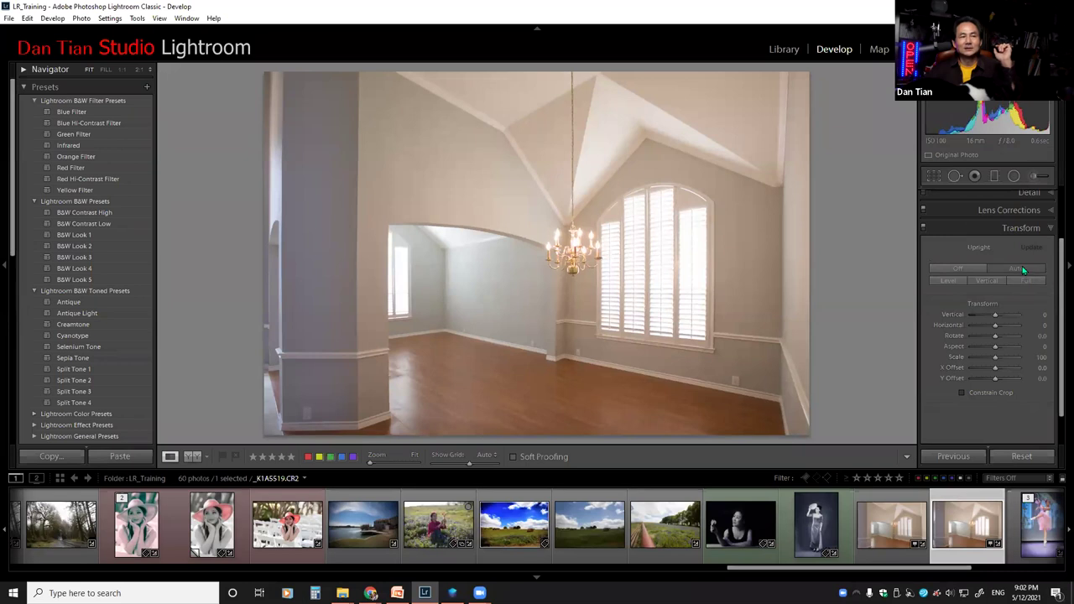
click(959, 266)
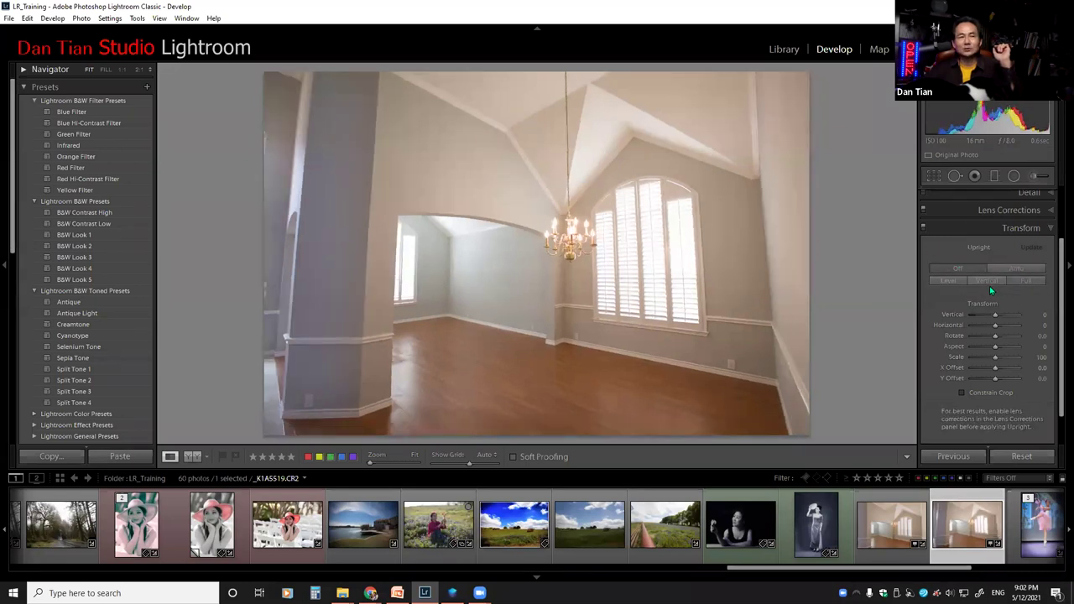
click(943, 284)
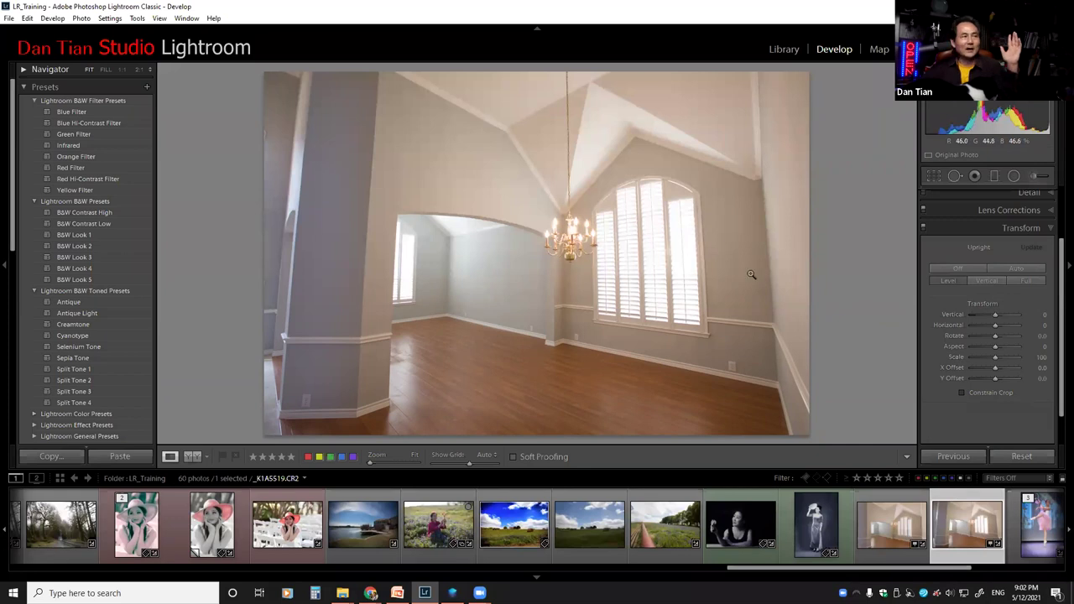
click(985, 280)
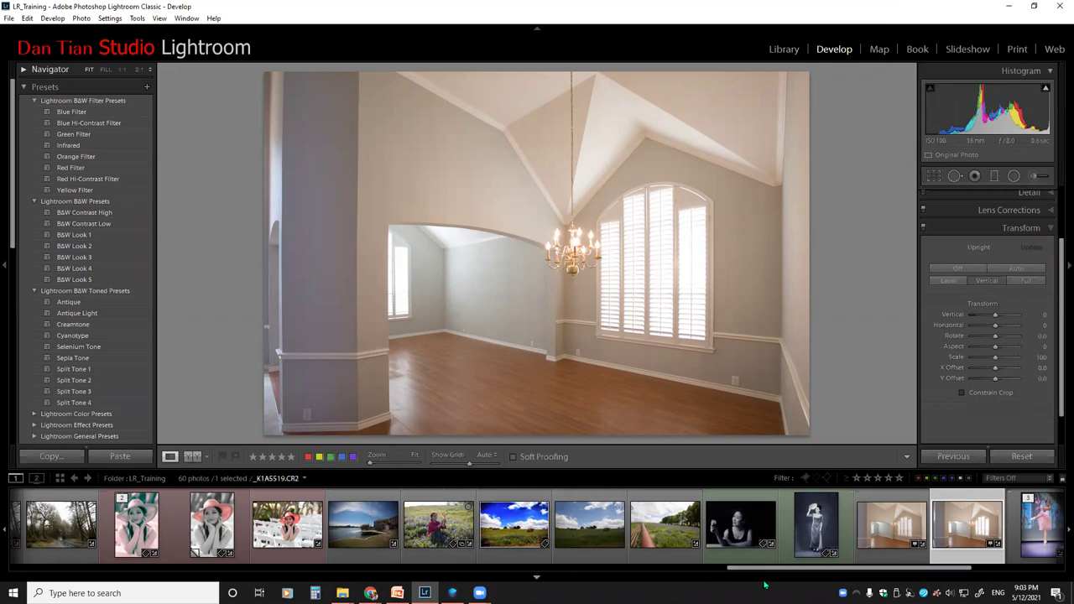
Step: Scroll the filmstrip left and select the framed watch painting photo
drag(786, 572, 177, 571)
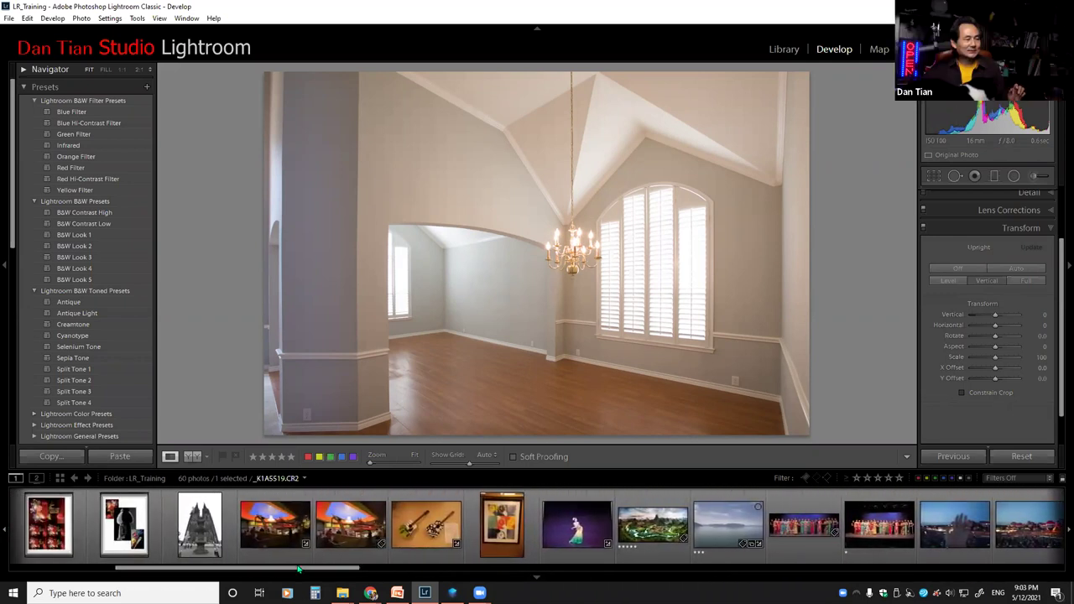
click(502, 512)
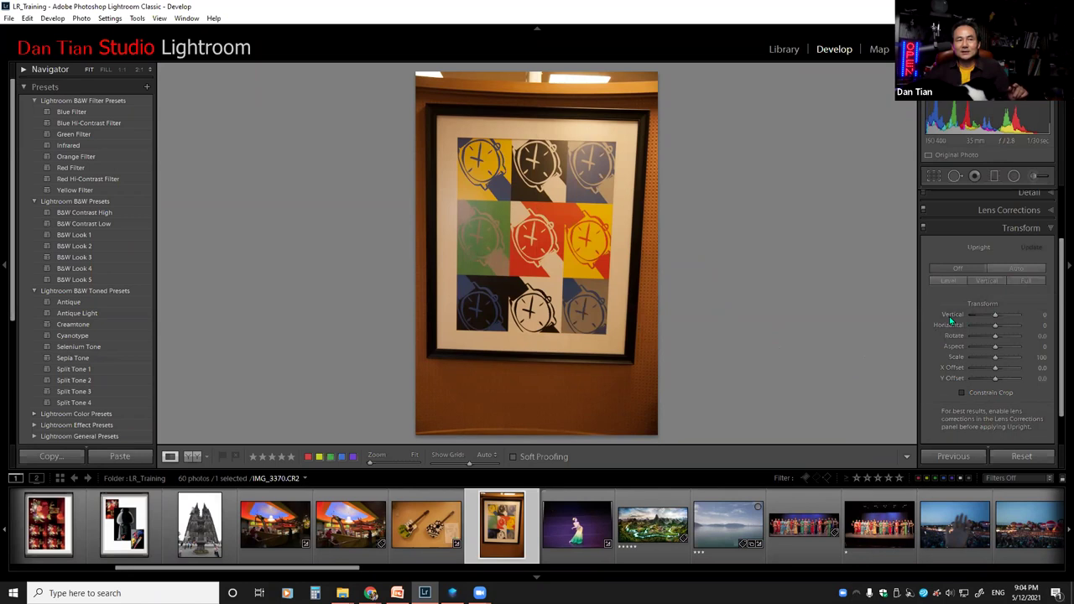
Step: Set the painting's Transform Vertical to −7 and Horizontal to −5
click(996, 315)
mouse_move(996, 318)
mouse_down()
mouse_move(1006, 317)
mouse_move(993, 318)
mouse_up()
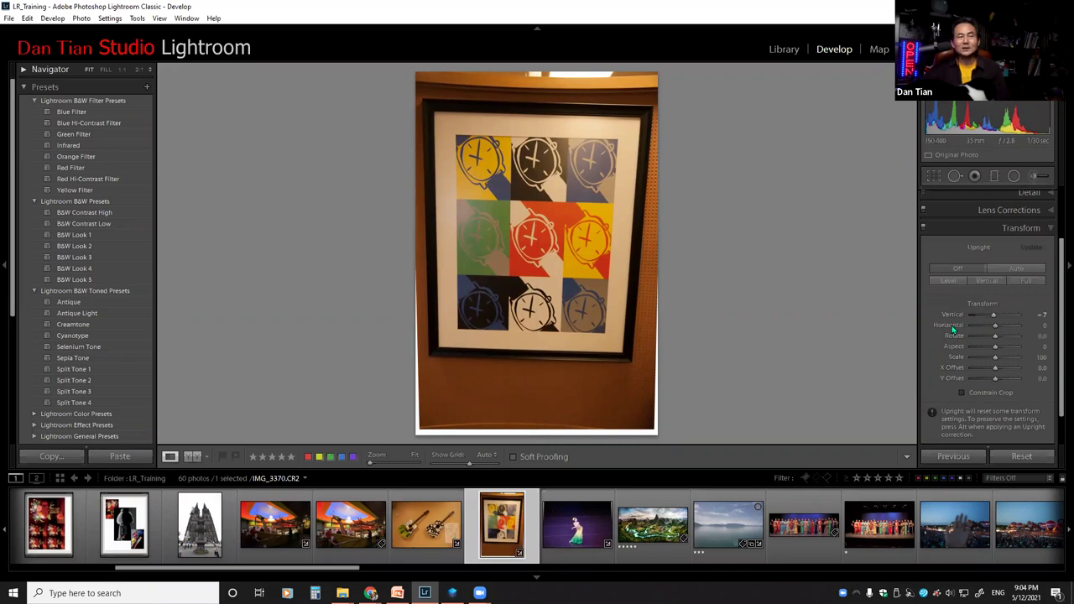
click(994, 327)
drag(997, 329, 996, 333)
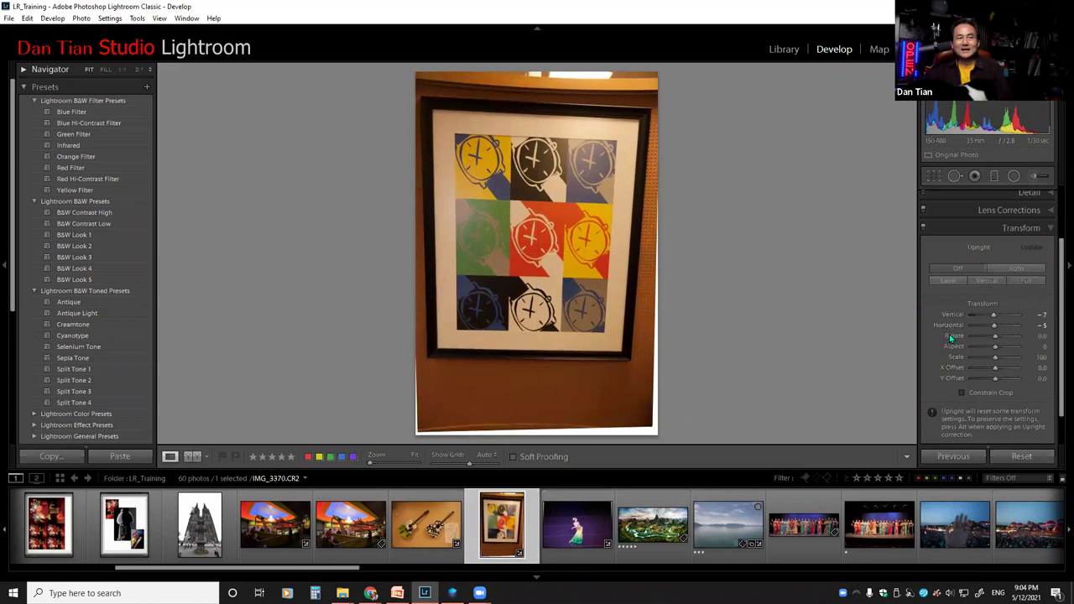
Step: Rotate the painting to −3.8, stretch Aspect to +10 and adjust Scale
drag(995, 337, 1000, 338)
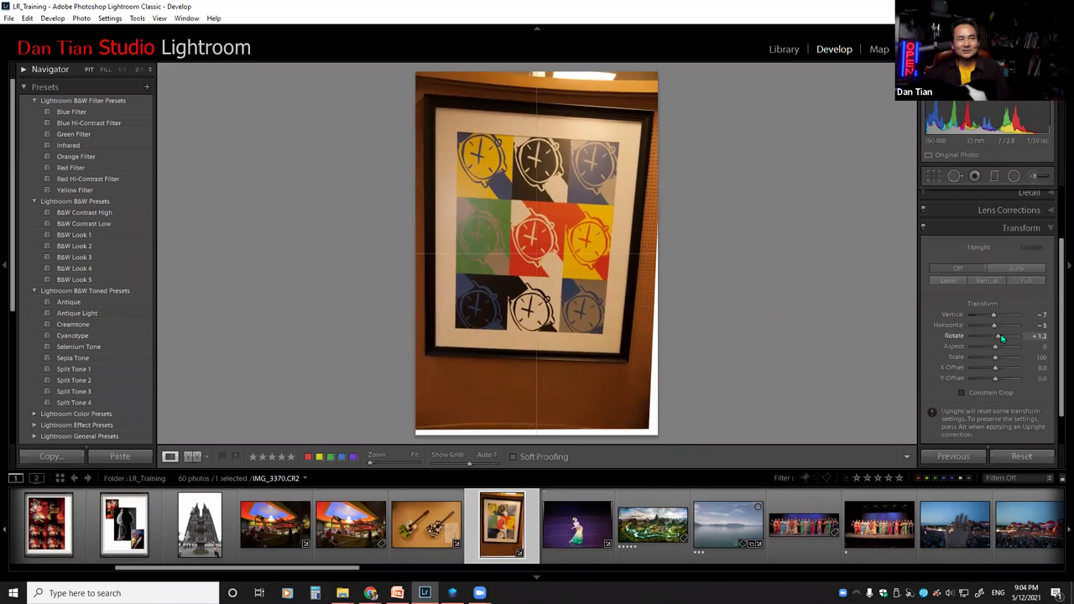
drag(1001, 338, 987, 336)
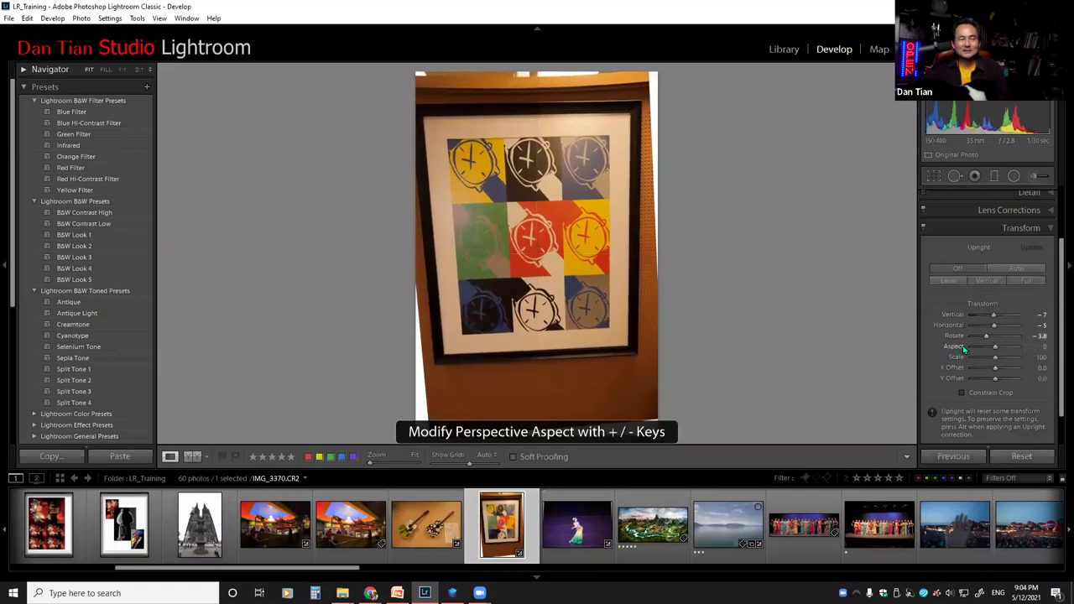
drag(995, 346, 1004, 347)
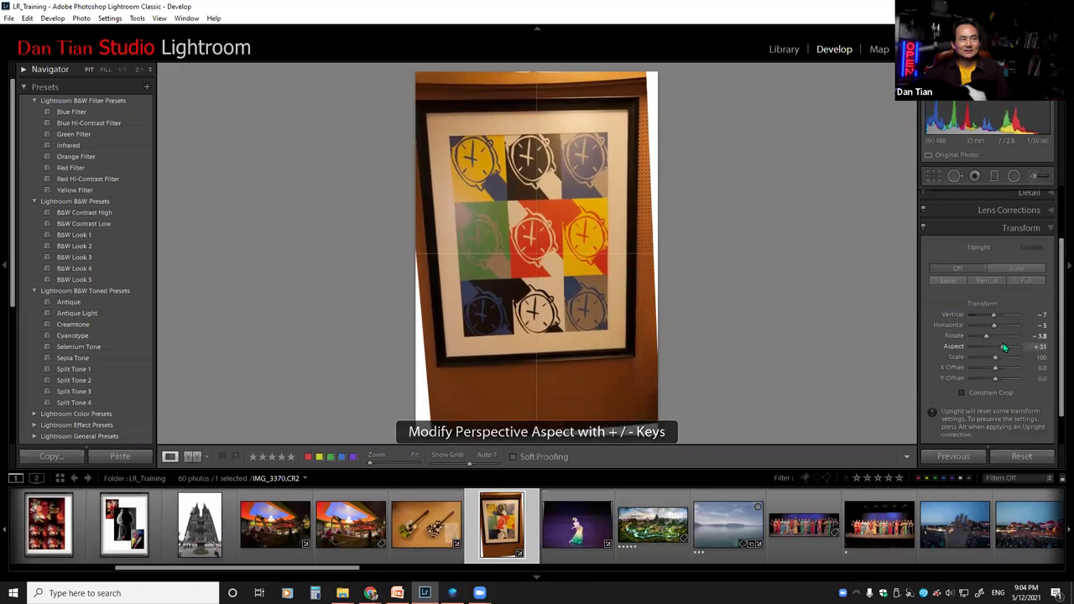
key(plus)
key(plus)
key(plus)
key(plus)
key(plus)
key(plus)
key(plus)
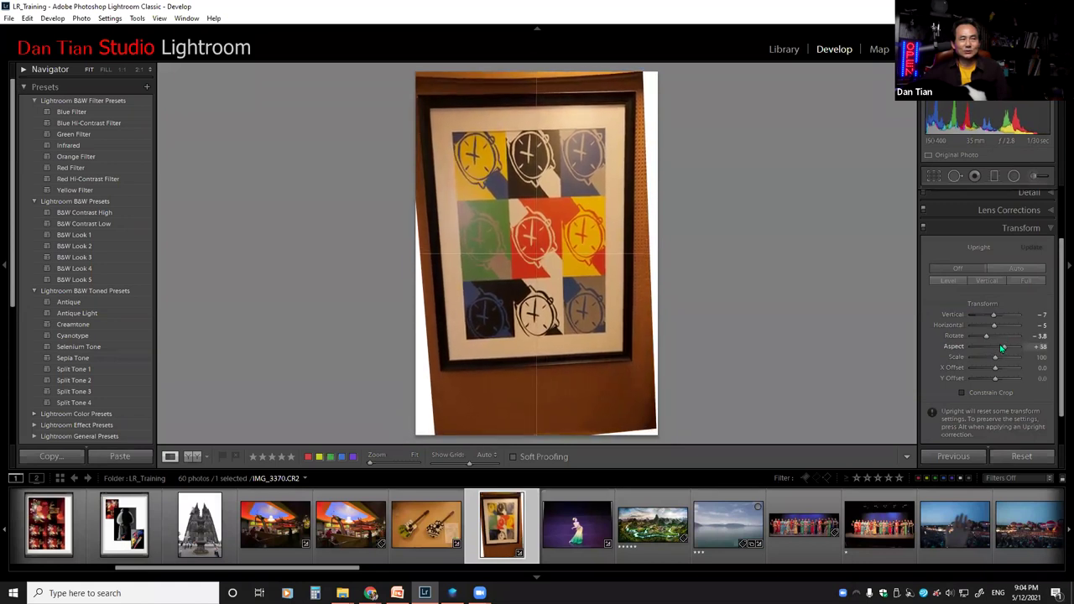
key(minus)
key(minus)
key(minus)
key(minus)
key(minus)
key(minus)
key(minus)
key(minus)
key(minus)
key(minus)
key(minus)
key(minus)
key(minus)
key(minus)
key(minus)
key(minus)
key(minus)
key(minus)
key(minus)
key(minus)
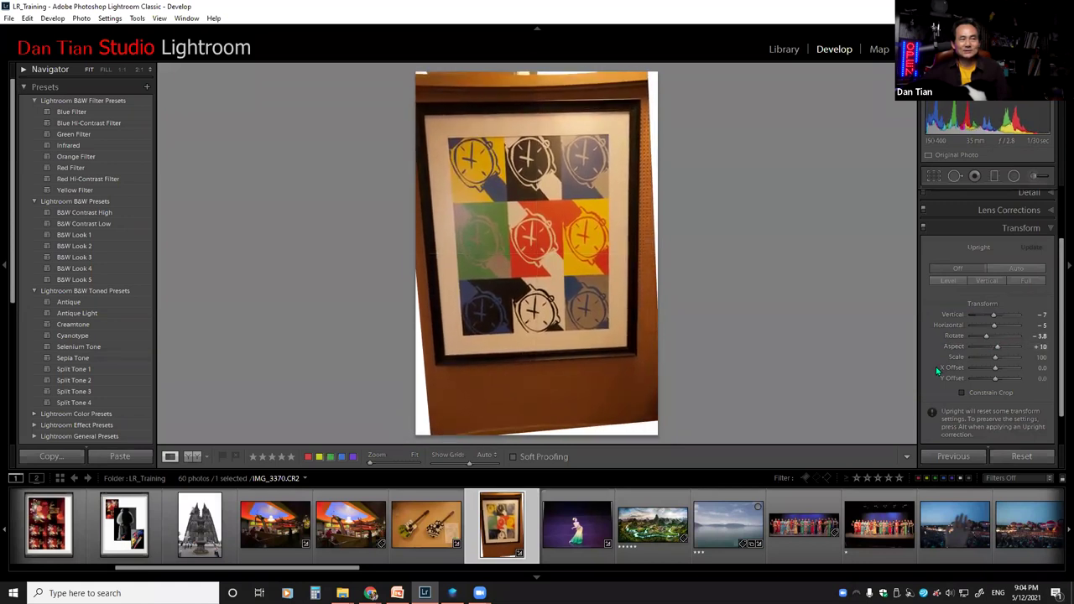
key(plus)
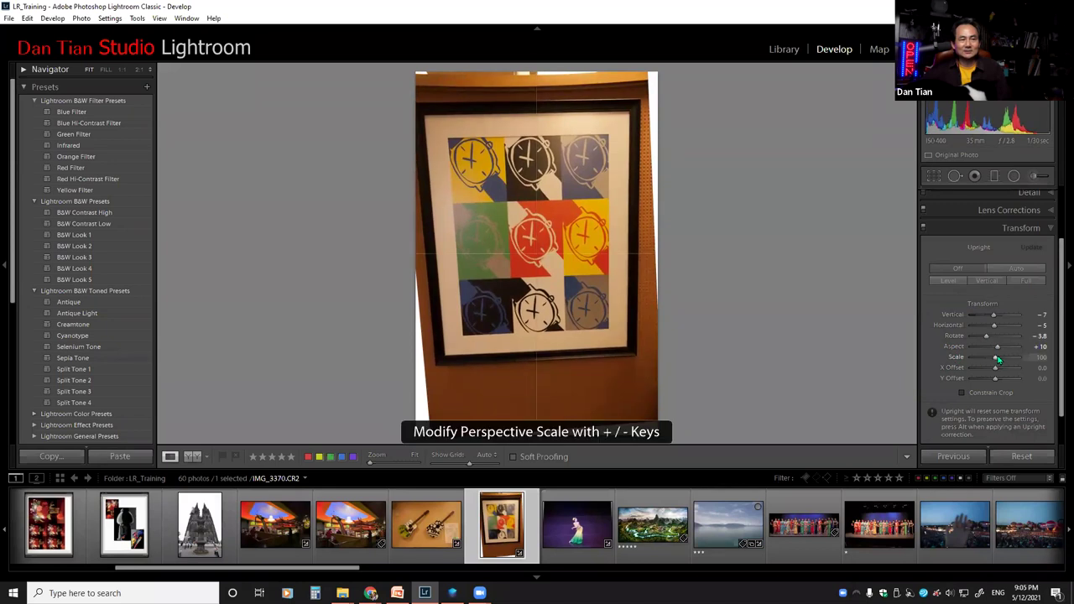
key(minus)
key(minus)
key(minus)
key(minus)
key(minus)
key(minus)
key(minus)
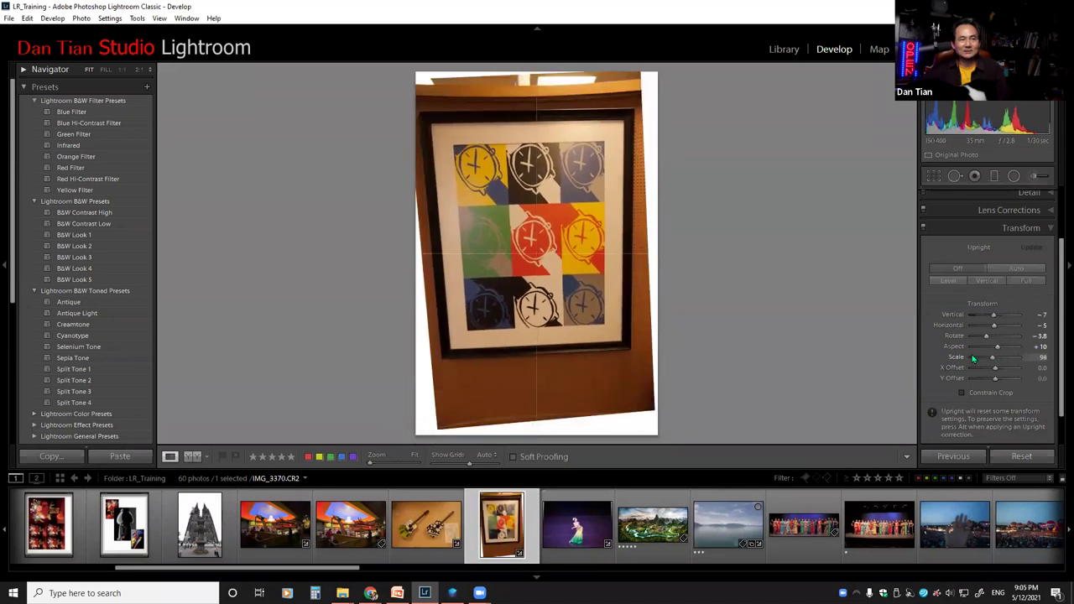
Step: Reset the Scale, Rotate, Vertical and Horizontal sliders to their defaults
double_click(958, 357)
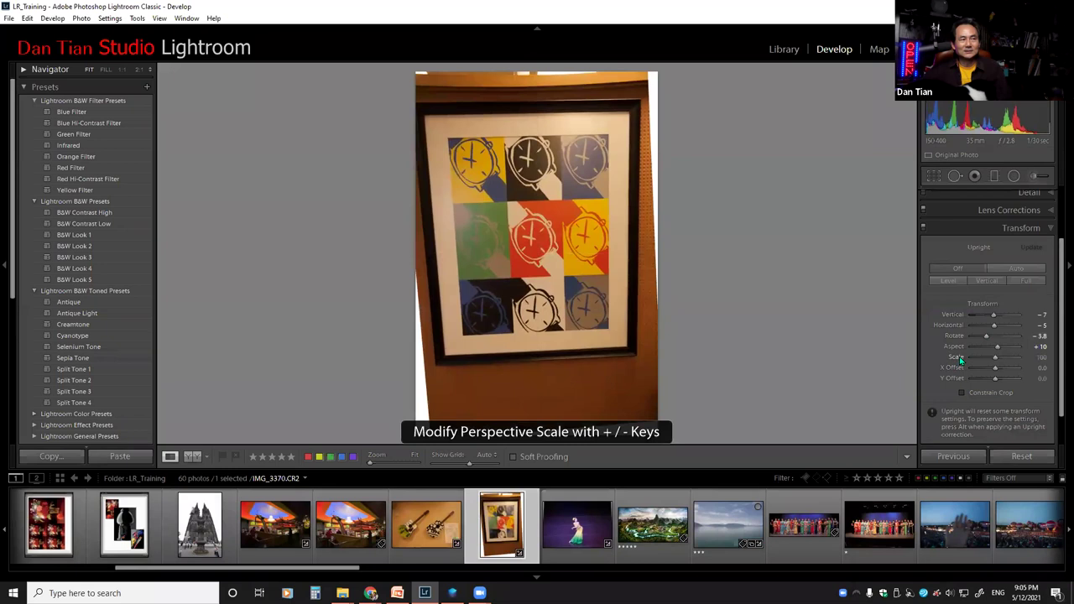
double_click(954, 337)
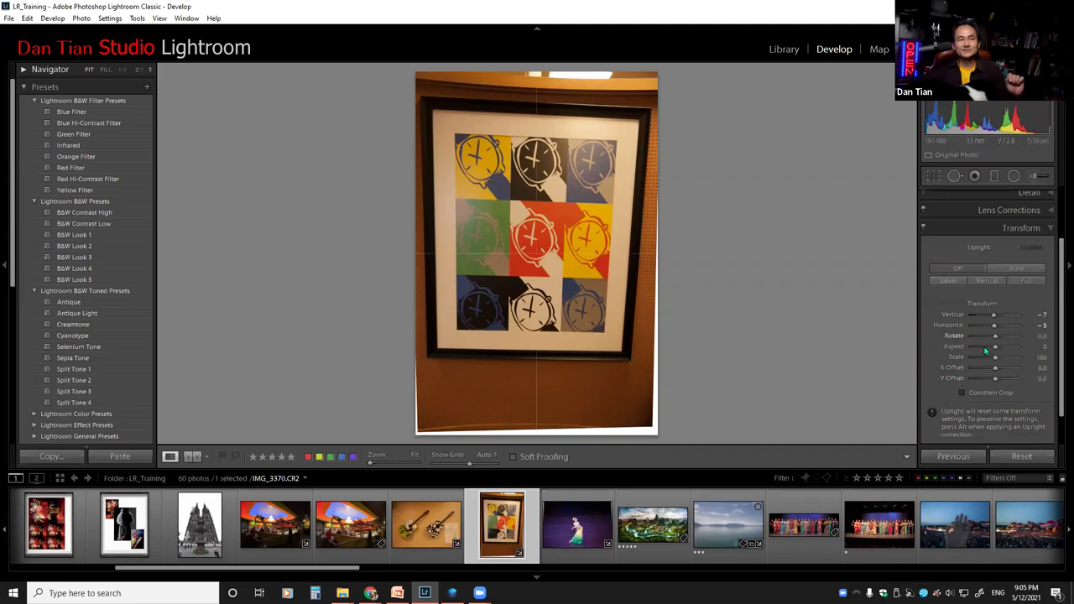
double_click(953, 315)
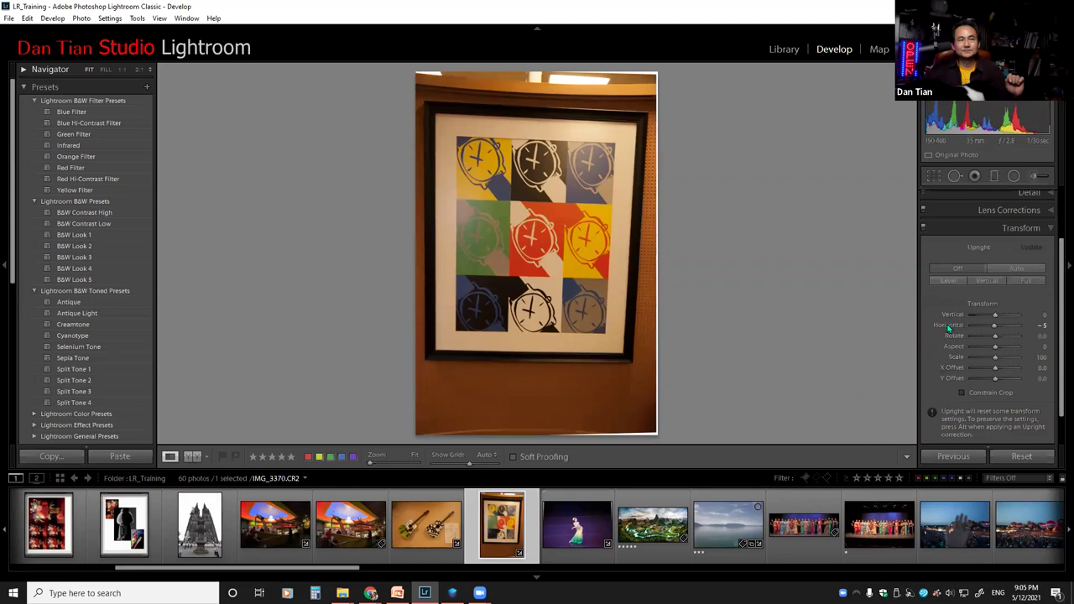
double_click(949, 325)
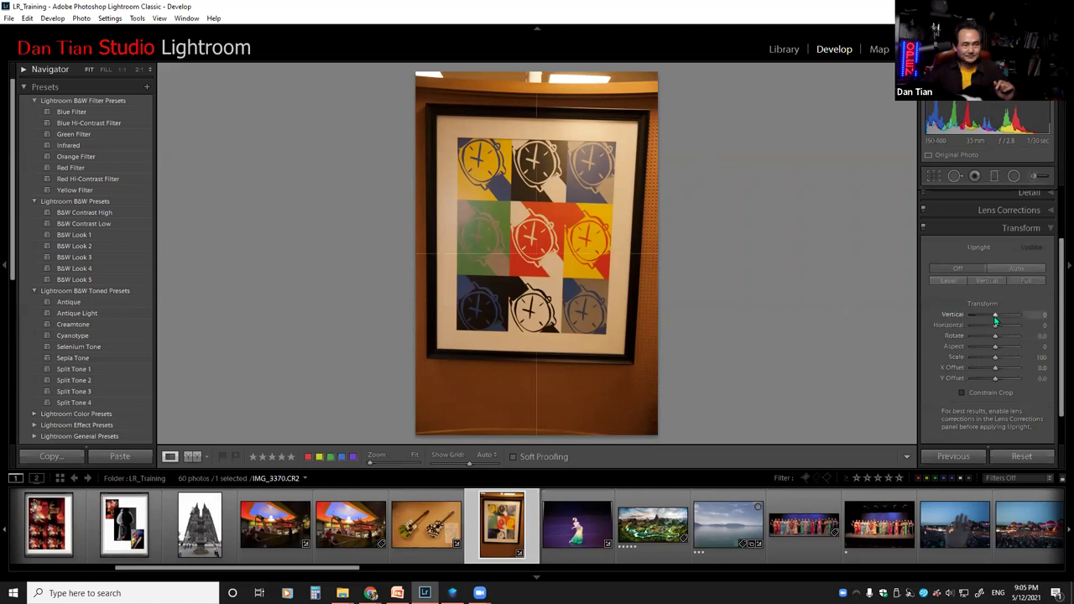
Step: Try Vertical, Horizontal and Rotate tweaks, leaving every Transform value back at zero
drag(995, 322, 998, 317)
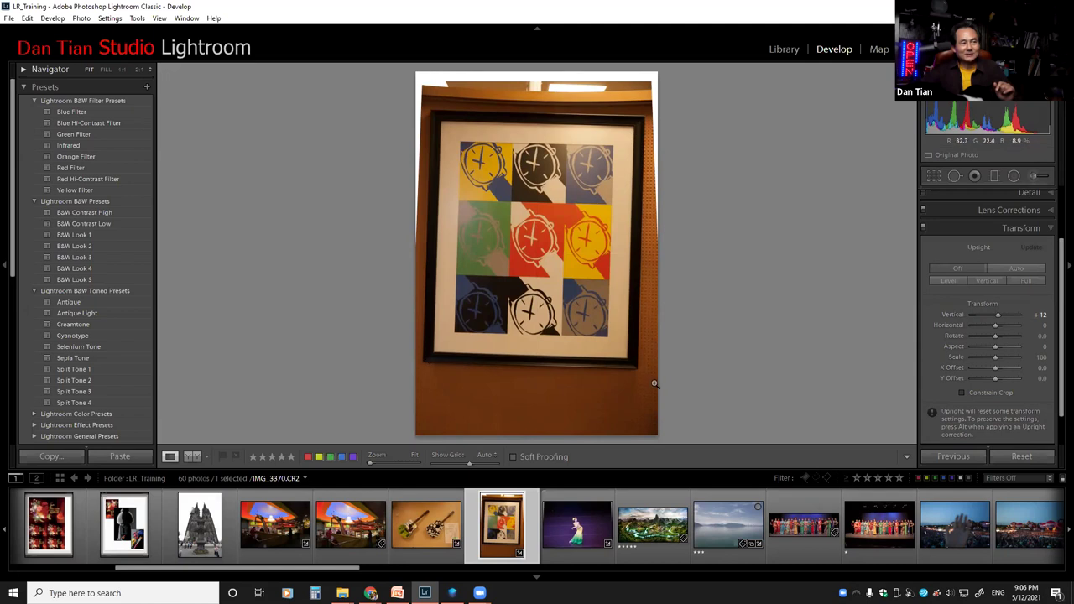
double_click(954, 315)
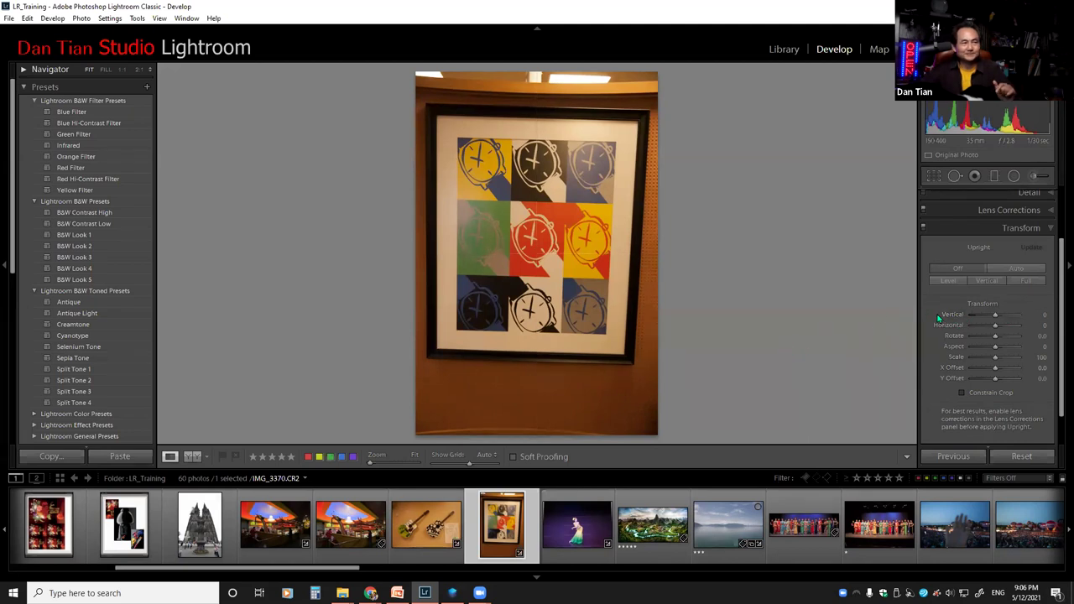
drag(997, 317, 1002, 319)
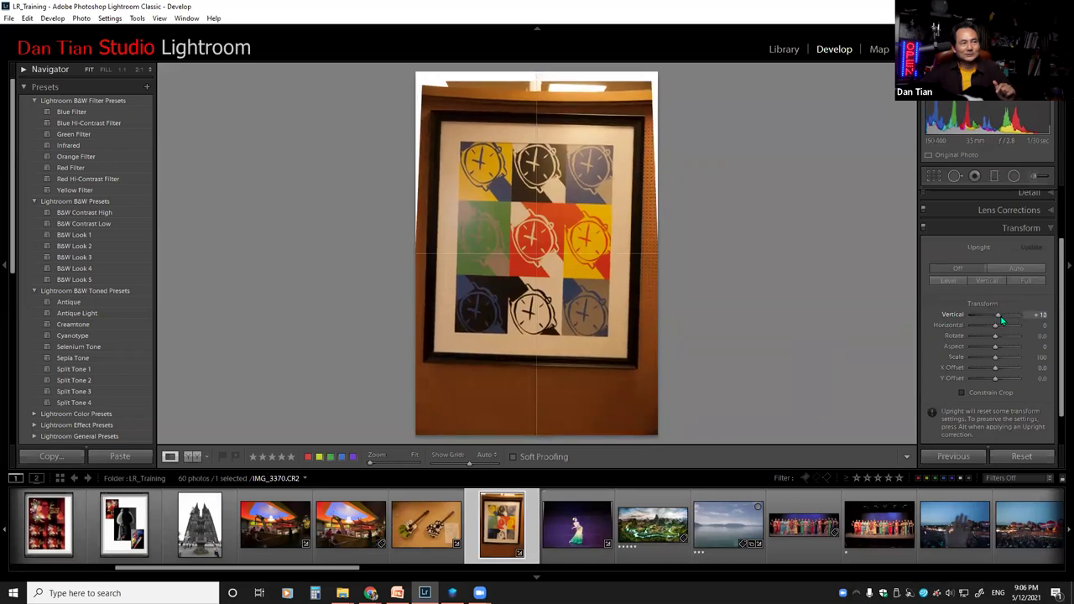
click(955, 325)
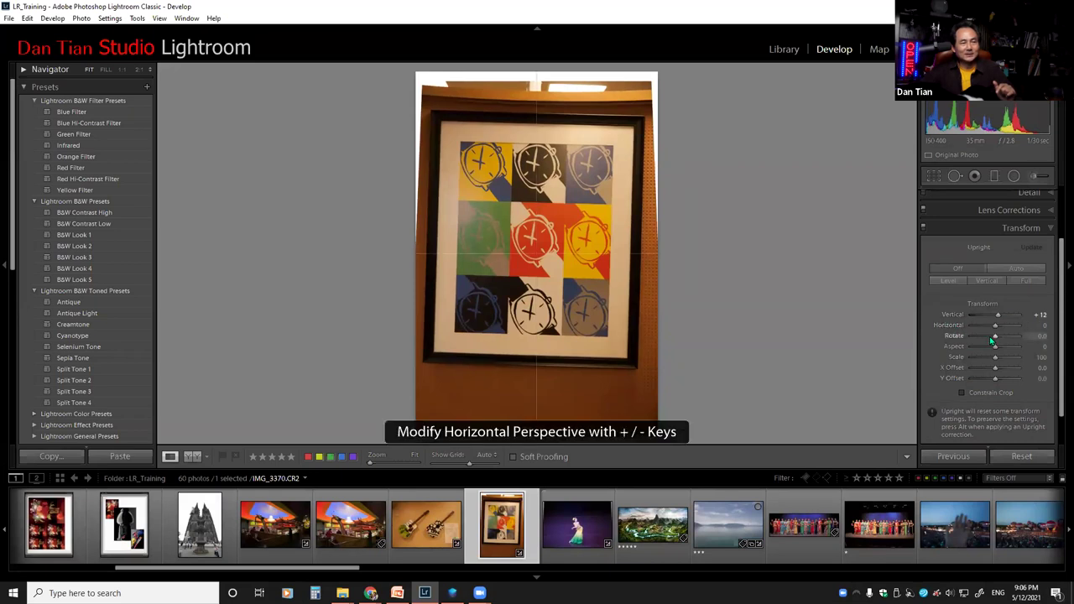
drag(995, 340, 989, 345)
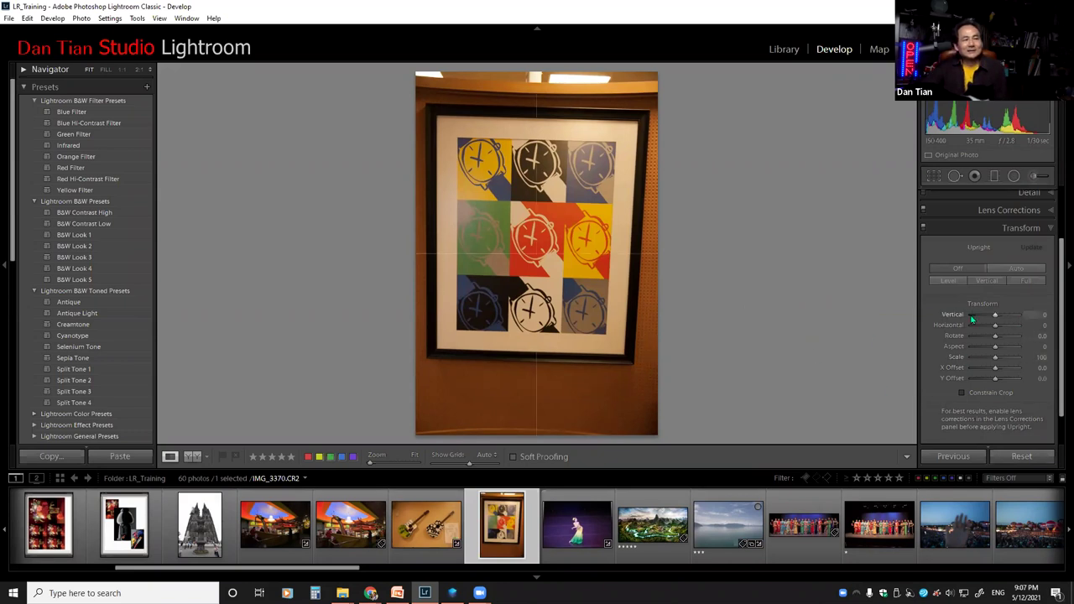
drag(1060, 295, 1059, 252)
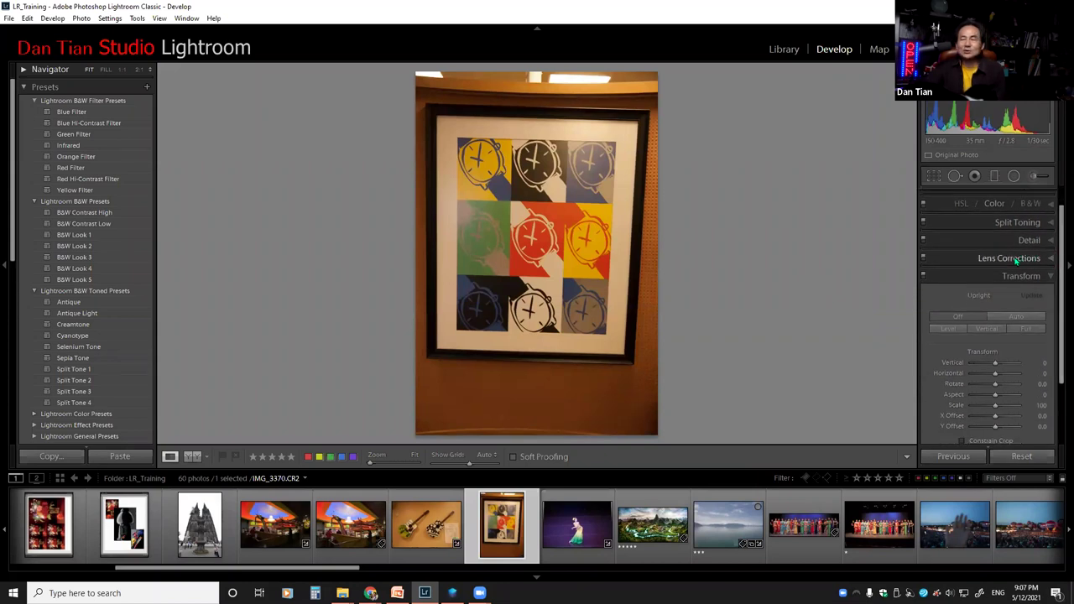
Step: Enable lens profile corrections using the Canon EF 24-70mm profile, Distortion and Vignetting 100
click(1013, 259)
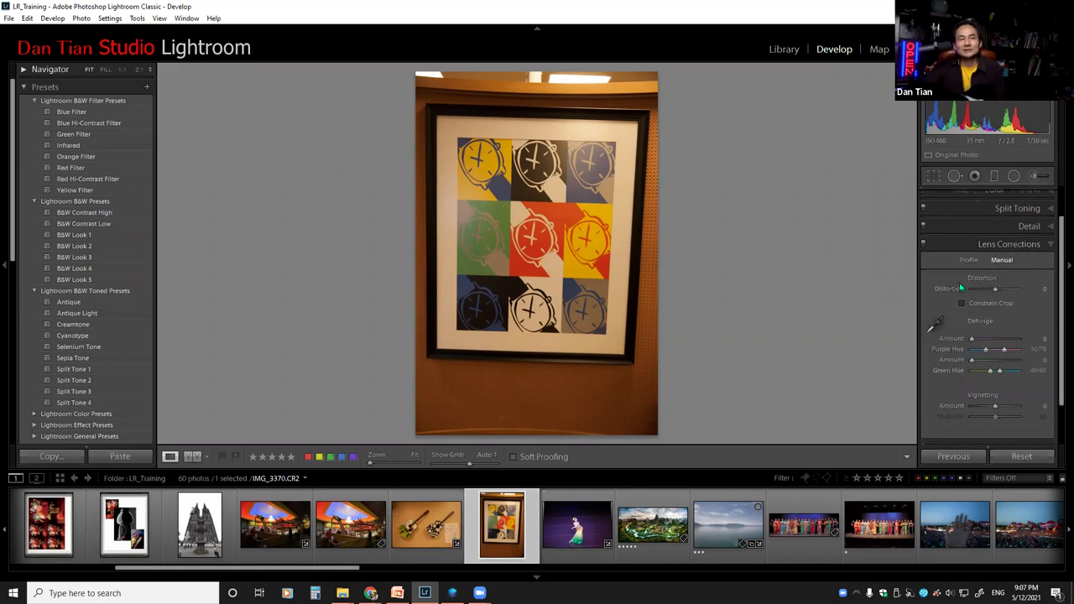
click(967, 260)
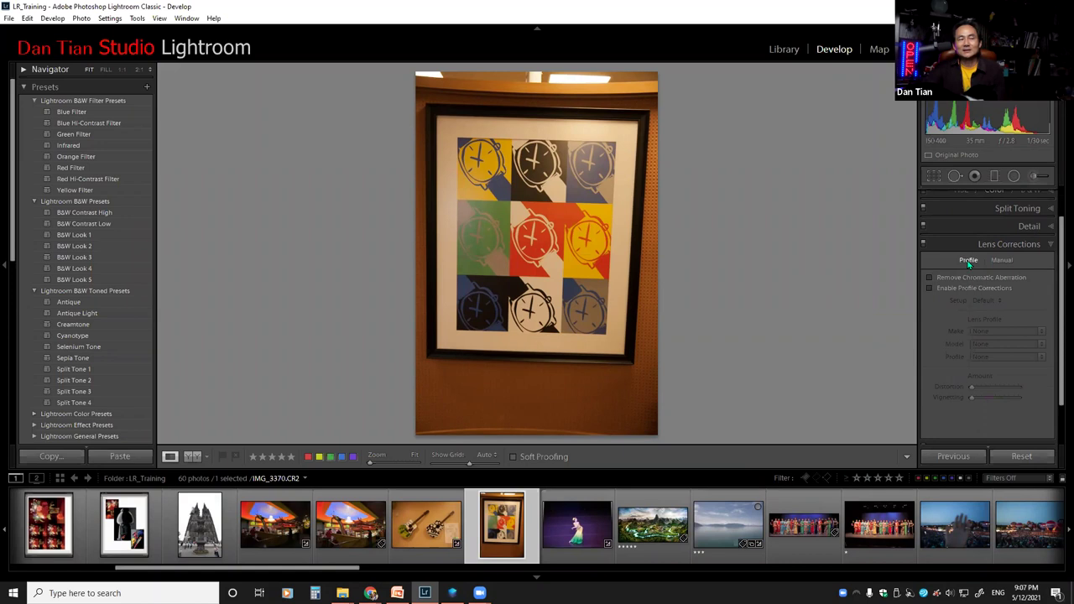
click(928, 289)
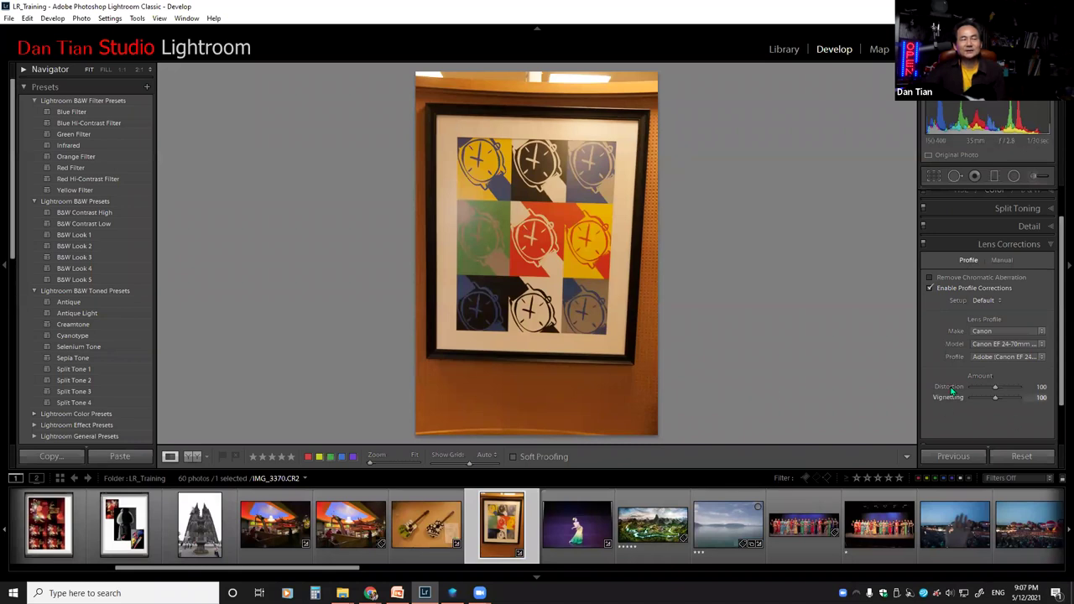
click(1050, 243)
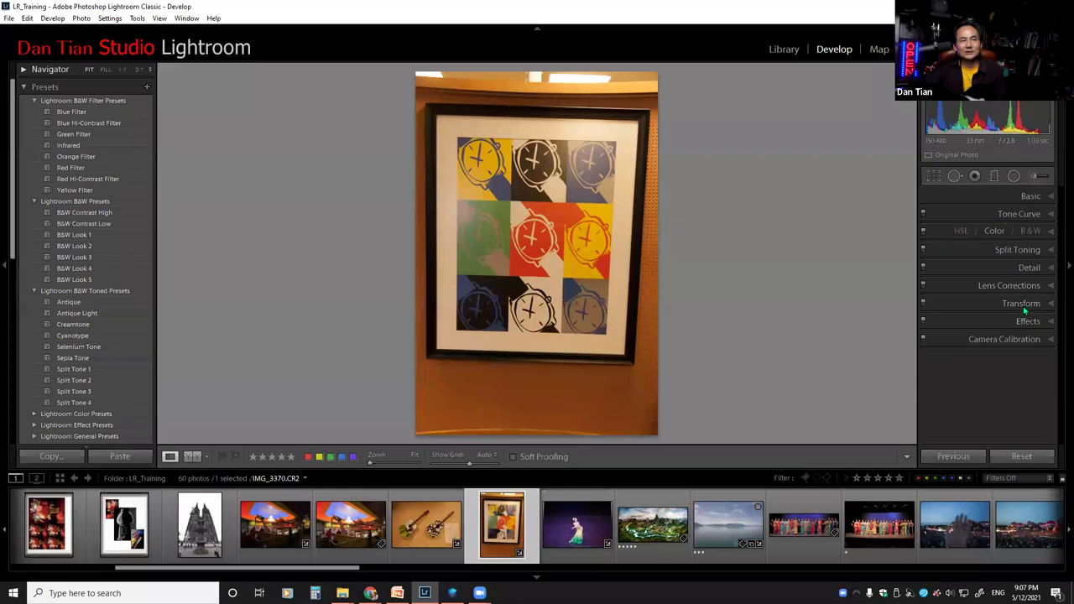
Step: Set Transform Vertical to +10 and Rotate to −1.7, with Constrain Crop turned on
click(1021, 303)
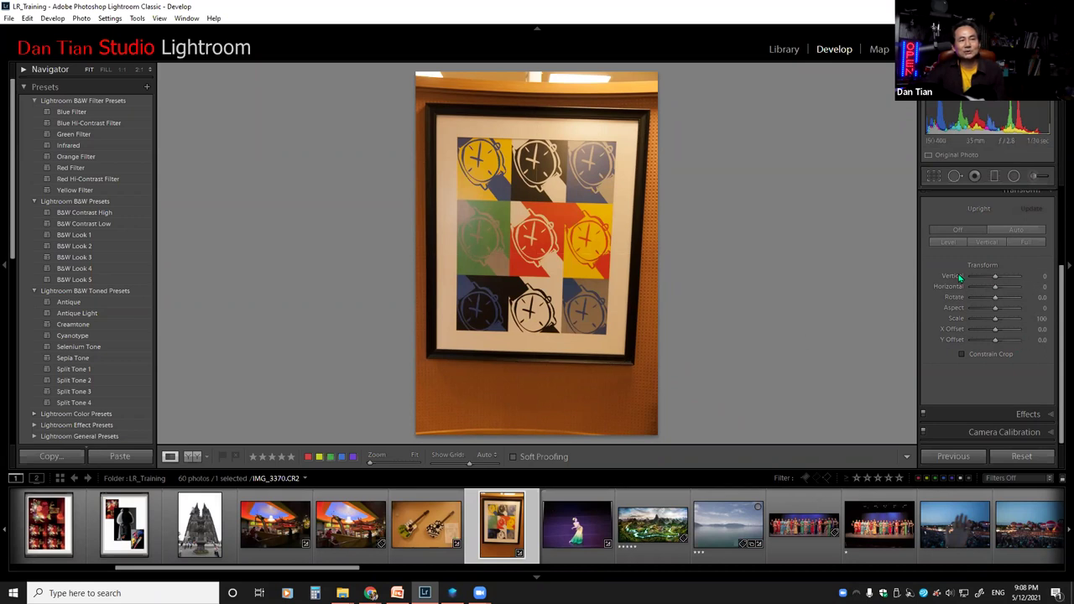
drag(992, 273, 995, 275)
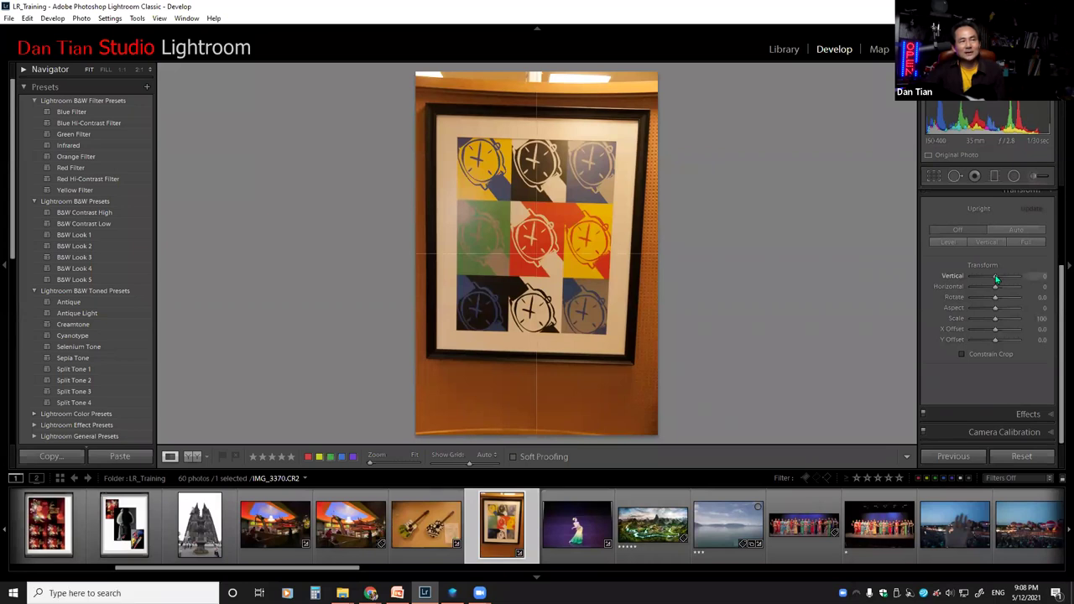
drag(995, 275, 998, 277)
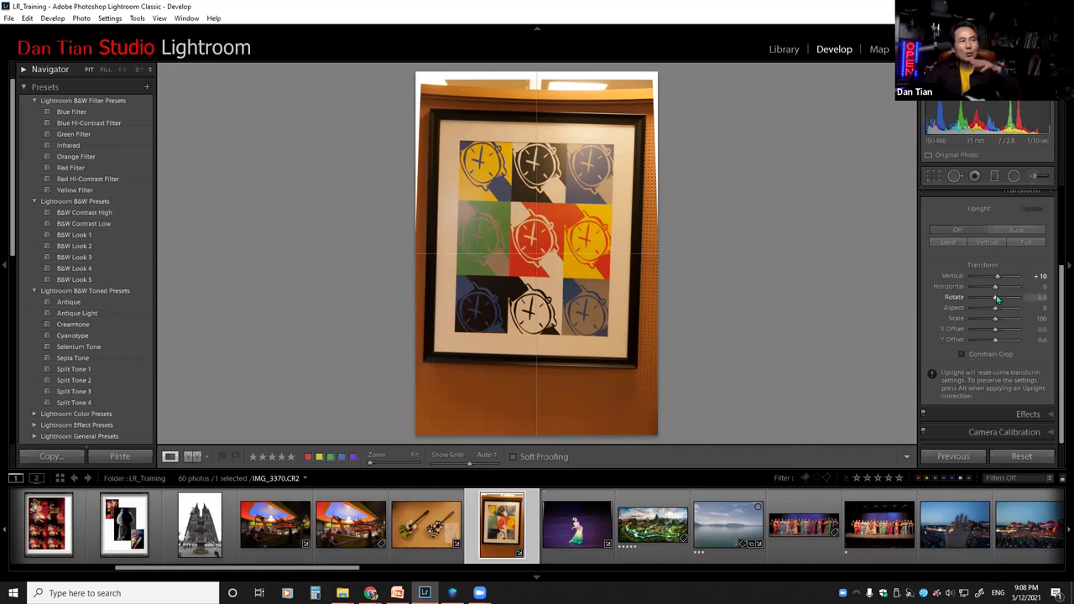
drag(997, 300, 994, 300)
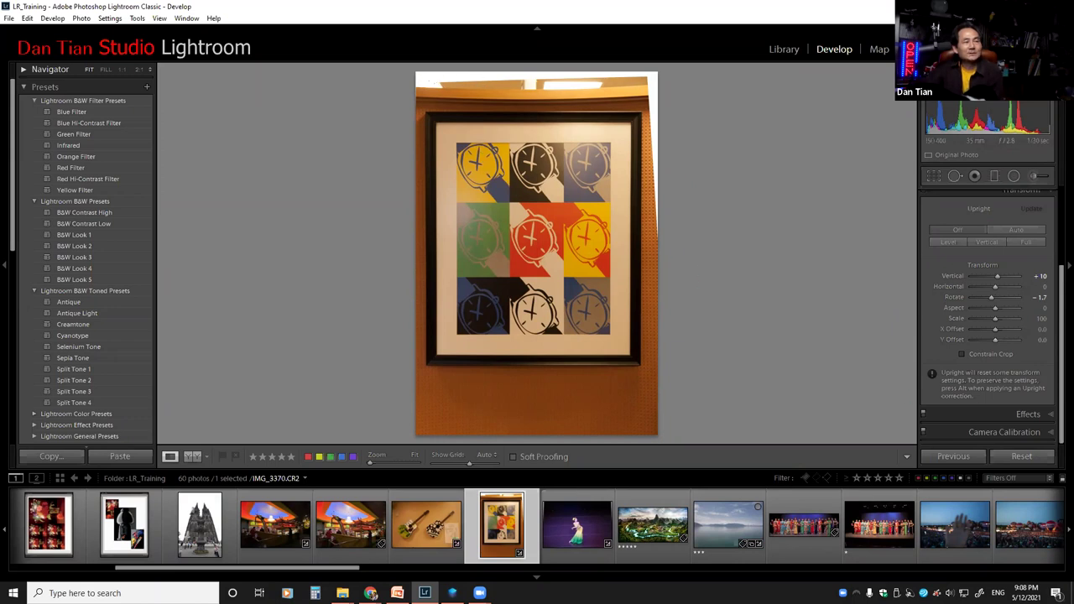
click(962, 354)
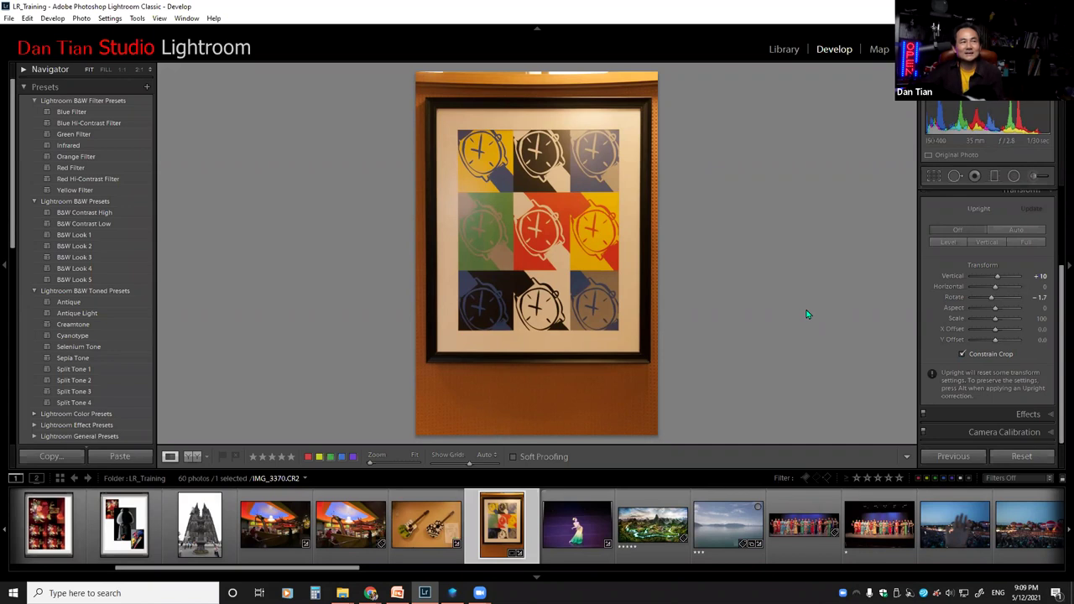
Step: Crop the watch photo by pulling the bottom and top edges in toward the frame
click(932, 176)
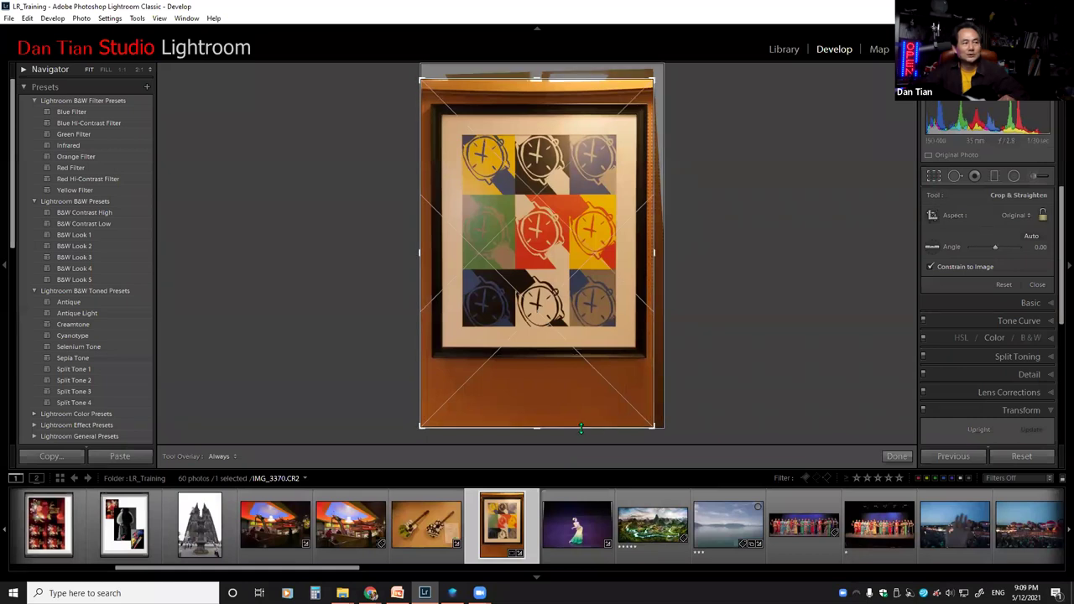
drag(579, 425, 583, 401)
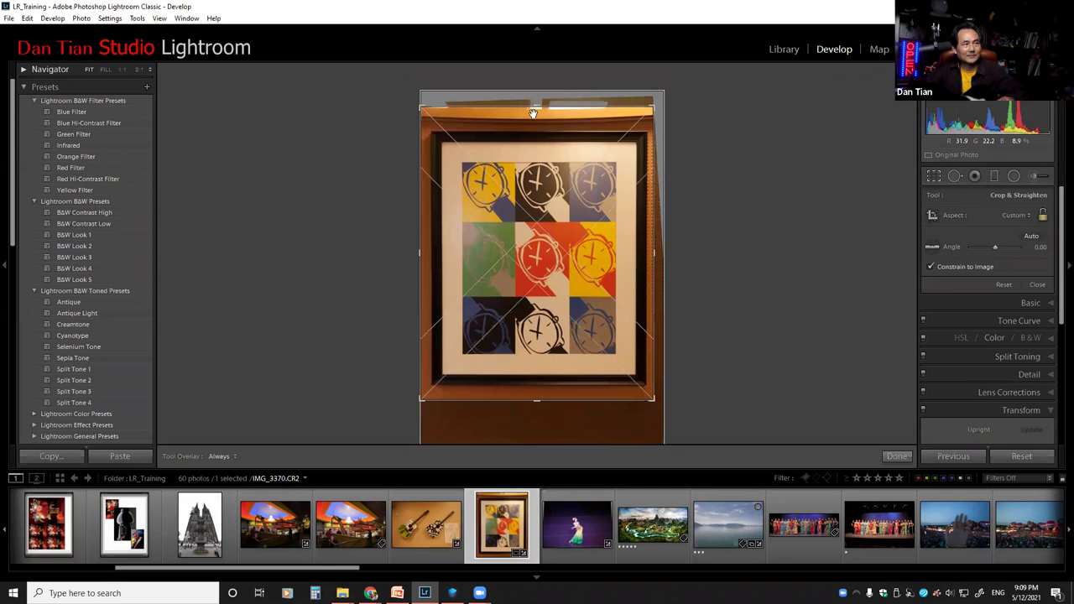
drag(534, 109, 534, 112)
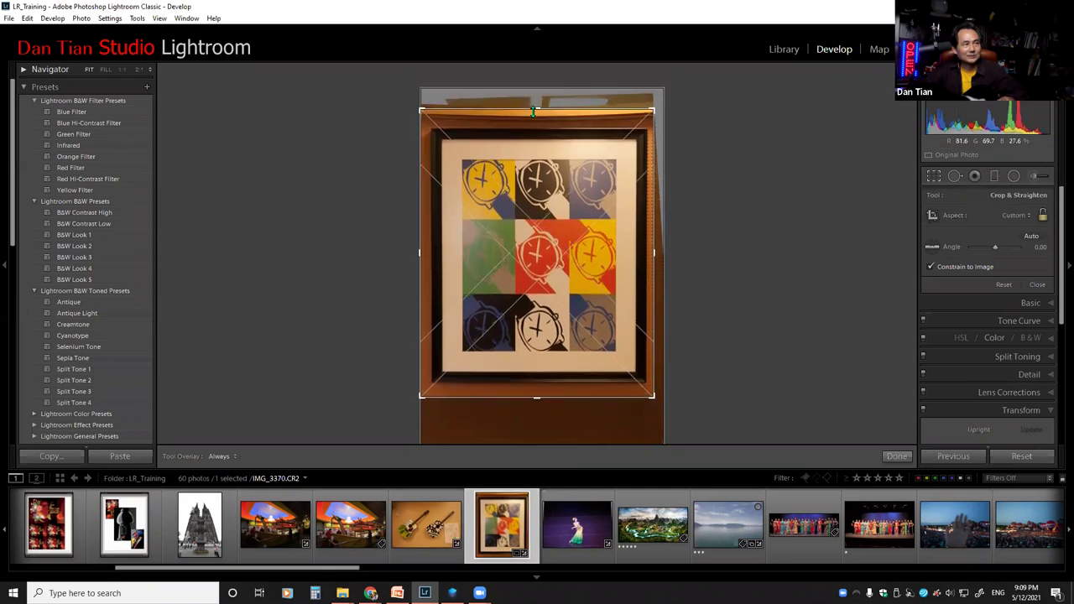
key(Return)
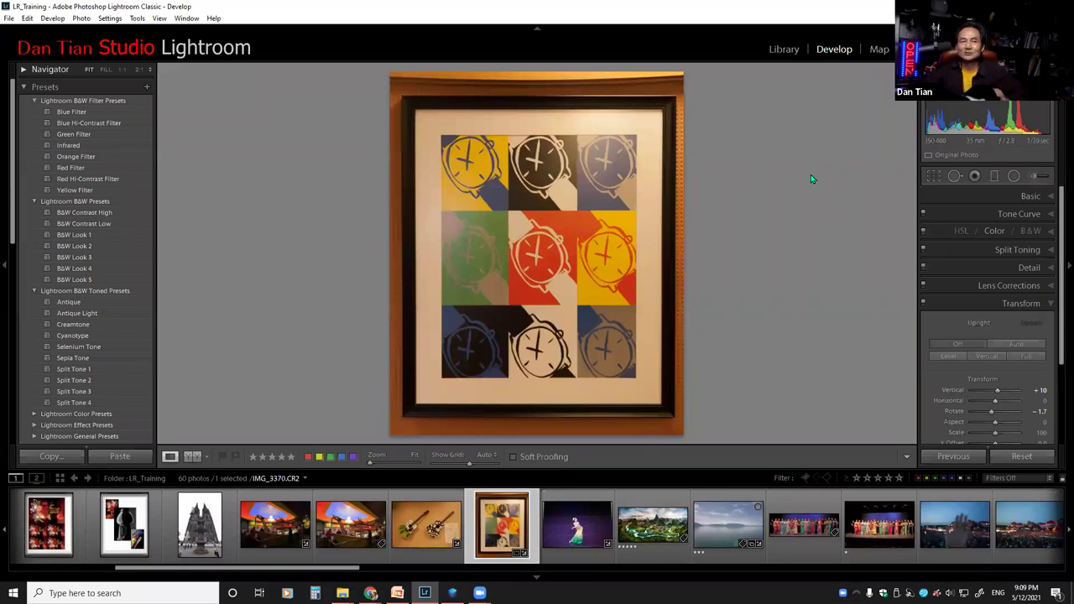
Step: Select the cathedral photo IMG_0510 from the filmstrip
drag(1058, 228, 1058, 318)
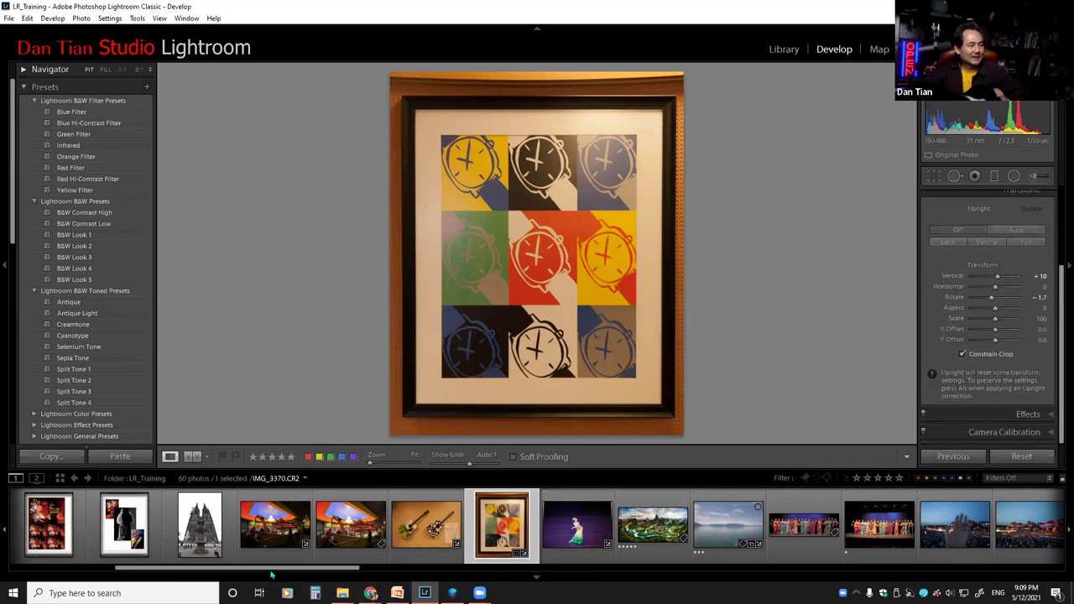
scroll(271, 574, up, 2)
click(244, 531)
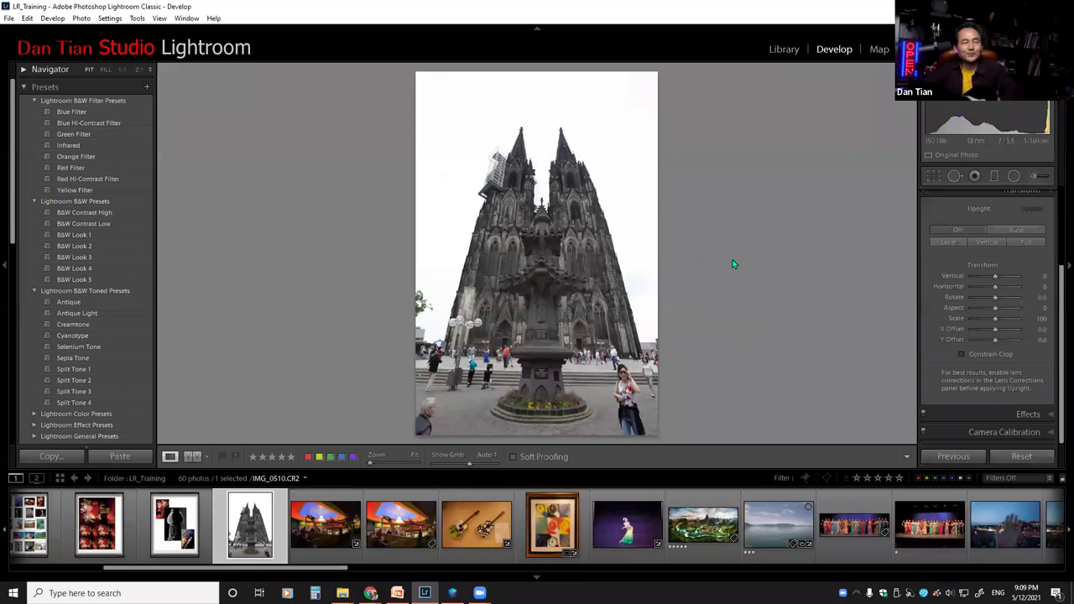
Step: Compare Upright Auto, Vertical and Level on the cathedral, settling on Vertical
click(1013, 234)
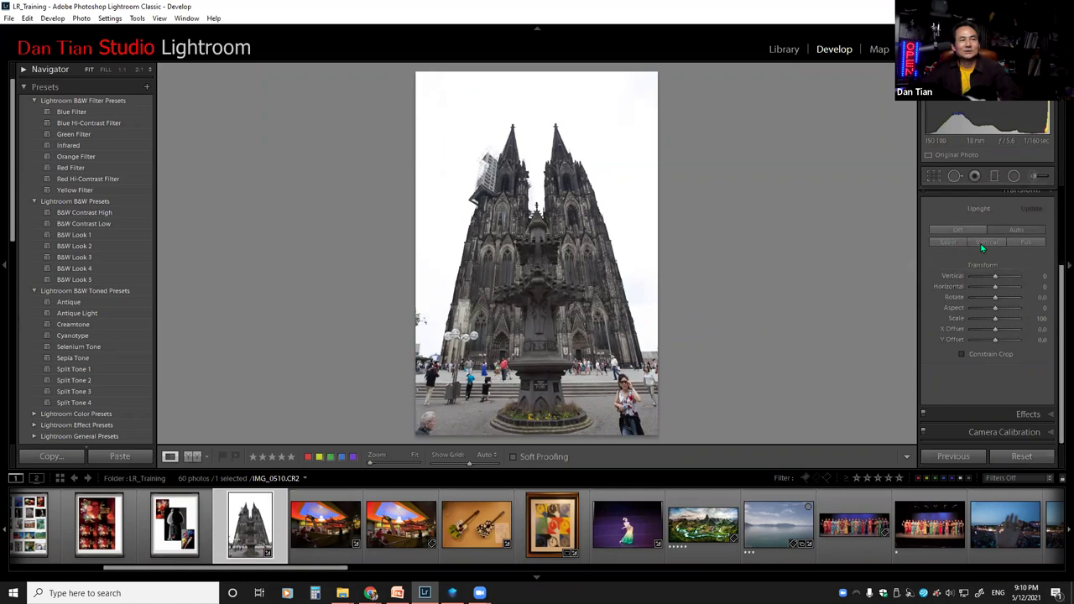
click(985, 242)
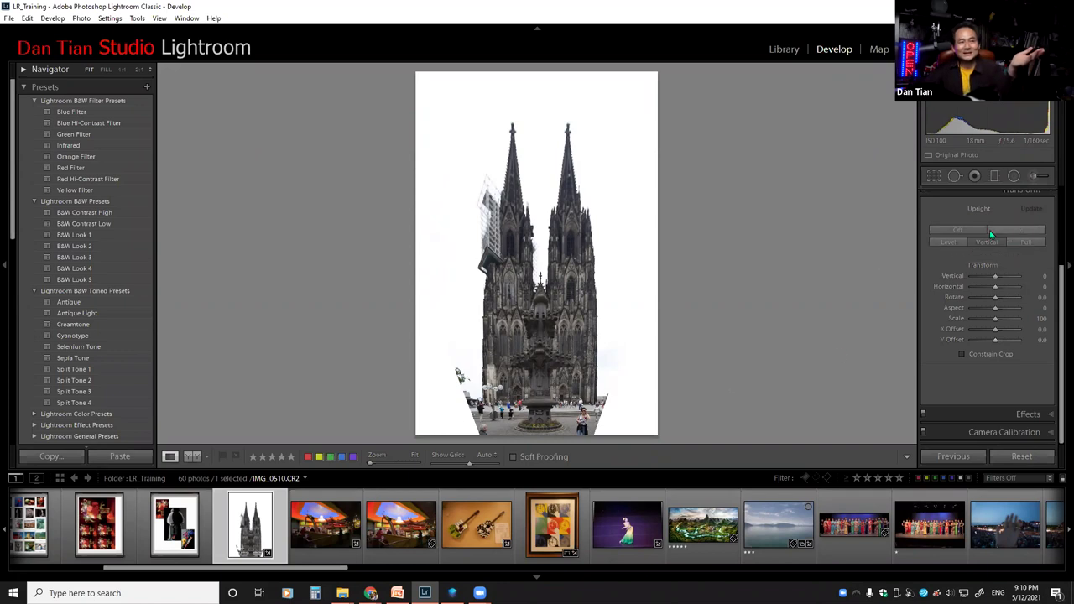
click(948, 243)
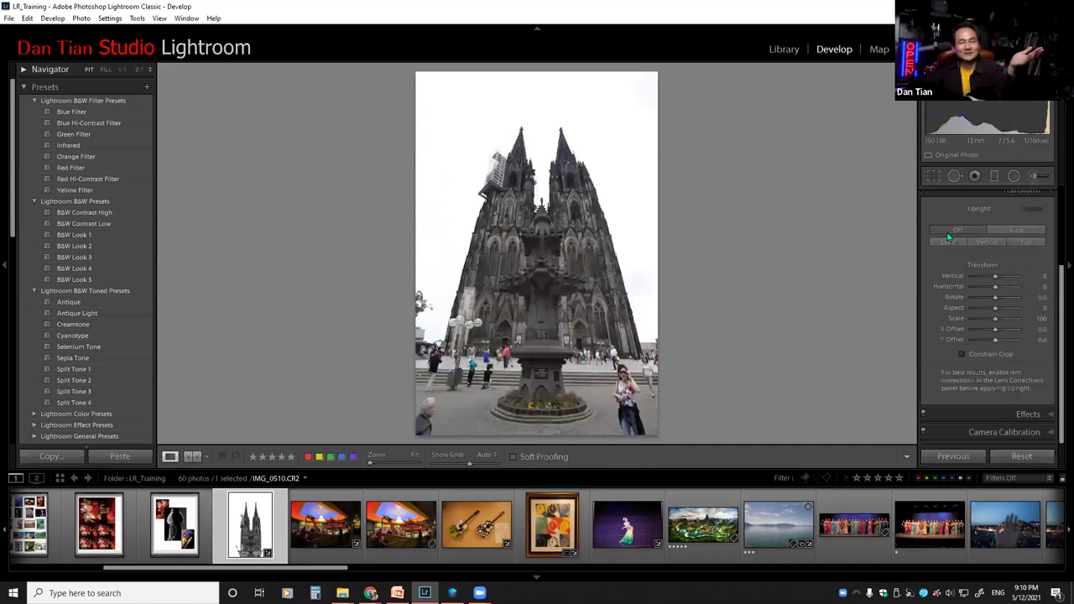
click(978, 242)
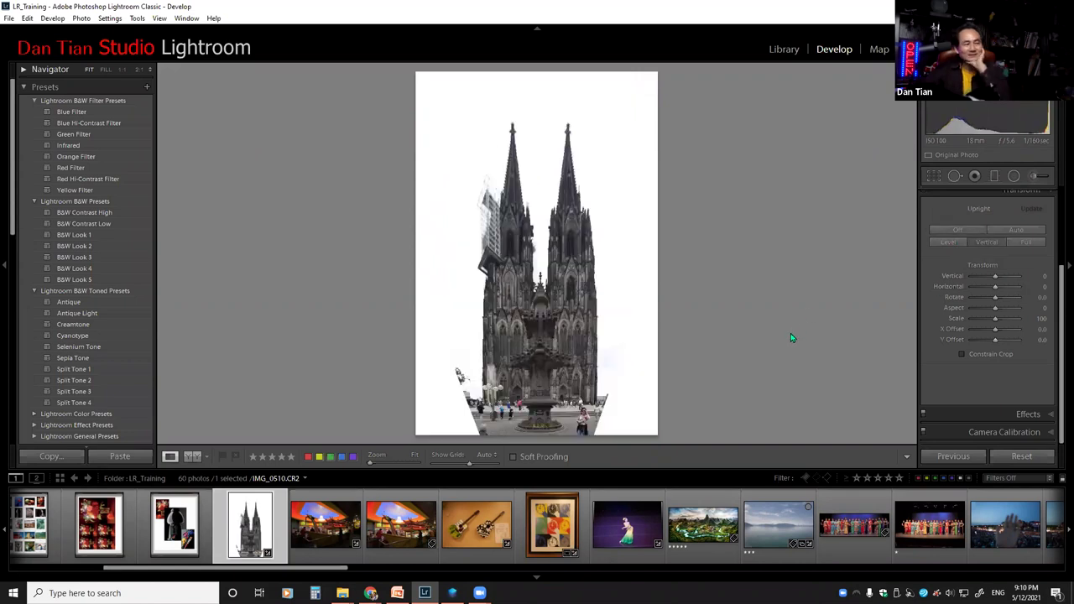
Step: Toggle Constrain Crop on and back off, then switch to PowerPoint
click(962, 354)
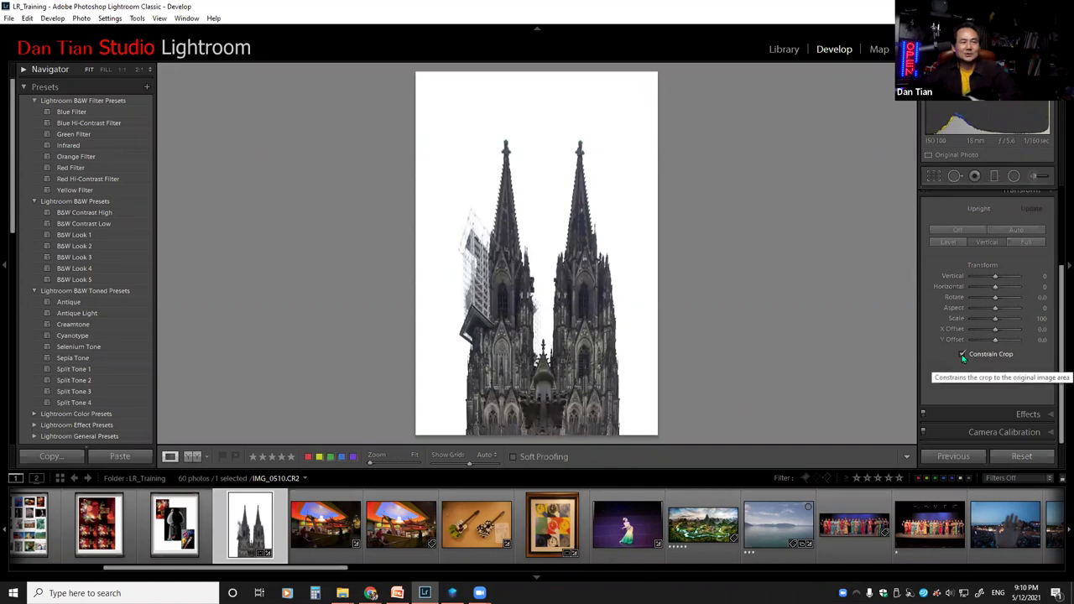
click(962, 356)
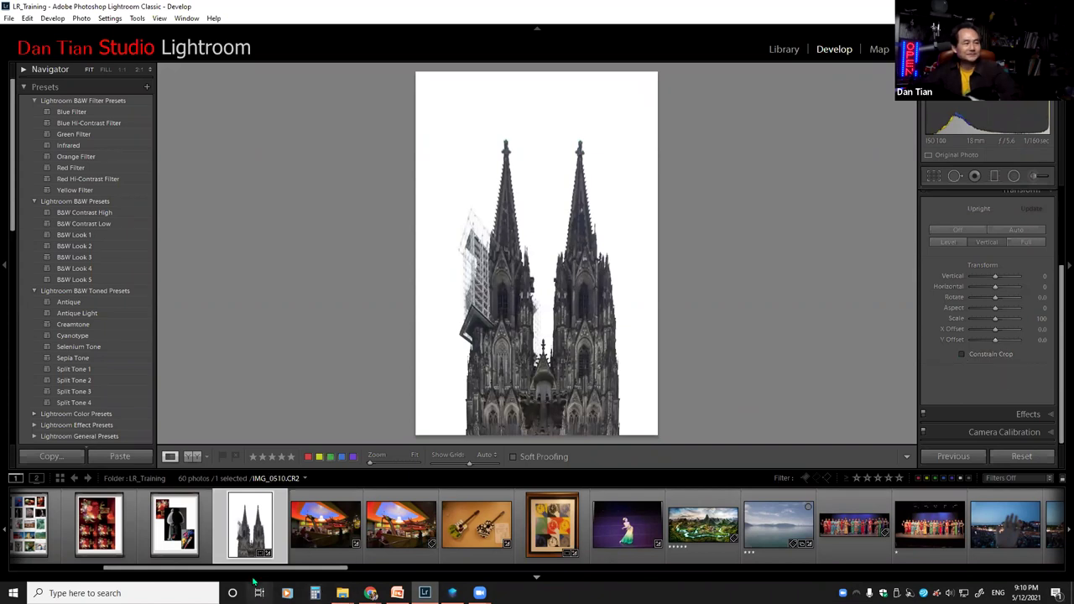
drag(253, 569, 277, 580)
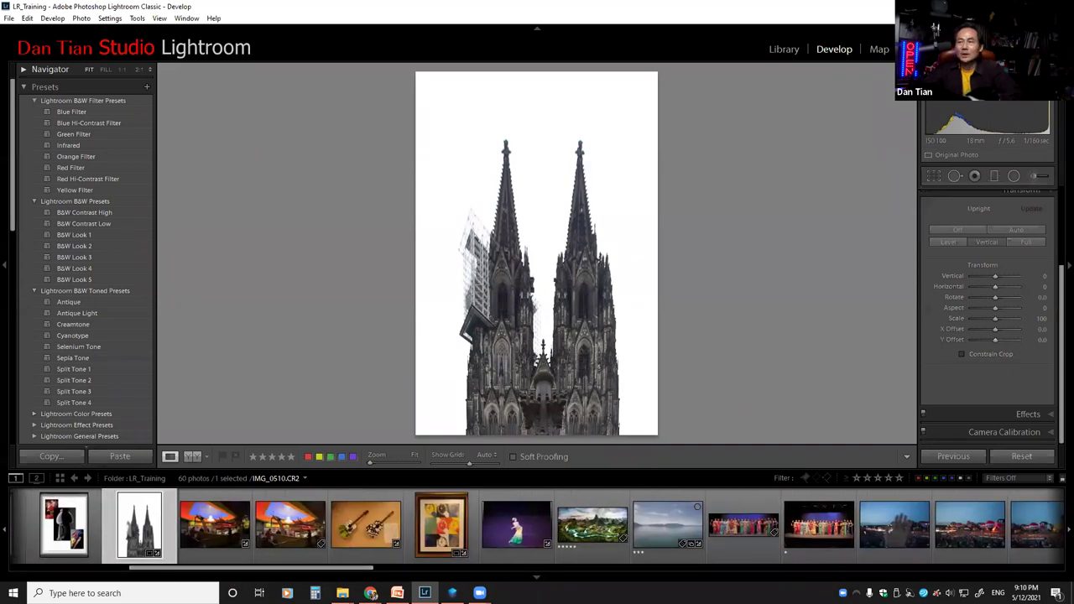
click(397, 593)
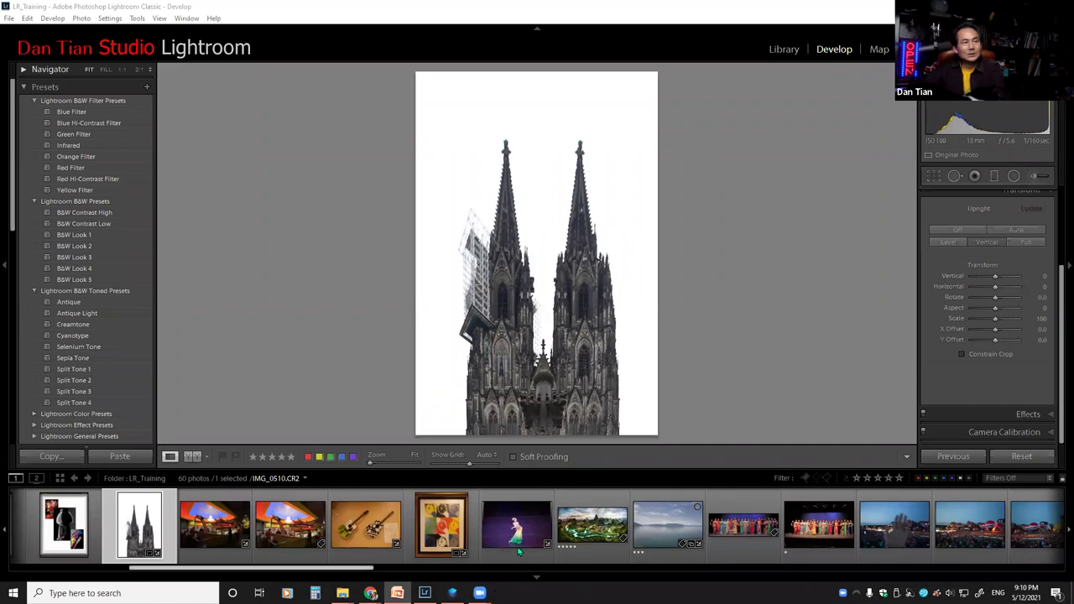
Step: Back in Lightroom's Develop module, expand the Effects panel and scroll the filmstrip
click(1060, 272)
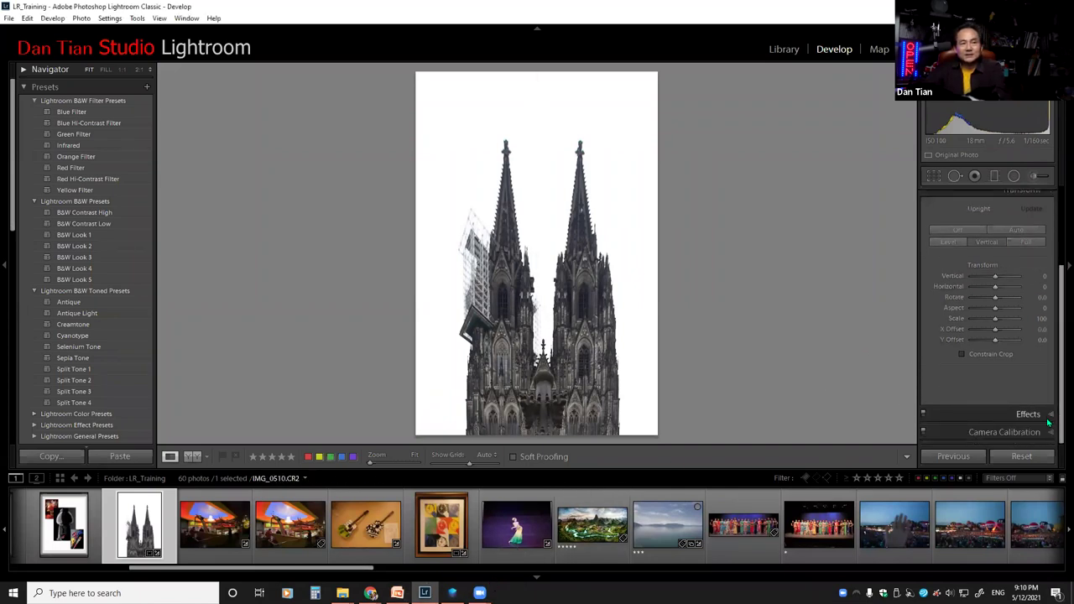
click(1051, 416)
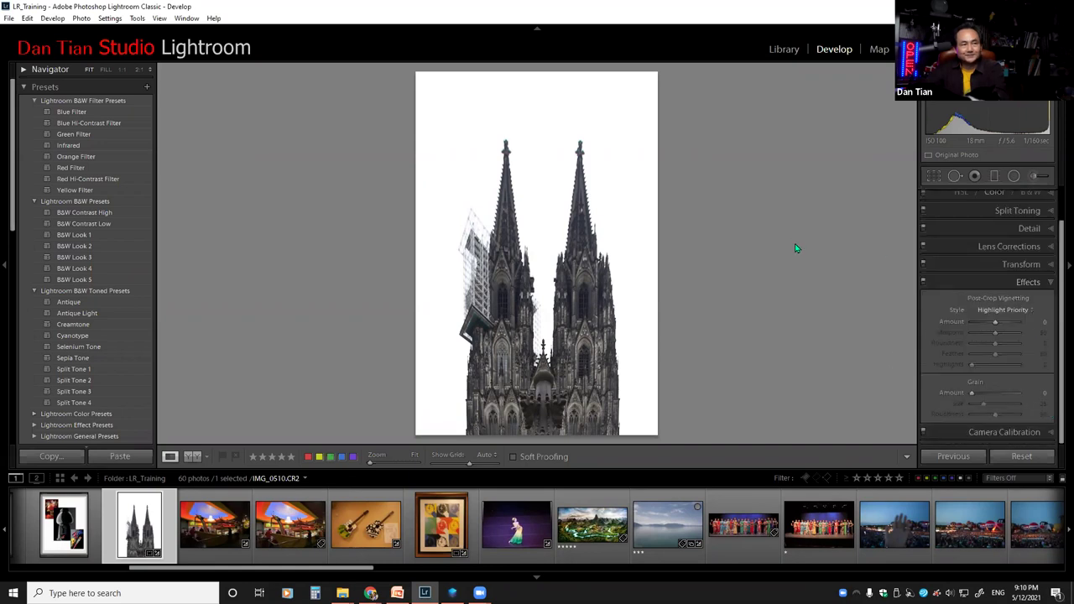
click(1033, 285)
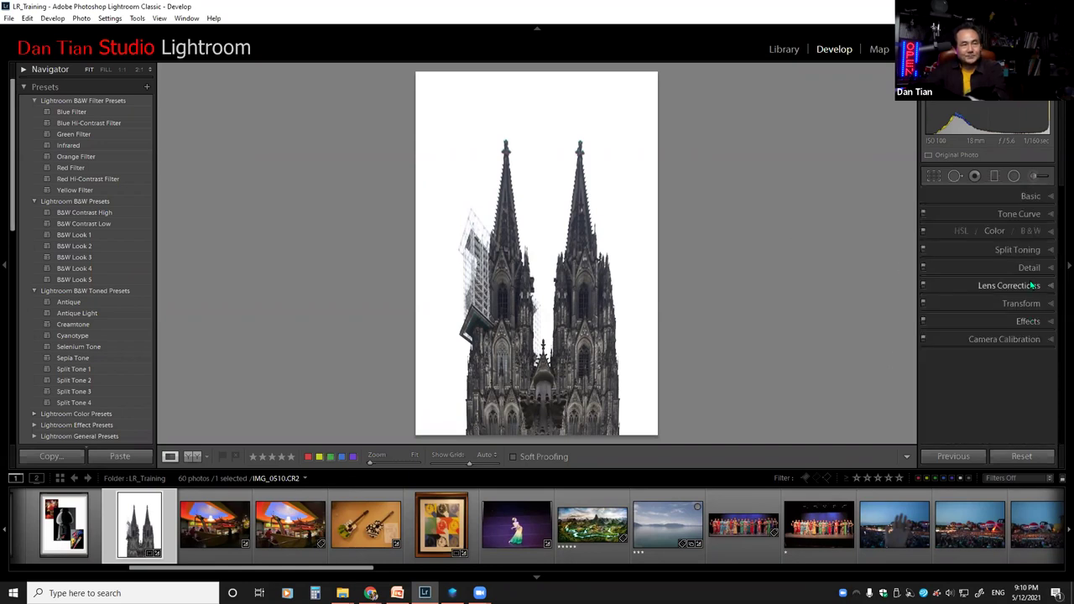
click(1031, 324)
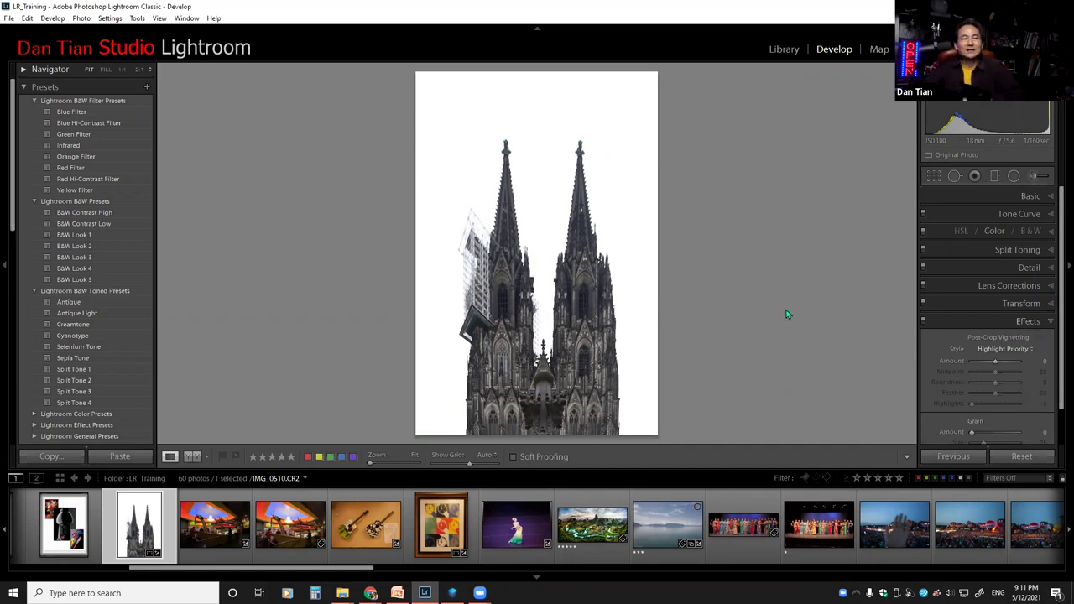
drag(328, 572, 544, 559)
Step: Return 3After.jpg to colour, add a −79 vignette, then open evaRussellCreek-115.CR2
click(492, 524)
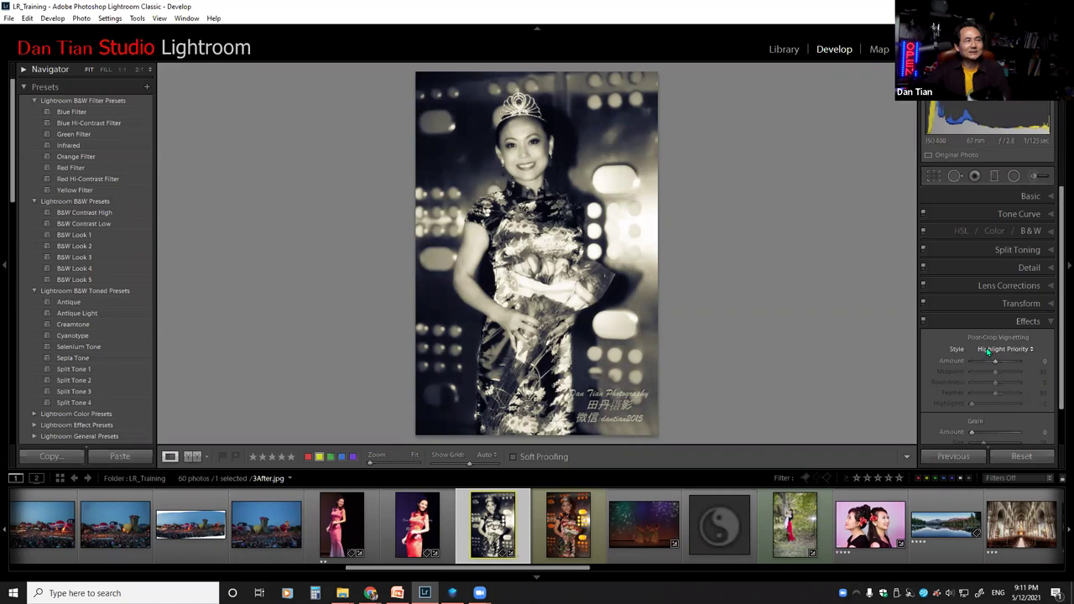
drag(1059, 285, 1059, 291)
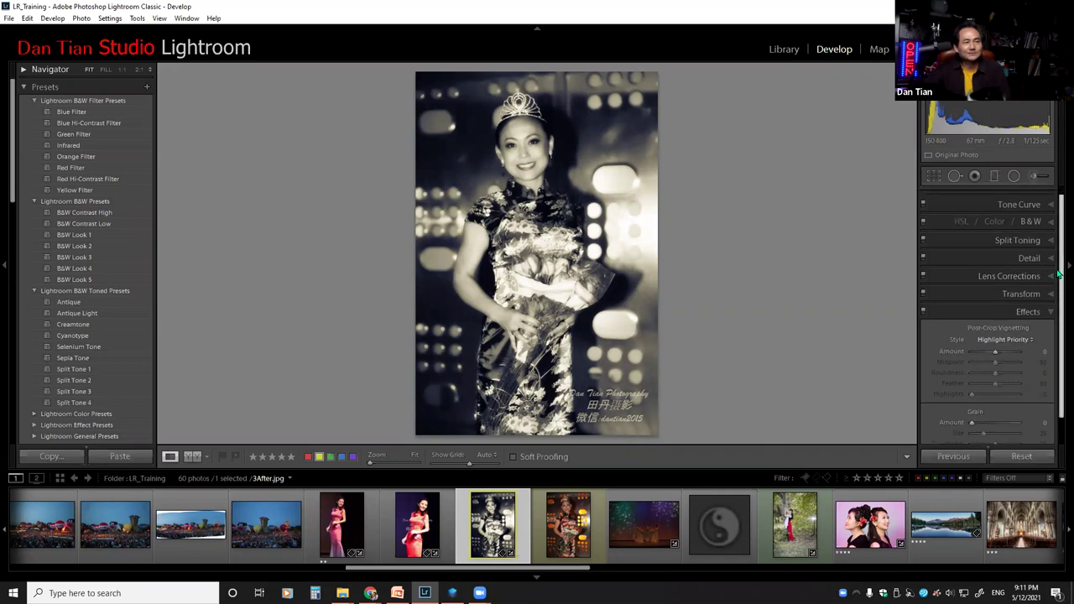
scroll(1059, 270, down, 2)
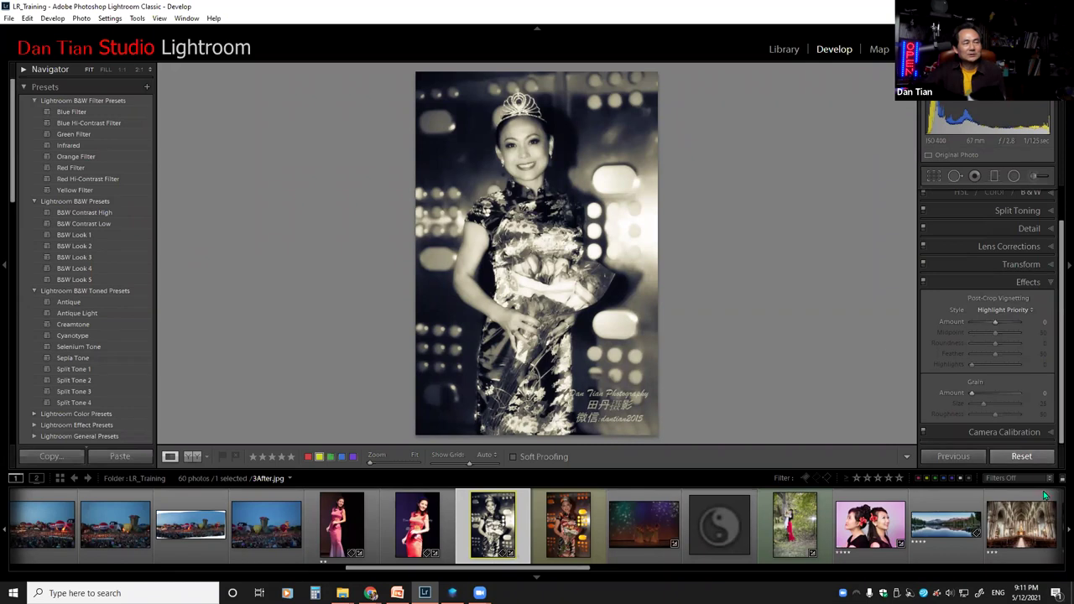
key(v)
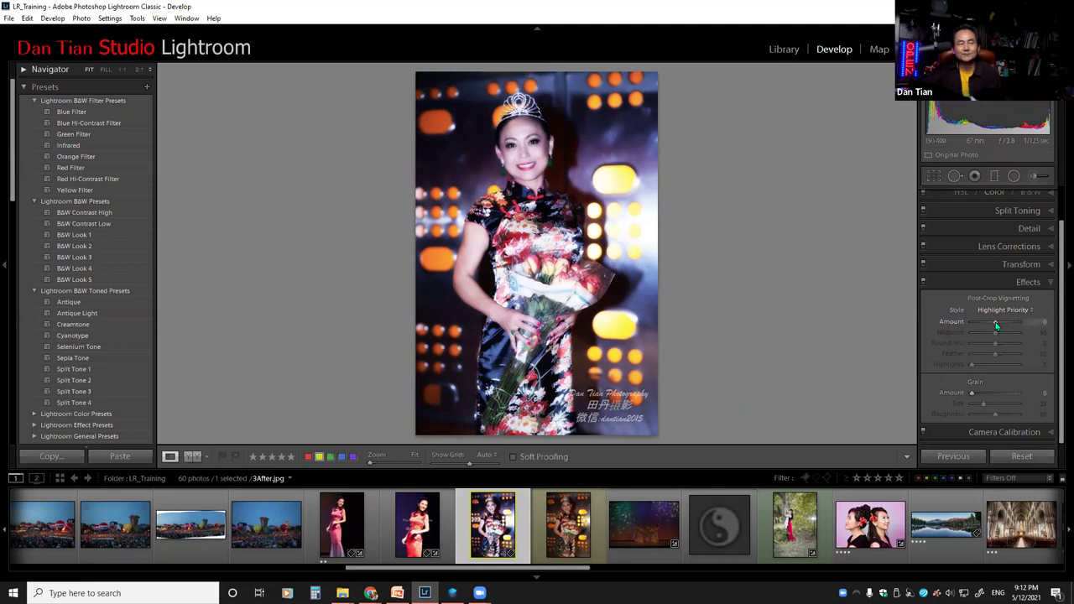
drag(996, 323, 976, 327)
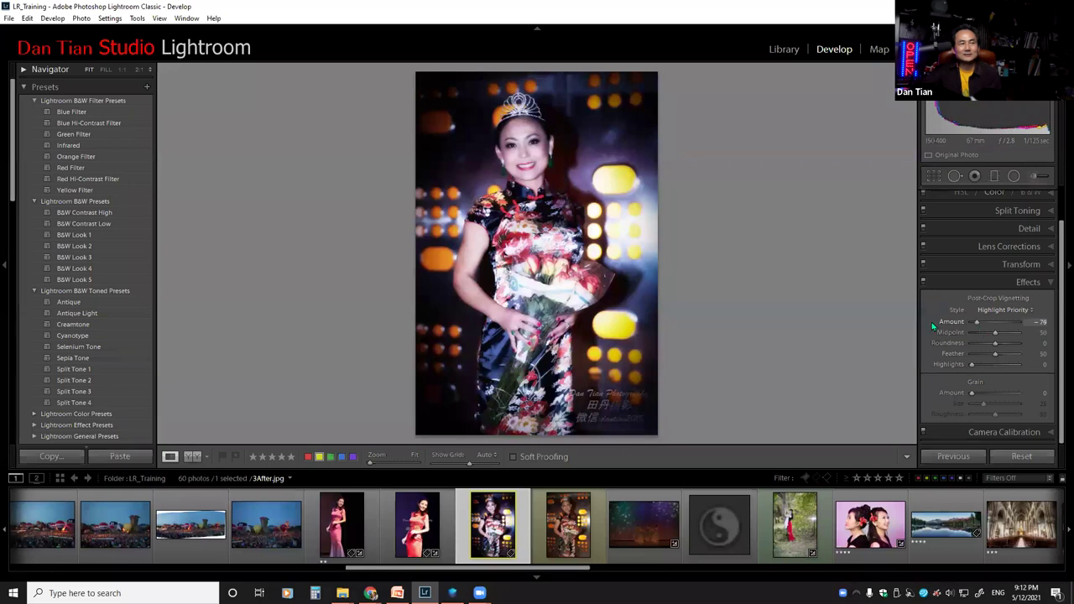
click(797, 528)
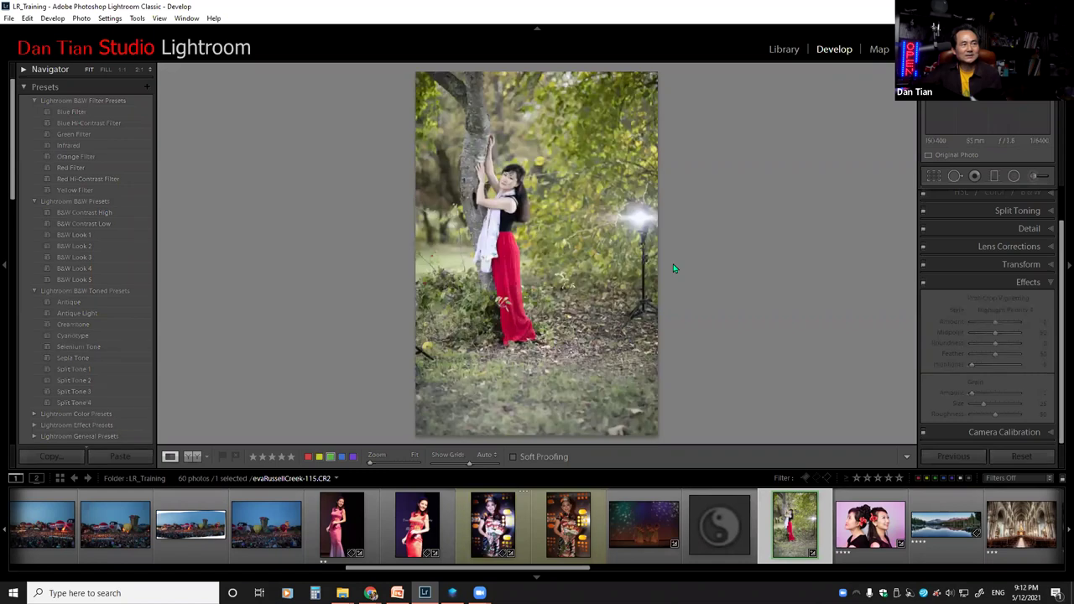
Step: Crop evaRussellCreek-115.CR2 tighter from the bottom-right and top-right corners and apply it
click(932, 175)
double_click(650, 427)
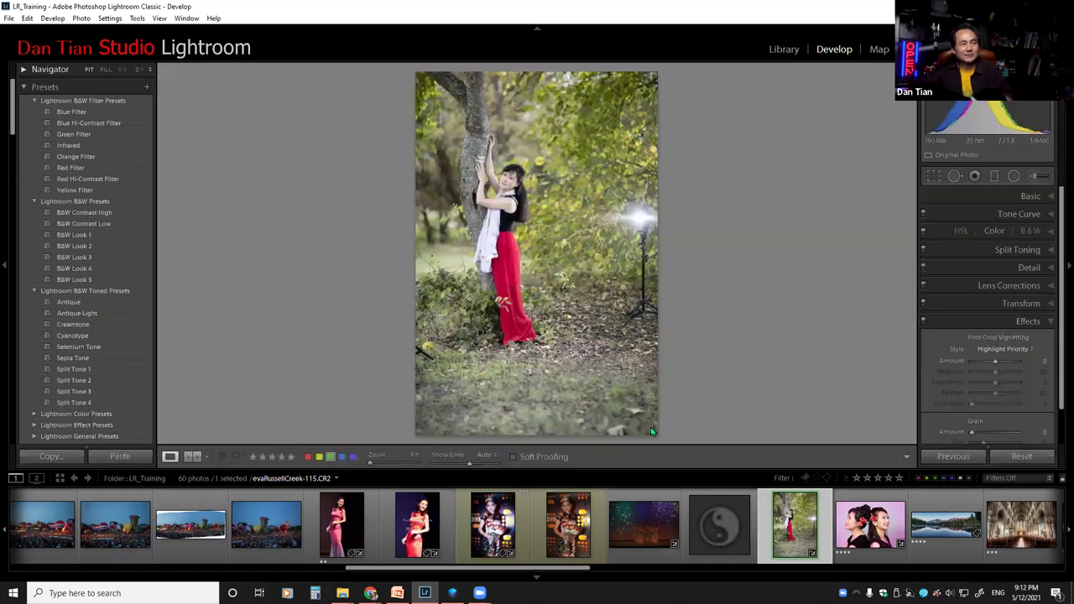
click(930, 179)
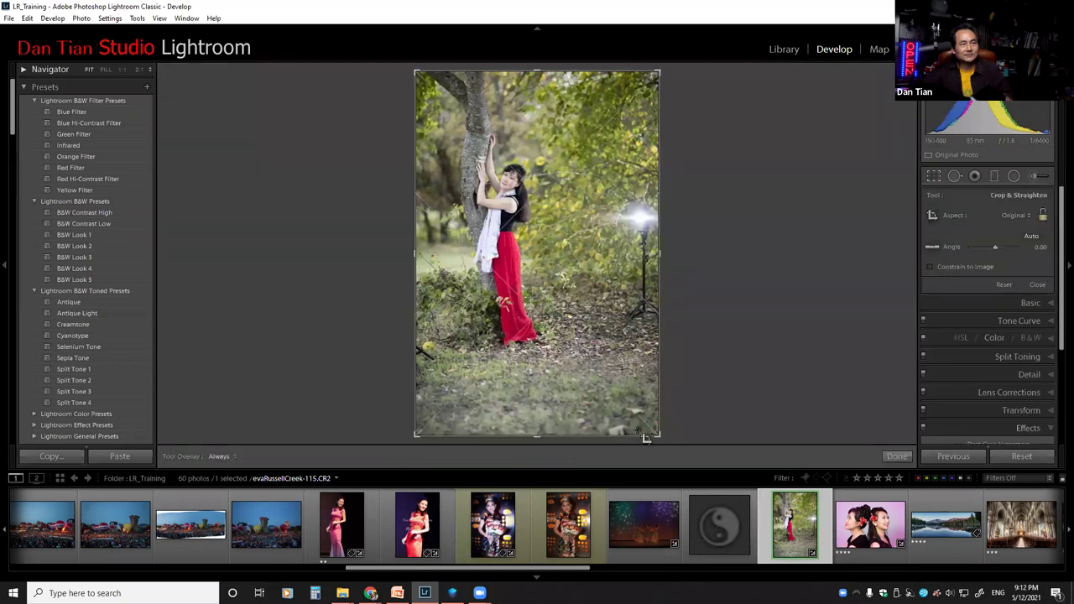
drag(657, 434, 611, 364)
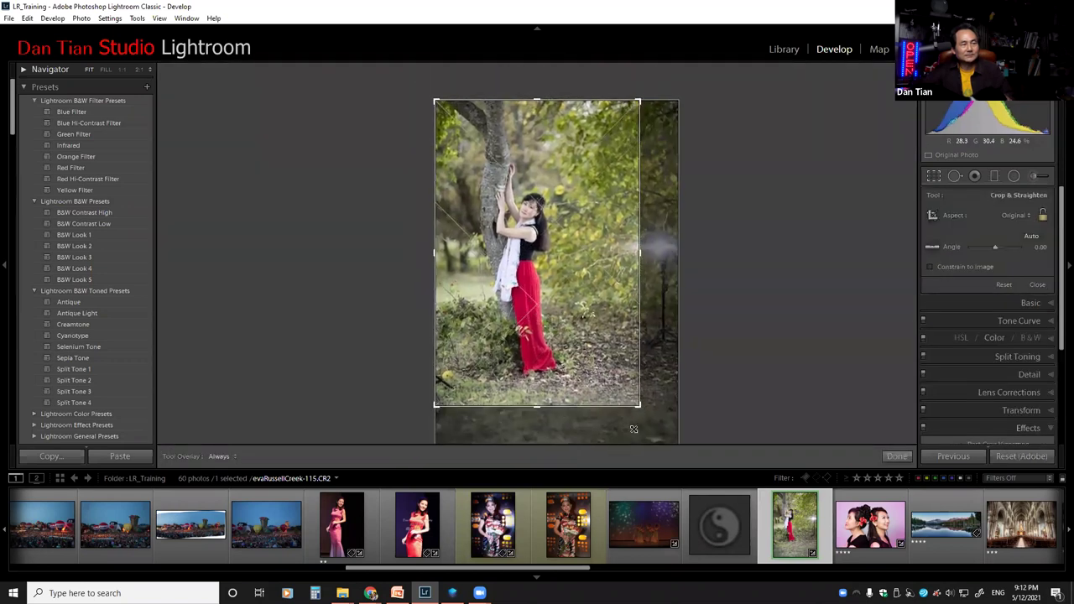
drag(632, 115, 628, 113)
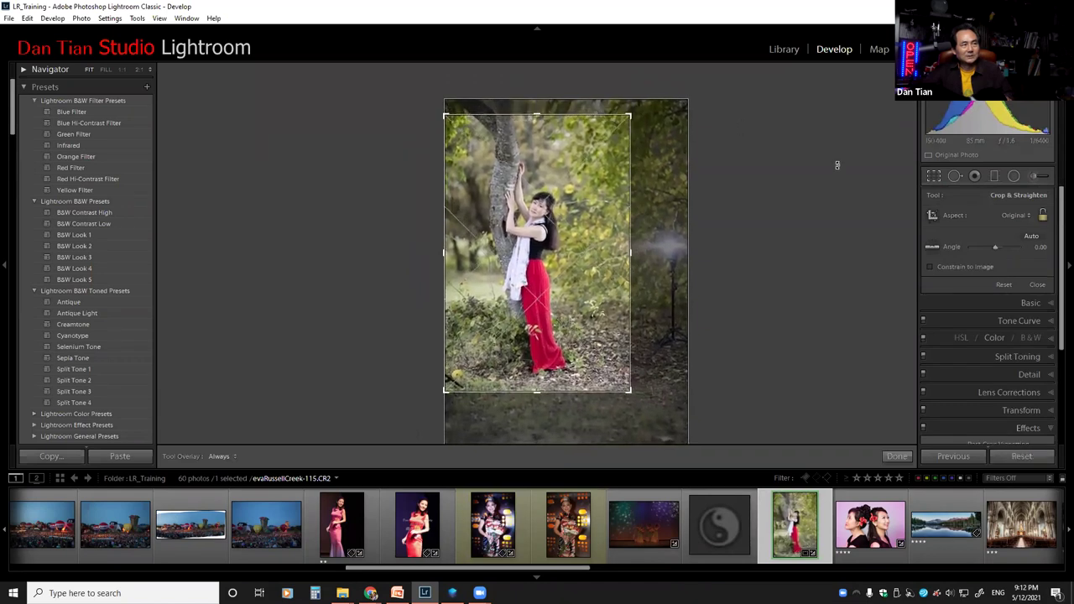
click(932, 176)
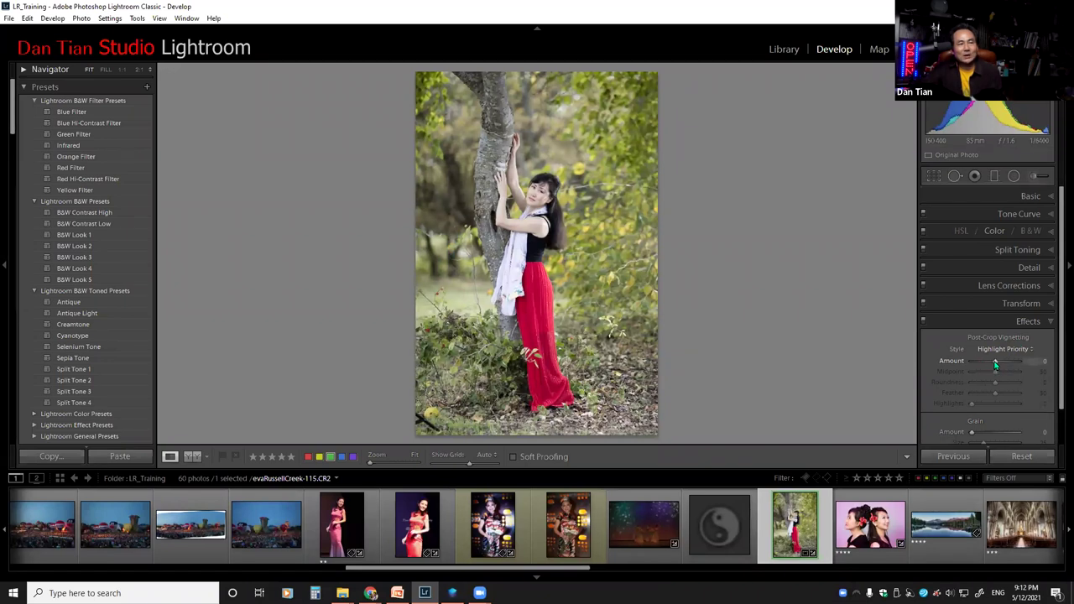
Step: Set the post-crop vignette Amount to −100 and Midpoint to 38
mouse_move(995, 364)
mouse_down()
mouse_move(971, 364)
mouse_move(985, 362)
mouse_up()
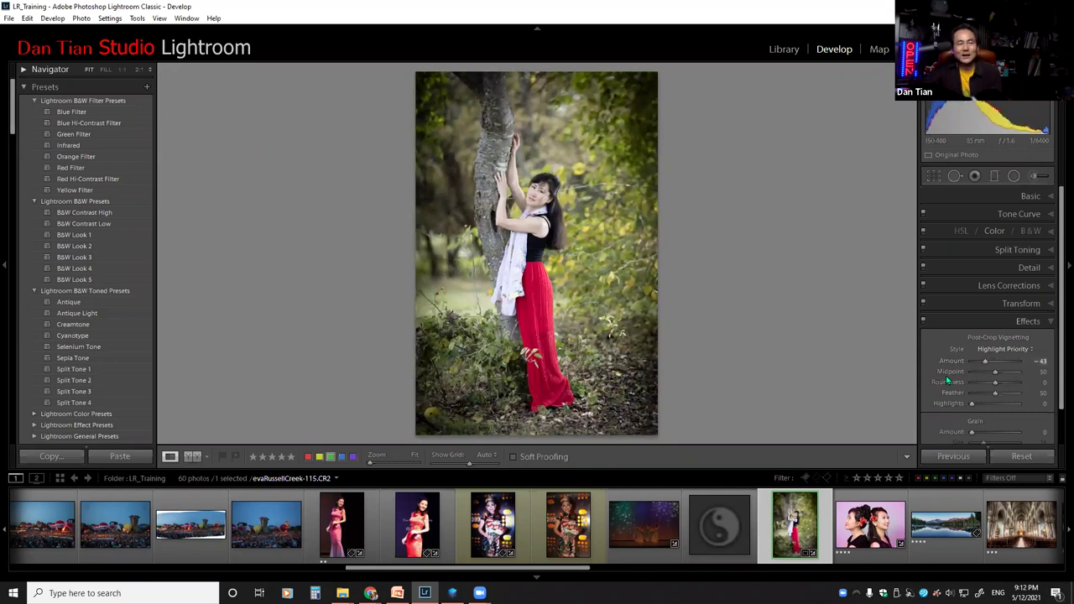
mouse_move(996, 375)
mouse_down()
mouse_move(969, 362)
mouse_move(965, 373)
mouse_move(999, 376)
mouse_move(965, 387)
mouse_move(989, 372)
mouse_up()
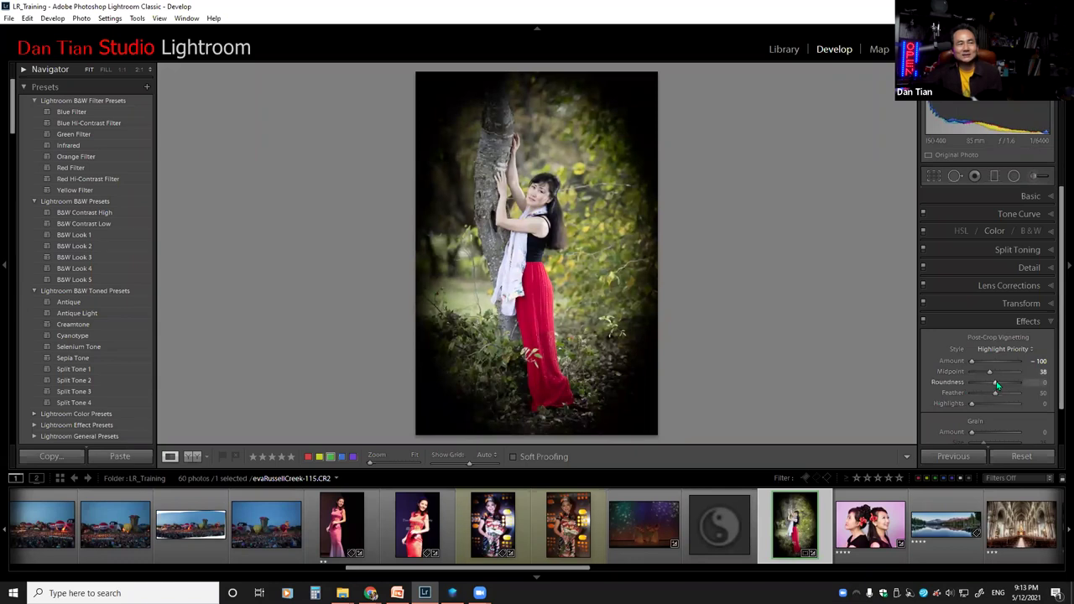
Step: Set vignette Roundness to −95 and Feather to 71, and raise Highlights
drag(994, 383, 973, 382)
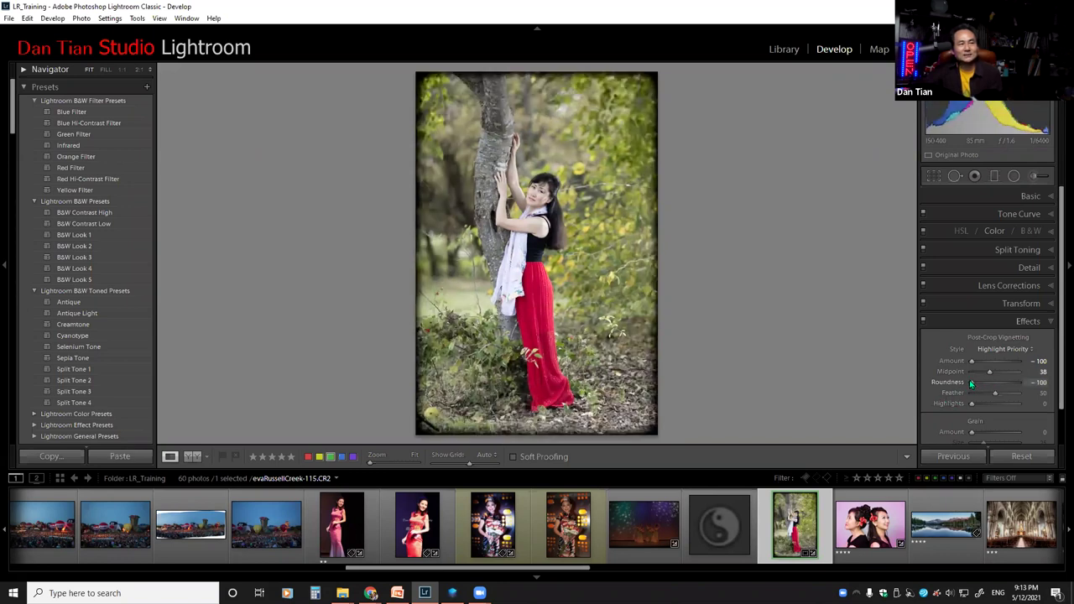
drag(966, 382, 973, 384)
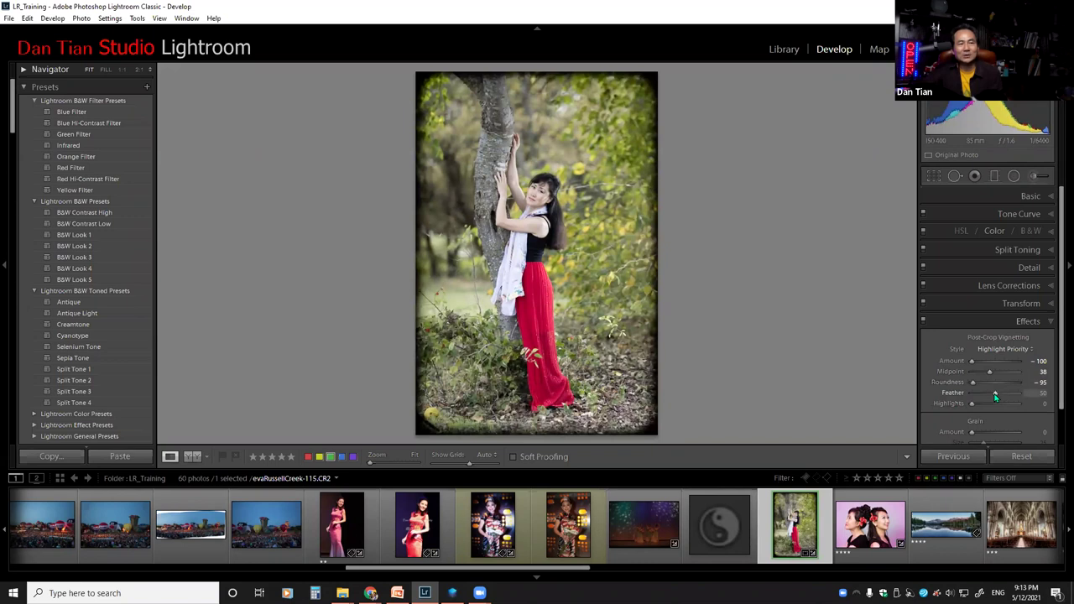
drag(994, 393, 966, 399)
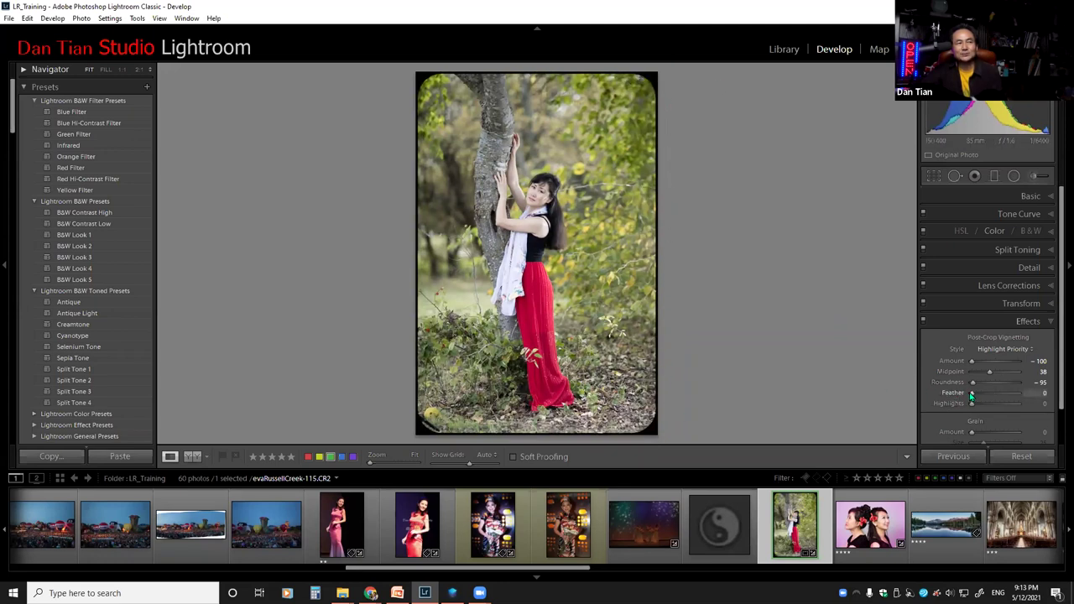
drag(972, 395, 1004, 393)
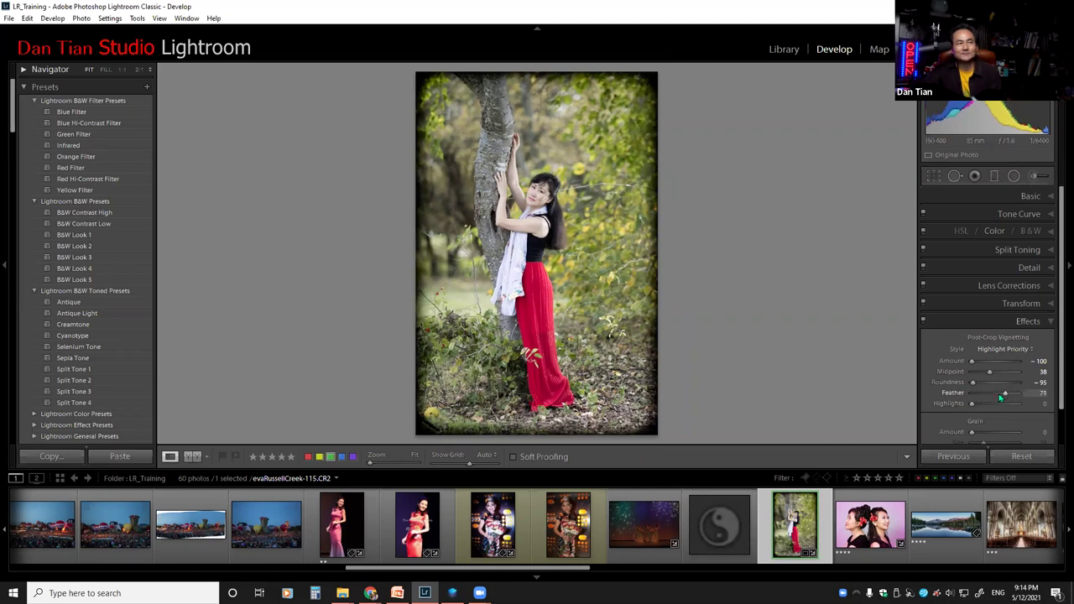
mouse_move(972, 407)
mouse_down()
mouse_move(1011, 407)
mouse_move(993, 407)
mouse_up()
Step: Set vignette Highlights to 51, compare with 3After.jpg, then try Amount +88
click(995, 403)
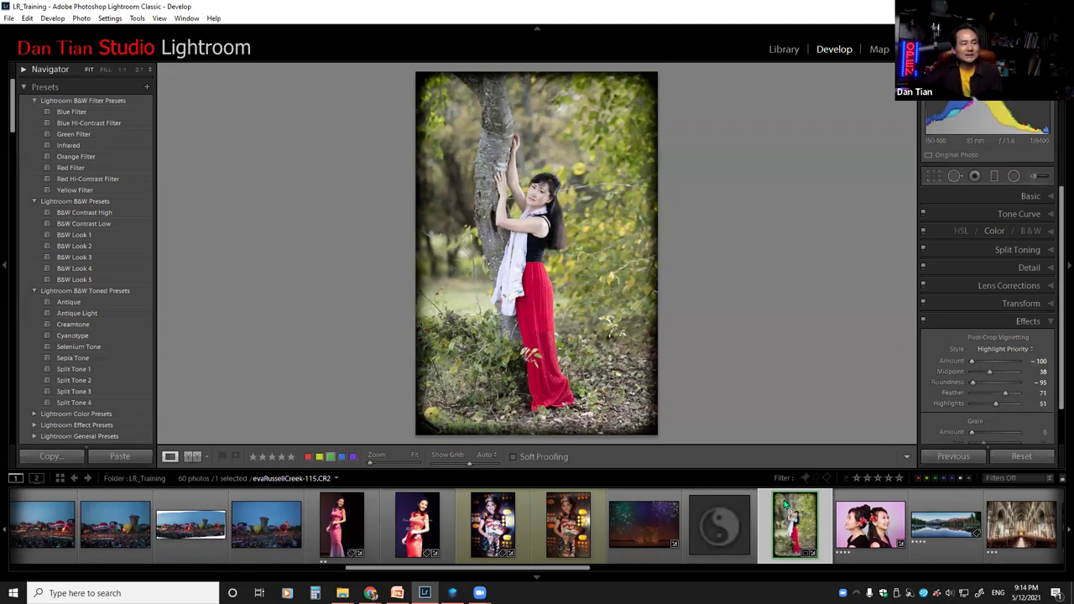
click(495, 520)
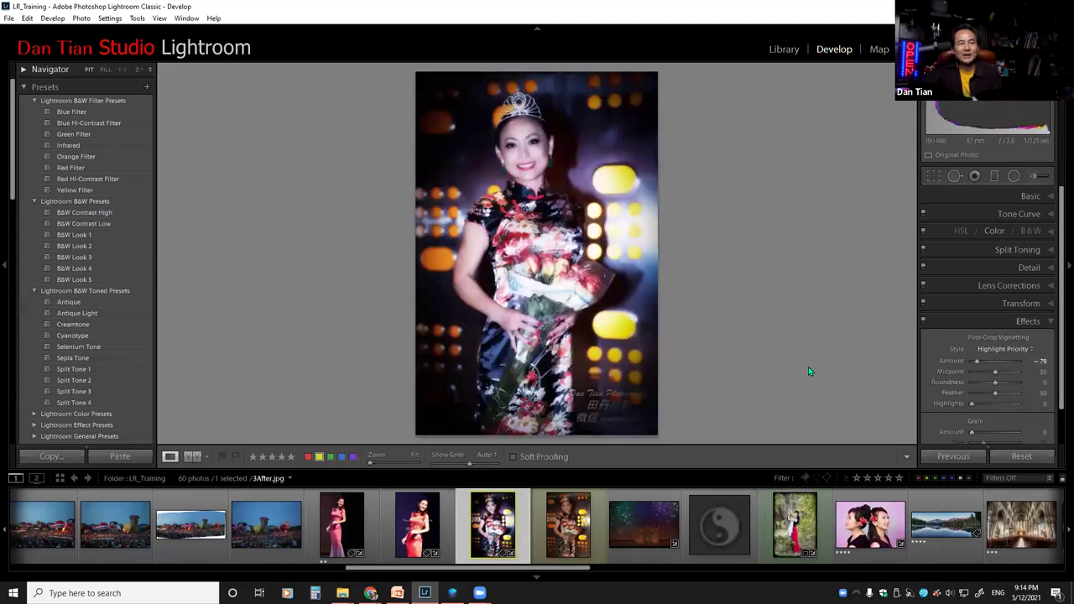
click(796, 513)
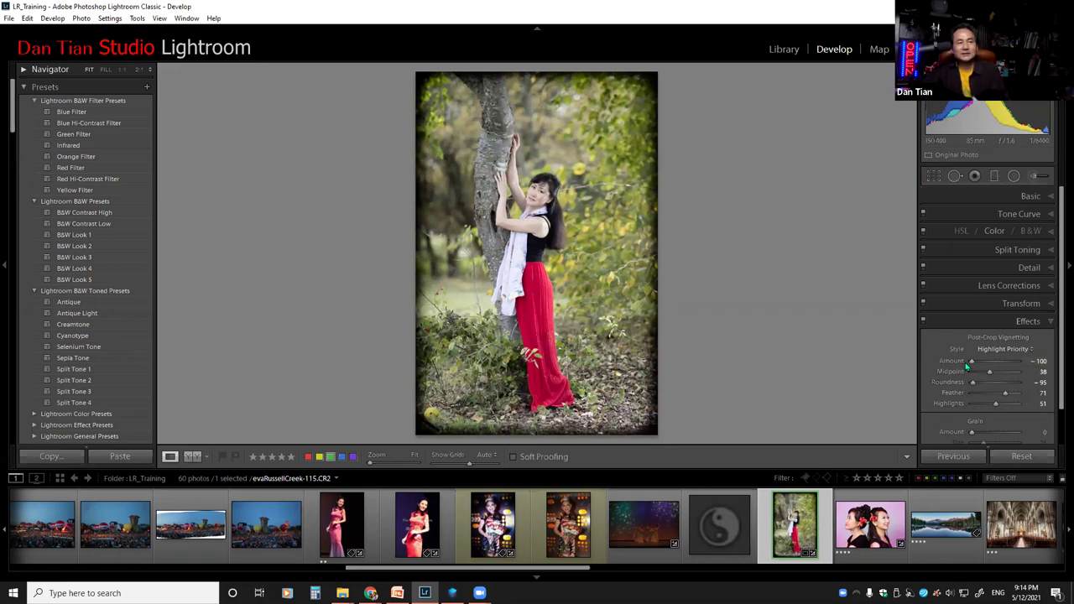
drag(975, 365, 1017, 365)
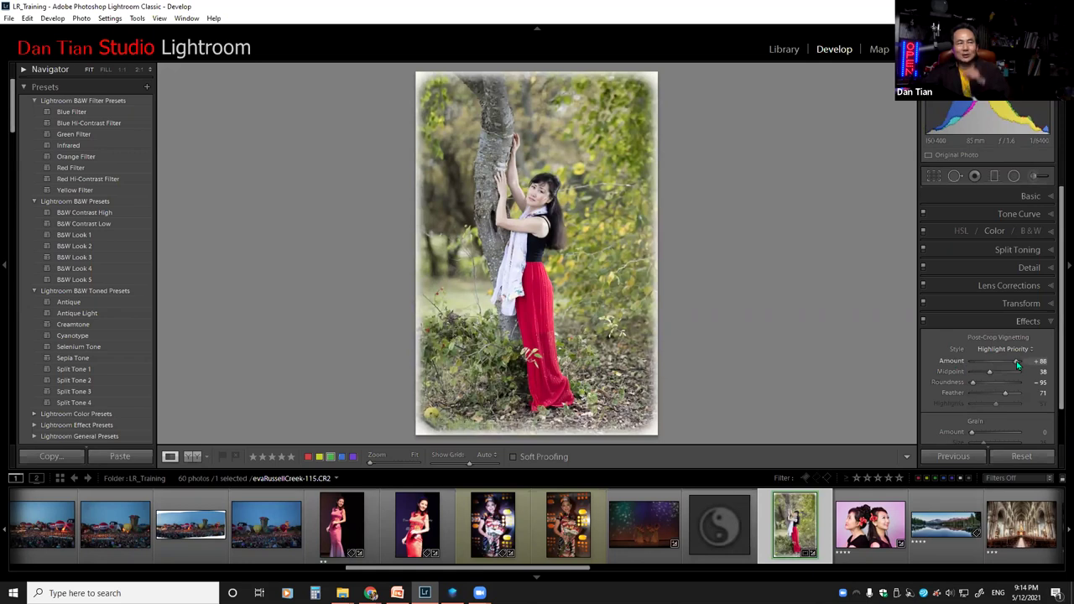
Step: Lower the vignette Amount from +88 to −36, then switch to another program
drag(1017, 364, 987, 367)
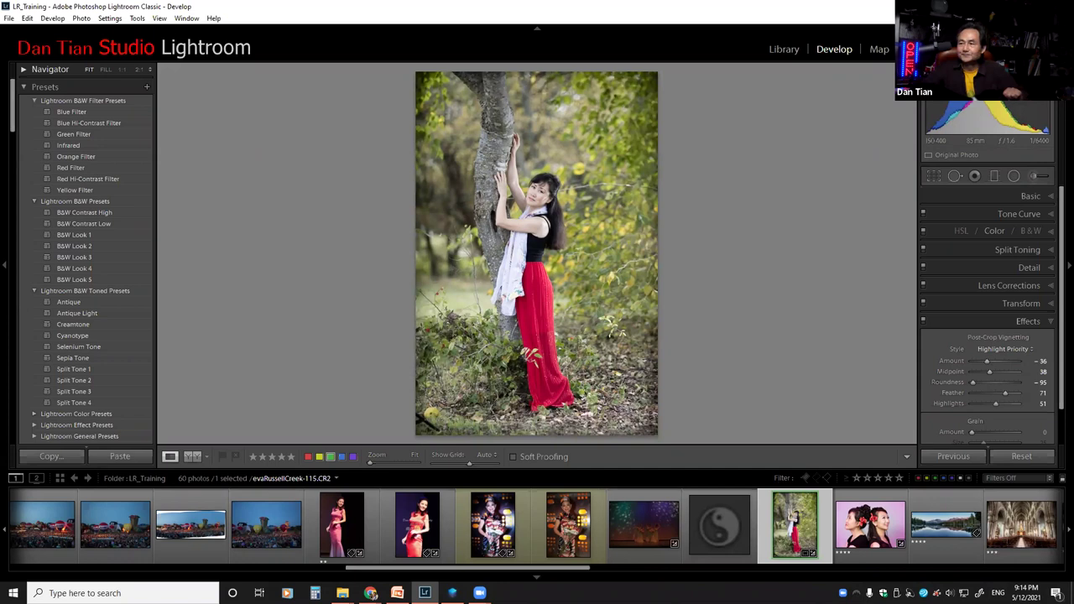
key(alt+Tab)
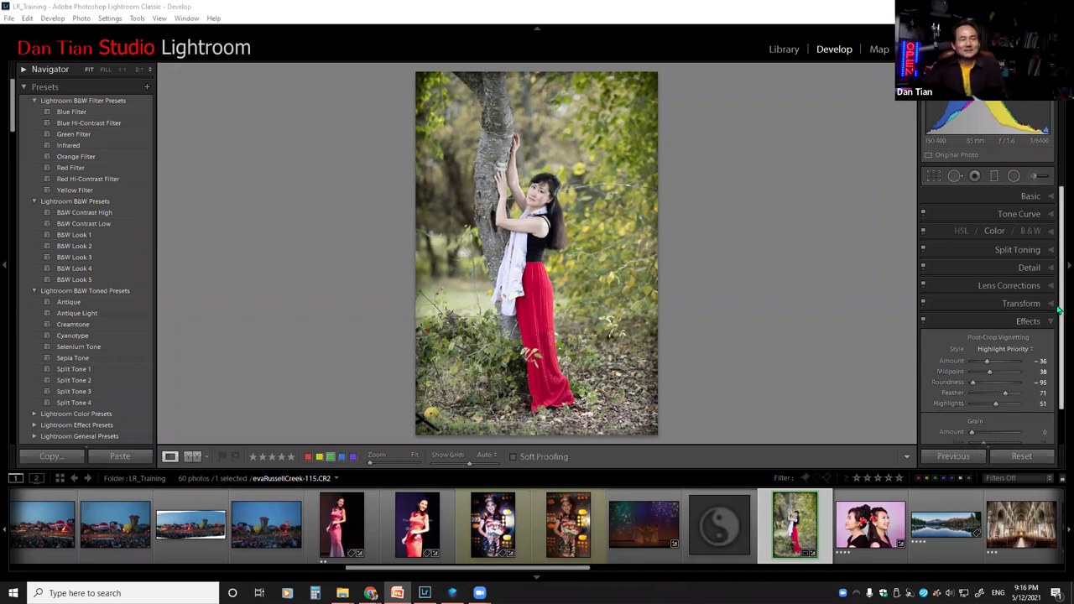
drag(1058, 309, 1057, 377)
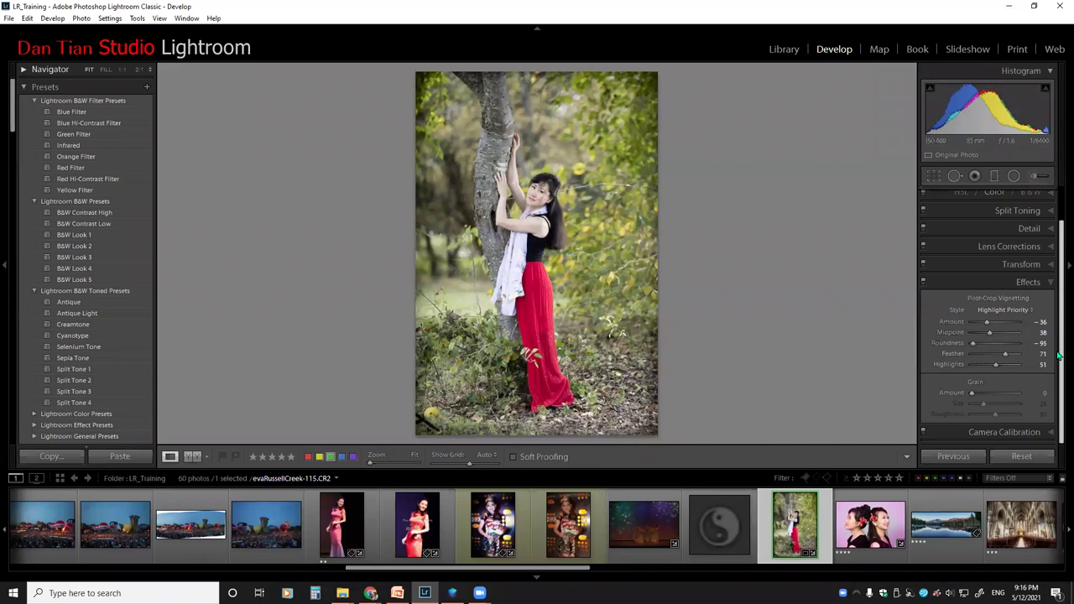
drag(1058, 357, 1058, 294)
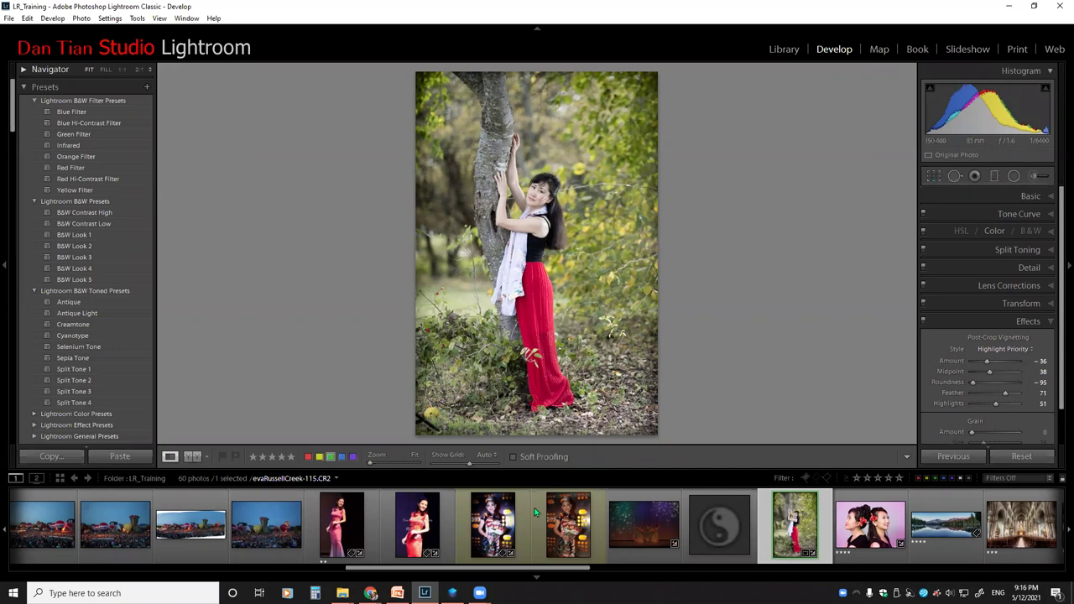
drag(503, 568, 684, 560)
scroll(684, 560, down, 6)
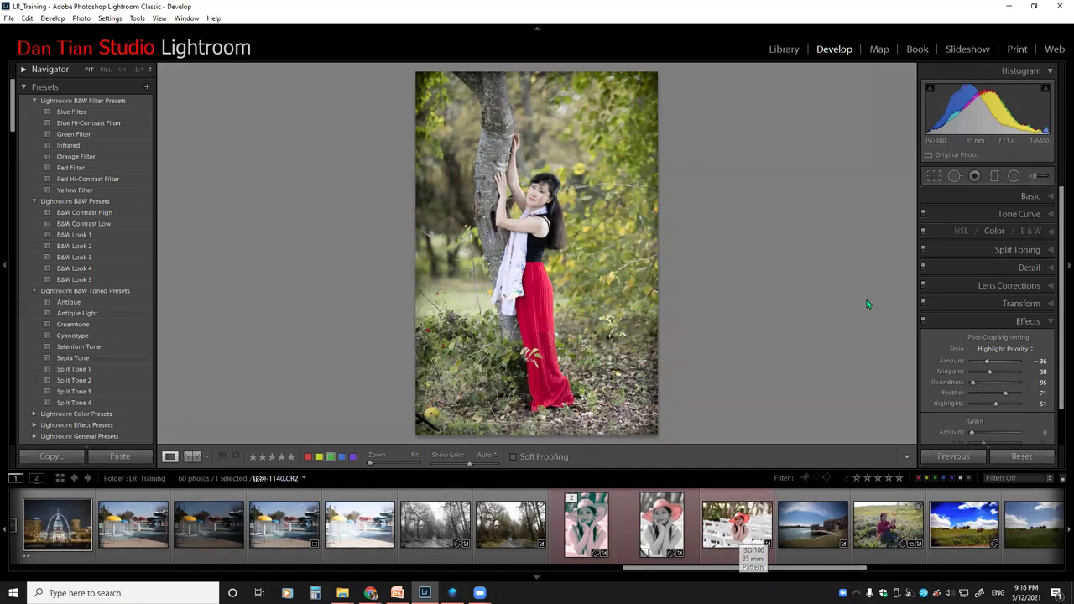
Step: Re-crop the tree portrait tighter, trimming the light stand off the right side
click(935, 177)
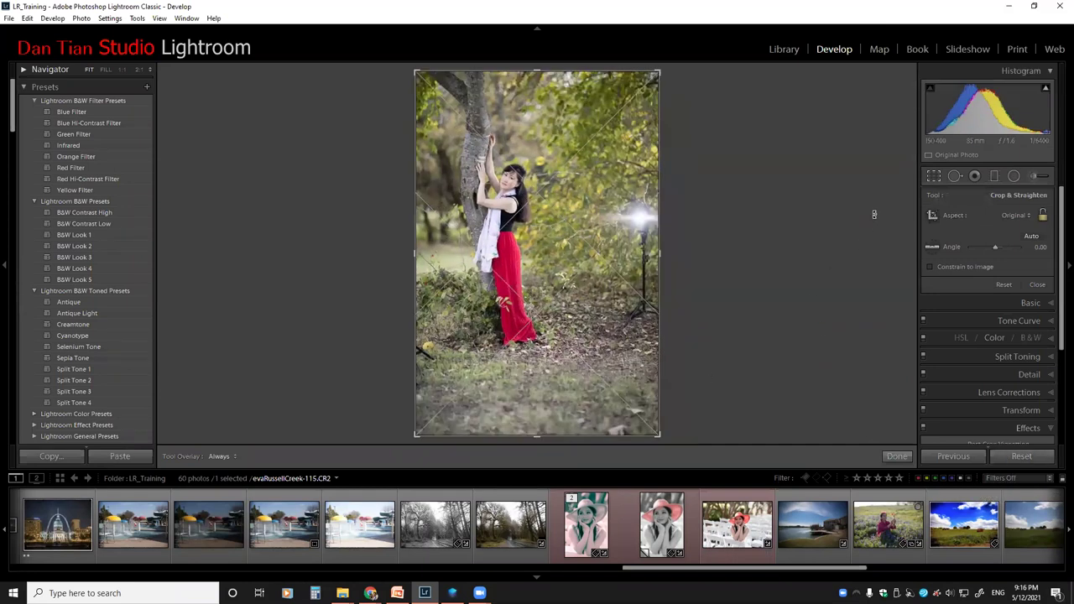
click(932, 176)
click(932, 176)
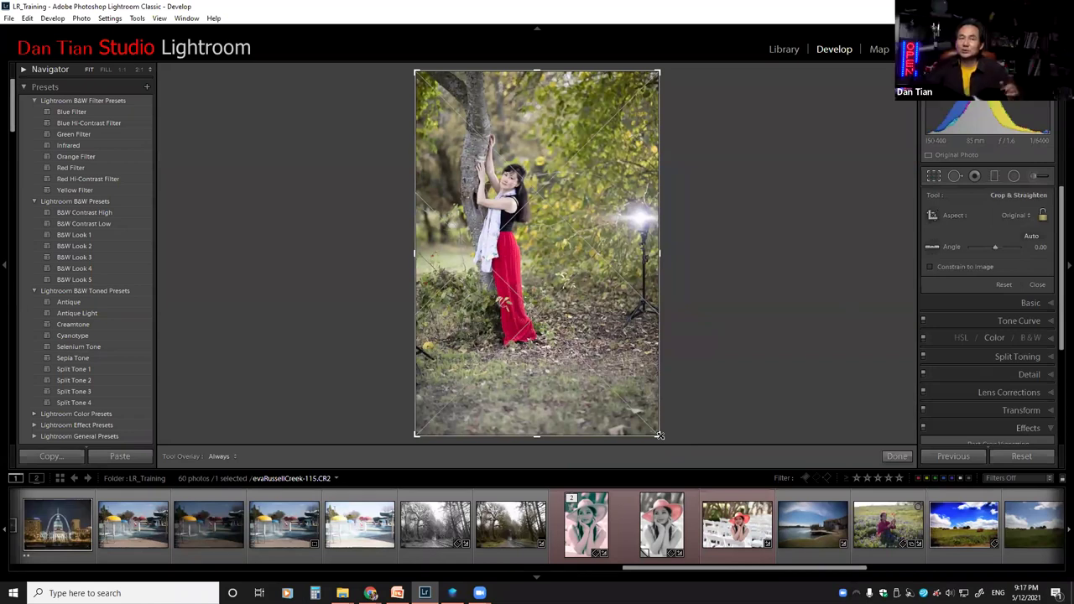
key(shift)
drag(658, 435, 636, 425)
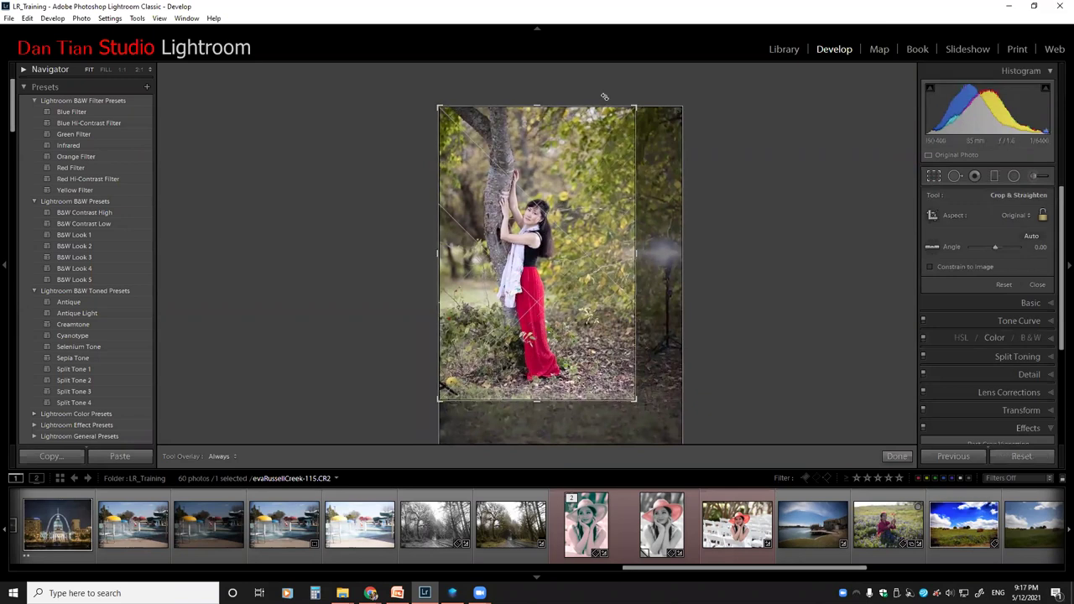
drag(629, 110, 627, 117)
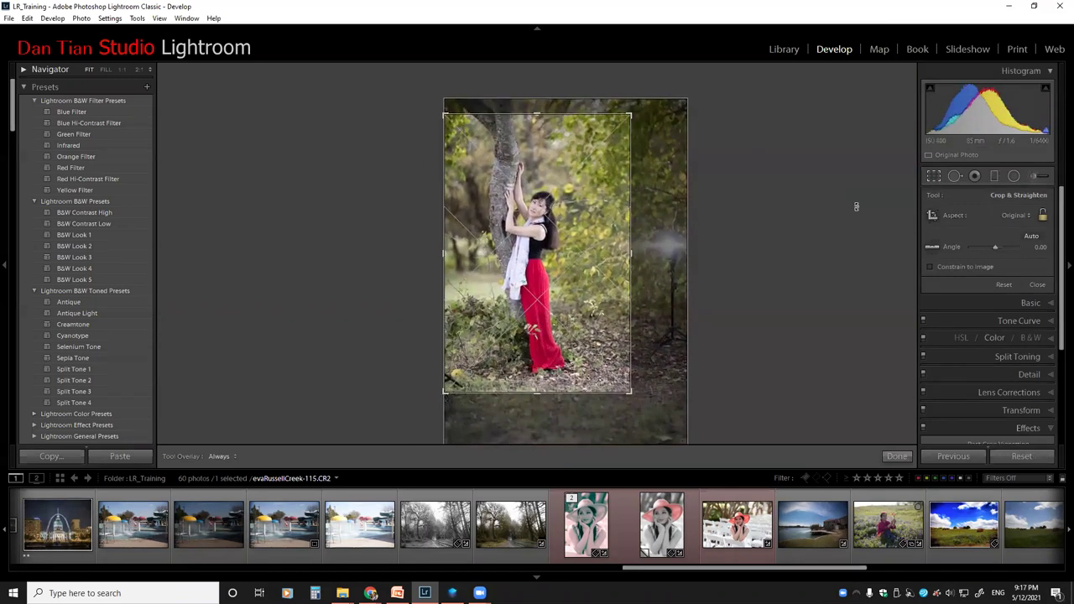
click(927, 177)
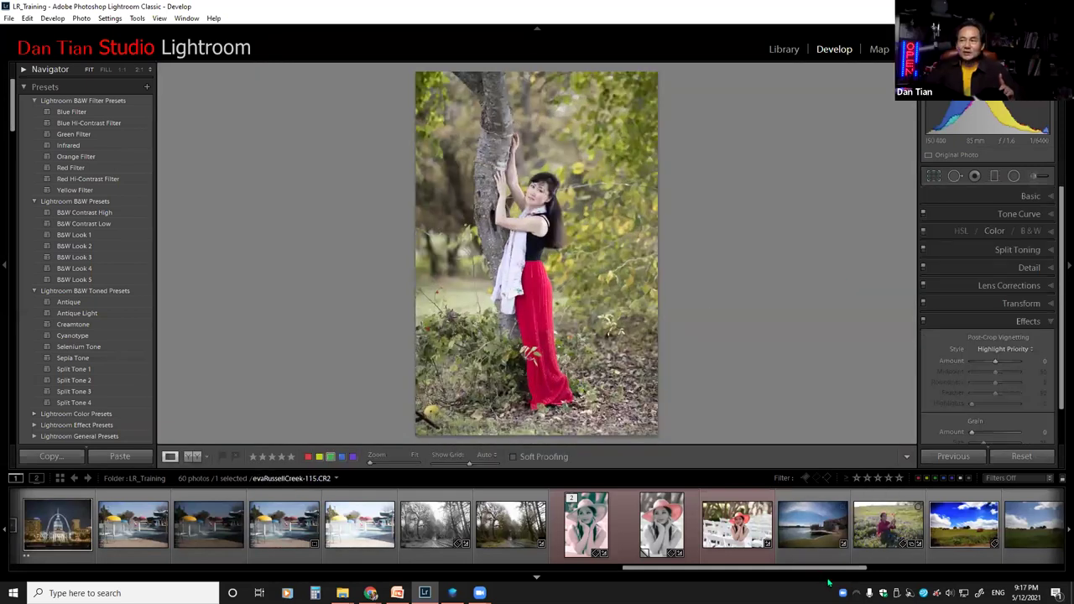
Step: Give the vignette Amount +81, Midpoint 63 and Feather 0 for hard white corners
drag(829, 570, 998, 570)
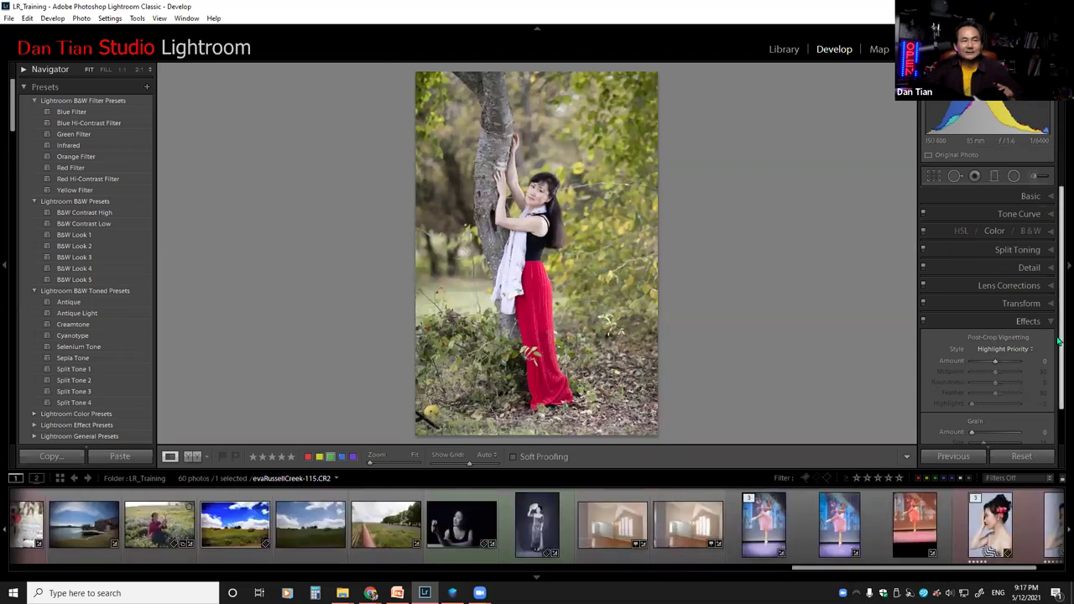
scroll(1058, 338, down, 2)
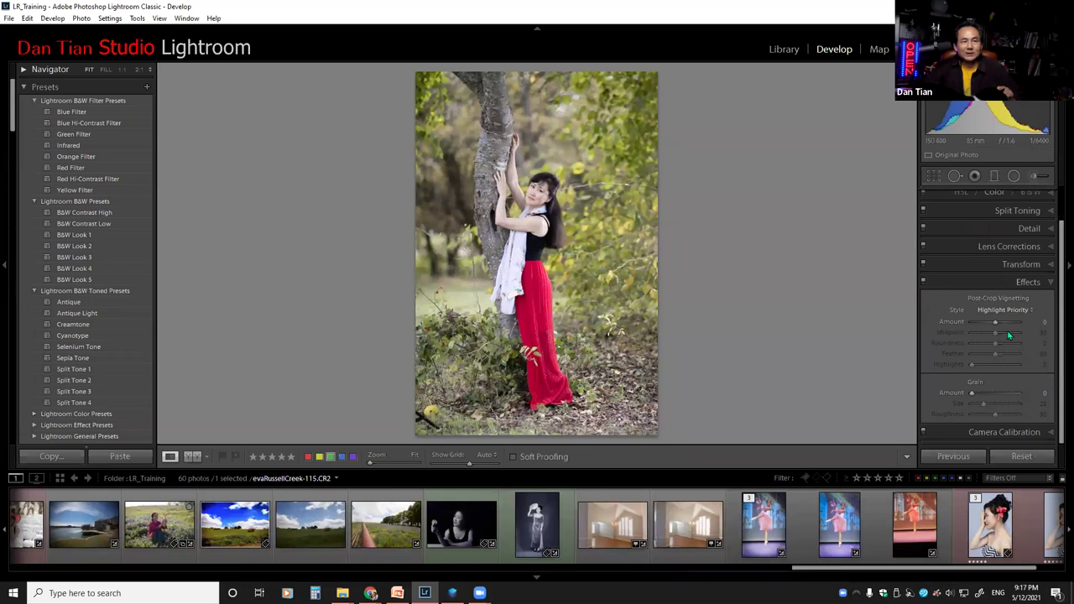
drag(998, 323, 964, 366)
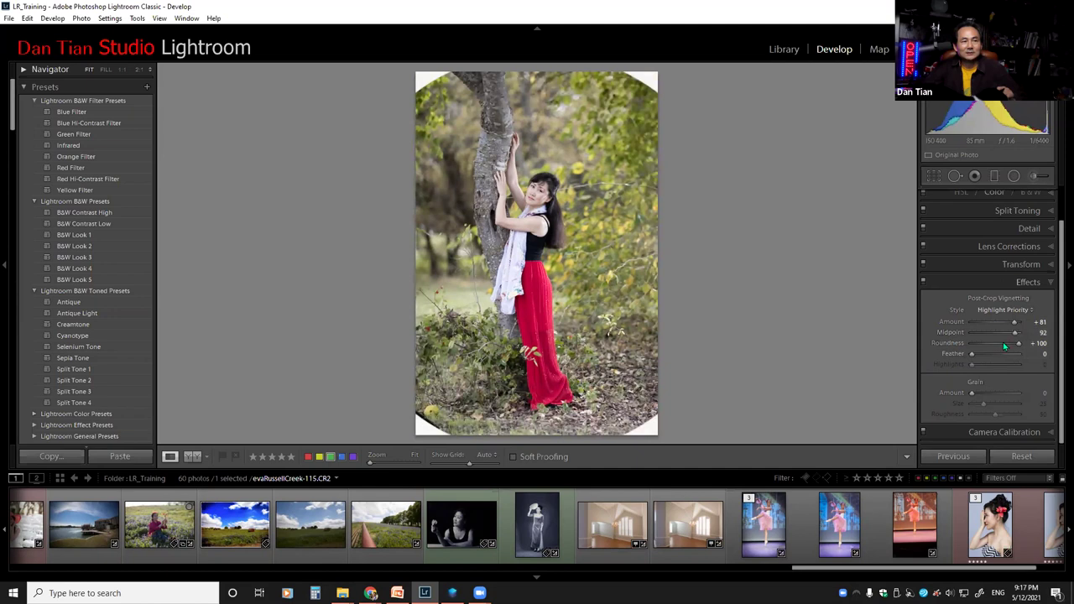
drag(1015, 335, 982, 344)
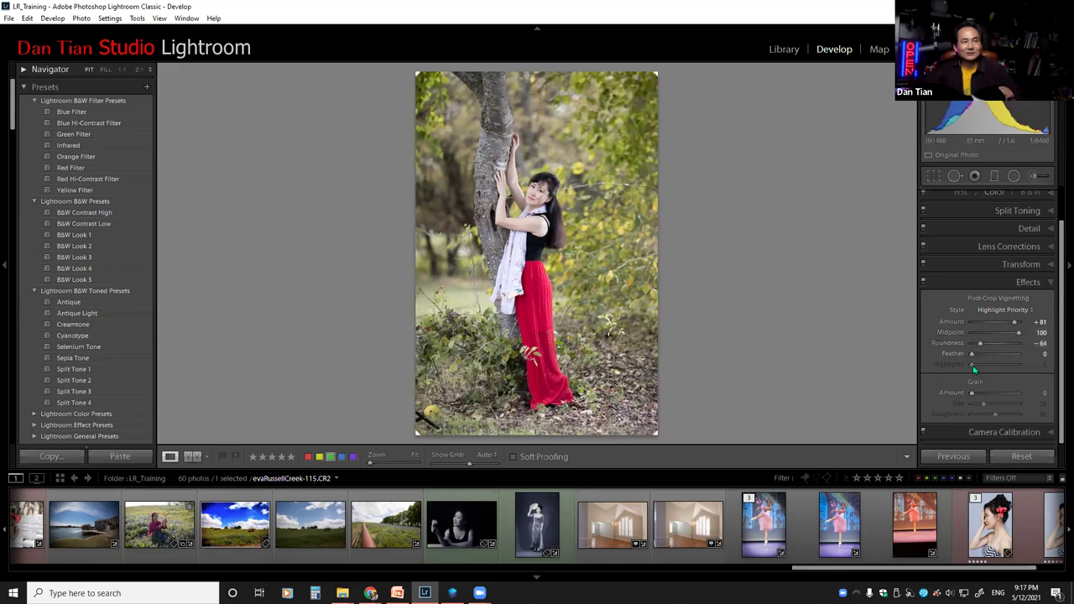
drag(992, 356, 966, 356)
drag(1018, 332, 966, 353)
Step: Push the vignette to Amount +100, Midpoint 0 and Roundness −100 for a rounded white border
drag(1013, 322, 963, 334)
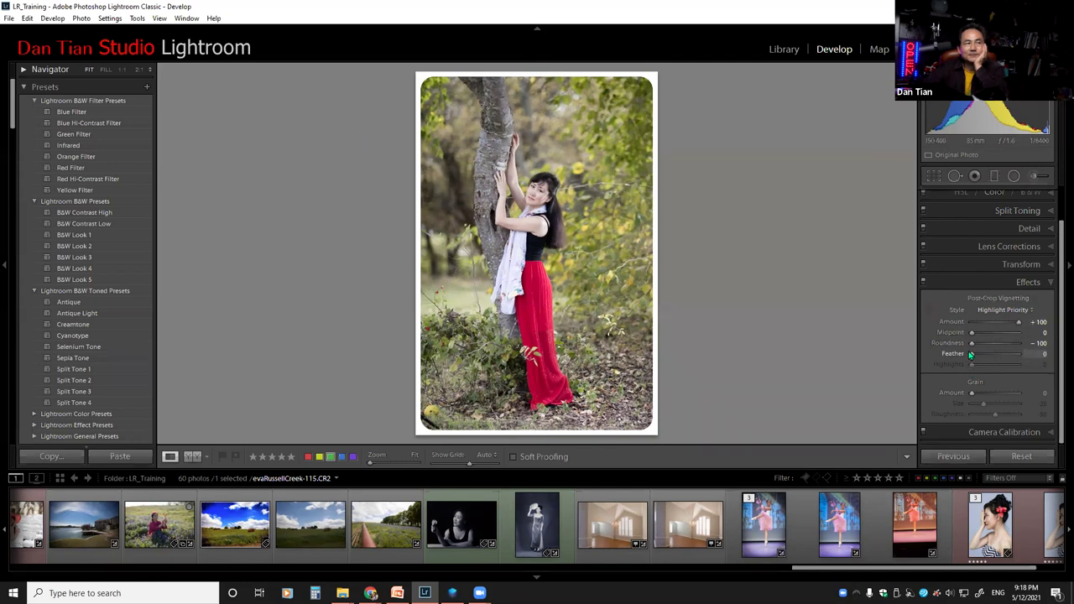
drag(971, 343, 956, 348)
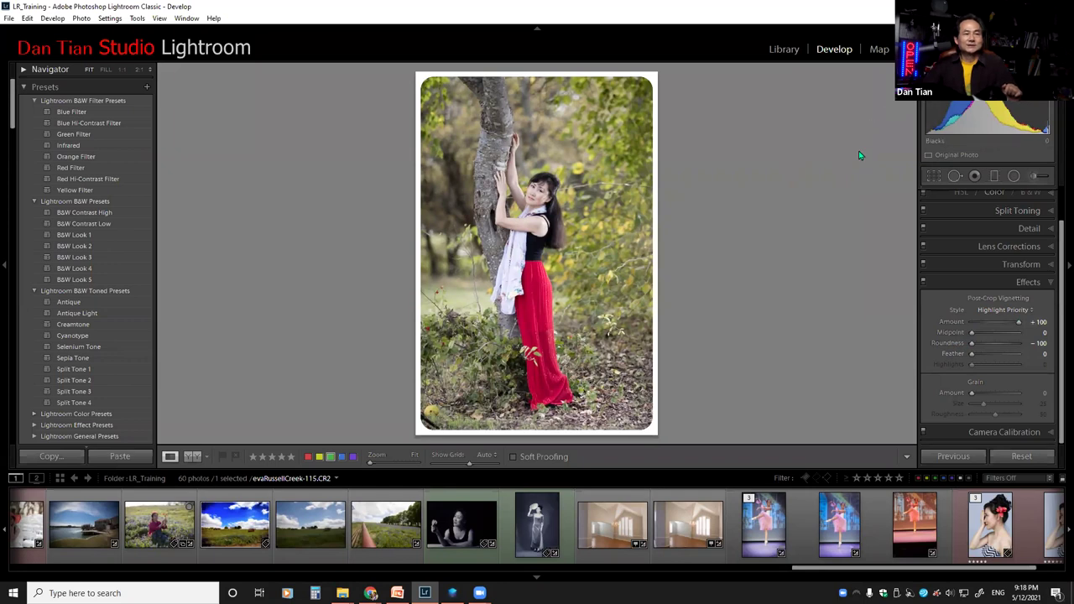
click(1032, 310)
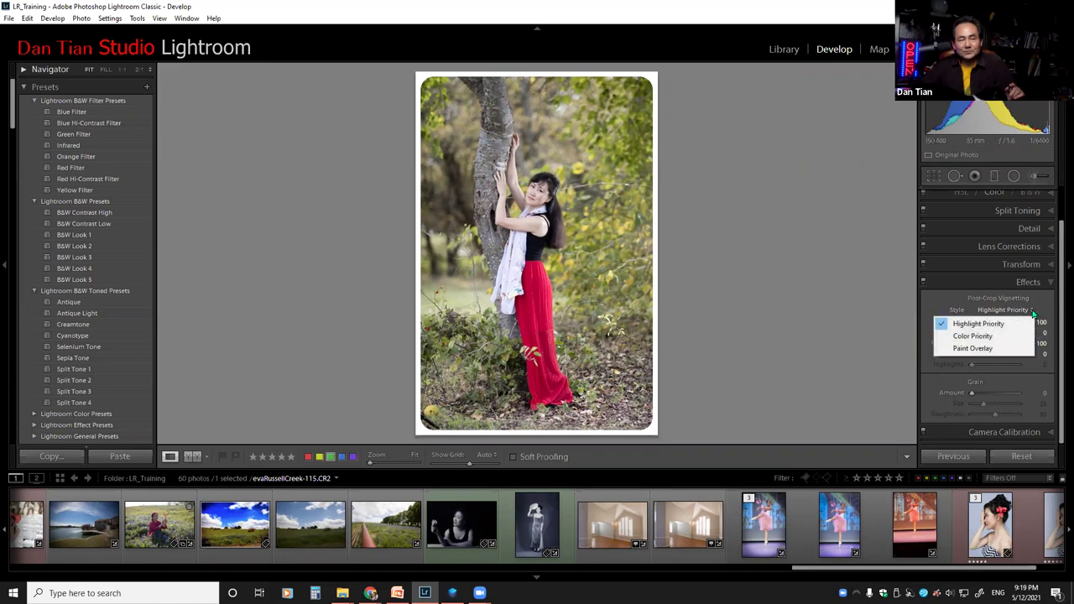
click(989, 323)
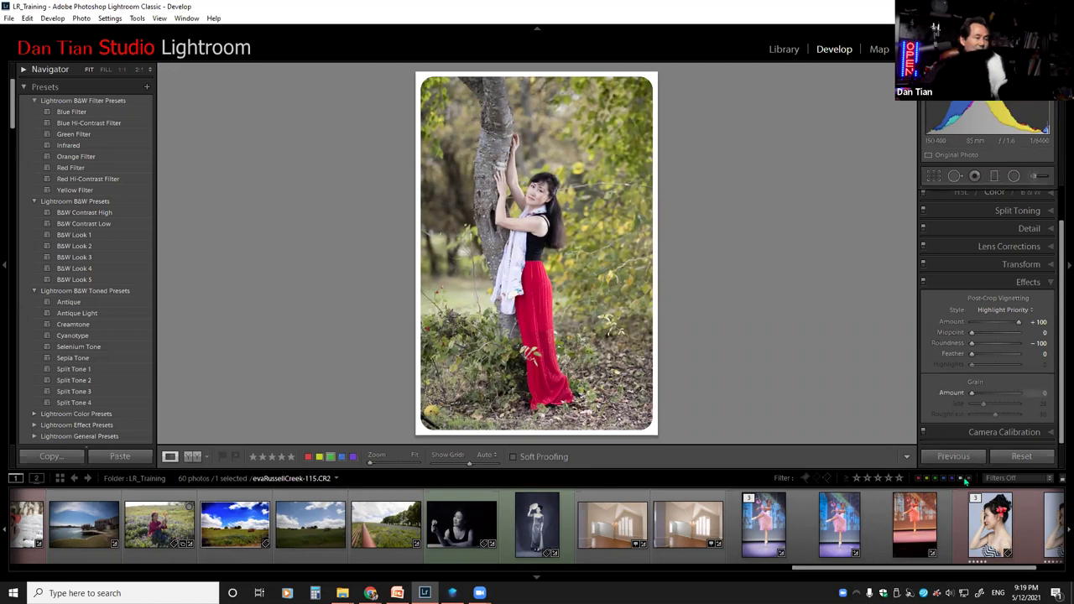
drag(929, 569, 484, 568)
Step: Open the crowned woman's floral qipao portrait and apply film grain at Amount 75
click(483, 501)
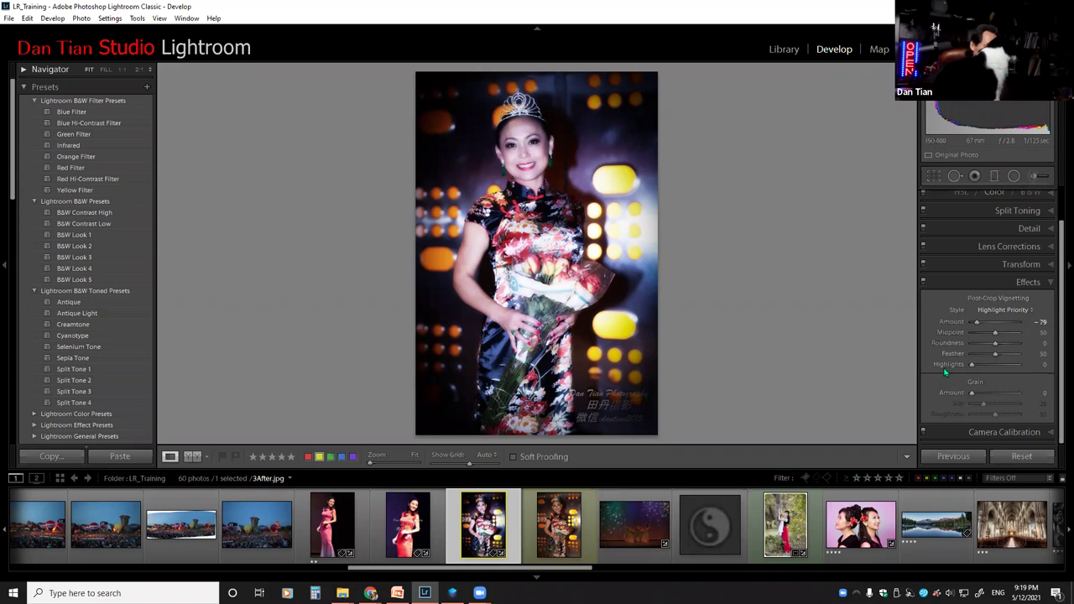
drag(970, 393, 981, 393)
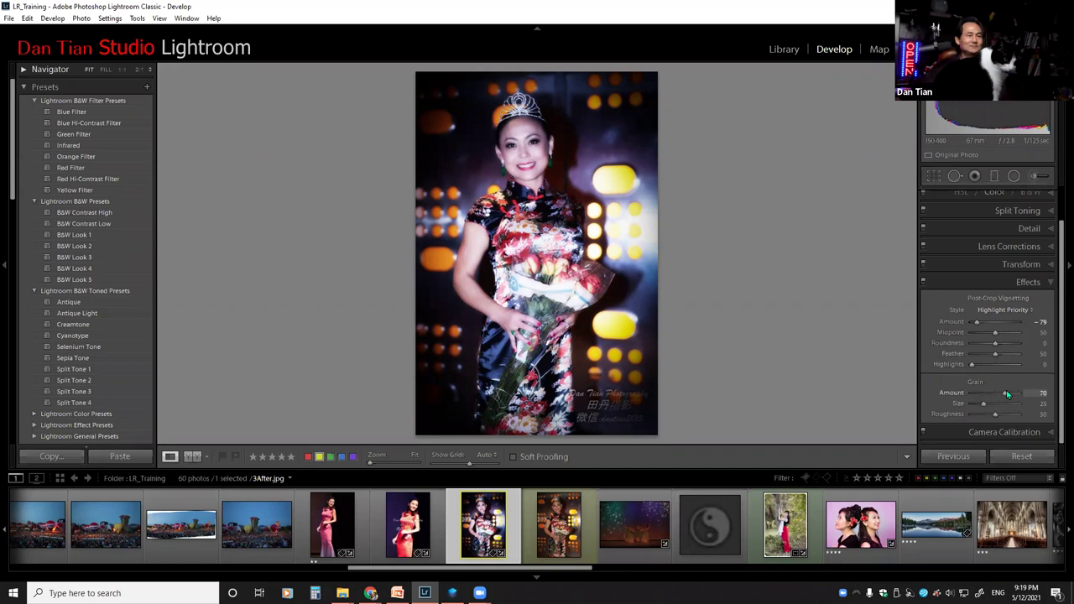
drag(1006, 393, 1009, 390)
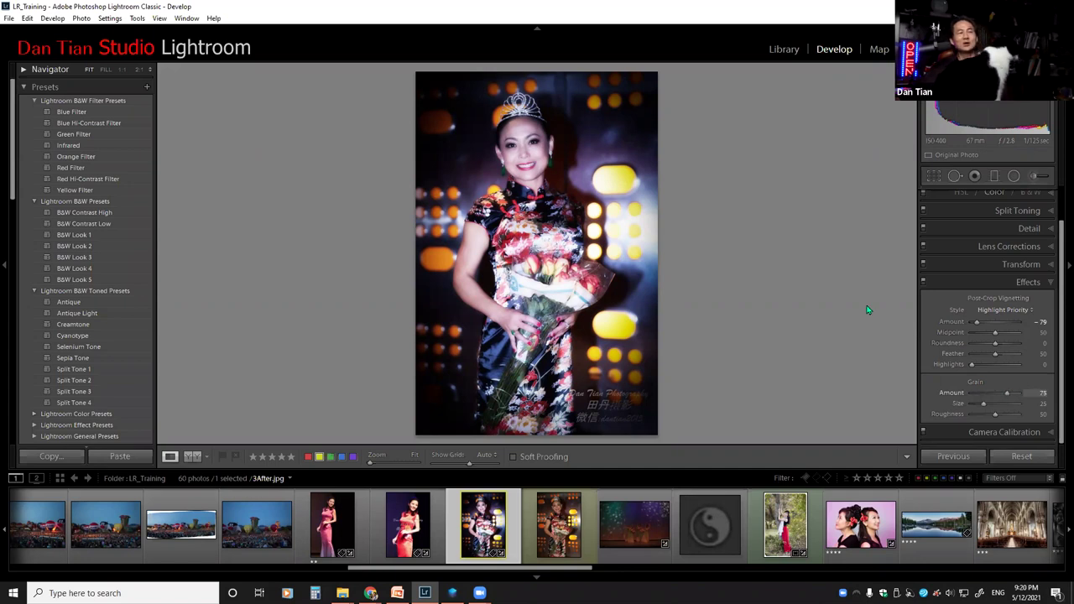
Step: Zoom the face to 2:1 and lower the grain Amount to 36
click(523, 154)
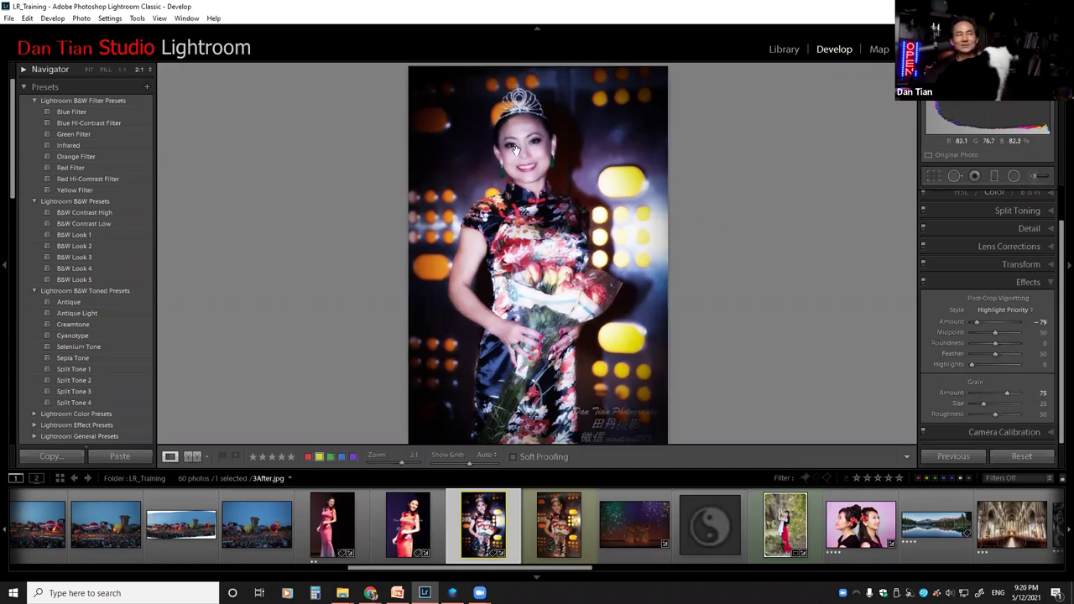
click(548, 172)
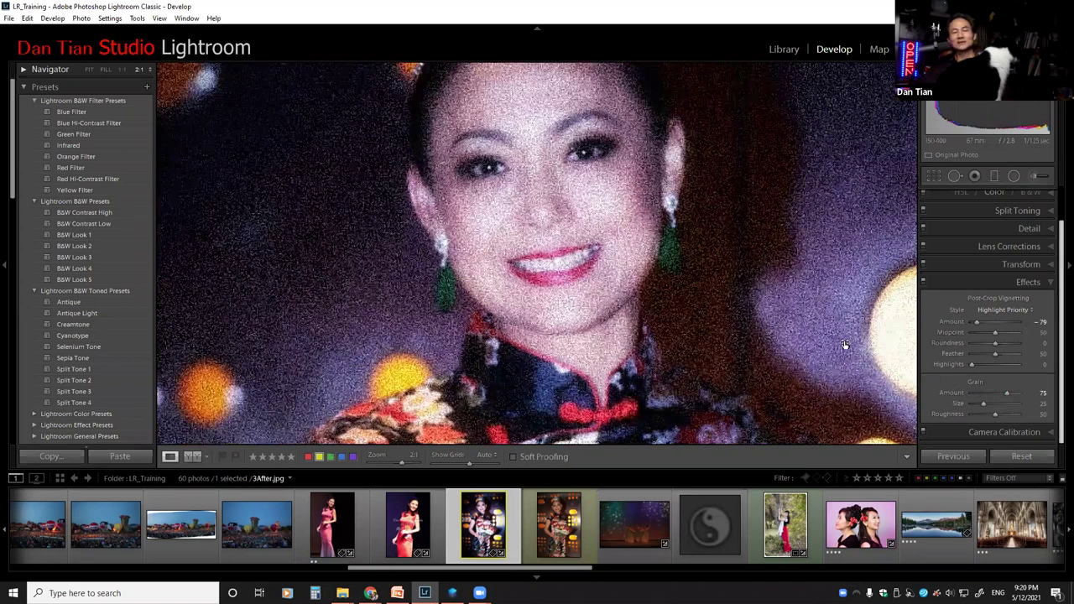
drag(1008, 395, 983, 404)
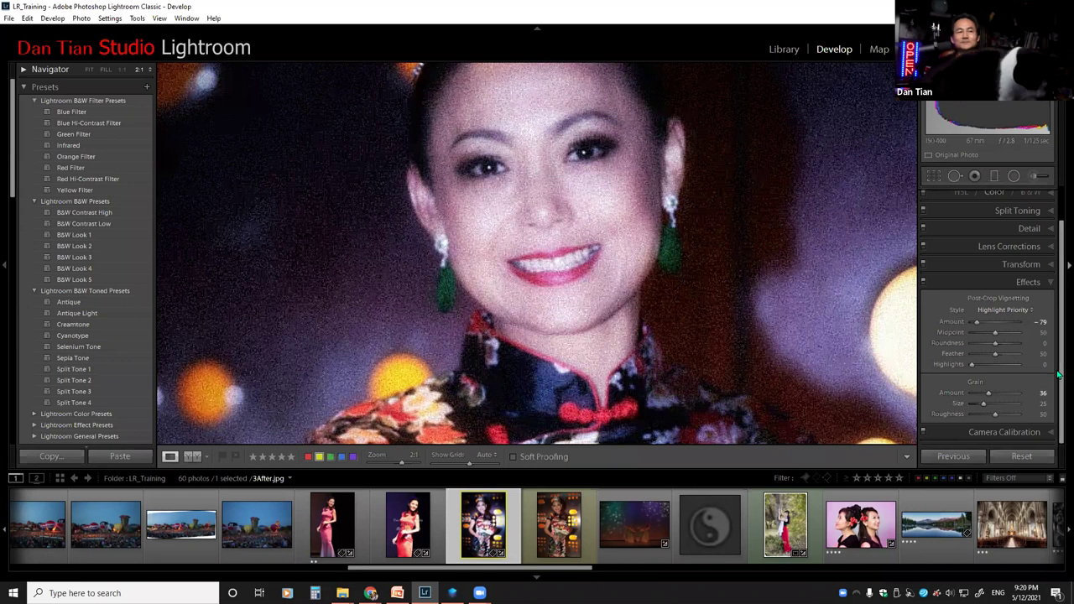
Step: Return to the full-photo view, collapse Effects and expand Camera Calibration
click(629, 298)
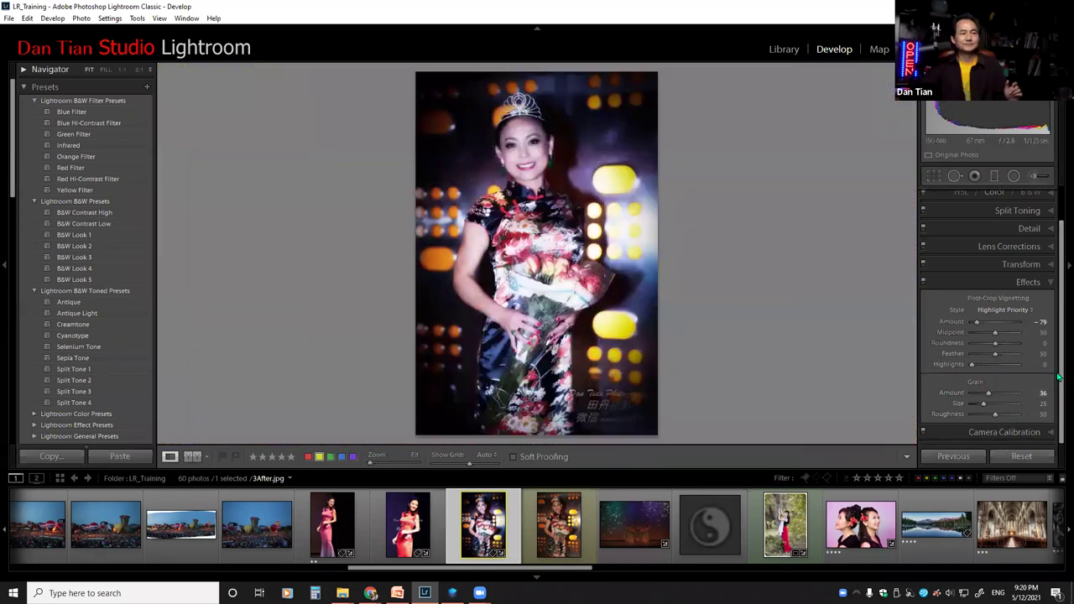
click(1050, 286)
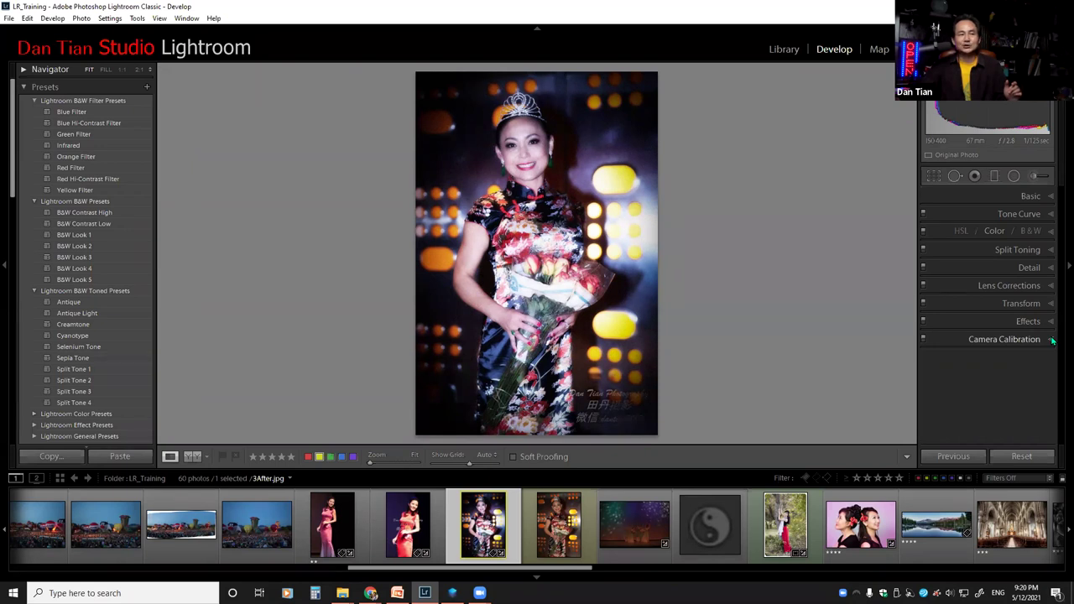
click(1052, 340)
Step: Confirm Version 4 (Current) in the Camera Calibration Process list
scroll(1059, 330, down, 1)
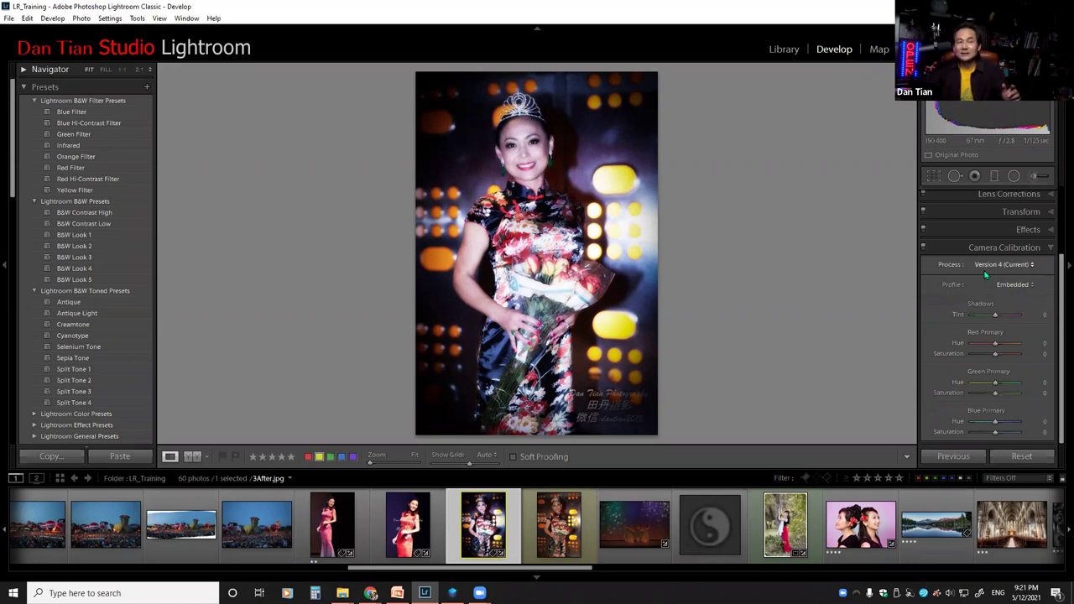
click(1032, 265)
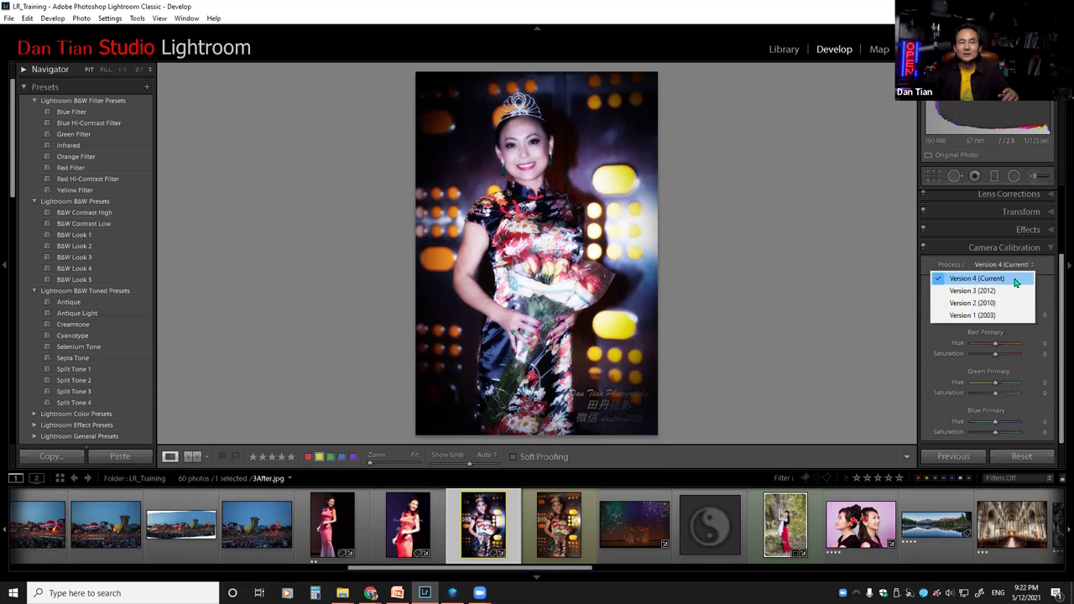
click(1015, 283)
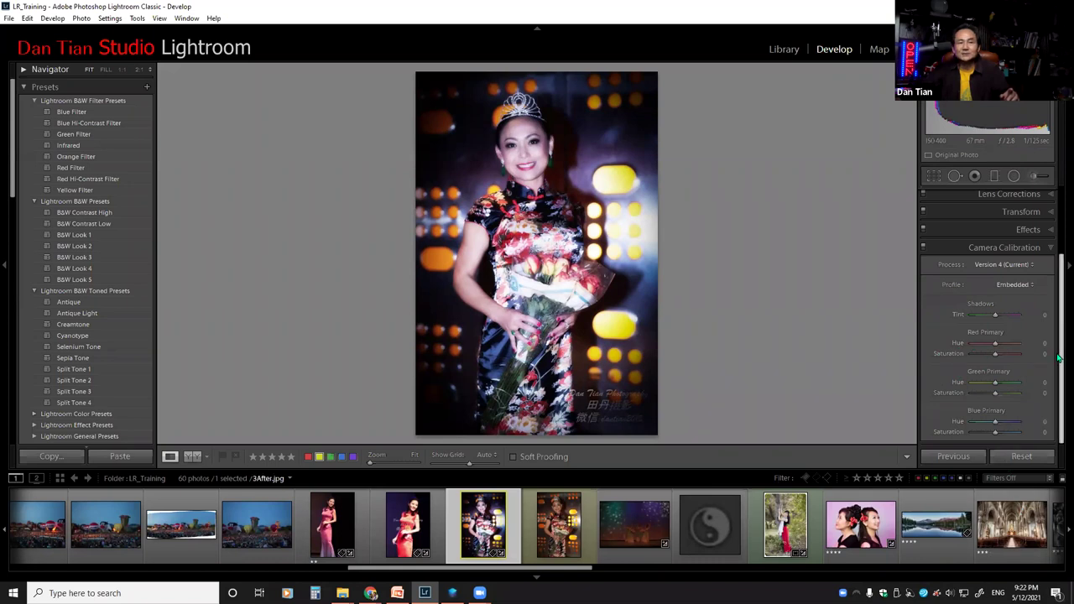
Step: Scroll the right panel back up and collapse Camera Calibration
drag(1058, 367, 1058, 400)
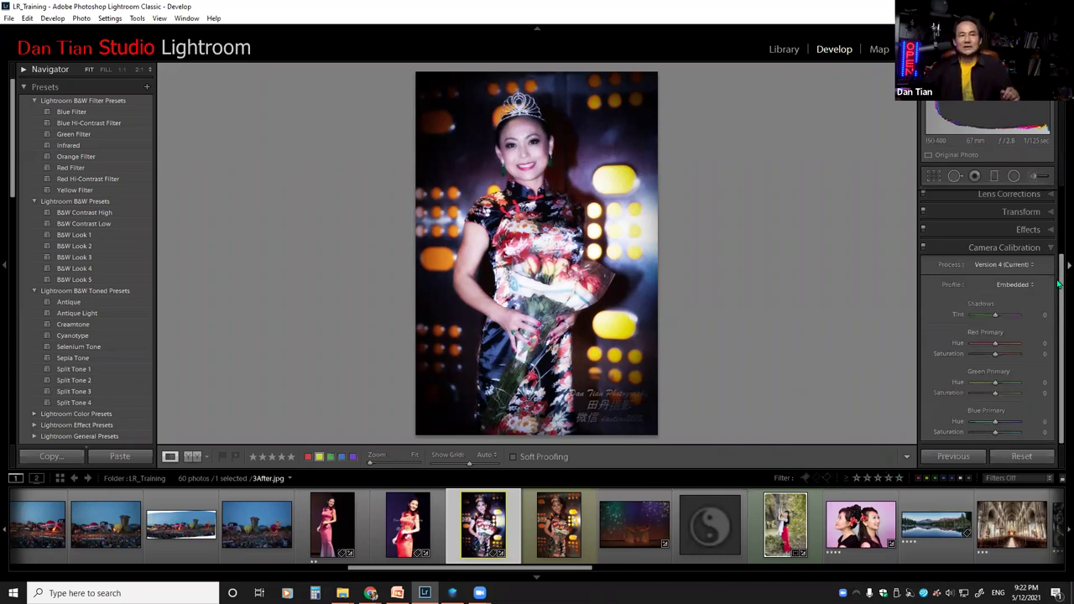
drag(1057, 285, 1059, 201)
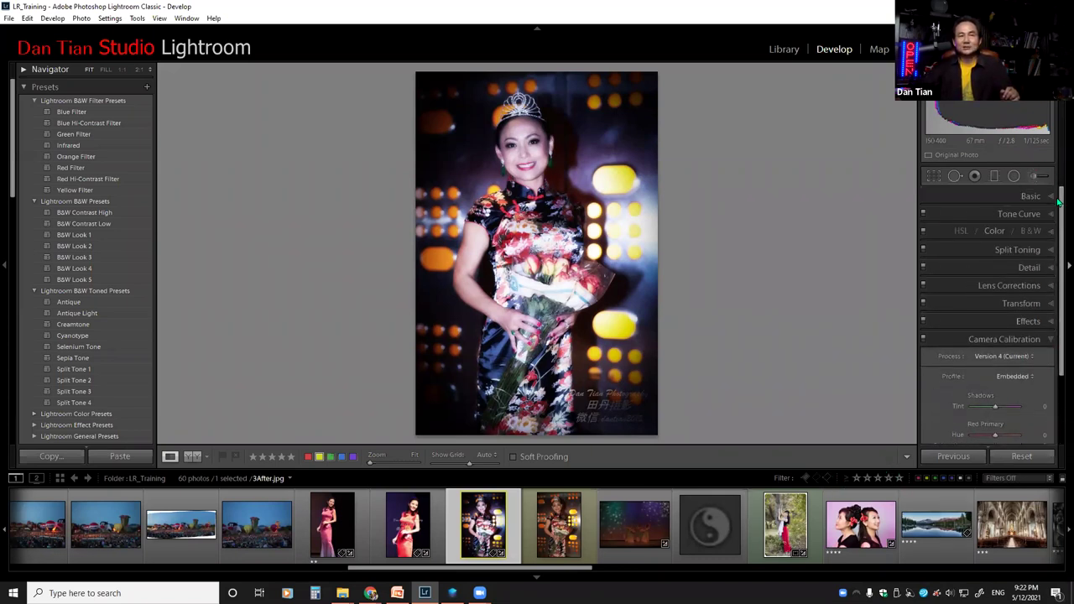
click(1049, 340)
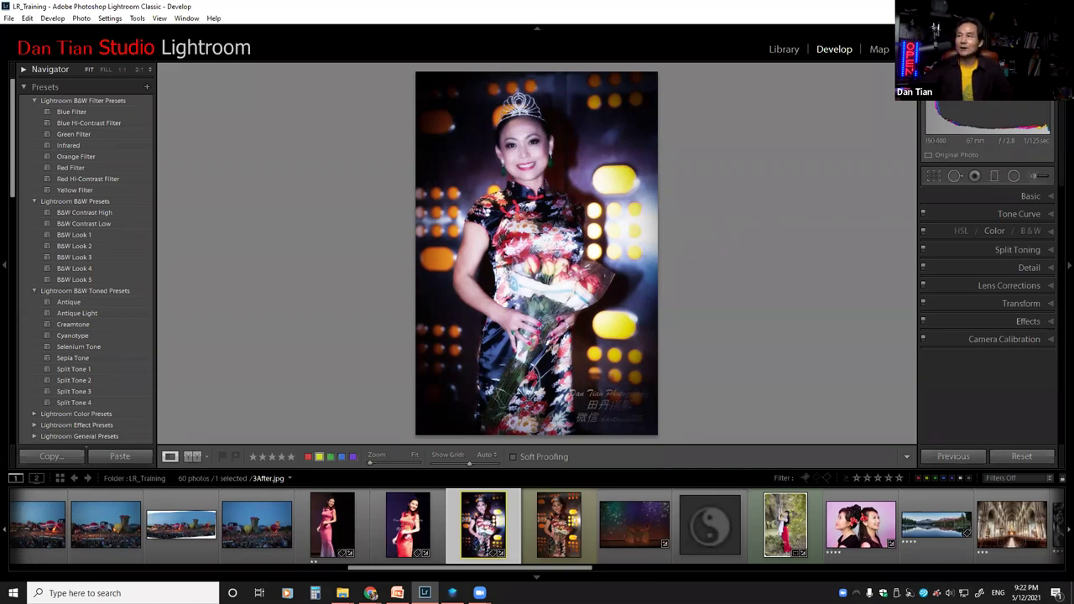
Step: Maximize PowerPoint, show slide 147 'Exercises (第六课)', then return to Lightroom
click(396, 593)
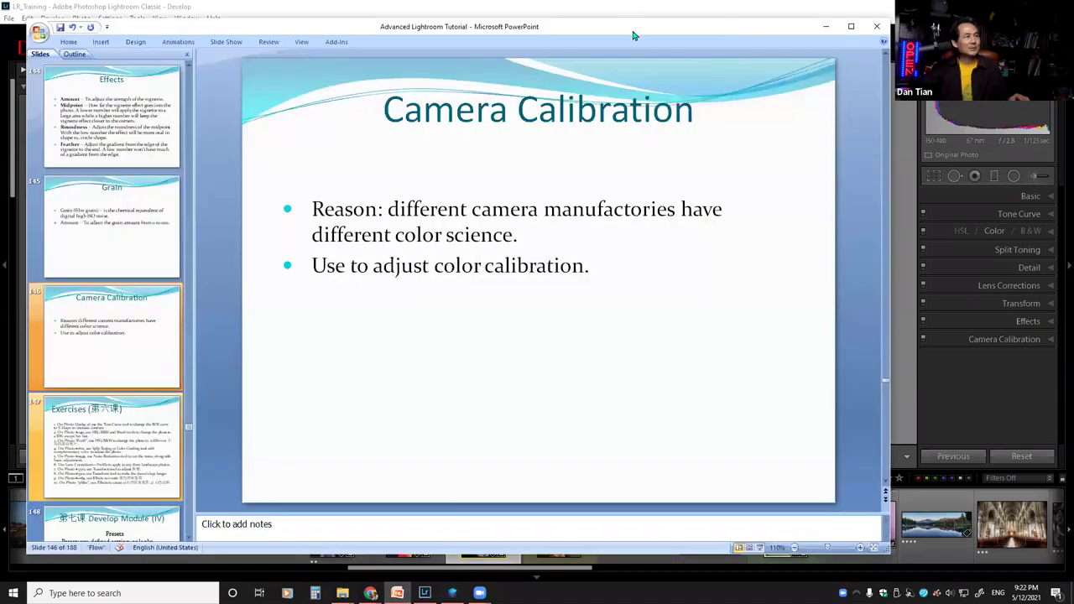
double_click(634, 32)
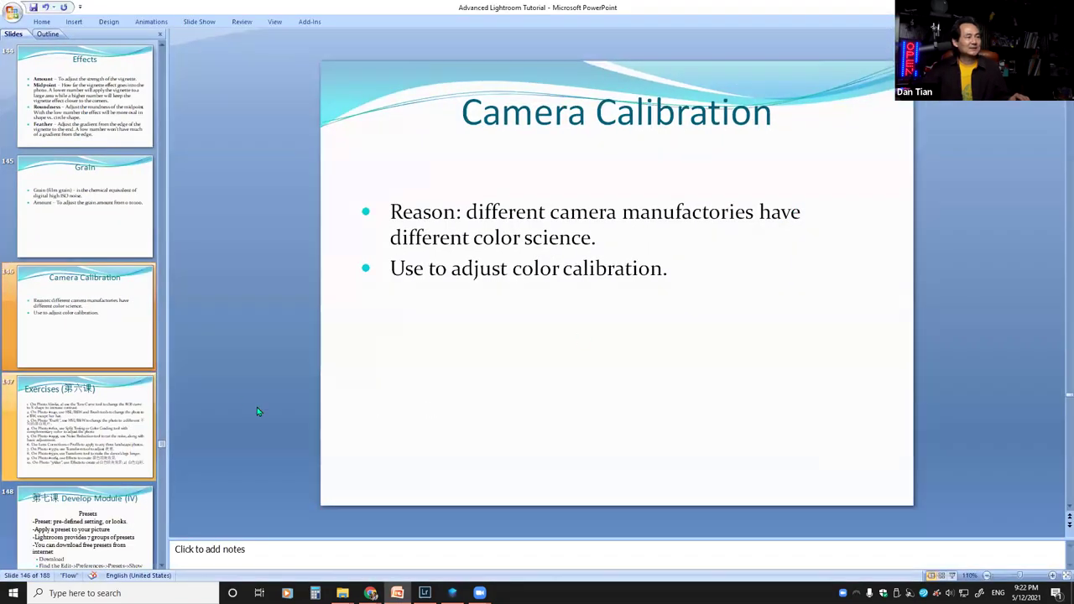
scroll(76, 411, down, 2)
scroll(71, 405, up, 2)
click(84, 424)
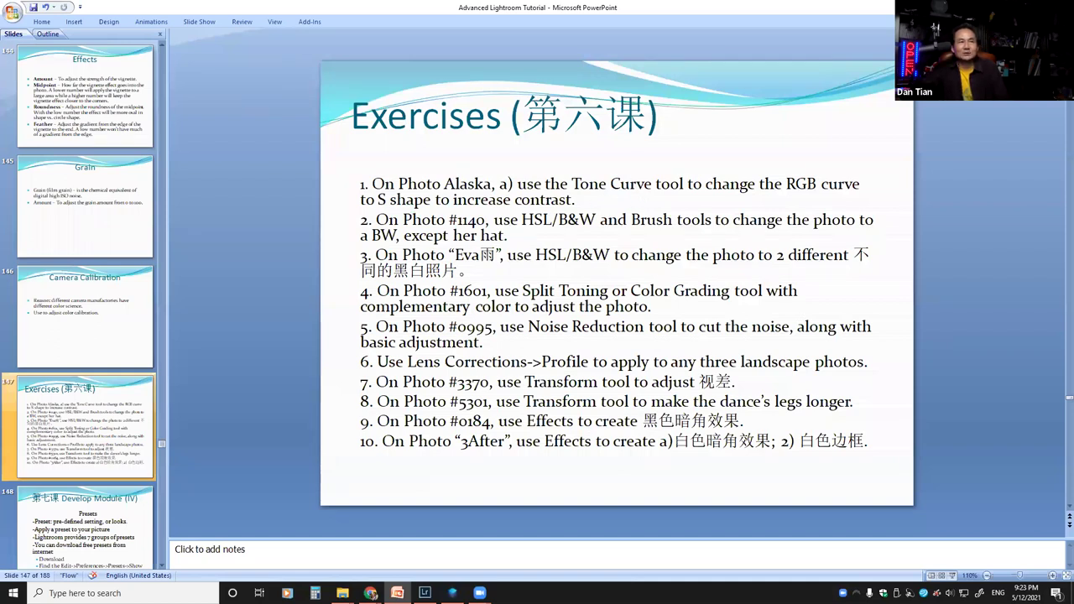
click(425, 593)
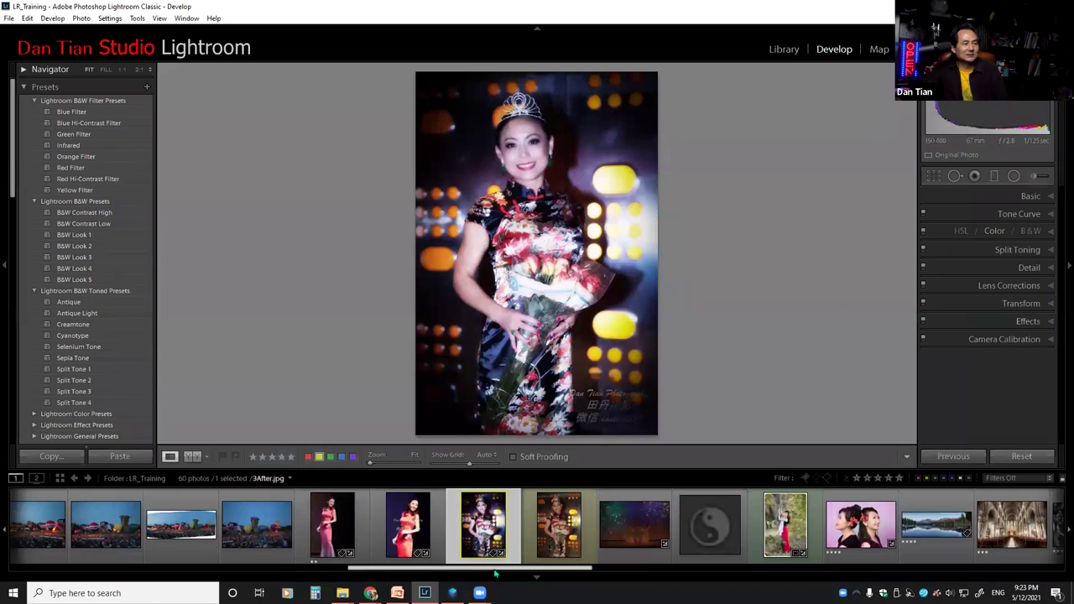
Step: Select the lake-and-mountains photo IMG_4174.CR2 from the filmstrip
scroll(495, 574, up, 5)
click(426, 535)
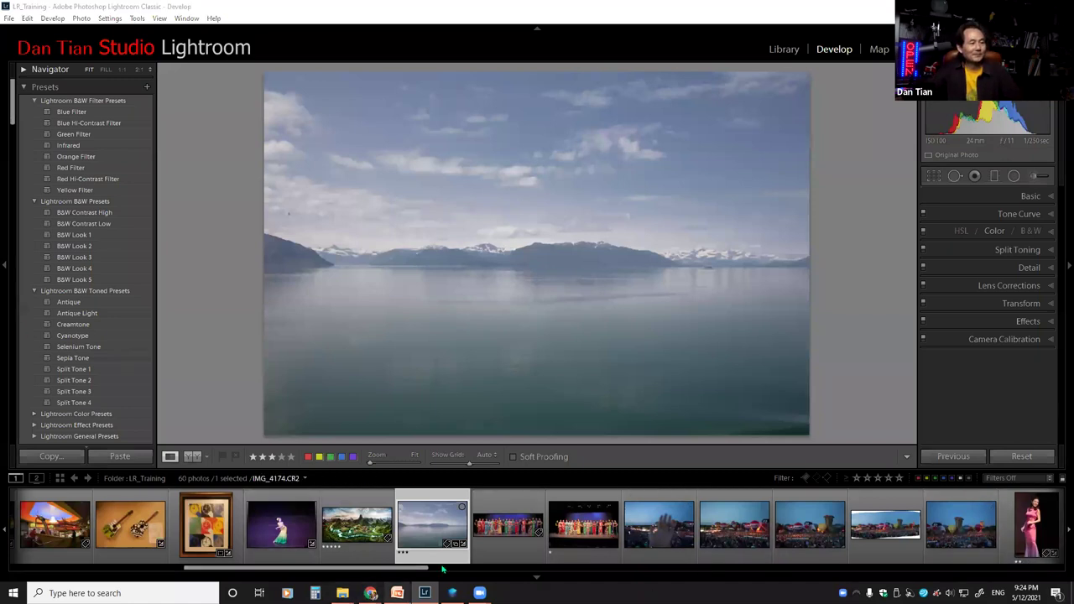
key(alt+Tab)
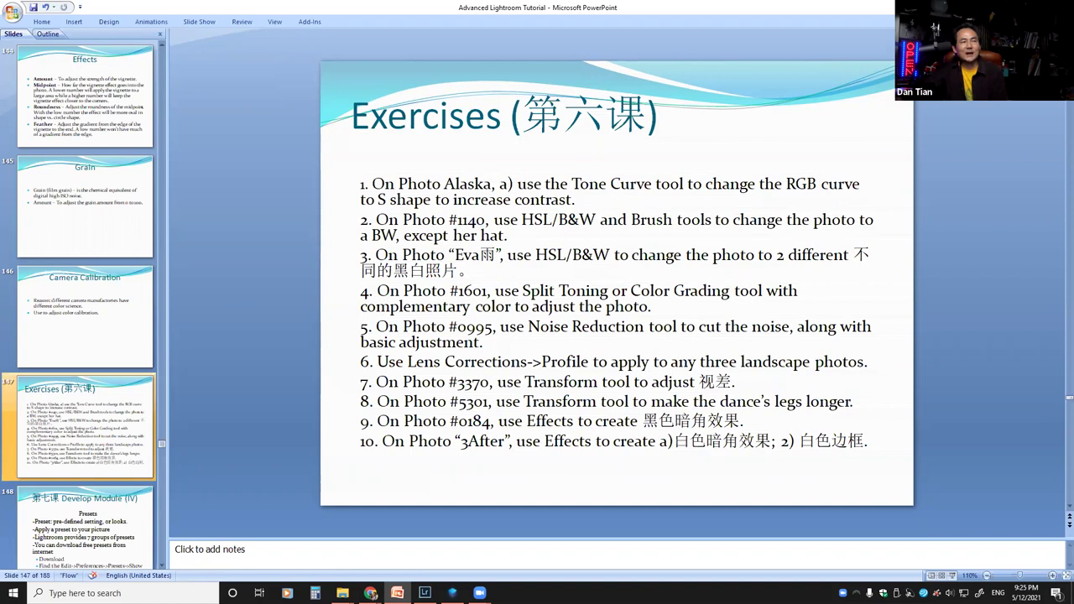
key(alt+Tab)
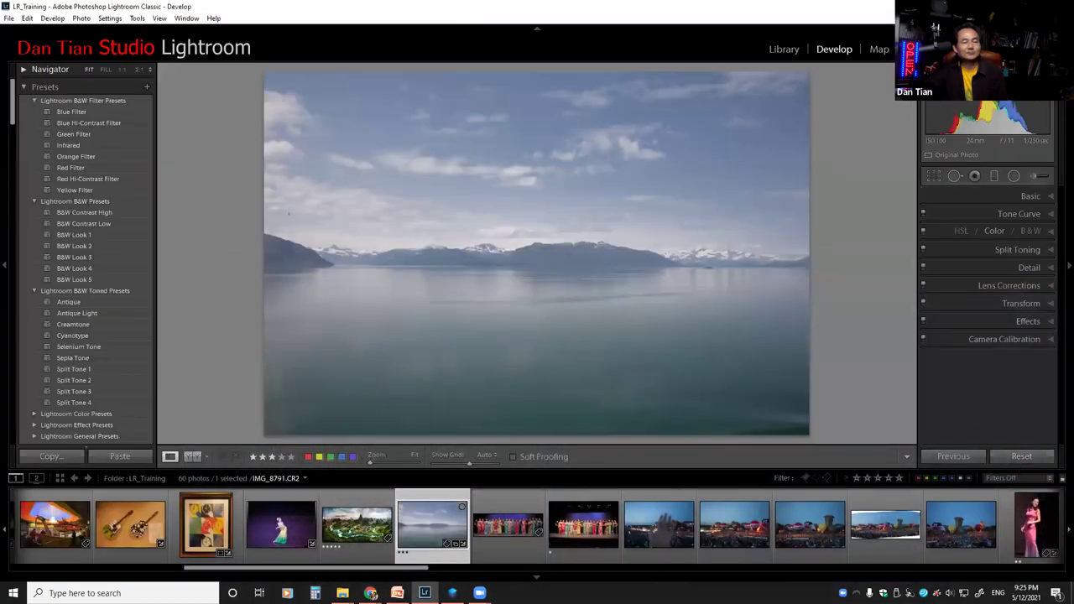
Step: Select the sun-hat portrait #1140 from the filmstrip and Reset its teal-and-pink toning
scroll(731, 538, down, 10)
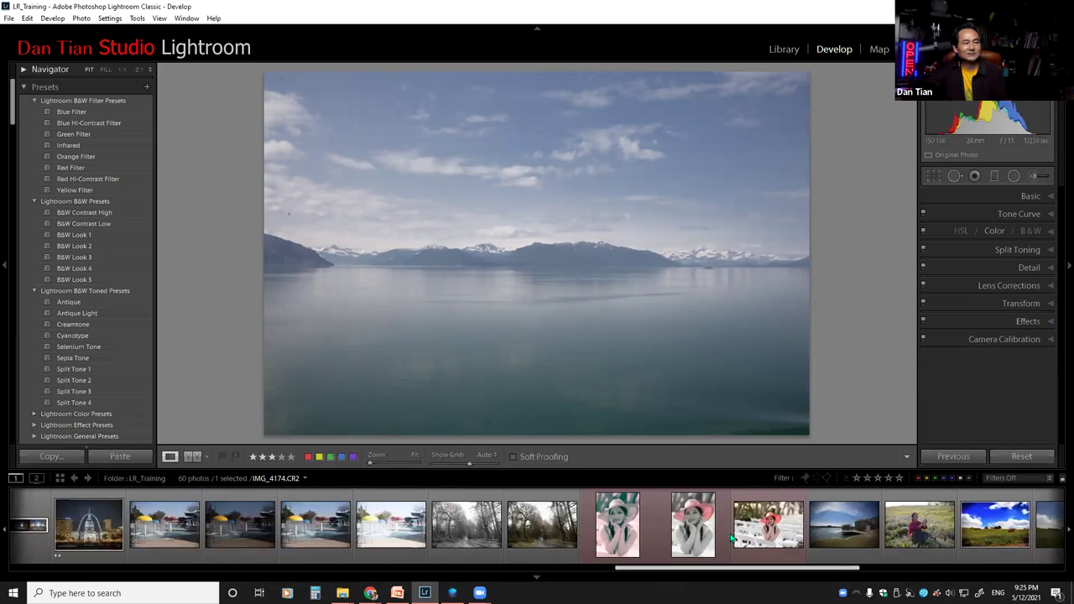
click(538, 529)
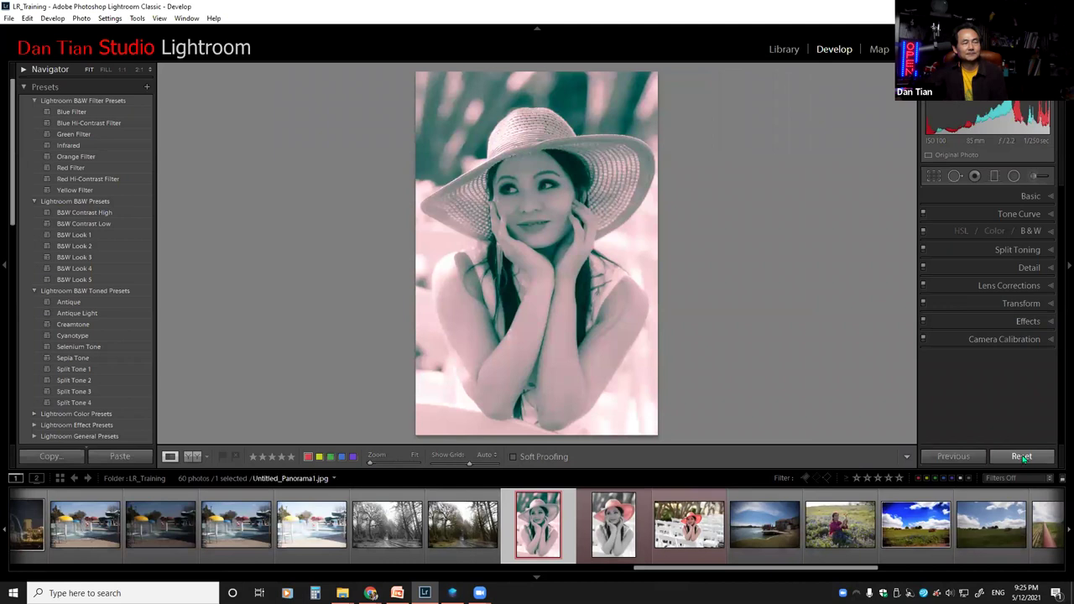
click(1024, 457)
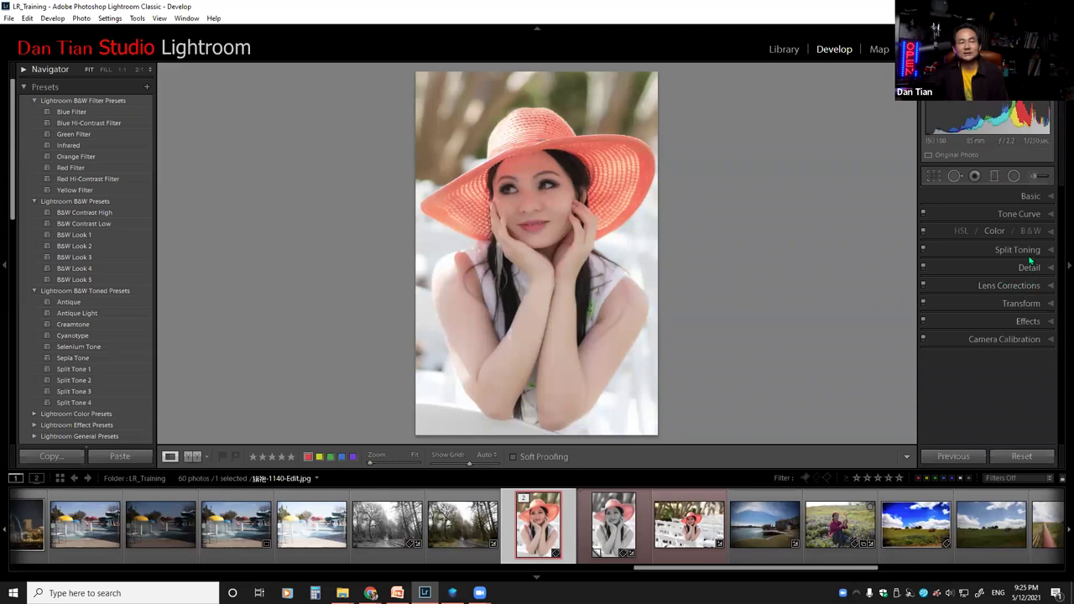
Step: Expand and collapse HSL / Color, then expand the Basic panel
click(1048, 234)
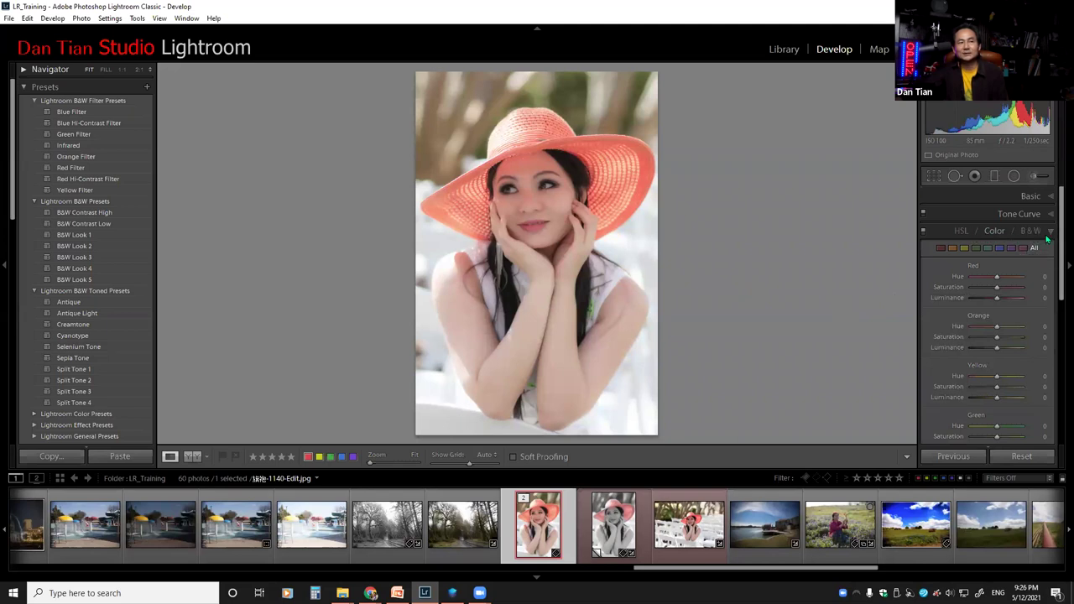
click(1048, 233)
click(1051, 197)
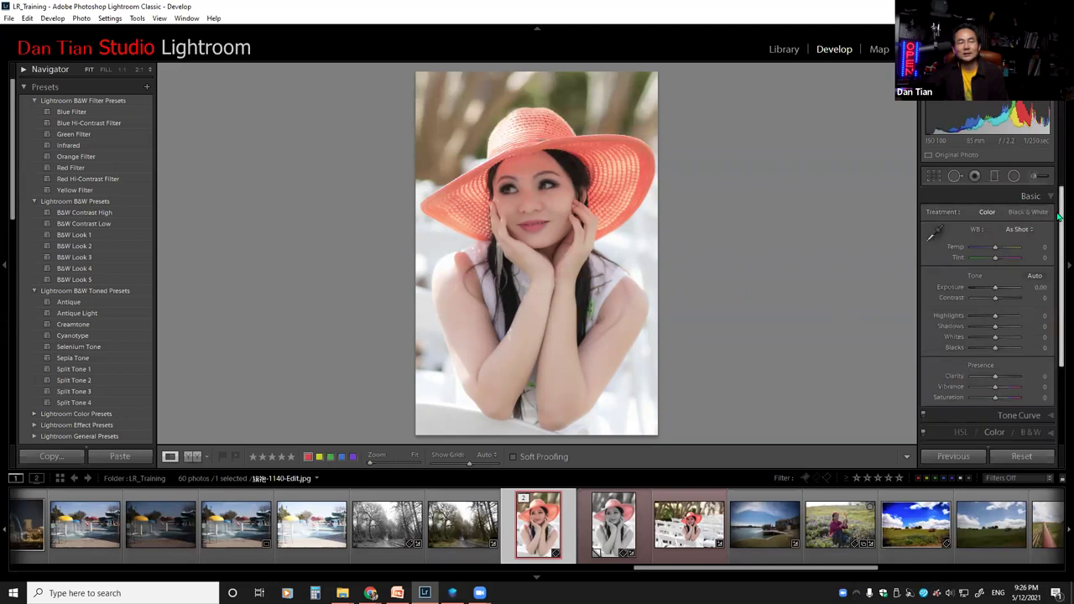
Step: Pick the Adjustment Brush, keeping its Effect on Custom with Saturation 100
click(1032, 176)
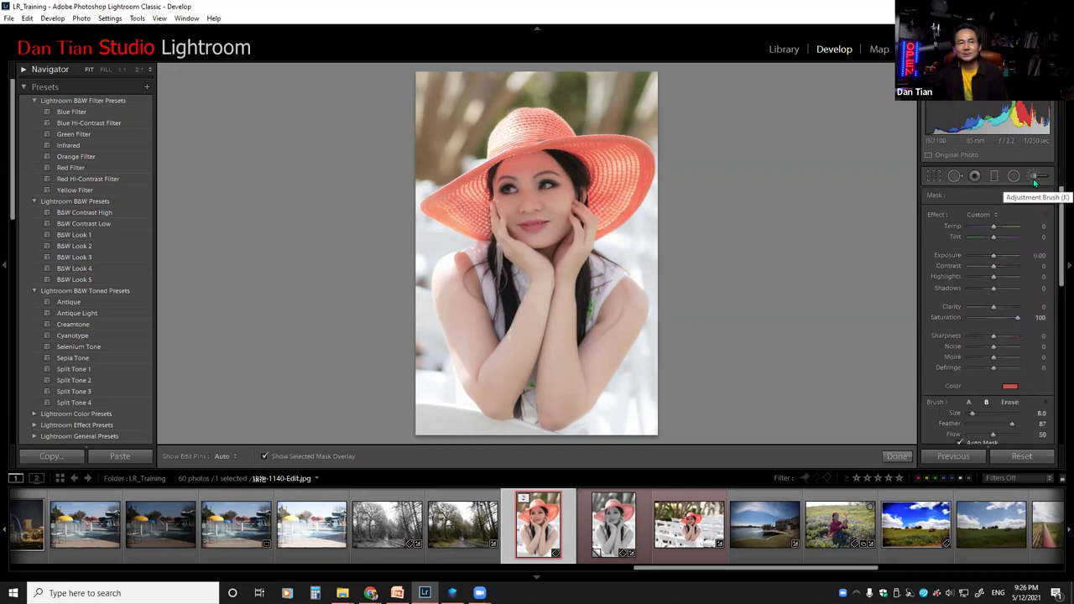
click(996, 215)
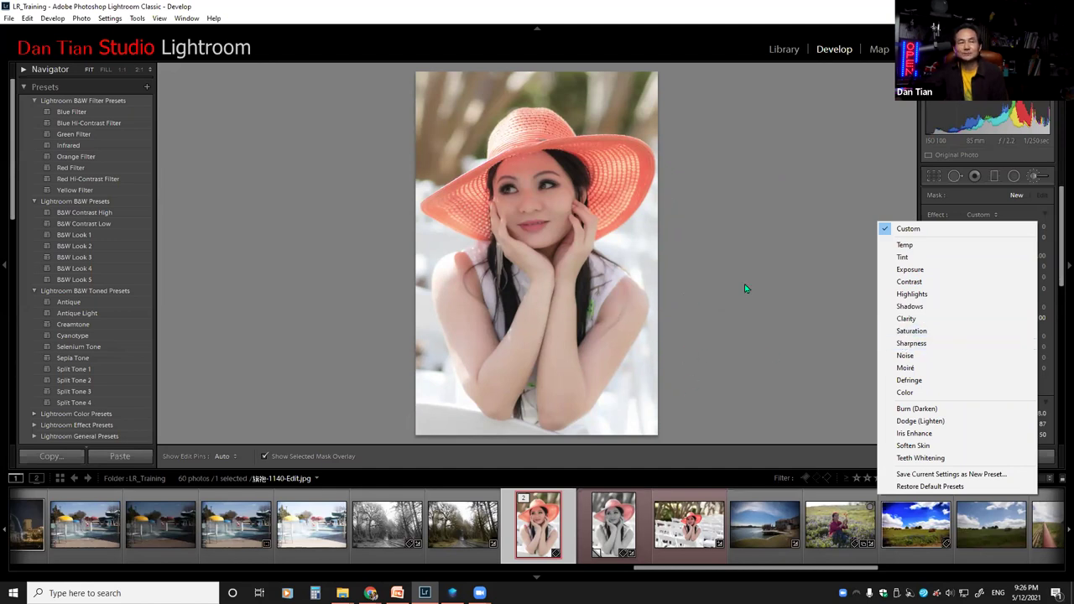
click(766, 305)
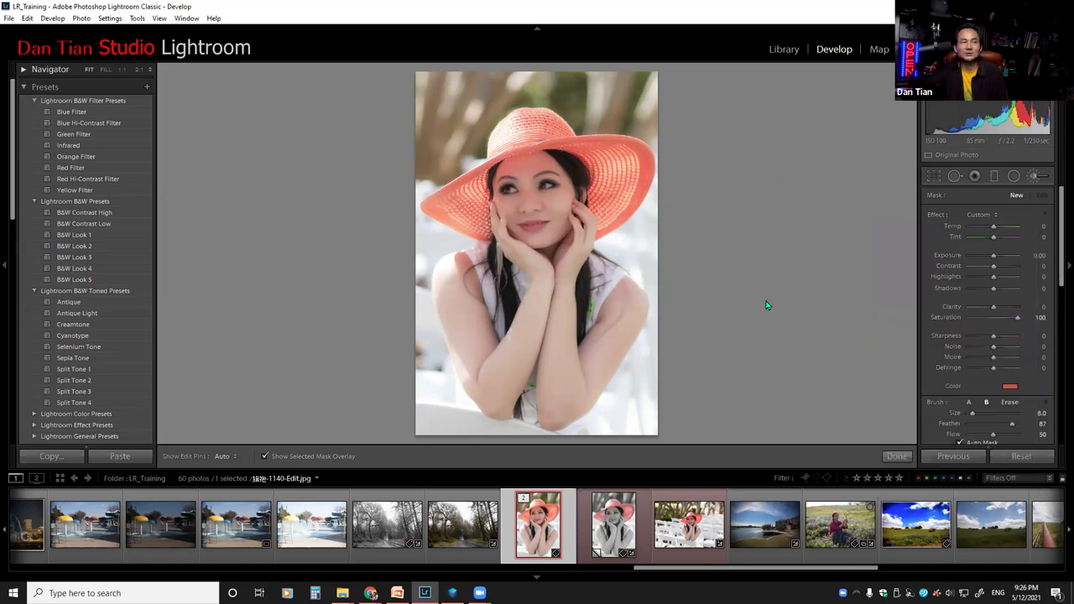
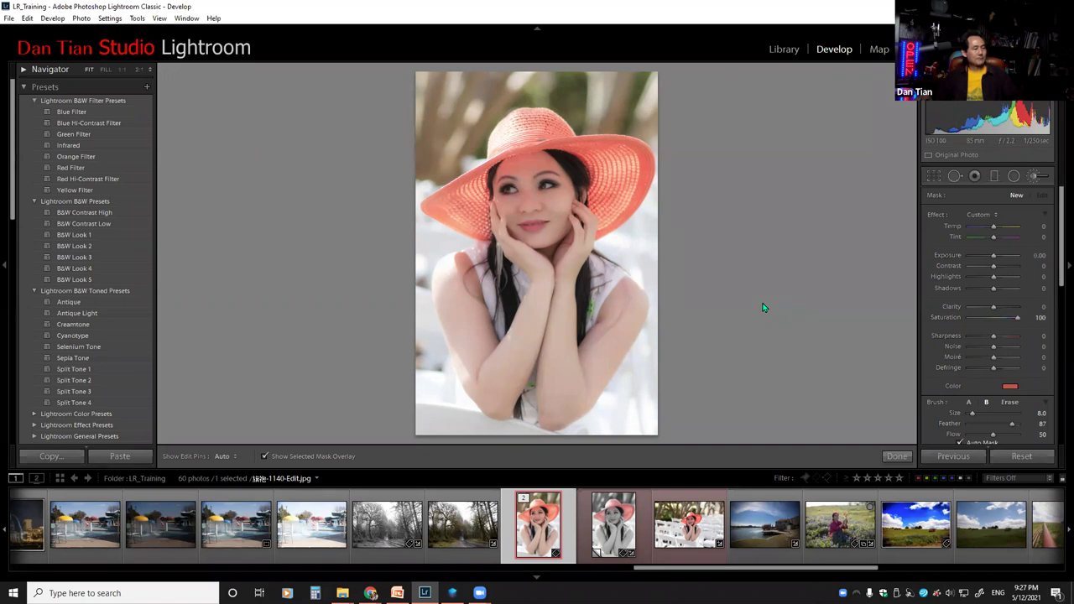
Step: Compare the B&W virtual copy with the original, ending on the B&W version with the pink-red hat
click(617, 541)
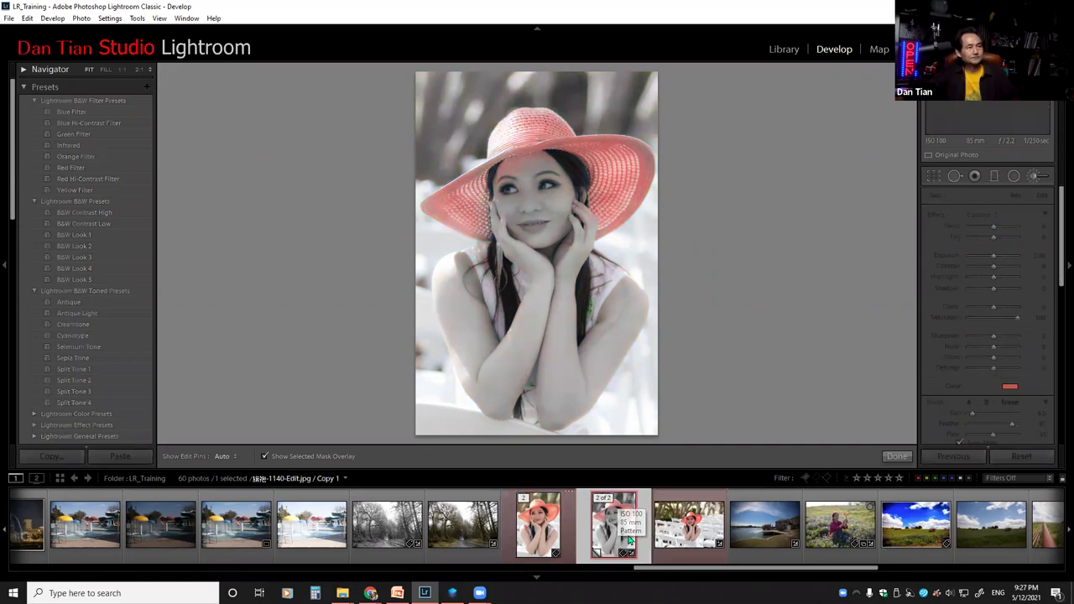
click(547, 543)
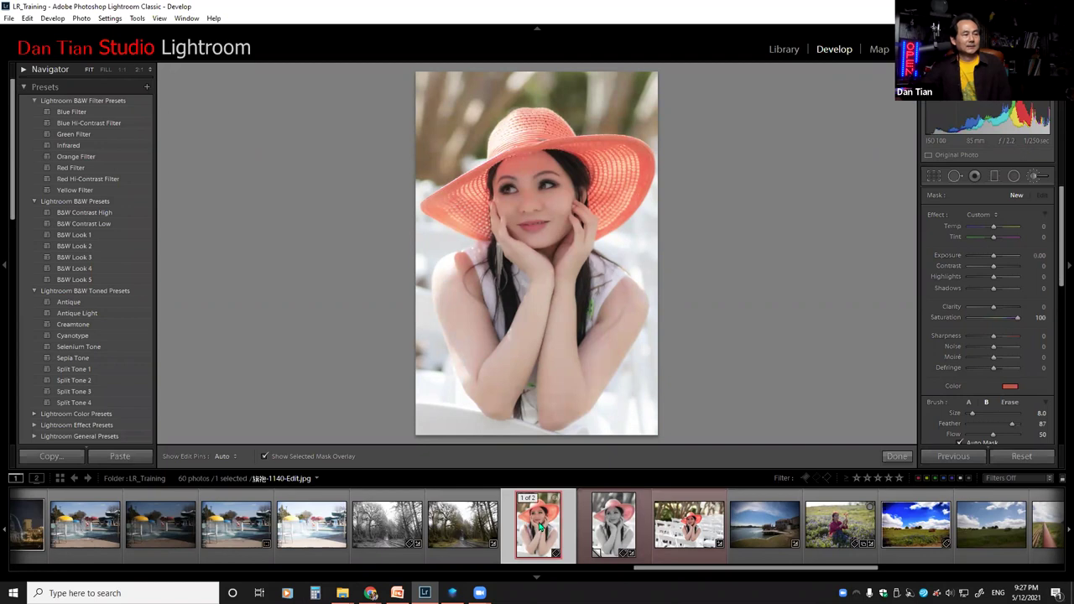
click(618, 530)
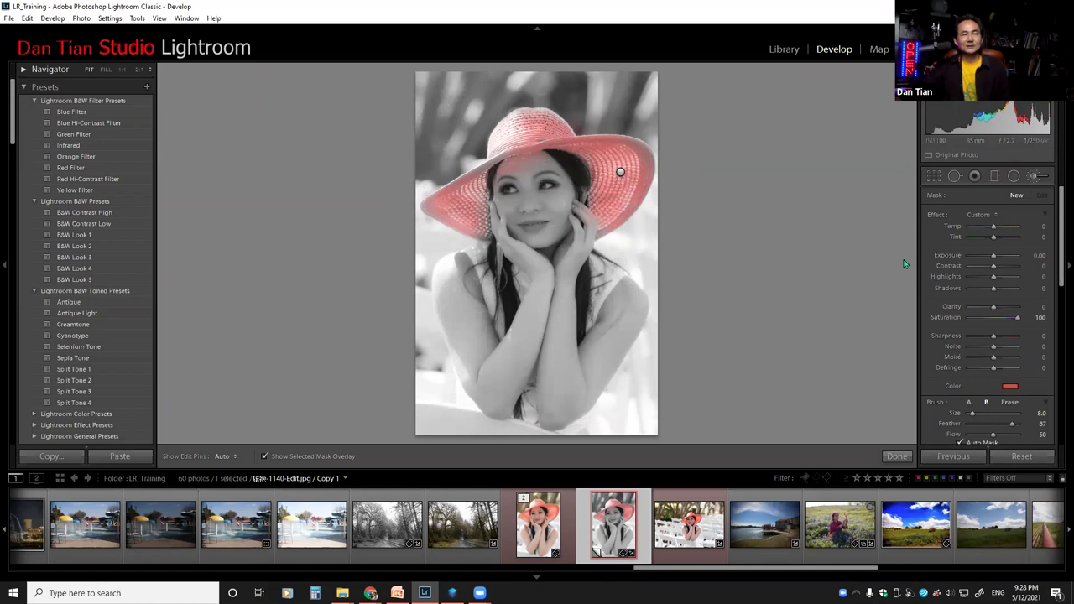
mouse_move(1060, 213)
mouse_down()
mouse_move(1059, 309)
mouse_move(1059, 215)
mouse_up()
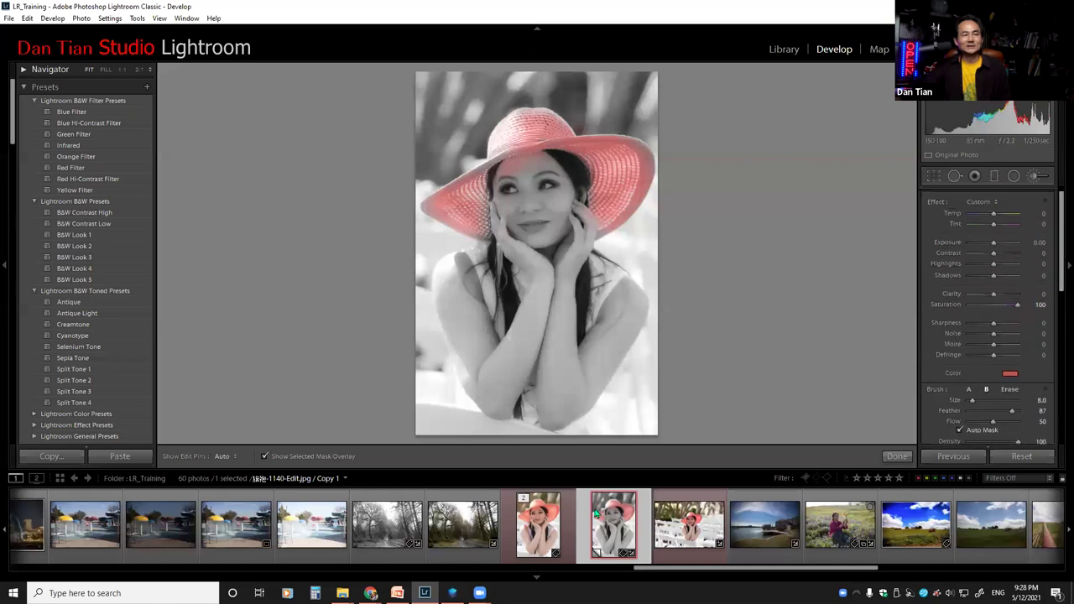
Step: Select the original full-colour portrait in the filmstrip
click(548, 522)
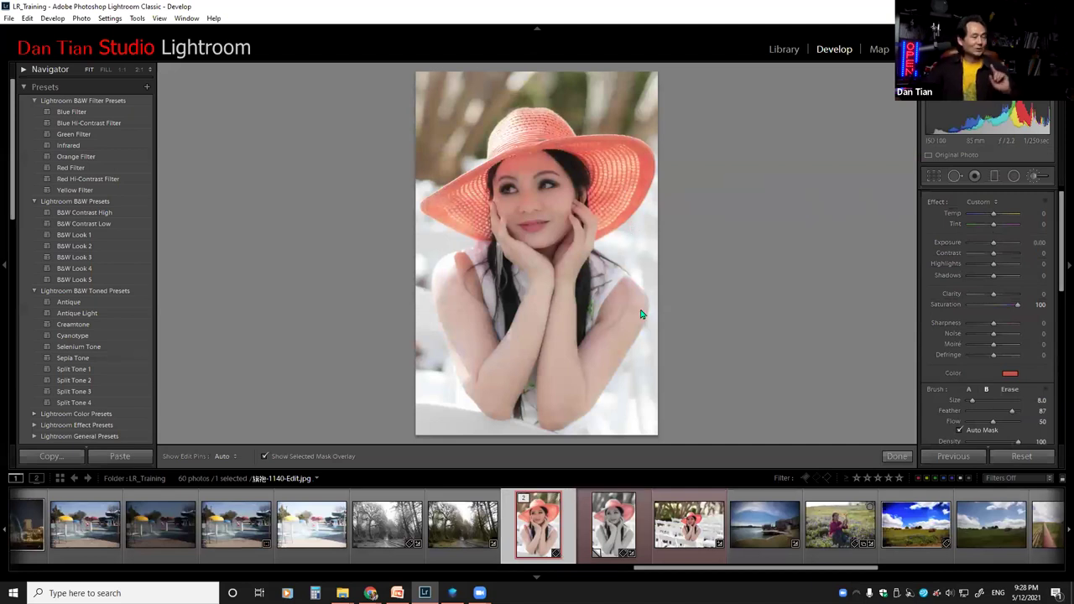
drag(1059, 198, 1059, 195)
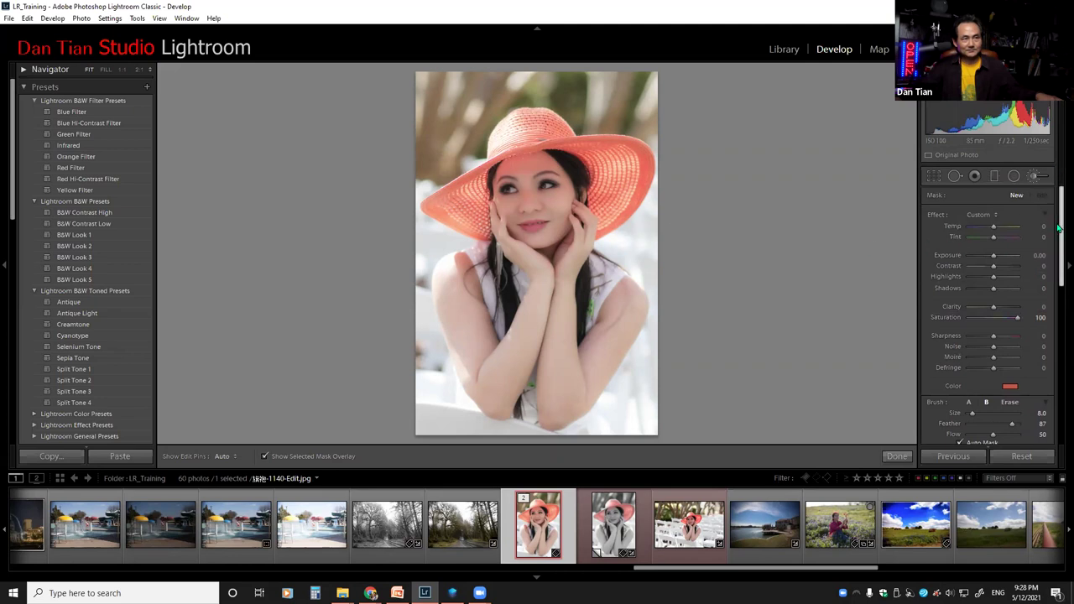
drag(1059, 233, 1058, 318)
drag(1059, 279, 1059, 353)
Step: Expand the HSL / Color panel, showing hue, saturation and luminance all at 0
click(959, 325)
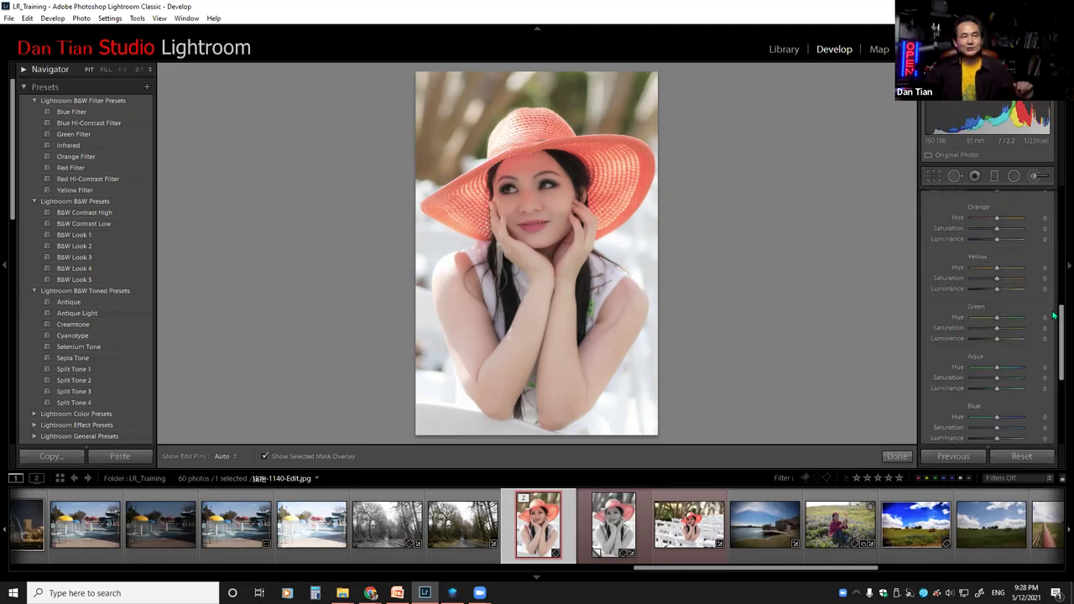
mouse_move(1059, 319)
mouse_down()
mouse_move(1057, 214)
mouse_move(1059, 300)
mouse_up()
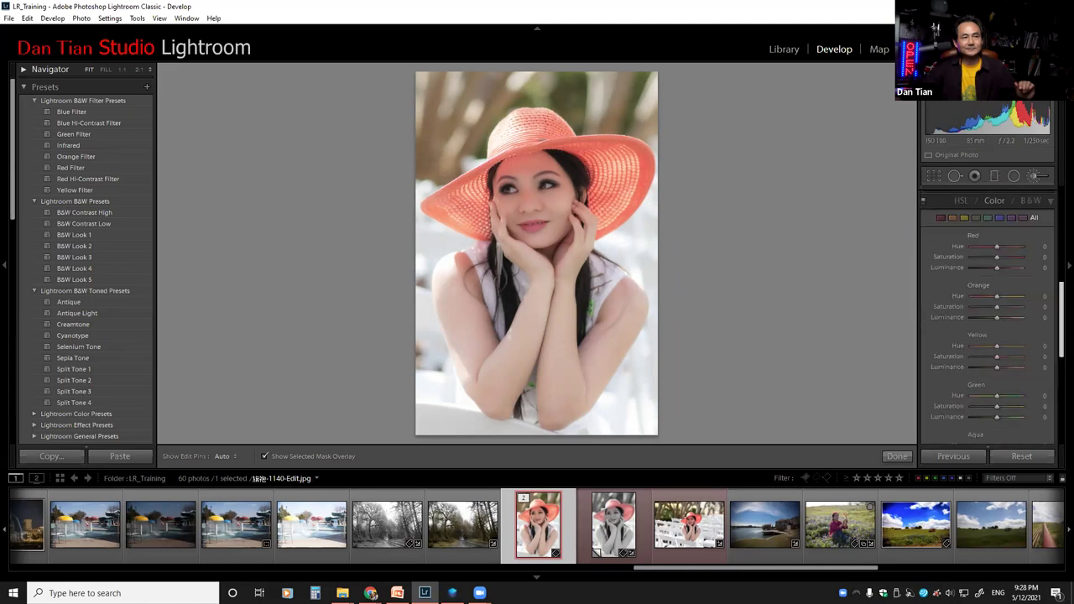
scroll(988, 319, up, 1)
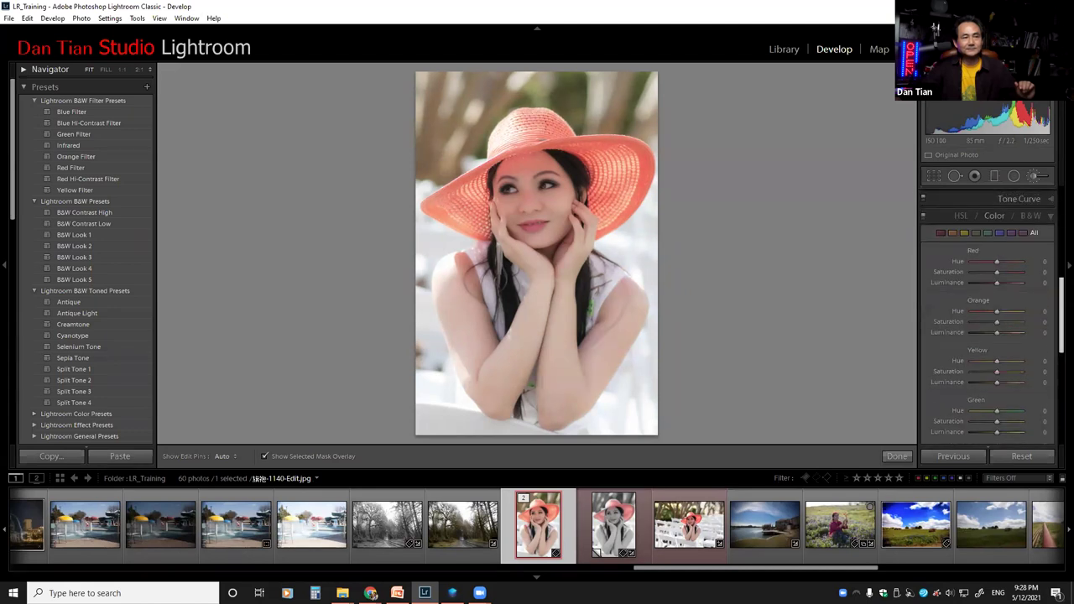
scroll(988, 319, up, 2)
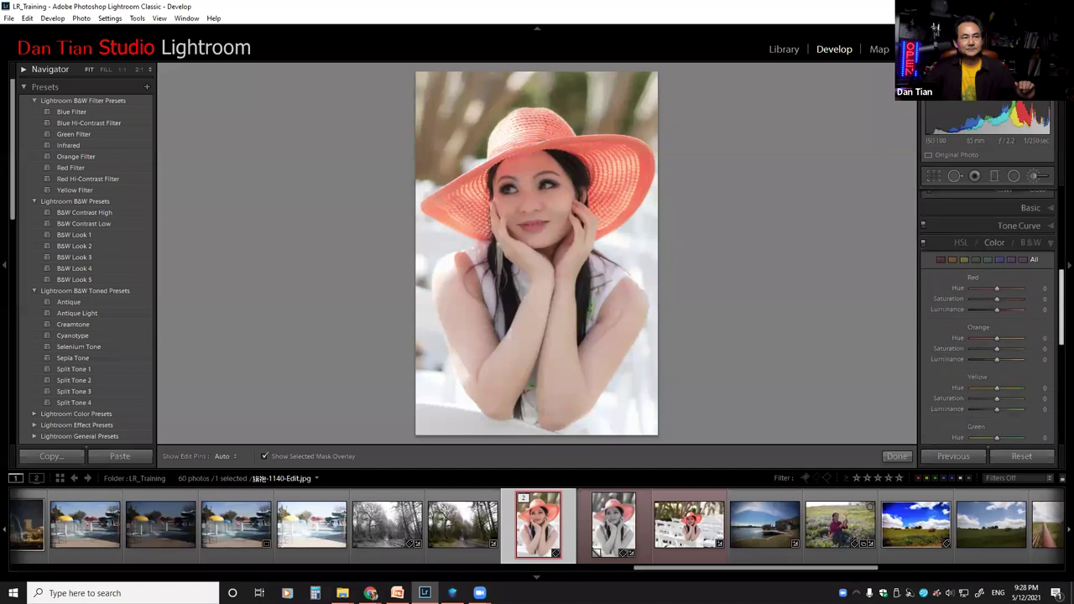
scroll(1011, 273, up, 8)
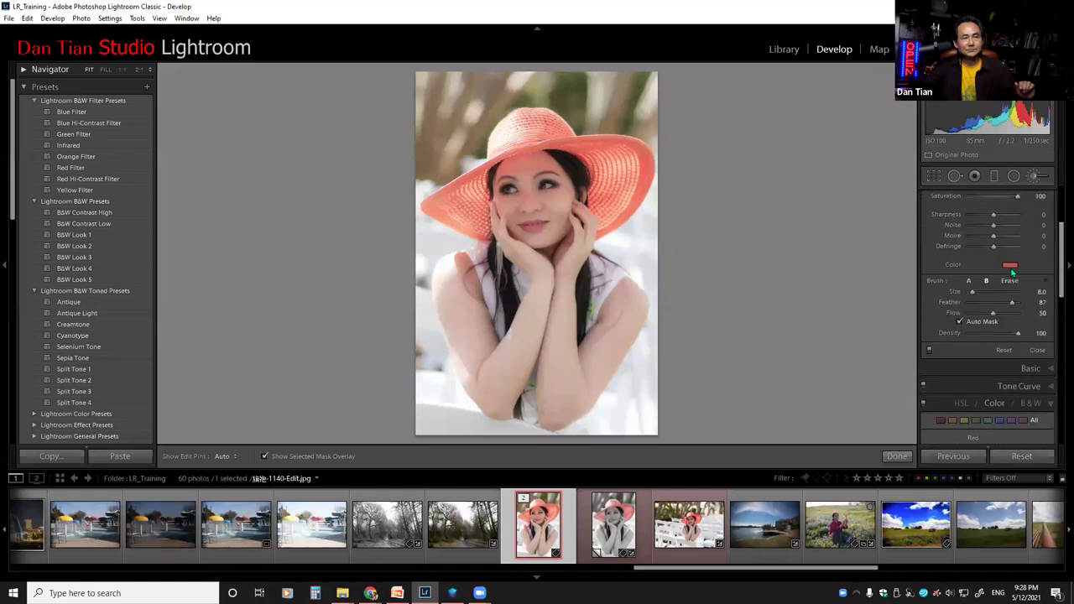
Step: Set the adjustment brush tint to a near-neutral white at hue 168, saturation 2
click(1010, 267)
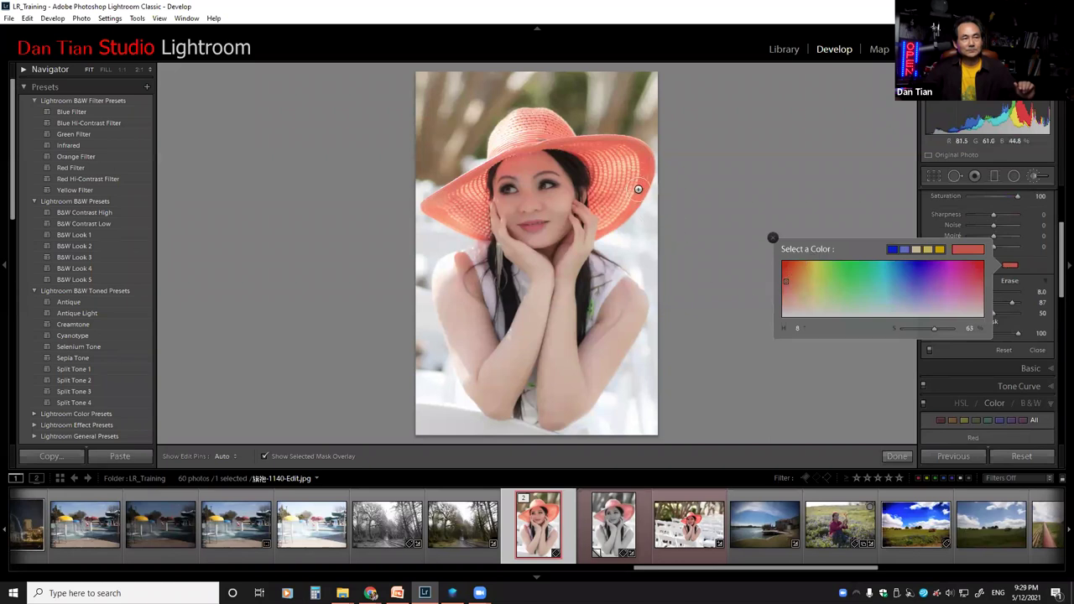
drag(794, 265, 851, 229)
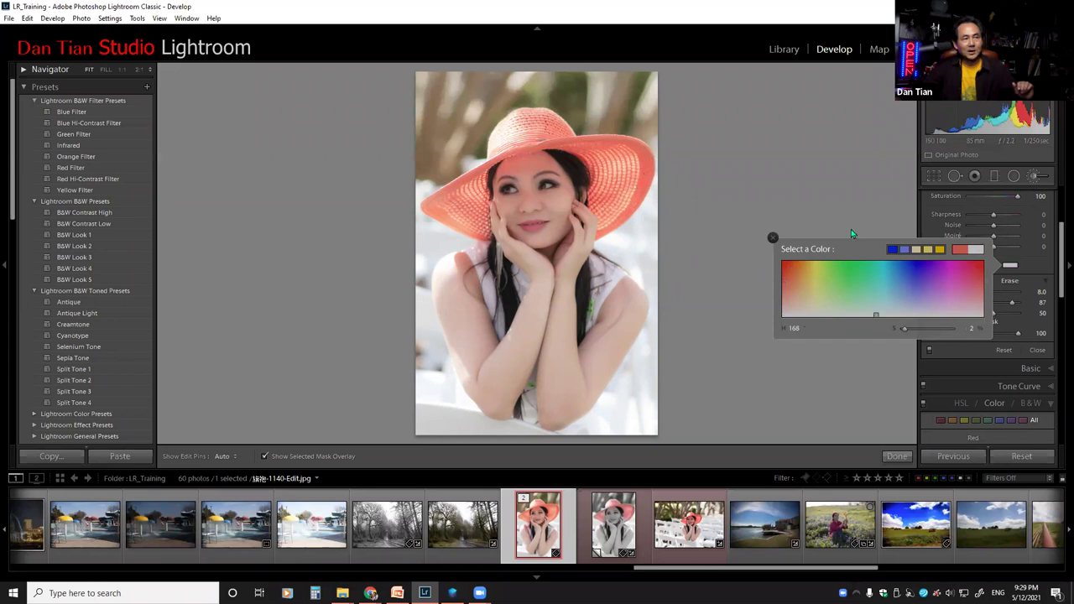
click(772, 239)
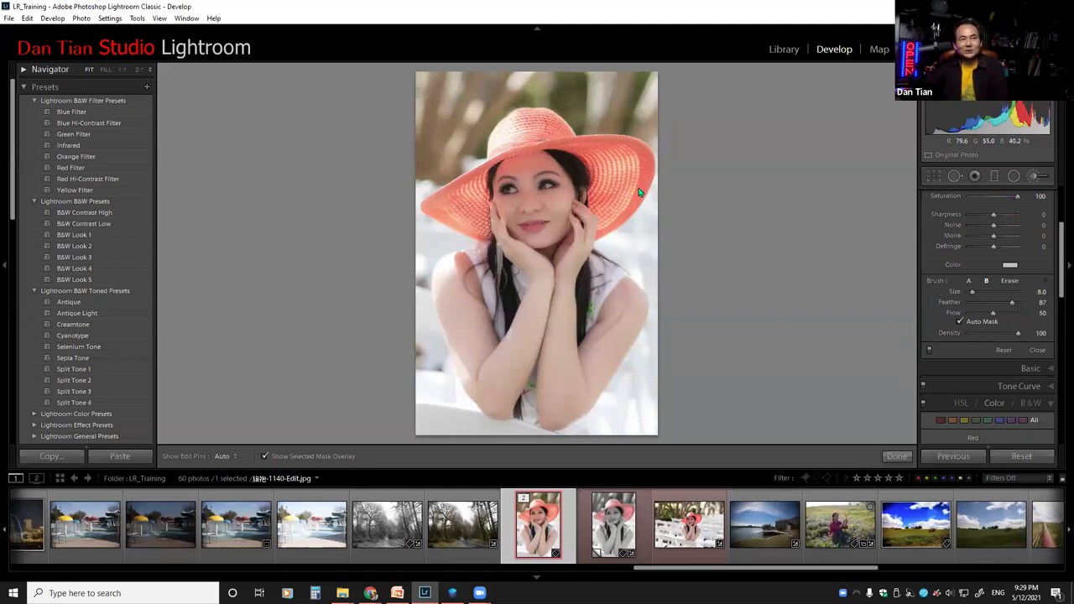
drag(1060, 245, 1058, 201)
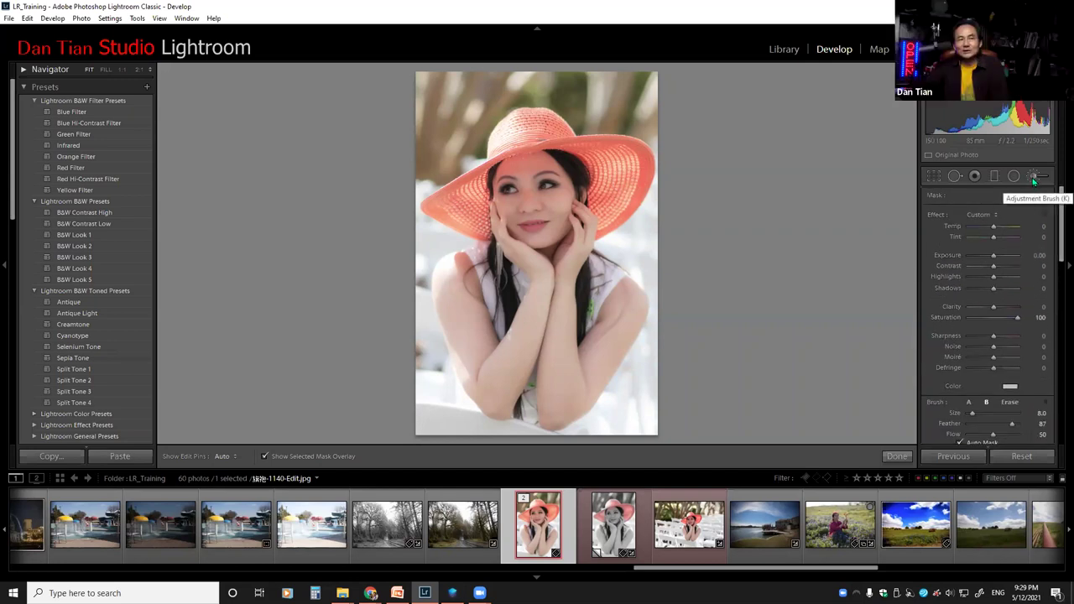
Step: Toggle the Adjustment Brush off and on, then bring up its tint colour picker
click(1033, 178)
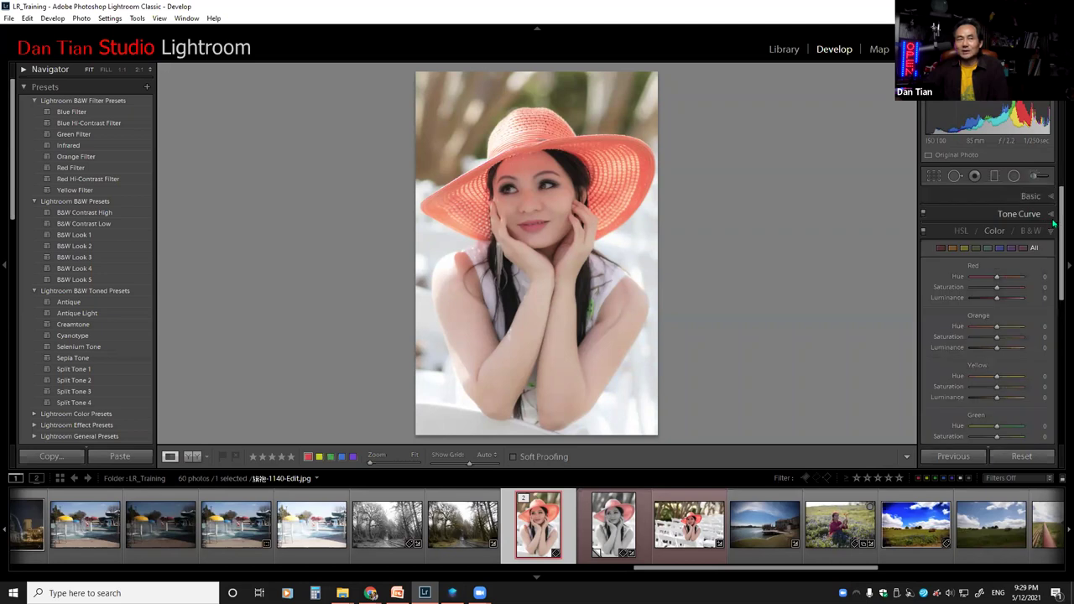
click(1033, 177)
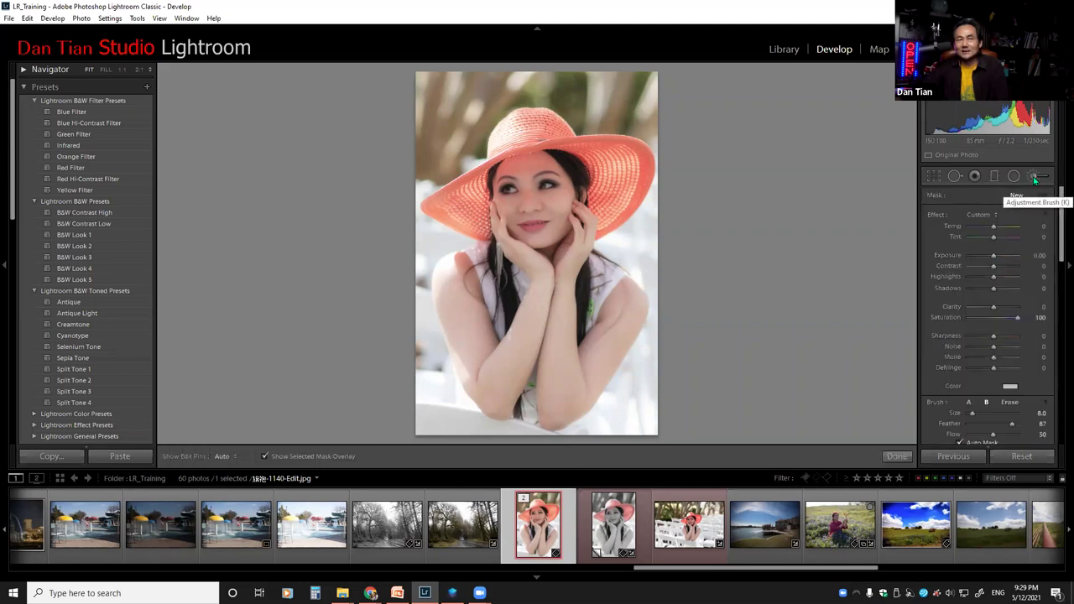
click(991, 219)
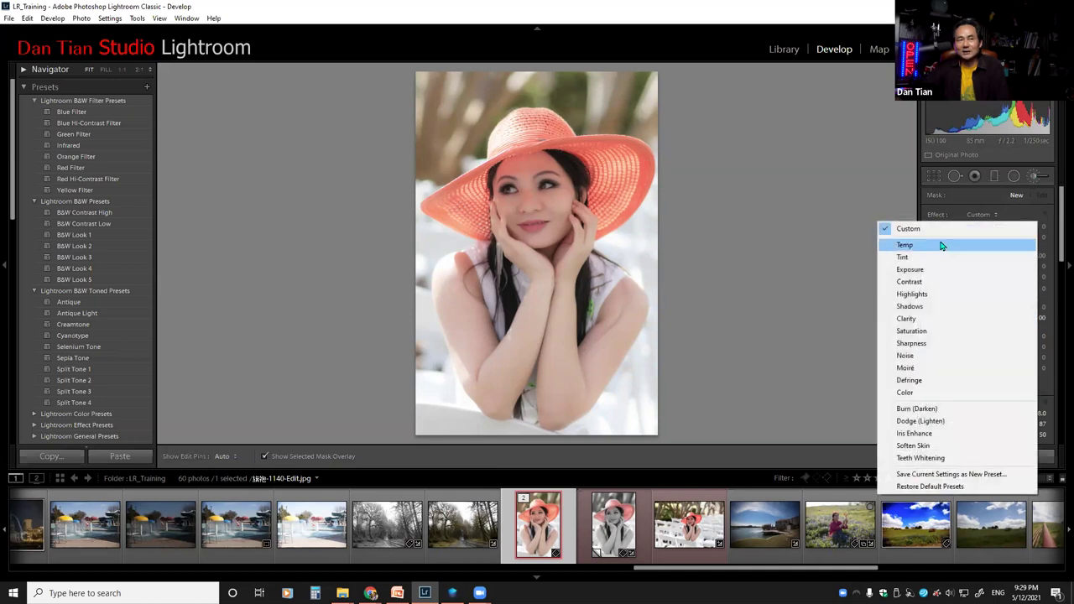
click(814, 249)
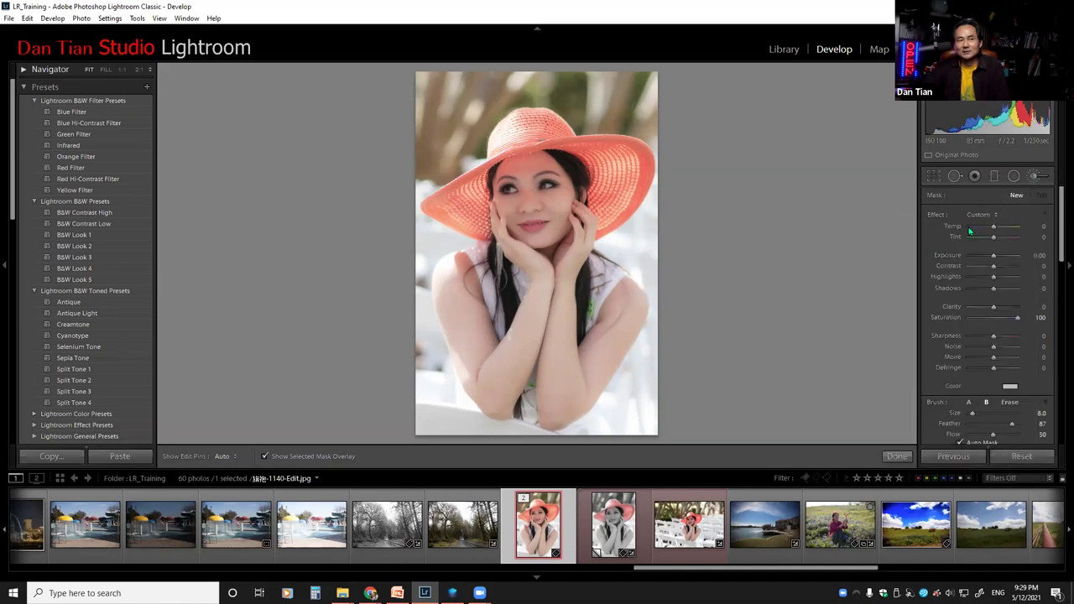
click(1010, 386)
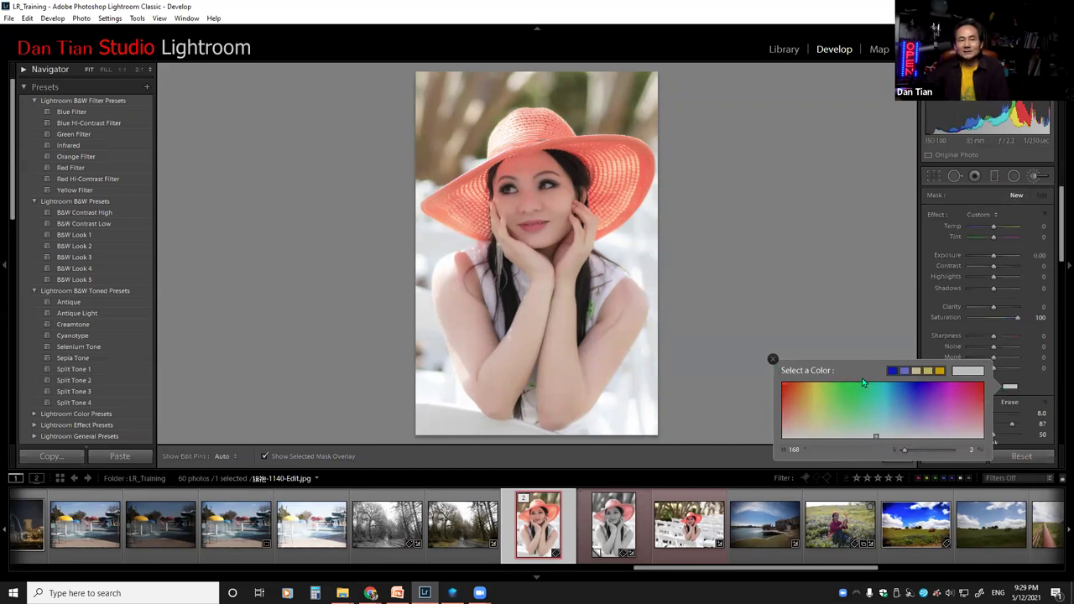
Step: Sample the hat's coral-red from the photo as the brush tint, giving hue 9, saturation 56
click(795, 400)
mouse_move(798, 397)
mouse_down()
mouse_move(660, 247)
mouse_move(636, 202)
mouse_move(651, 167)
mouse_up()
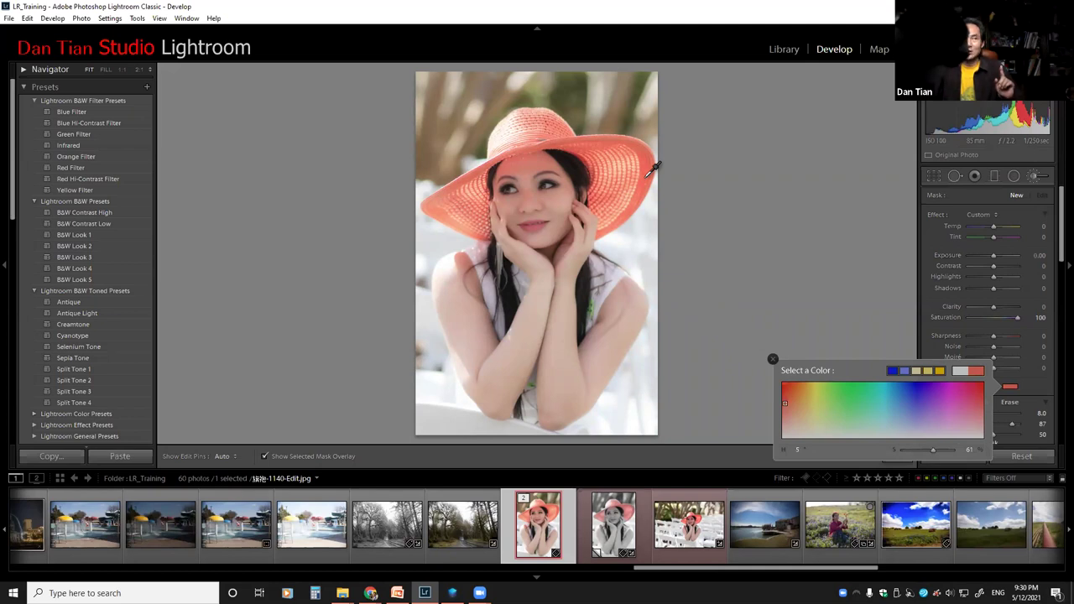
drag(652, 167, 652, 167)
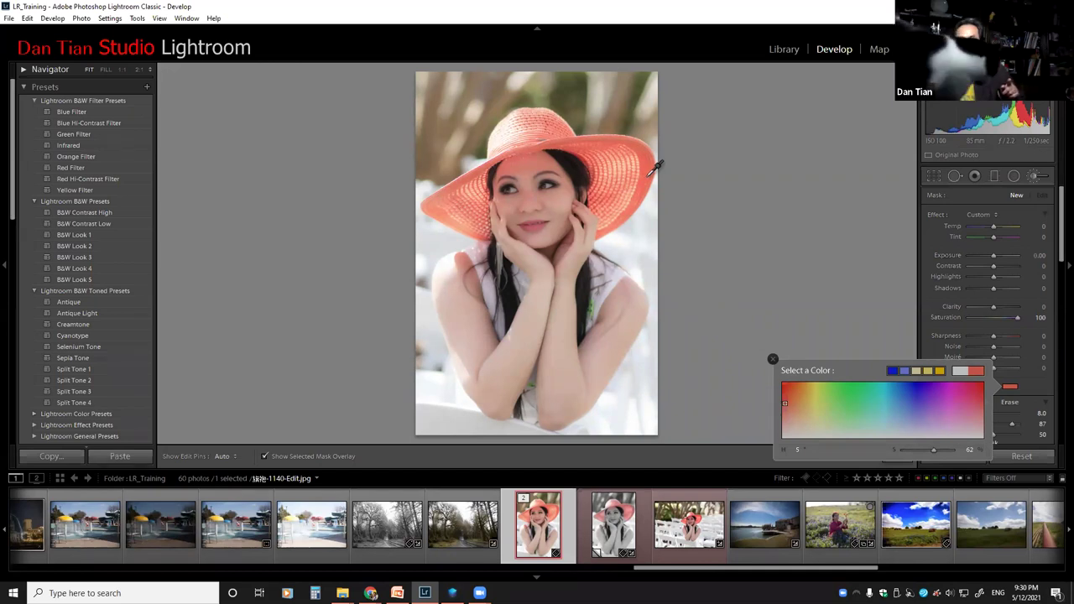
drag(652, 167, 651, 168)
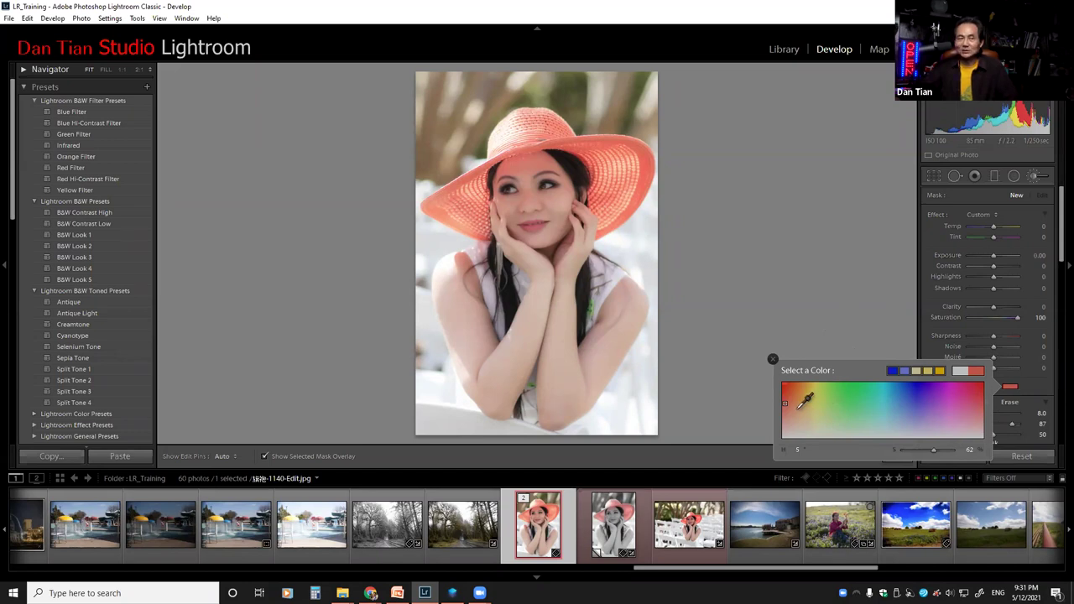
mouse_move(800, 406)
mouse_down()
mouse_move(669, 251)
mouse_move(650, 199)
mouse_move(651, 159)
mouse_move(663, 148)
mouse_move(654, 165)
mouse_up()
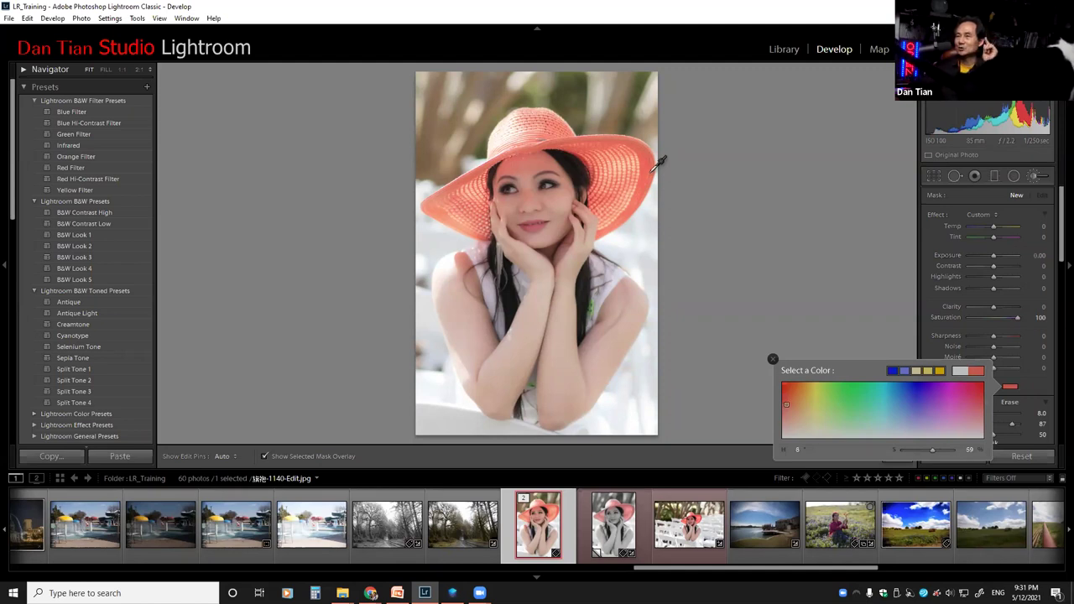
drag(659, 161, 876, 115)
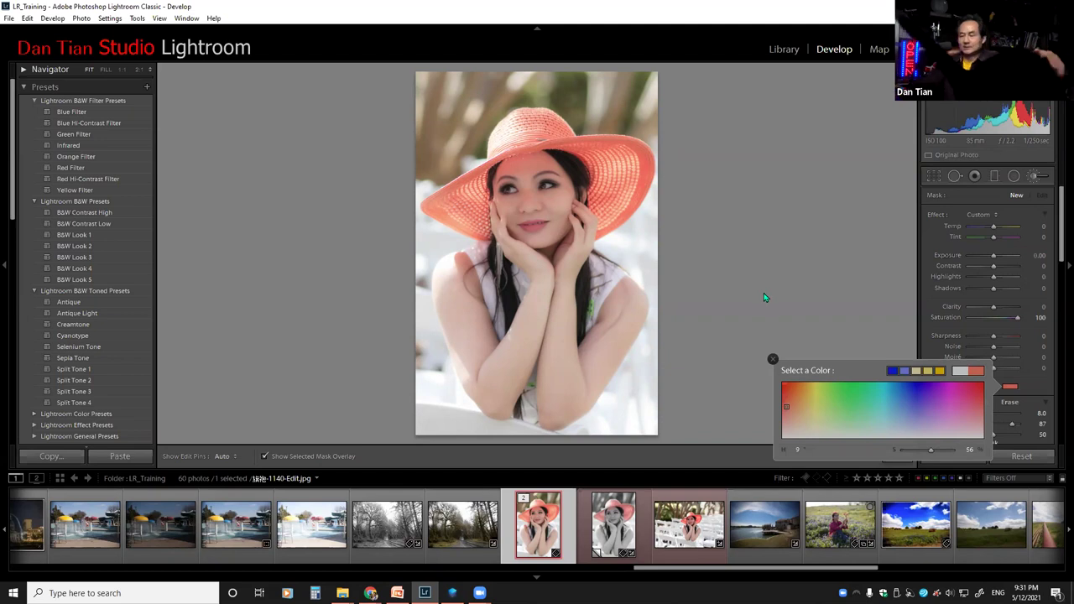
click(738, 222)
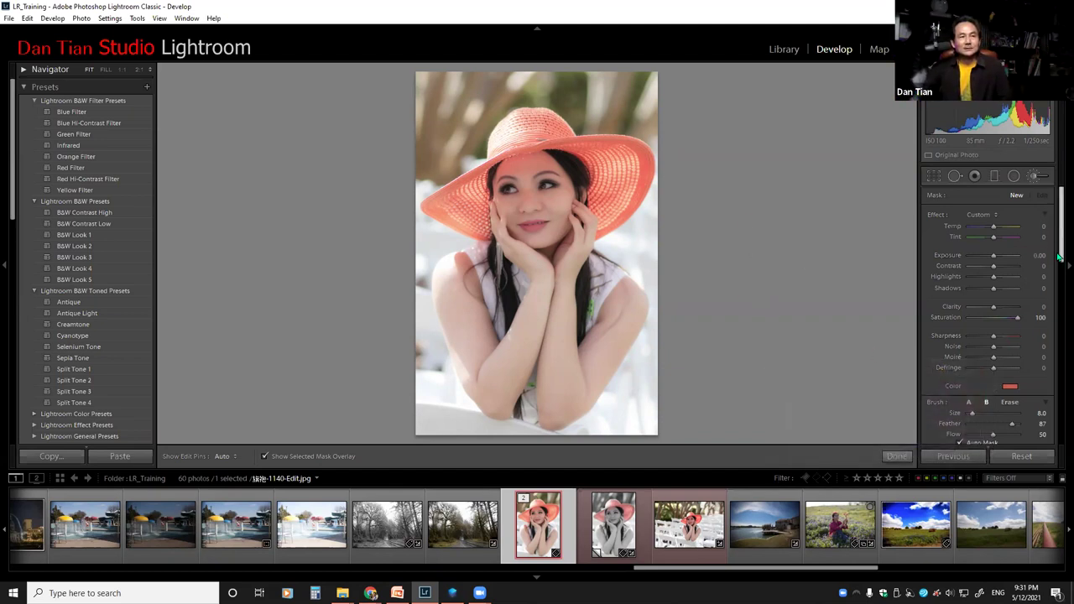
Step: Collapse and re-expand the HSL / Color panel, switching it to the HSL view
scroll(1059, 256, down, 5)
scroll(971, 246, down, 1)
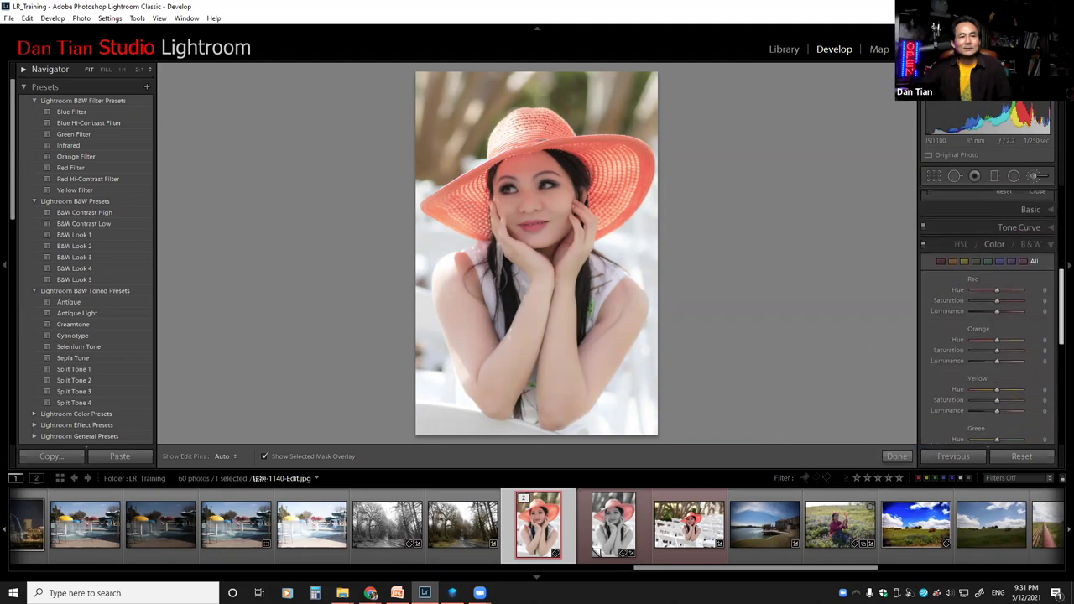
click(974, 249)
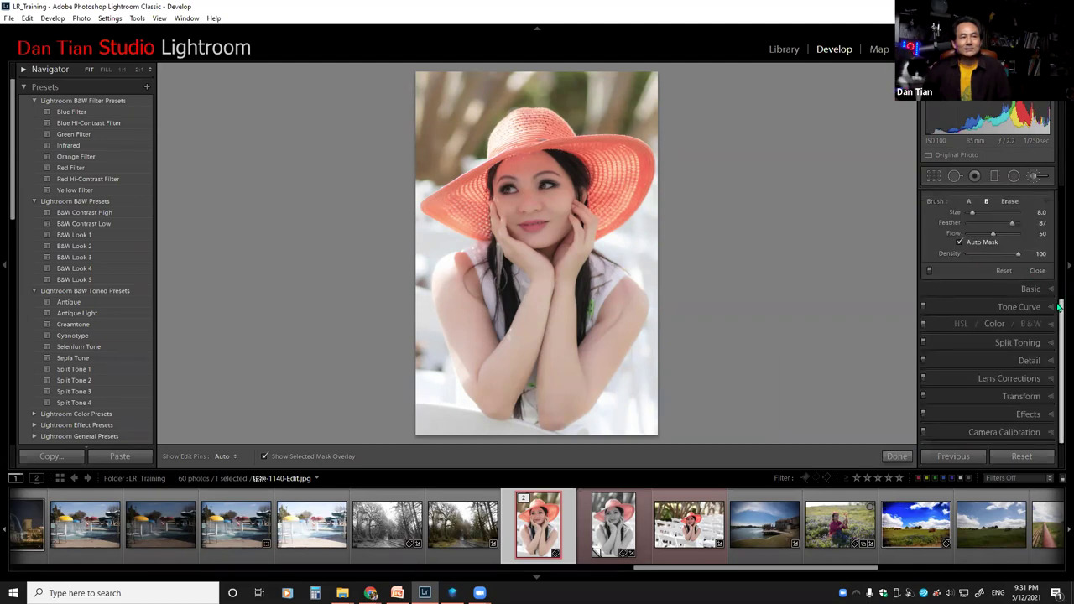
click(956, 324)
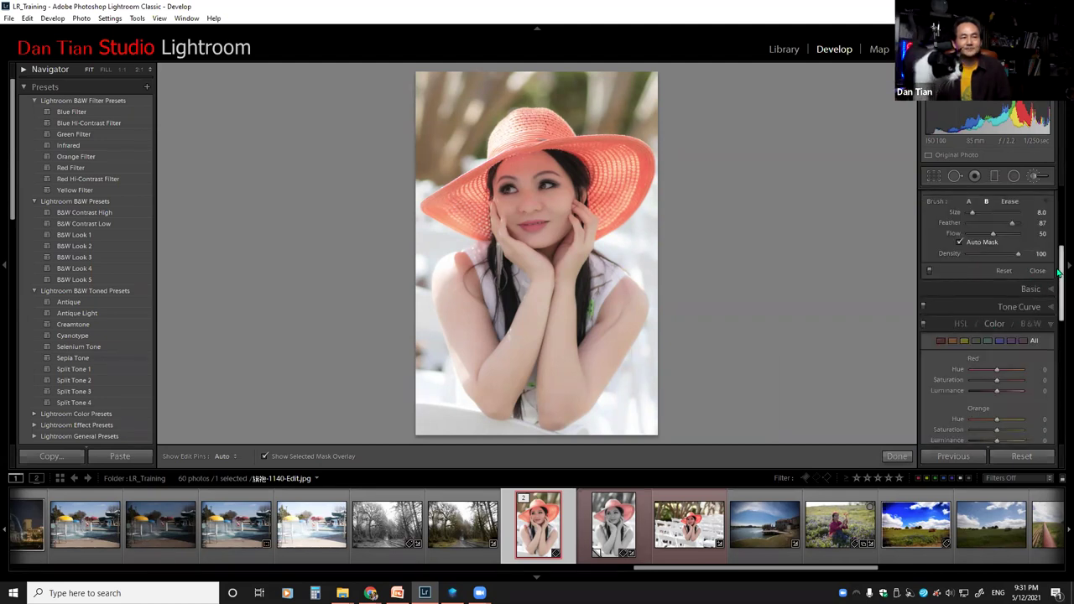
scroll(983, 273, down, 3)
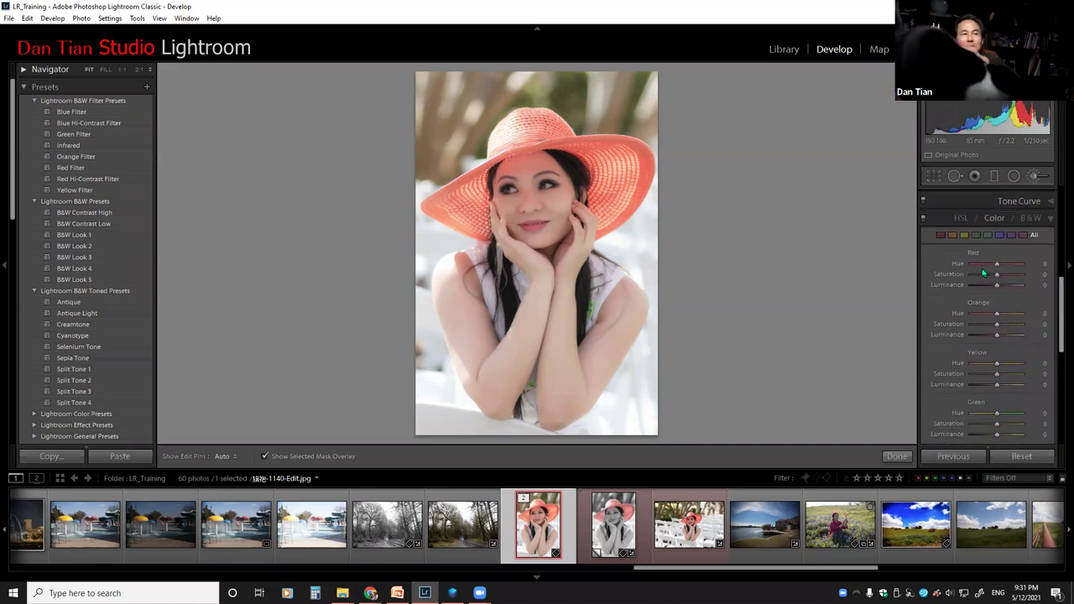
click(961, 217)
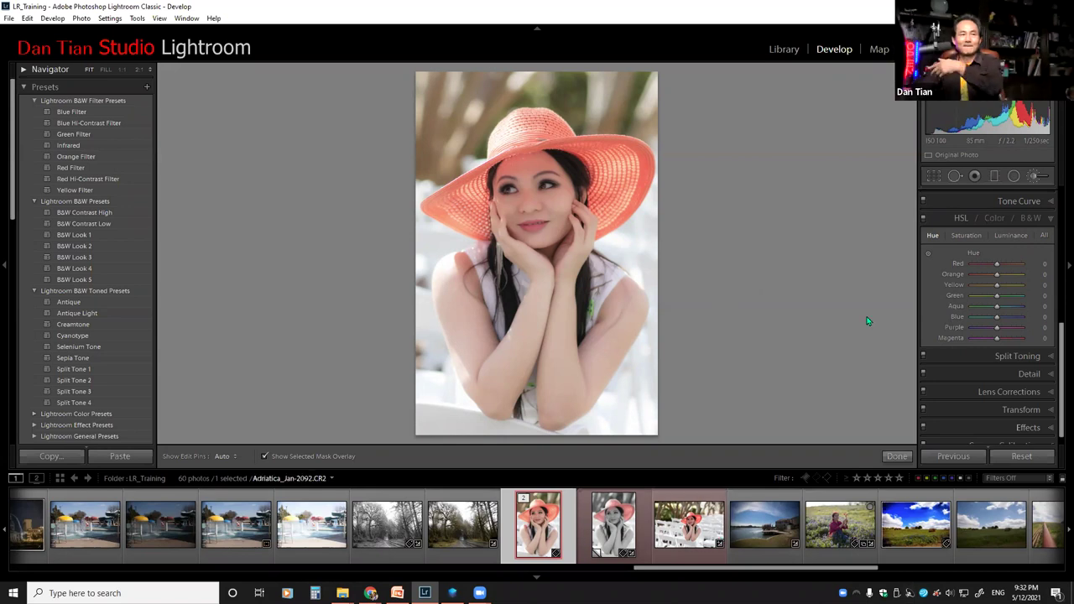
Step: Try the targeted Hue adjustment, then exit it and return to the HSL Hue sliders
click(928, 254)
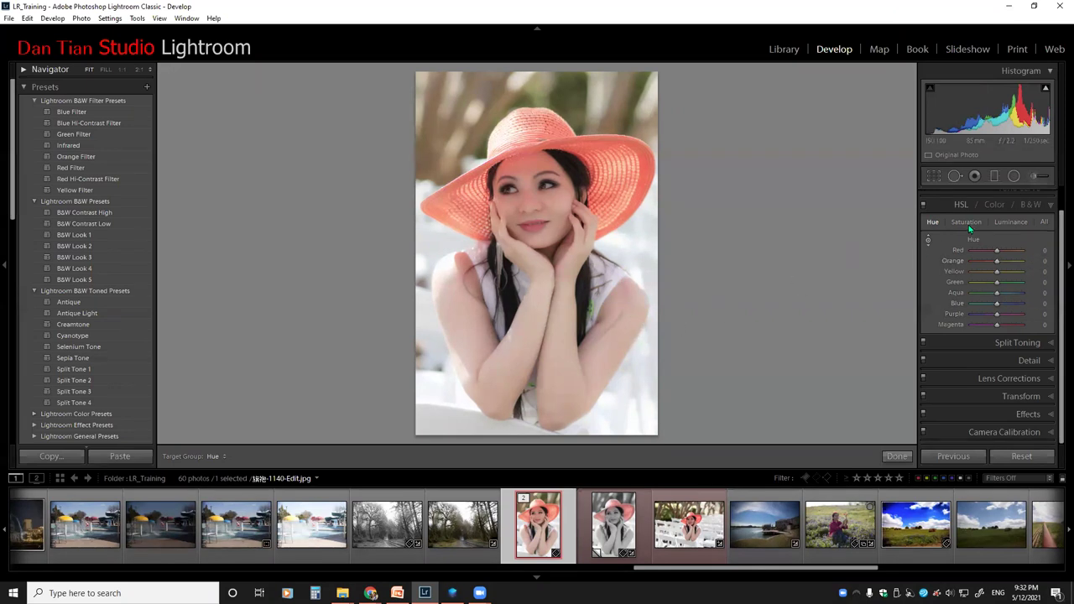
key(Escape)
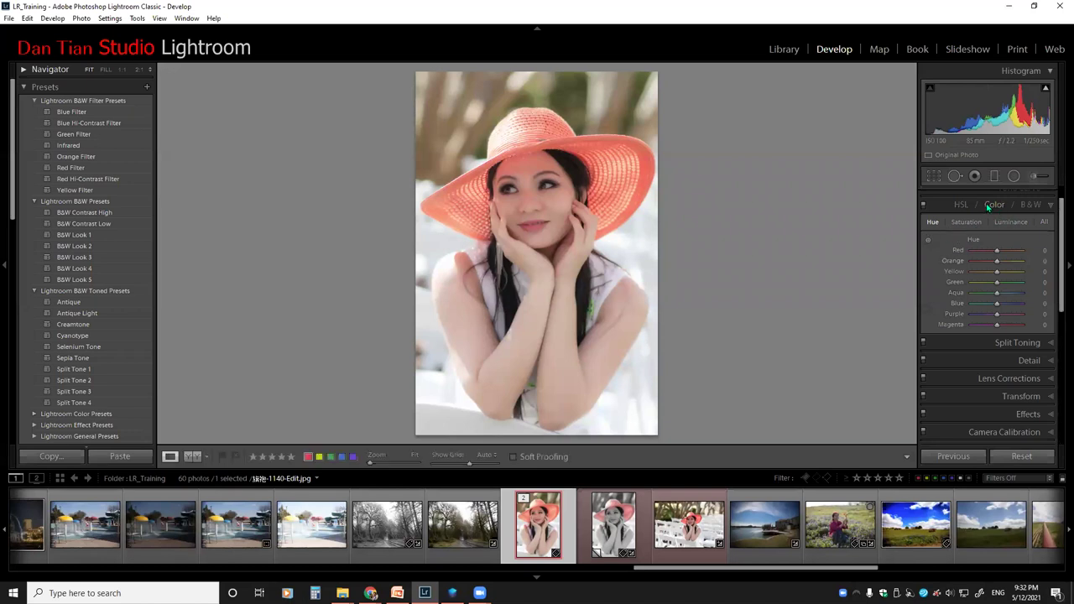
click(988, 207)
click(961, 205)
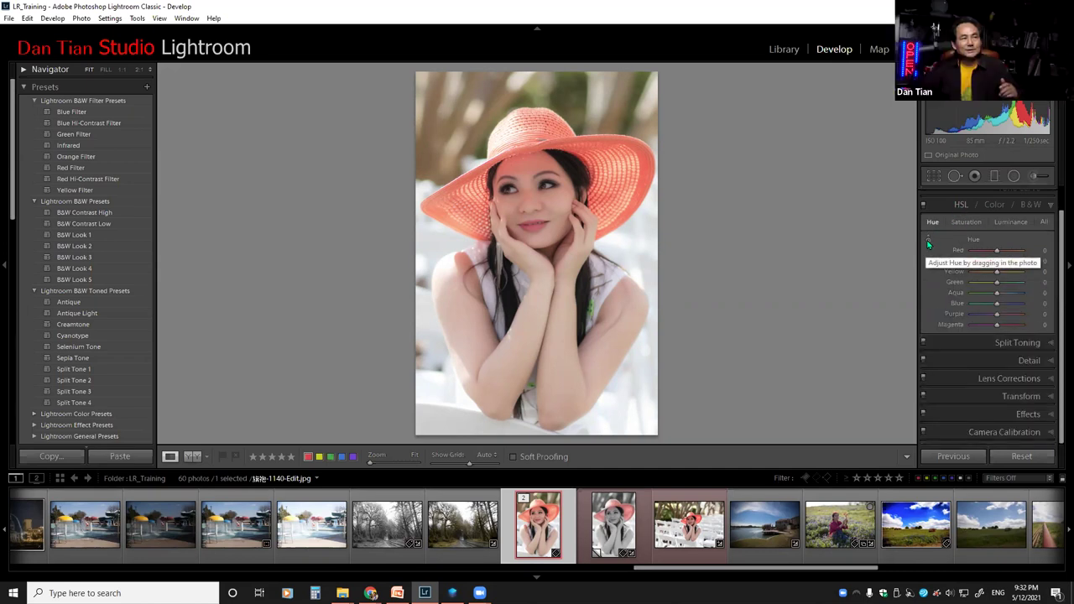
Step: Activate the Hue Targeted Adjustment tool in the HSL panel for the hat portrait
click(926, 241)
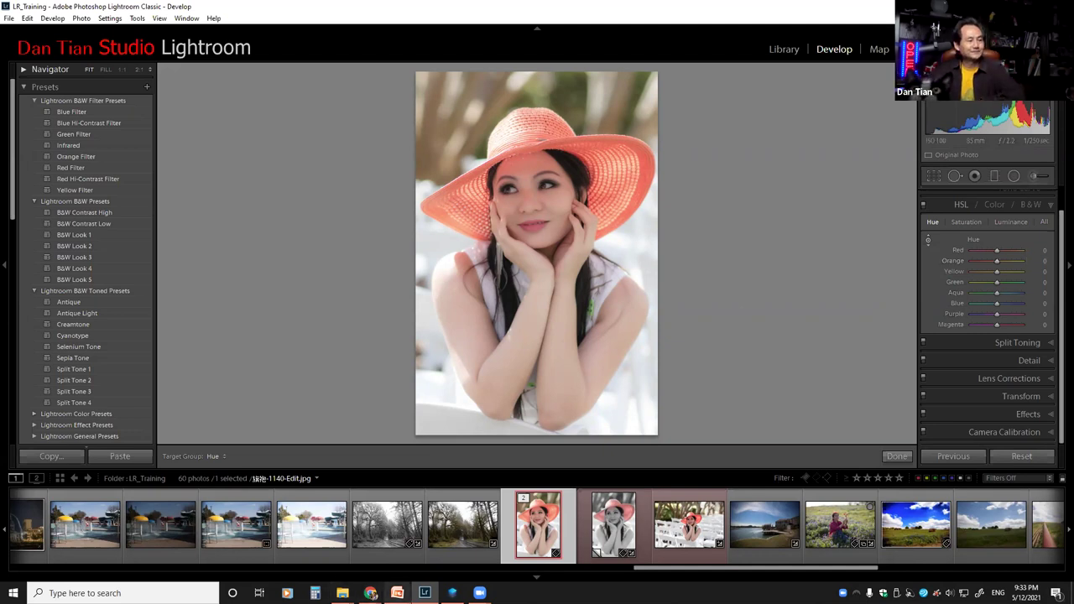
click(397, 593)
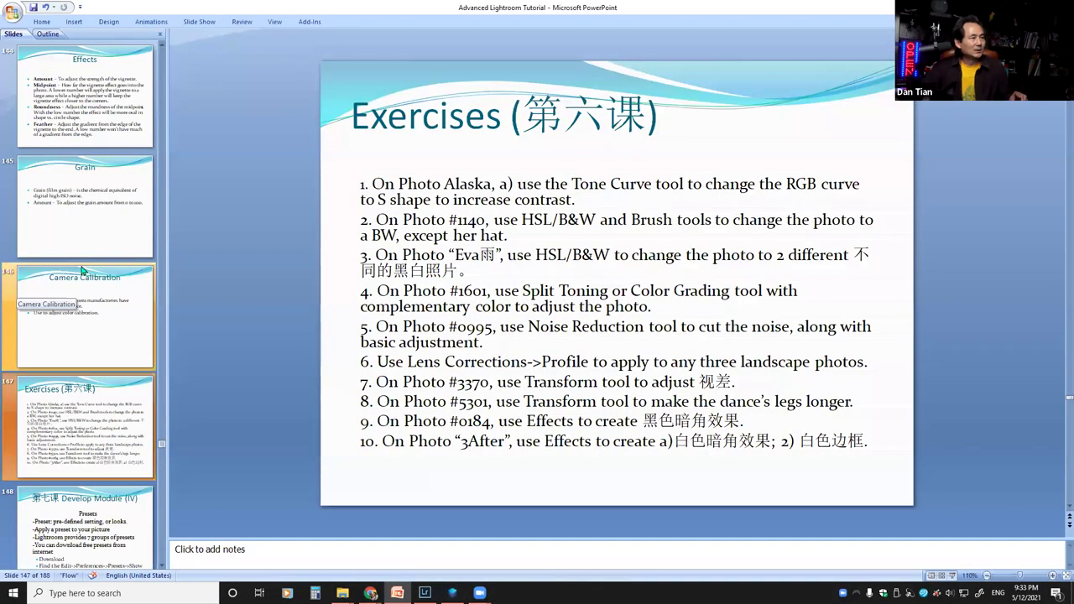
click(87, 236)
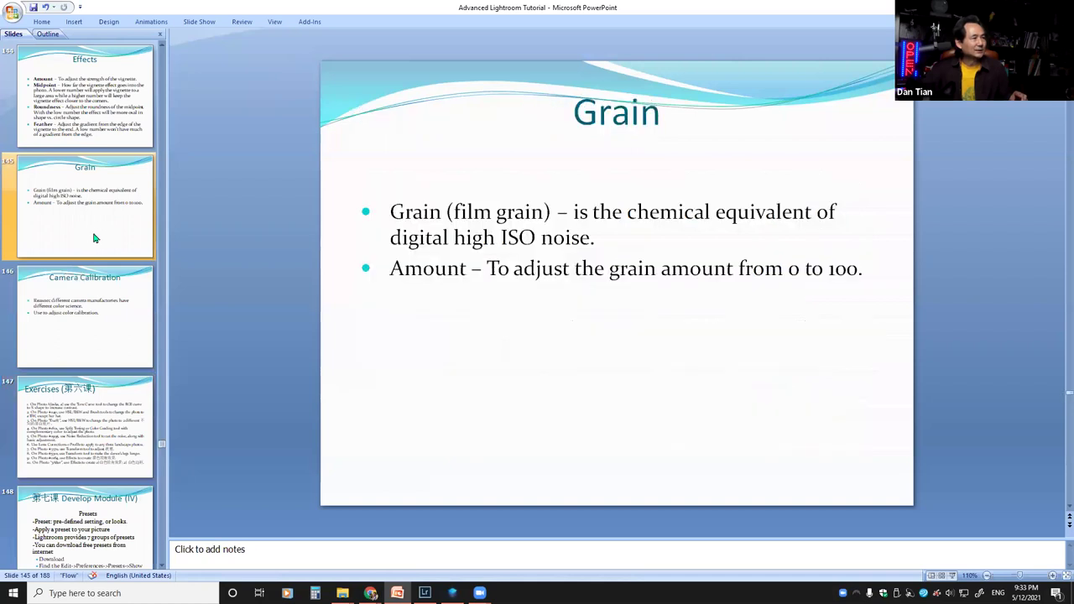
scroll(95, 238, up, 1)
scroll(95, 238, down, 2)
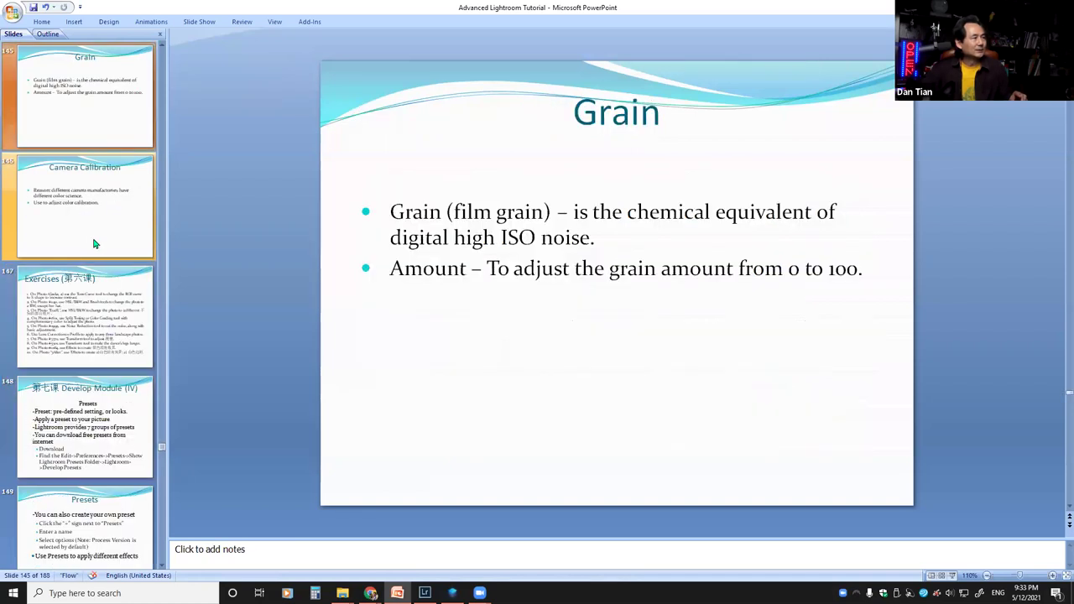
click(89, 324)
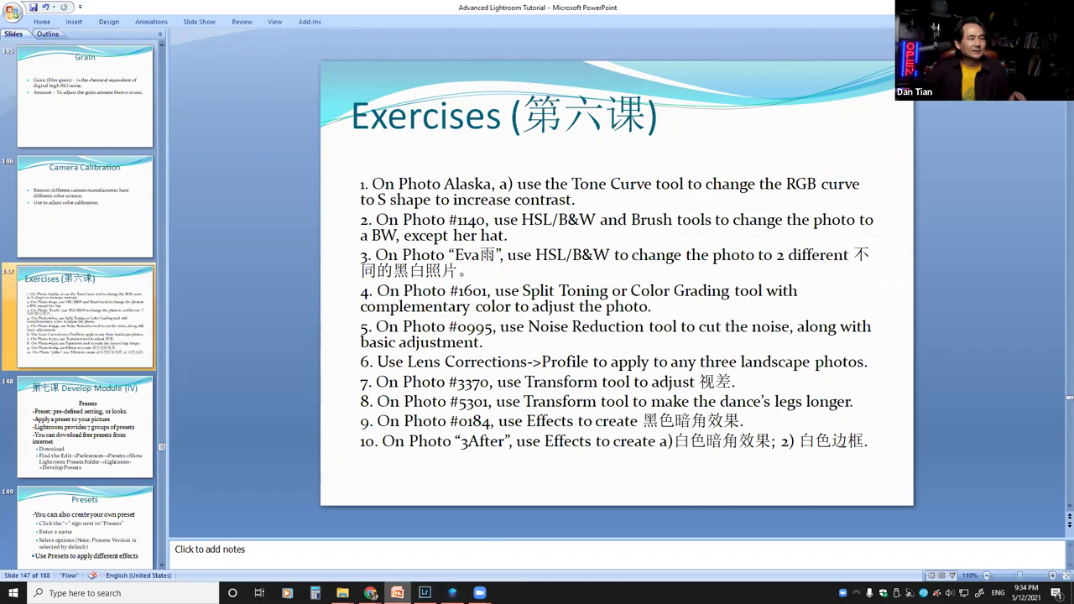
click(424, 592)
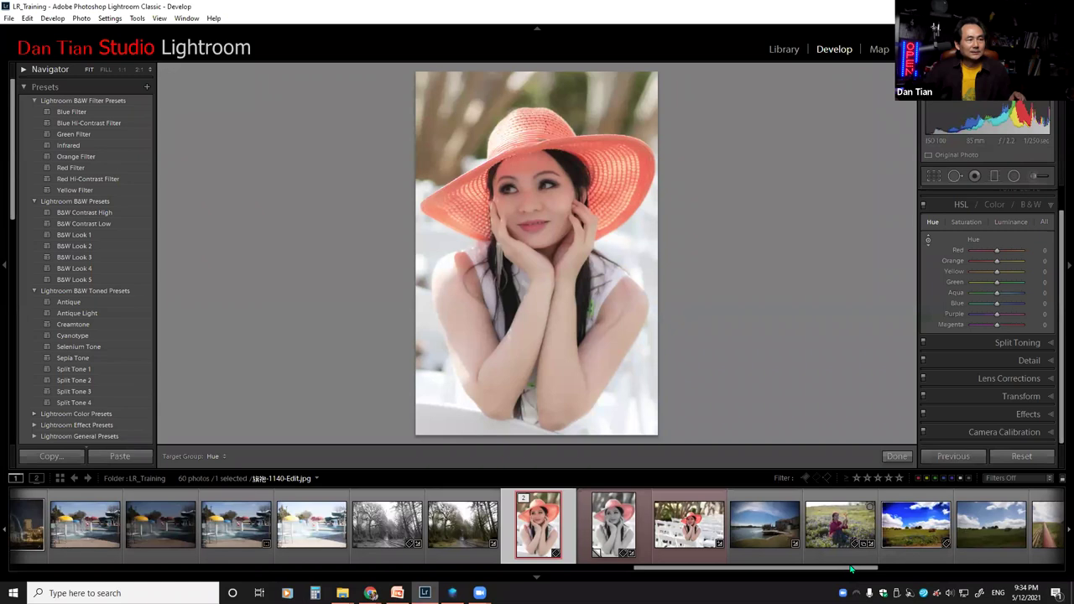
Step: Select the B&W petal portrait and show its Black & White Mix (Green −26 to Purple +15)
drag(867, 571, 971, 564)
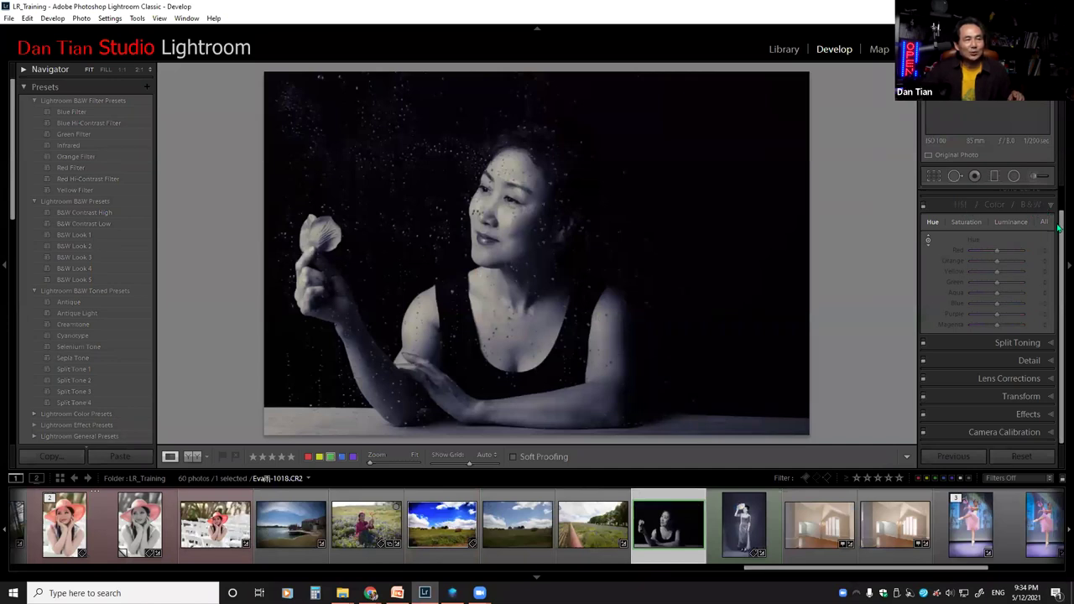
scroll(1059, 214, up, 1)
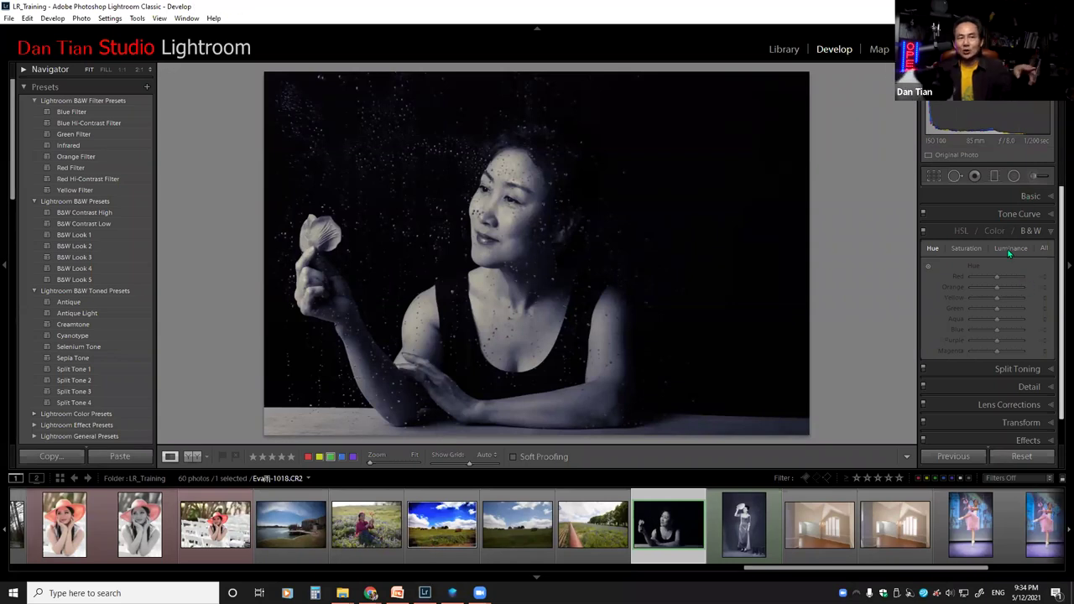
click(1029, 232)
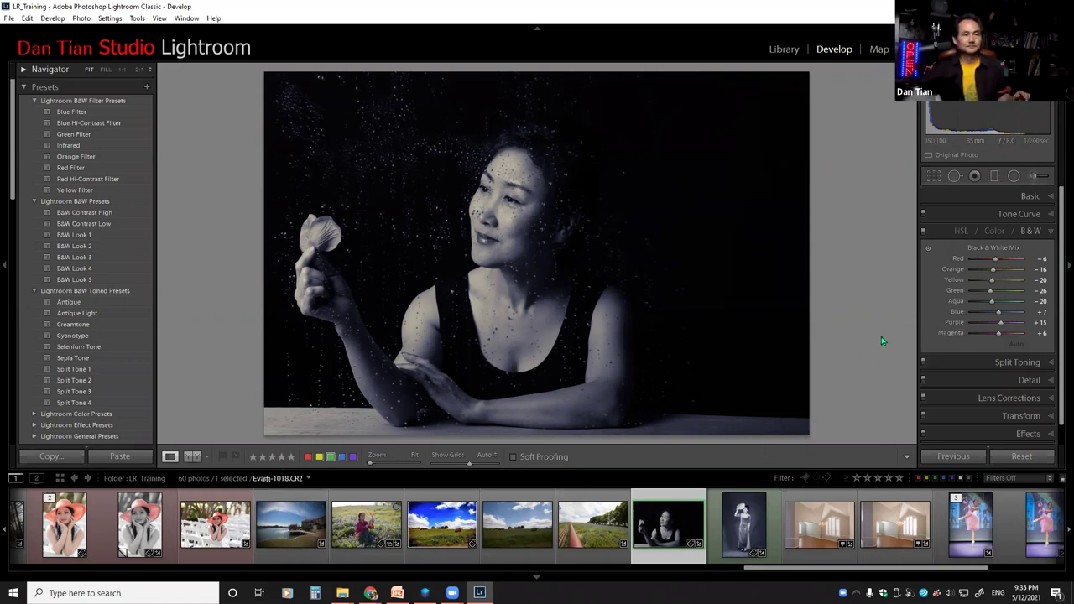
Step: On the hat portrait, activate targeted Luminance adjustment and hide then restore the panels with F8
click(64, 520)
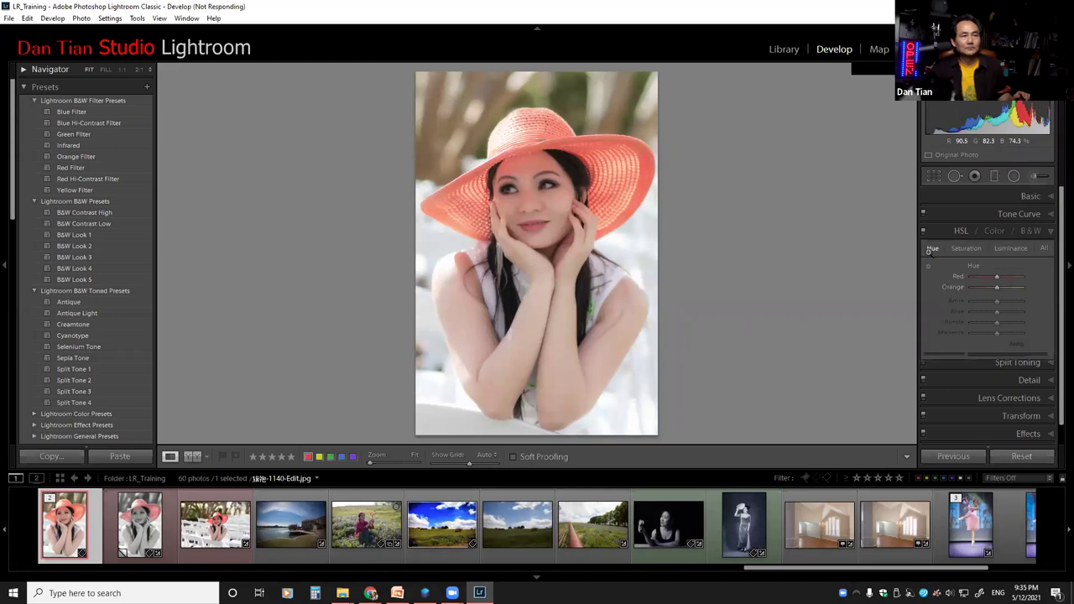
click(1008, 245)
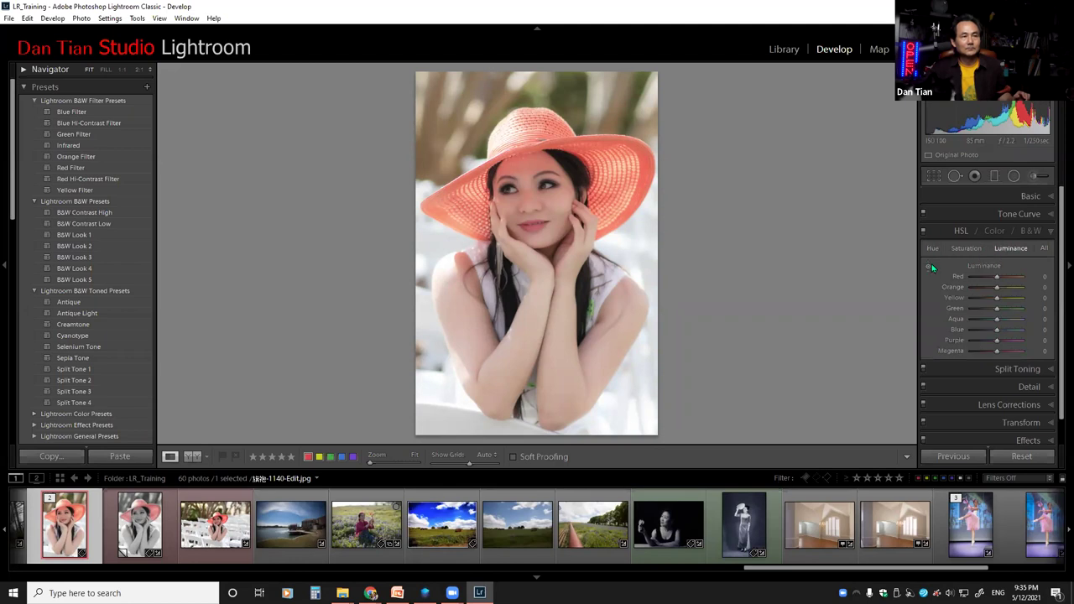
key(ctrl+alt+shift+l)
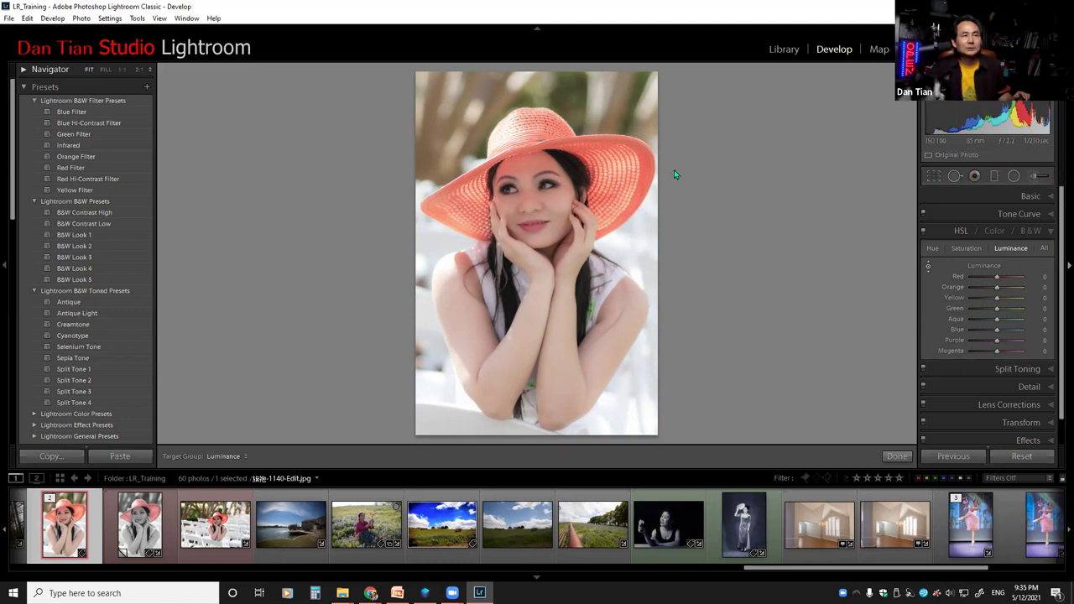
key(F8)
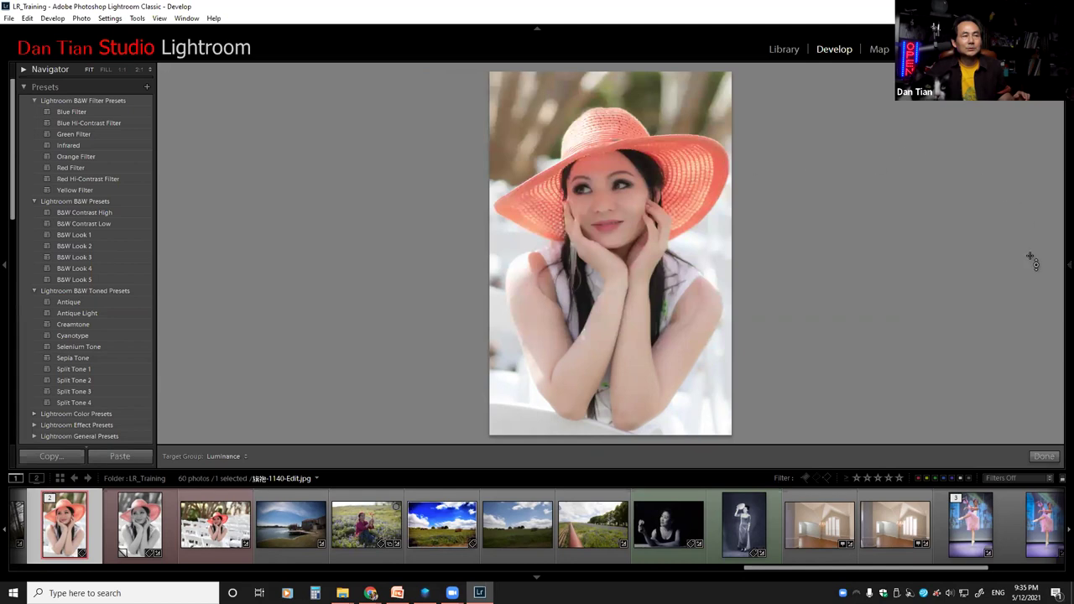
mouse_move(1057, 270)
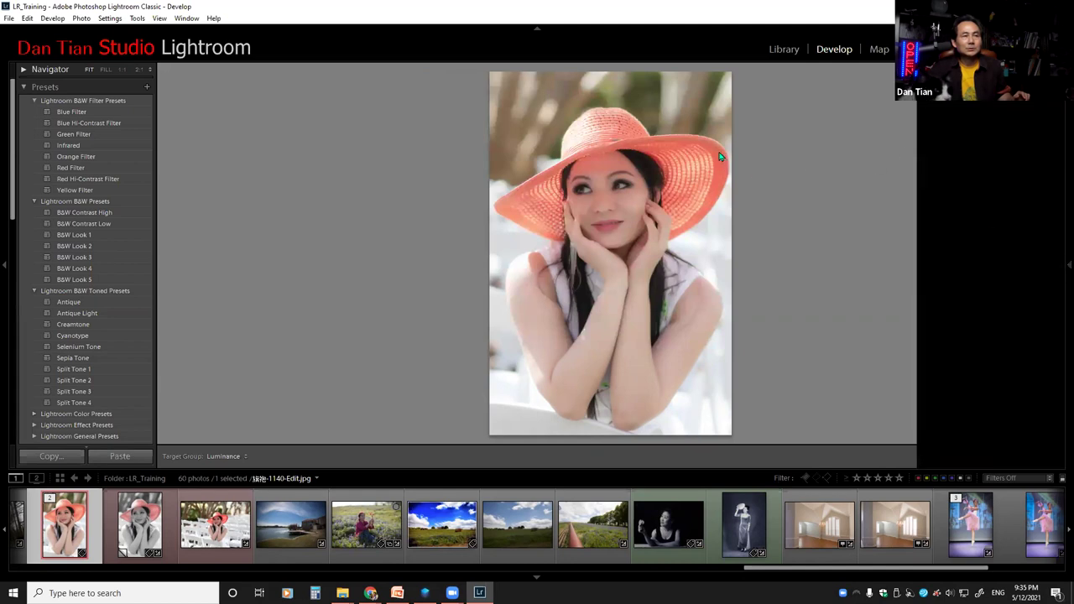
key(F8)
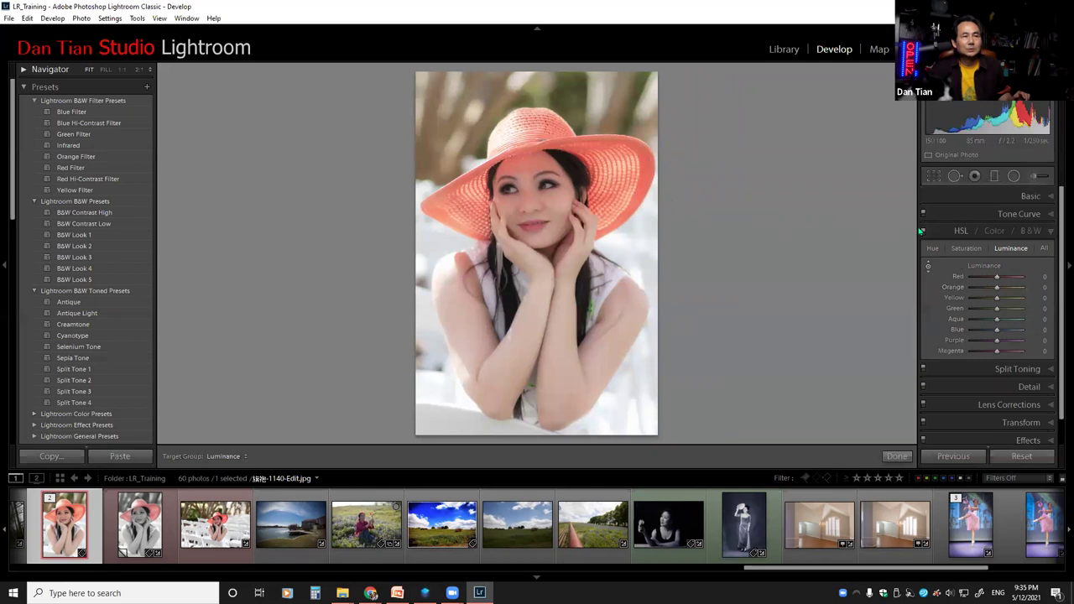
Step: Switch to the targeted Hue adjustment, then open the black-and-white petal portrait
click(962, 229)
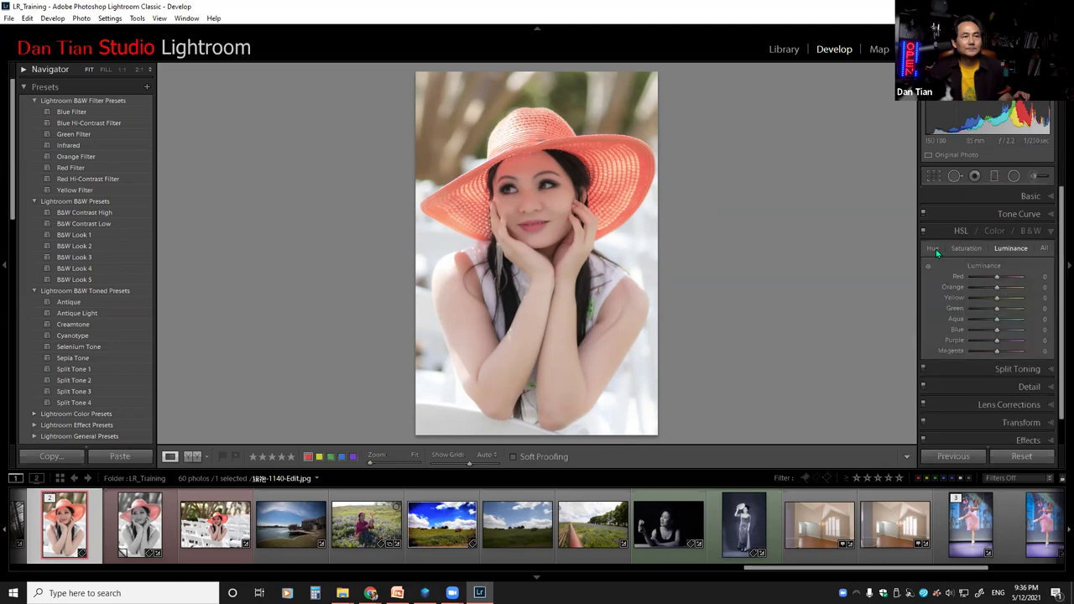
click(933, 249)
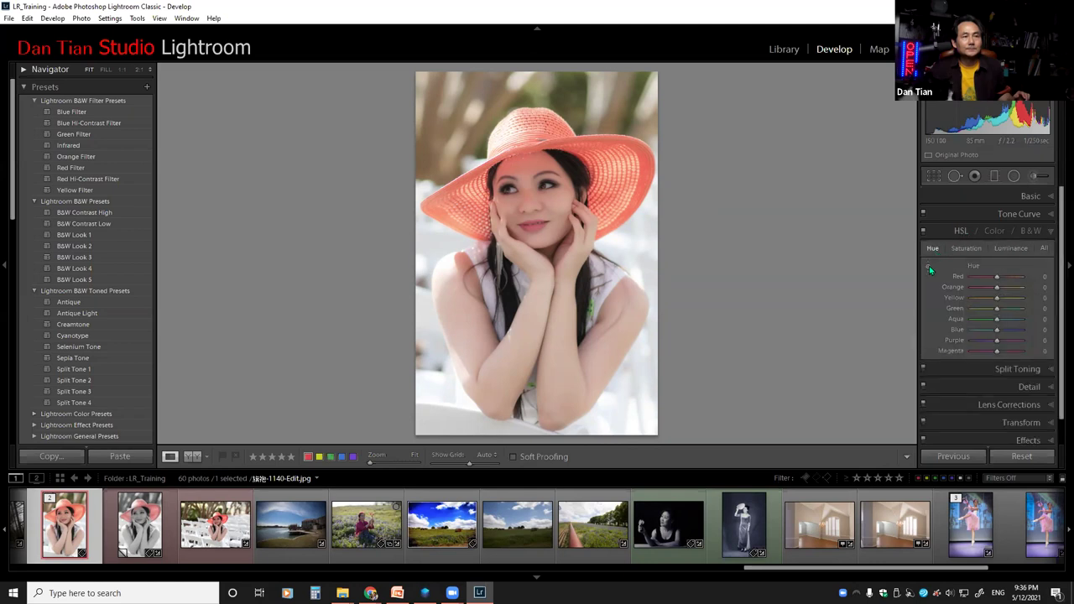
click(928, 266)
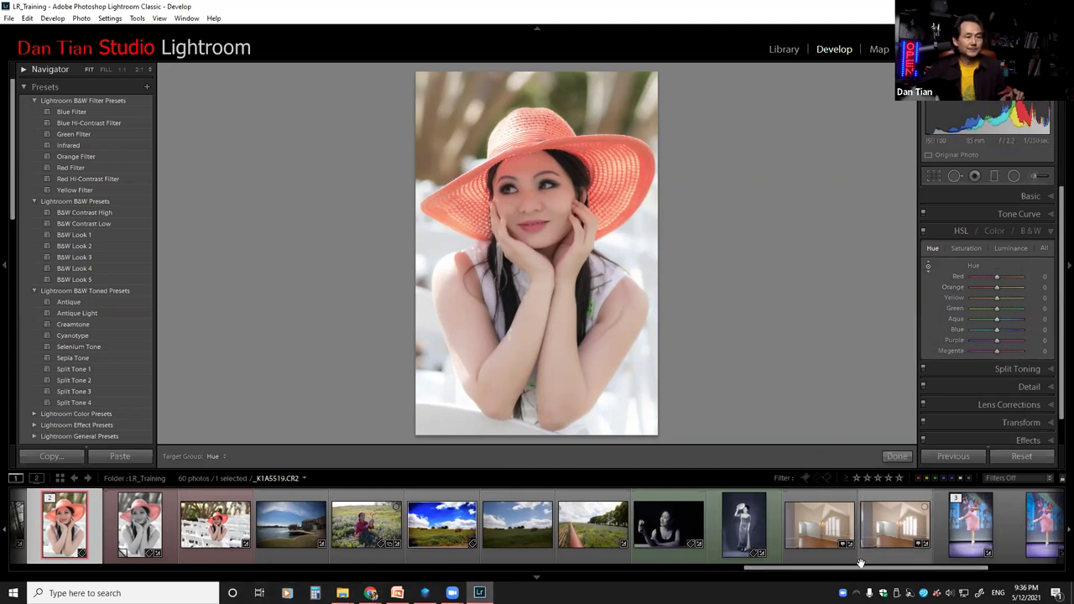
click(682, 537)
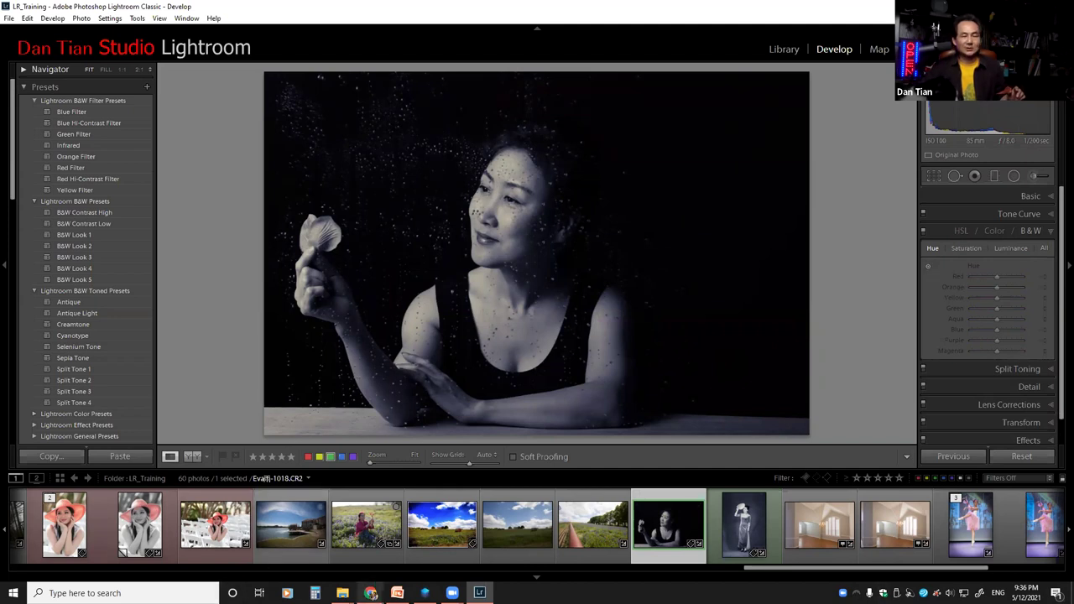
mouse_move(370, 589)
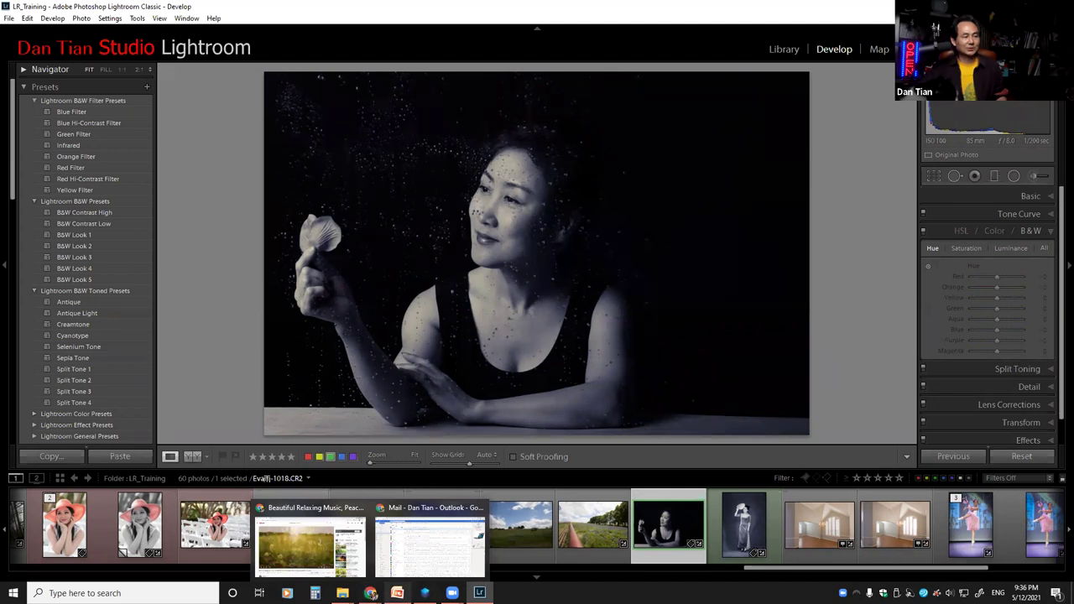
click(398, 593)
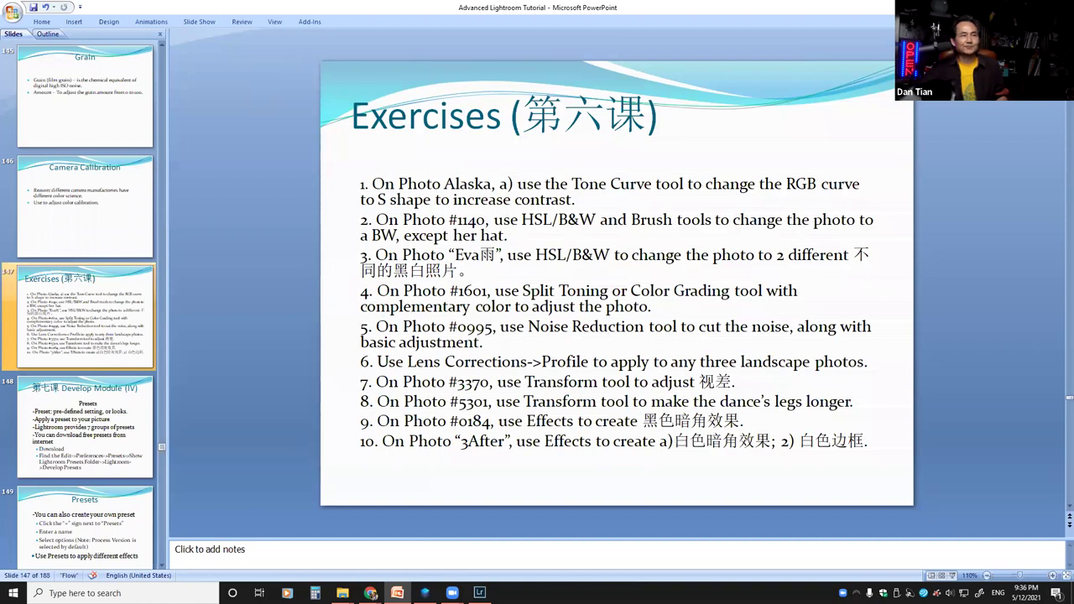
key(alt+Tab)
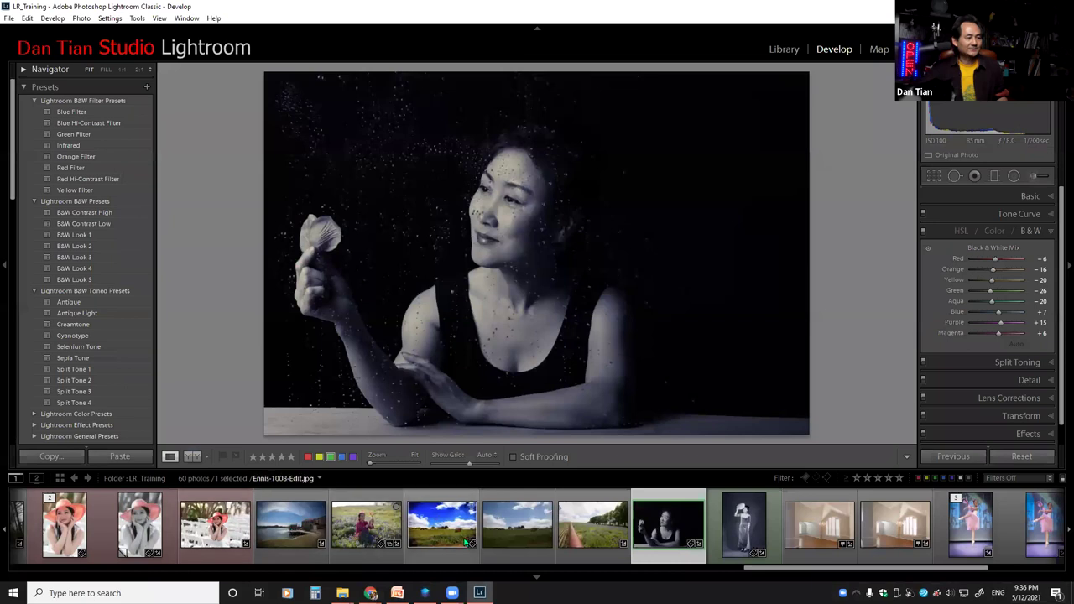
Step: Open _K1A1601-Edit.jpg, the monochrome portrait of the standing woman with a round fan
click(723, 527)
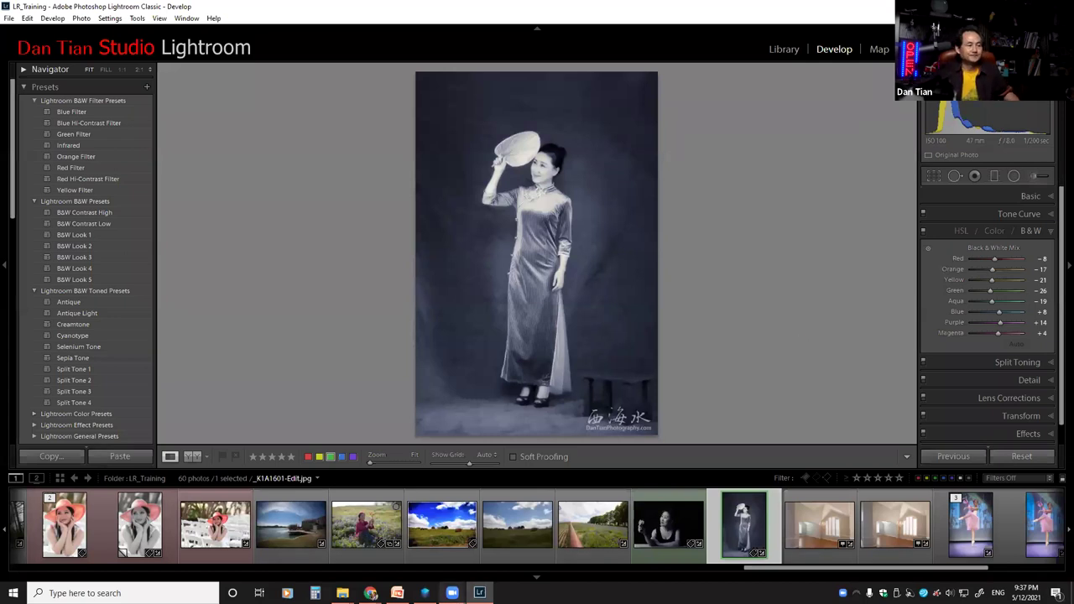
Step: Bring up the lesson deck and step back from the Grain slide to both Effects vignette slides
mouse_move(397, 592)
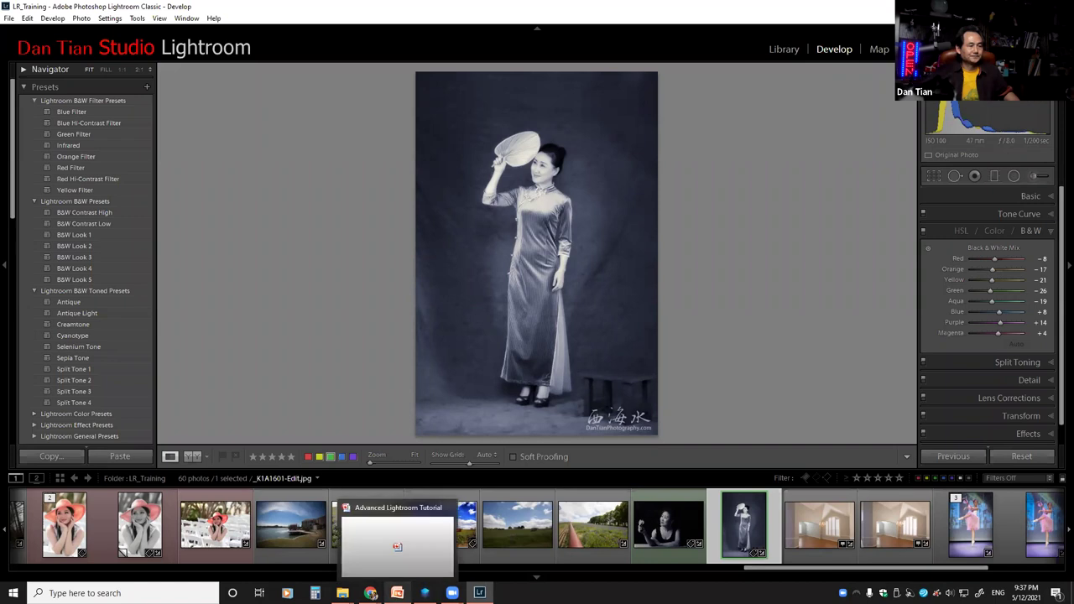
click(397, 543)
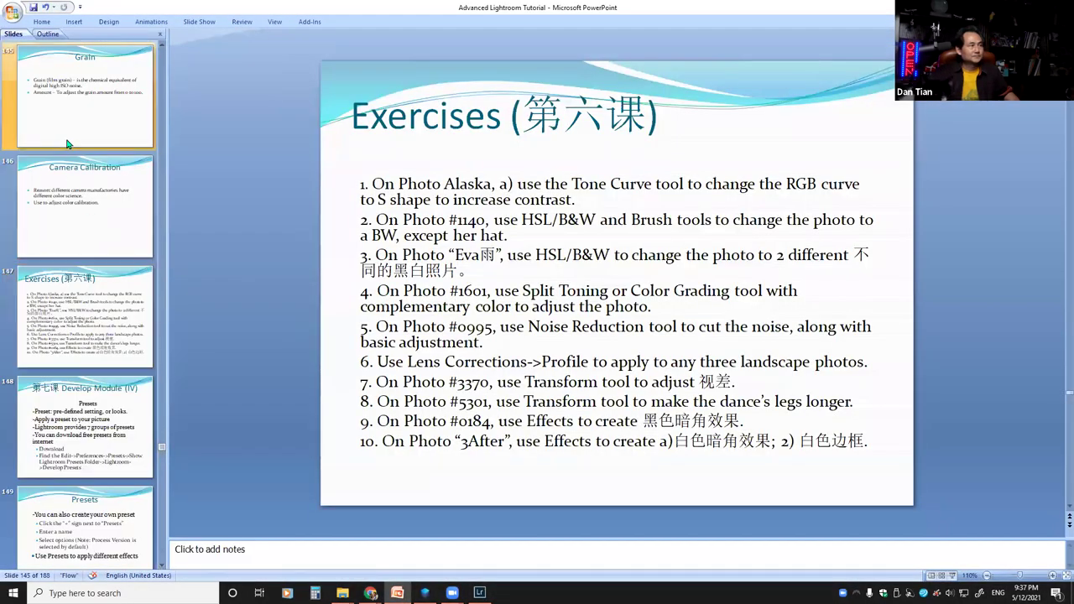
click(67, 144)
scroll(67, 145, up, 2)
click(65, 136)
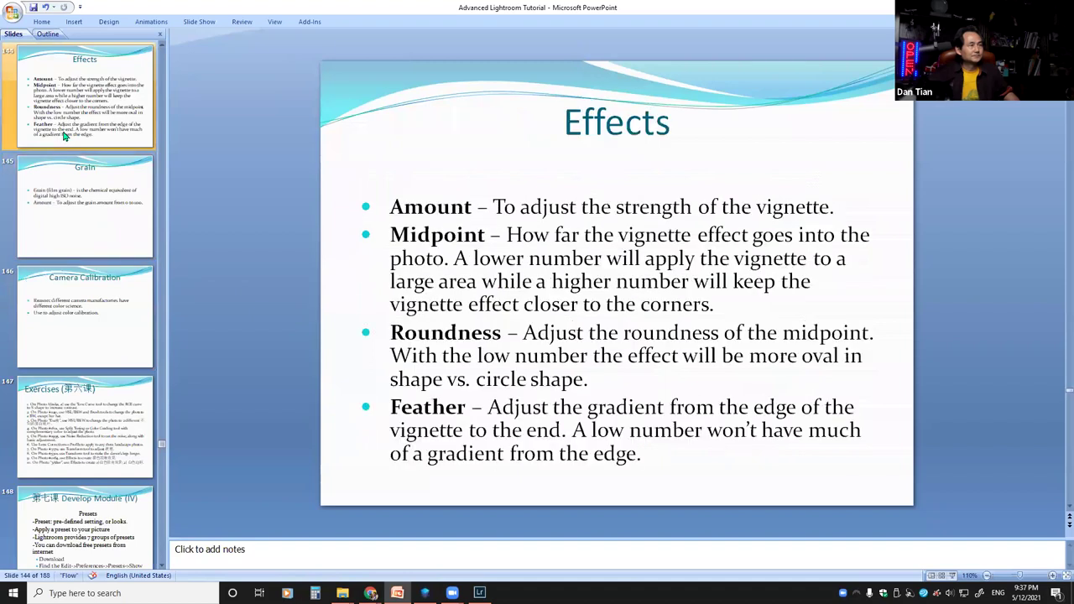
scroll(65, 136, up, 2)
click(73, 114)
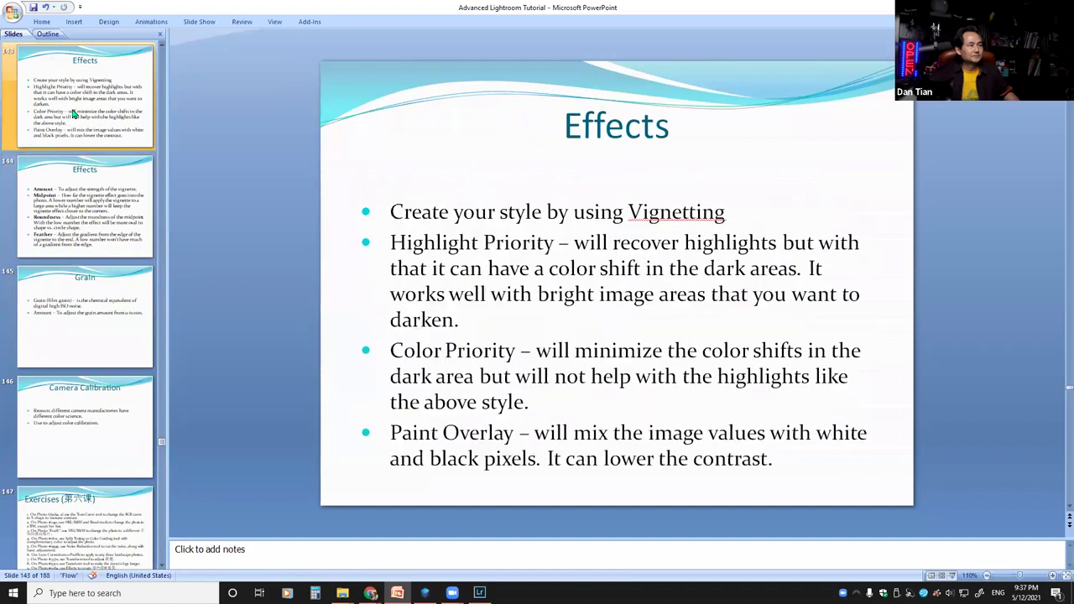
Step: Move back through the two Lens Corrections slides to the Split Toning slide
scroll(73, 113, up, 6)
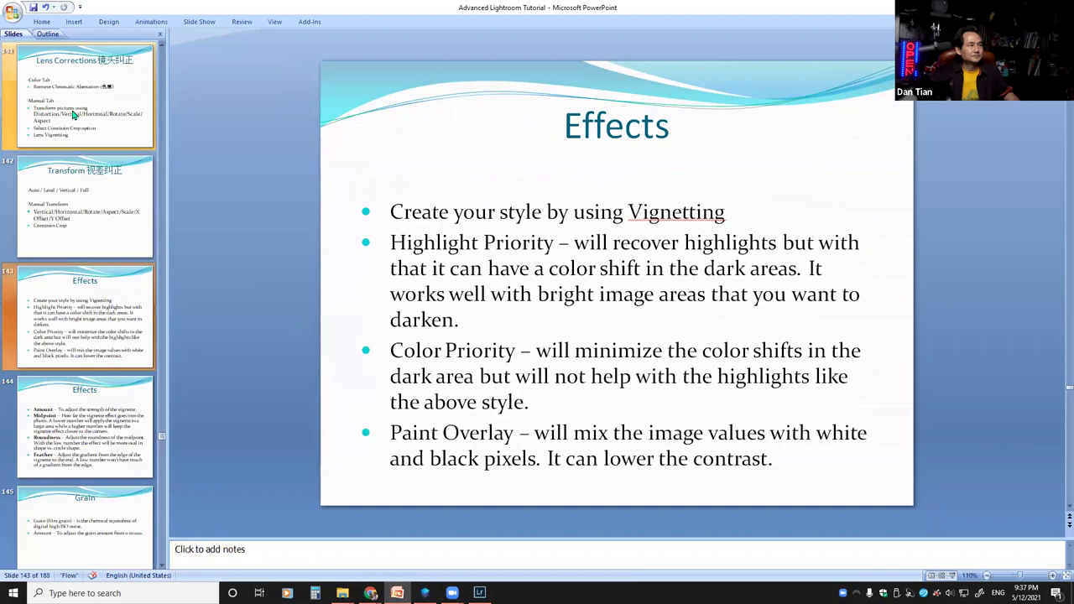
click(73, 115)
scroll(73, 116, up, 2)
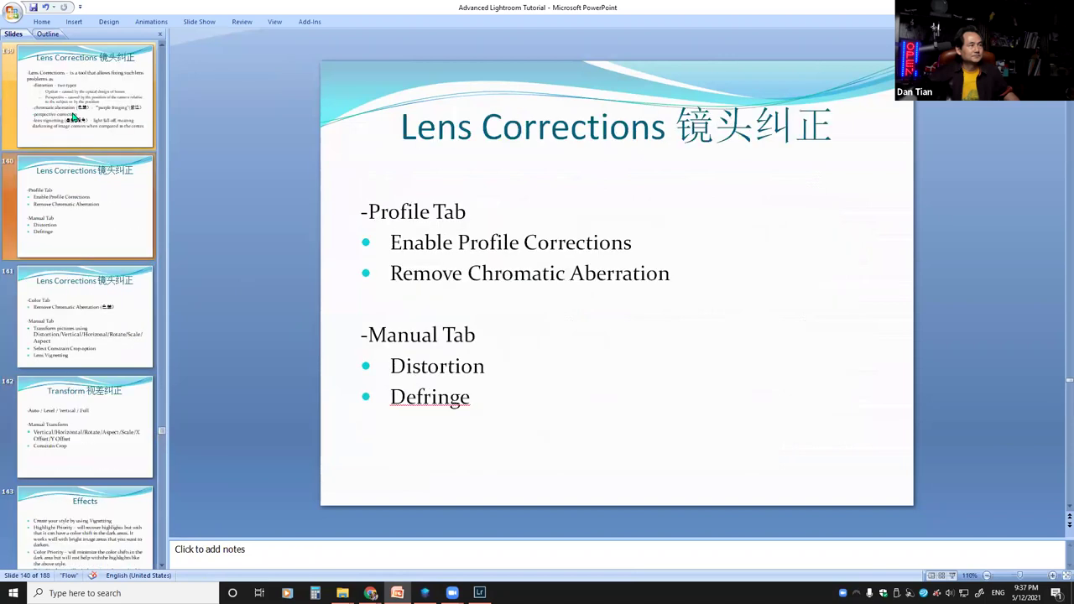
click(74, 116)
scroll(74, 118, up, 10)
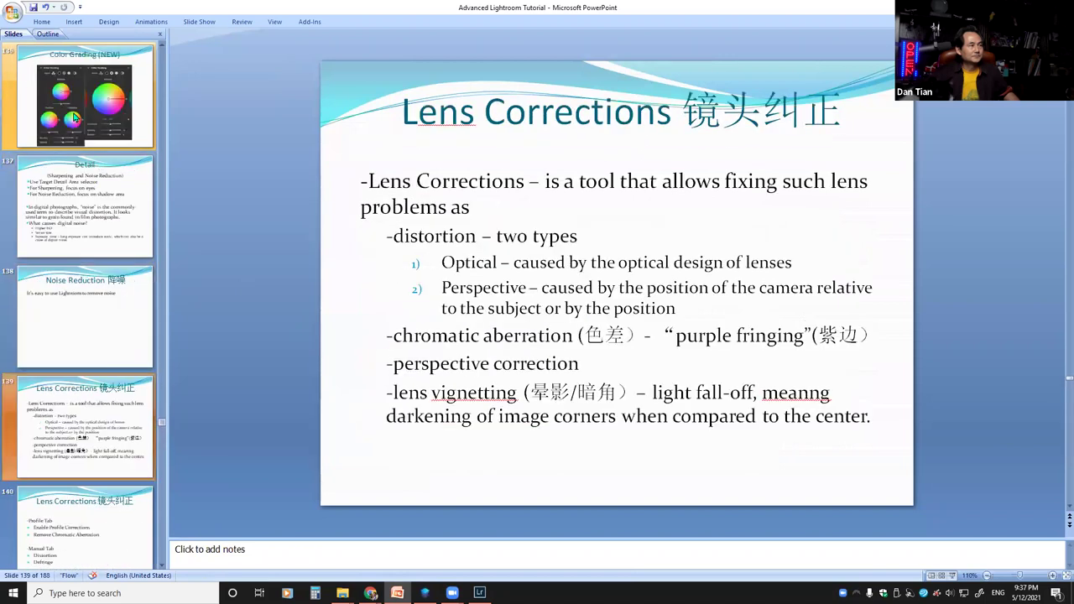
scroll(74, 118, up, 2)
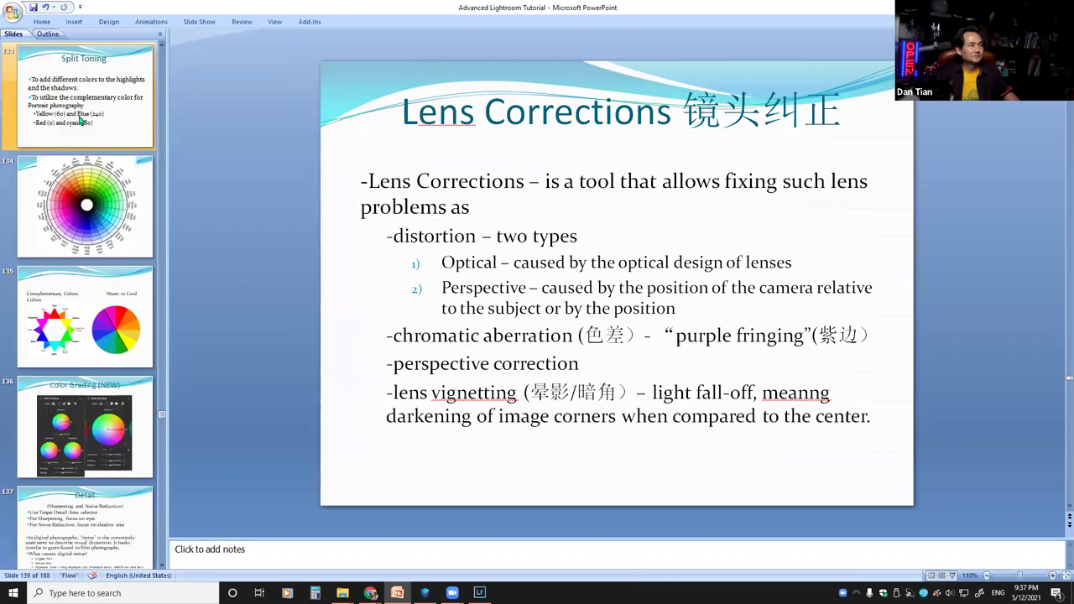
click(80, 122)
Step: Continue back past the B&W, Color, HSL and RGB slides to slide 128, RGB Curve
scroll(80, 122, up, 2)
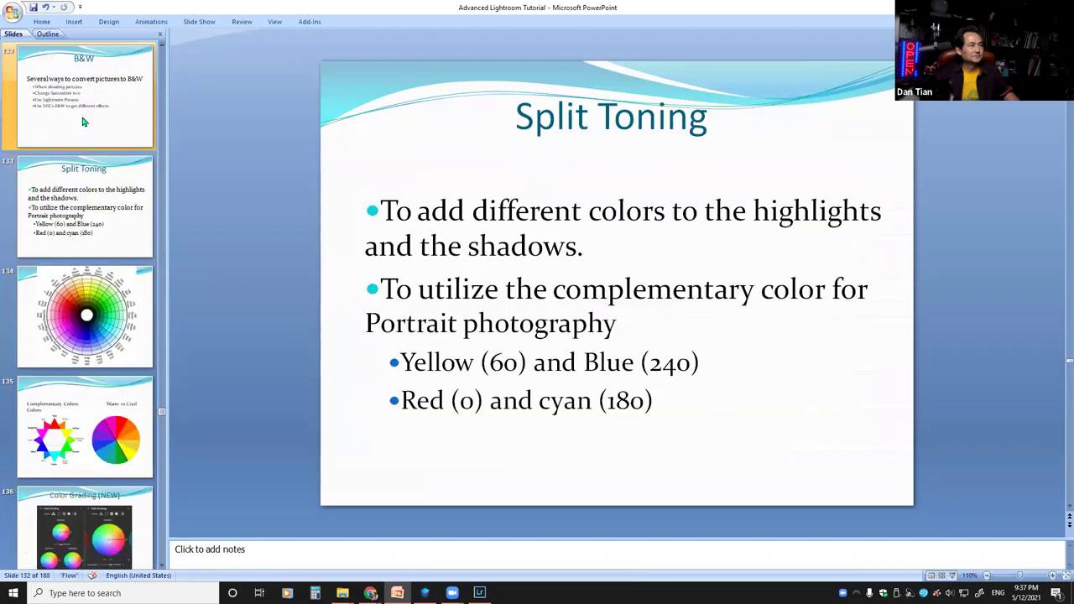
click(82, 122)
scroll(83, 121, up, 2)
click(82, 122)
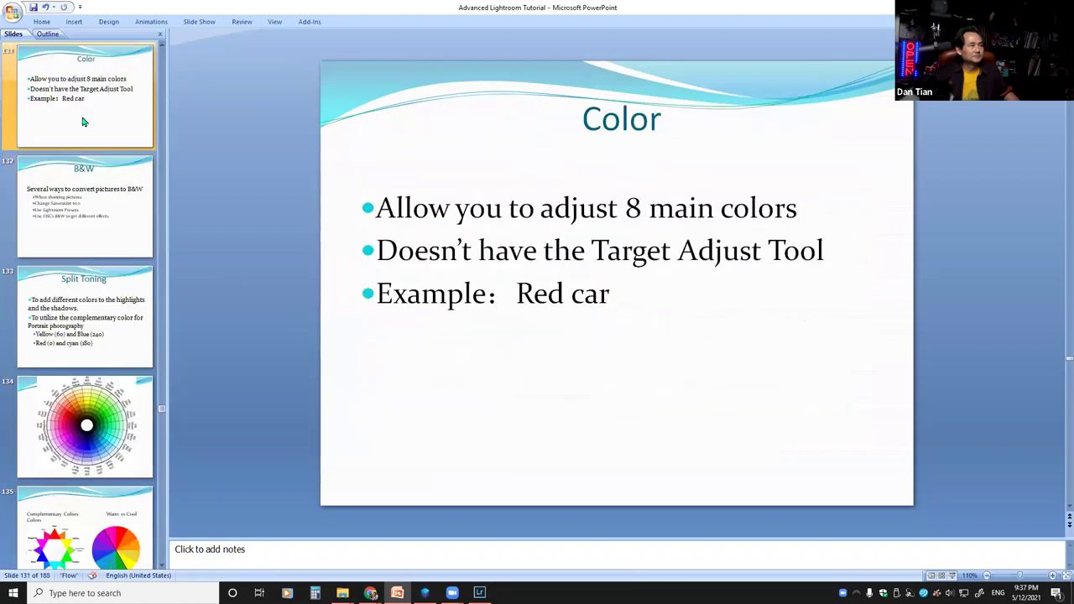
scroll(82, 121, up, 2)
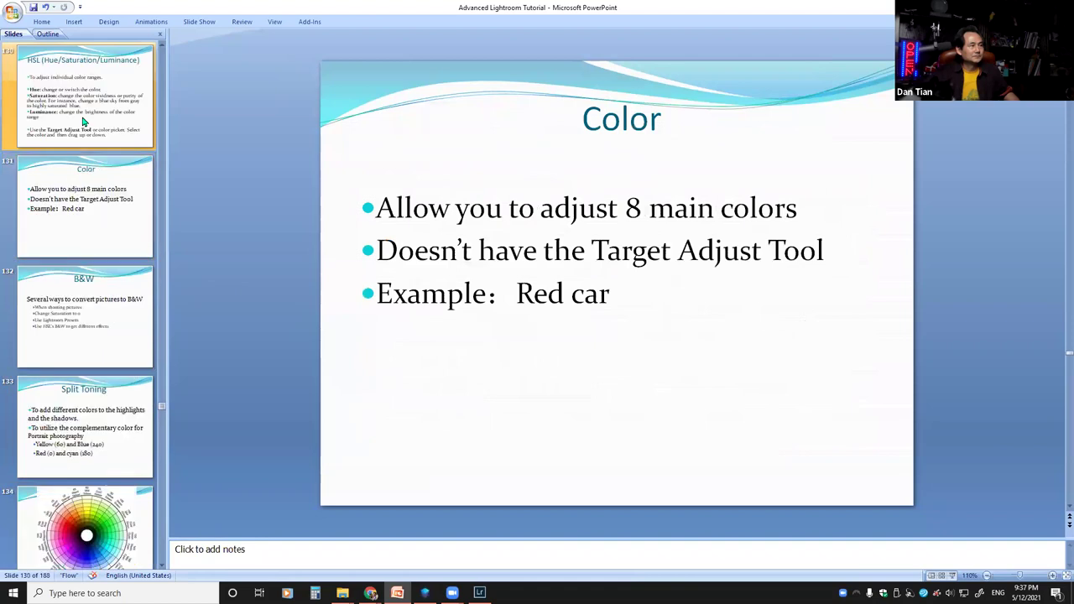
click(82, 121)
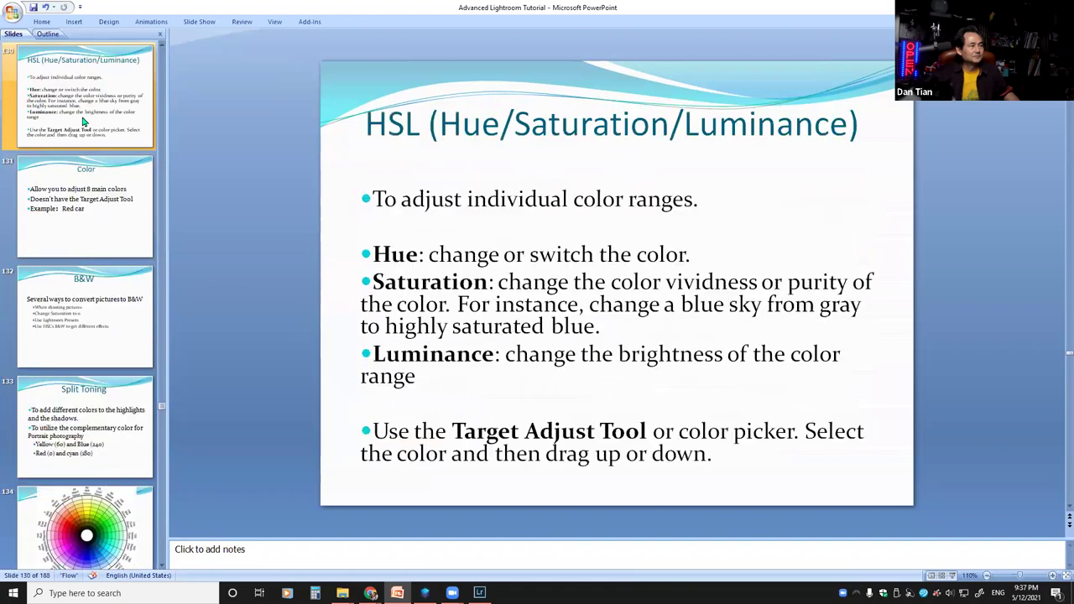
scroll(83, 122, up, 2)
click(82, 121)
scroll(83, 123, up, 2)
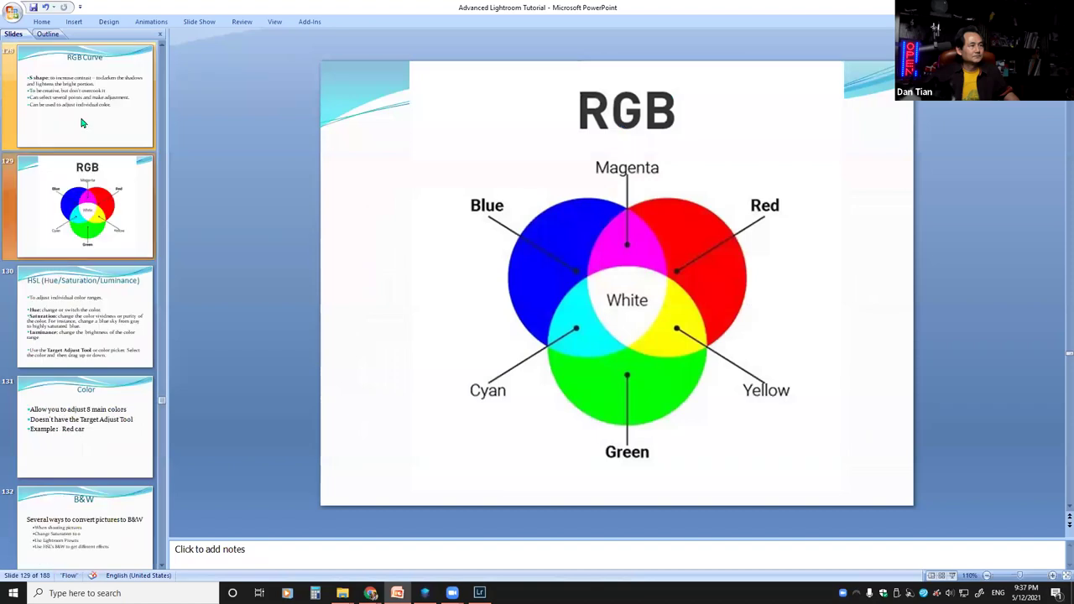
click(82, 123)
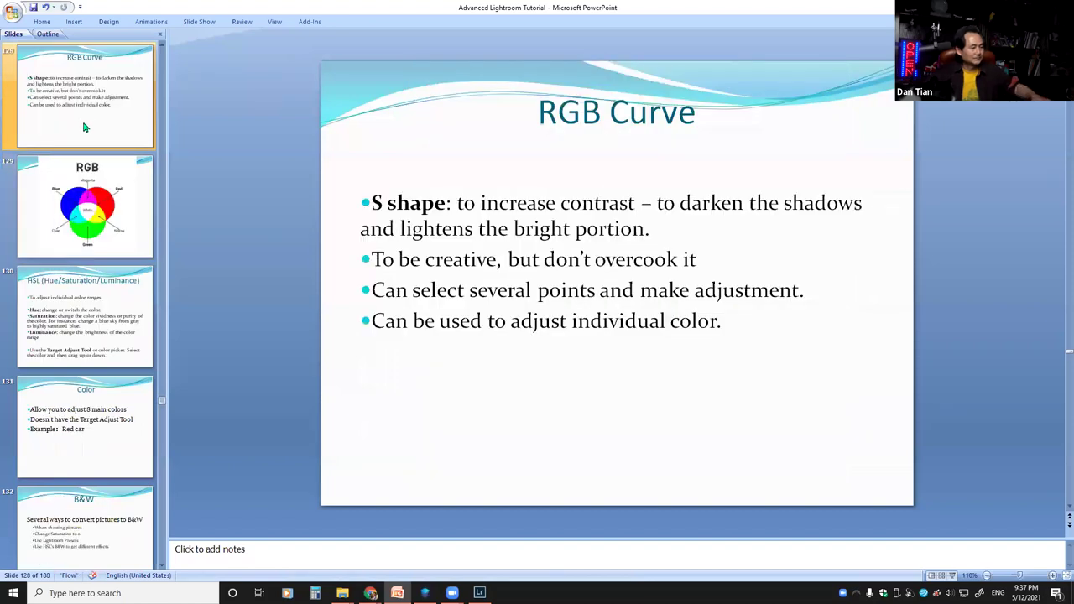
Step: Set the qipao portrait's Split Toning Balance to -64 in Lightroom, then return to the slides
key(alt+Tab)
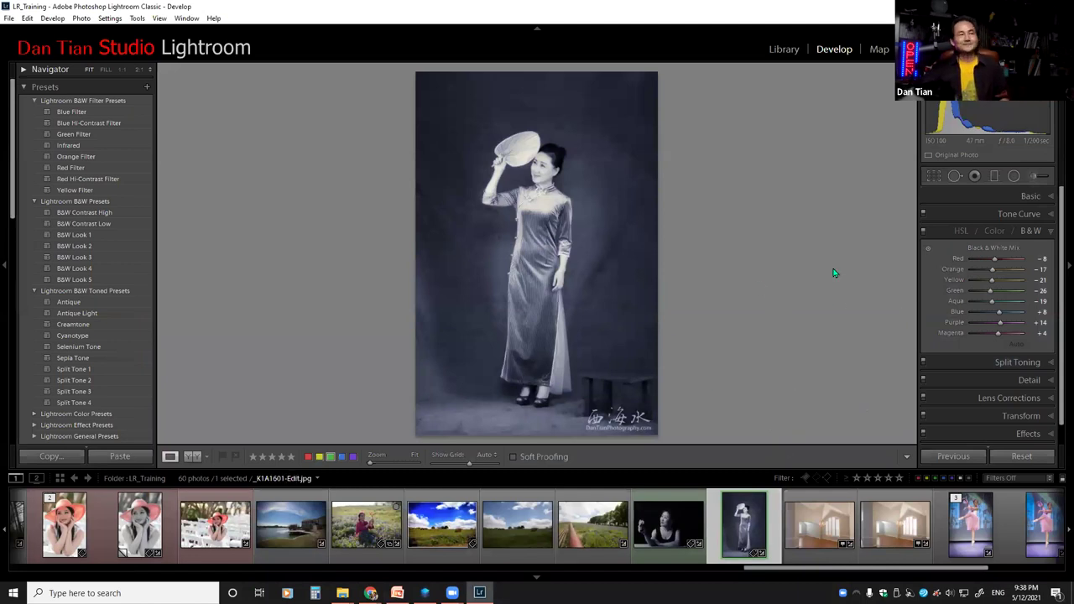
click(1003, 364)
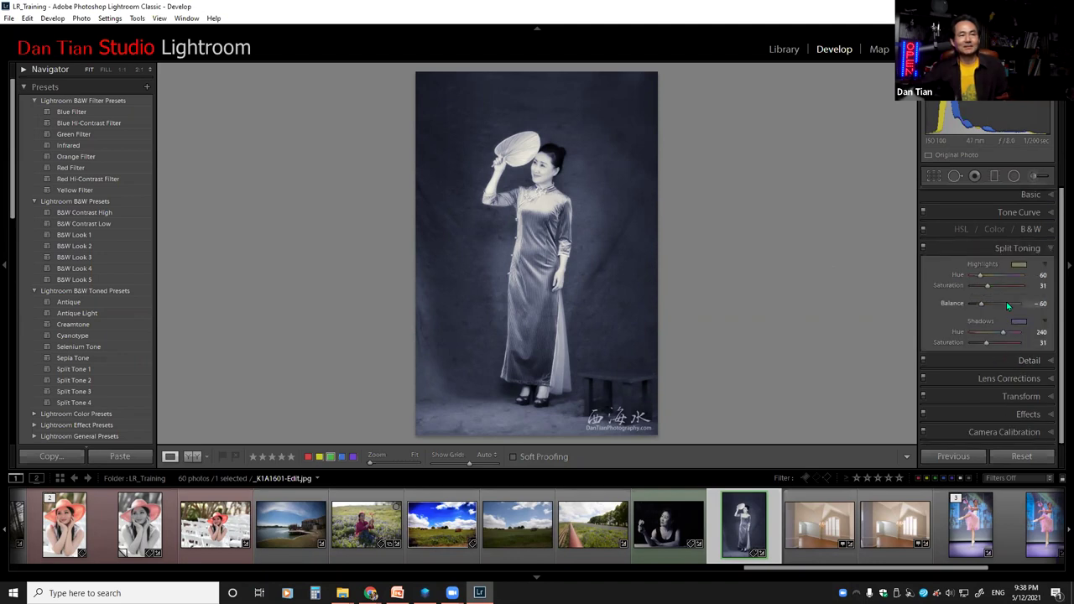
mouse_move(982, 308)
mouse_down()
mouse_move(998, 306)
mouse_move(974, 313)
mouse_move(1011, 307)
mouse_move(970, 309)
mouse_up()
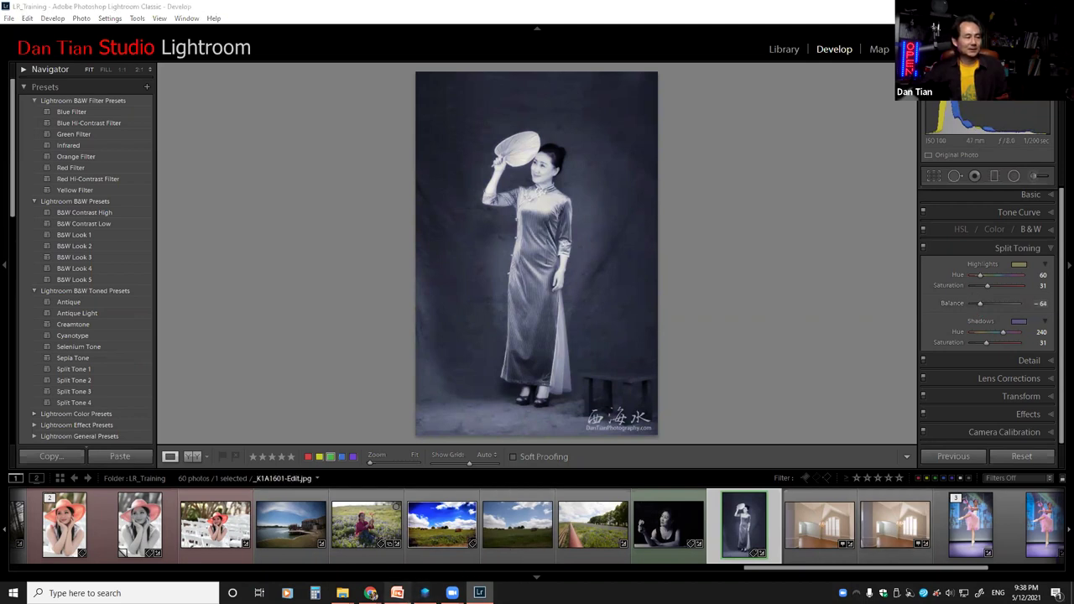
click(396, 592)
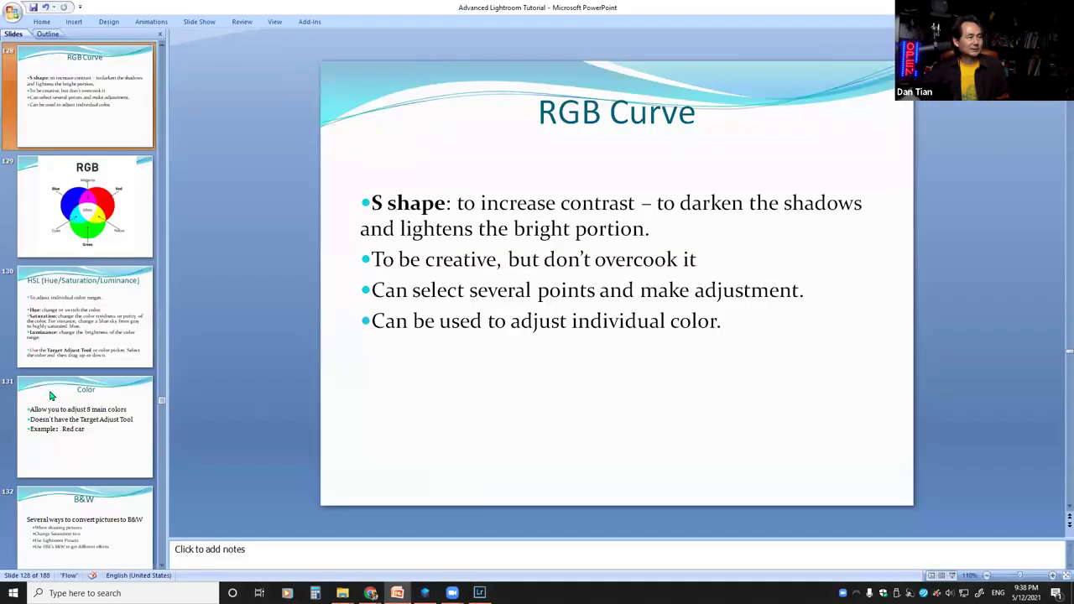
Step: Move down to slide 147, the Exercises slide listing ten Lightroom practice tasks
scroll(50, 395, down, 10)
scroll(71, 407, down, 6)
click(96, 341)
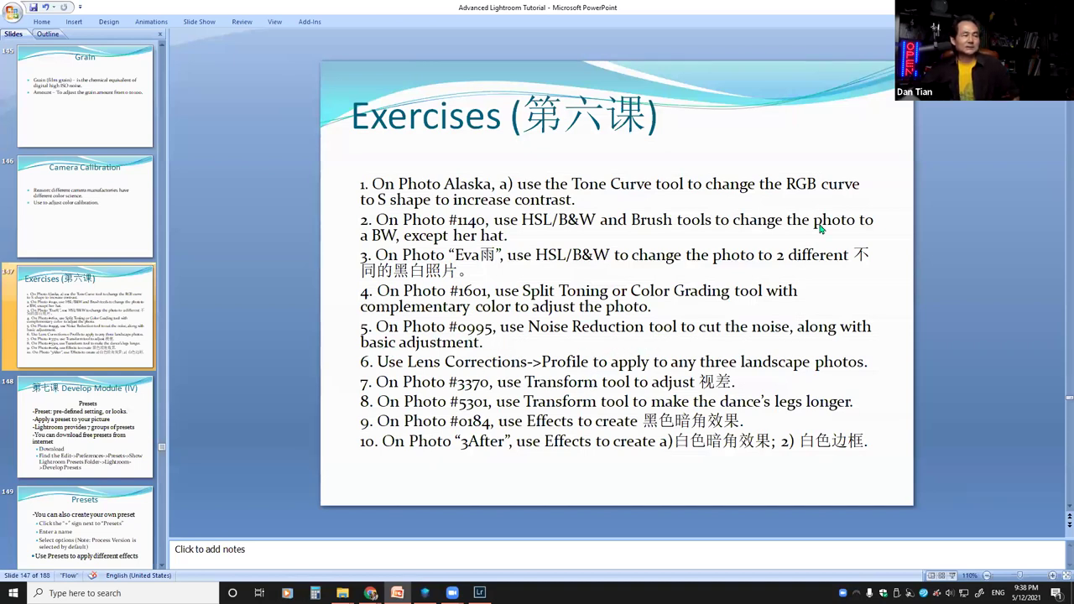
Step: Back in Lightroom, open the stage dance photo IMG_0995 from the filmstrip
key(alt+Tab)
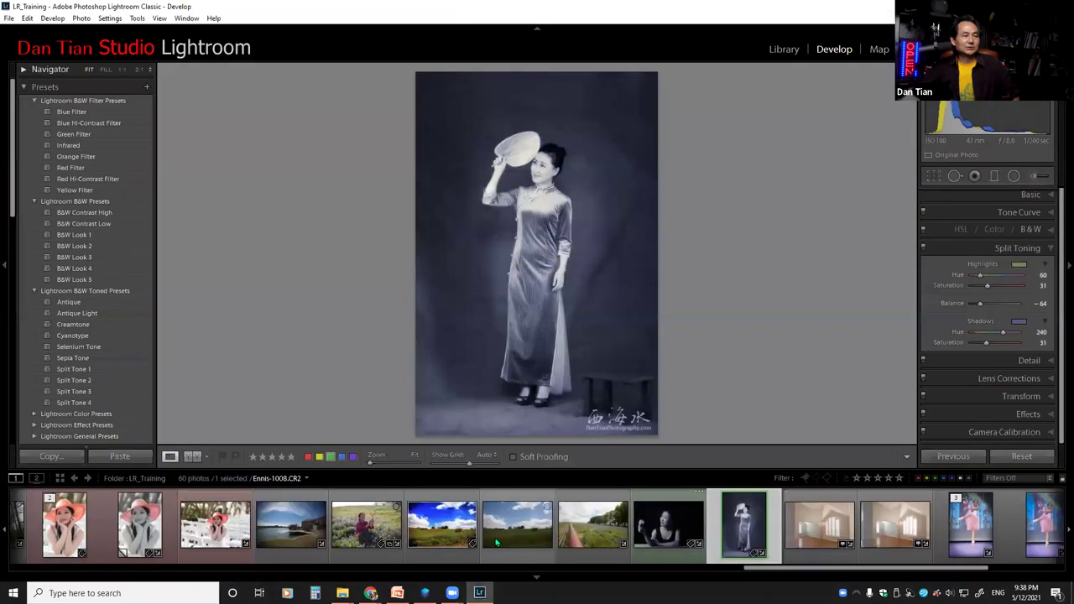
drag(773, 568, 413, 569)
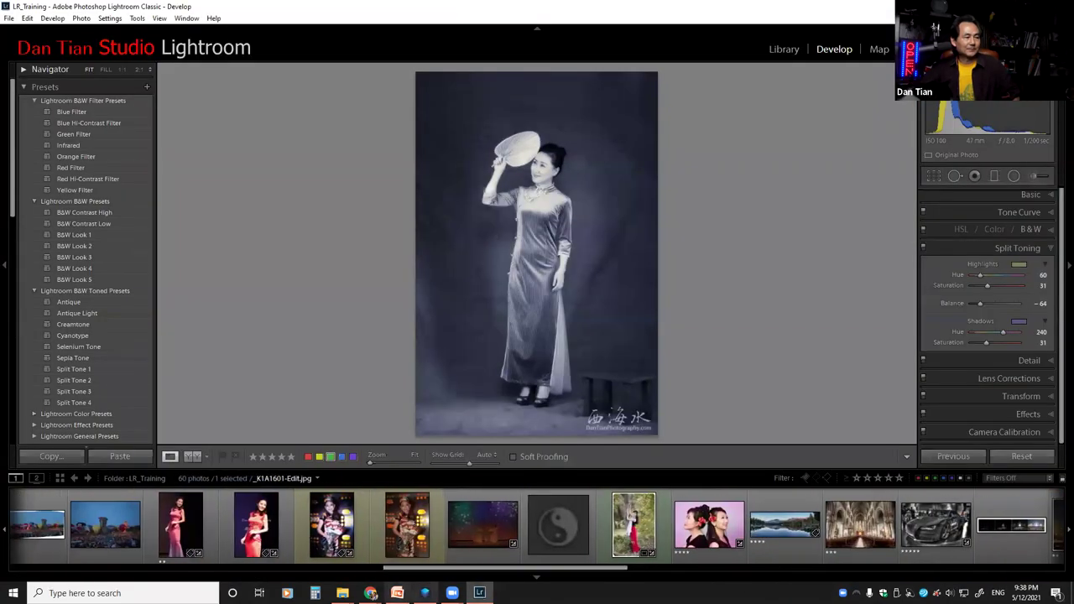
click(479, 527)
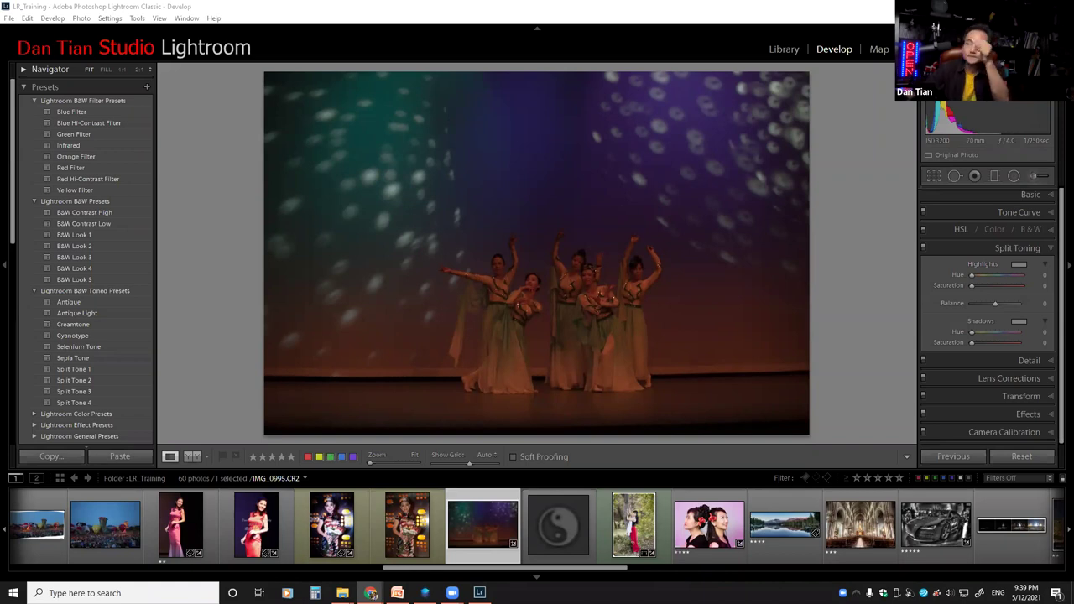
key(alt+Tab)
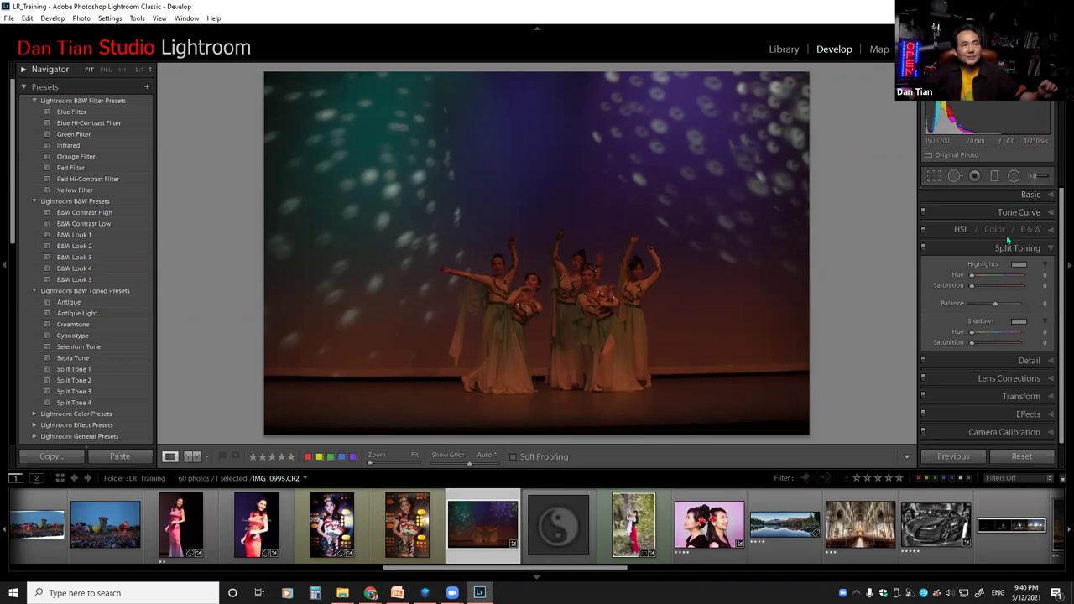
Step: Expand IMG_0995's Detail panel and pan the close-up preview onto the brighter stage area, then return to the slides
click(1023, 360)
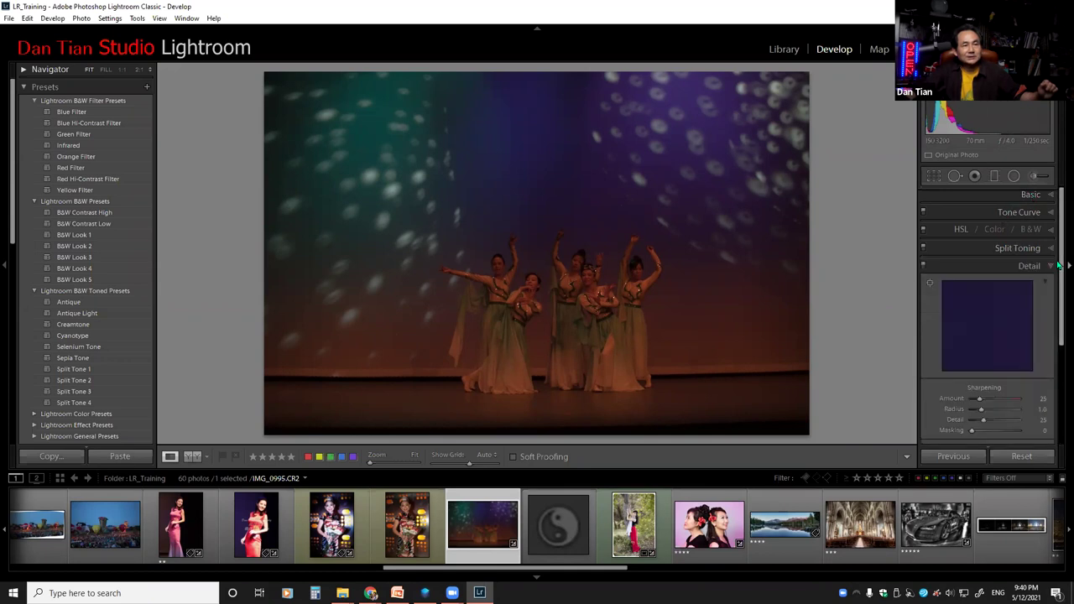
scroll(1021, 333, down, 2)
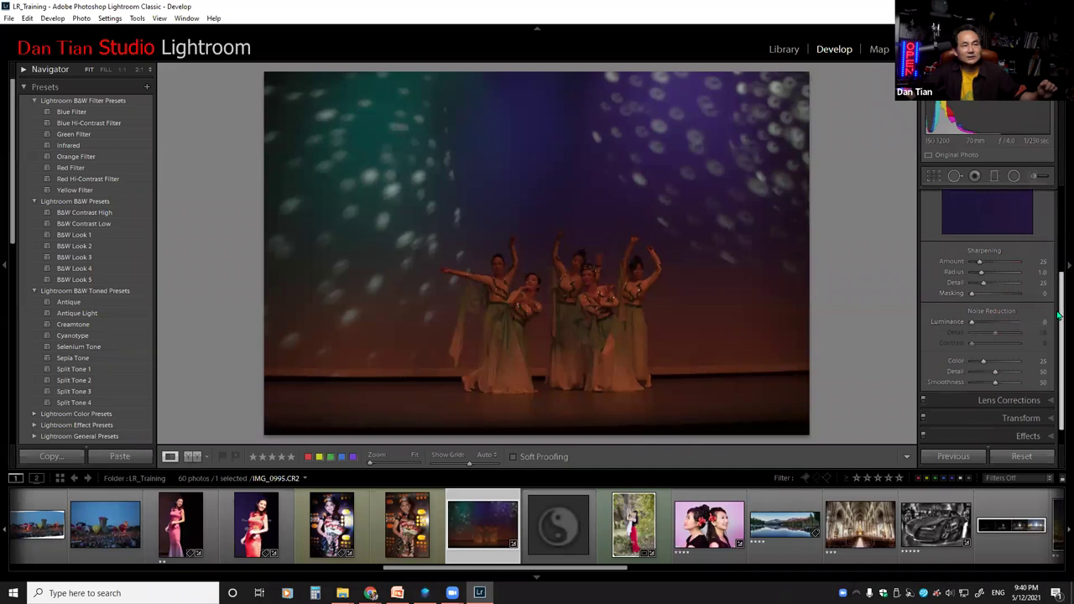
scroll(1059, 315, up, 2)
click(930, 213)
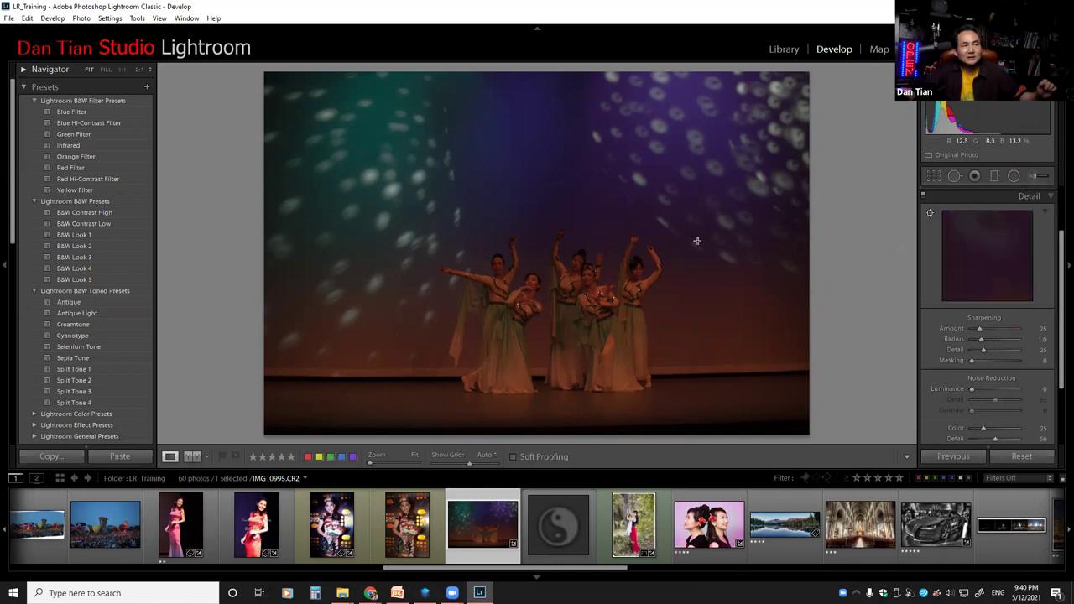
drag(966, 252, 994, 272)
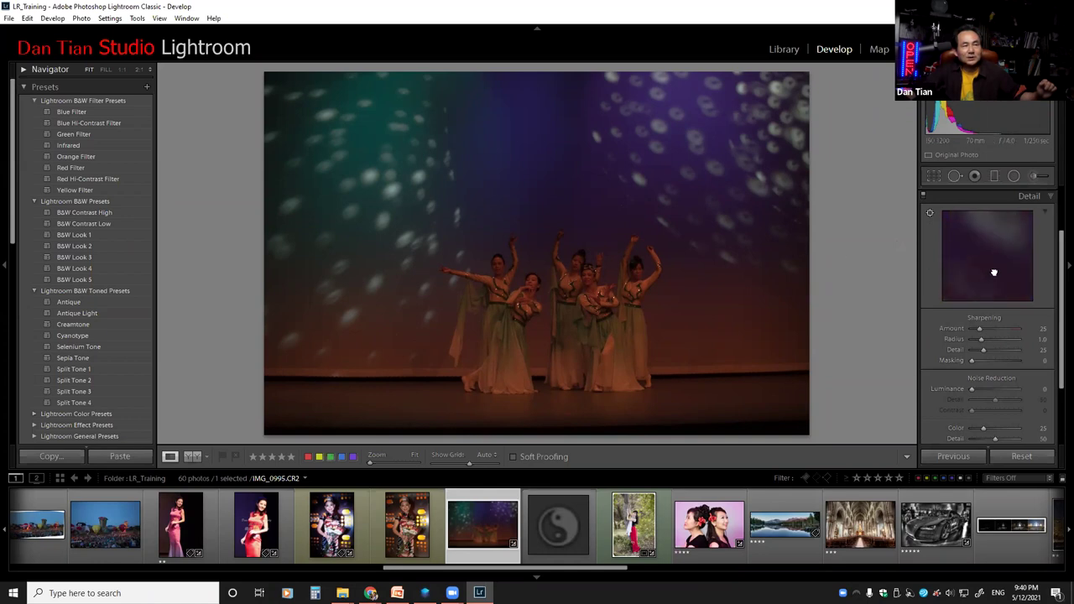
mouse_move(962, 235)
mouse_down()
mouse_move(975, 258)
mouse_move(985, 246)
mouse_move(969, 245)
mouse_move(995, 242)
mouse_move(969, 246)
mouse_up()
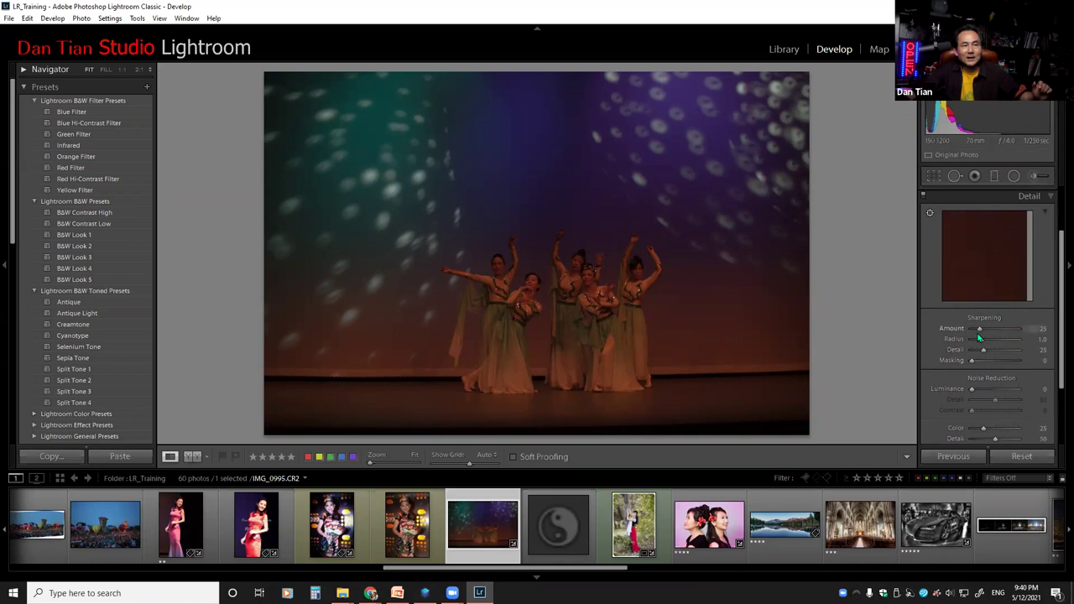
scroll(1059, 315, down, 2)
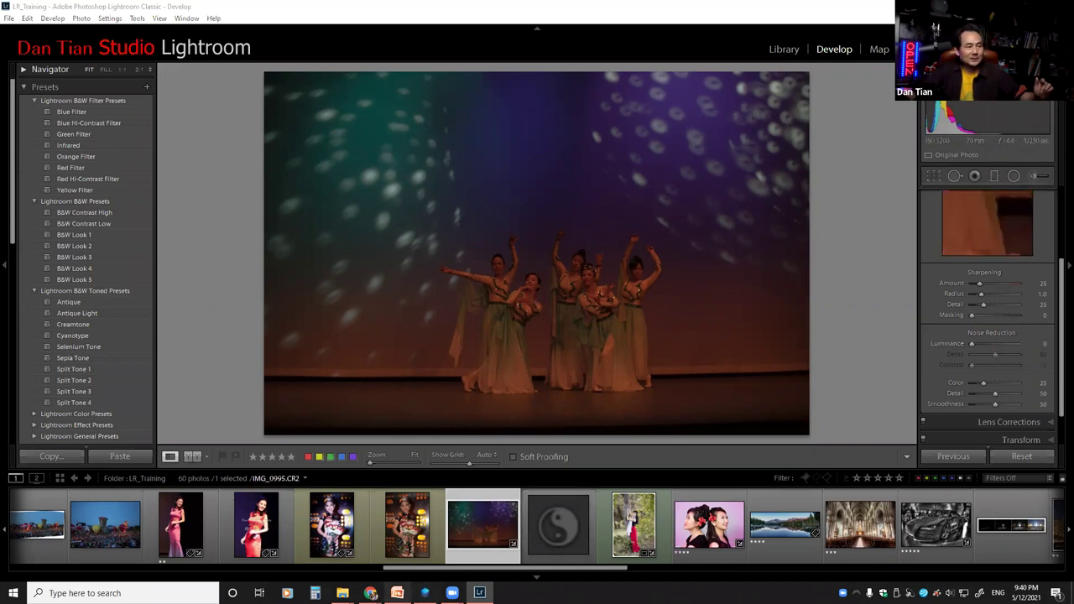
click(397, 592)
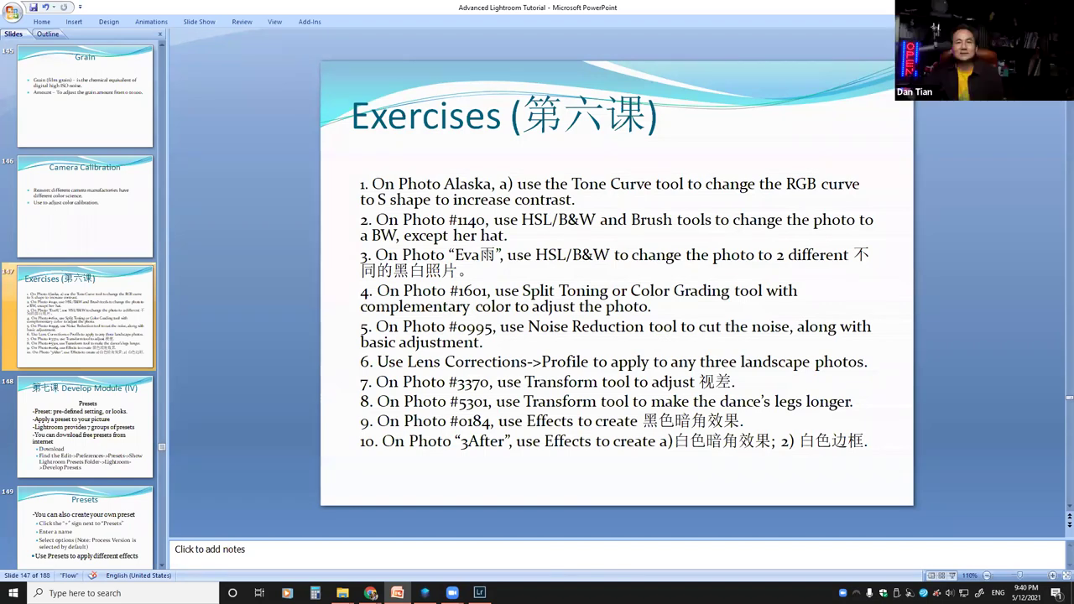
Step: In IMG_0995's Lens Corrections, turn Enable Profile Corrections on, then leave it off
click(1021, 7)
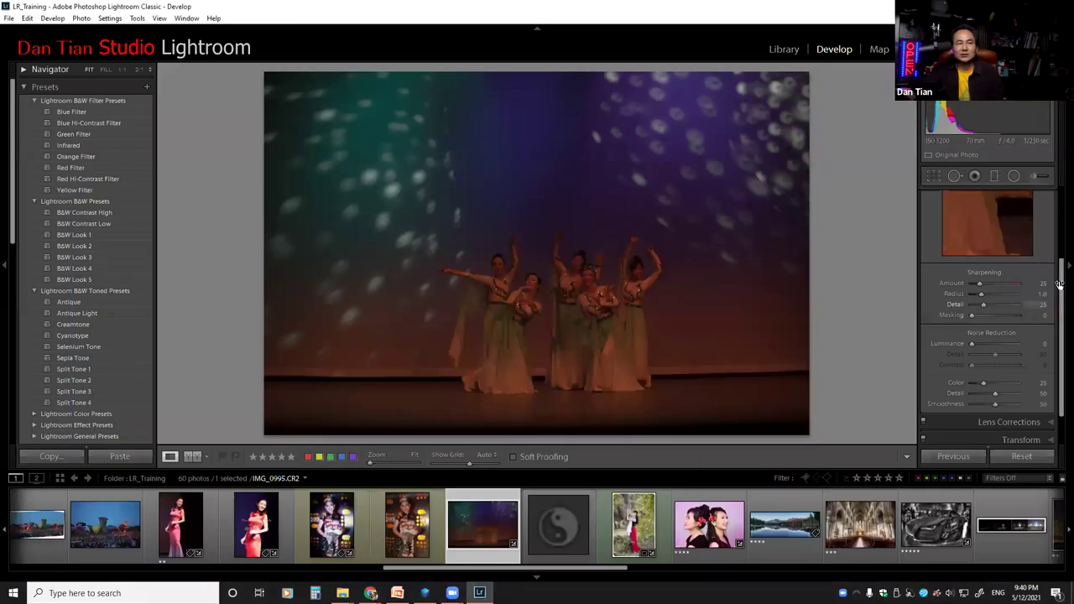
scroll(1058, 283, down, 2)
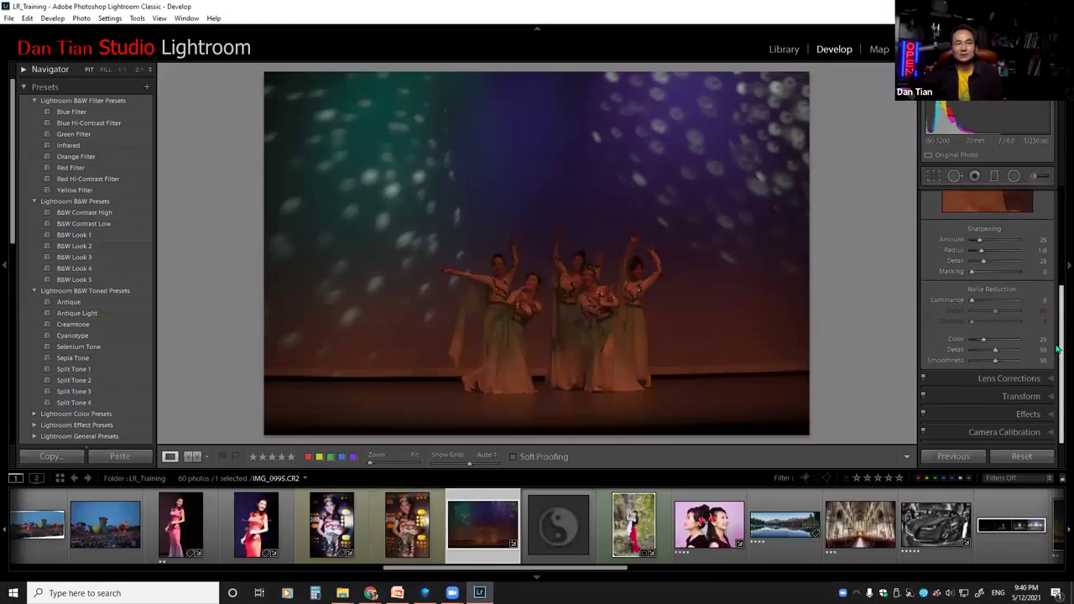
click(1007, 378)
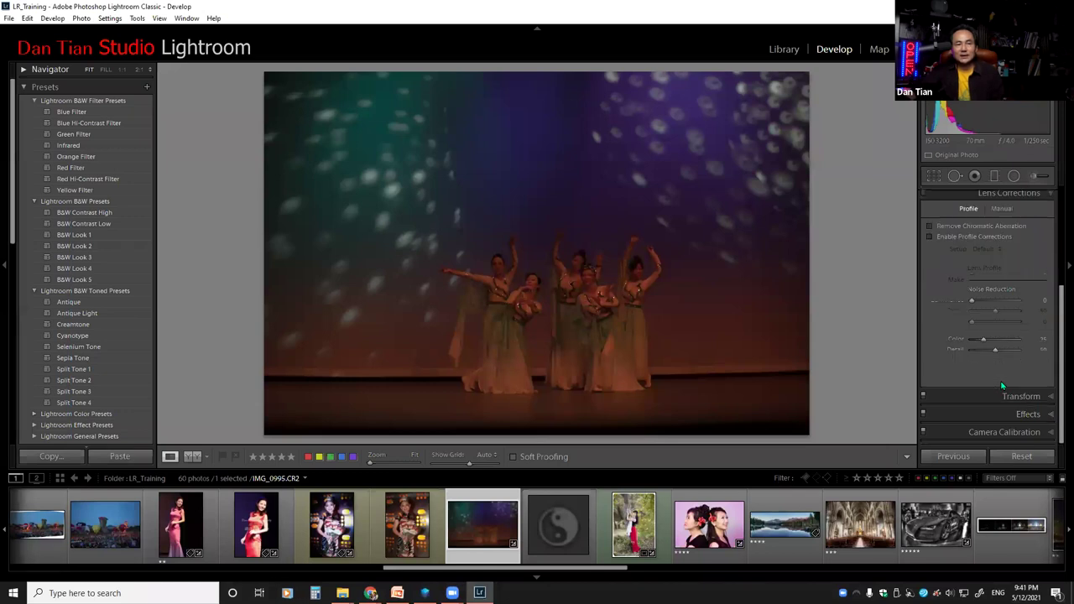
click(929, 236)
click(929, 236)
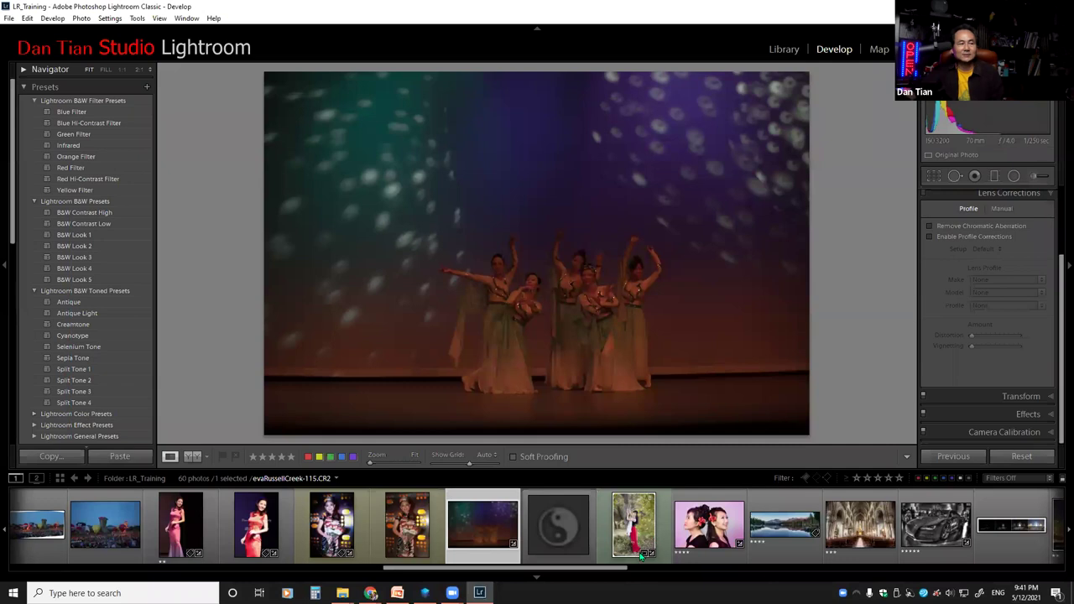
drag(506, 570, 211, 570)
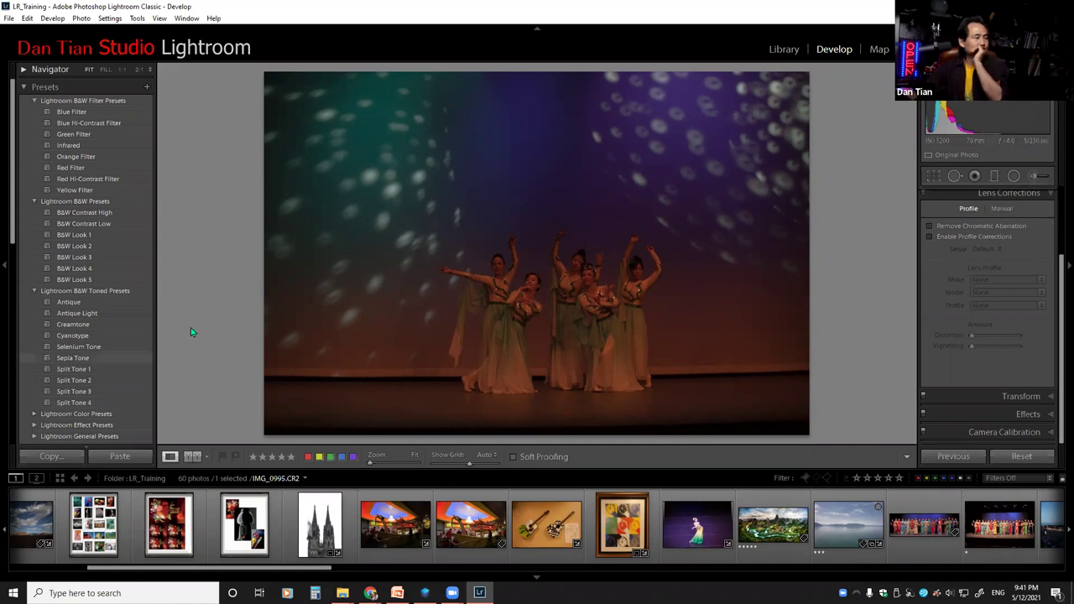
Step: In the Library, browse the Excercise folder, go back to LR_Training, then show the Exercises slide
click(783, 49)
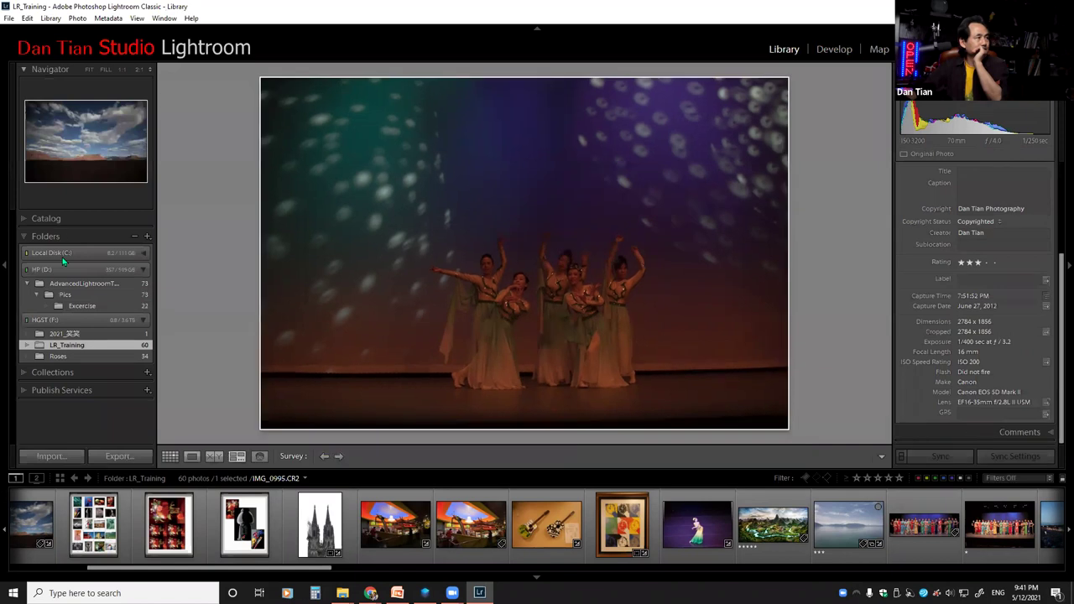
click(73, 306)
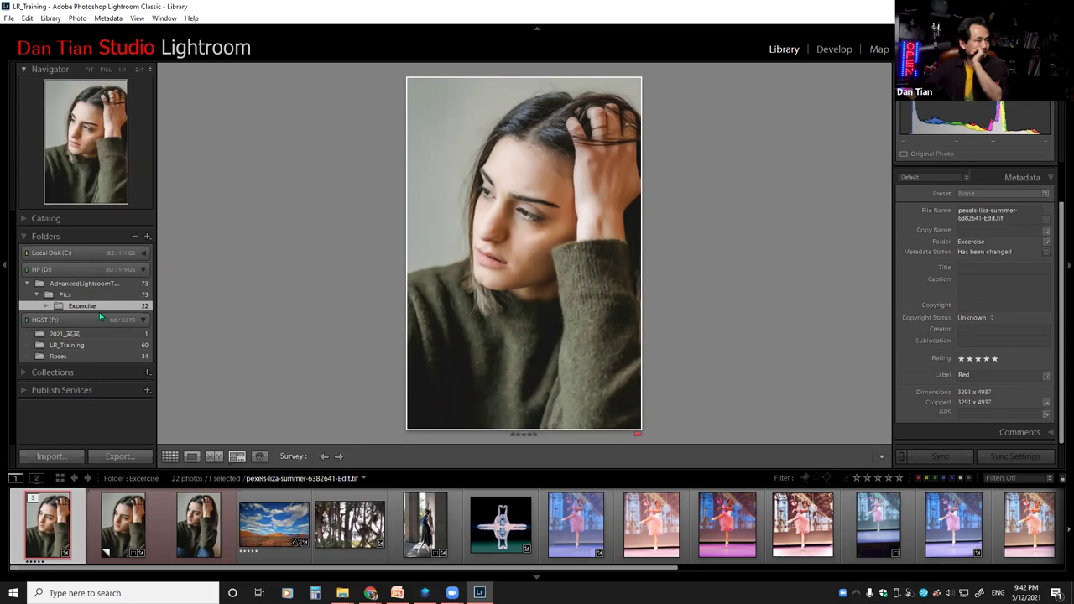
click(77, 344)
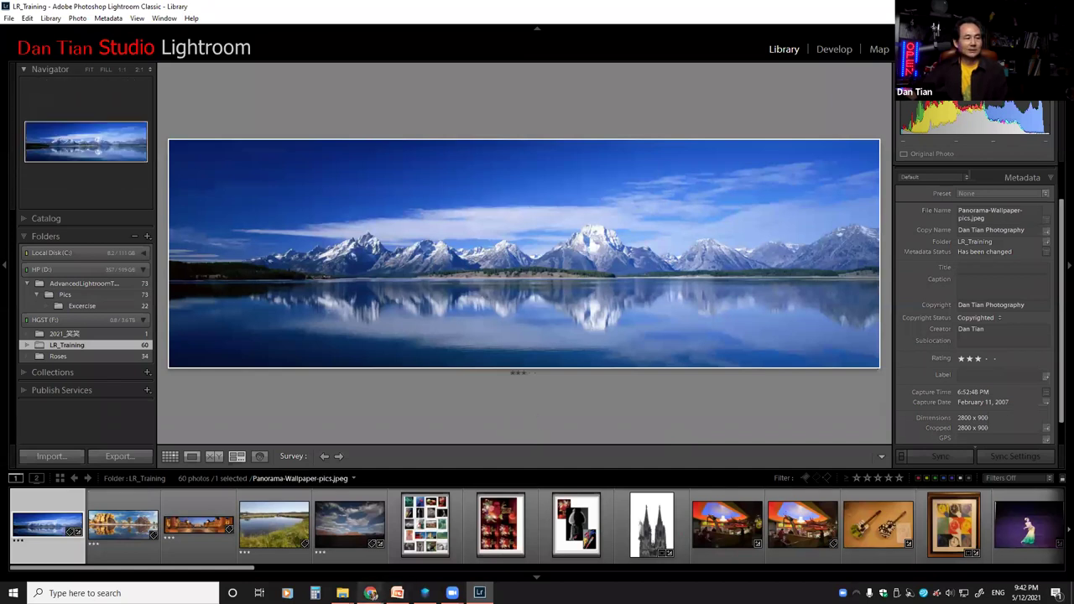
click(397, 593)
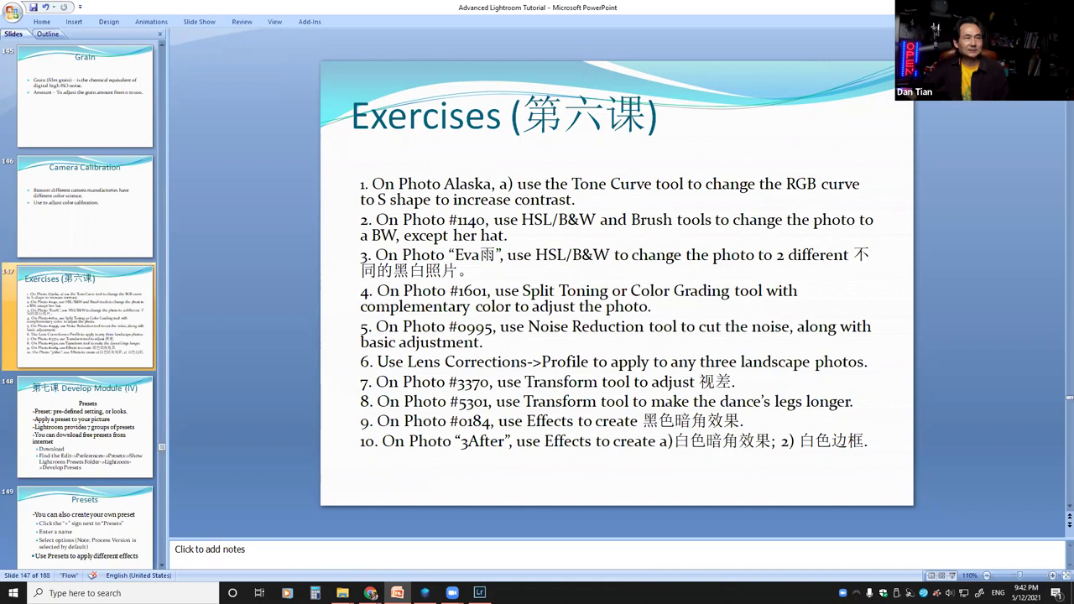
Step: Switch from the Exercises slide back to the Lightroom Library window
key(alt+Tab)
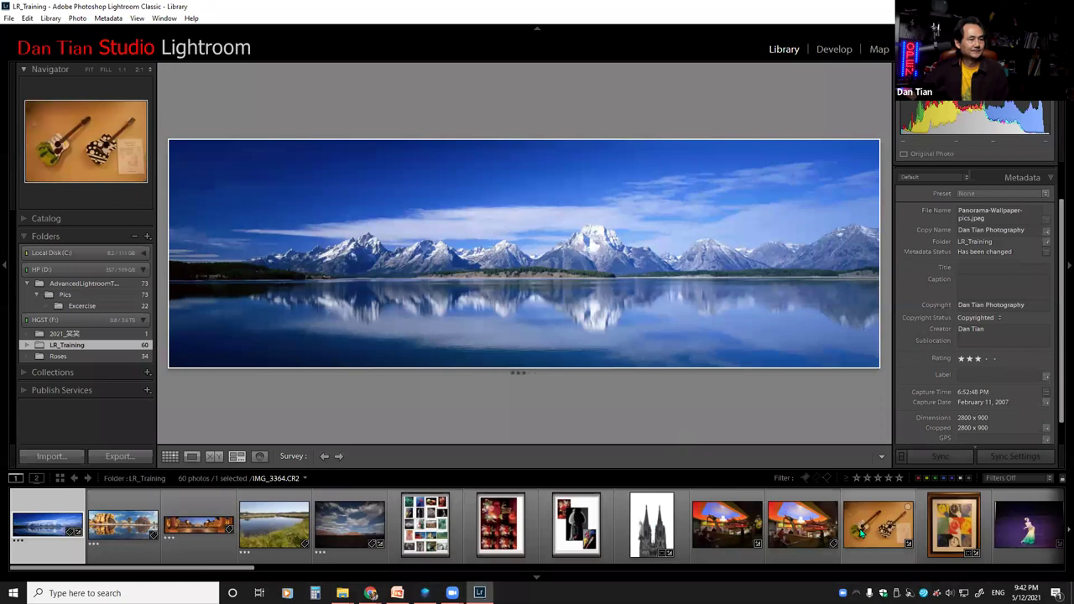
Step: Select the IMG_3370 watch collage thumbnail and open it in the Develop module
click(947, 531)
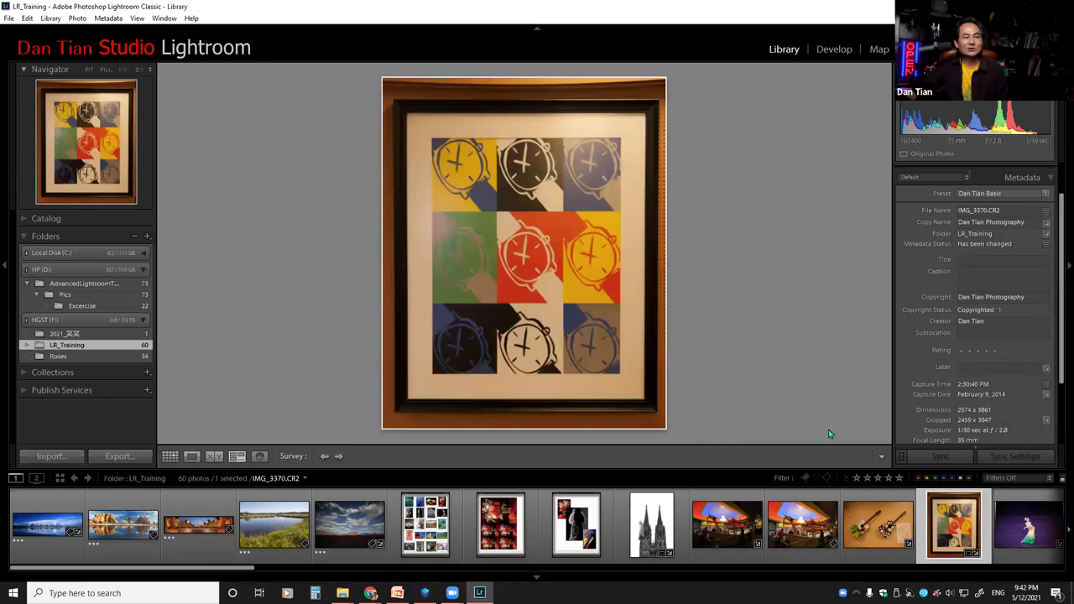
click(835, 51)
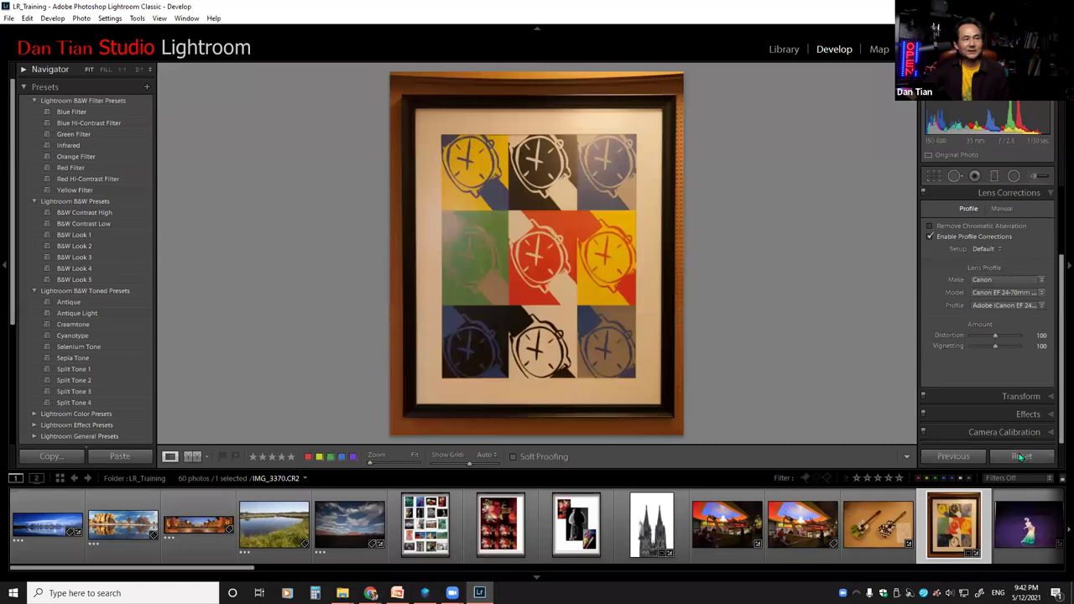
Step: Reset IMG_3370's develop settings, expand the Transform panel, and bring back the Exercises slide
click(1020, 455)
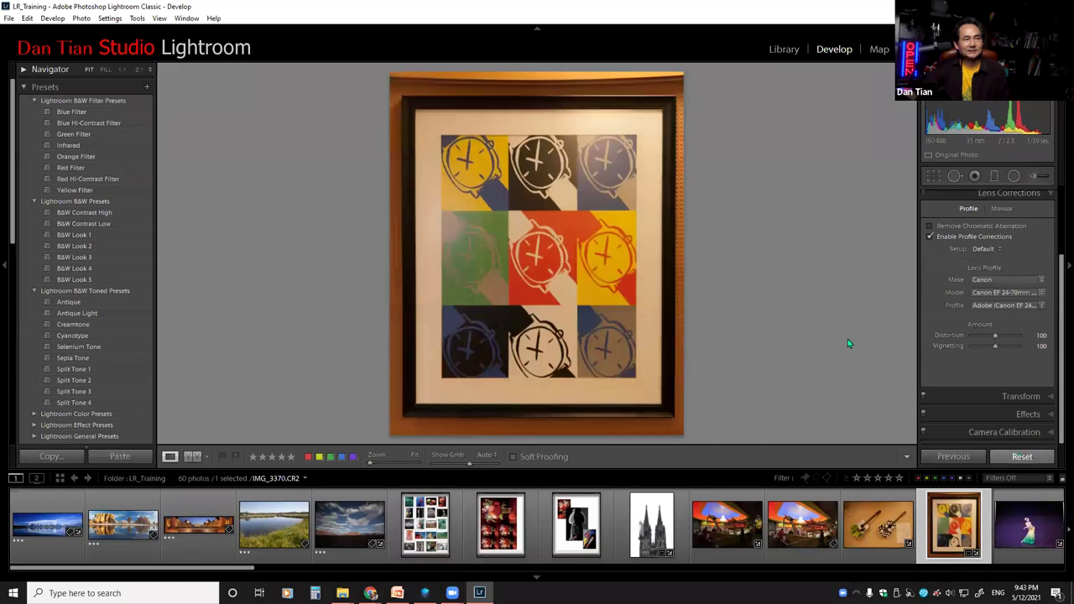
click(1016, 460)
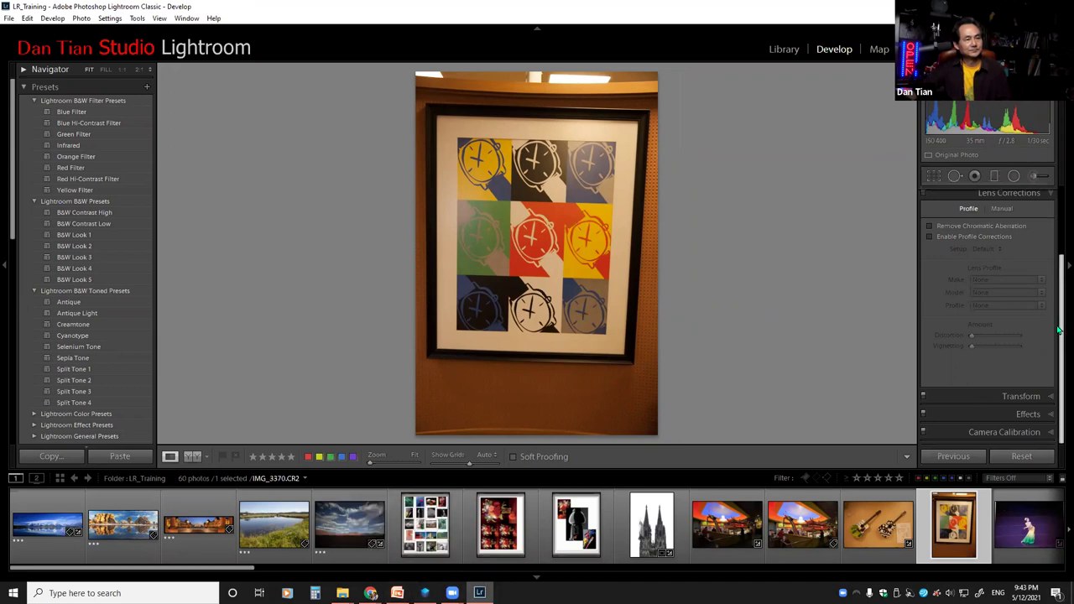
click(1023, 397)
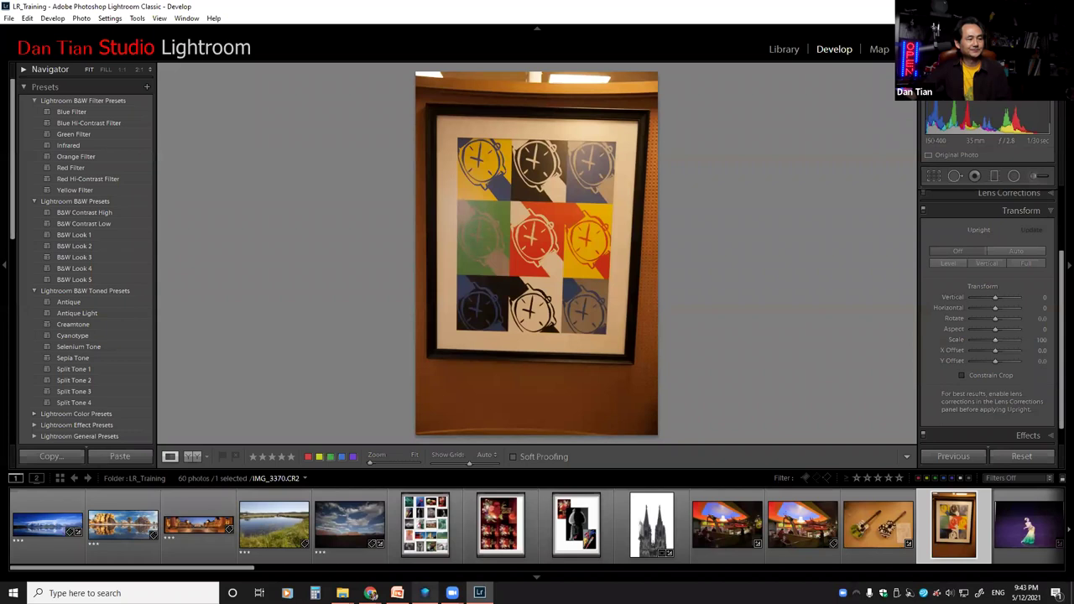
click(397, 592)
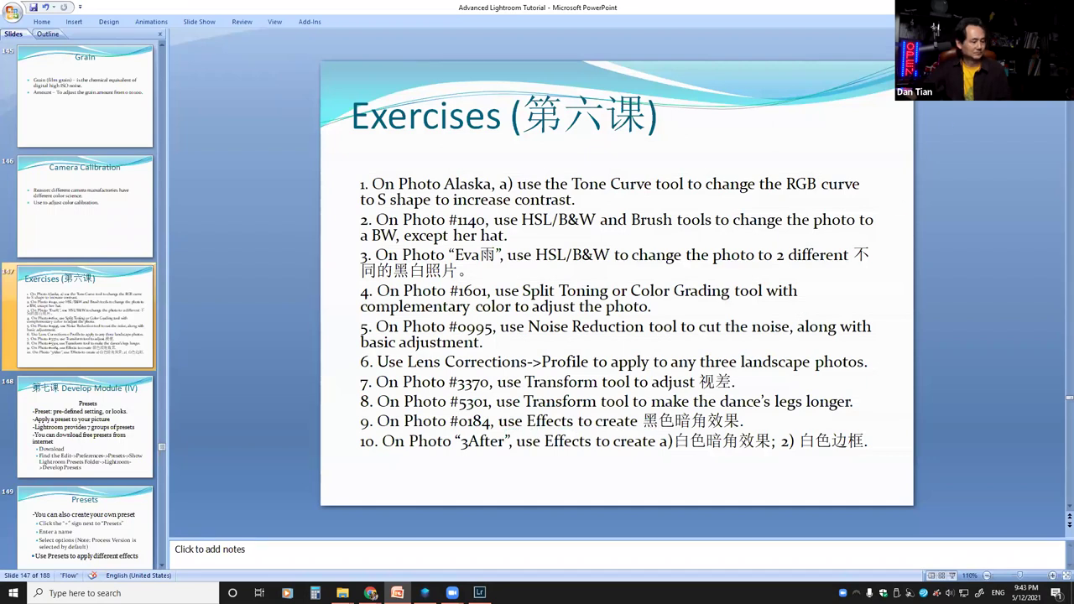
Step: Back in Lightroom, open _K1A1601-Edit.jpg, the monochrome fan portrait, from the filmstrip
key(alt+Tab)
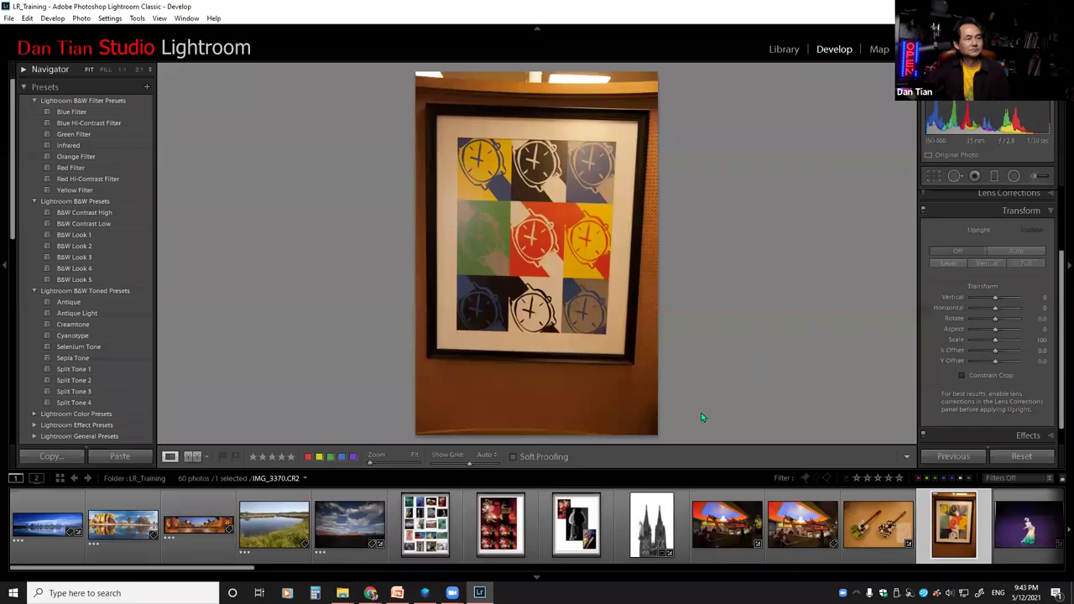
drag(197, 570, 895, 515)
click(868, 525)
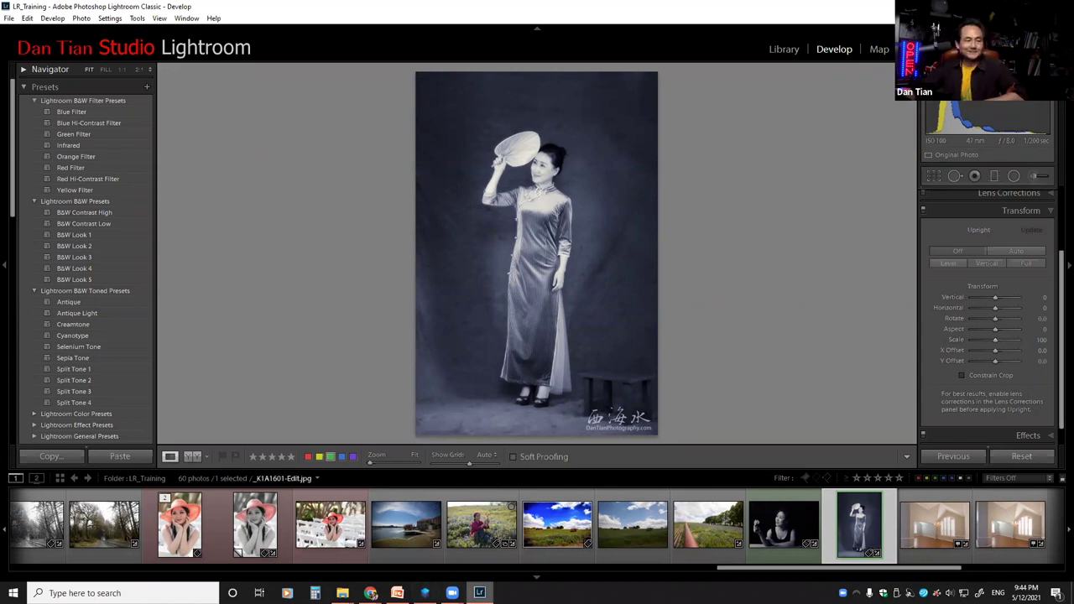
mouse_move(452, 593)
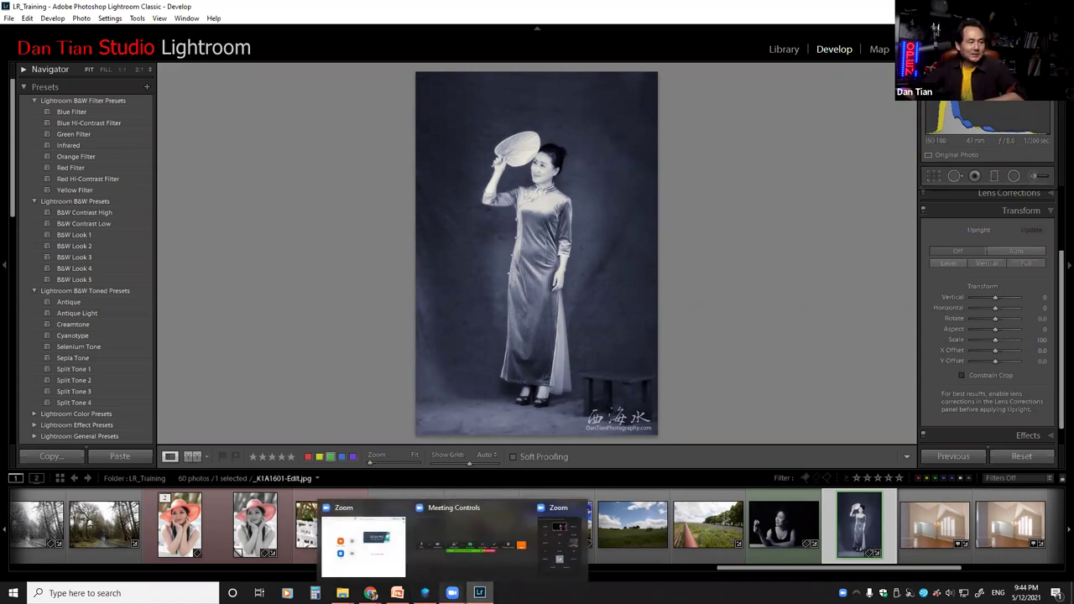
click(396, 592)
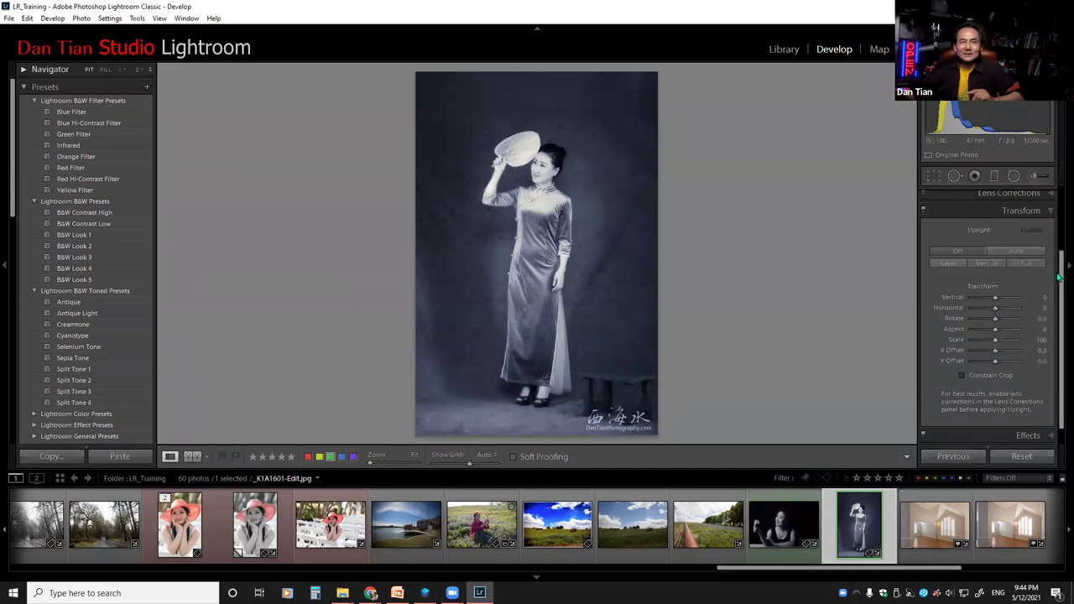
scroll(1057, 268, up, 2)
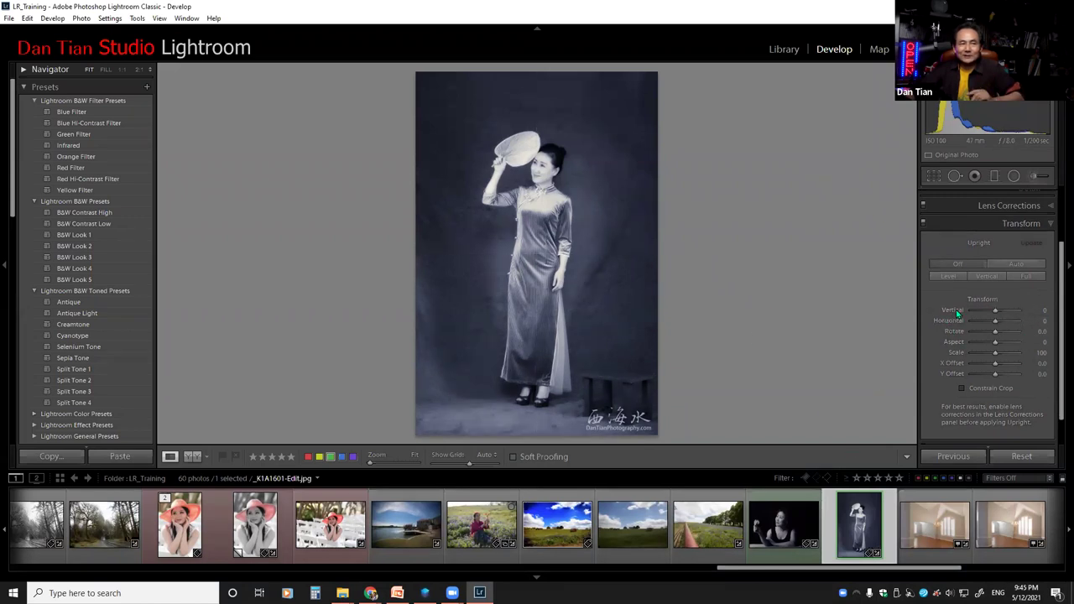
Step: Set the fan photo's Transform Vertical to +7 and enable Constrain Crop
drag(1003, 310, 1005, 311)
drag(994, 314, 996, 314)
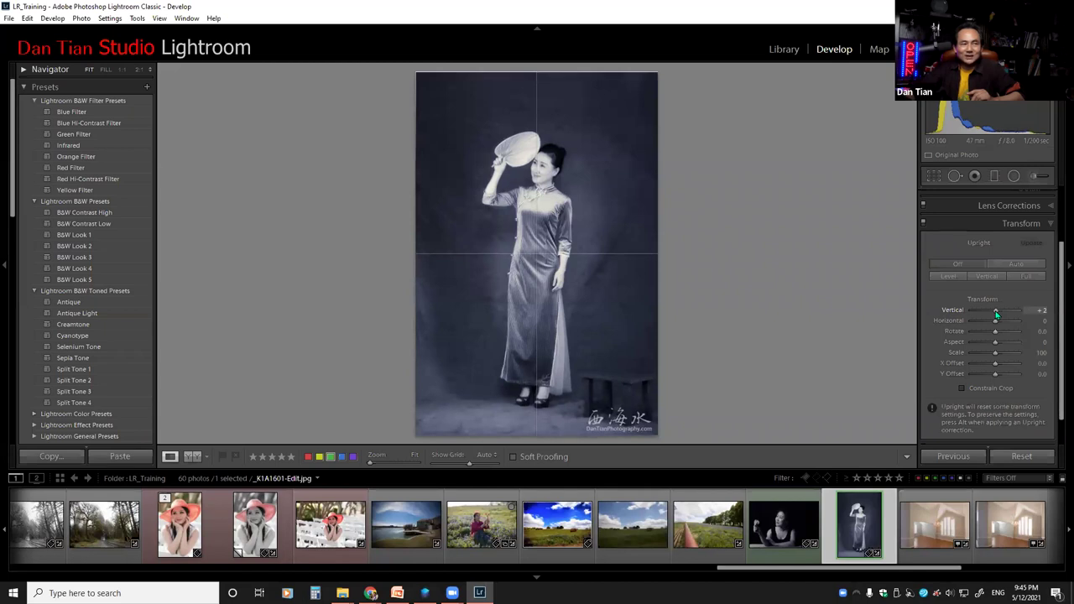
drag(995, 313, 997, 311)
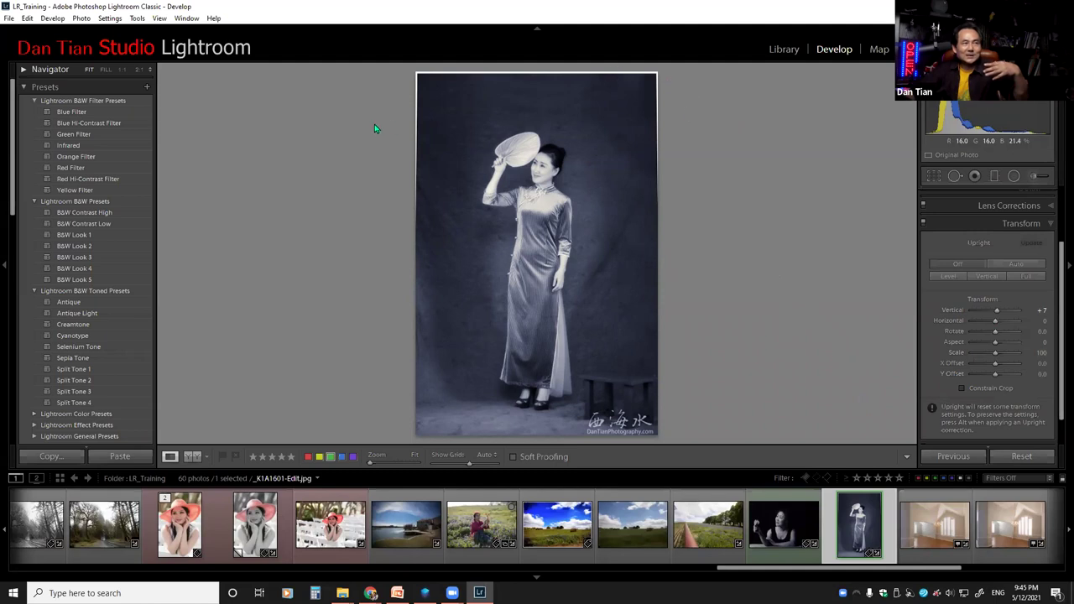
click(962, 388)
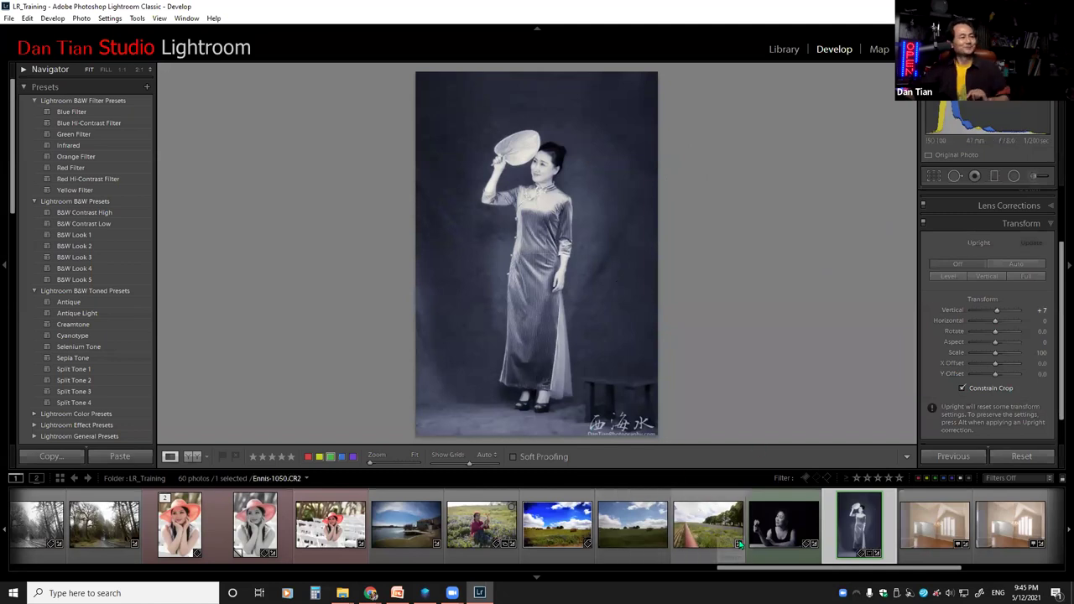
Step: Show the alignment grid over the photo and scroll the filmstrip toward the dancer photo
mouse_move(742, 572)
mouse_down()
mouse_move(581, 572)
mouse_move(744, 571)
mouse_up()
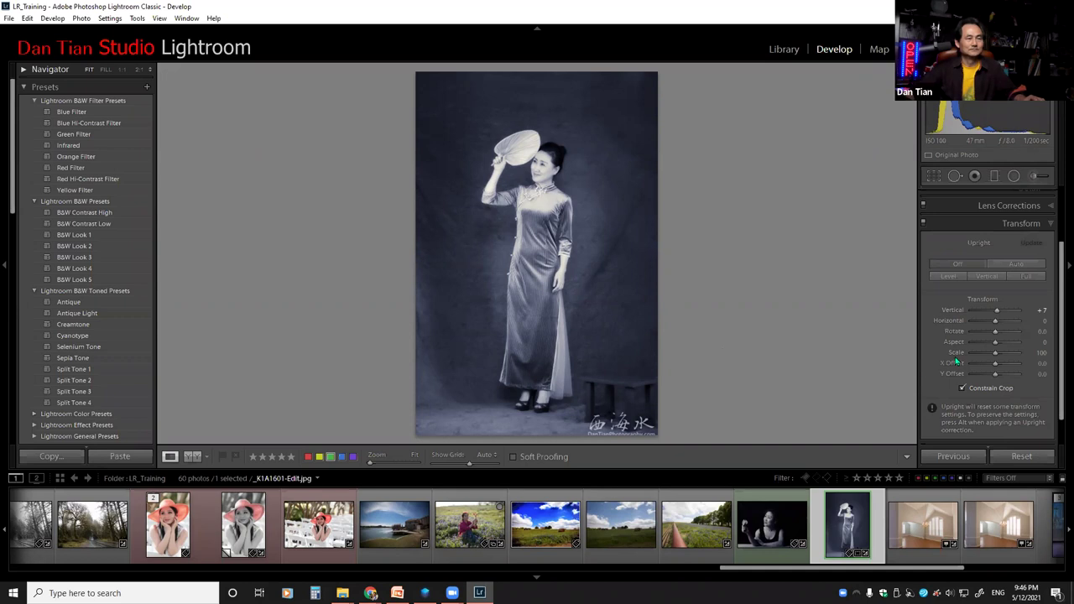
click(995, 311)
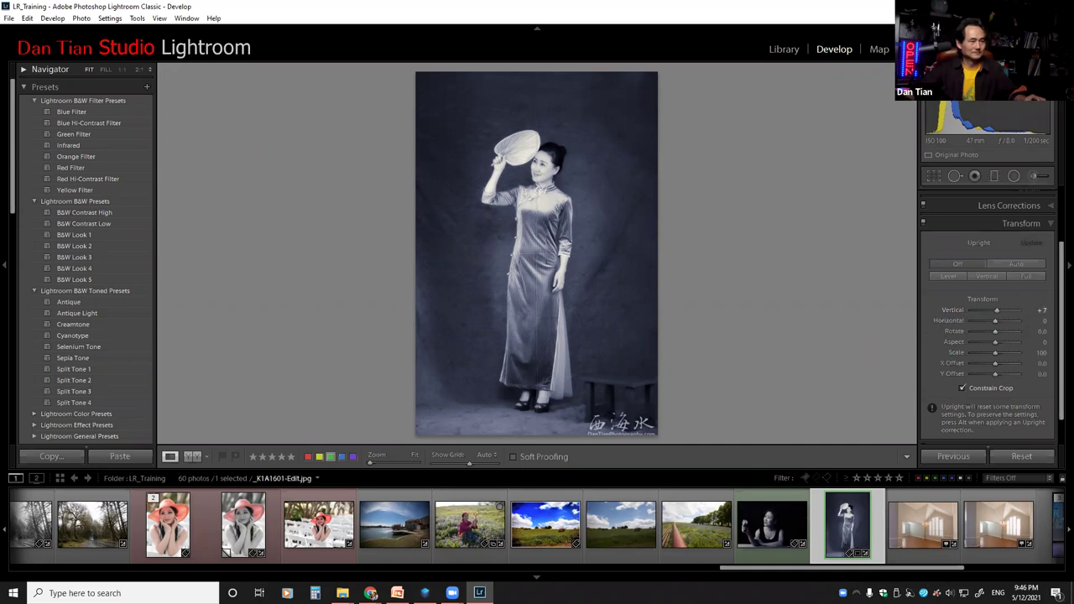
mouse_move(479, 592)
drag(753, 573, 209, 568)
Step: Open IMG_5301.CR2, reset its edits, set Transform Vertical to +14 and enable Constrain Crop
click(319, 525)
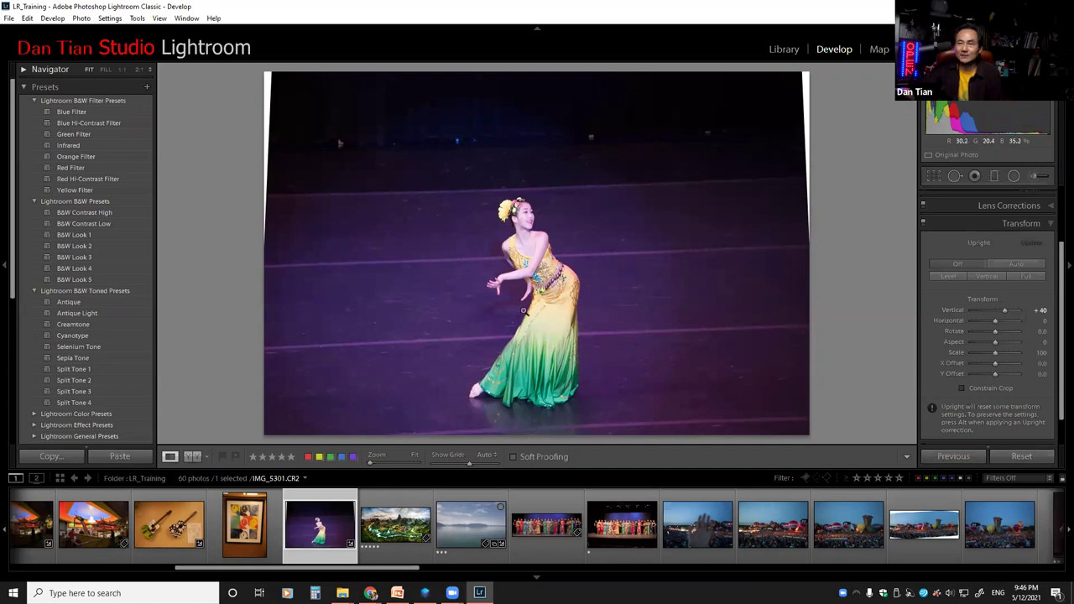
click(1020, 456)
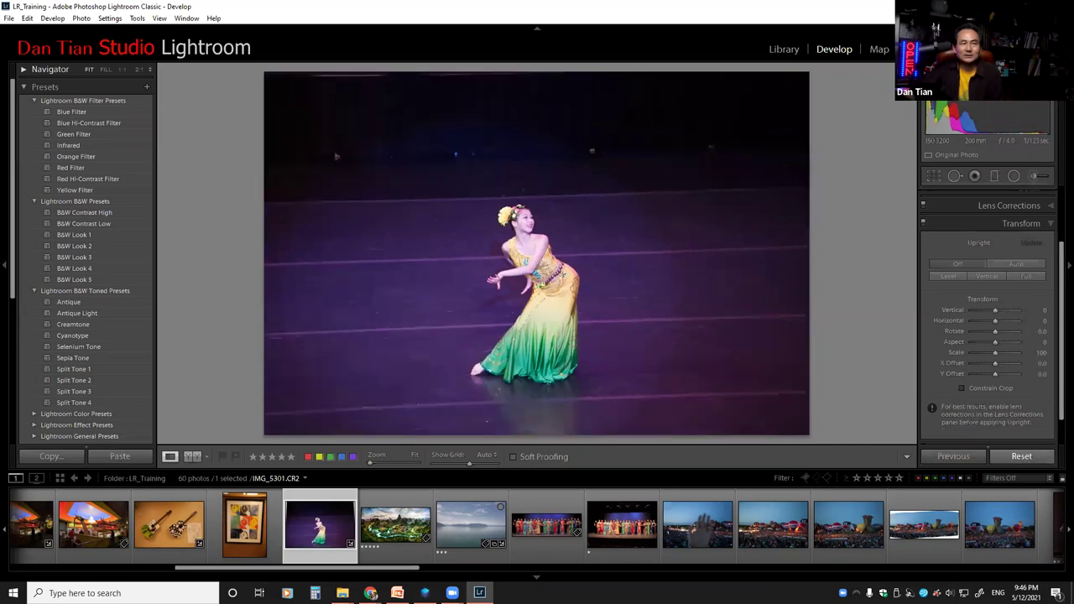
click(972, 310)
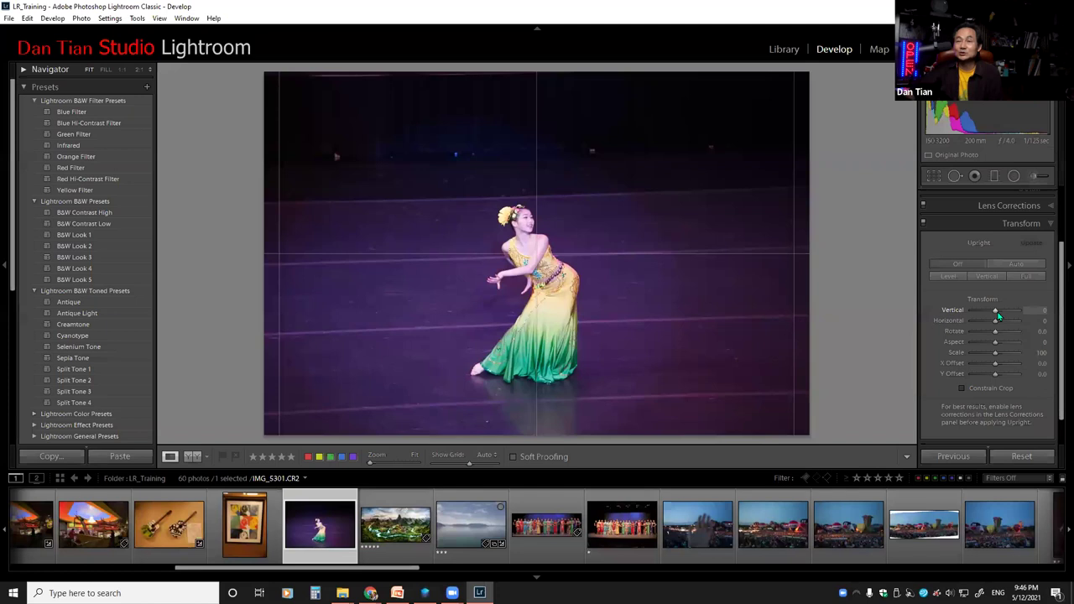
drag(996, 312, 1009, 311)
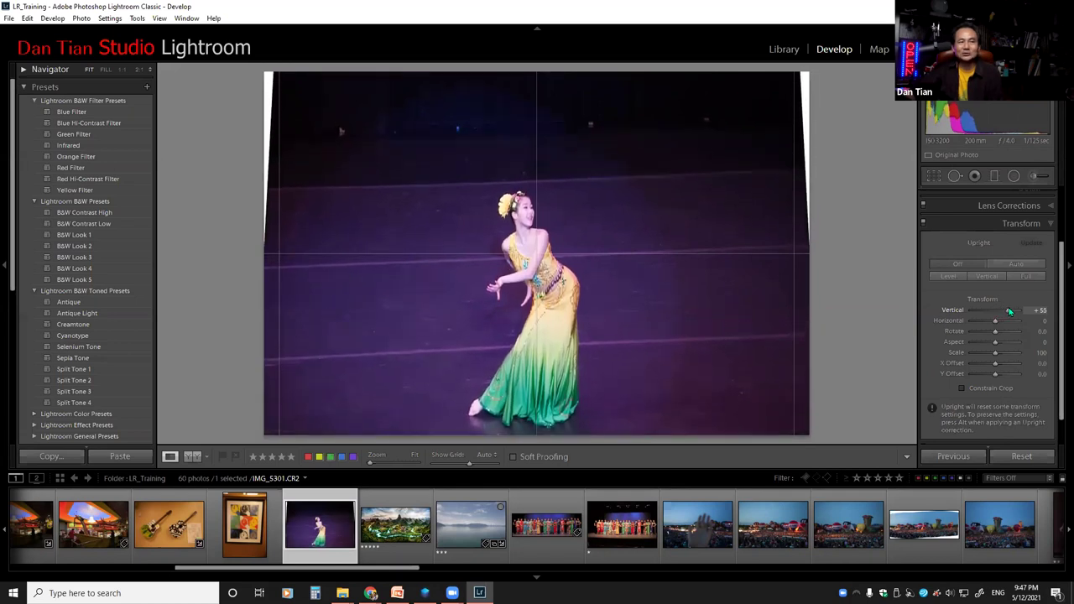
drag(1010, 311, 1000, 314)
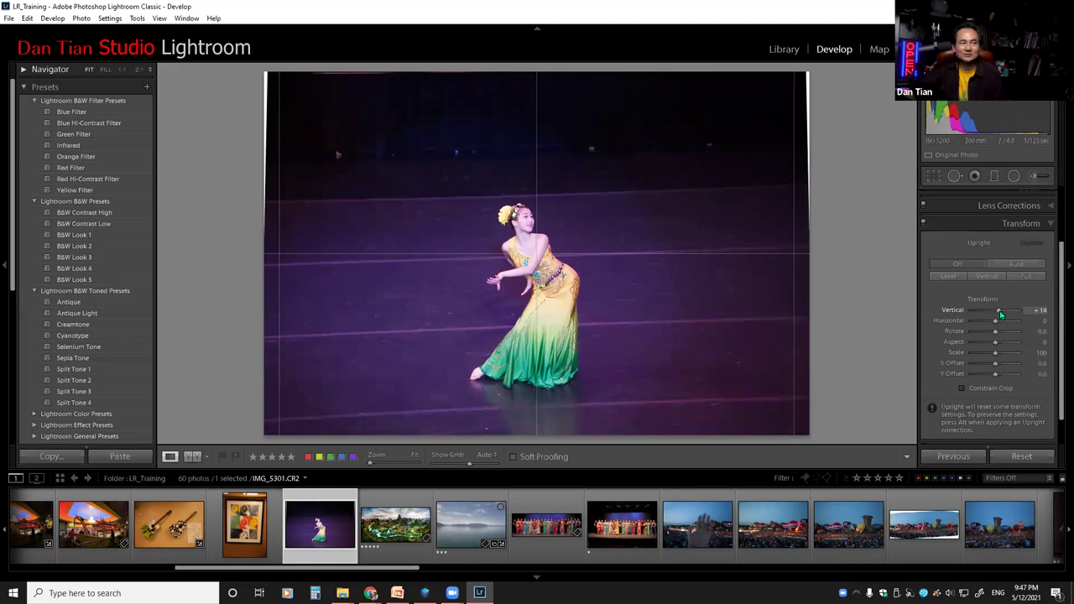
drag(999, 313, 1000, 314)
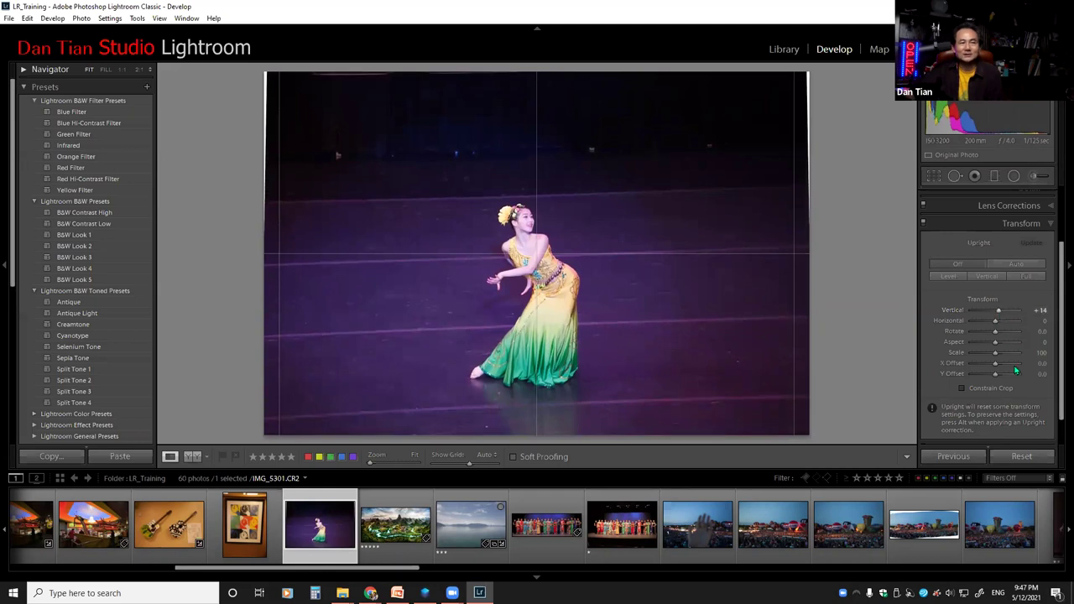
click(961, 389)
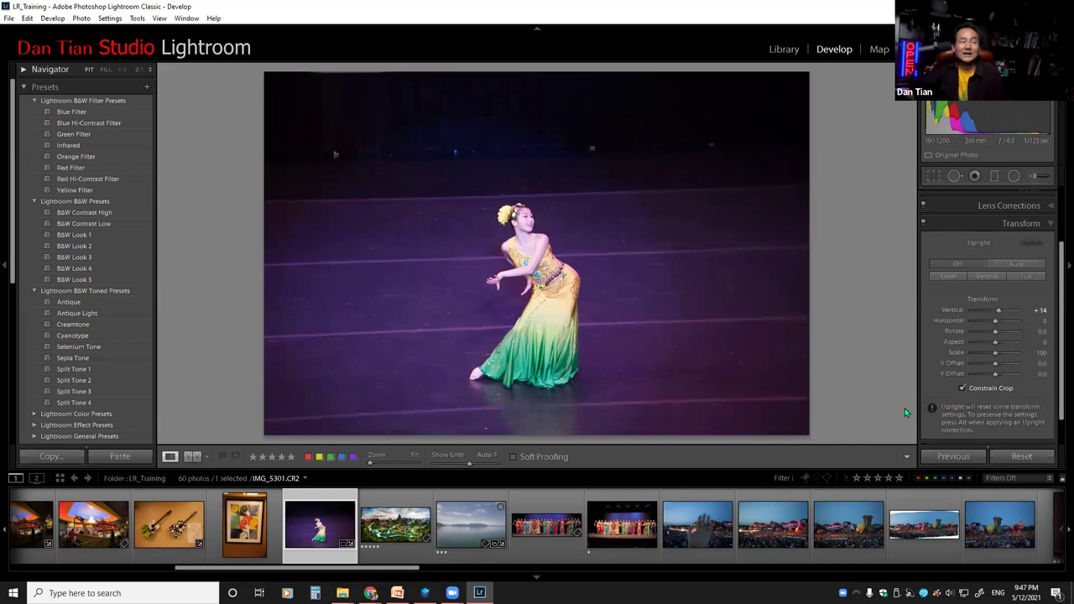
Step: Crop the dancer photo to a tighter portrait-orientation frame around the dancer
click(933, 176)
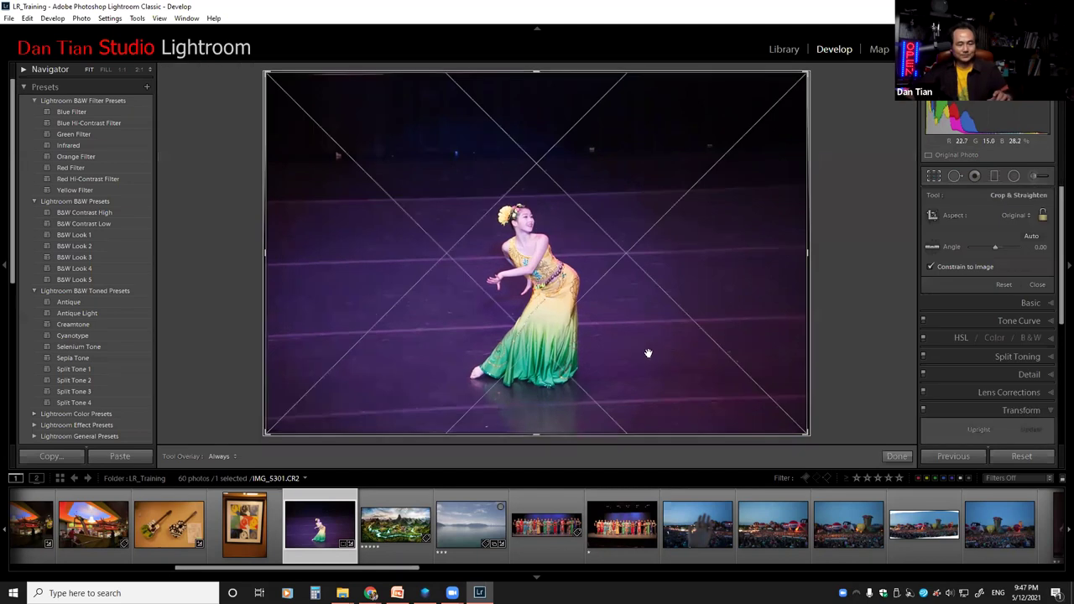
key(x)
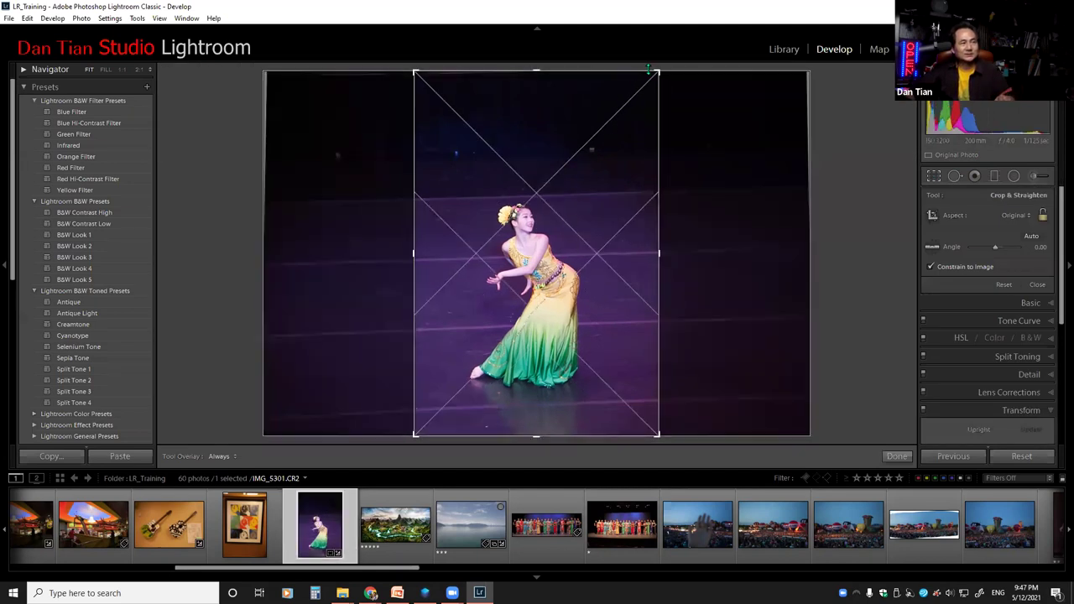
drag(655, 73, 650, 98)
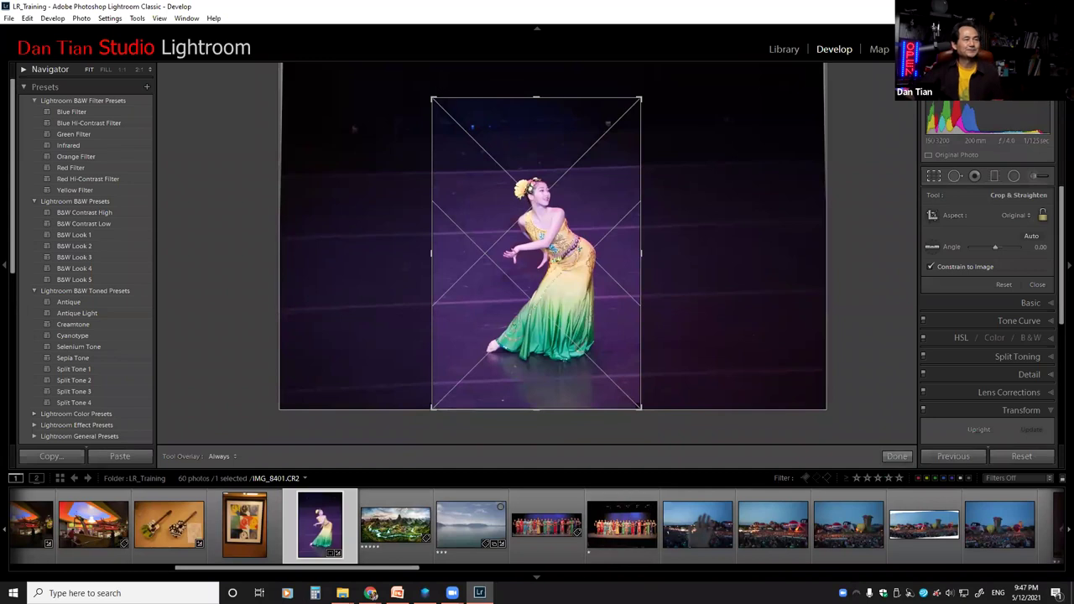
Step: Check the exercise list on the PowerPoint slide, then return to Lightroom
scroll(447, 576, down, 3)
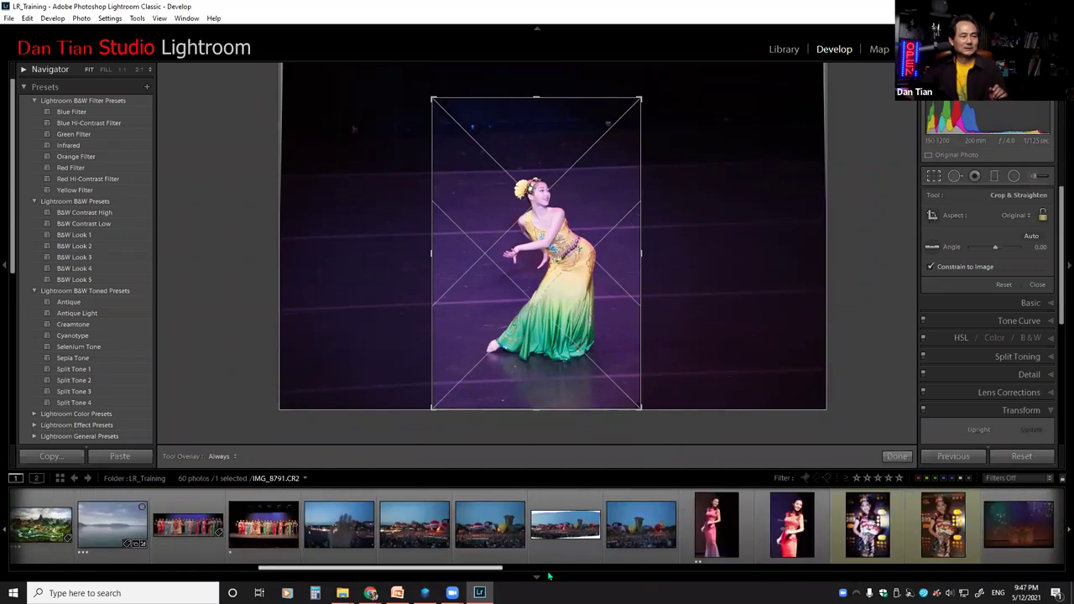
click(396, 593)
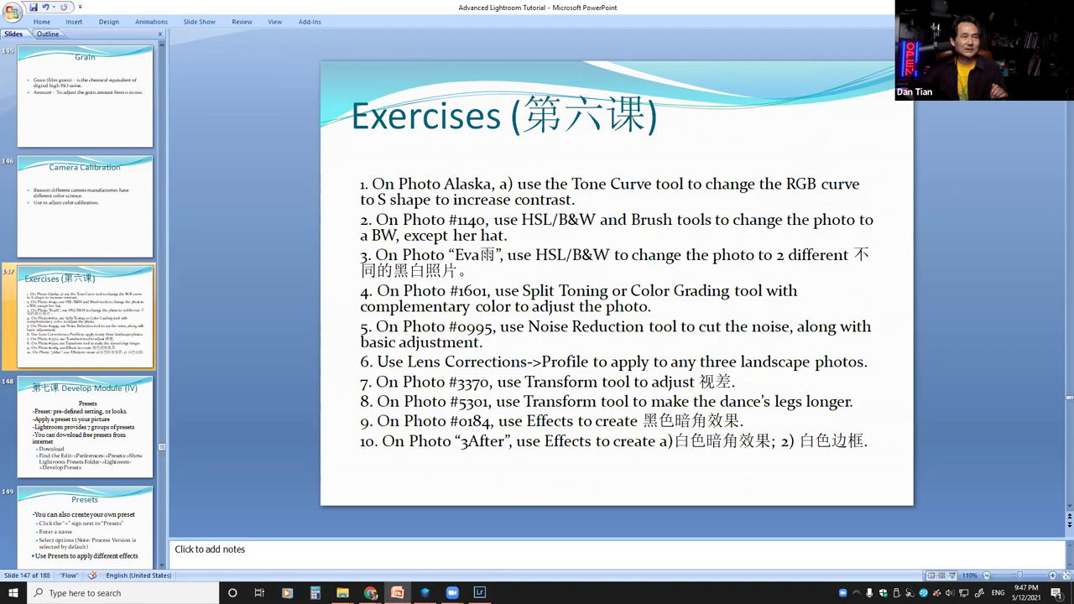
key(alt+Tab)
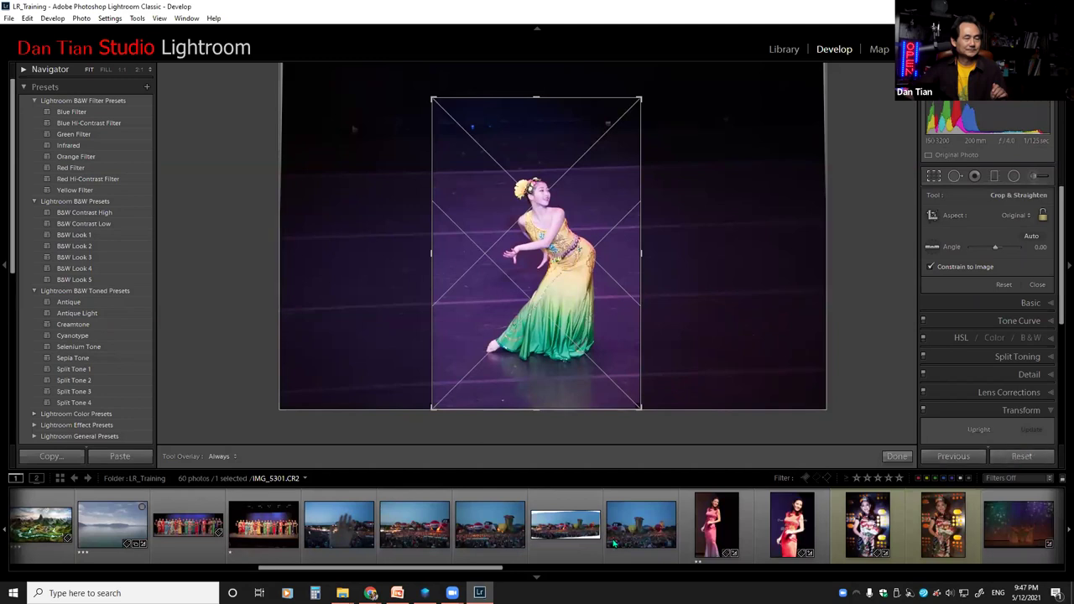
Step: Reset the dancer photo's crop and view the LR_Training folder in Library Grid view
key(ctrl+alt+r)
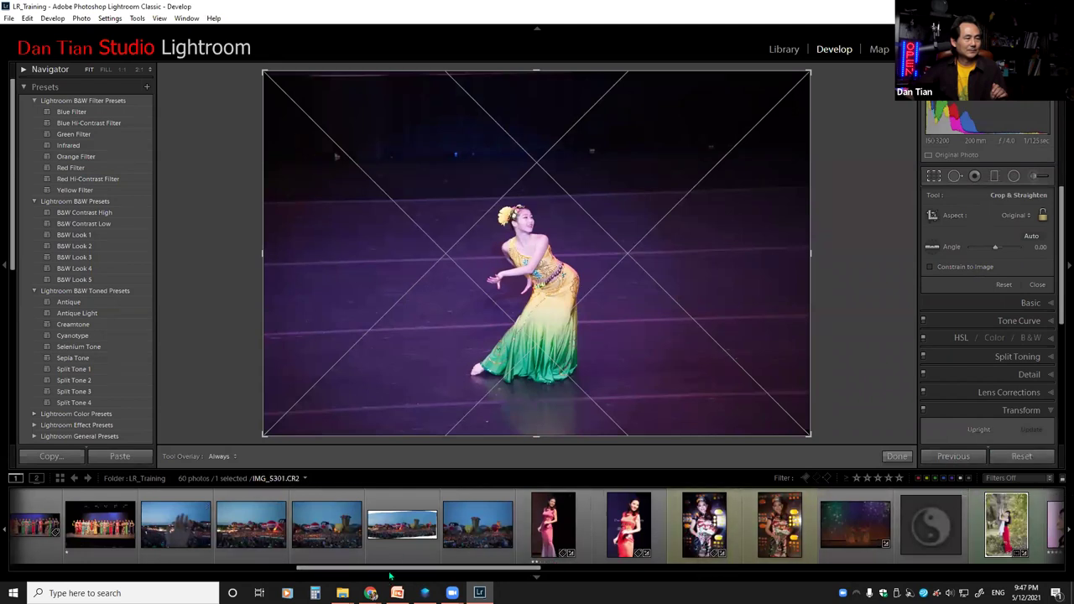
drag(389, 574, 718, 118)
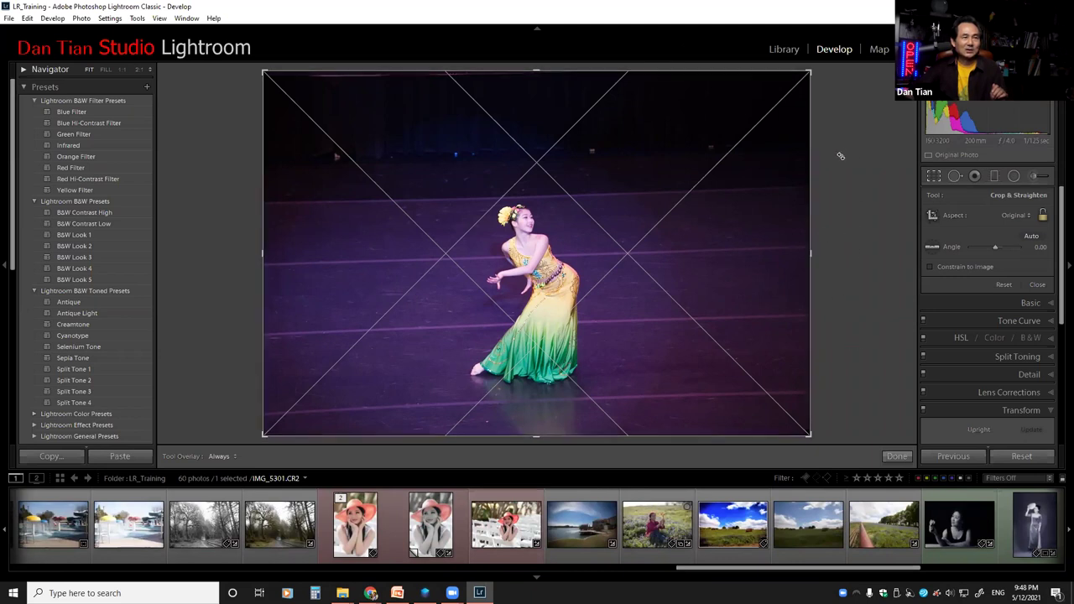
click(783, 49)
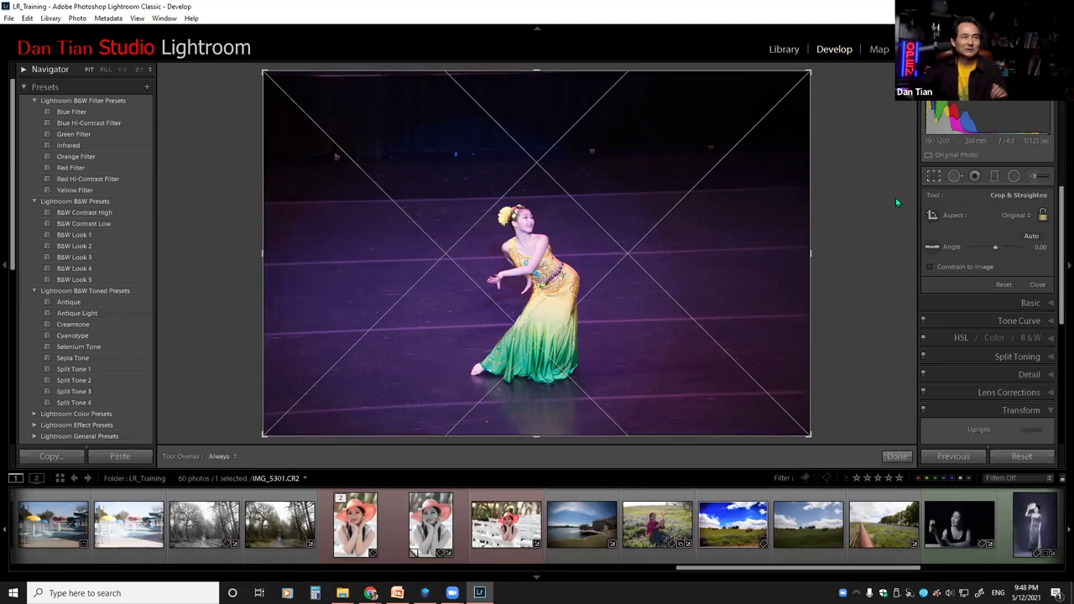
key(g)
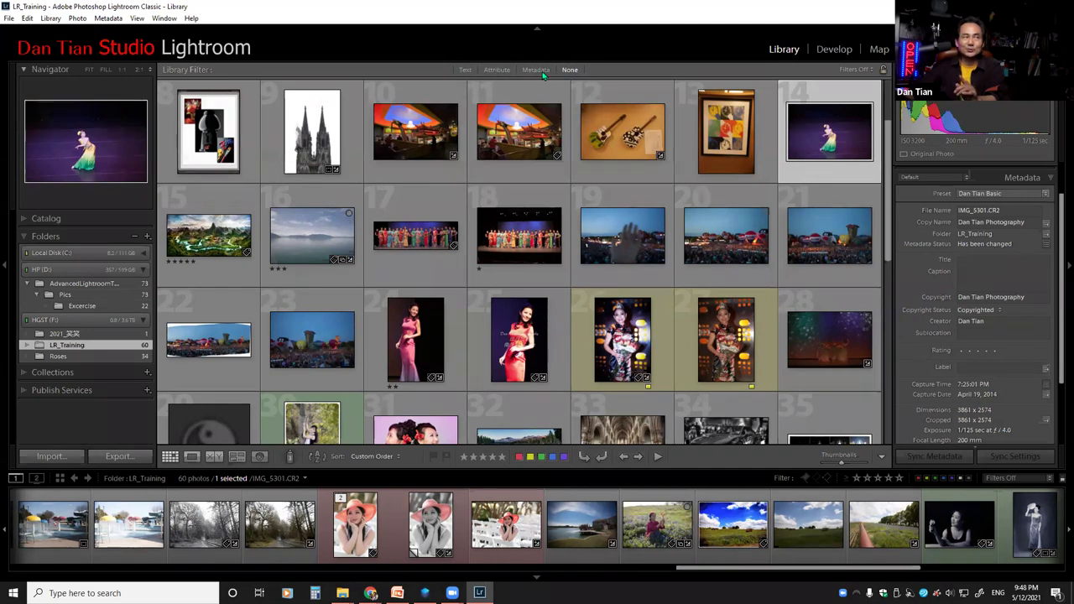
Step: Filter the Library grid with the text search 0184, leaving 3 of 60 photos
click(465, 71)
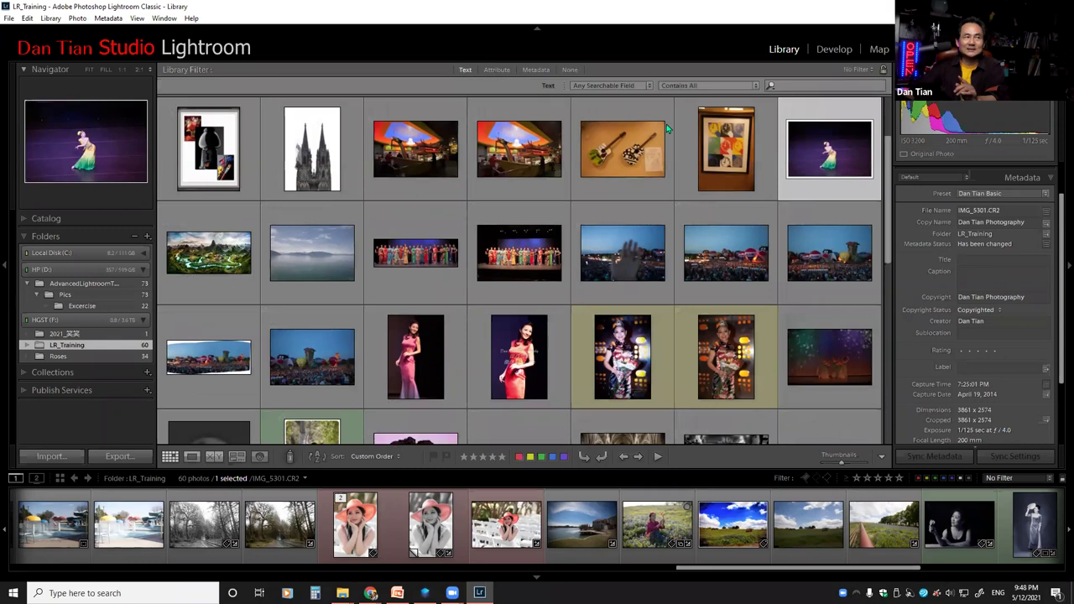
click(794, 87)
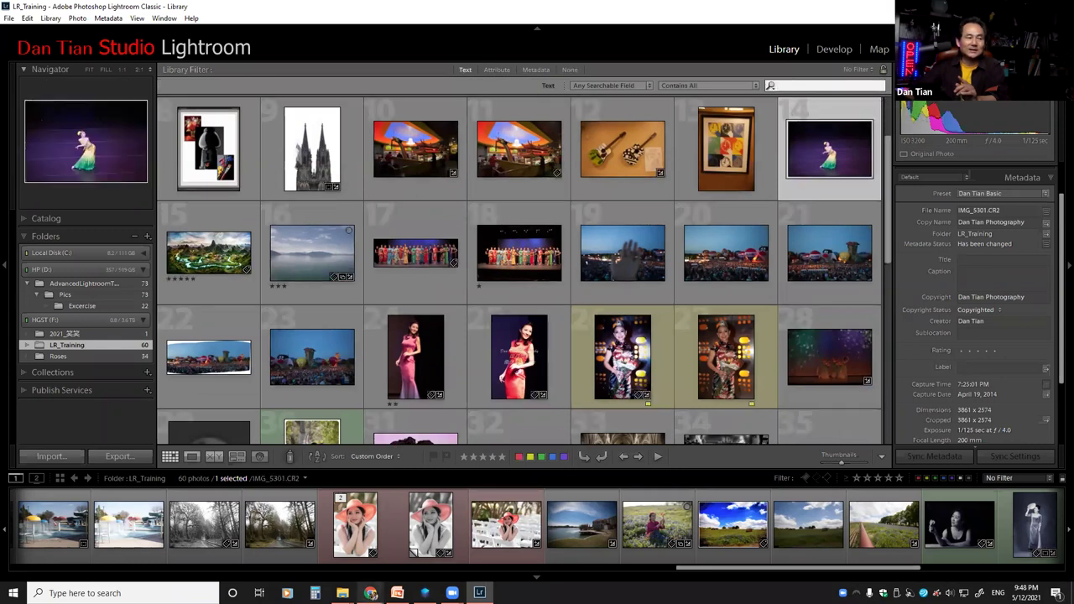
click(396, 592)
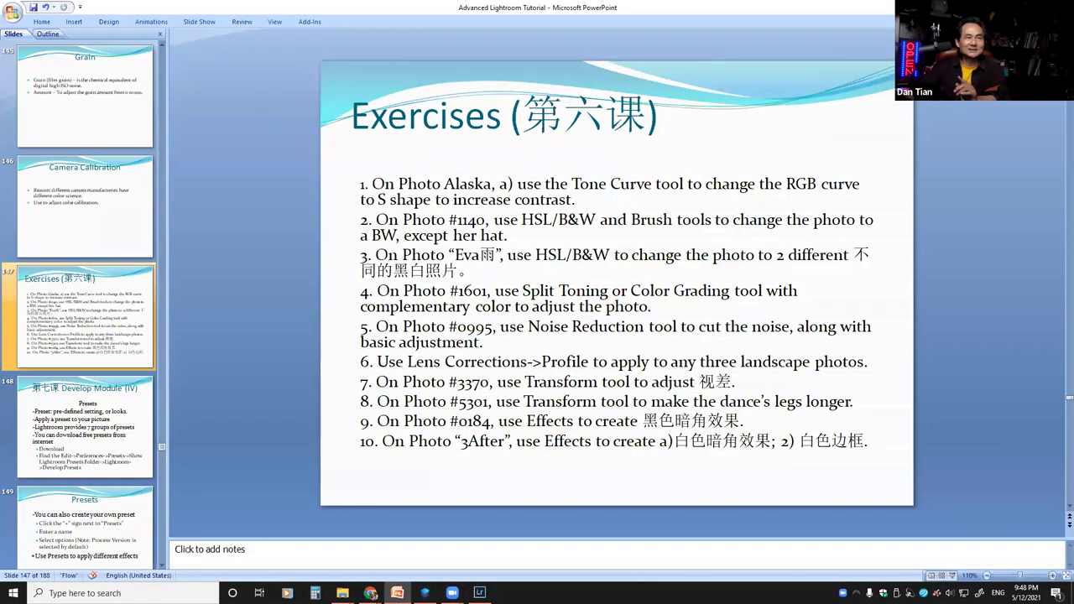
key(alt+Tab)
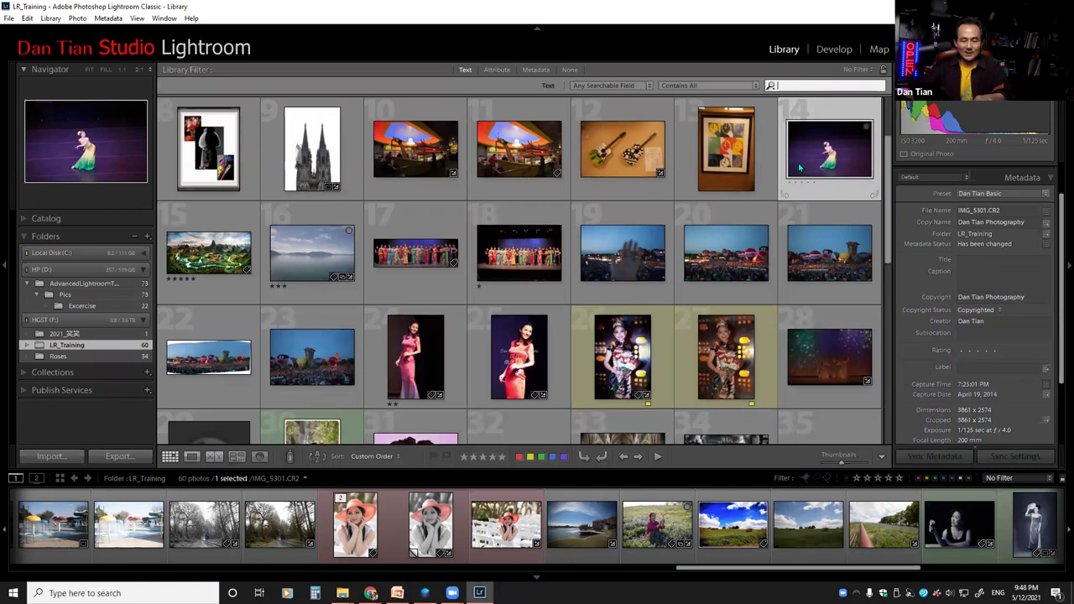
text(0184)
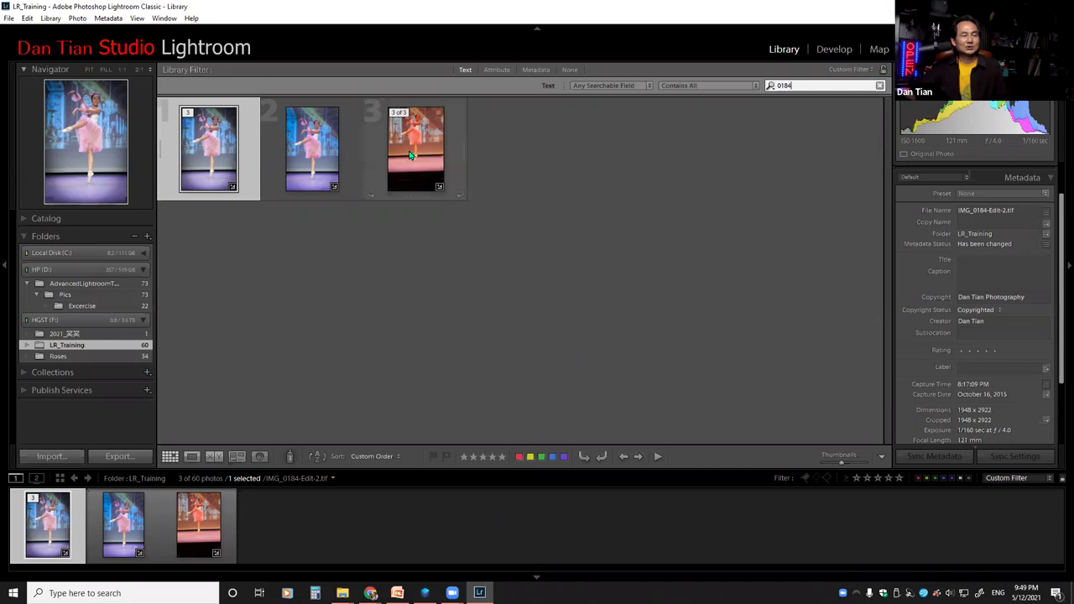
Step: Open the third filtered photo, IMG_0184.CR2, in Loupe view and scroll its metadata
mouse_move(411, 155)
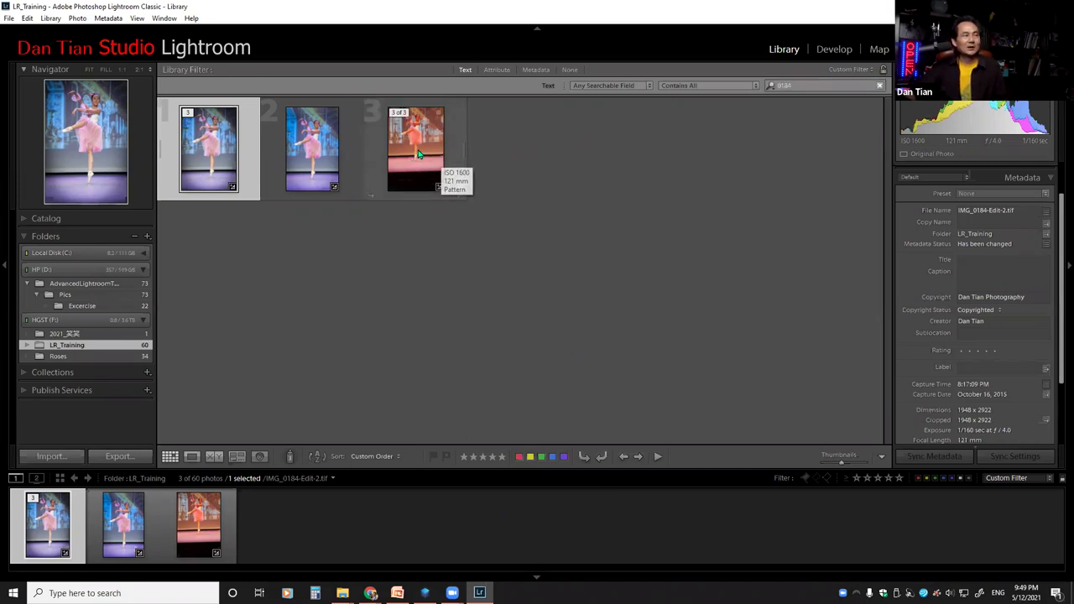
click(443, 152)
double_click(406, 151)
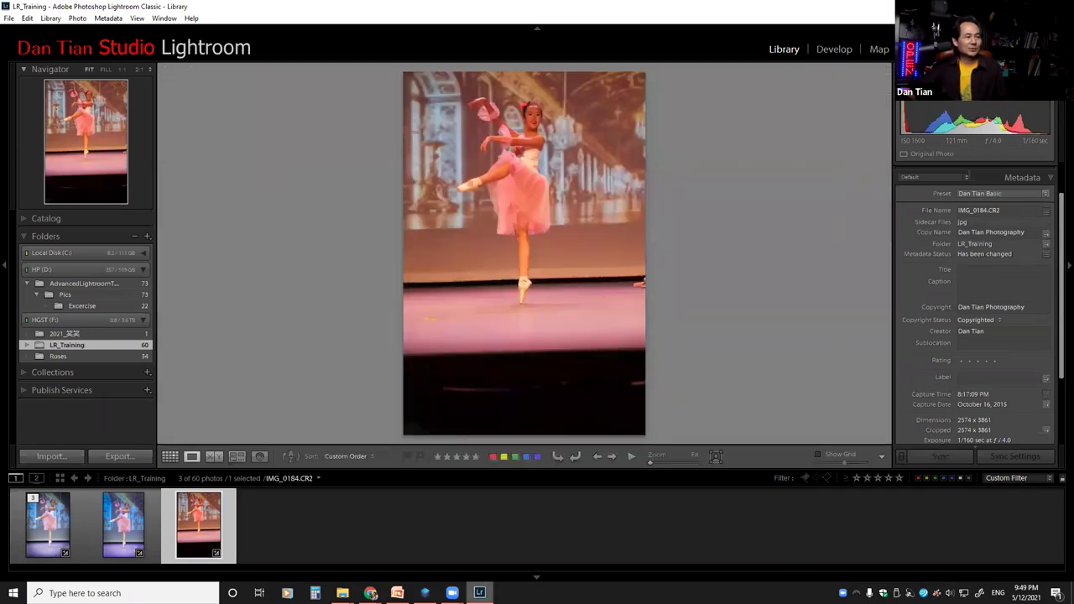
click(396, 592)
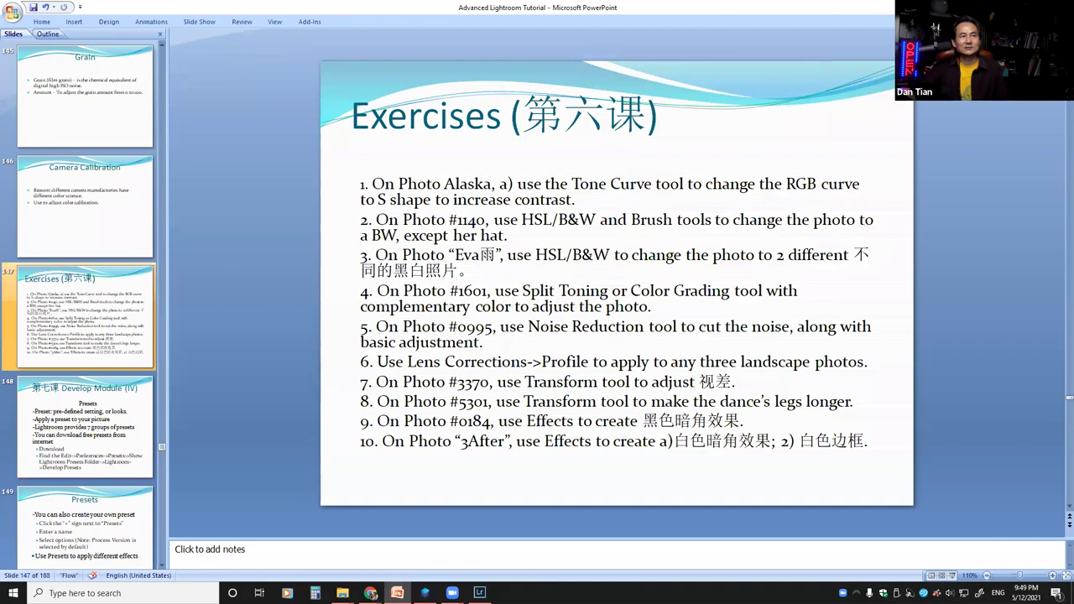
key(alt+Tab)
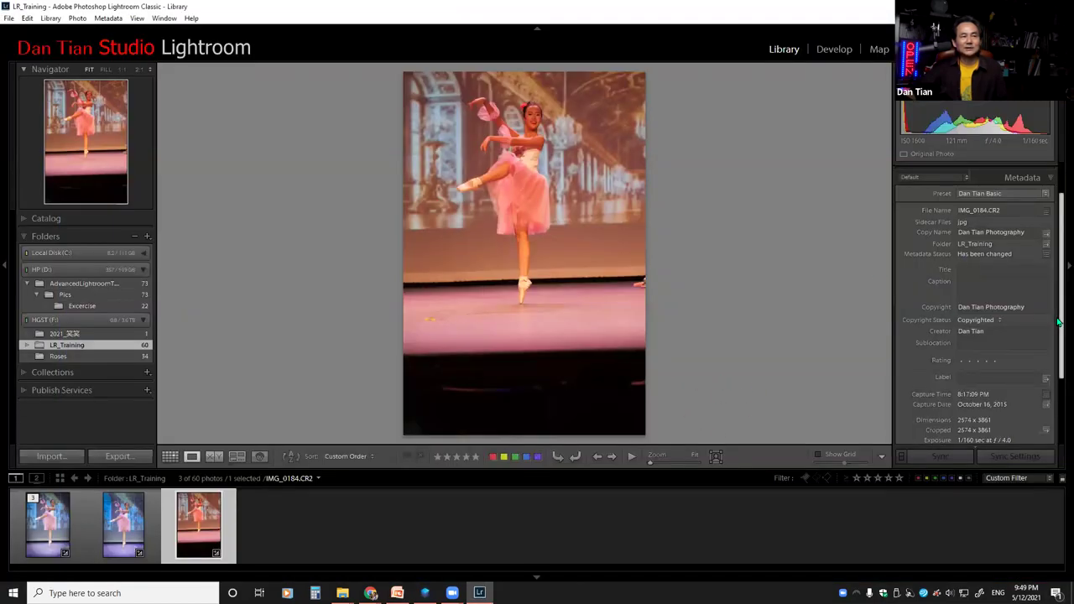
scroll(1060, 318, down, 3)
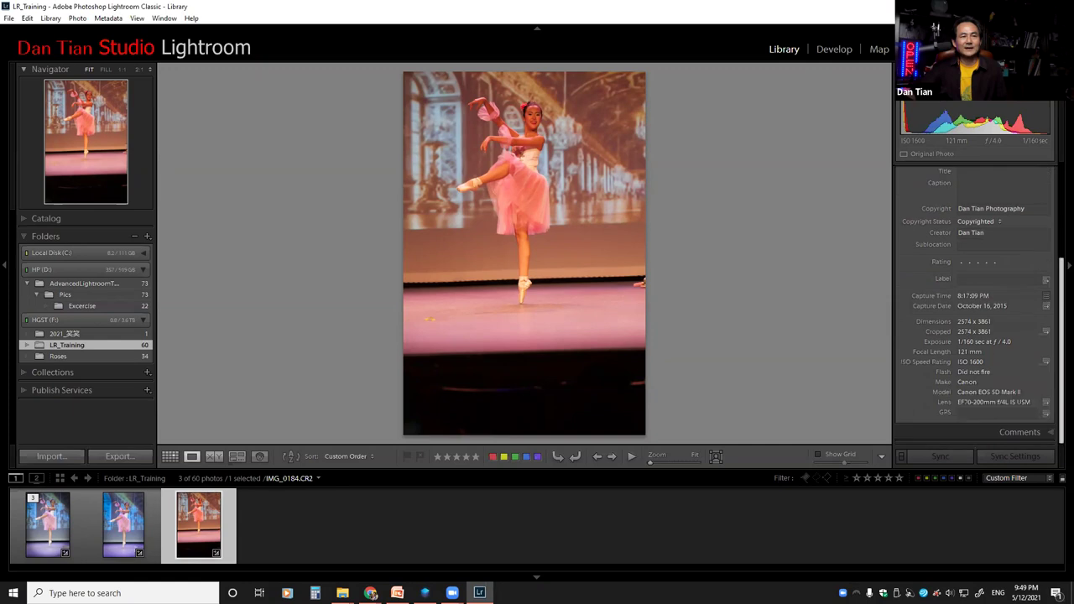
Step: Clear the 0184 search to show all 60 photos and open the blue-toned ballet copy in Develop
click(834, 50)
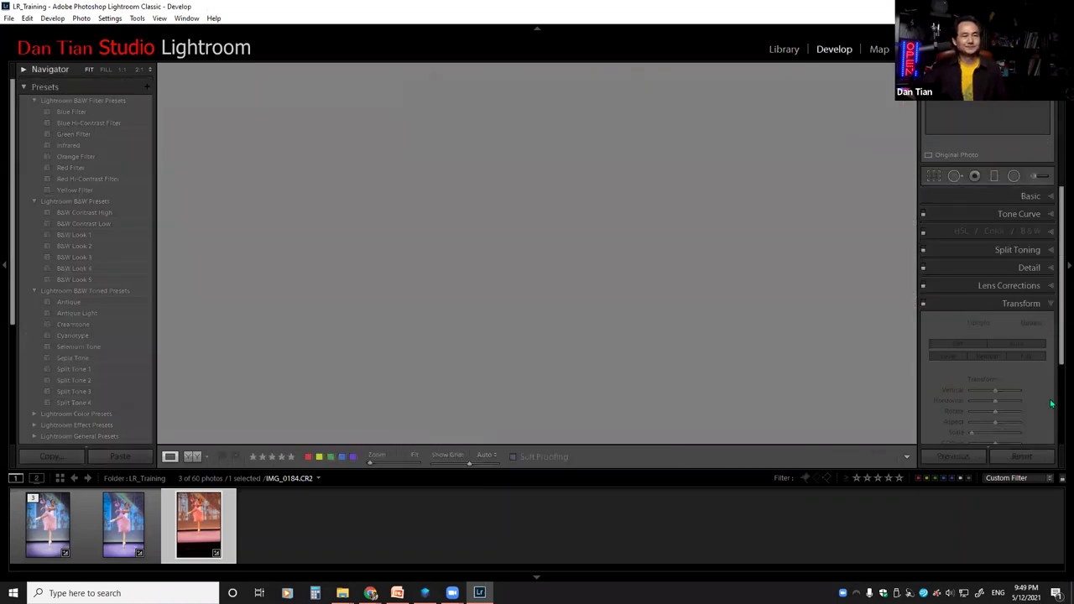
click(781, 52)
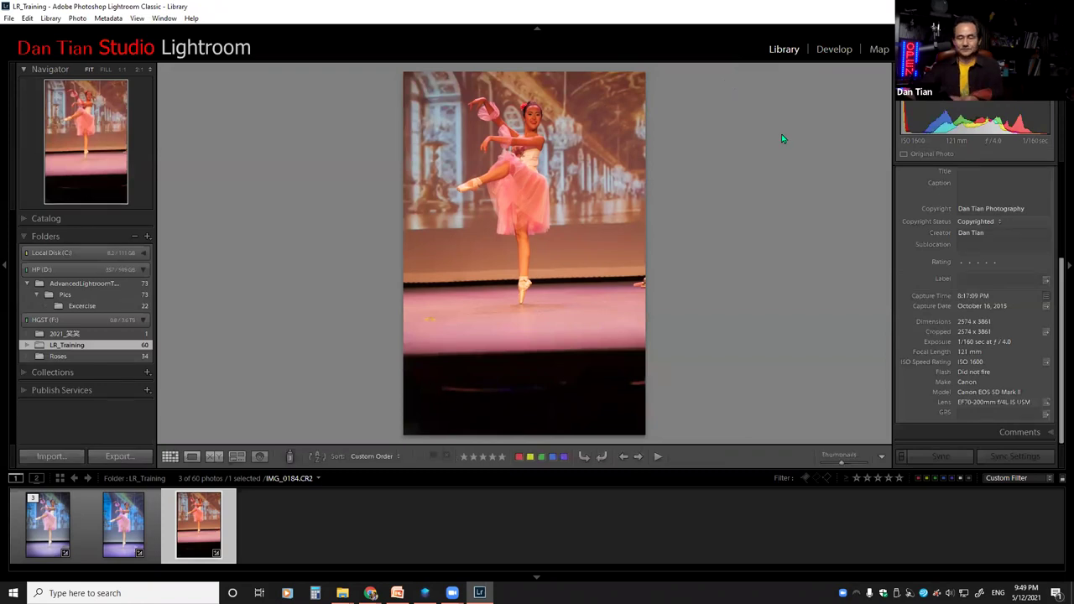
key(g)
click(880, 88)
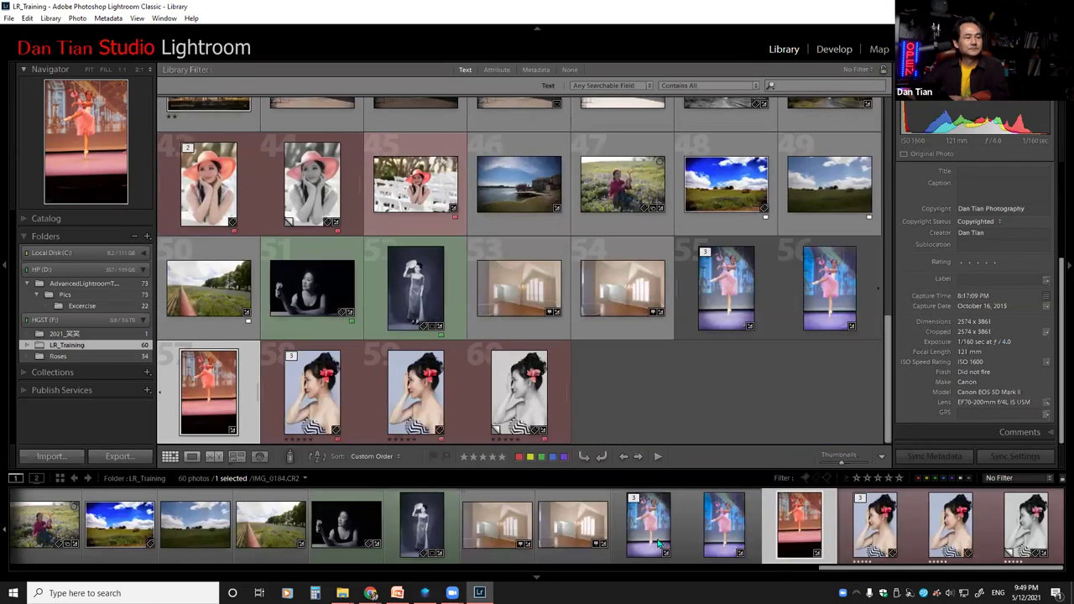
key(d)
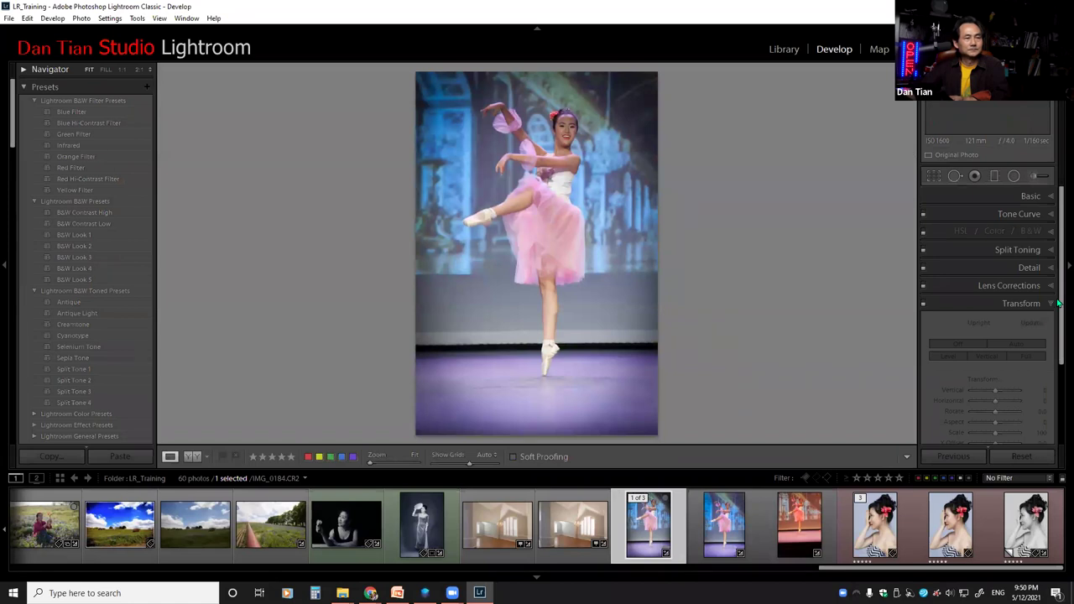
Step: Expand the Effects panel to reach the ballet photo's vignette and grain settings
key(F8)
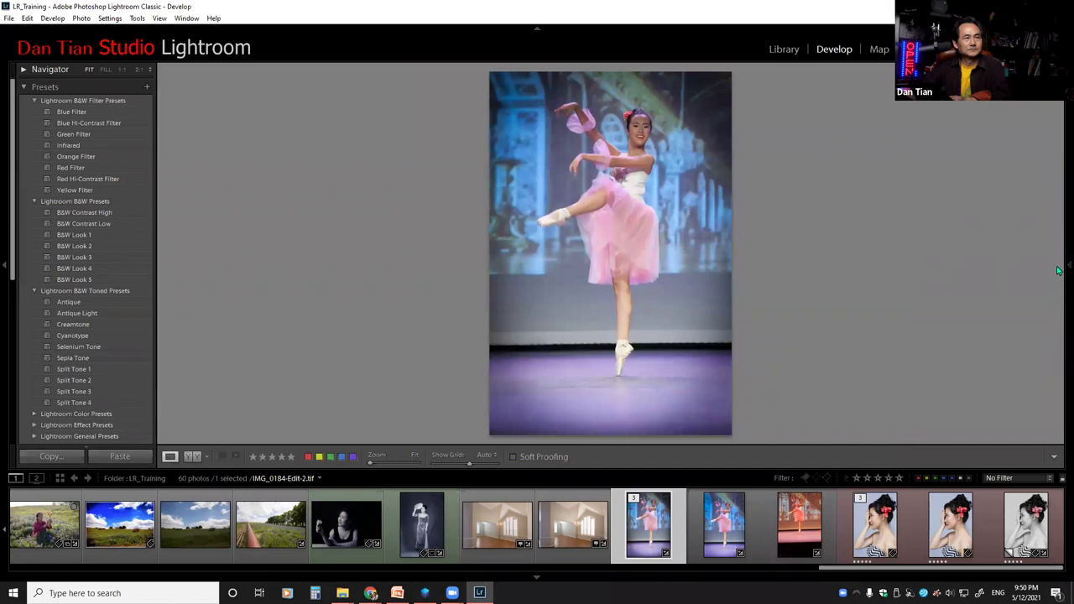
mouse_move(1053, 255)
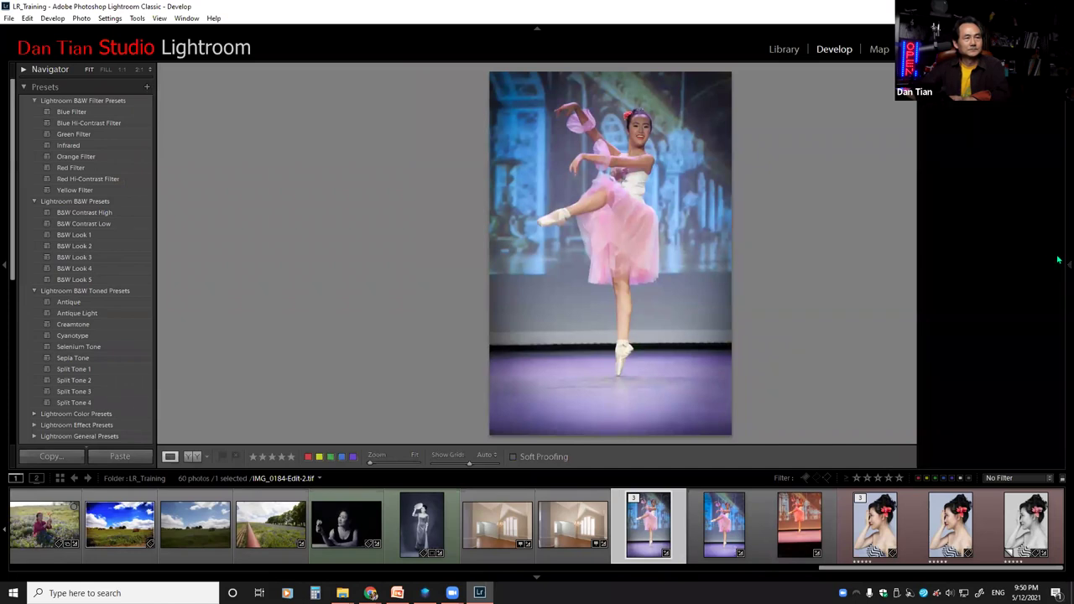
click(1058, 265)
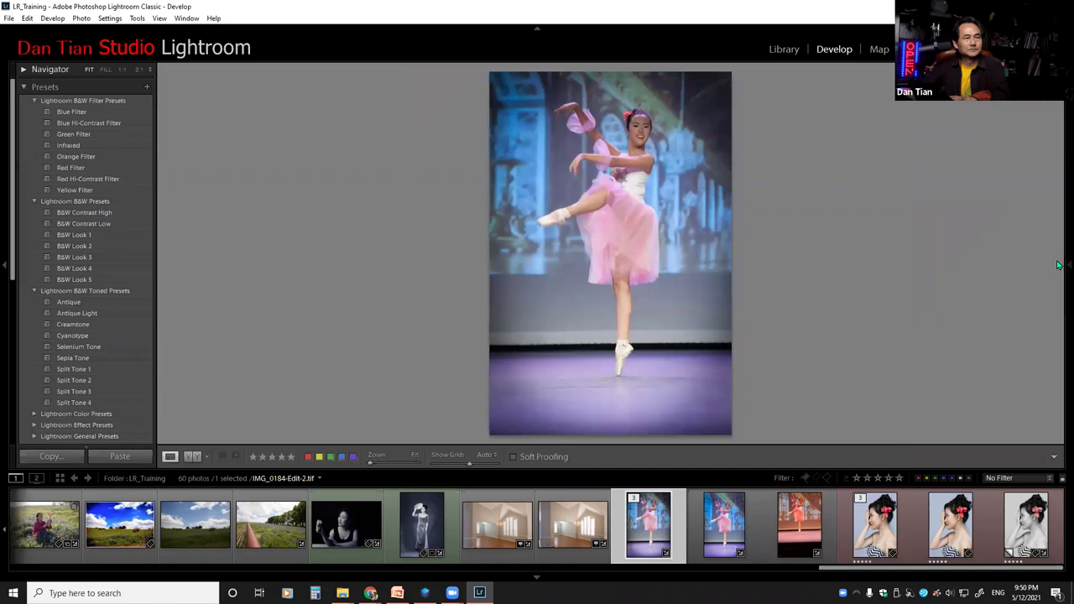
mouse_move(1057, 266)
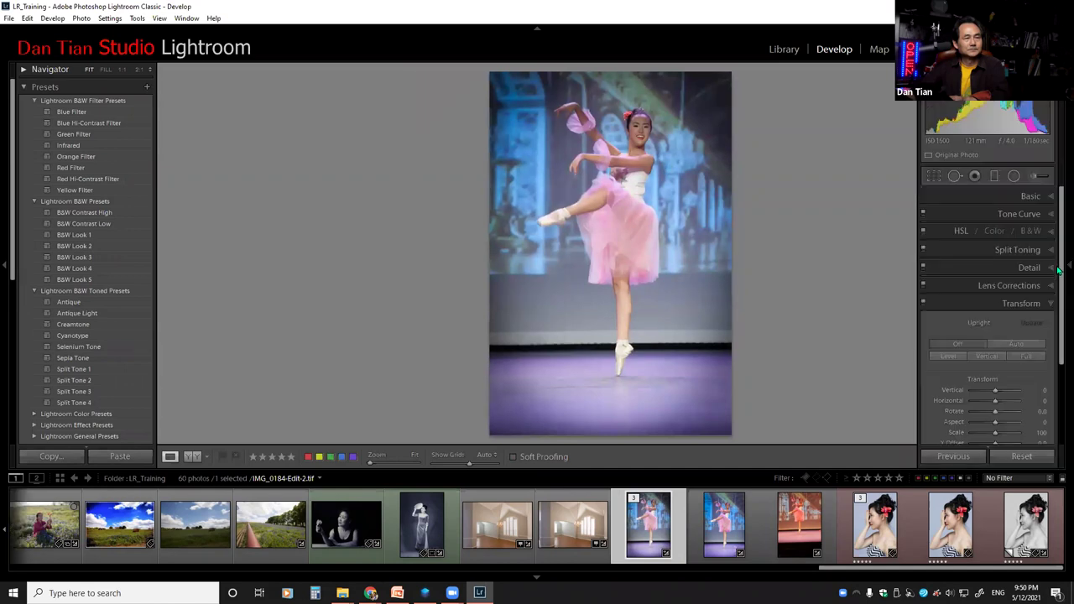
drag(1057, 266, 1058, 357)
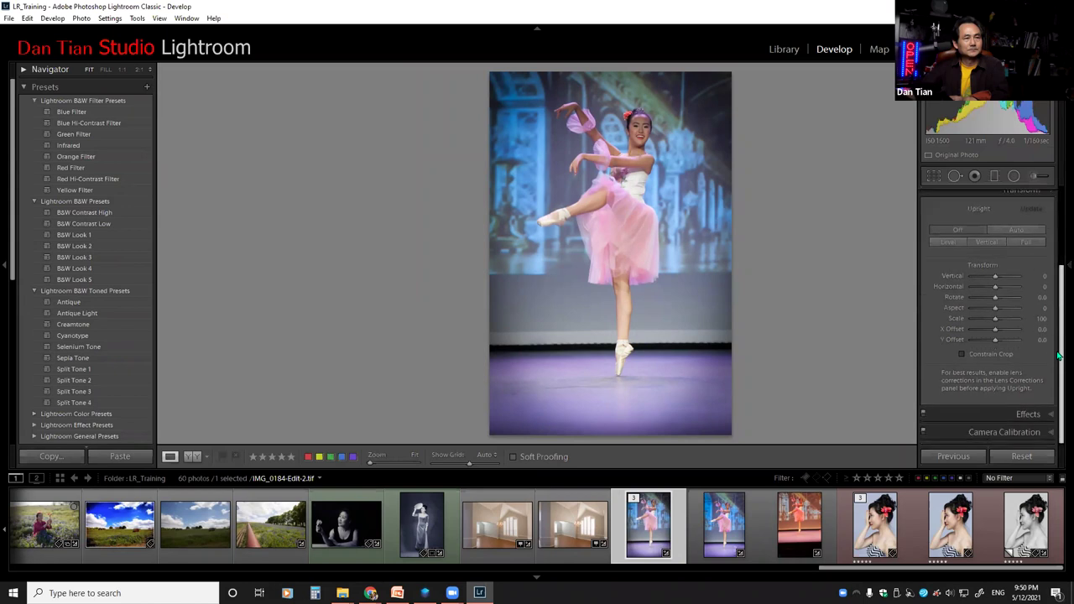
click(1030, 413)
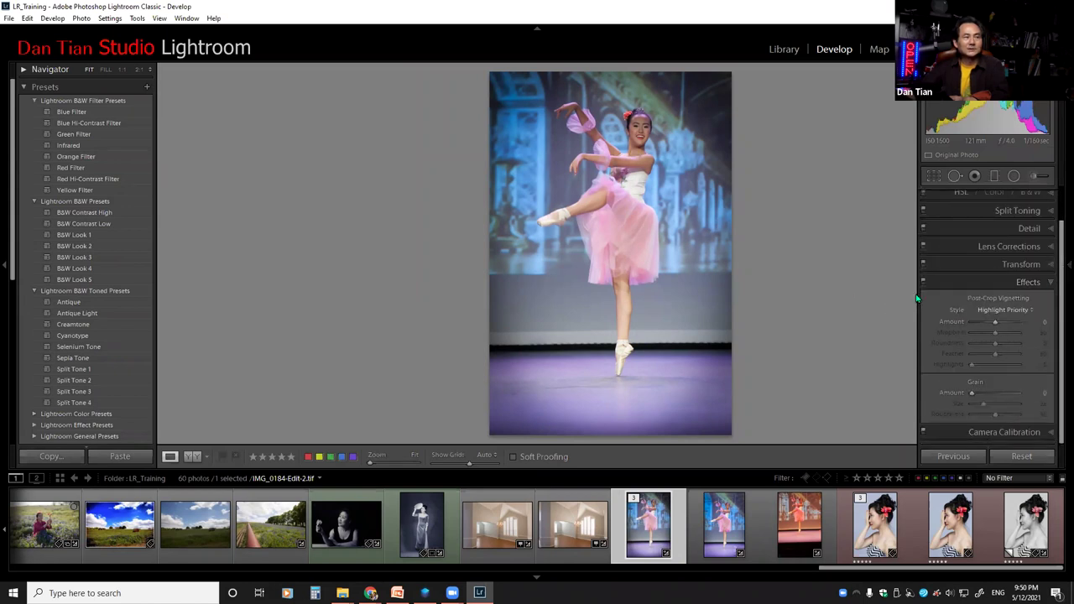
Step: Hide the editing panels and bring up the PowerPoint Exercises slide
key(F8)
mouse_move(1069, 293)
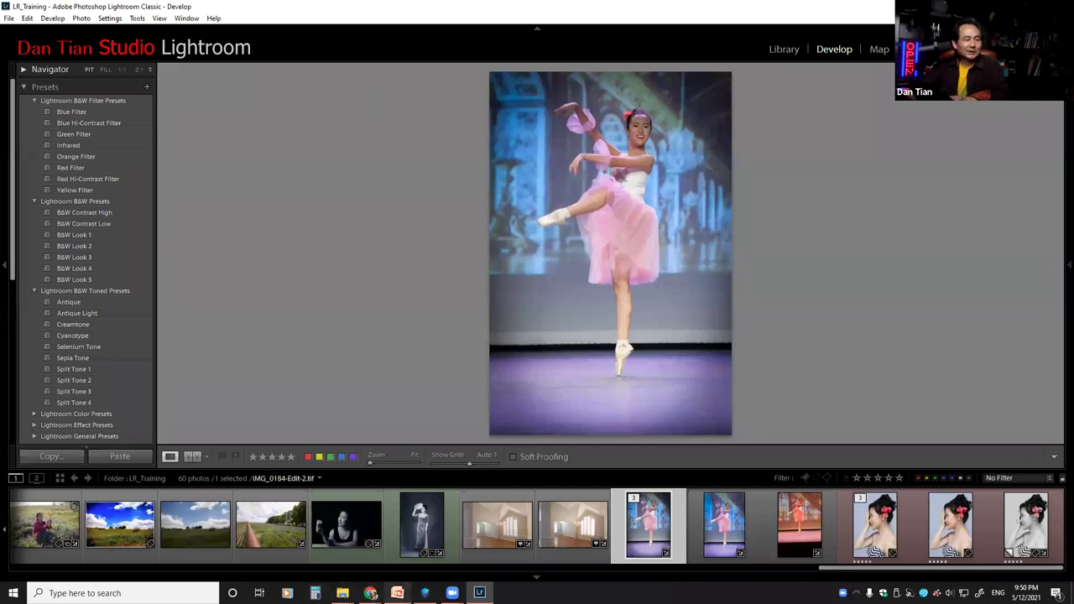
click(397, 592)
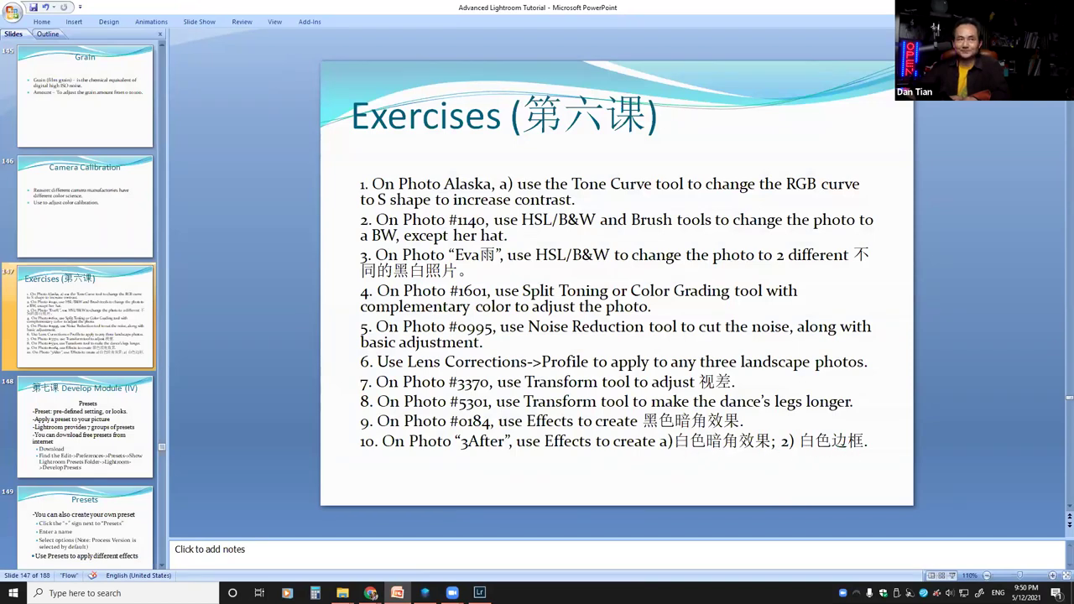
Step: Back in Lightroom, open 3After.jpg, the tiara-and-bouquet portrait, from the filmstrip
key(alt+Tab)
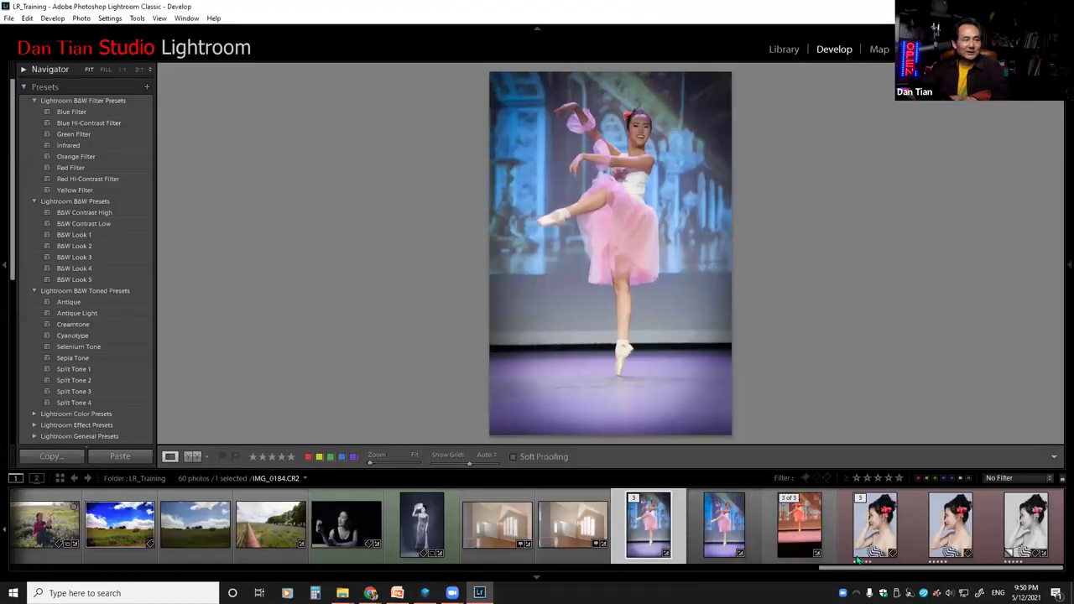
drag(868, 568, 473, 567)
click(434, 525)
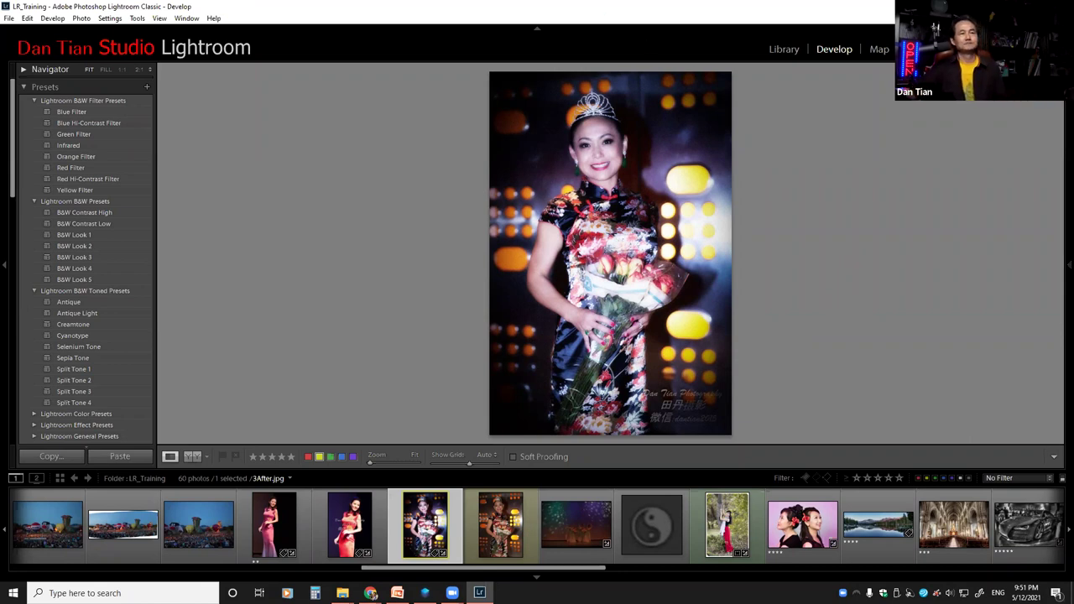
Step: Set a white post-crop vignette (Amount +50, Midpoint 17, Roundness -100, Feather 0), then return to the PowerPoint slide
click(1067, 266)
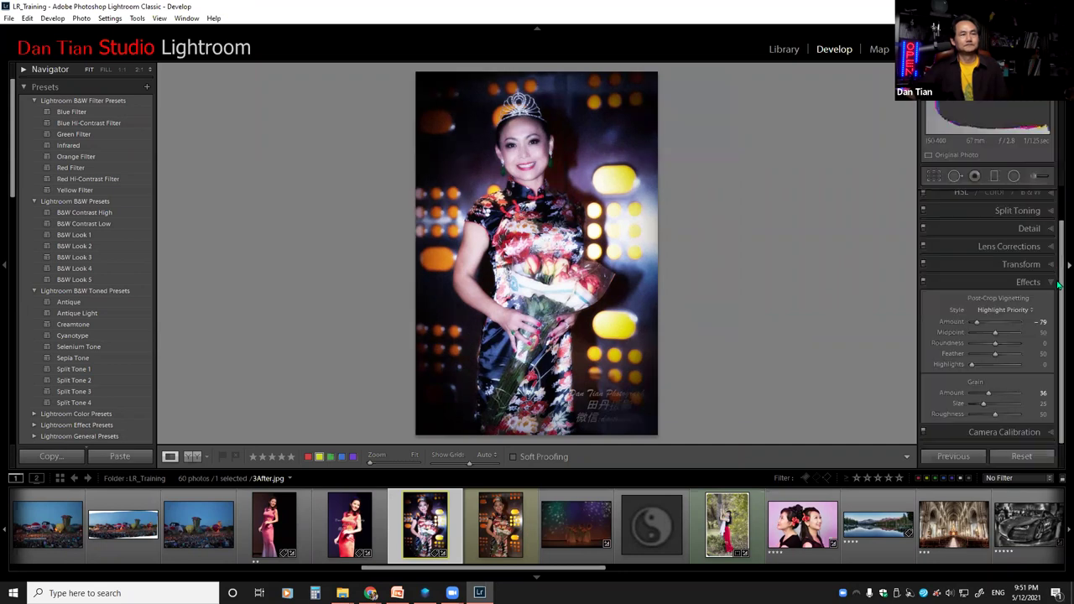
drag(977, 329, 967, 359)
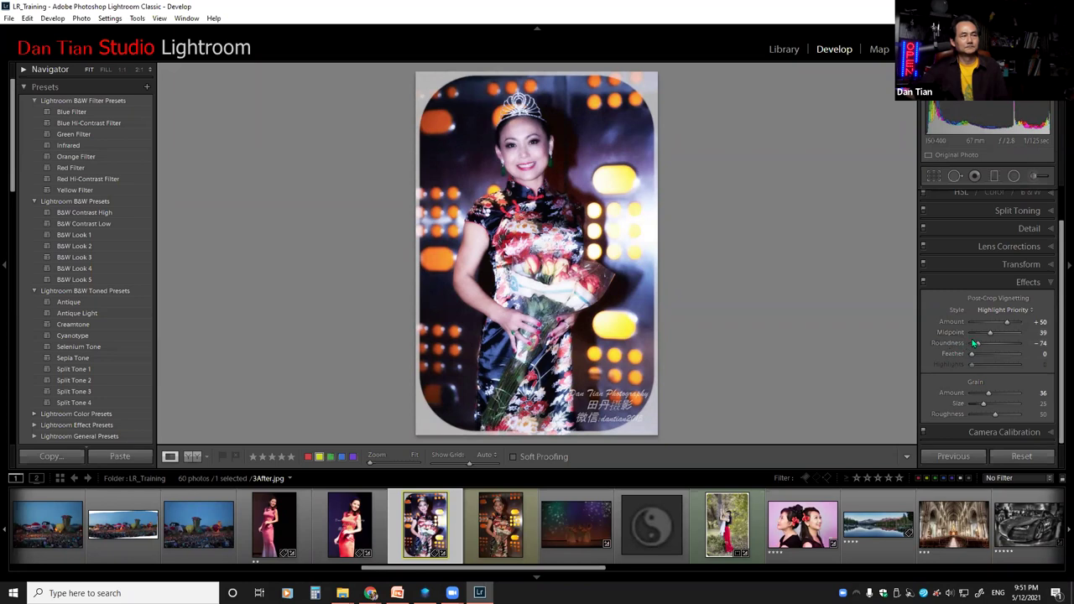
mouse_move(996, 334)
mouse_down()
mouse_move(1015, 334)
mouse_move(967, 343)
mouse_move(986, 333)
mouse_move(975, 334)
mouse_up()
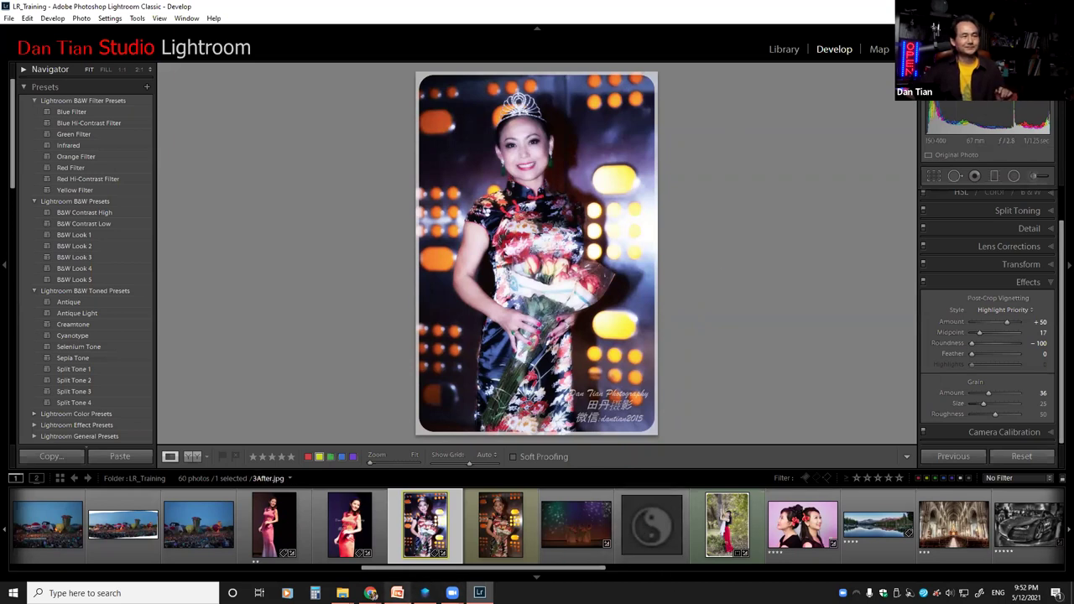
mouse_move(397, 593)
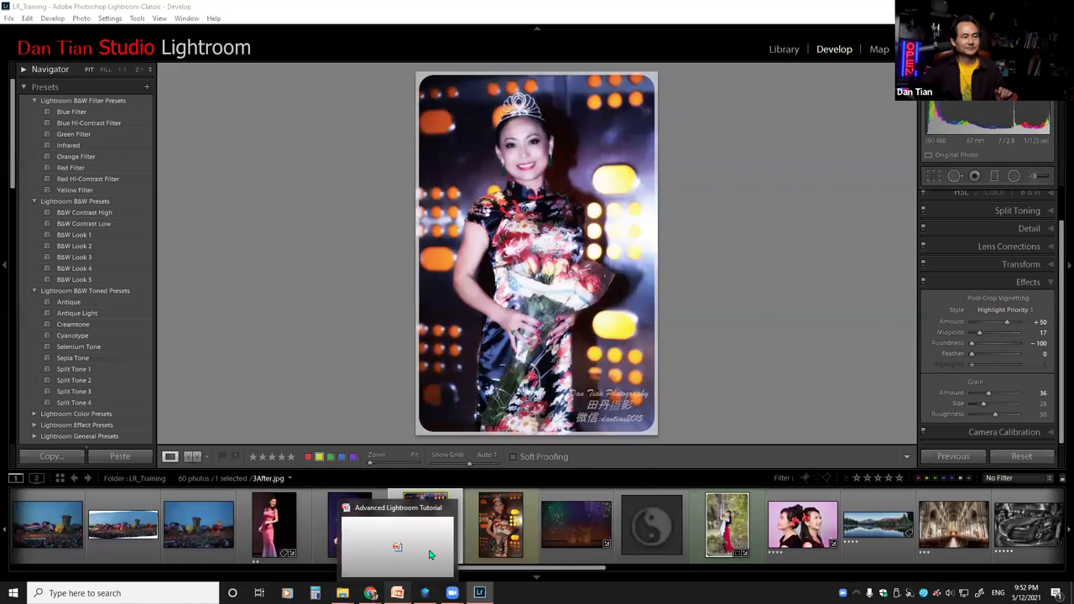
click(430, 554)
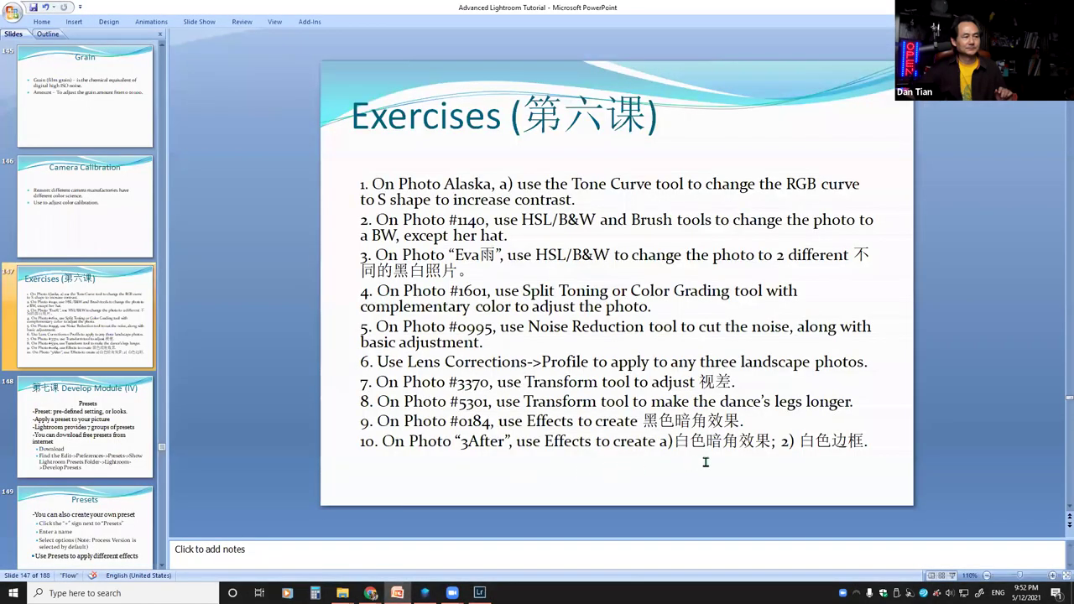